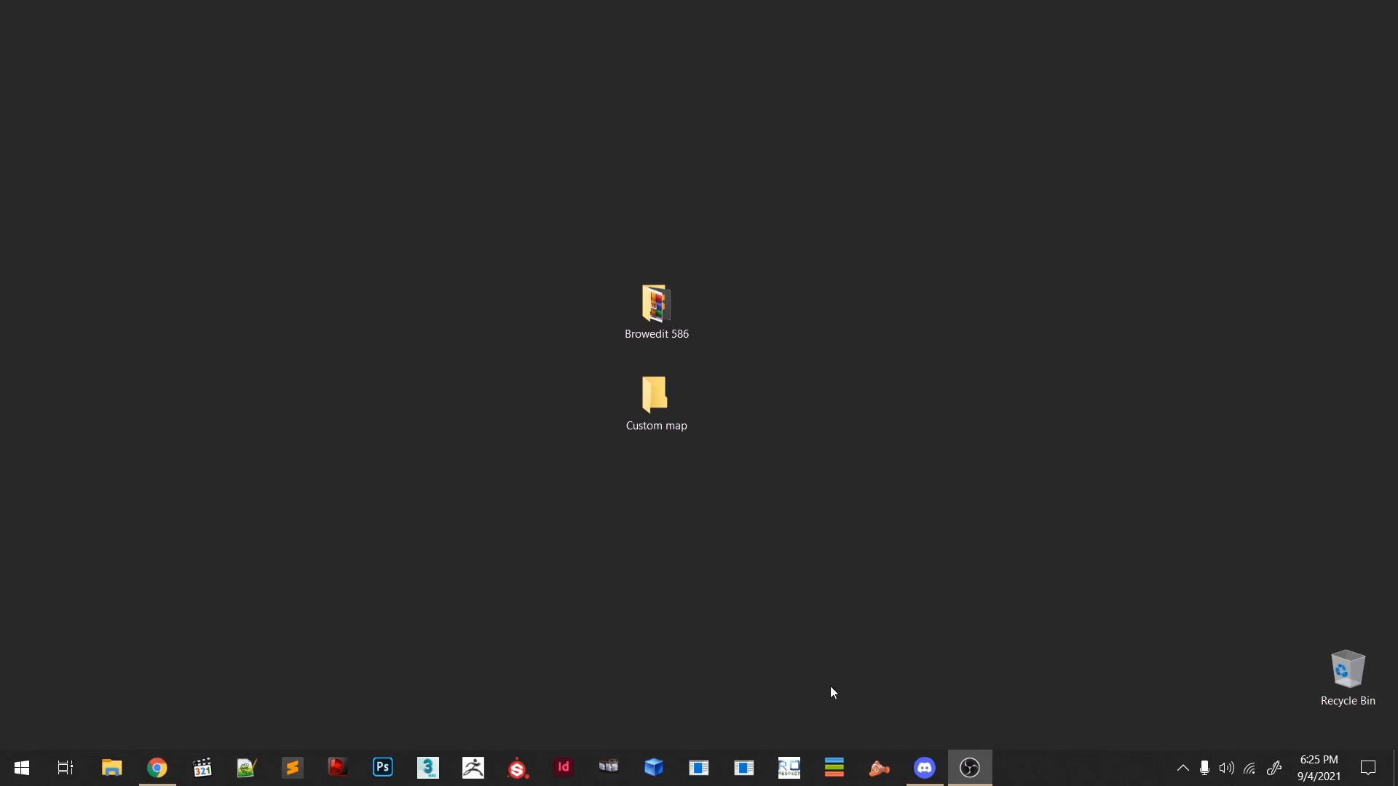
- Switch to Chrome and review the OneDrive page of BrowEdit downloads and the BrowEdit Fansite tutorial page
click(157, 768)
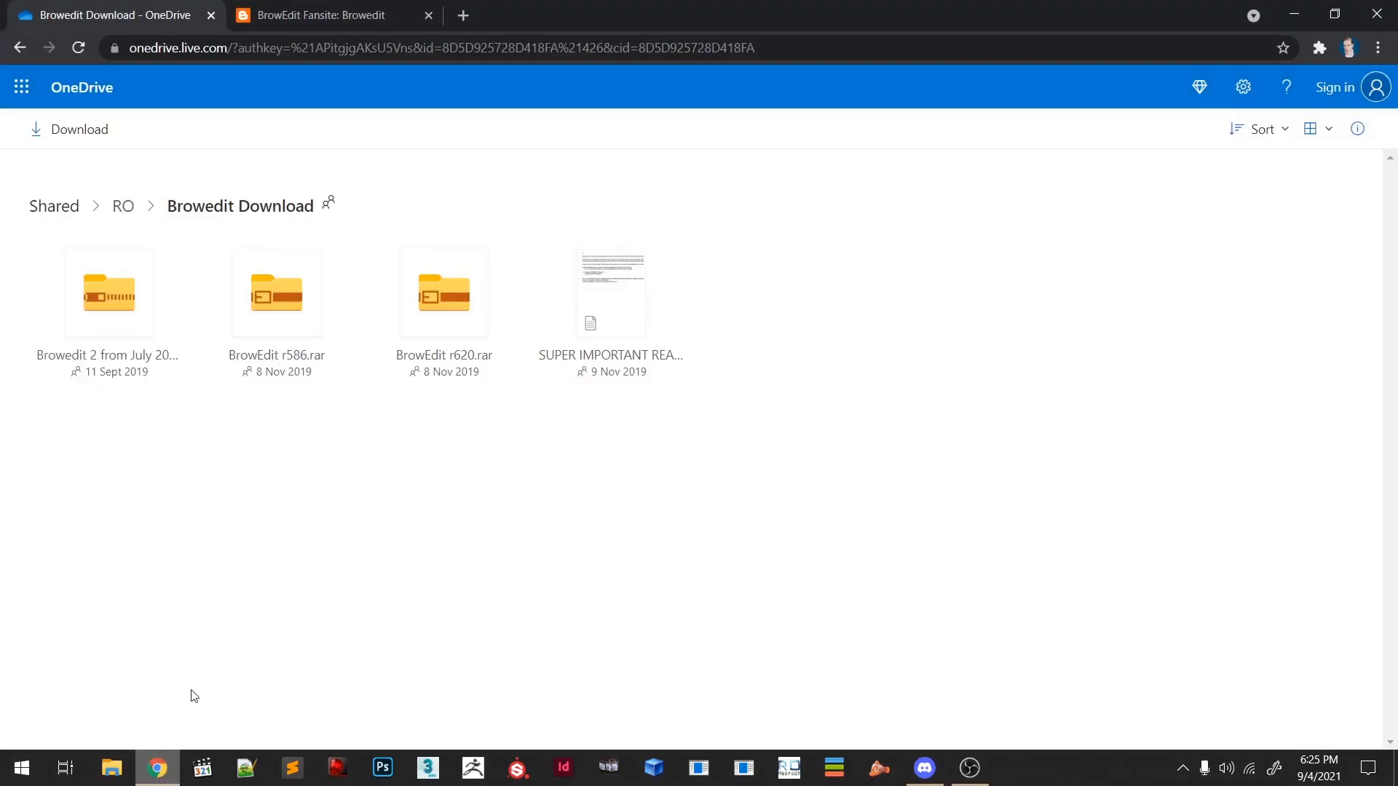
click(758, 53)
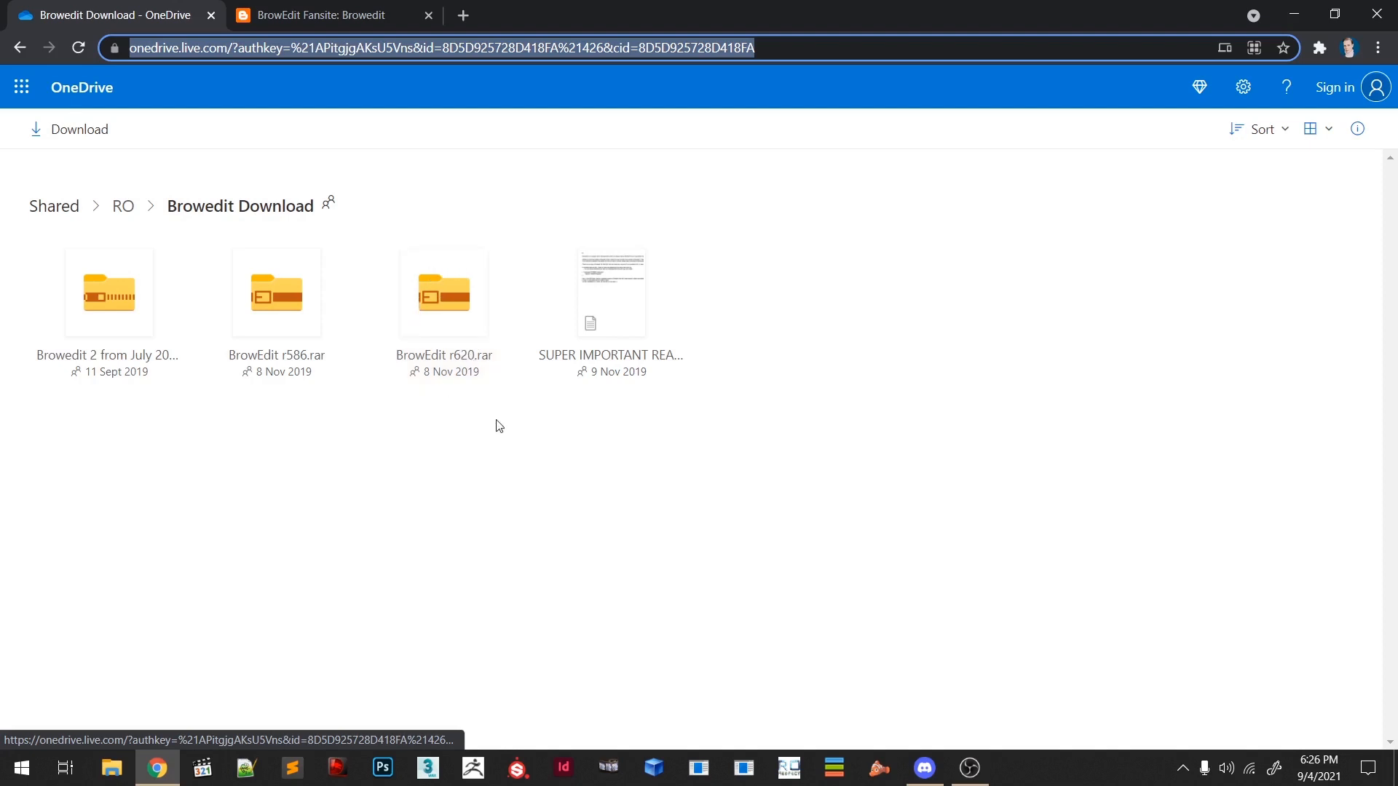
click(357, 16)
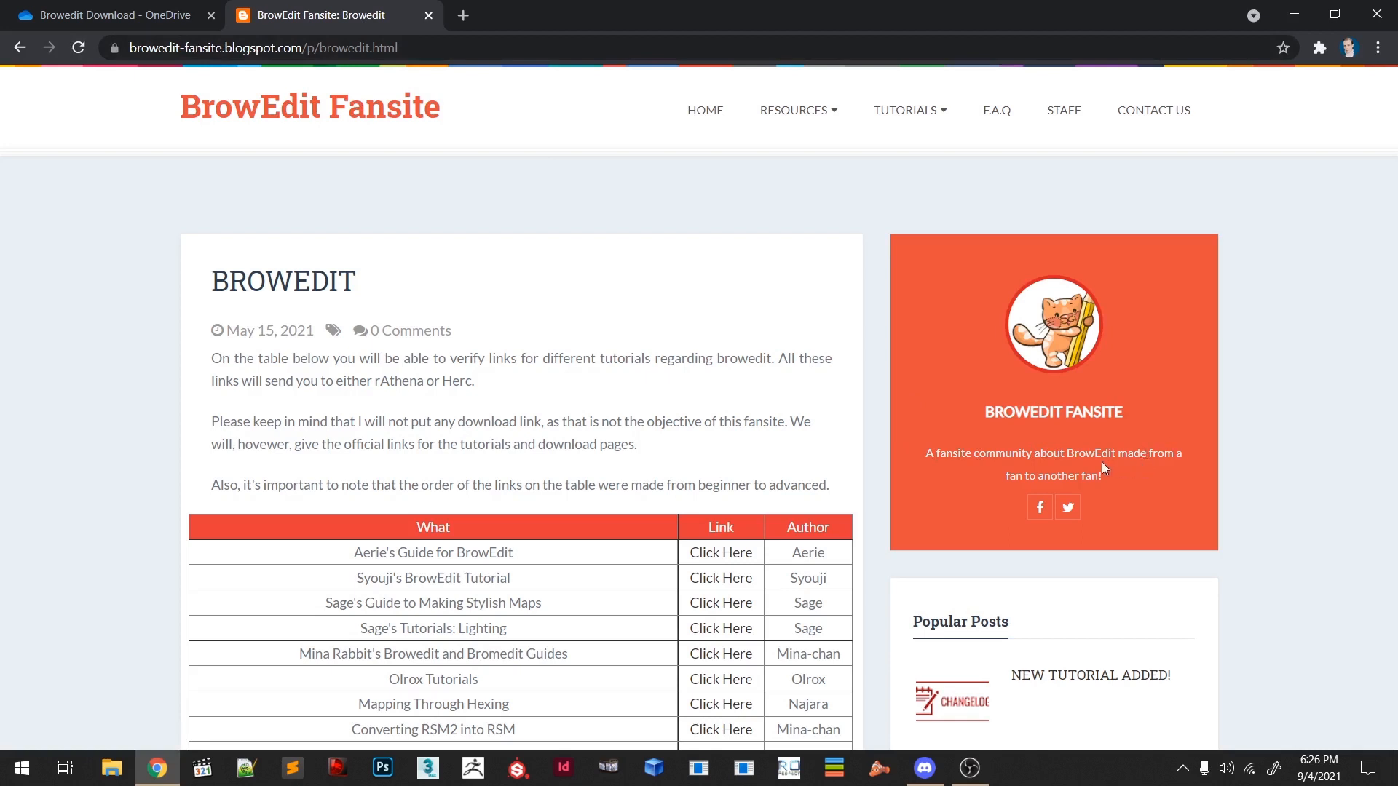
- Look through the BrowEdit server's tutorial, showcase and support channels in Discord, and return to the desktop
click(924, 769)
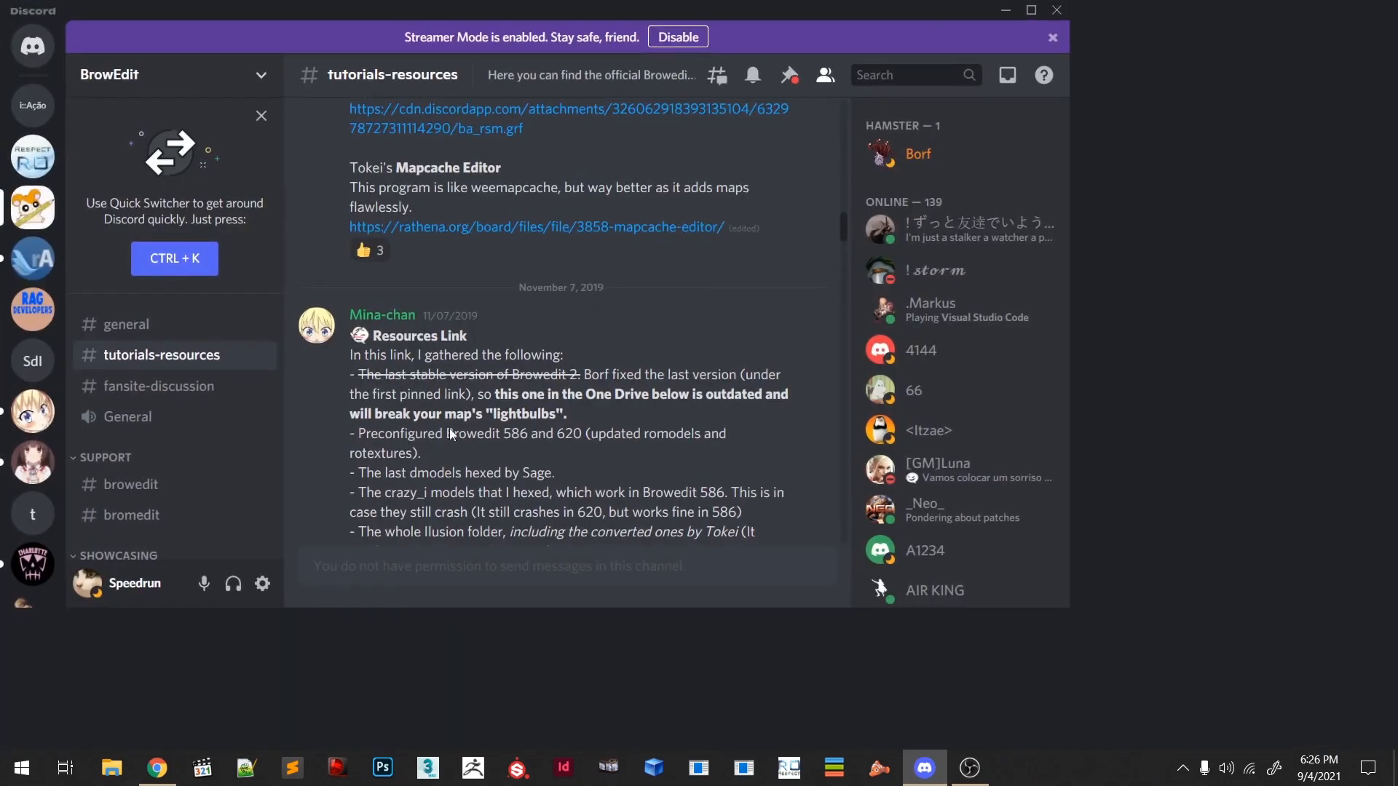
double_click(739, 6)
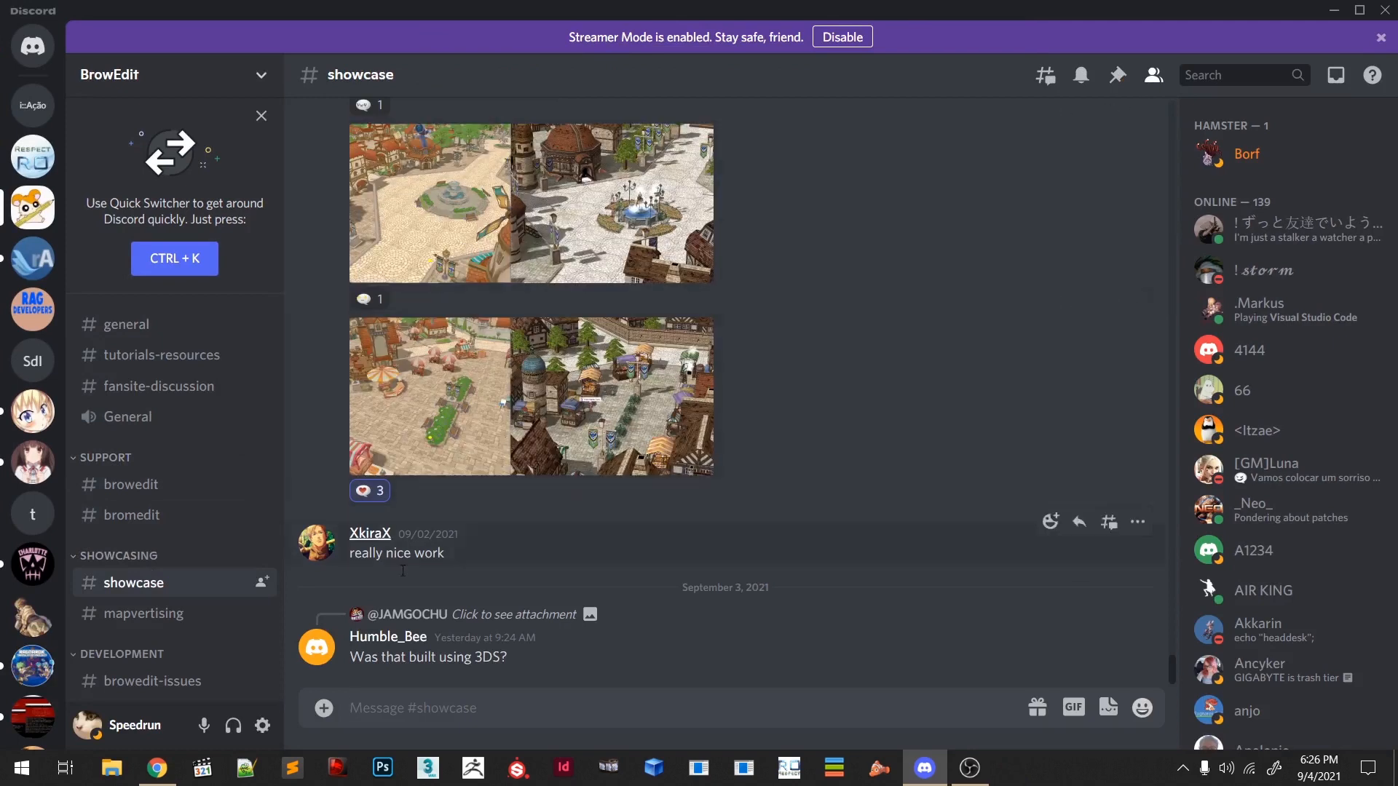
click(138, 488)
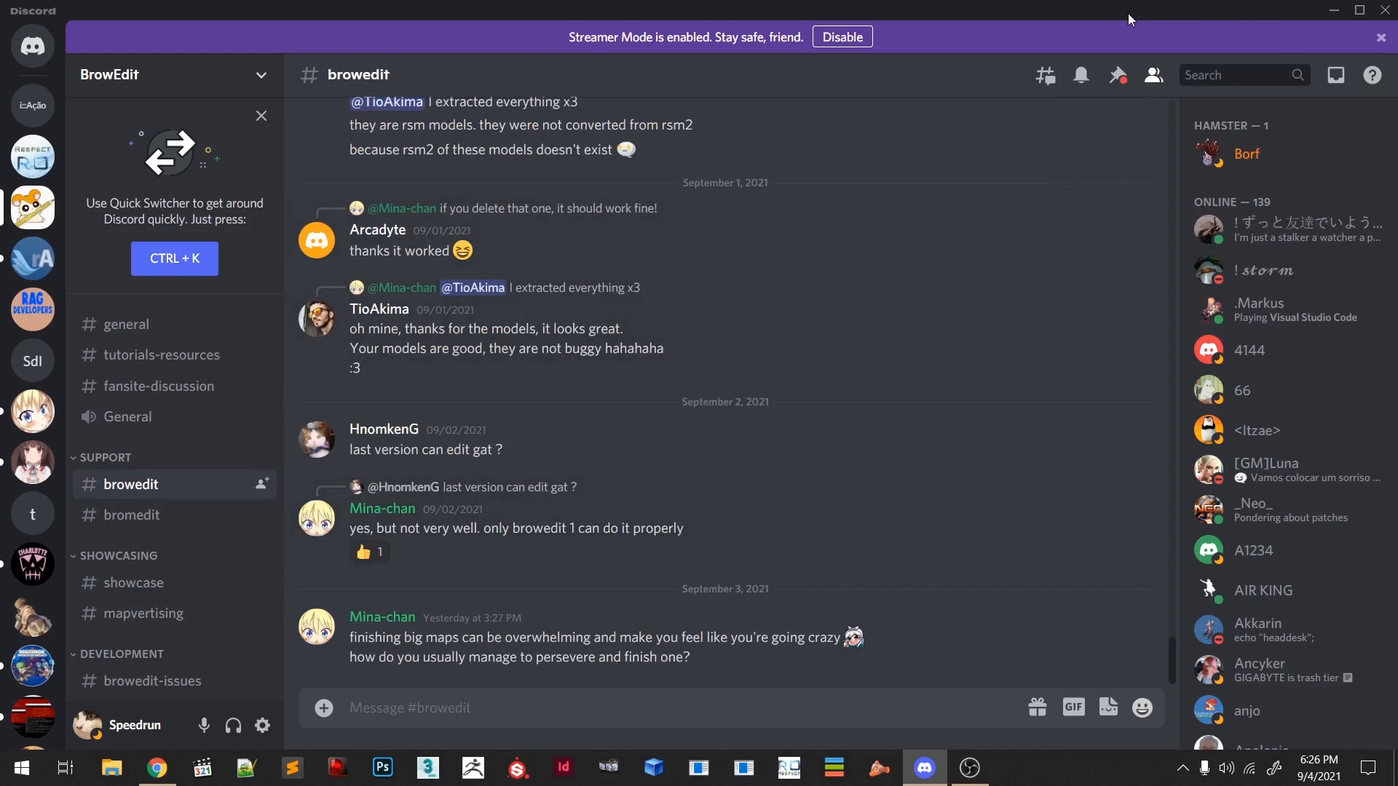
double_click(717, 13)
drag(735, 18, 1397, 86)
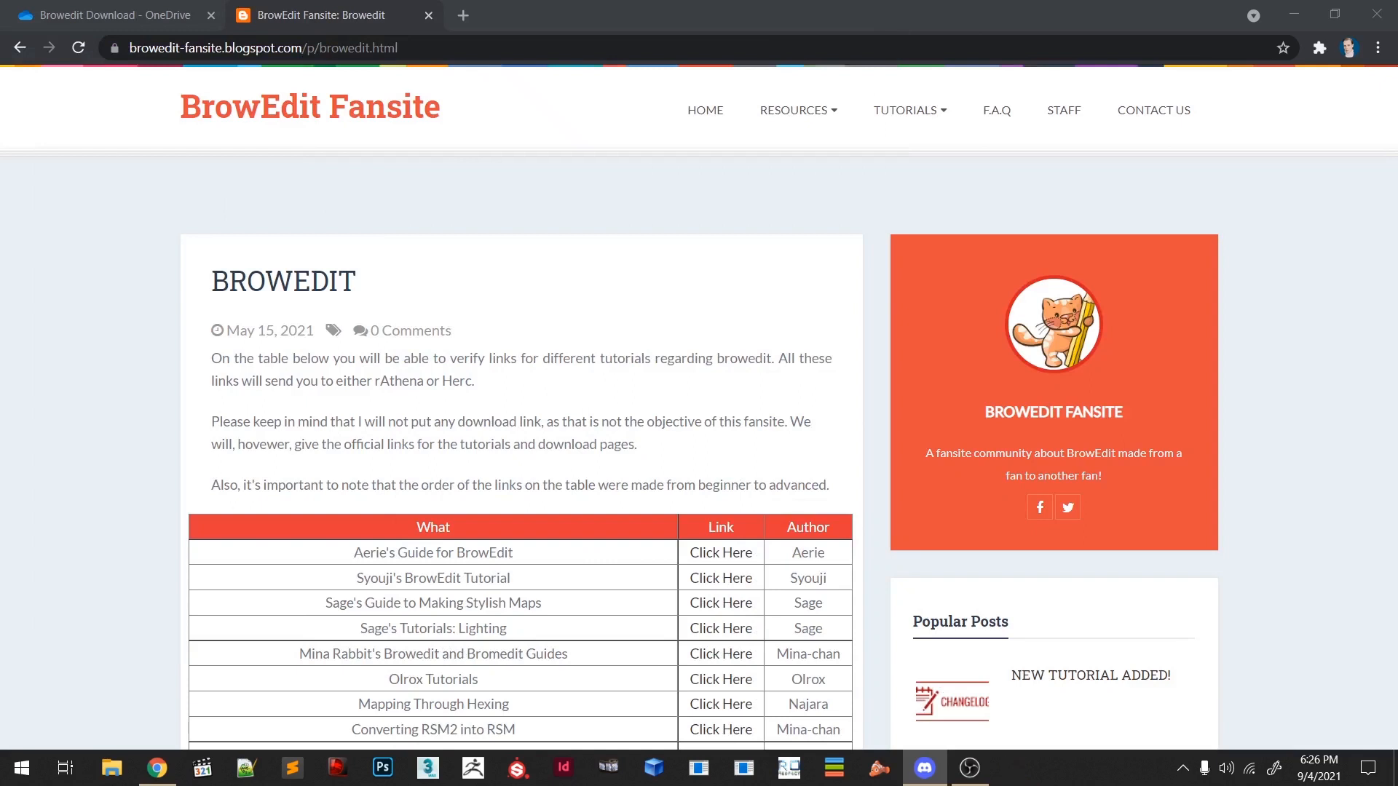
click(974, 769)
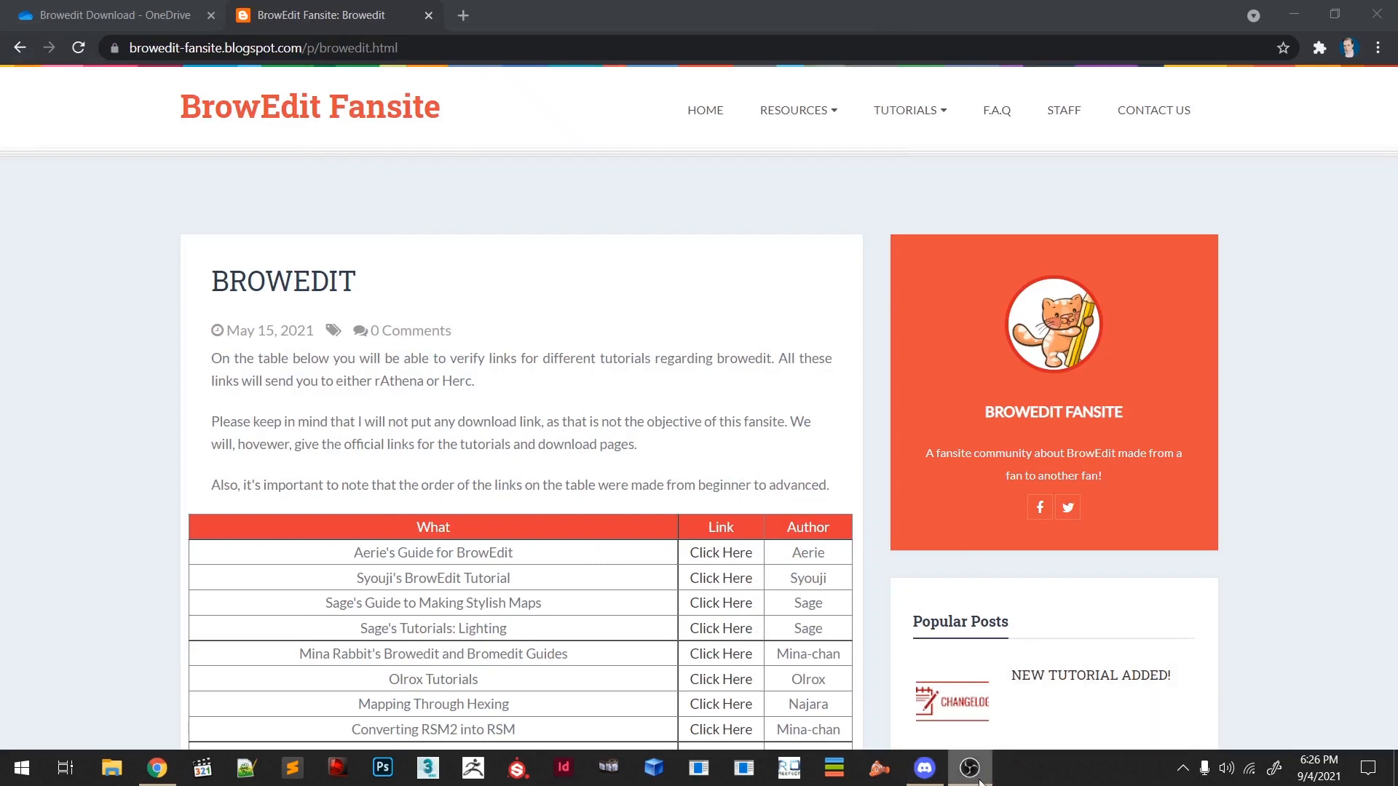
click(1294, 14)
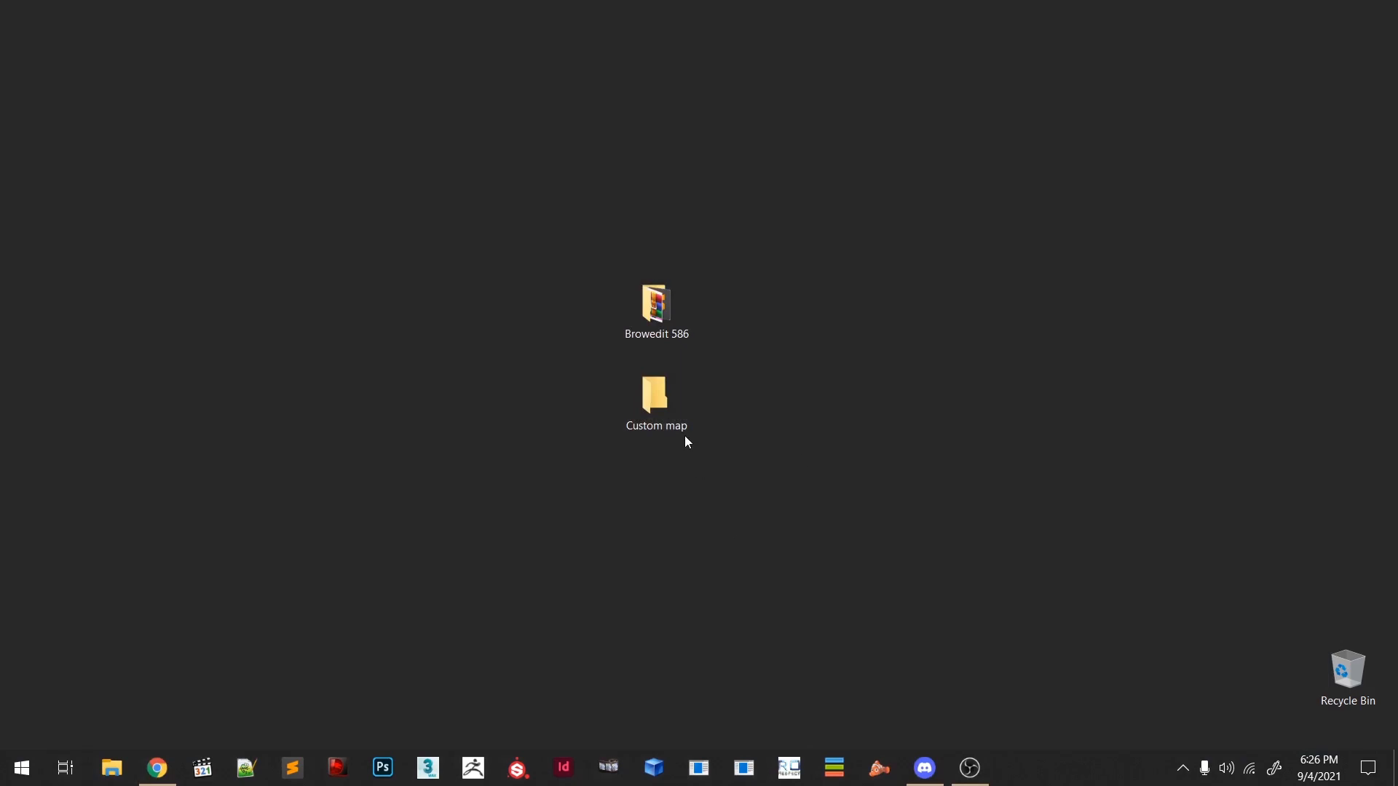
drag(693, 282, 652, 395)
click(653, 395)
click(758, 404)
click(672, 306)
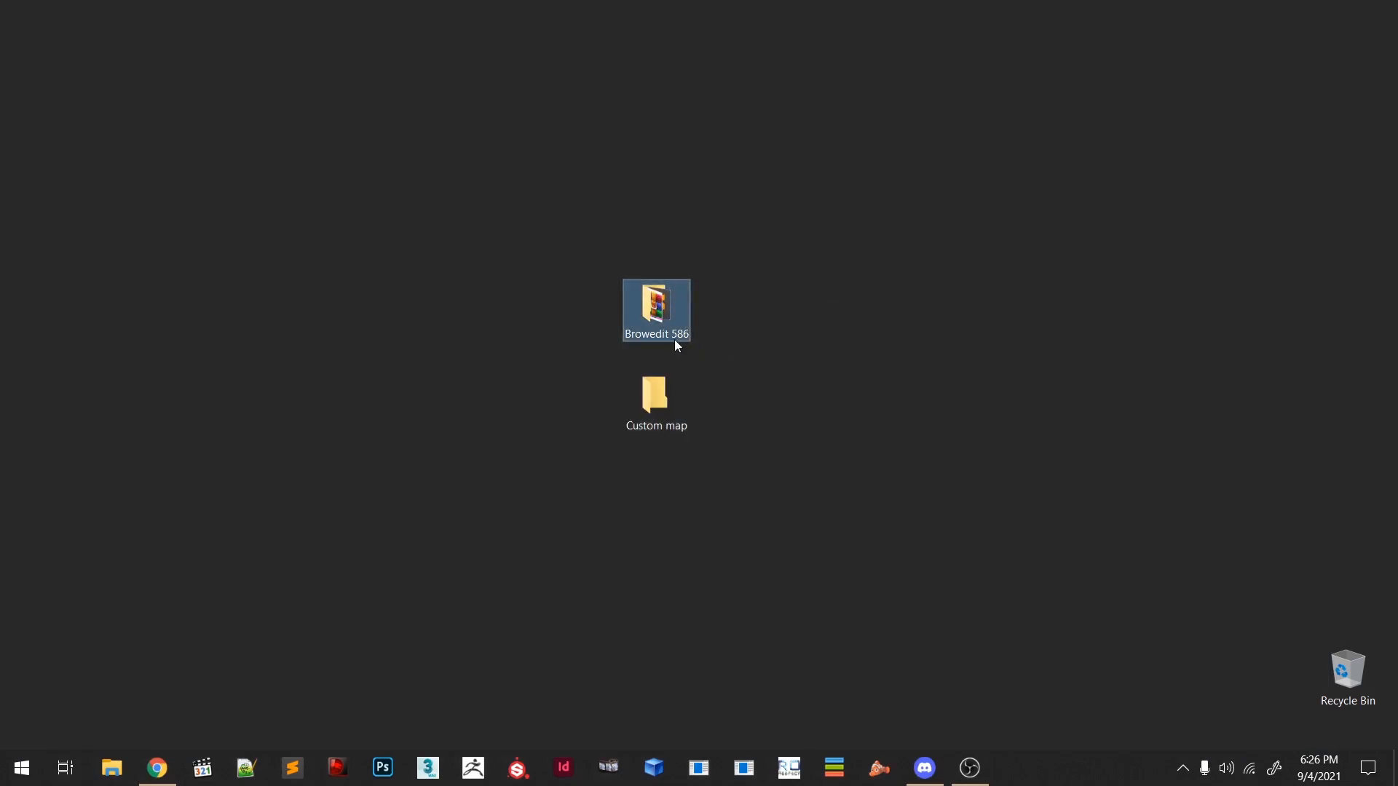
click(663, 402)
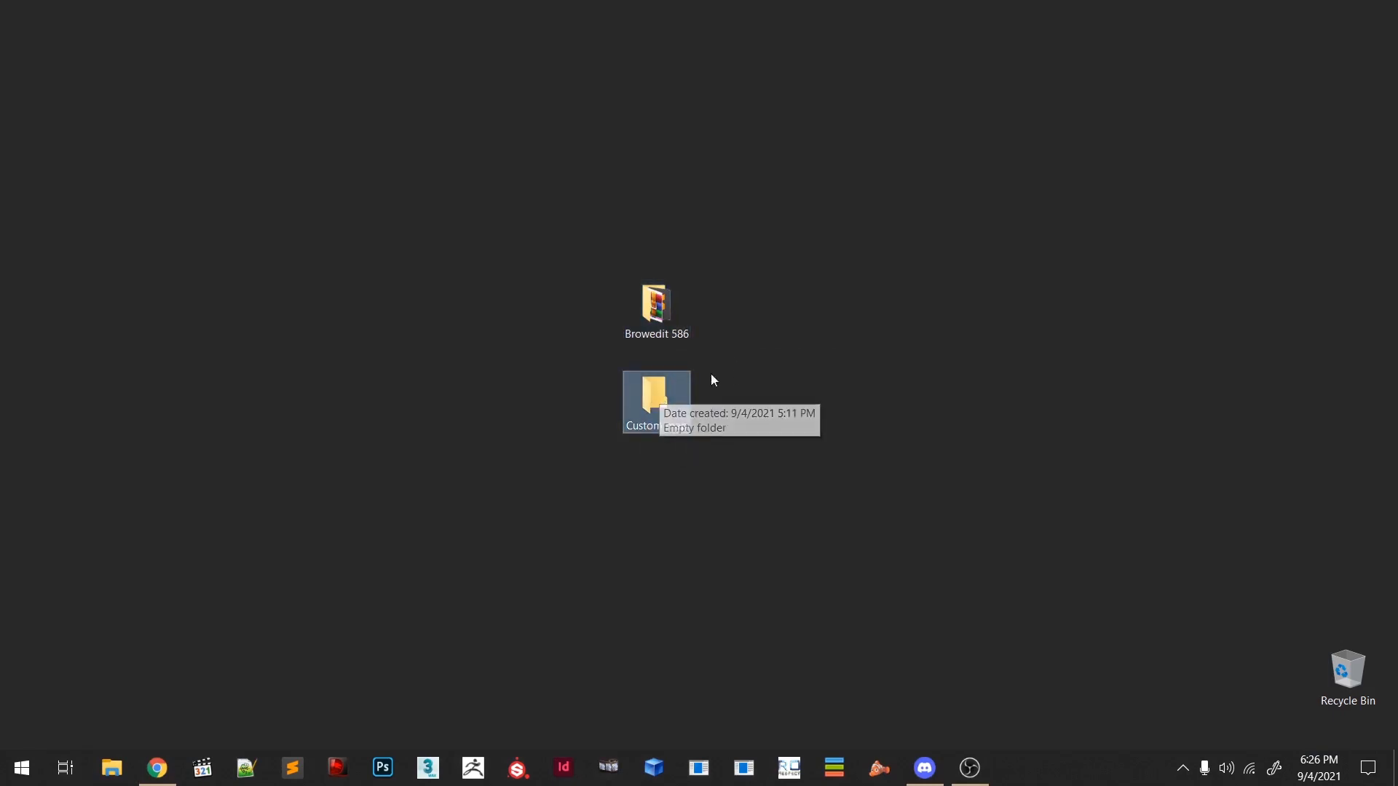
- Open the Browedit 586 desktop folder in a maximized window and open the BrowEdit r586.rar archive
click(657, 315)
key(Return)
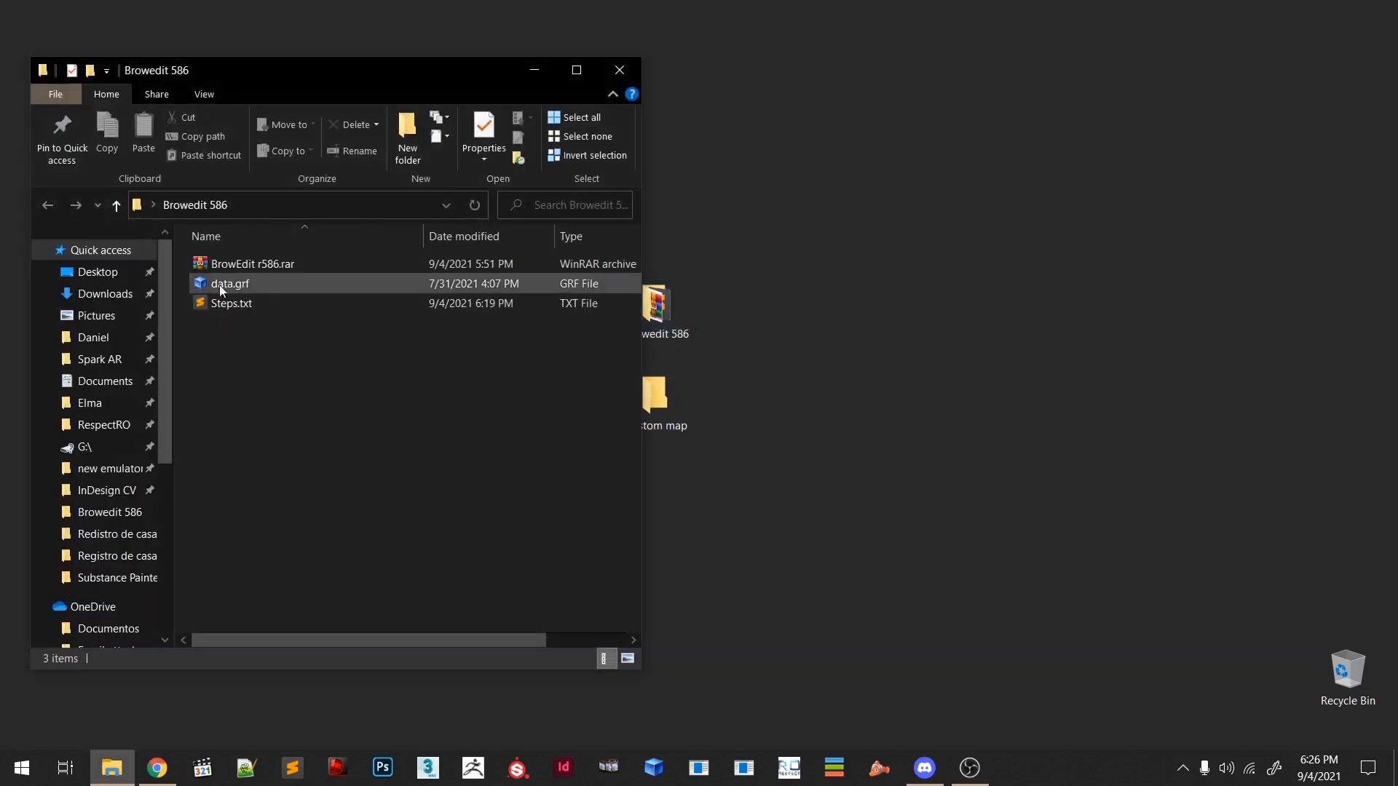
click(565, 74)
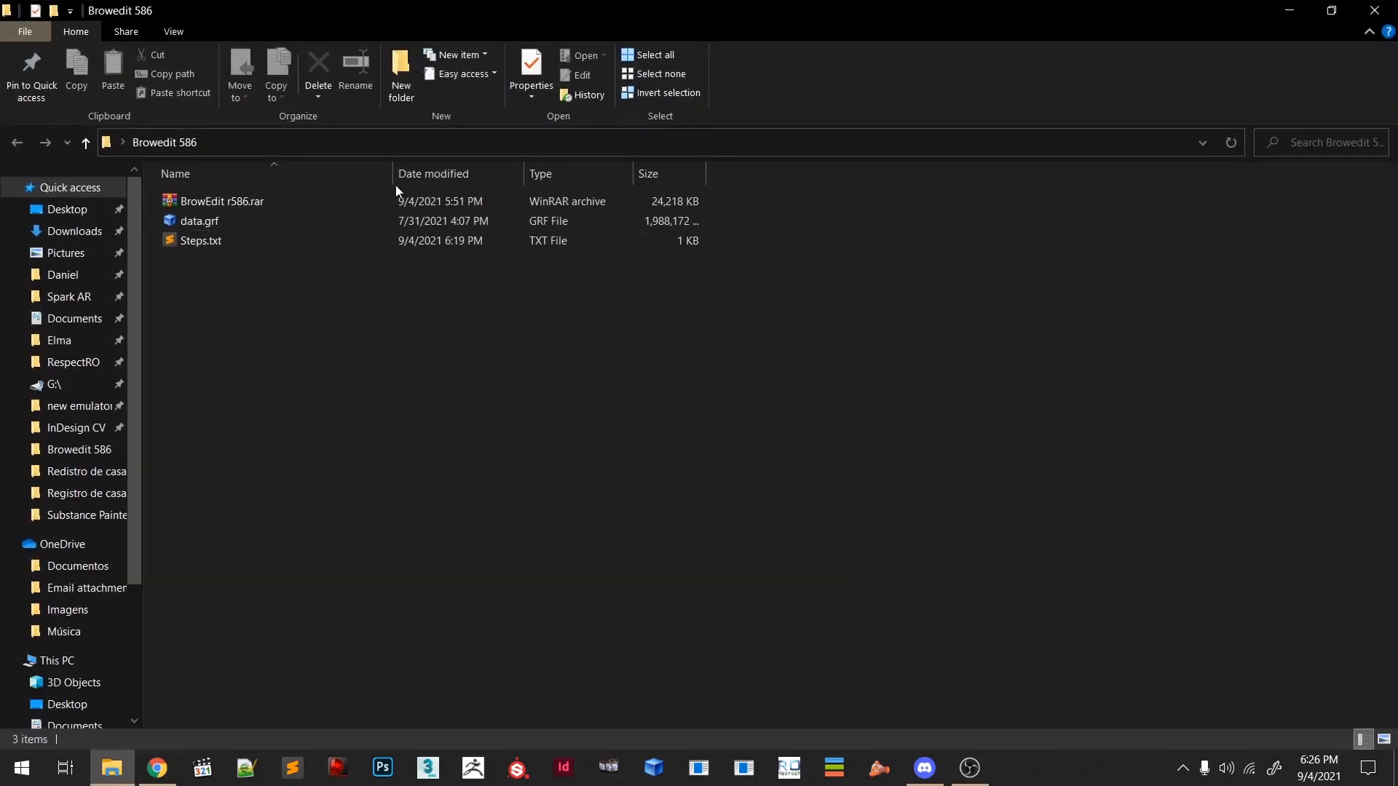
click(214, 202)
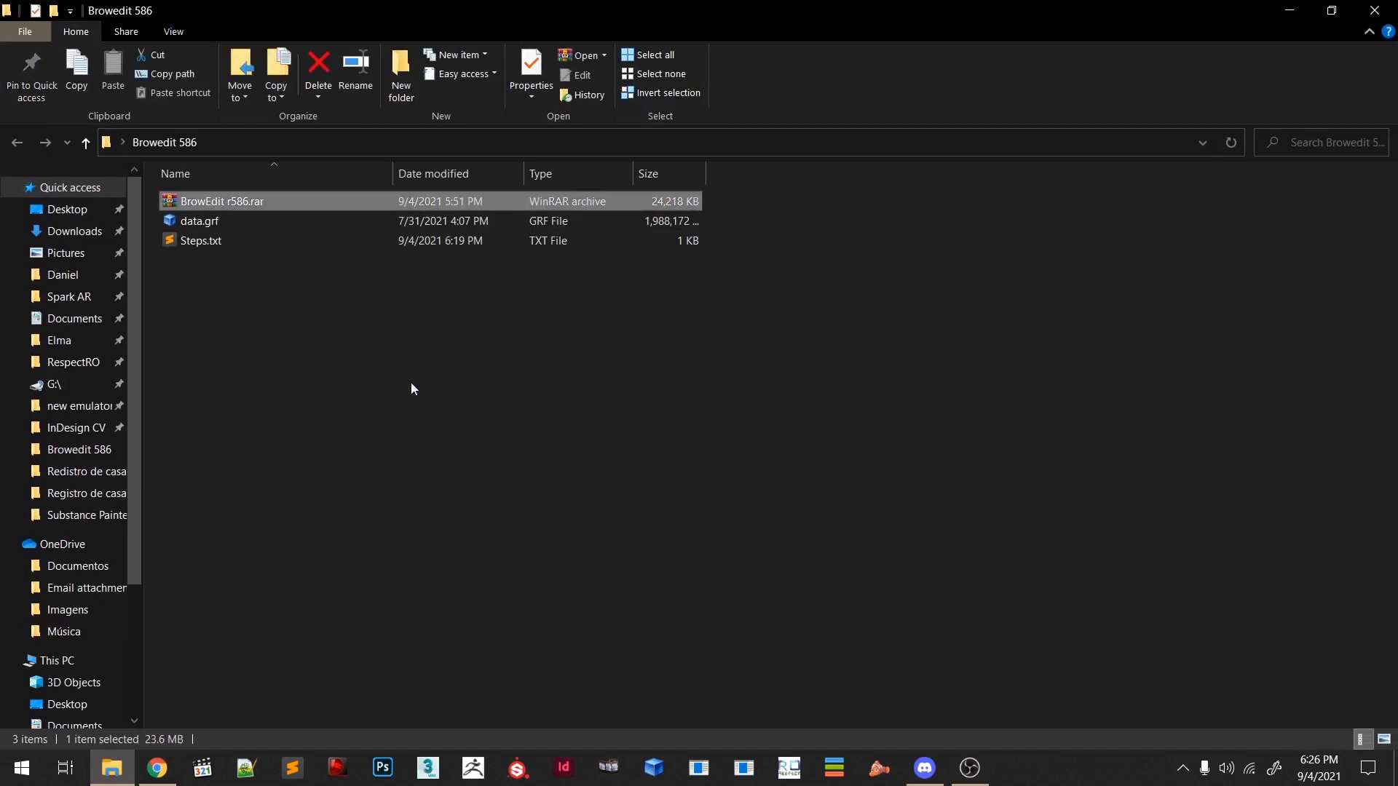
- Check the BrowEdit r586.rar download on the OneDrive page in Chrome
click(157, 768)
click(122, 13)
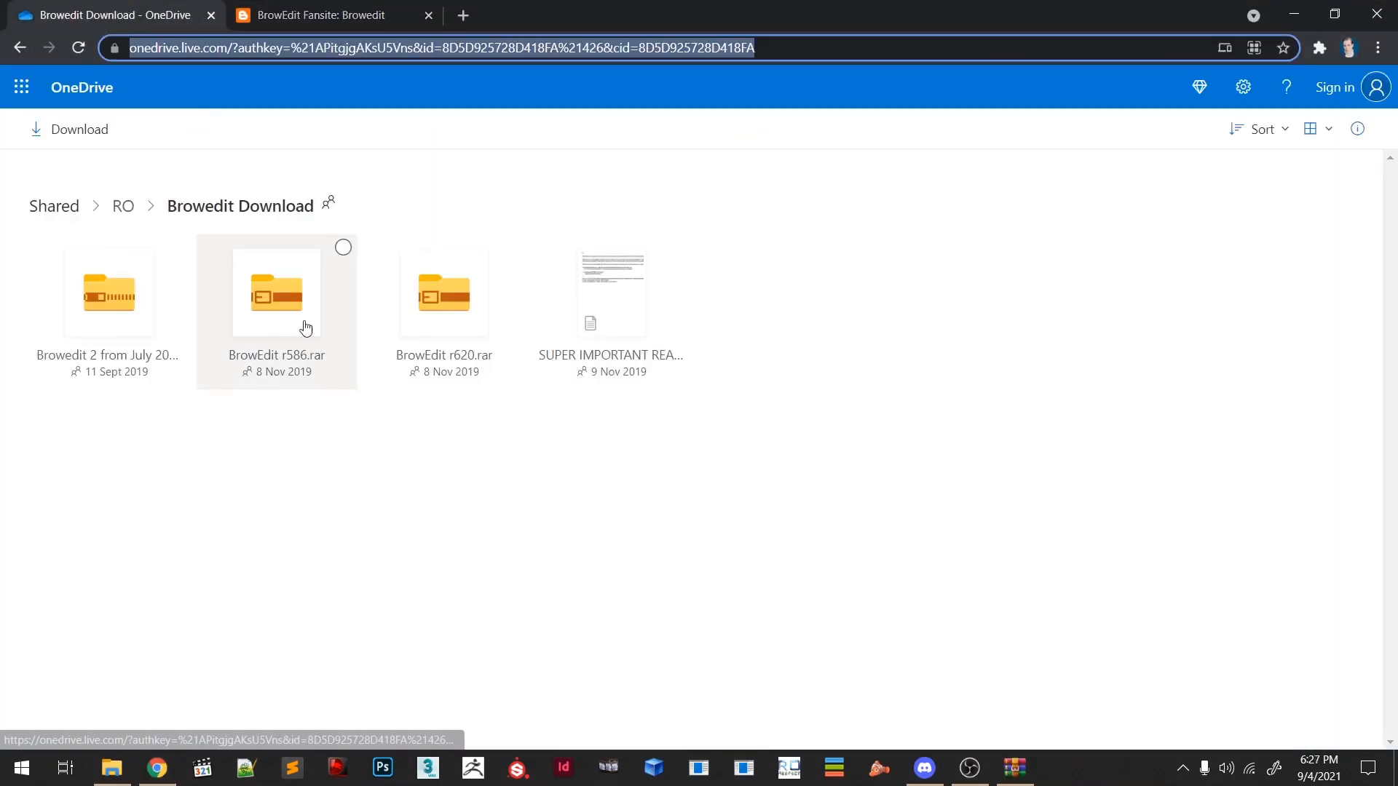
click(1294, 14)
- Extract the BrowEdit r586 folder from the archive into the Browedit 586 folder and close WinRAR
drag(1210, 181, 640, 64)
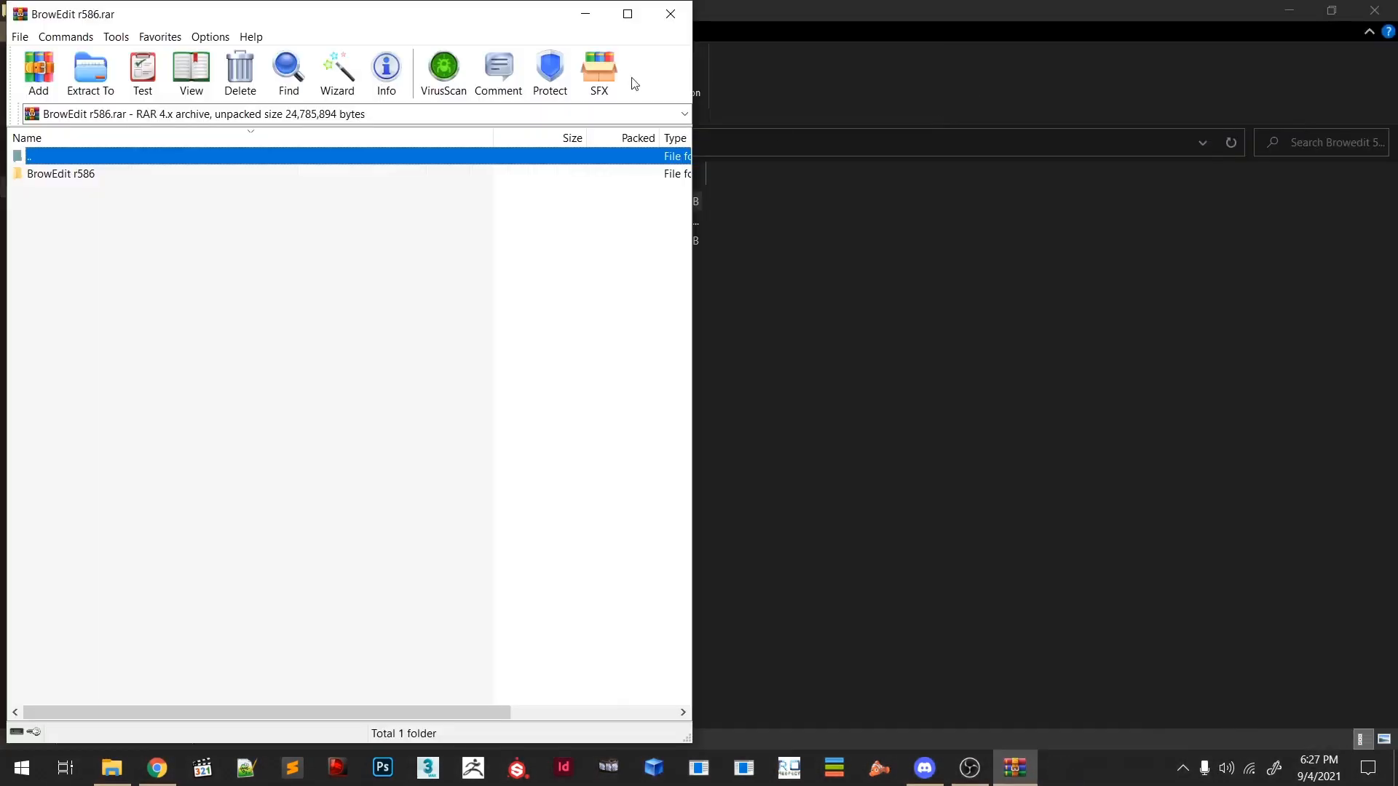
drag(50, 177, 733, 410)
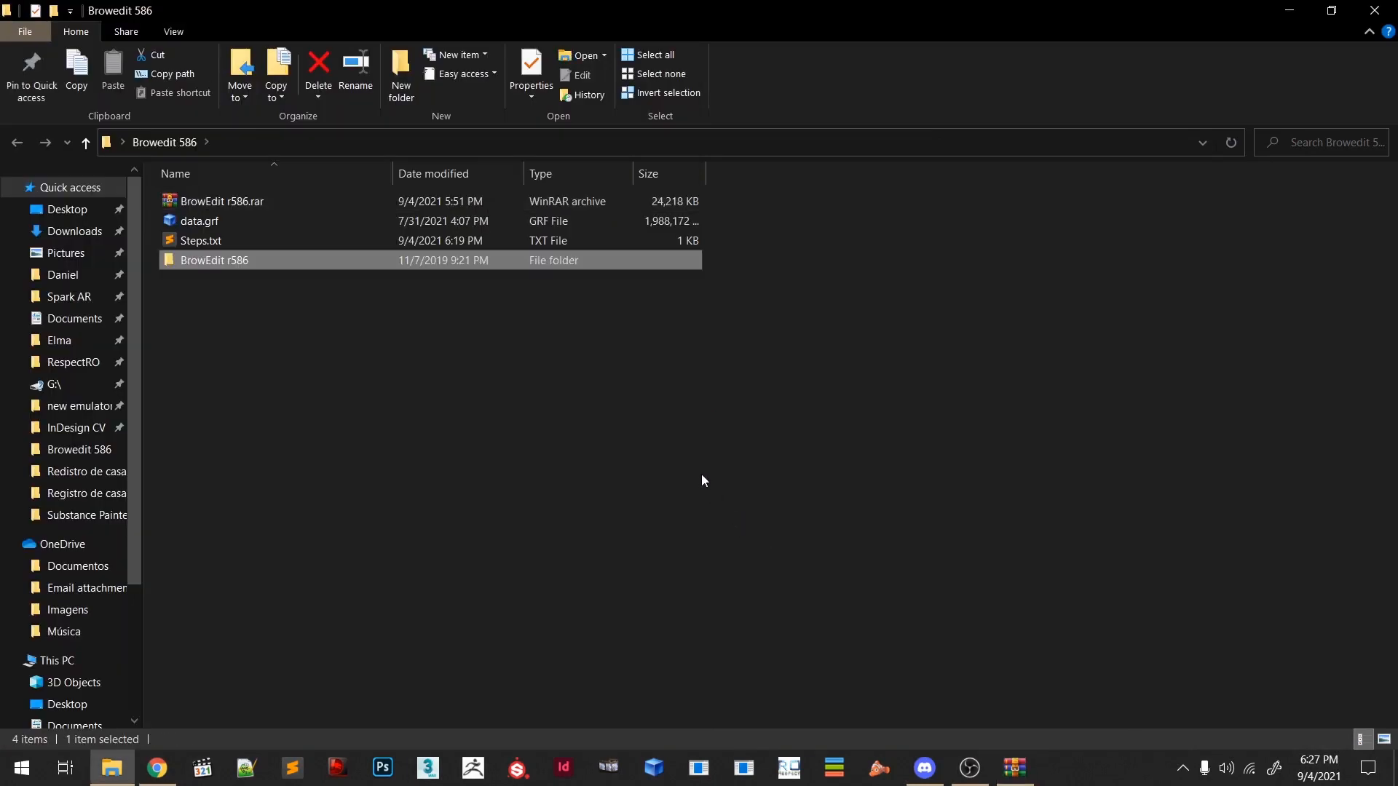
click(1016, 768)
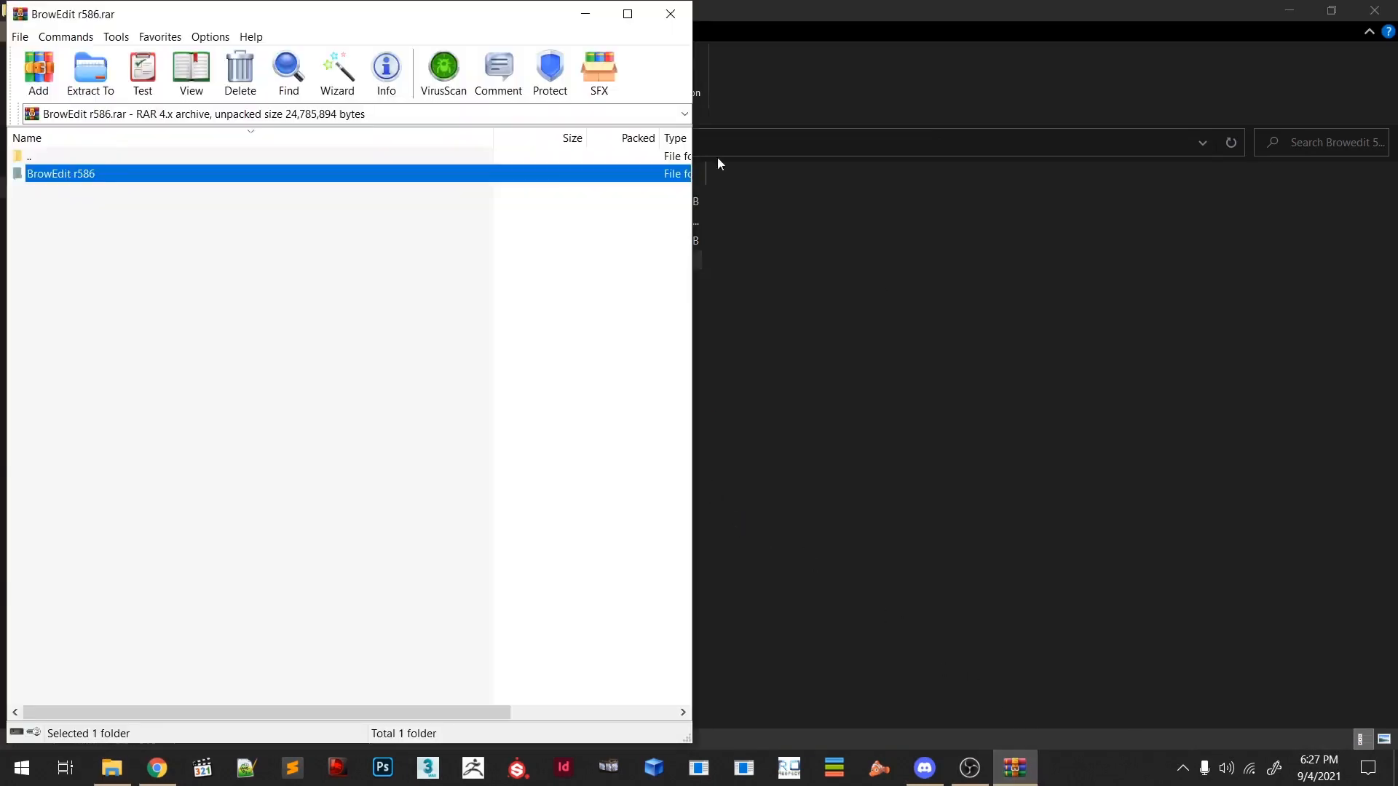
click(670, 11)
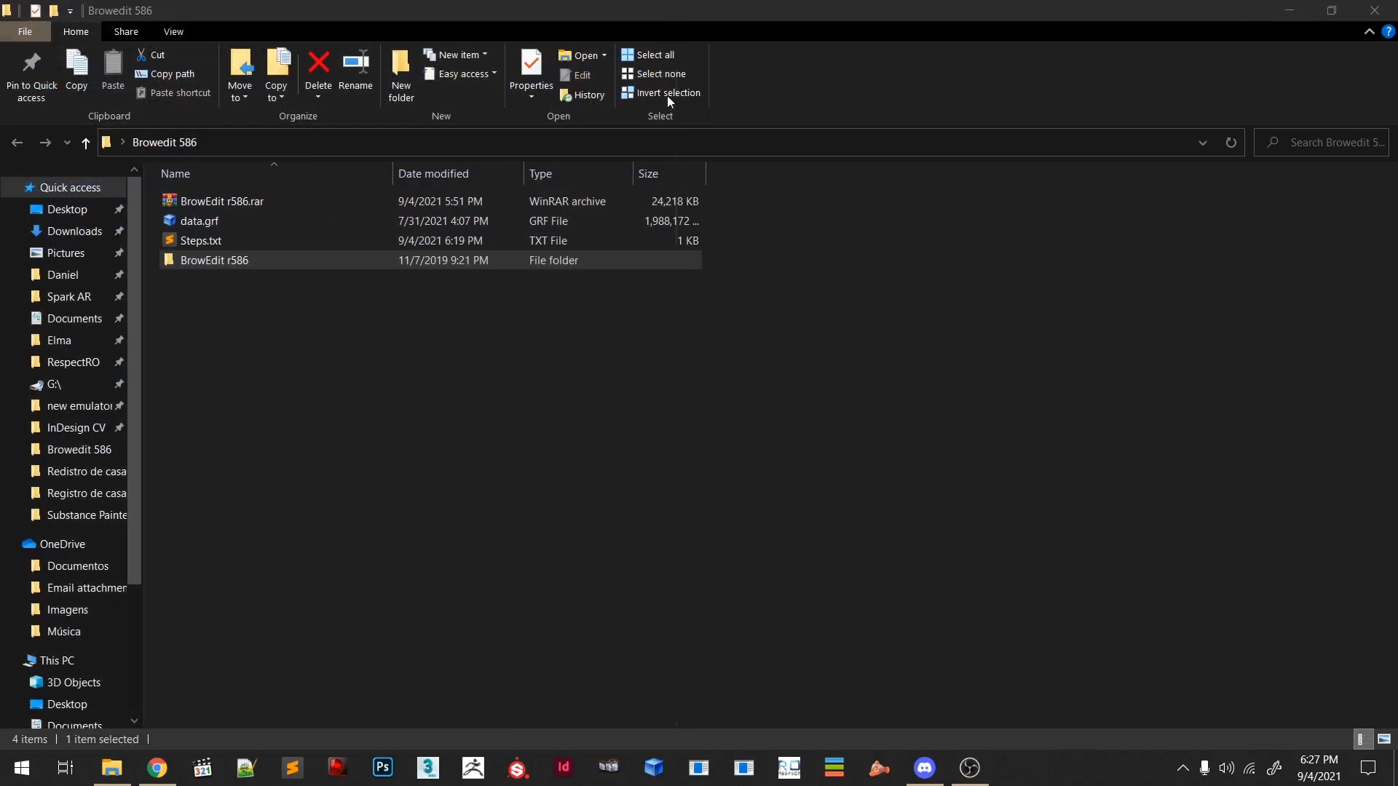
- Open data.grf in GRF Editor, examine the folders inside its data directory, and close the editor
click(219, 221)
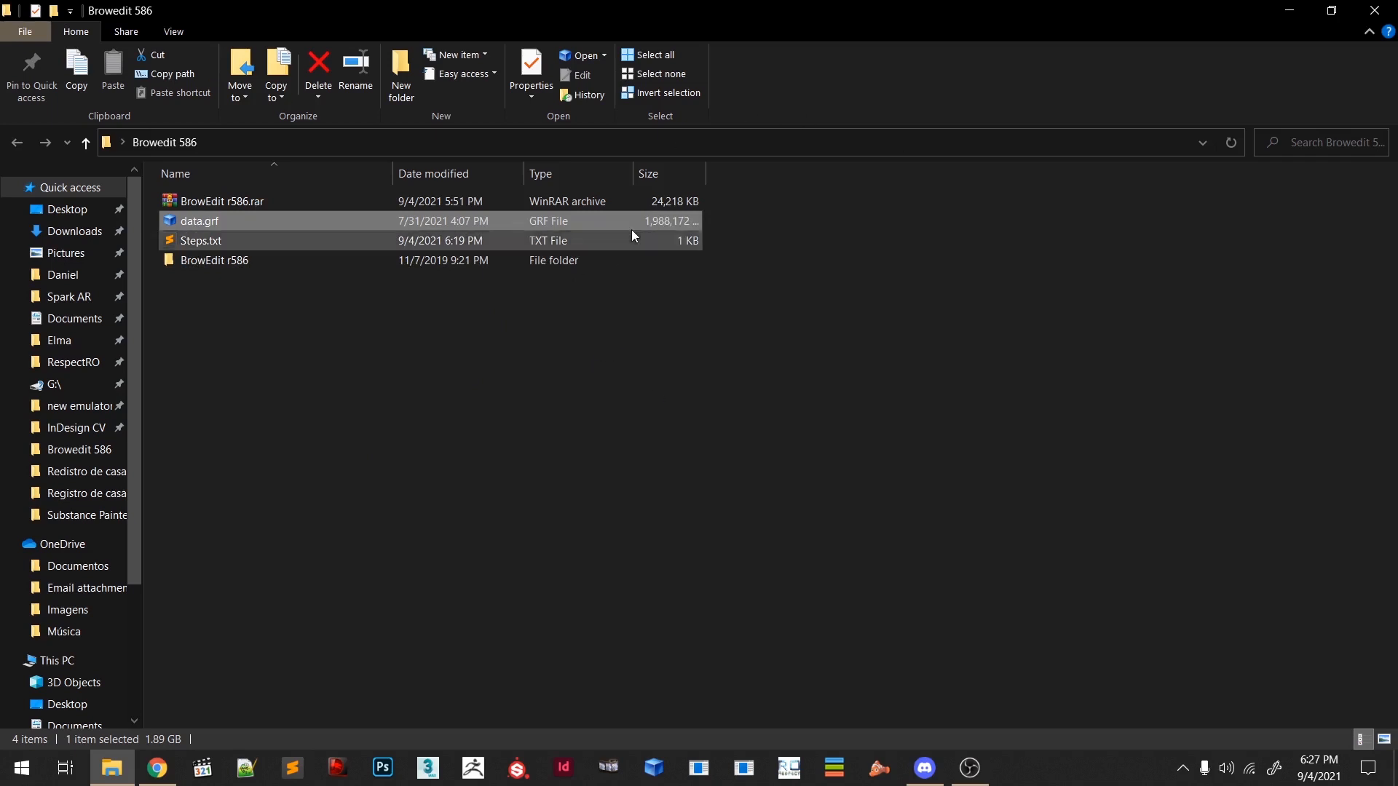
double_click(651, 224)
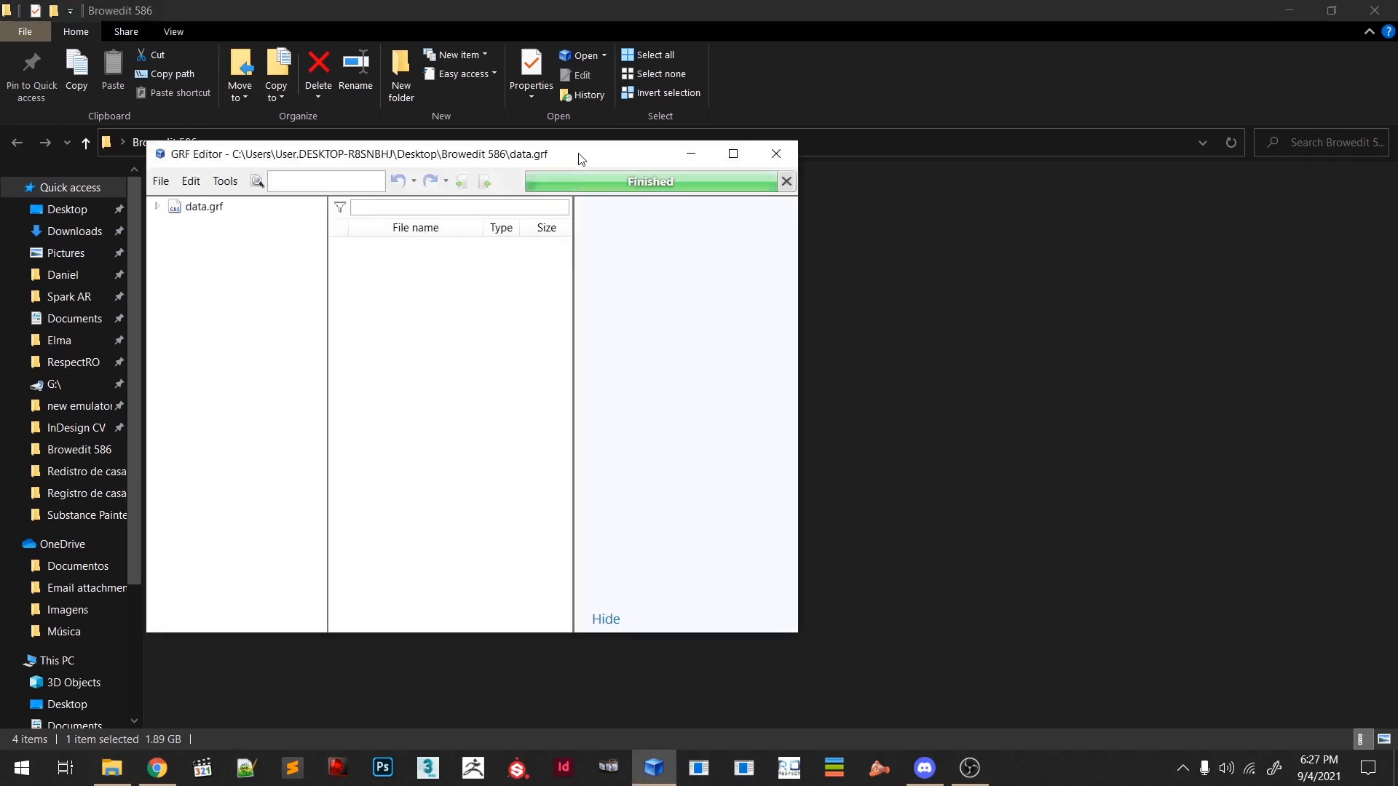
drag(578, 160, 865, 234)
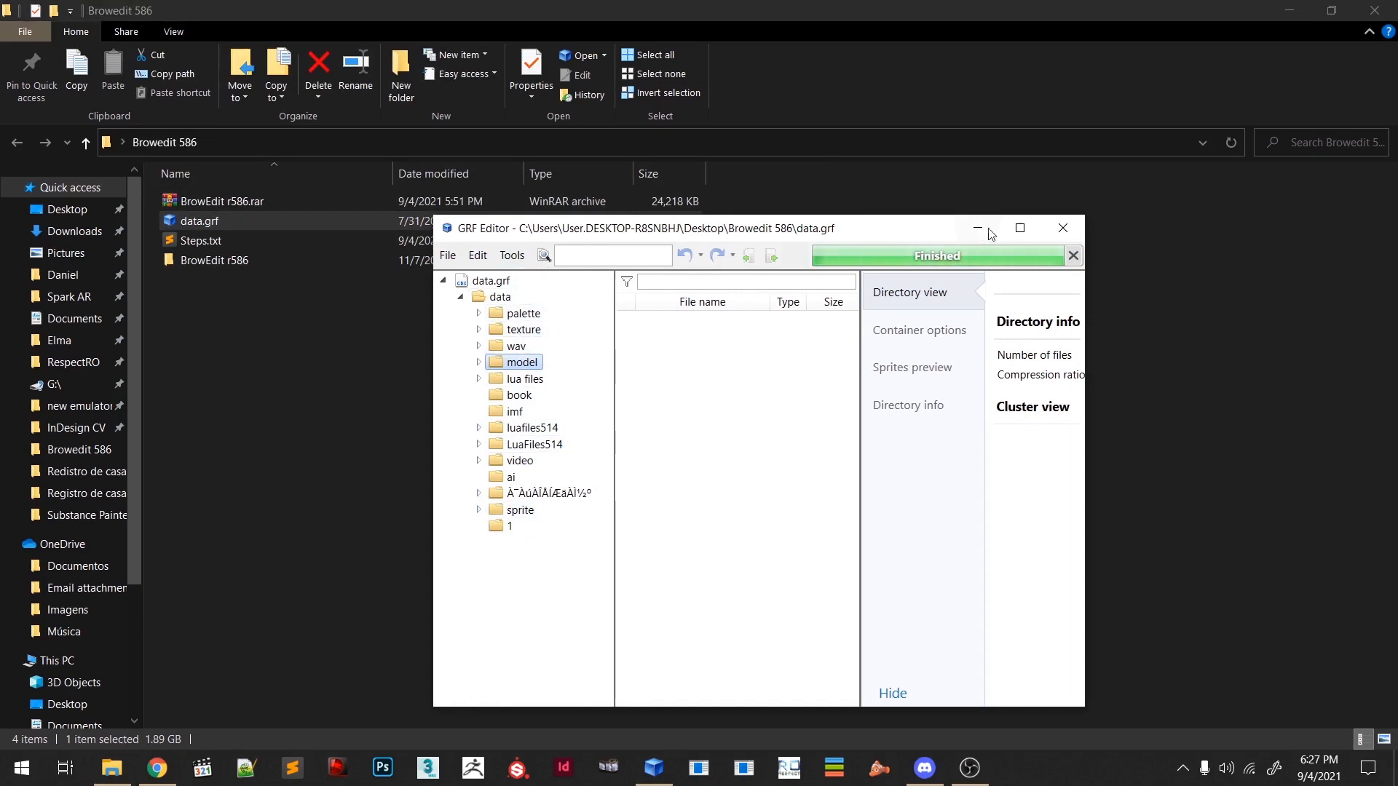
click(1062, 228)
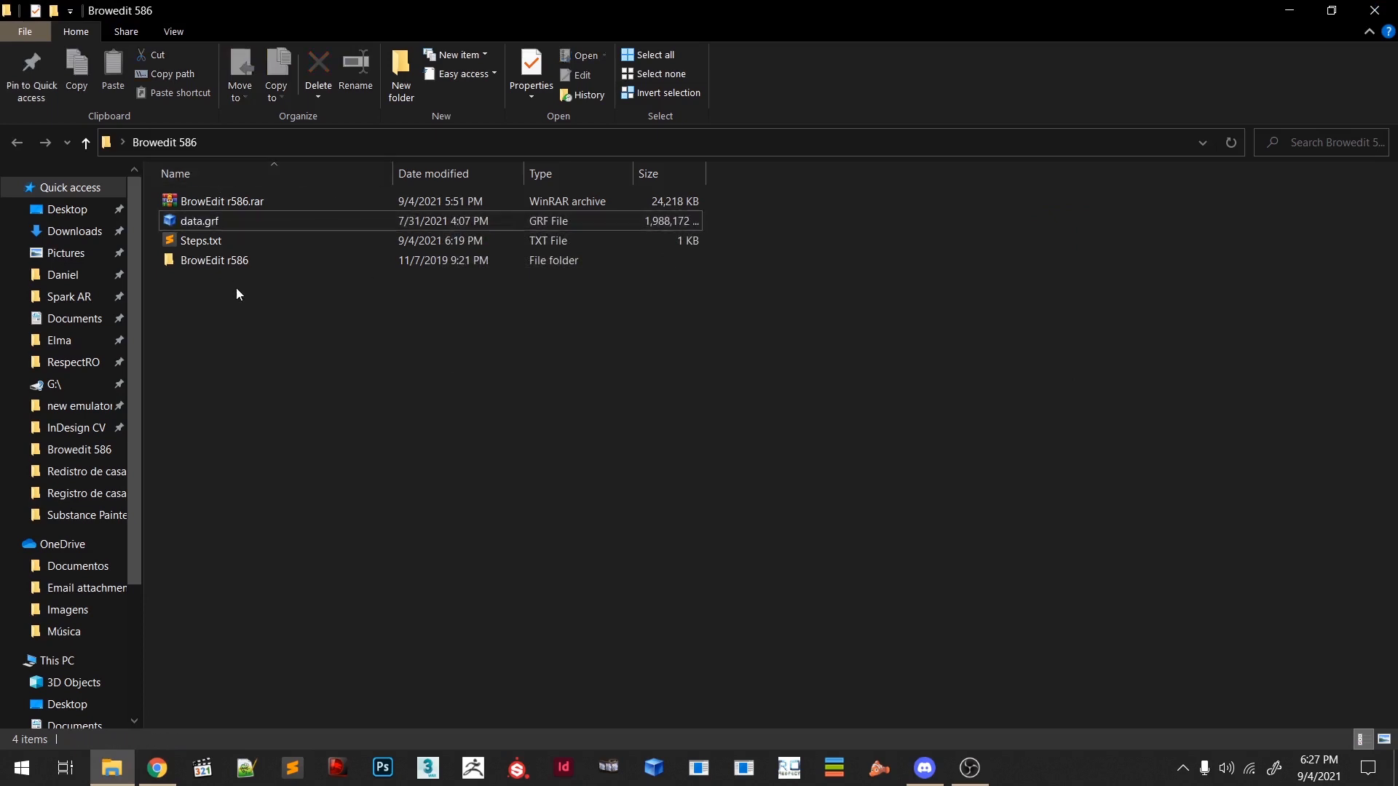
- Move data.grf into the BrowEdit r586 folder and check that folder's contents
click(213, 259)
drag(191, 223, 206, 264)
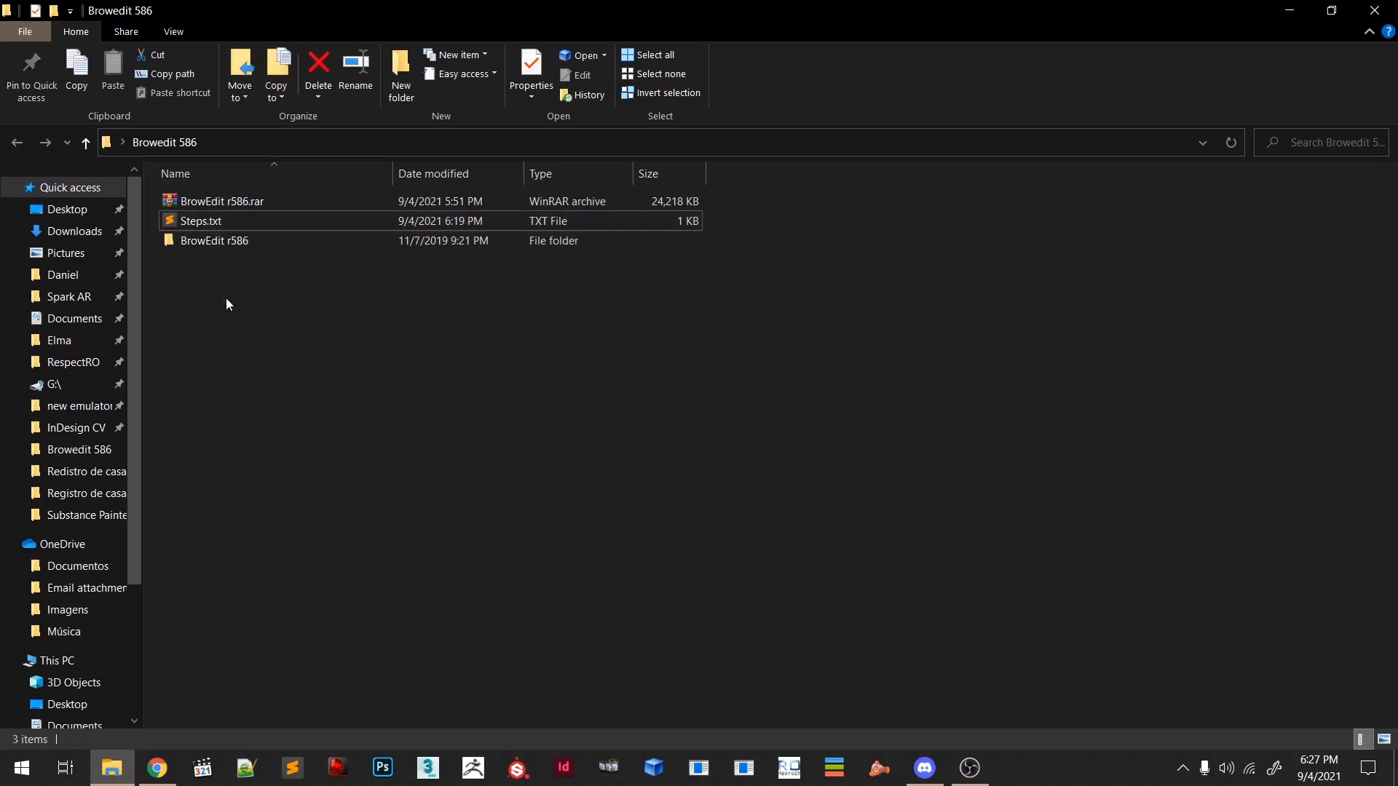
click(240, 203)
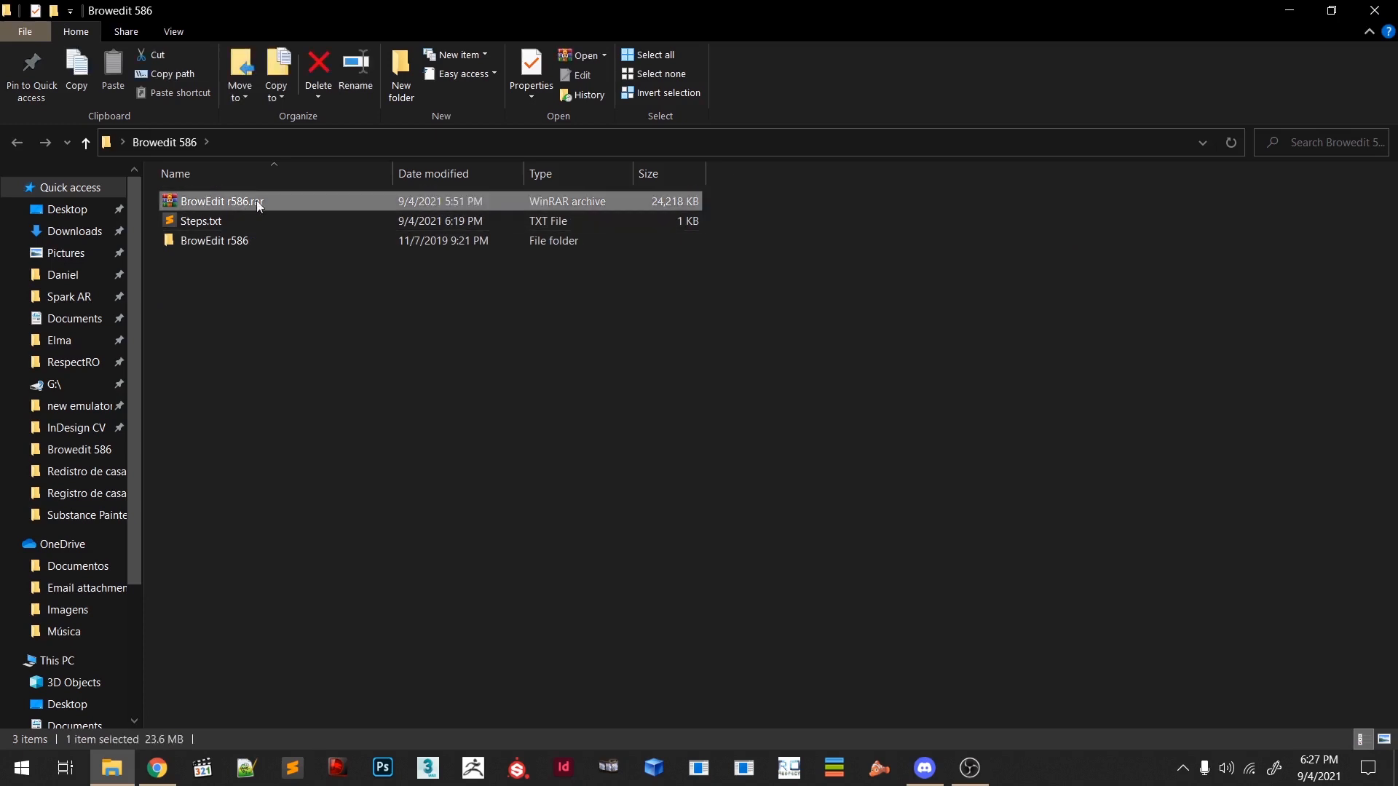
double_click(220, 241)
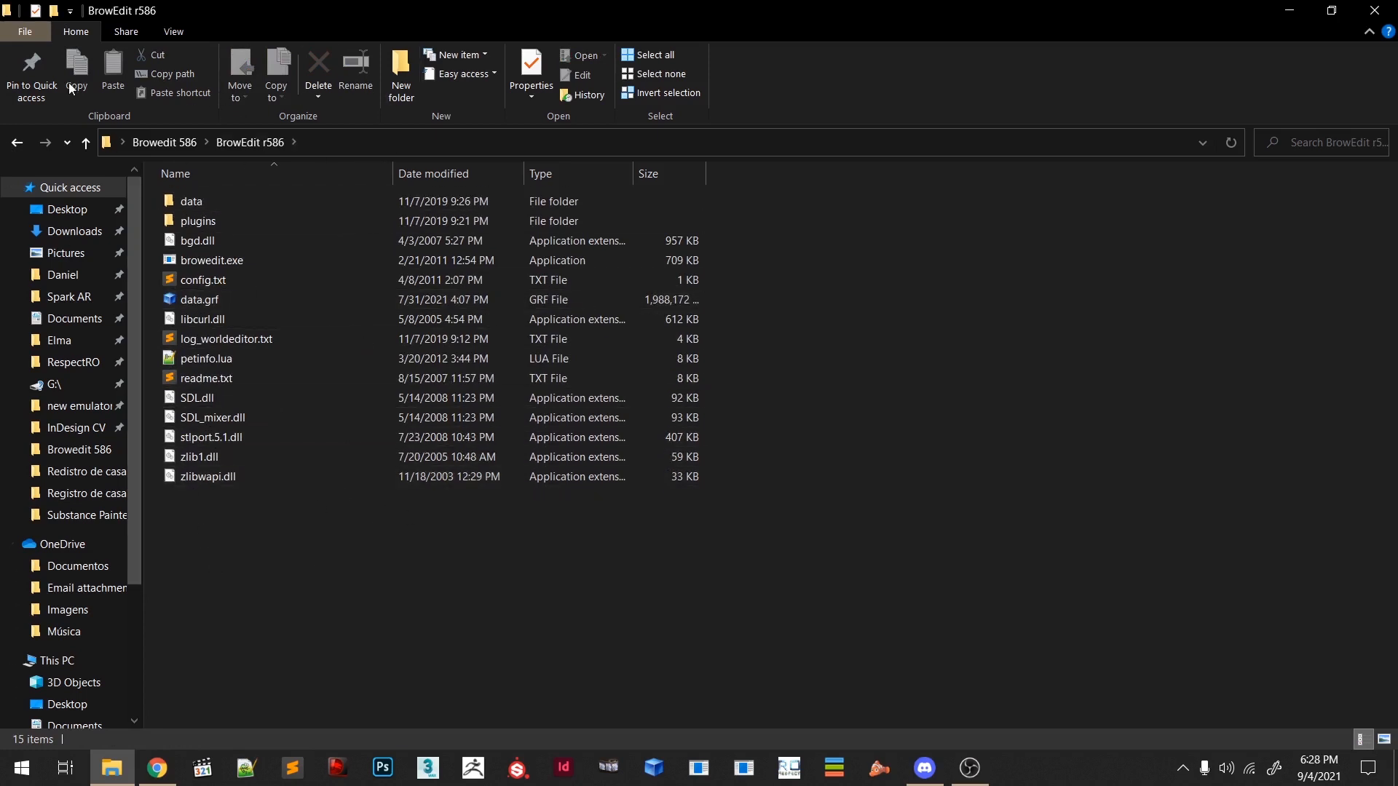
click(9, 147)
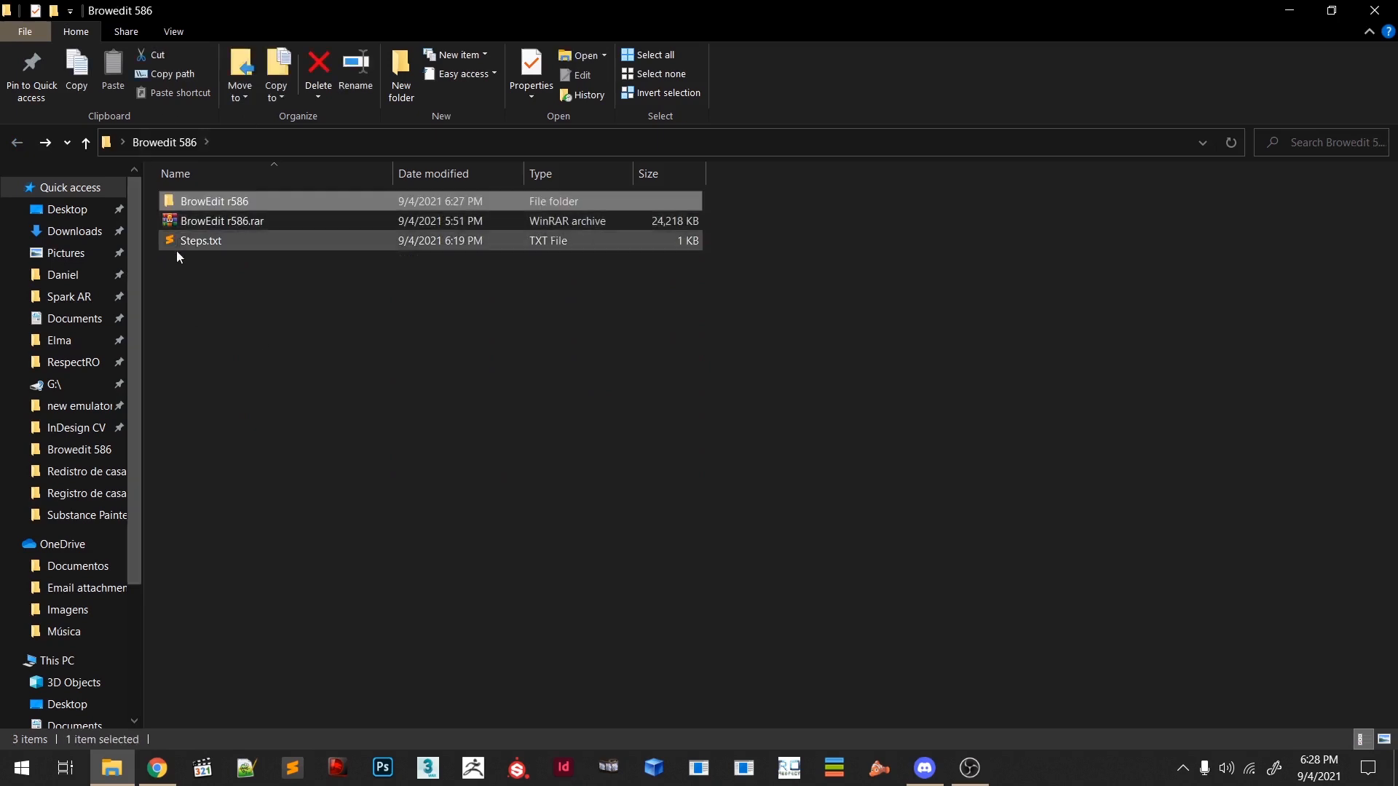
- Open Steps.txt from the Browedit 586 folder in Notepad
click(196, 240)
right_click(189, 241)
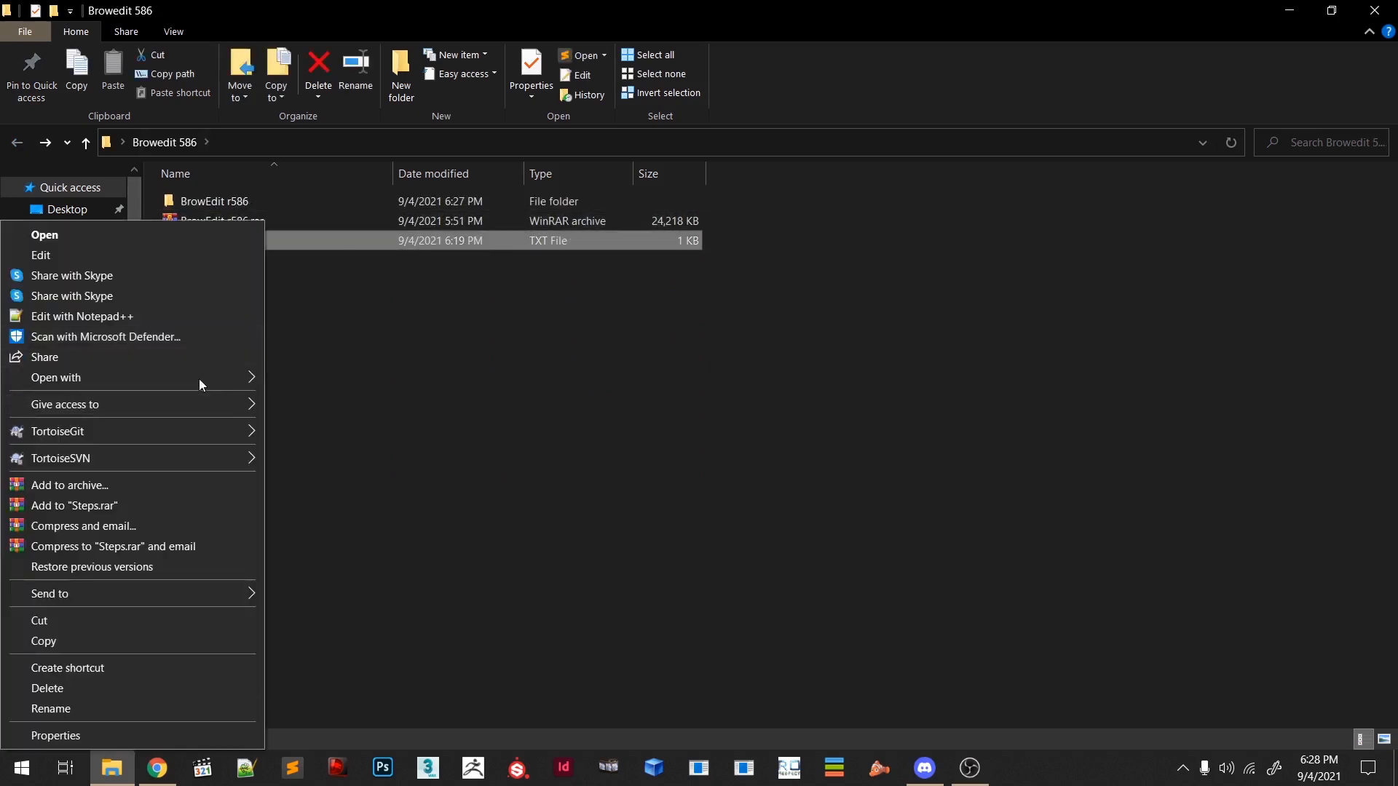
mouse_move(199, 377)
click(350, 420)
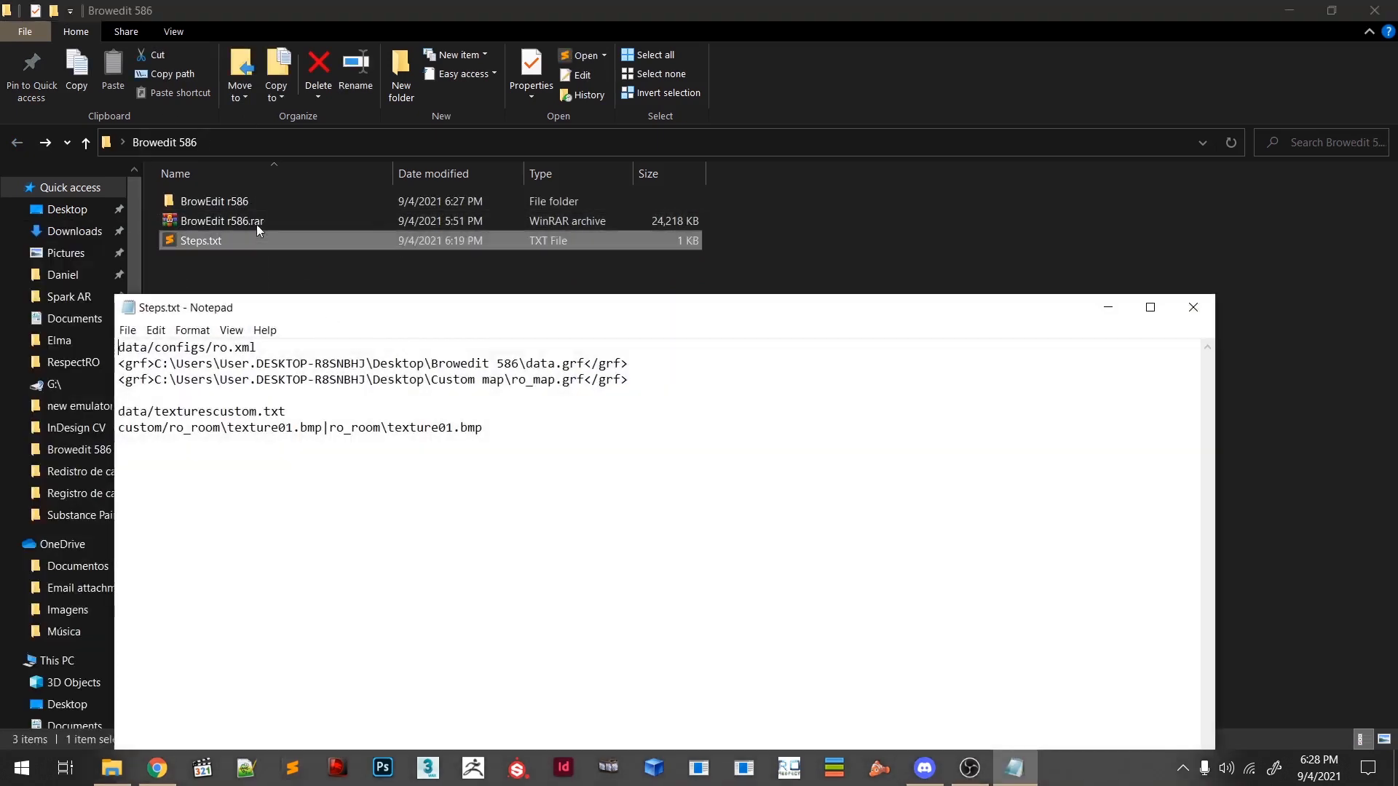
- Go to the data\configs folder inside BrowEdit r586, consulting the ro.xml path given in Steps.txt
double_click(242, 203)
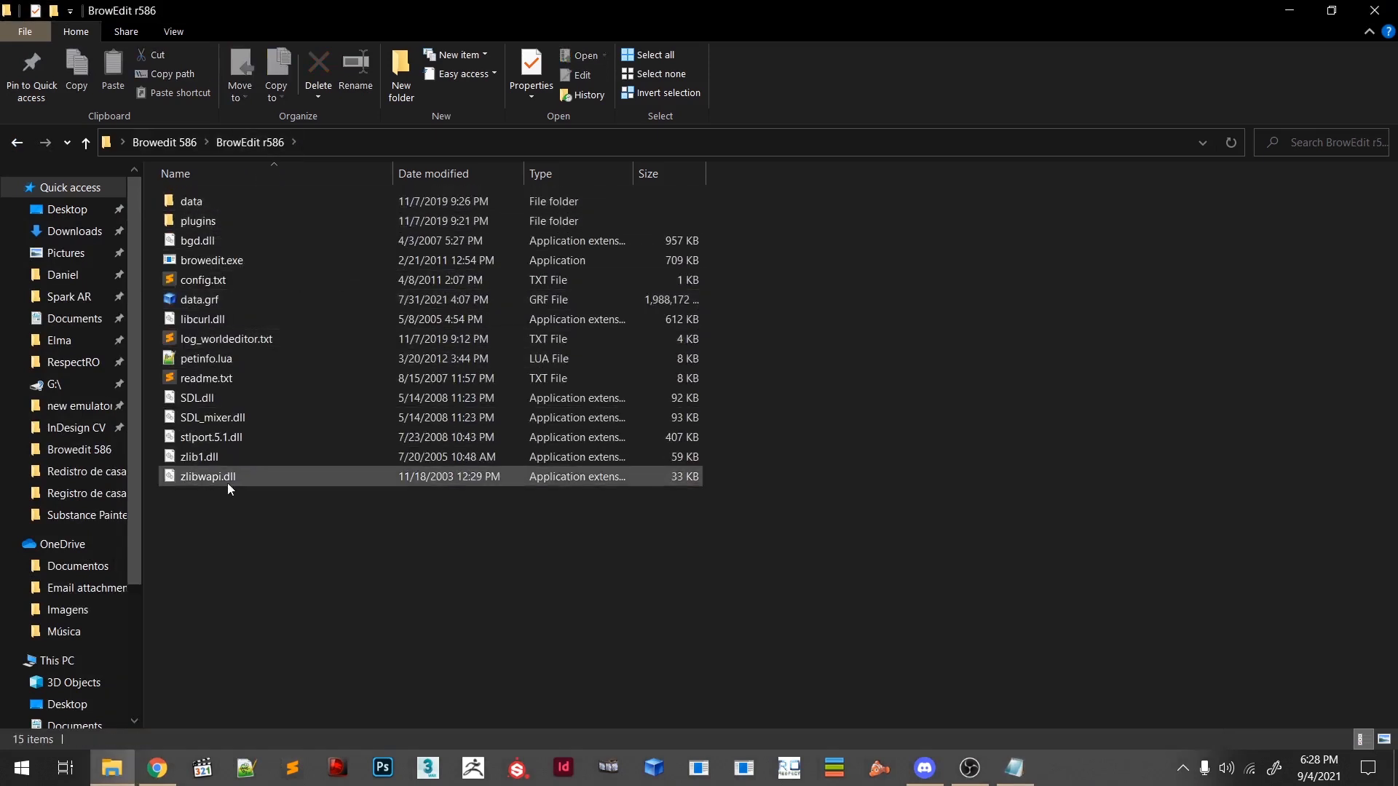
double_click(203, 198)
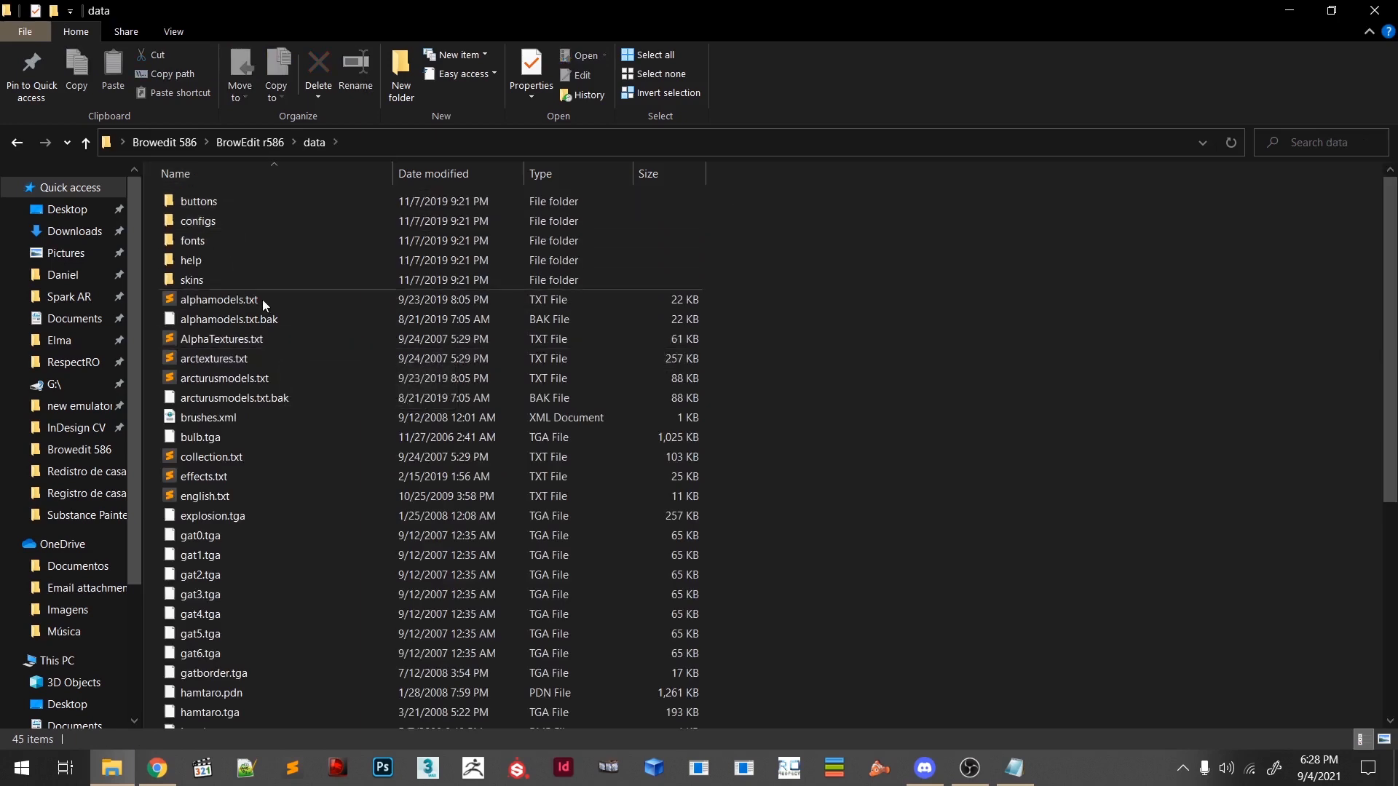
click(1014, 768)
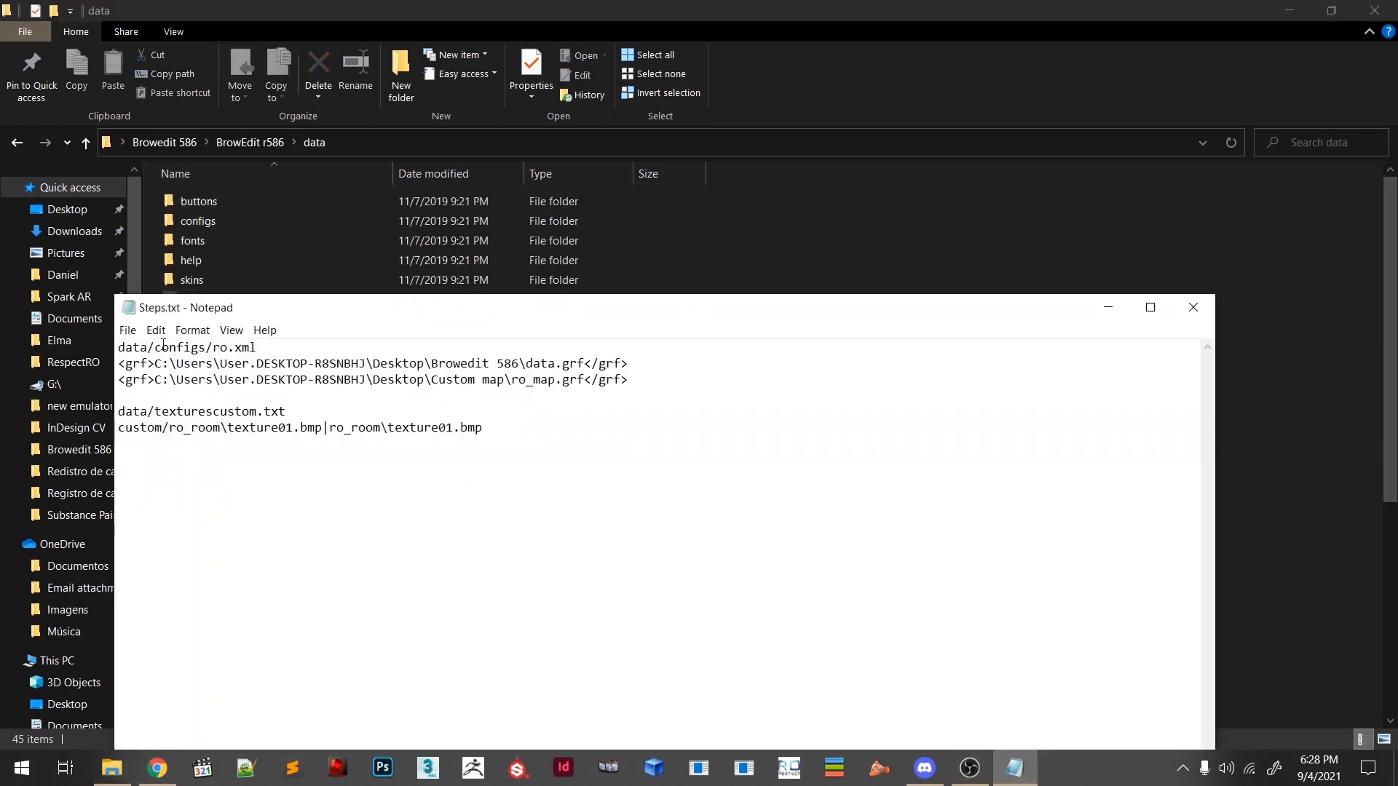
drag(213, 348, 257, 348)
click(693, 260)
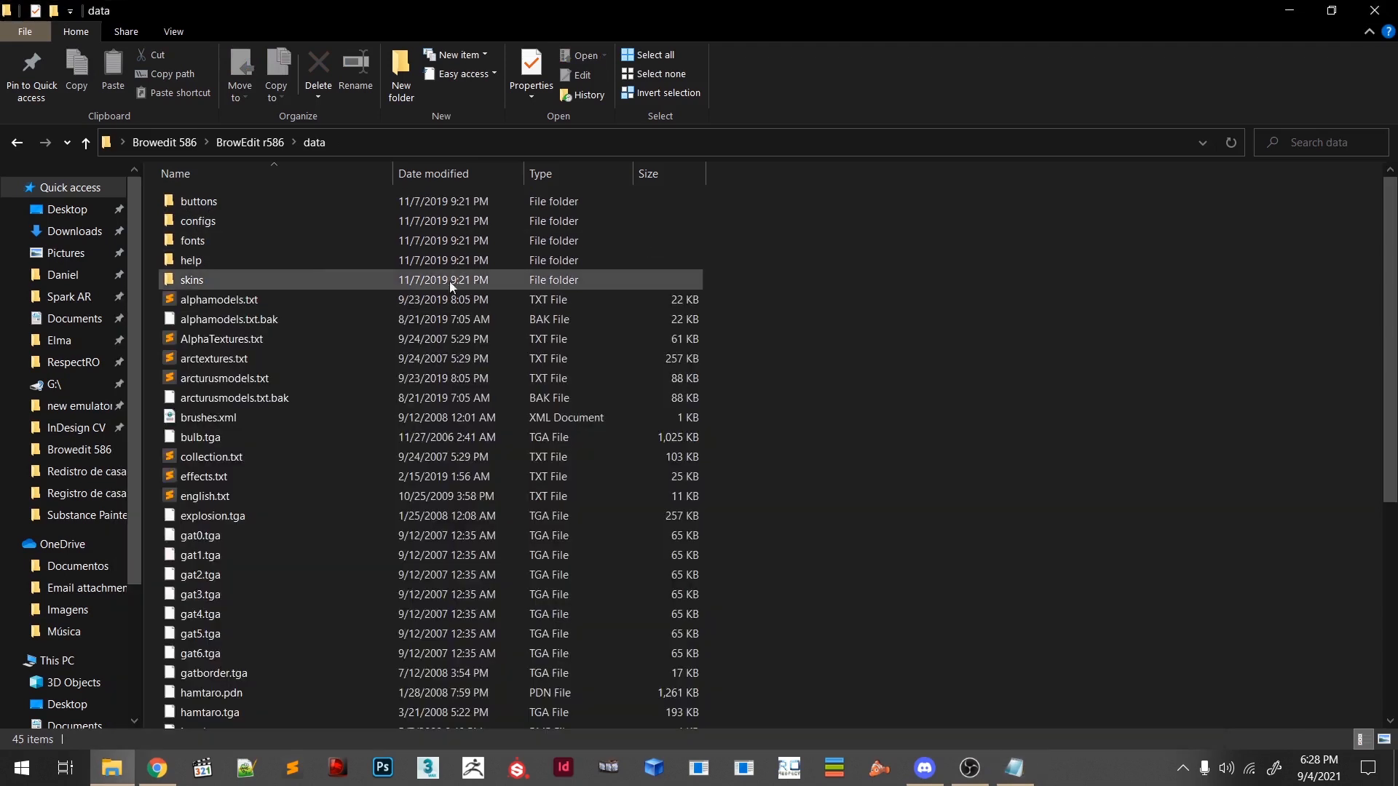
double_click(332, 220)
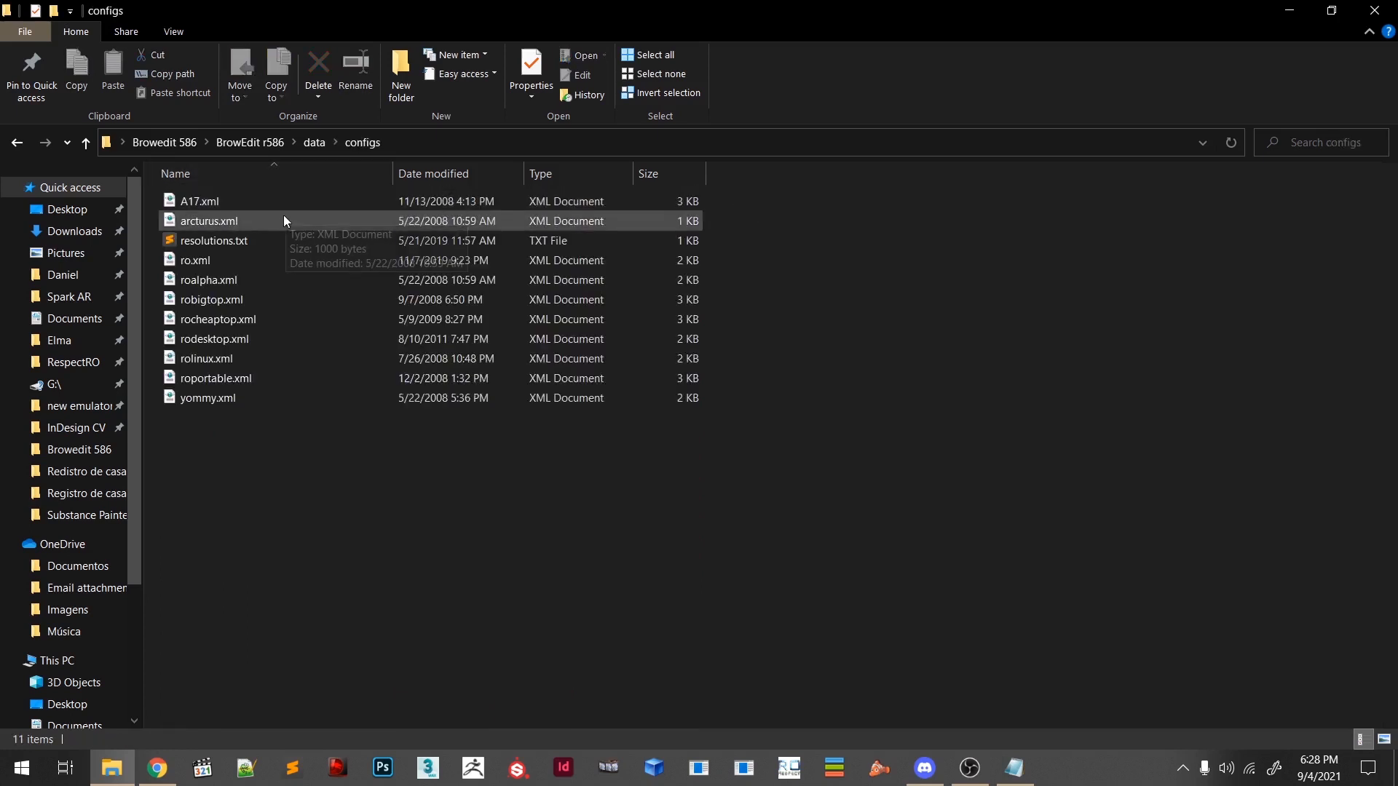
- Open ro.xml from the configs folder in Notepad and check its data.grf and rdata.grf path entries
double_click(264, 260)
right_click(205, 260)
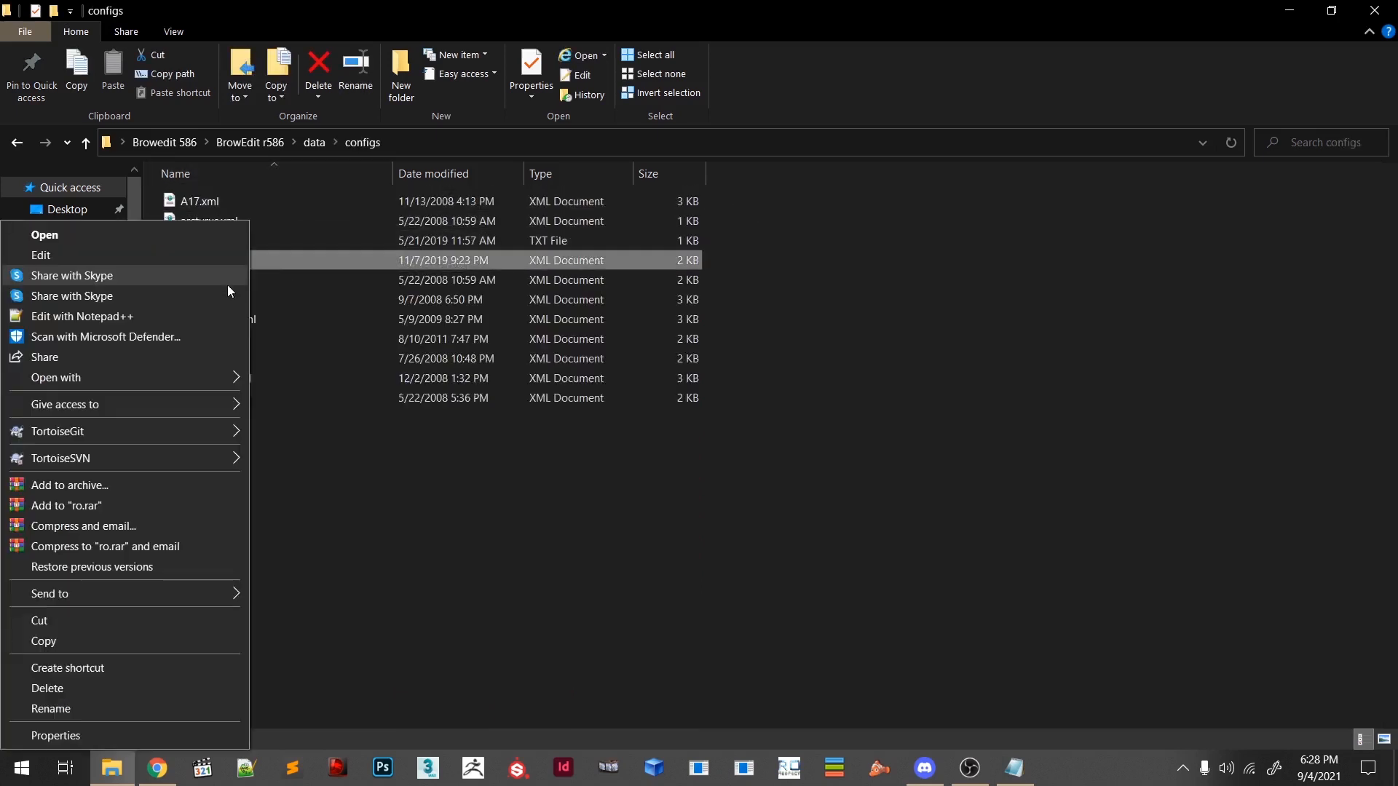
mouse_move(210, 377)
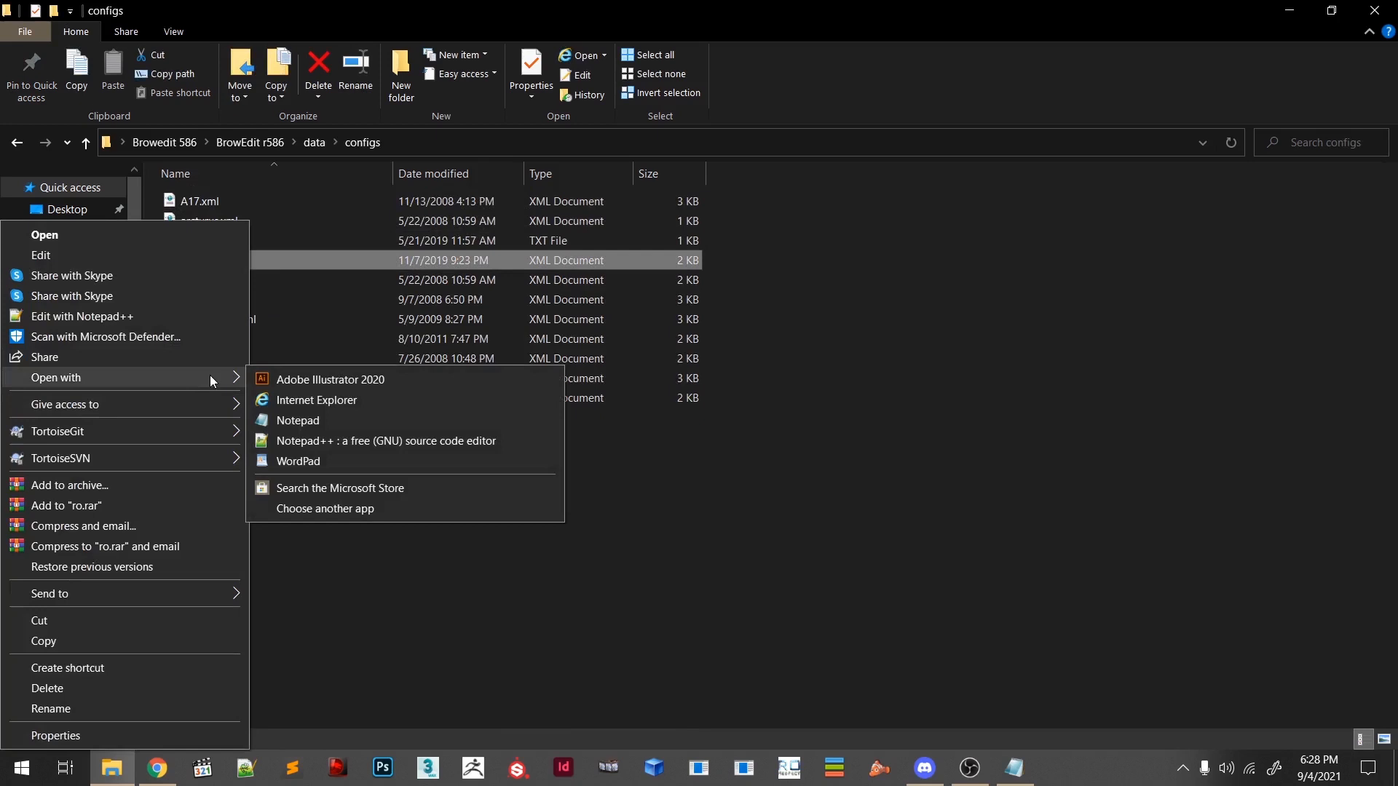
click(342, 418)
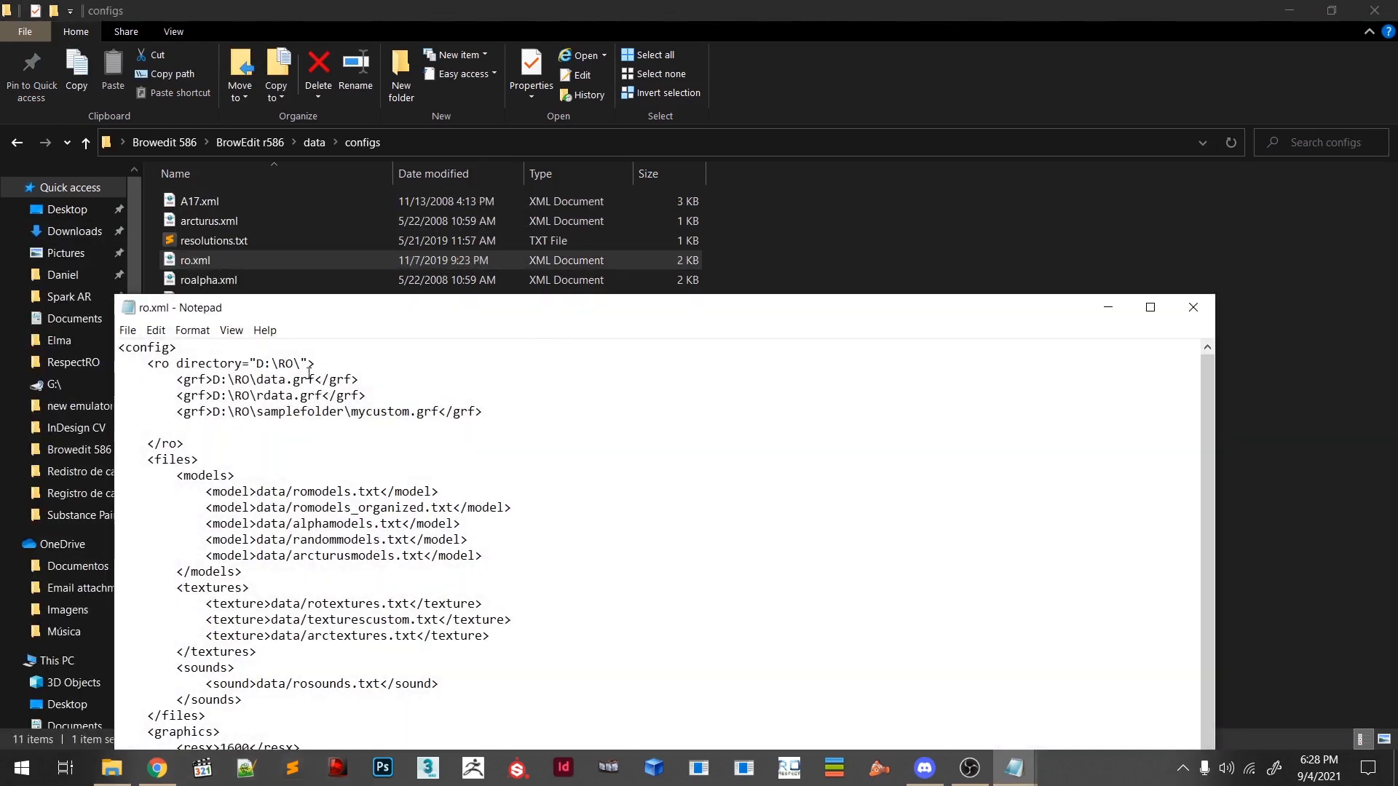
drag(316, 386, 233, 382)
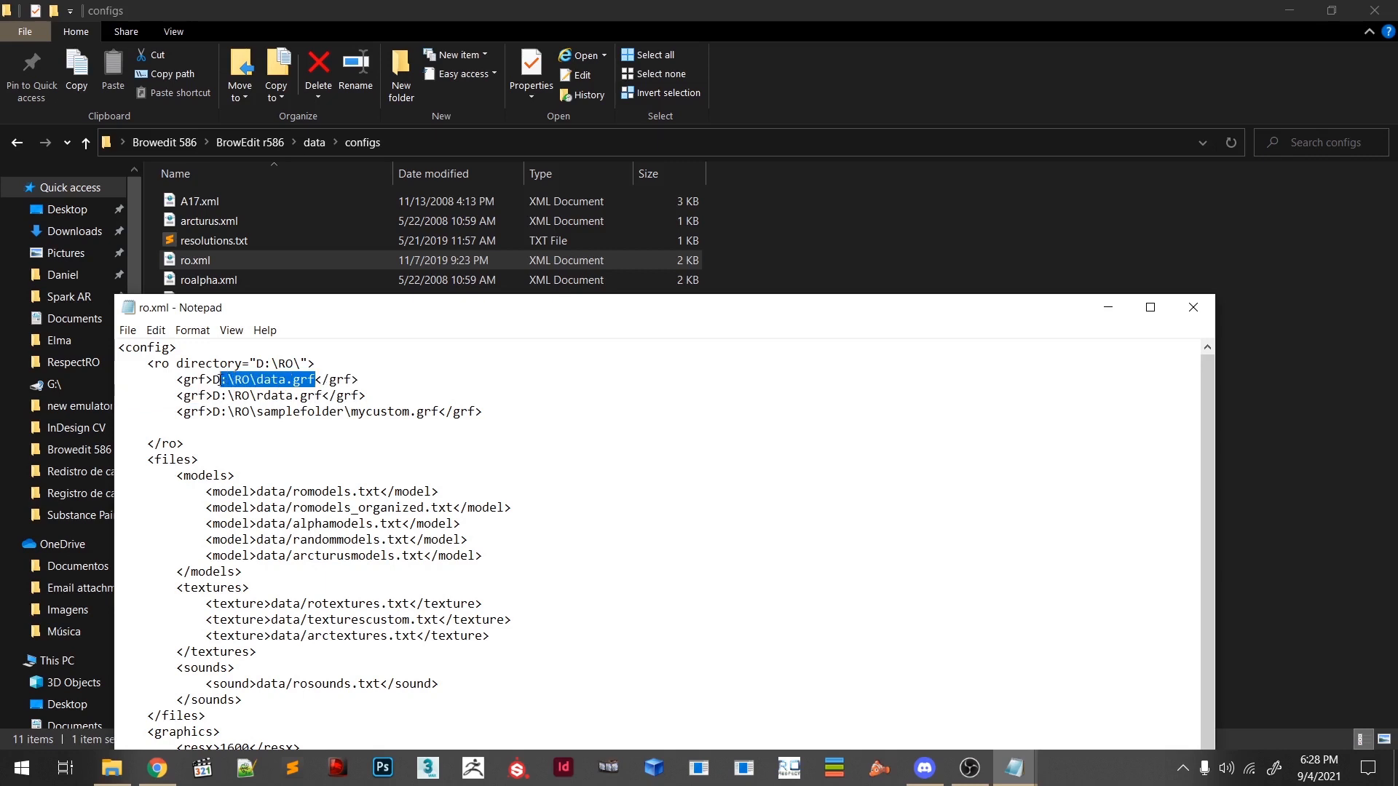
drag(325, 395, 223, 388)
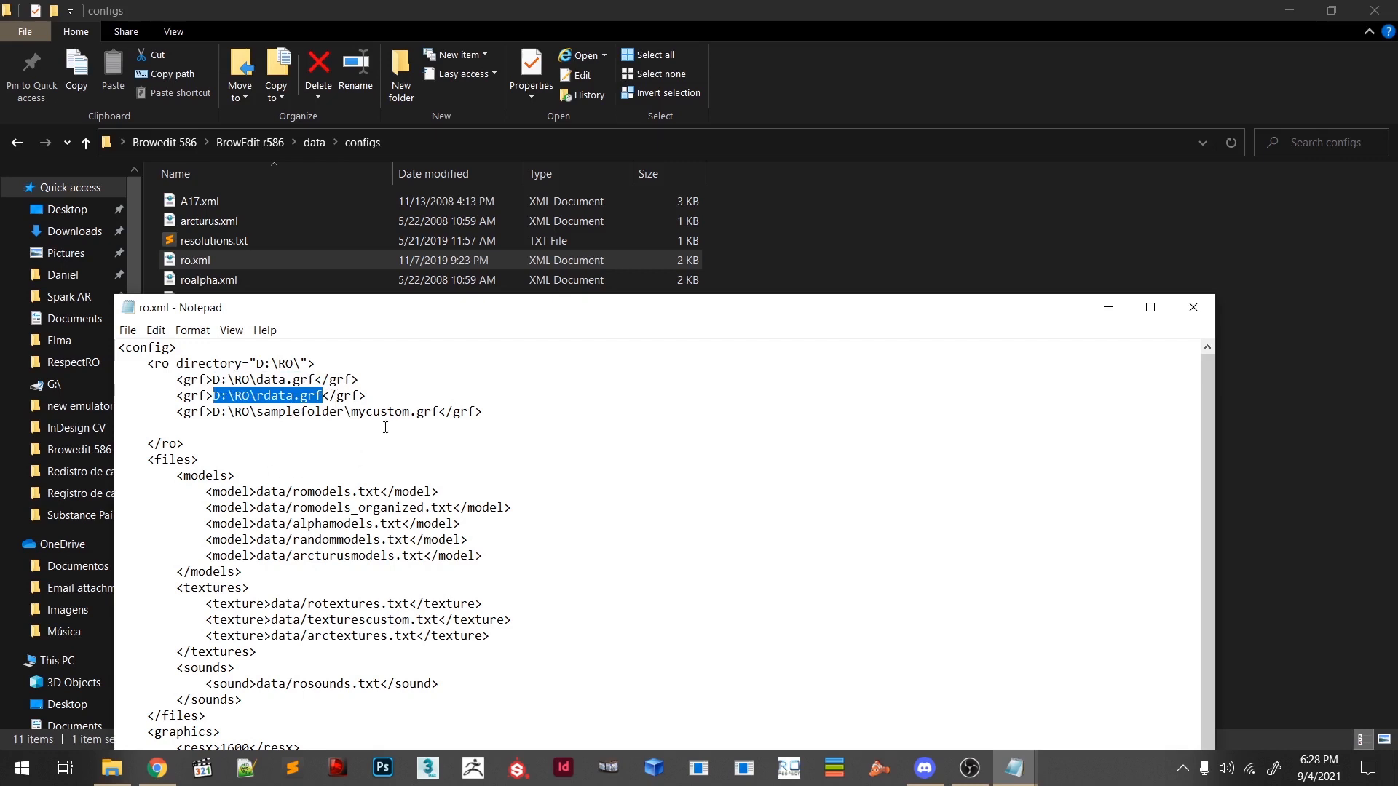
- Replace the D:\RO\data.grf entry in ro.xml with the full Desktop\Browedit 586\data.grf line from Steps.txt
click(1015, 768)
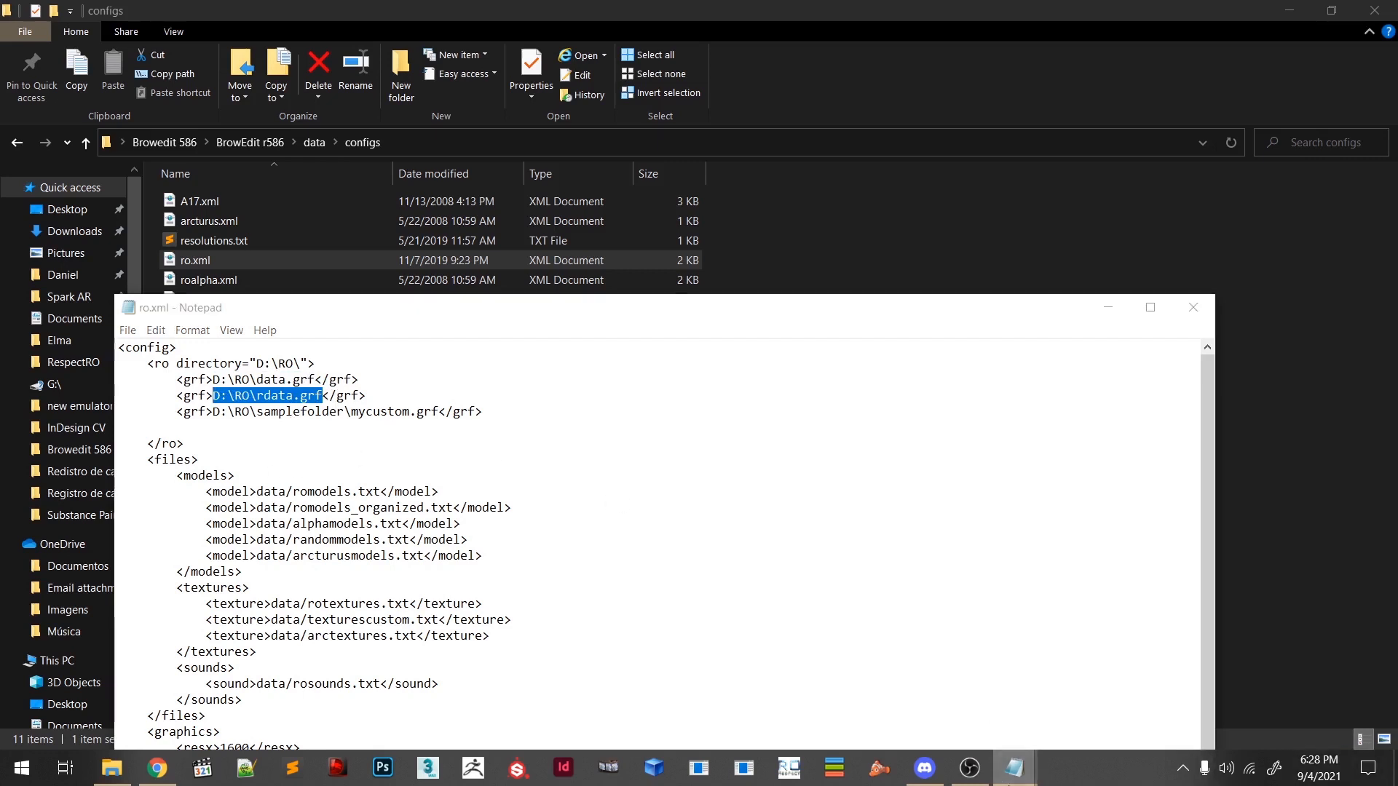
click(997, 705)
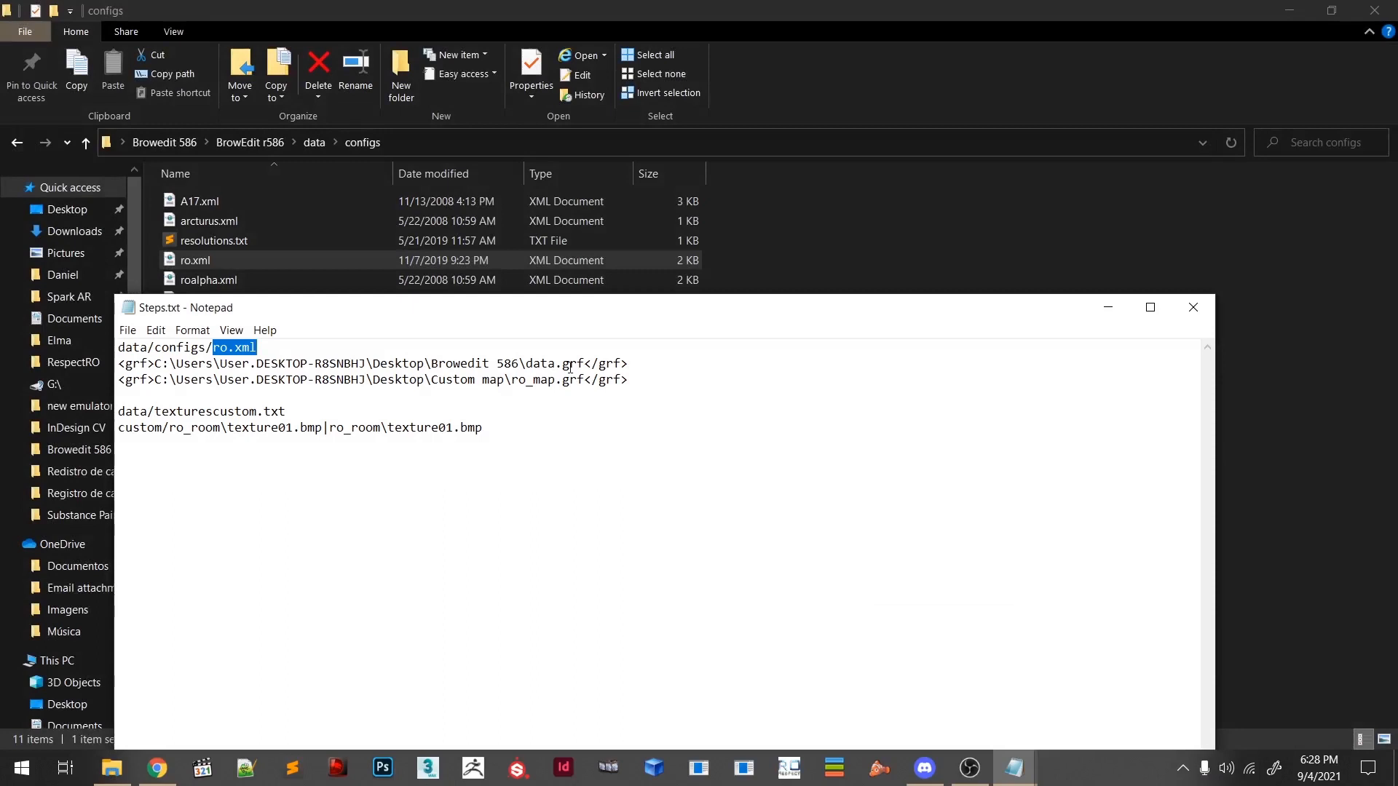
drag(628, 364, 107, 370)
drag(526, 364, 169, 364)
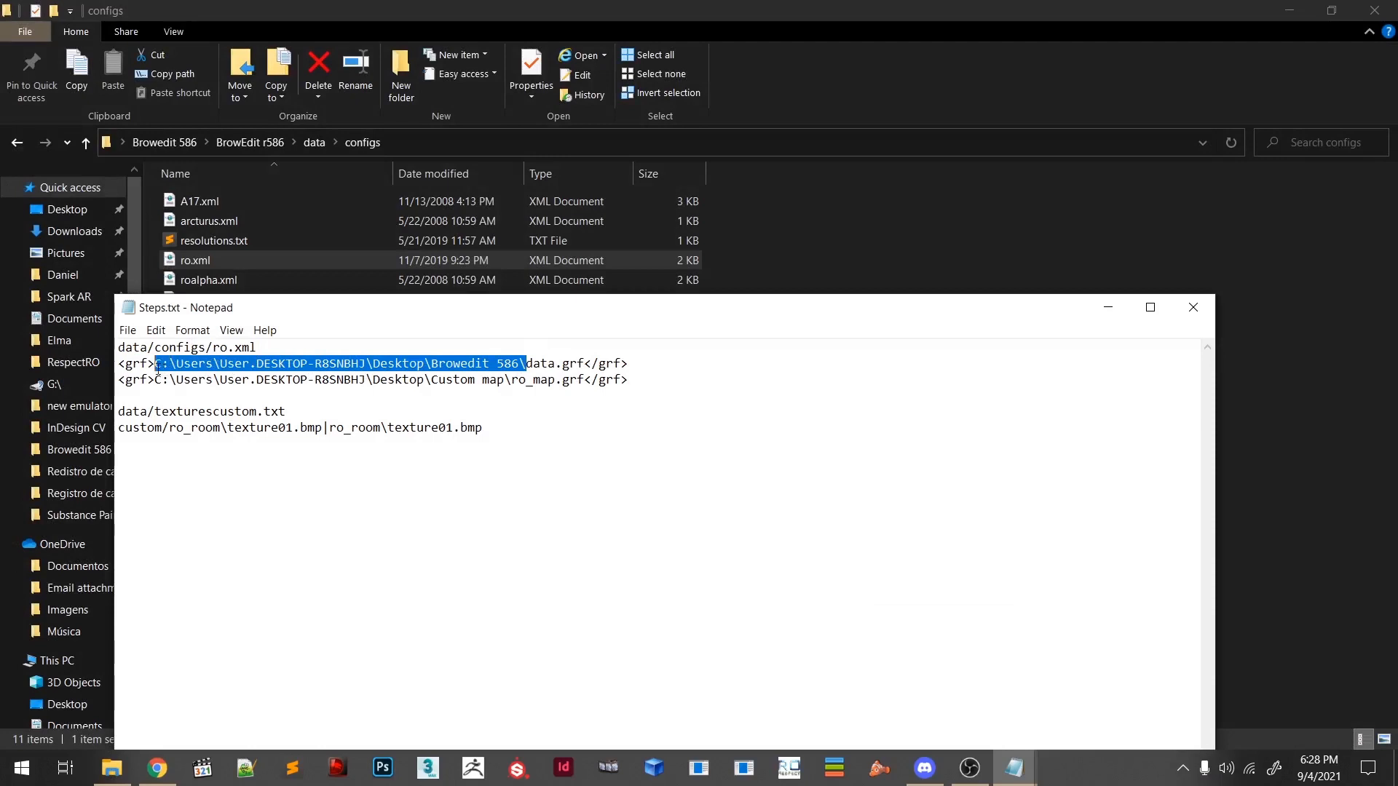
drag(859, 428, 860, 427)
click(748, 351)
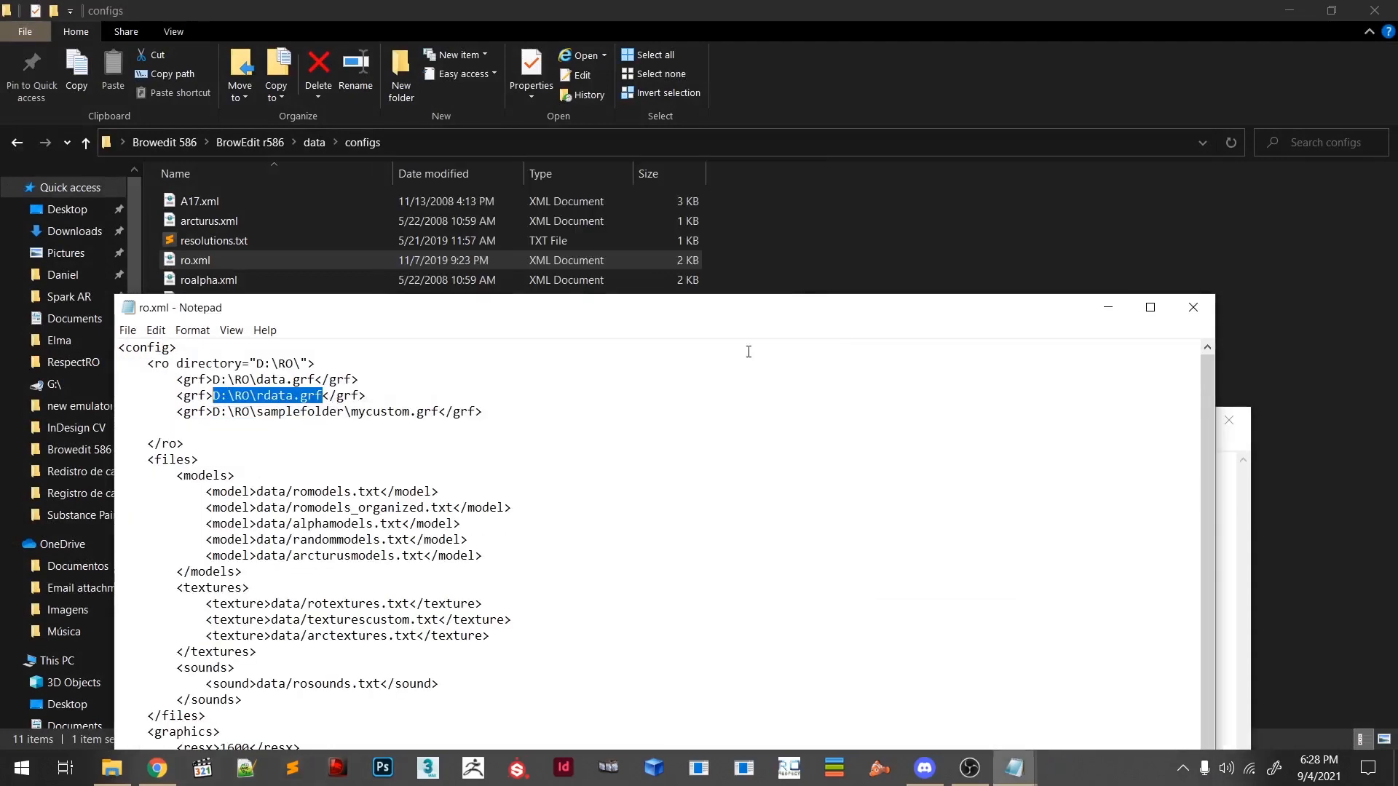
click(325, 395)
drag(360, 383, 177, 379)
key(ctrl+v)
- Replace the D:\RO\rdata.grf entry in ro.xml with the Desktop\Custom map\ro_map.grf line from Steps.txt, checking the Custom map folder on the desktop
key(alt+Tab)
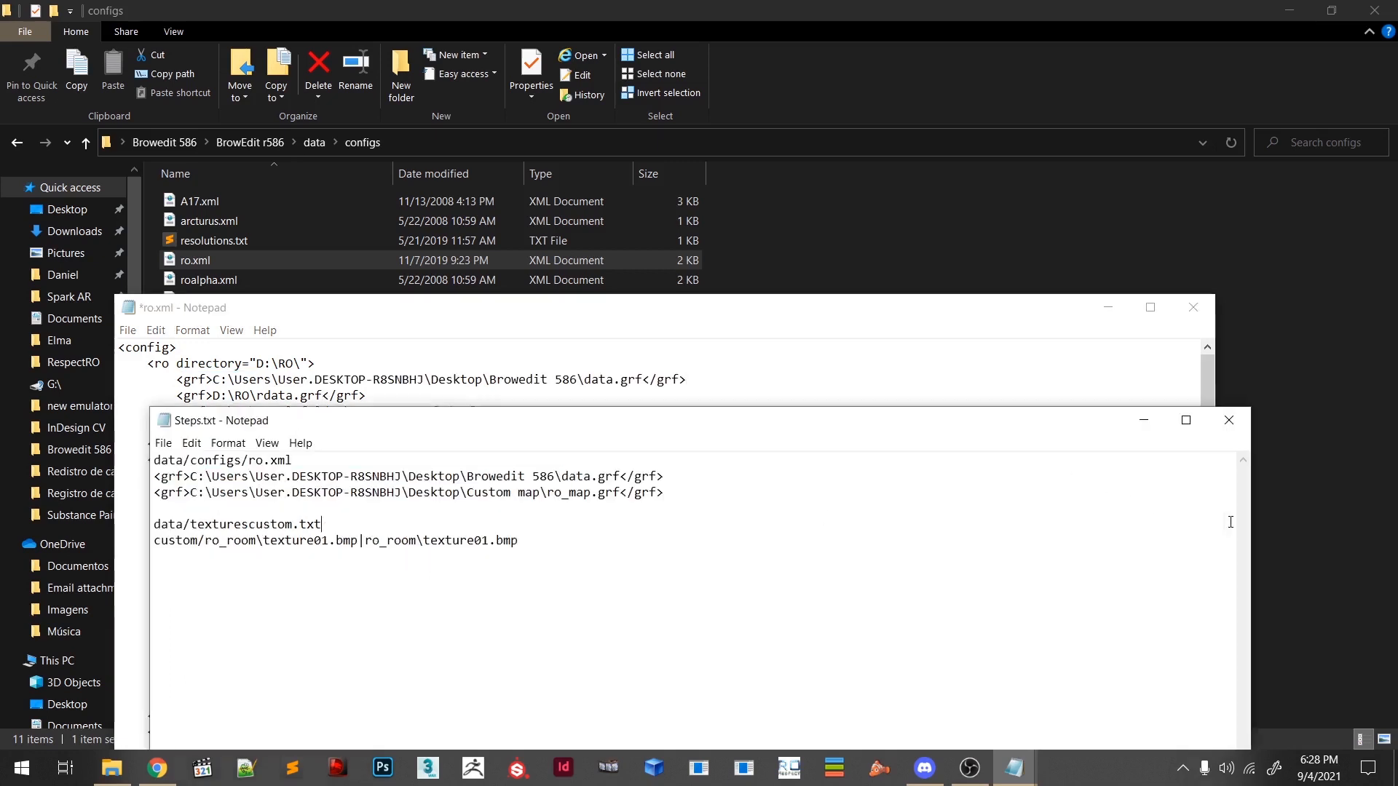
drag(681, 496, 152, 491)
key(ctrl+c)
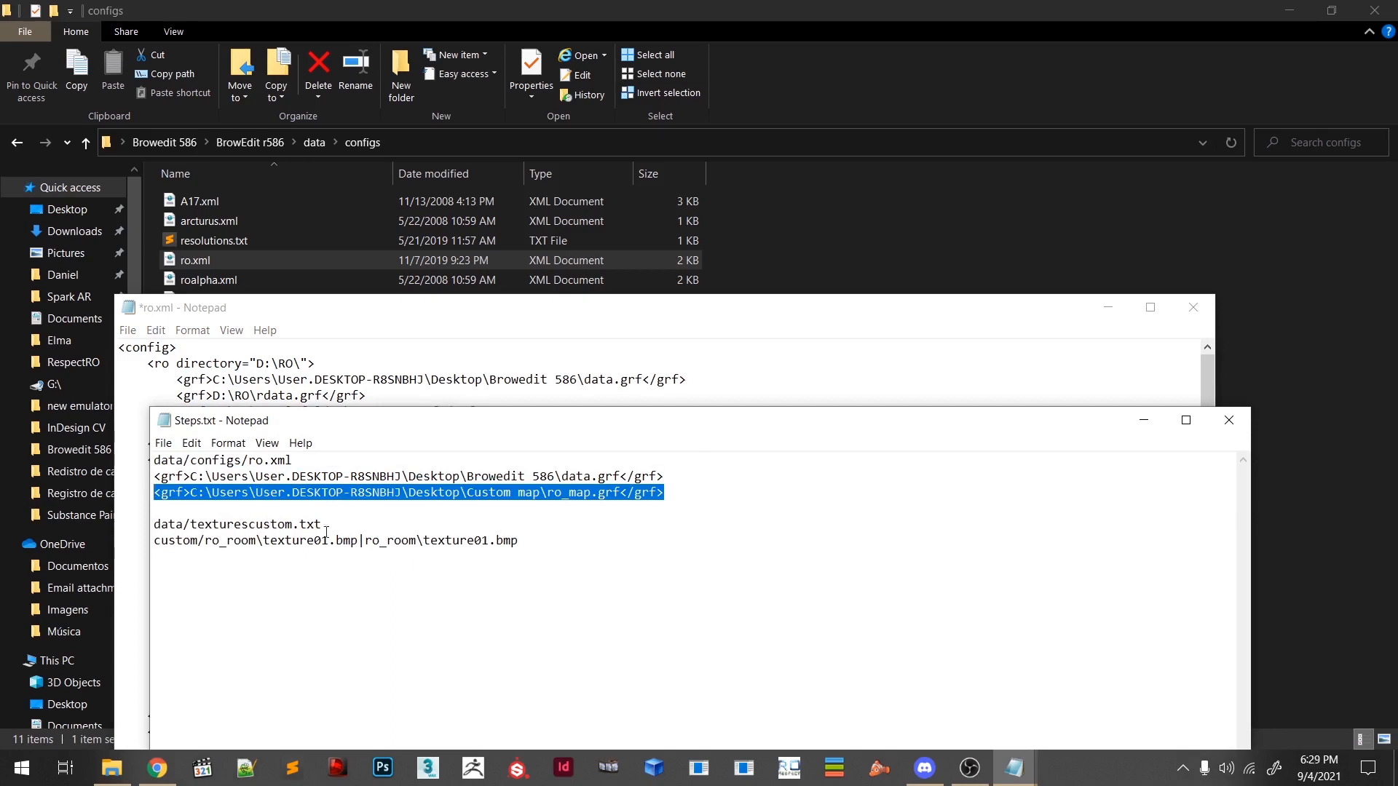
click(1144, 420)
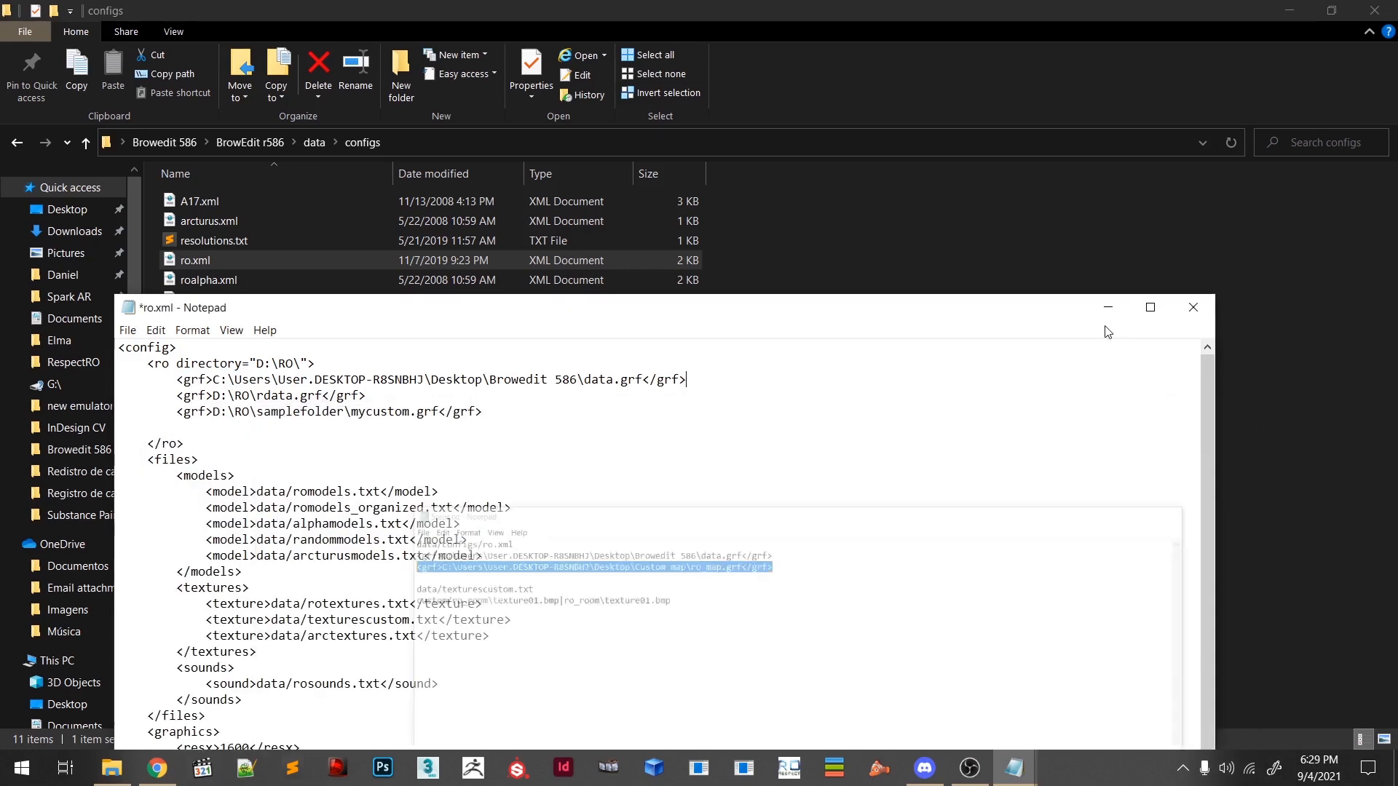
click(1109, 308)
click(1276, 15)
click(658, 389)
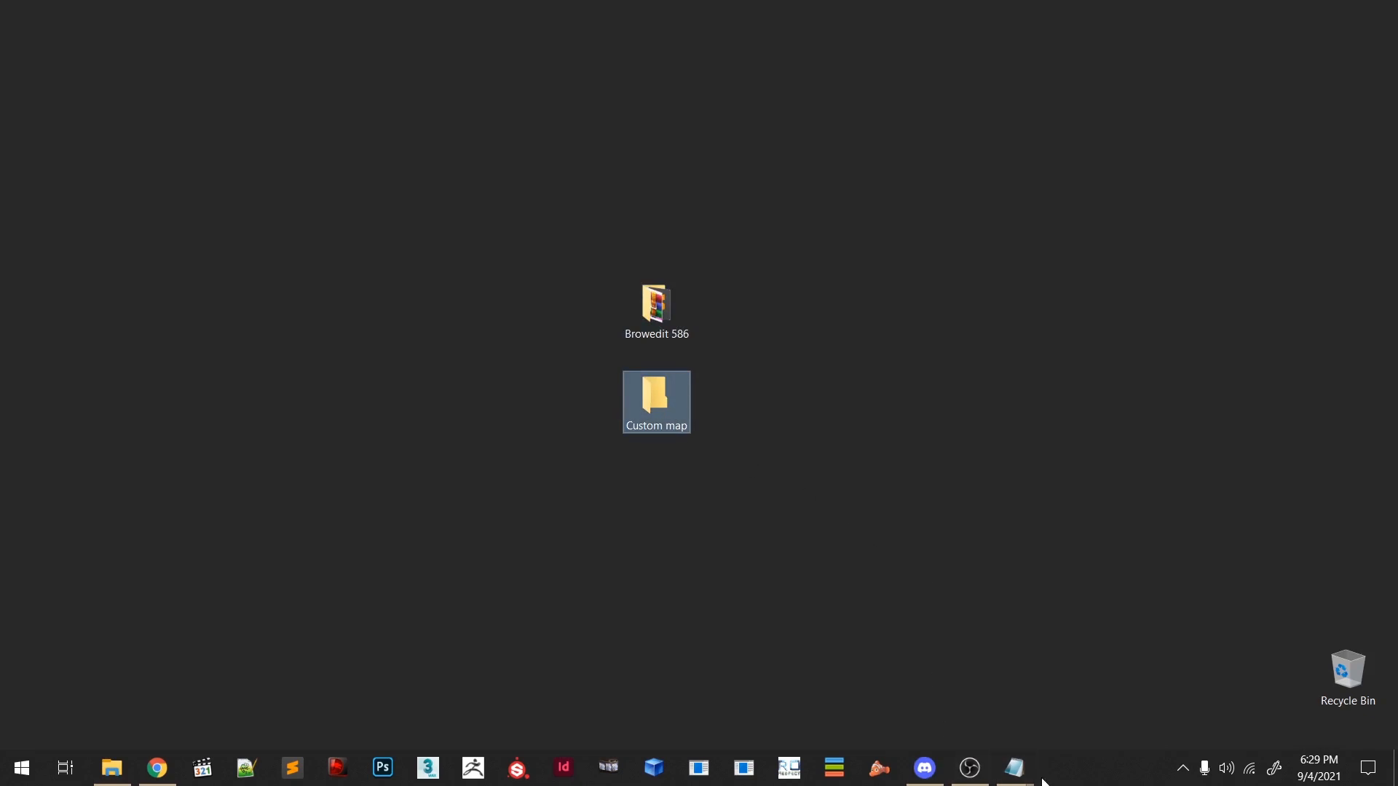
click(1016, 769)
mouse_move(941, 717)
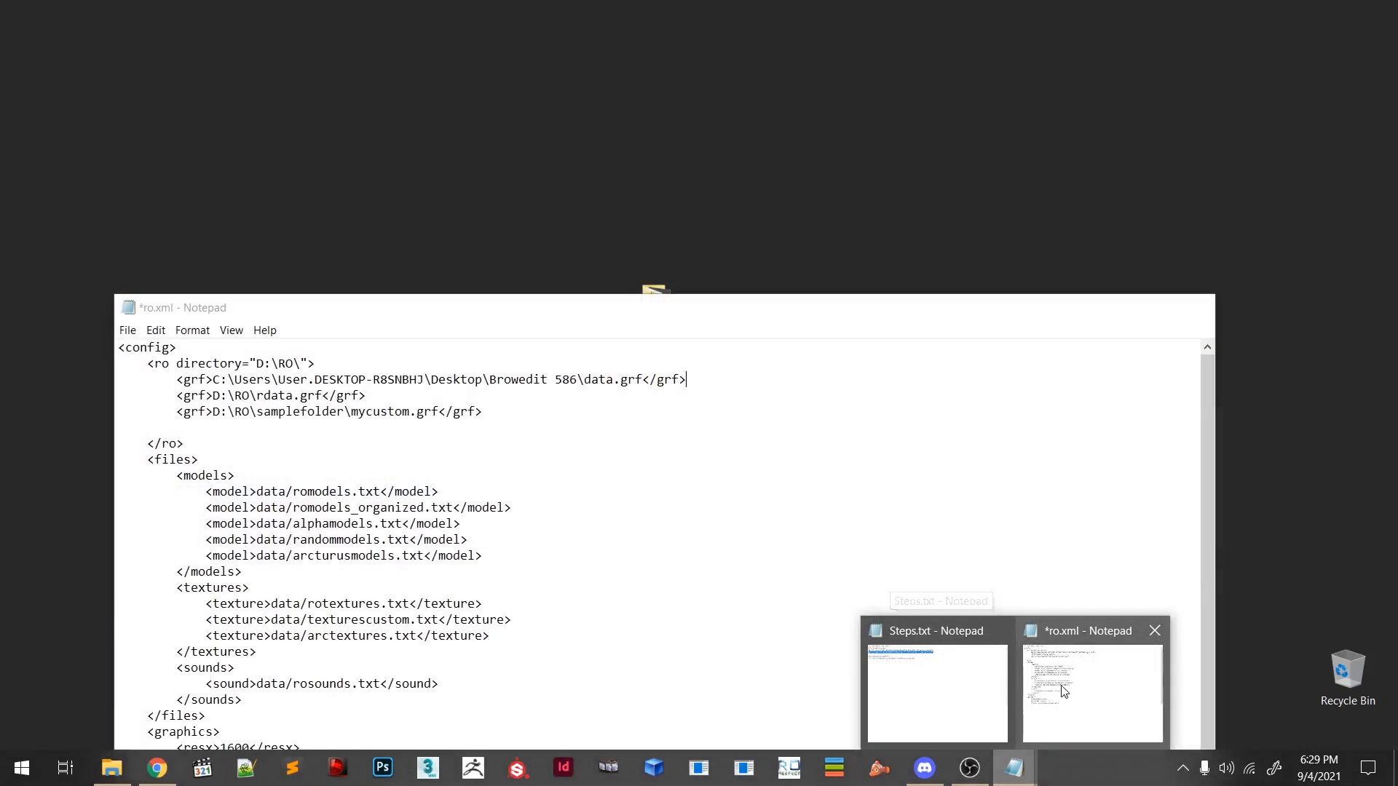
click(1093, 692)
drag(368, 396, 177, 396)
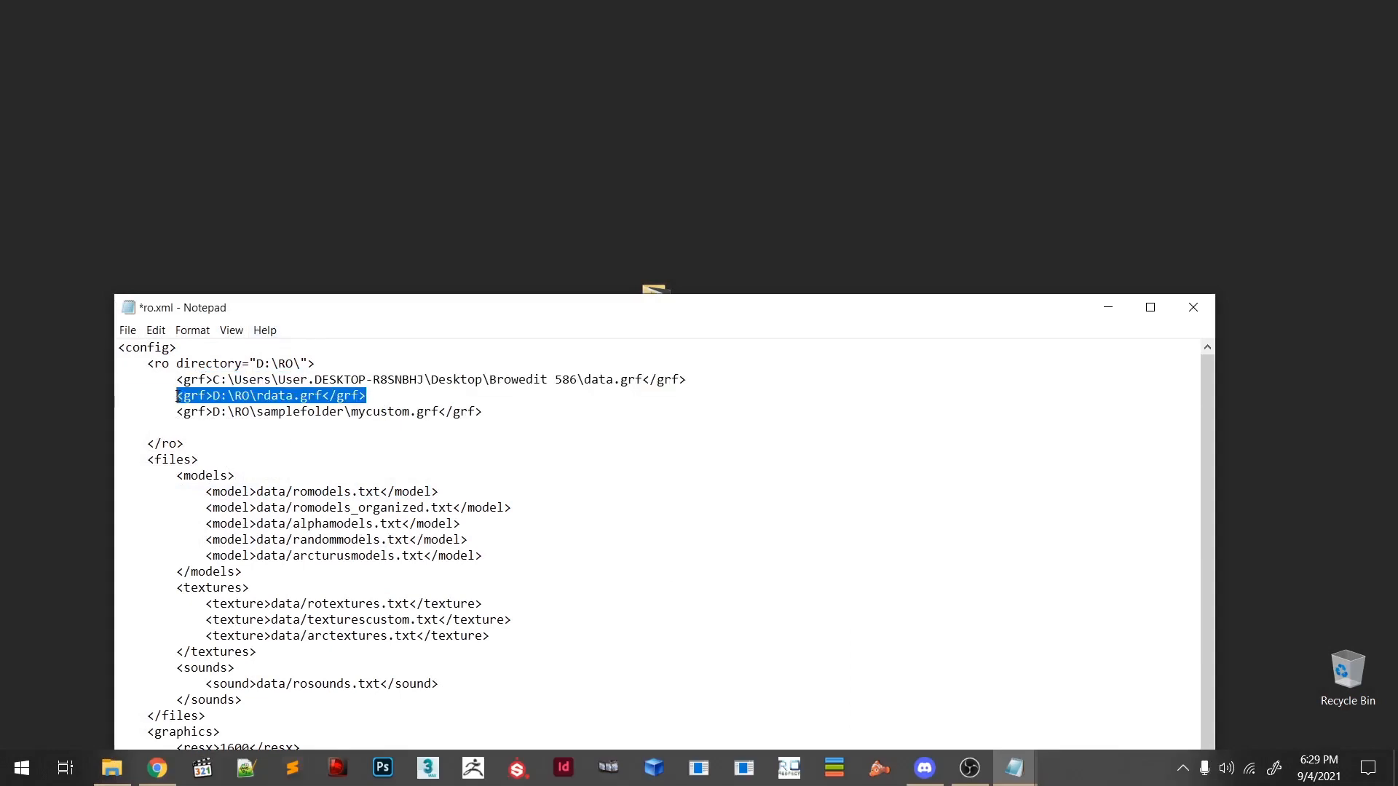
key(ctrl+v)
- Delete the samplefolder\mycustom.grf entry and the blank lines below it, then save and close ro.xml
drag(490, 413, 170, 415)
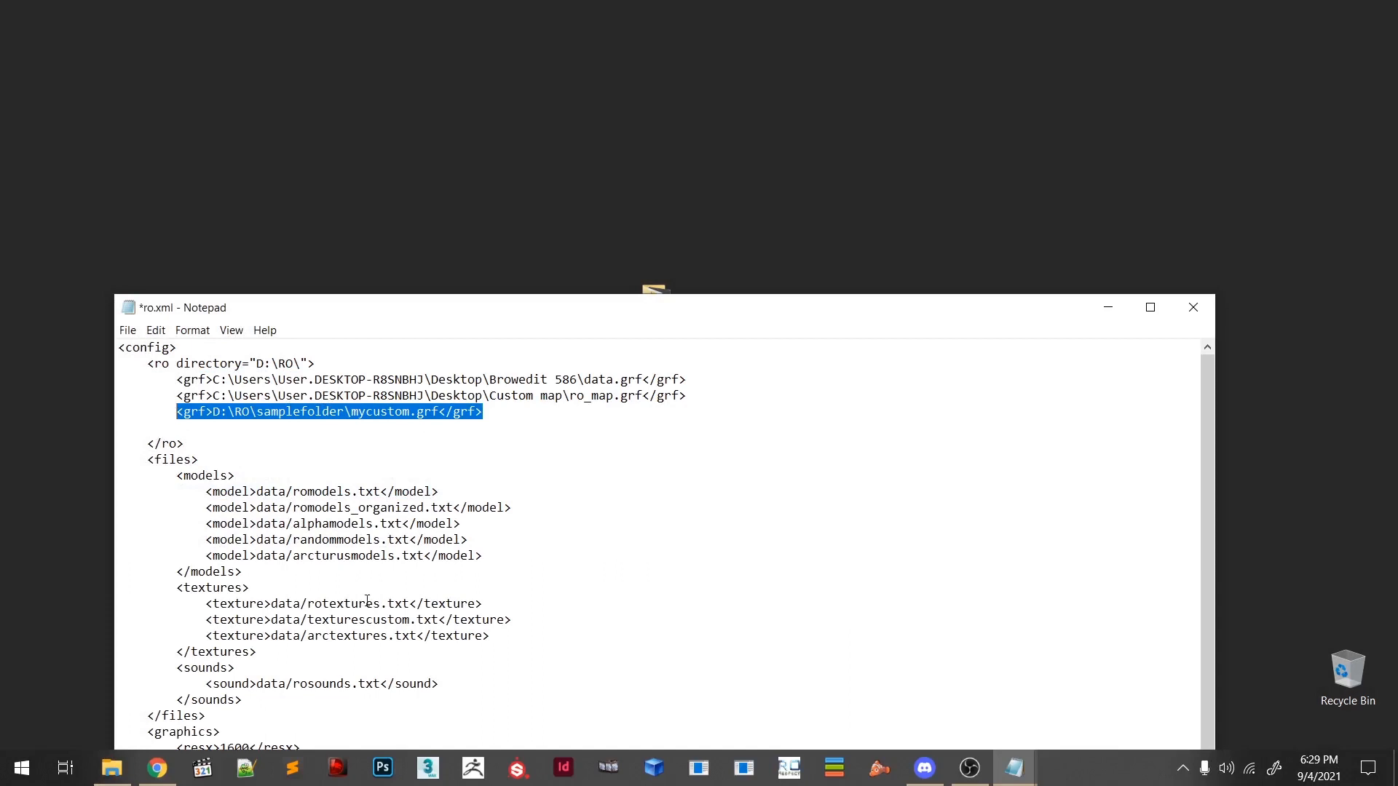
key(Delete)
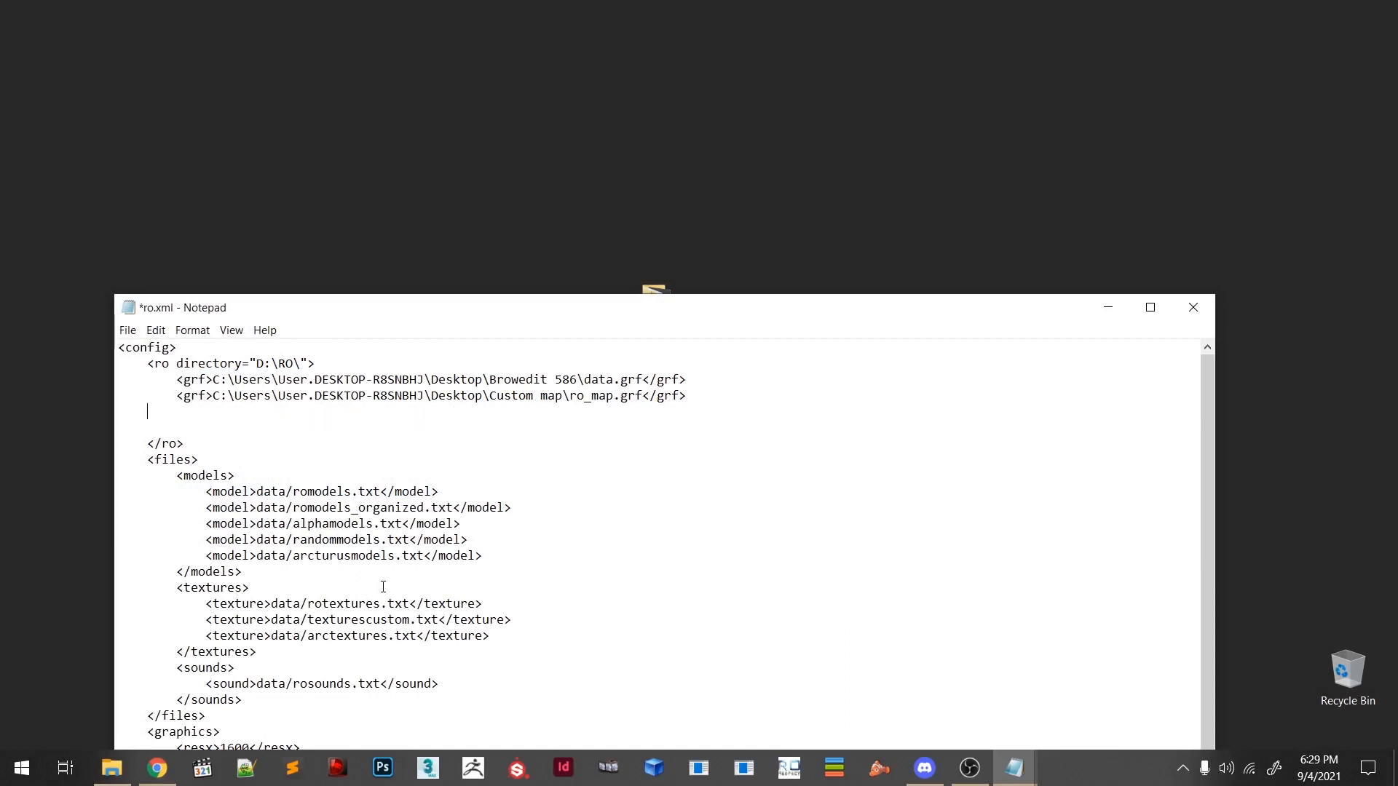
key(BackSpace)
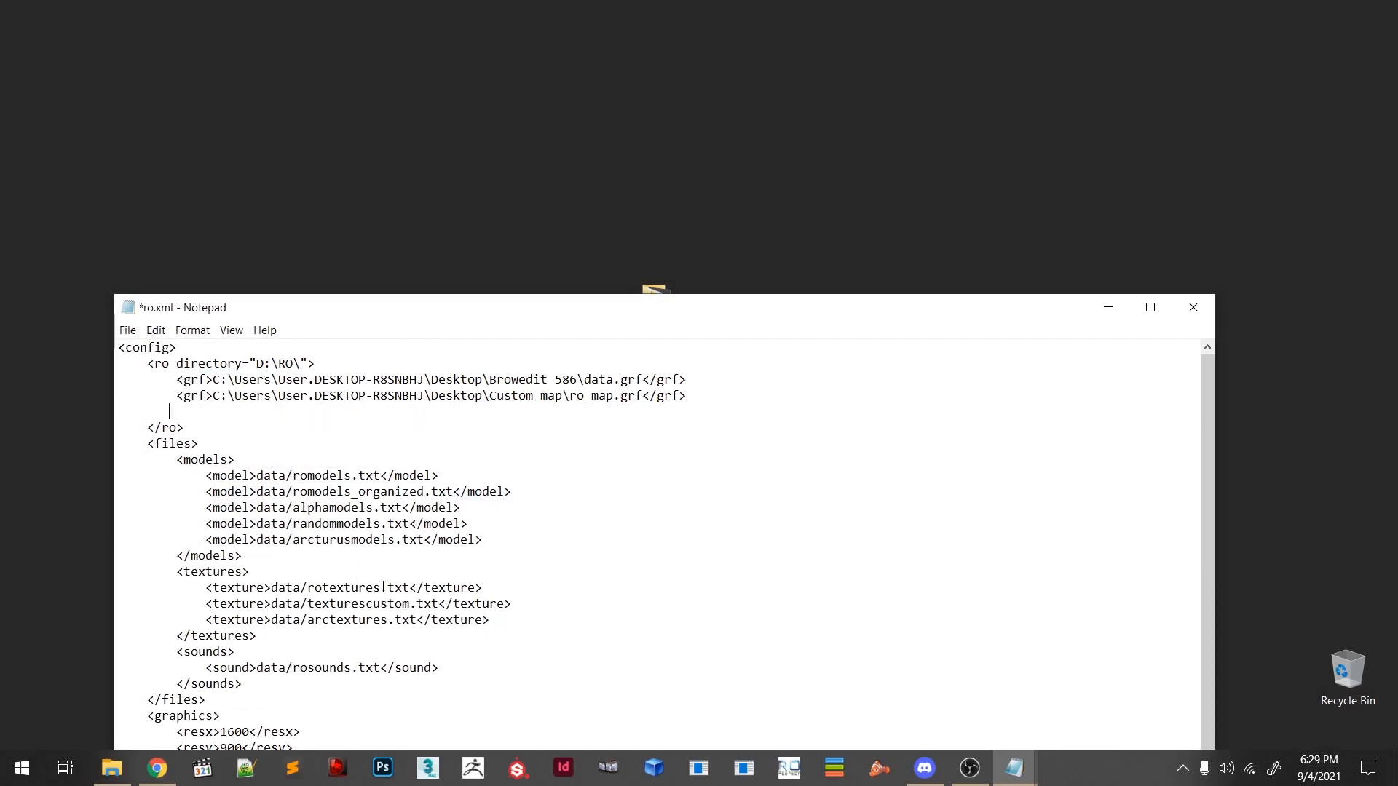
key(BackSpace)
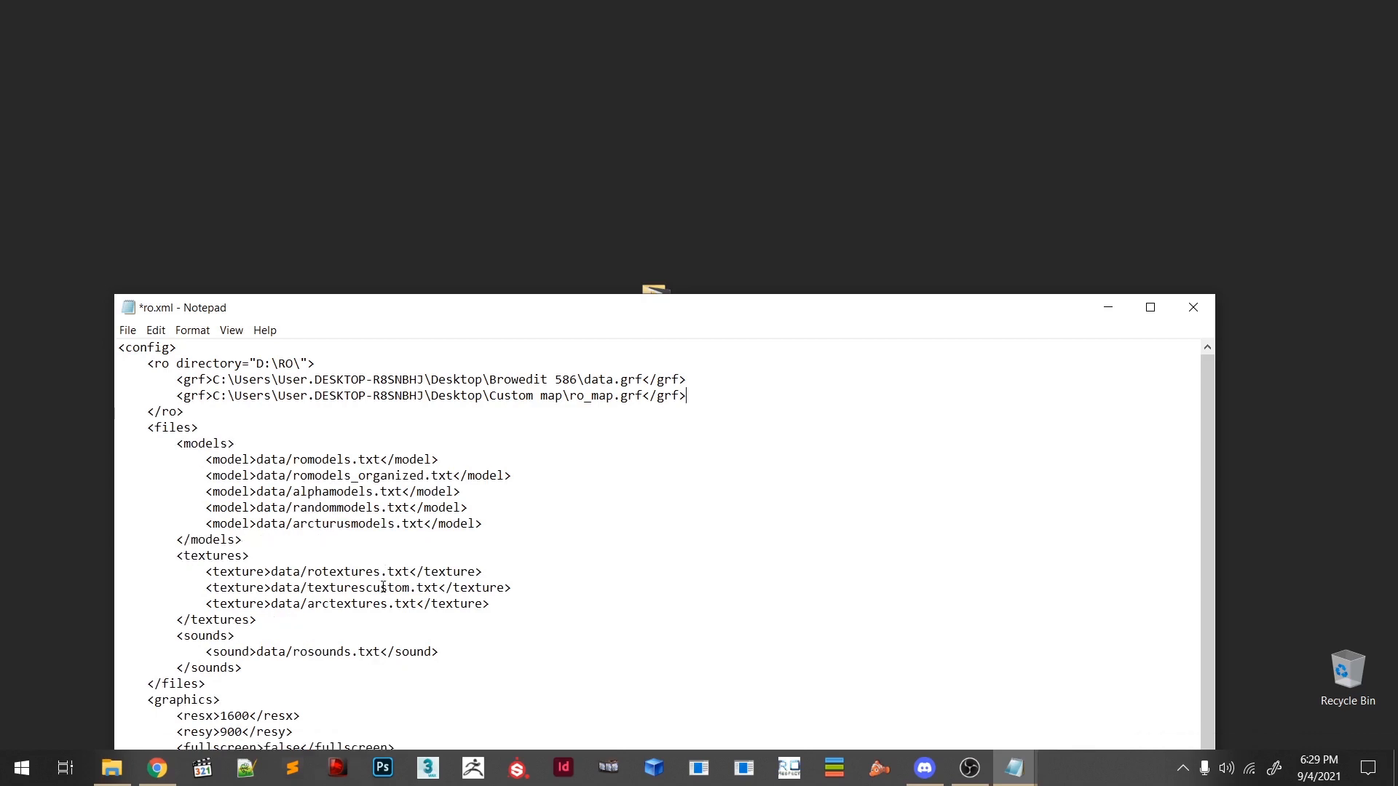
key(ctrl+s)
click(1195, 308)
- Open texturescustom.txt from BrowEdit r586's data folder in Notepad, consulting the path given in Steps.txt
key(alt+Tab)
key(alt+Tab)
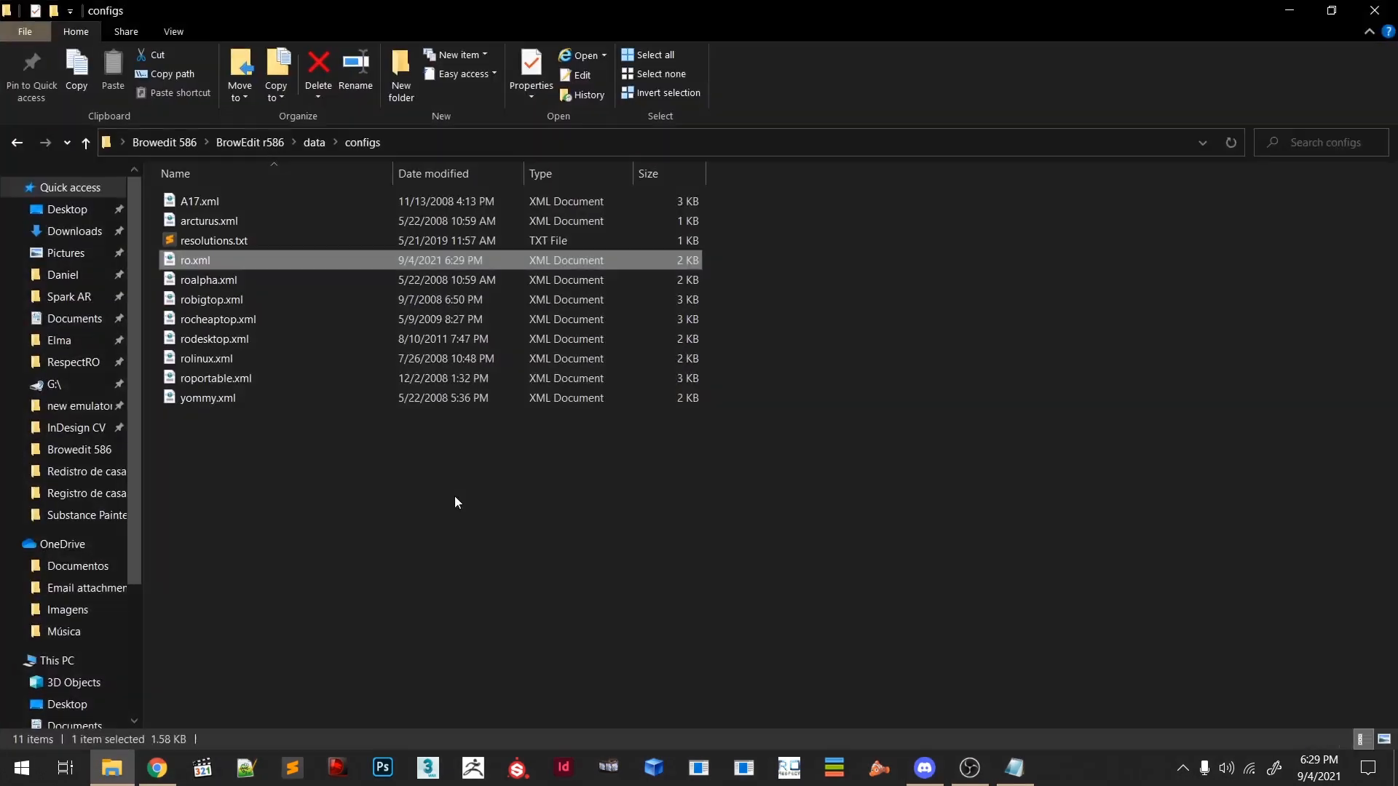
click(479, 545)
click(1014, 768)
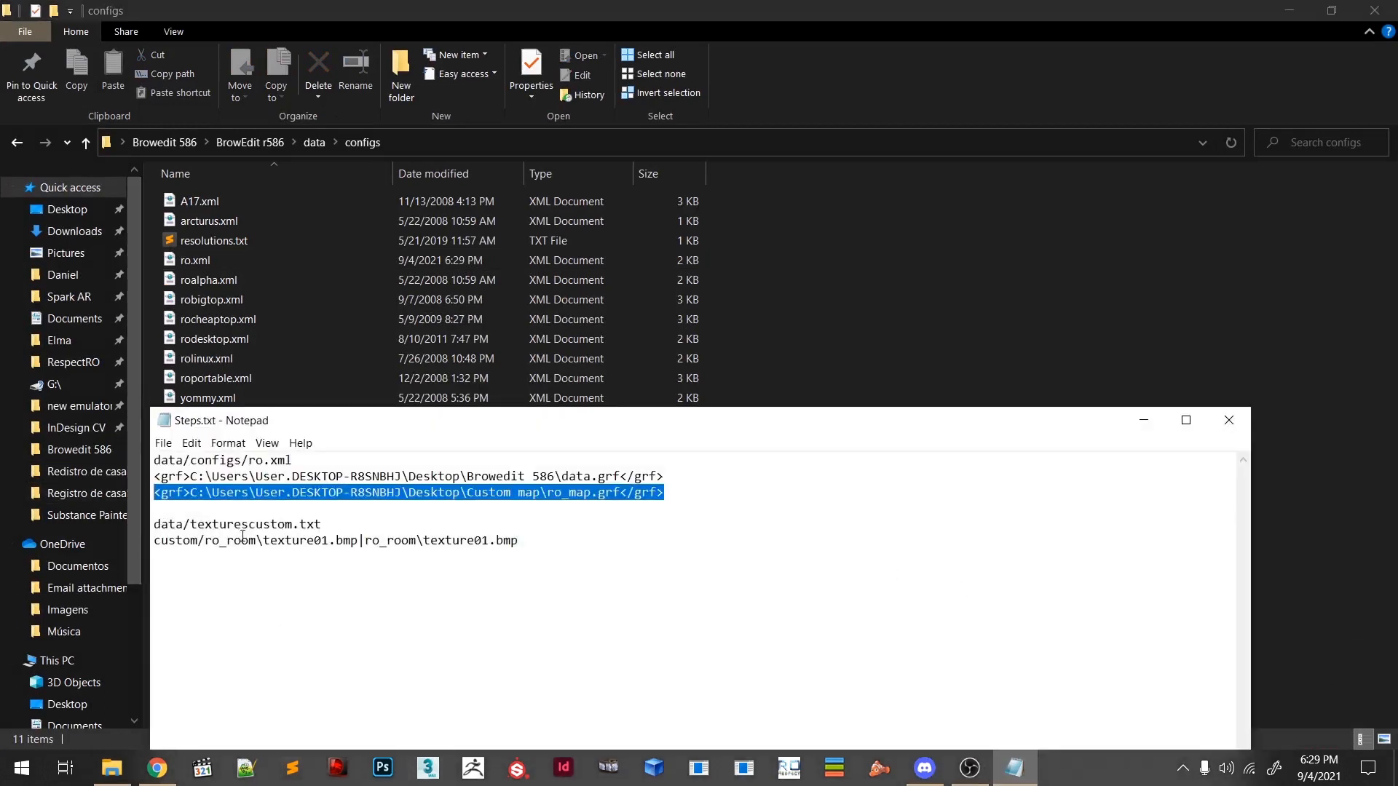
click(935, 287)
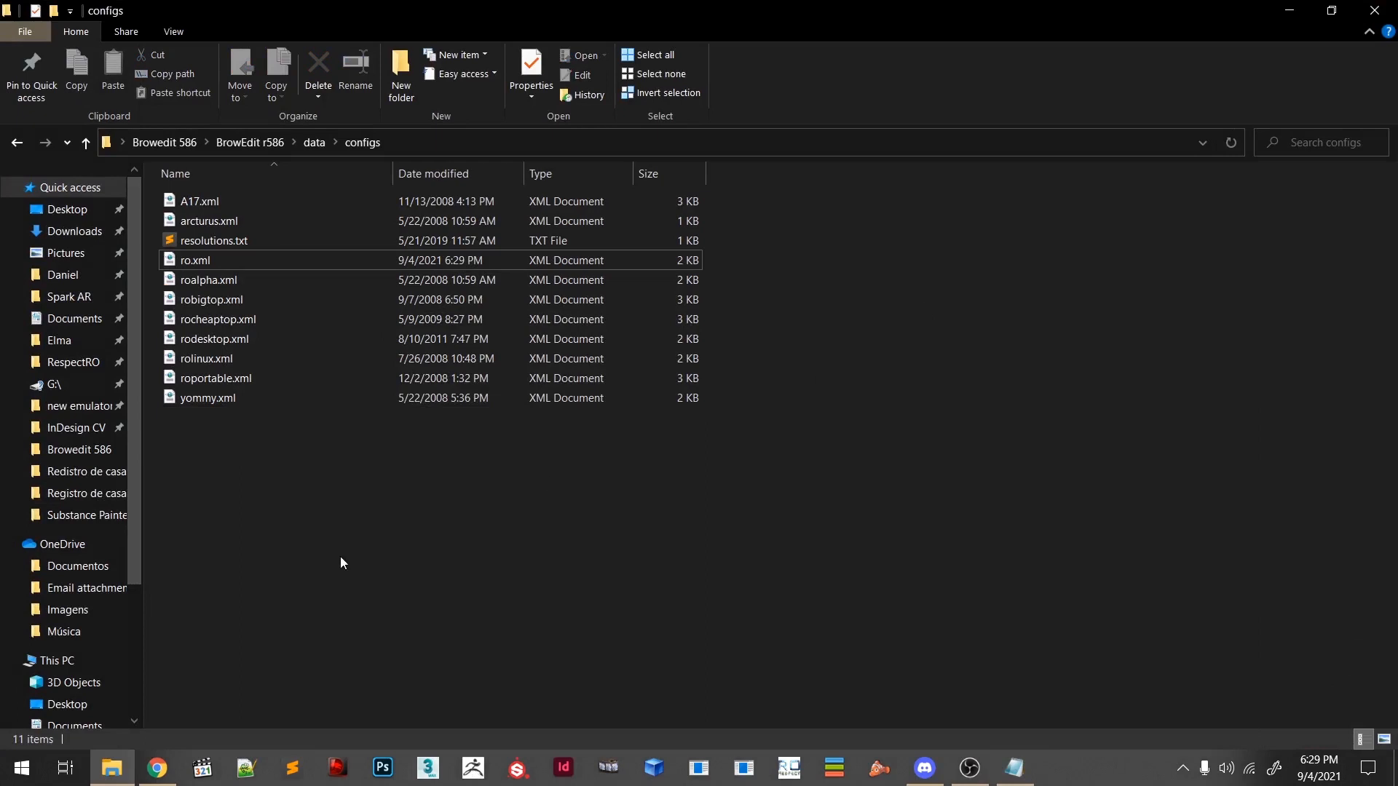
key(BackSpace)
key(Down)
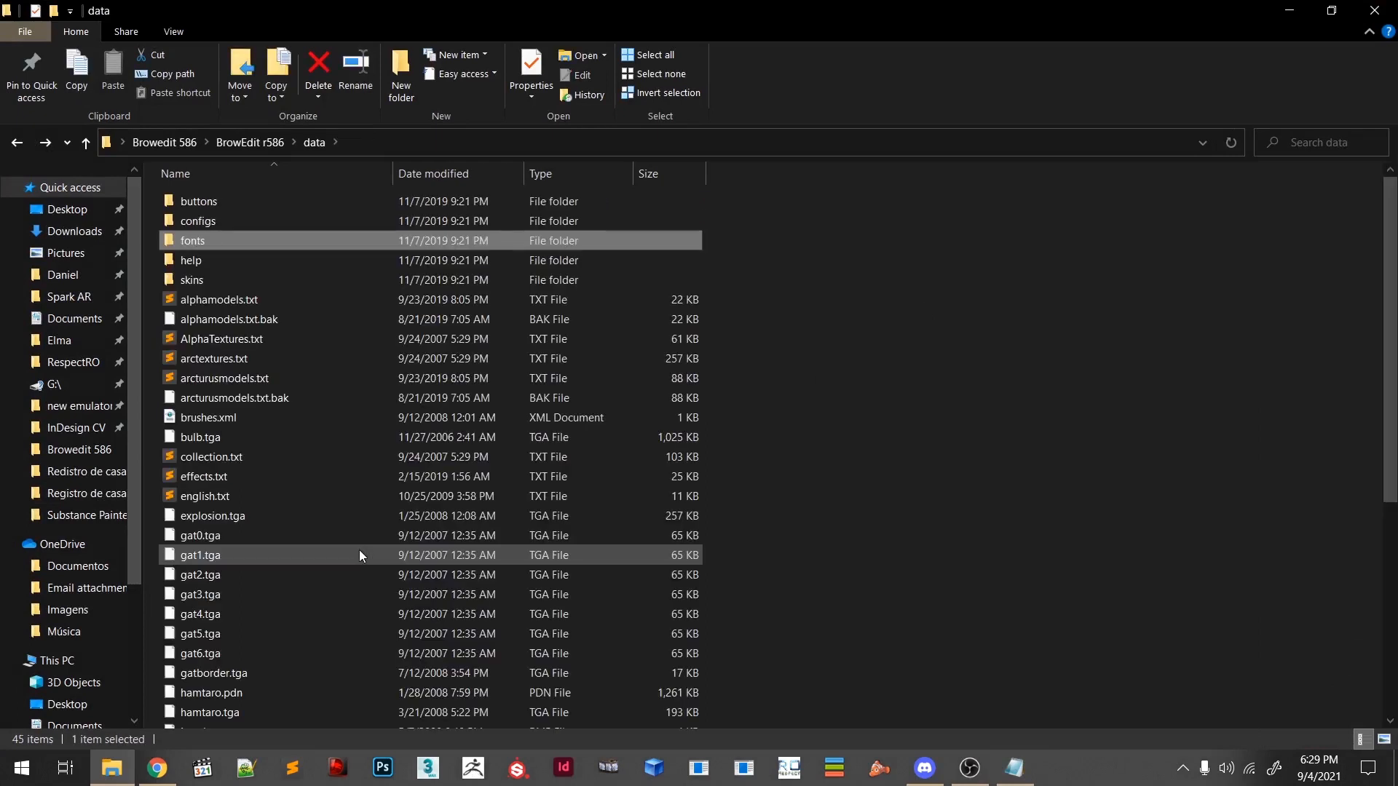
key(End)
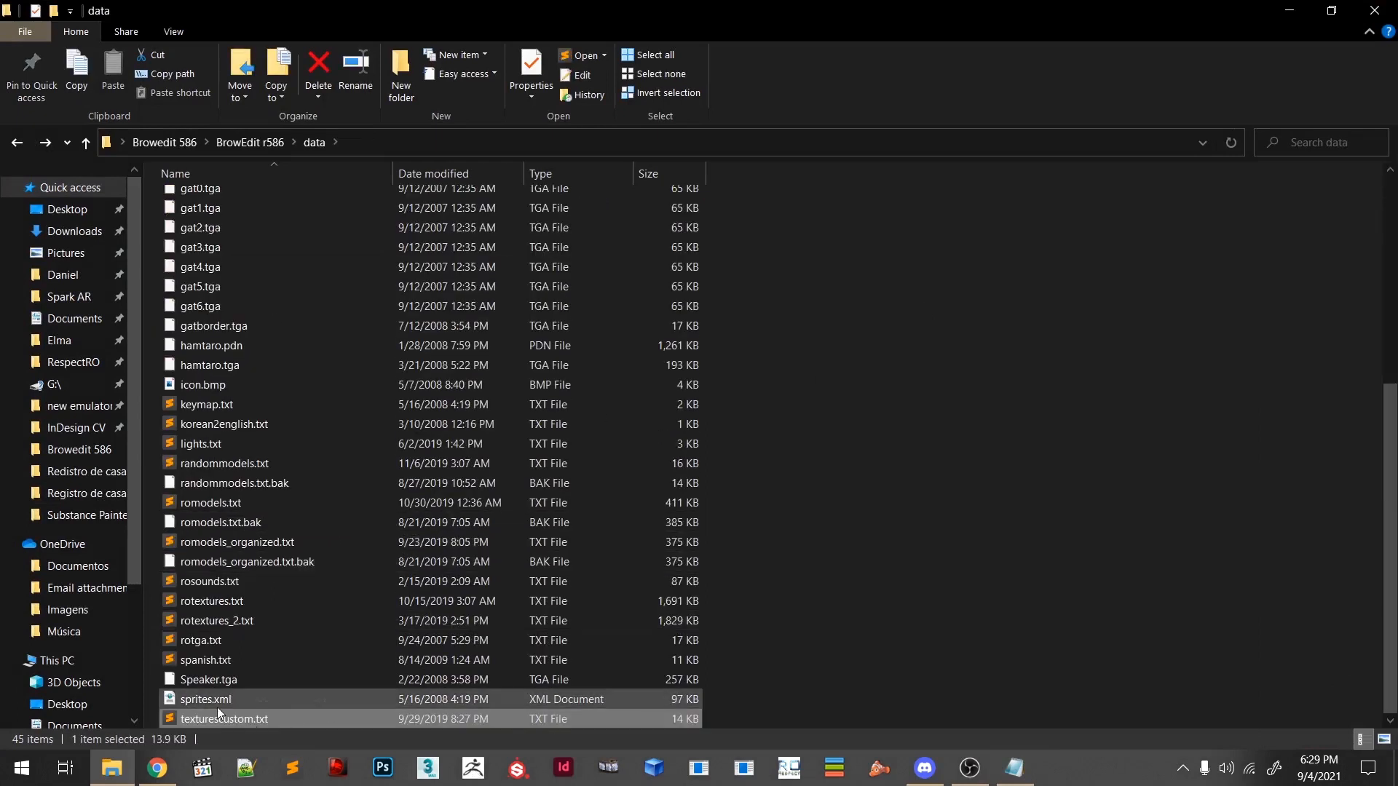
right_click(220, 723)
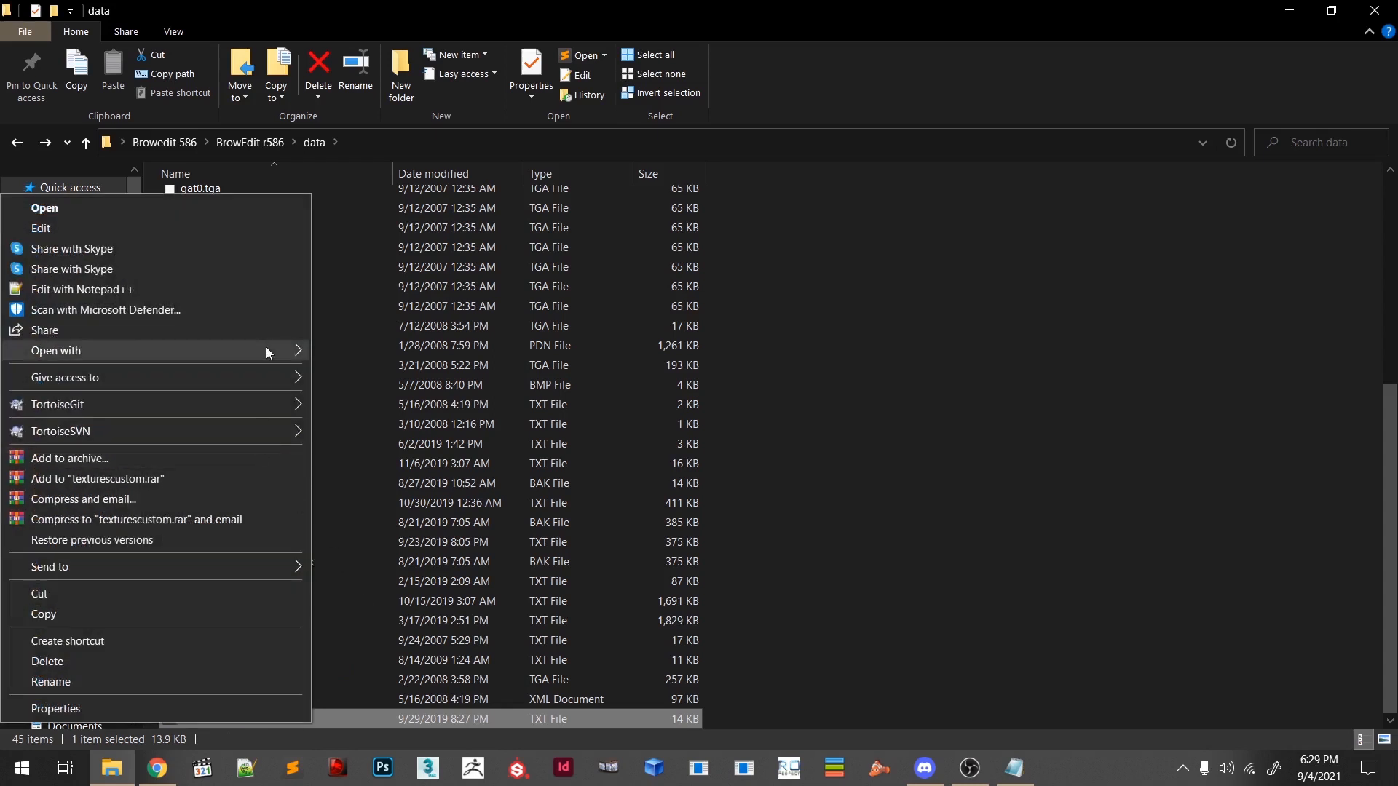
mouse_move(265, 350)
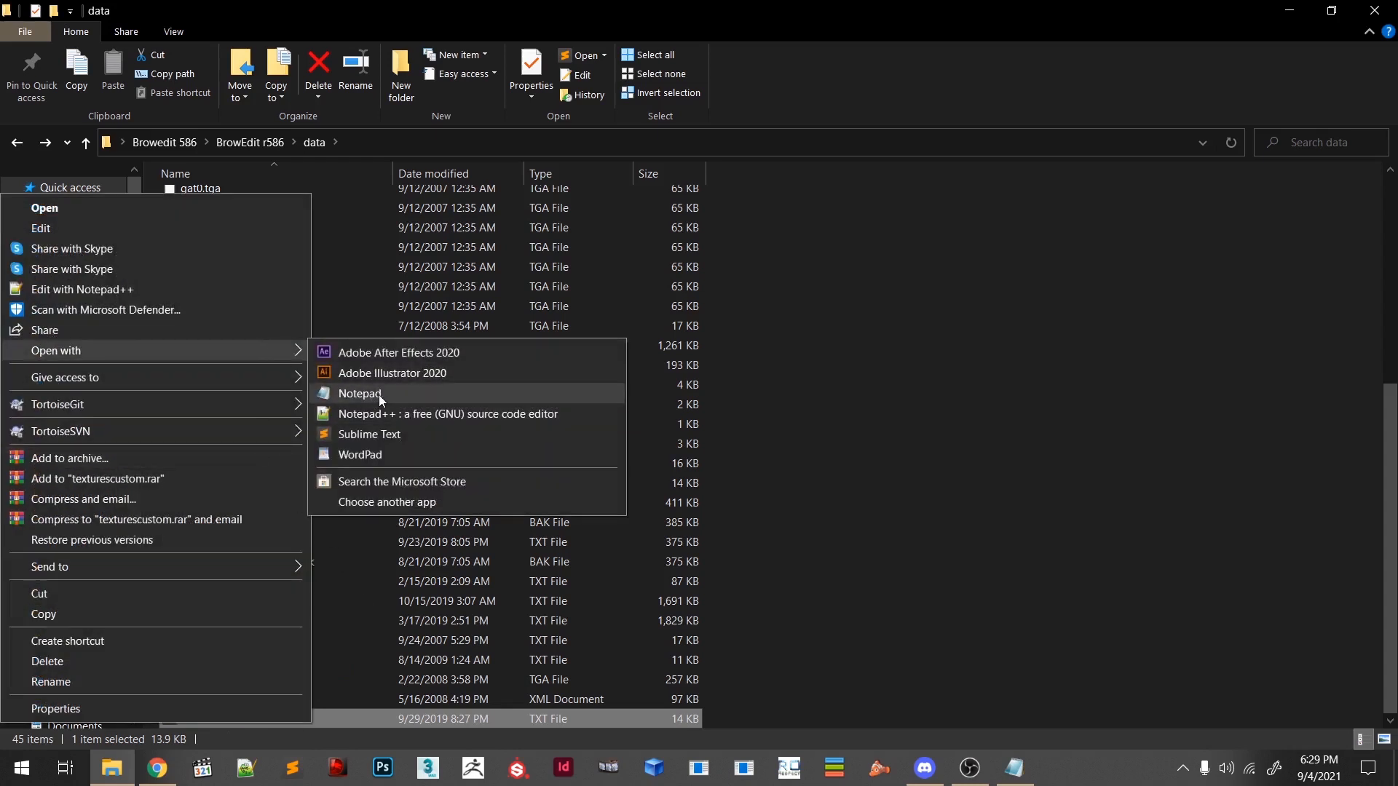
click(360, 395)
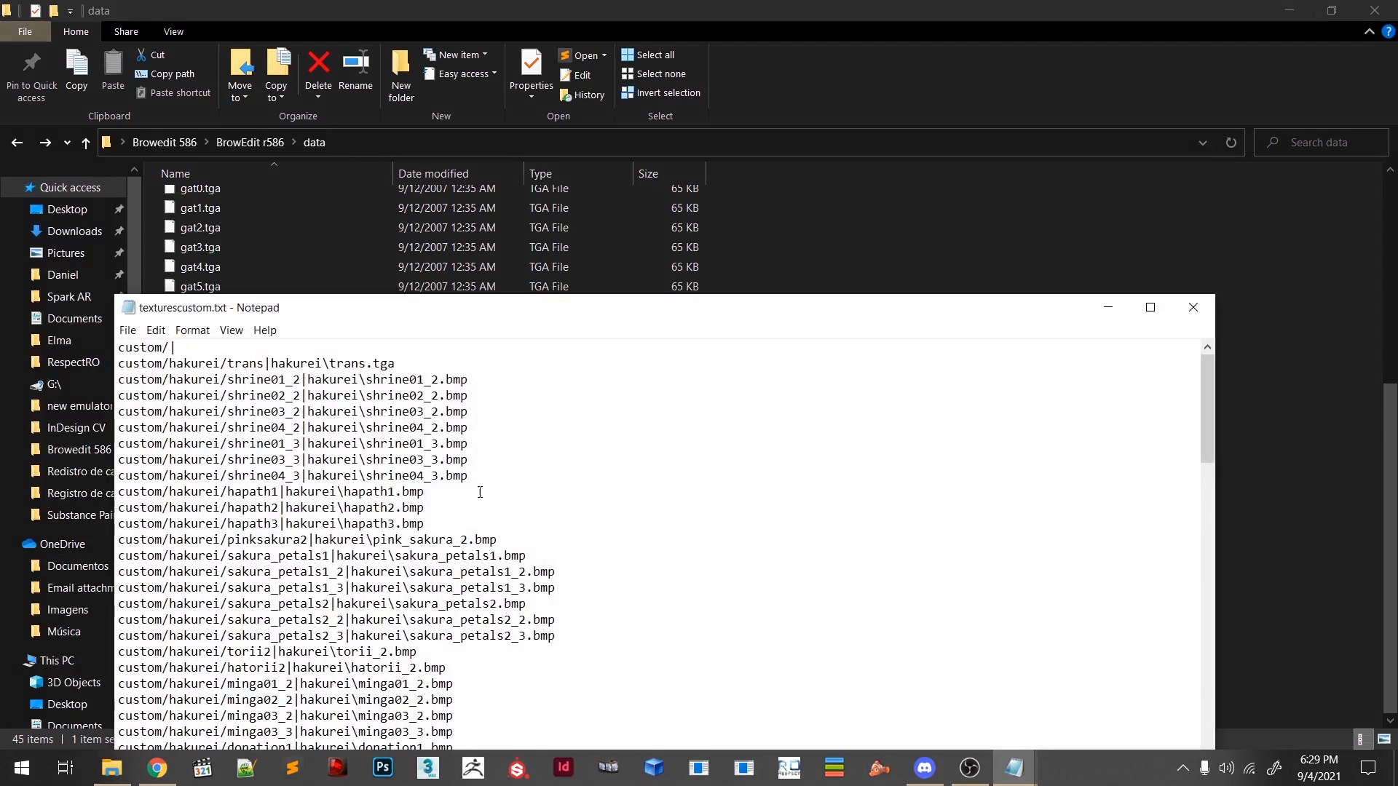
- Maximize texturescustom.txt and add a new line after the final ice_bot04 texture entry
scroll(480, 493, down, 17)
drag(785, 322, 878, 43)
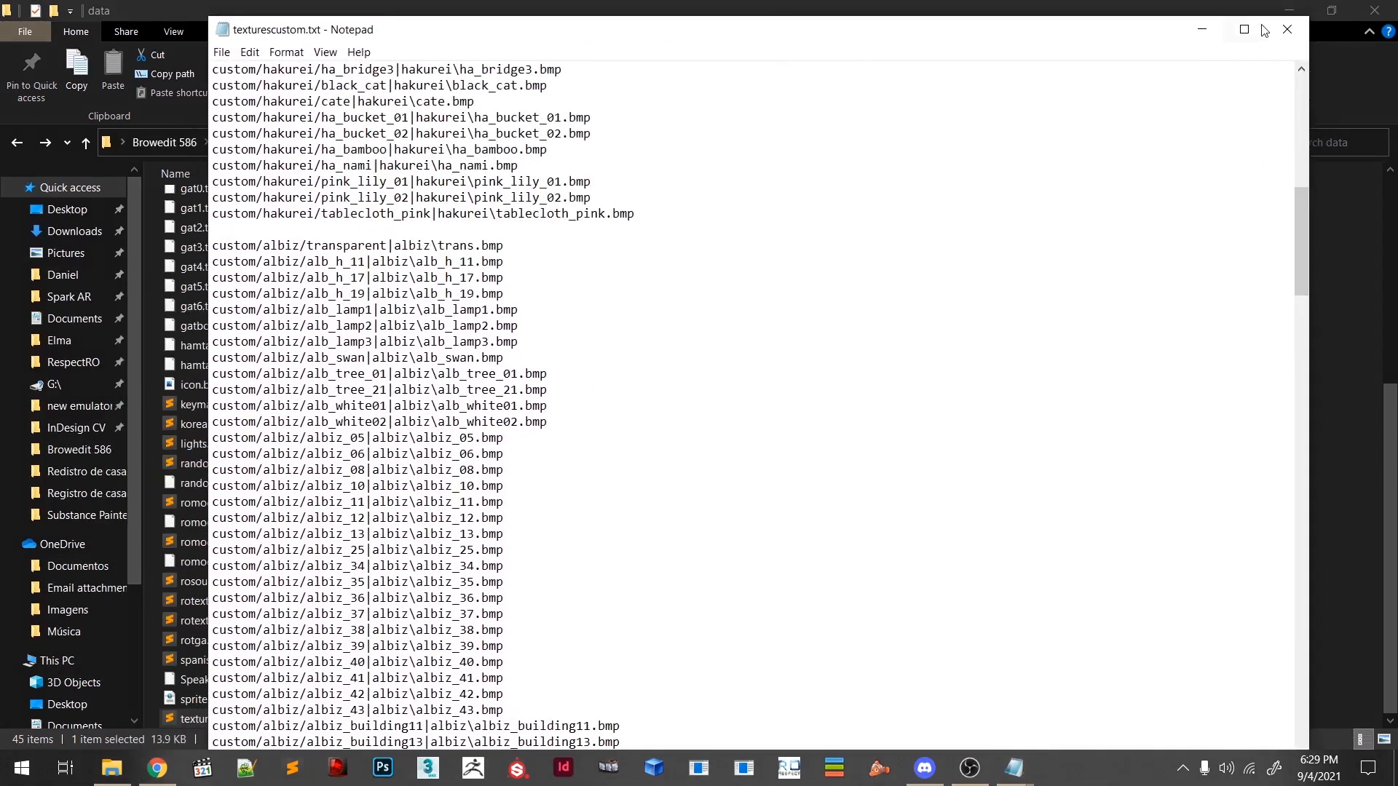
click(1245, 30)
drag(1389, 191, 1342, 643)
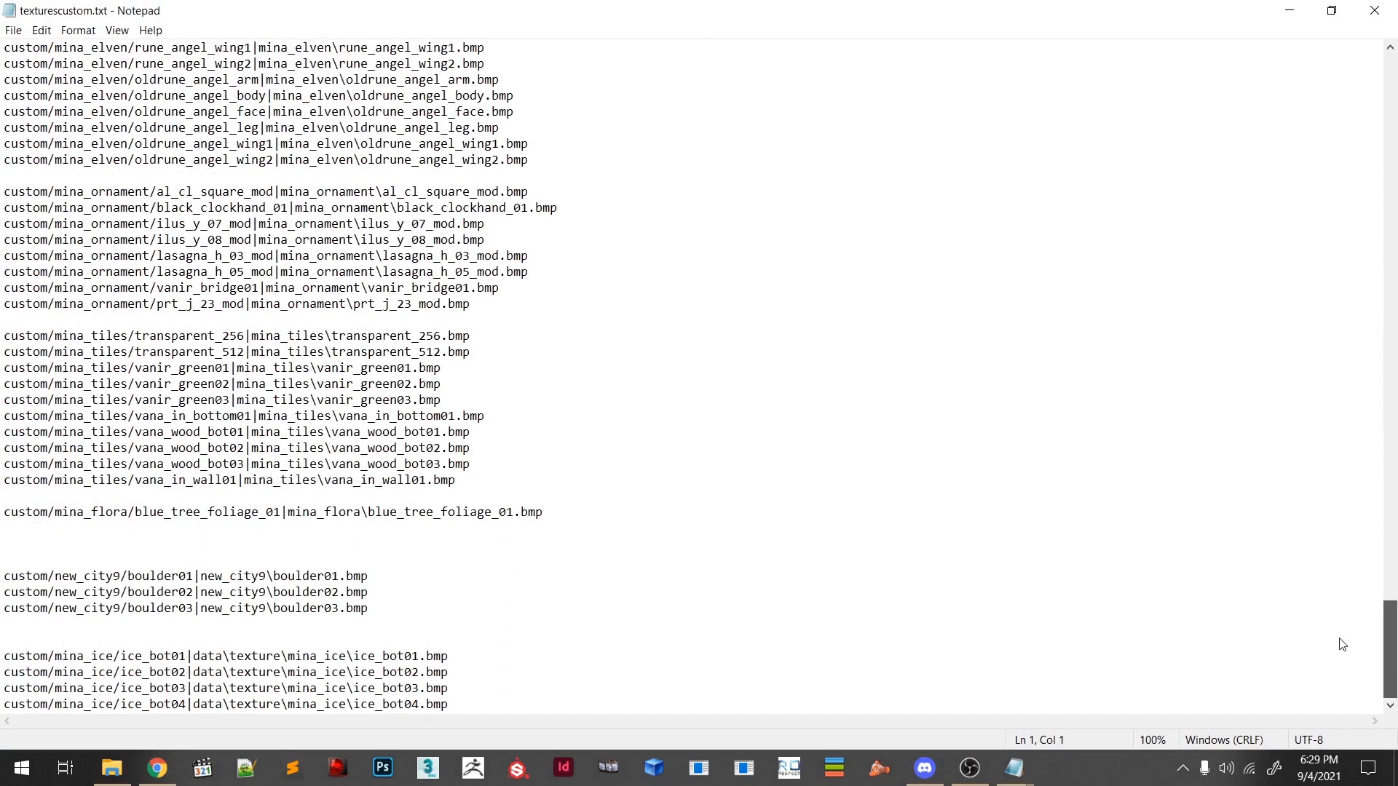
click(490, 703)
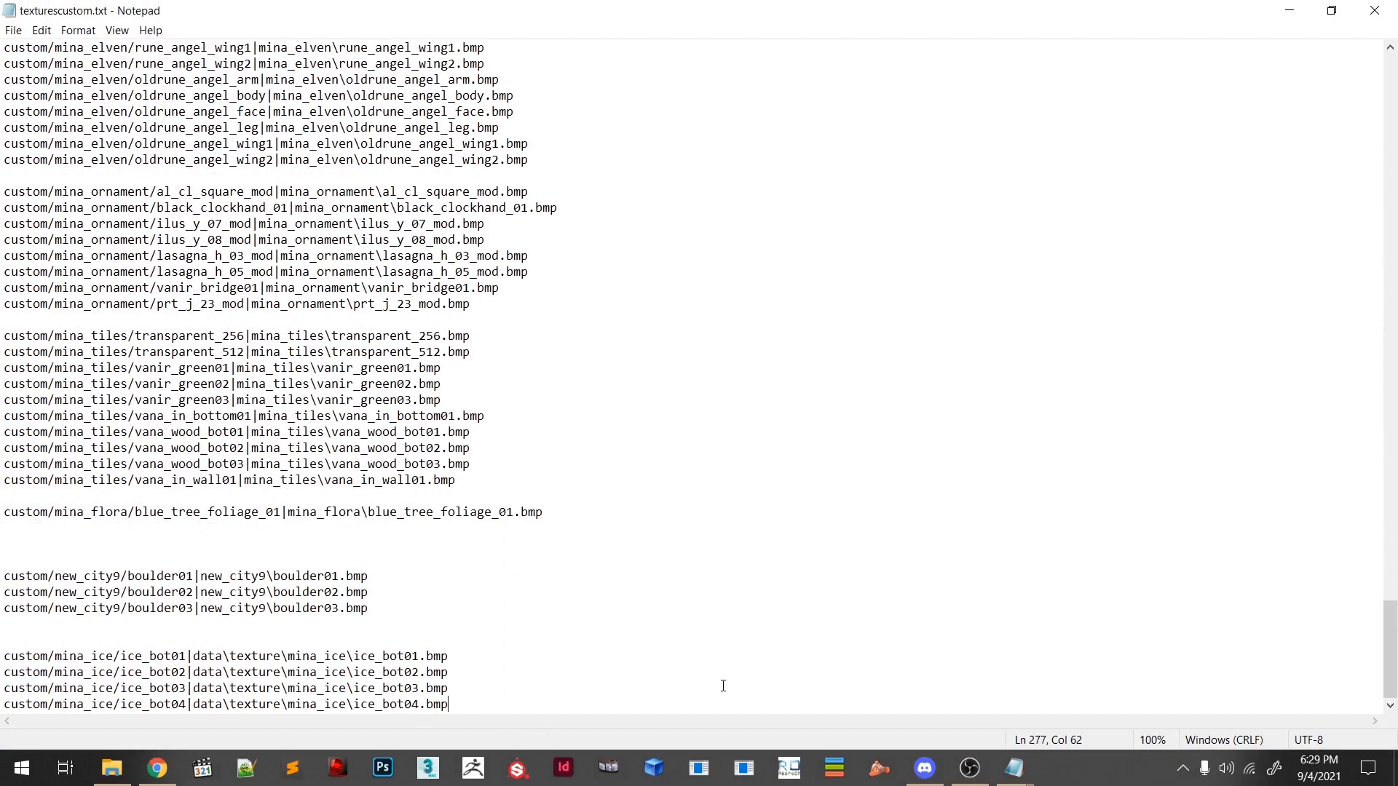
key(Return)
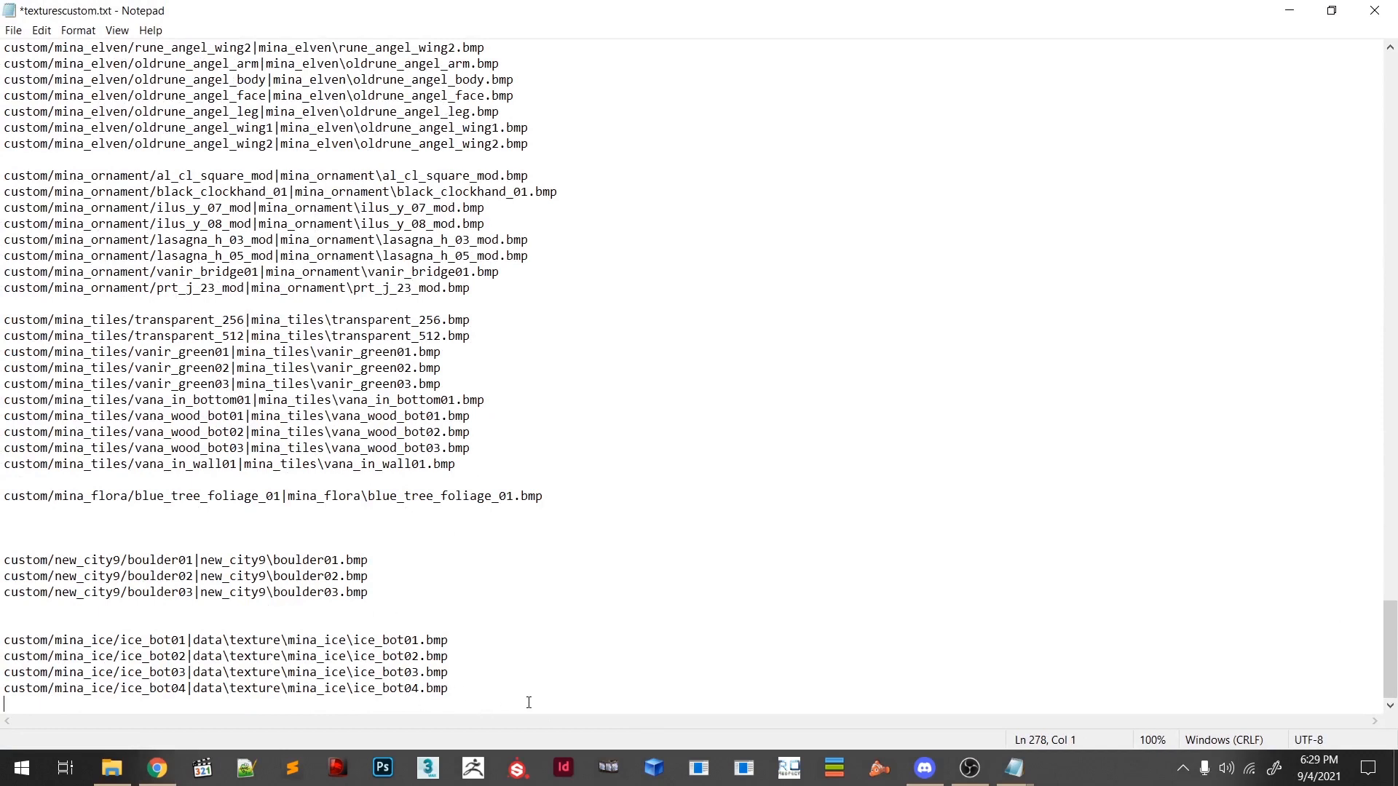
- Set texturescustom.txt aside and go back to the main BrowEdit r586 folder
click(1290, 13)
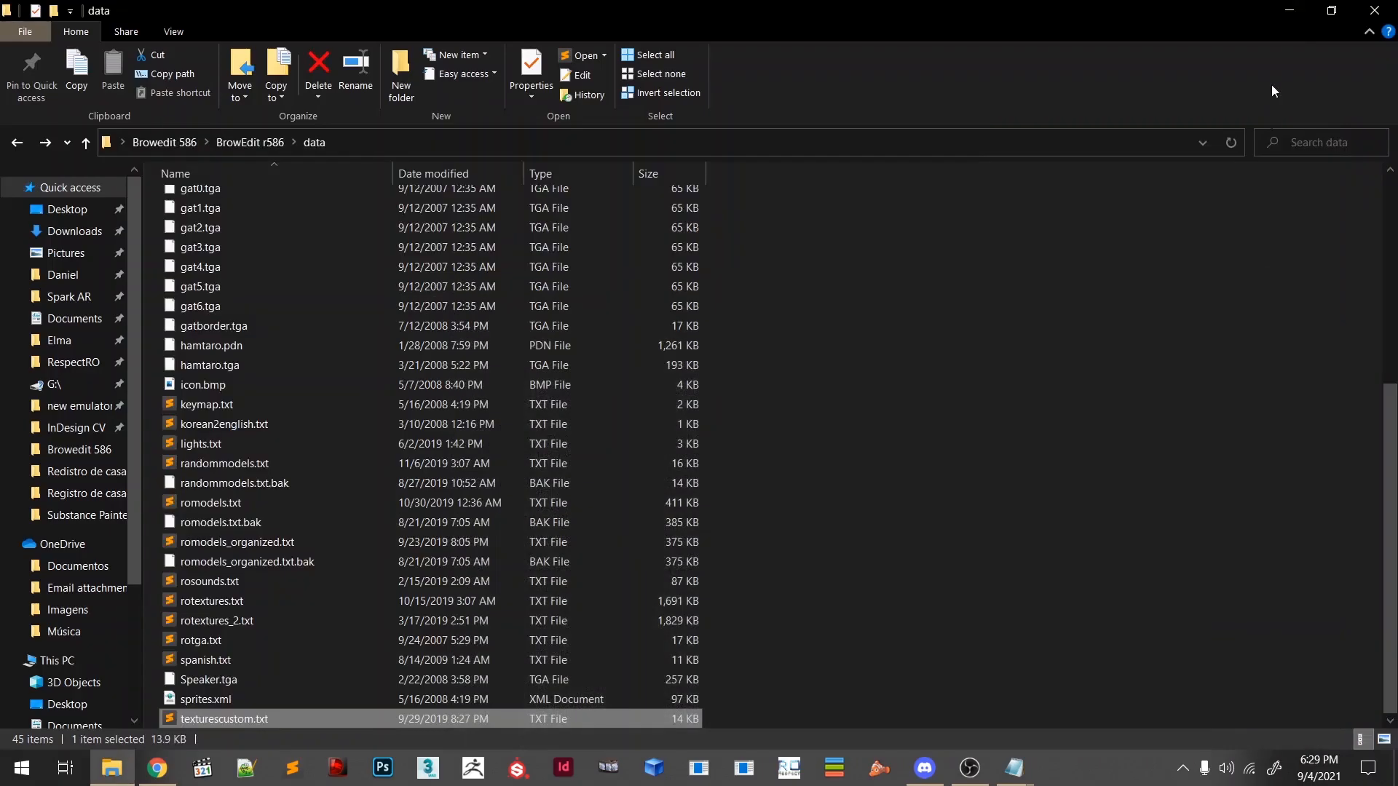
click(980, 588)
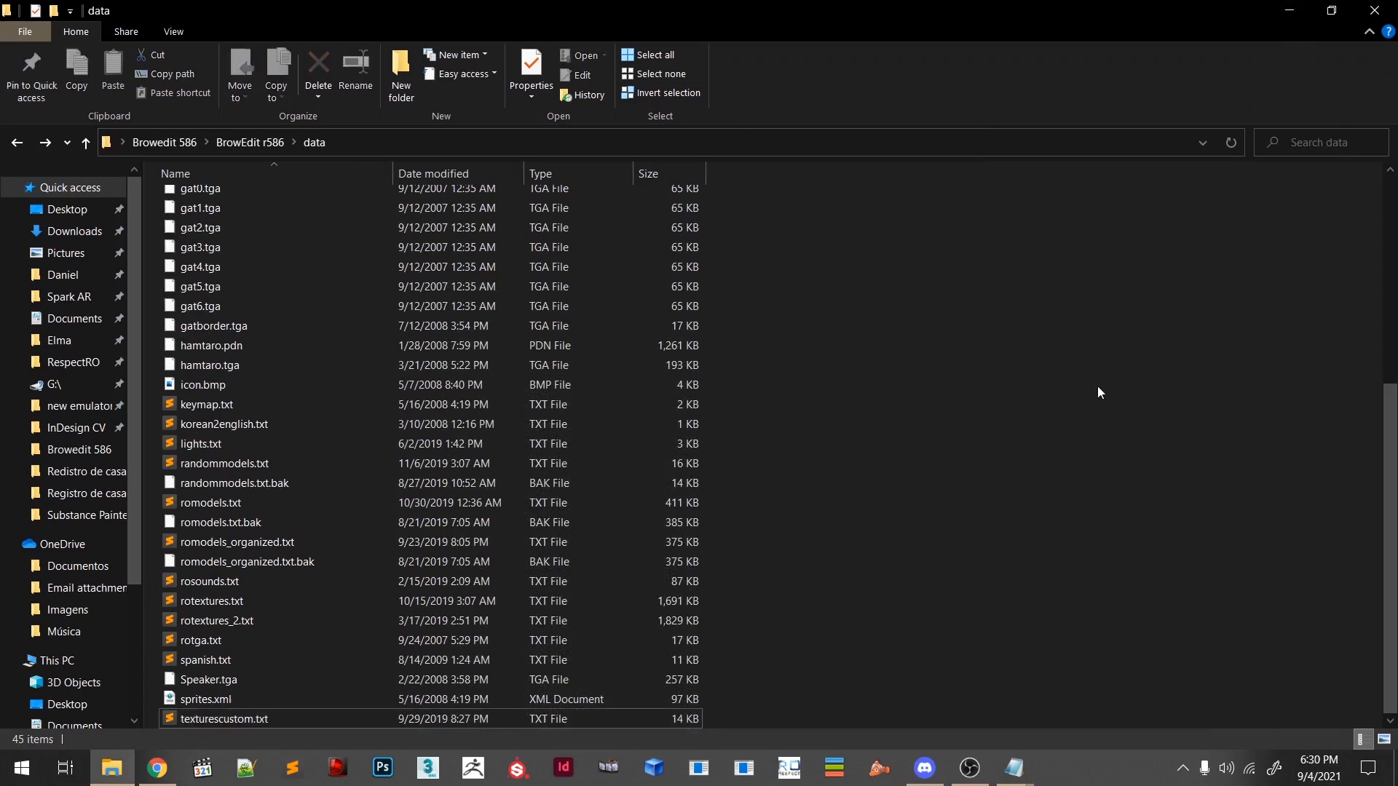
key(alt+Up)
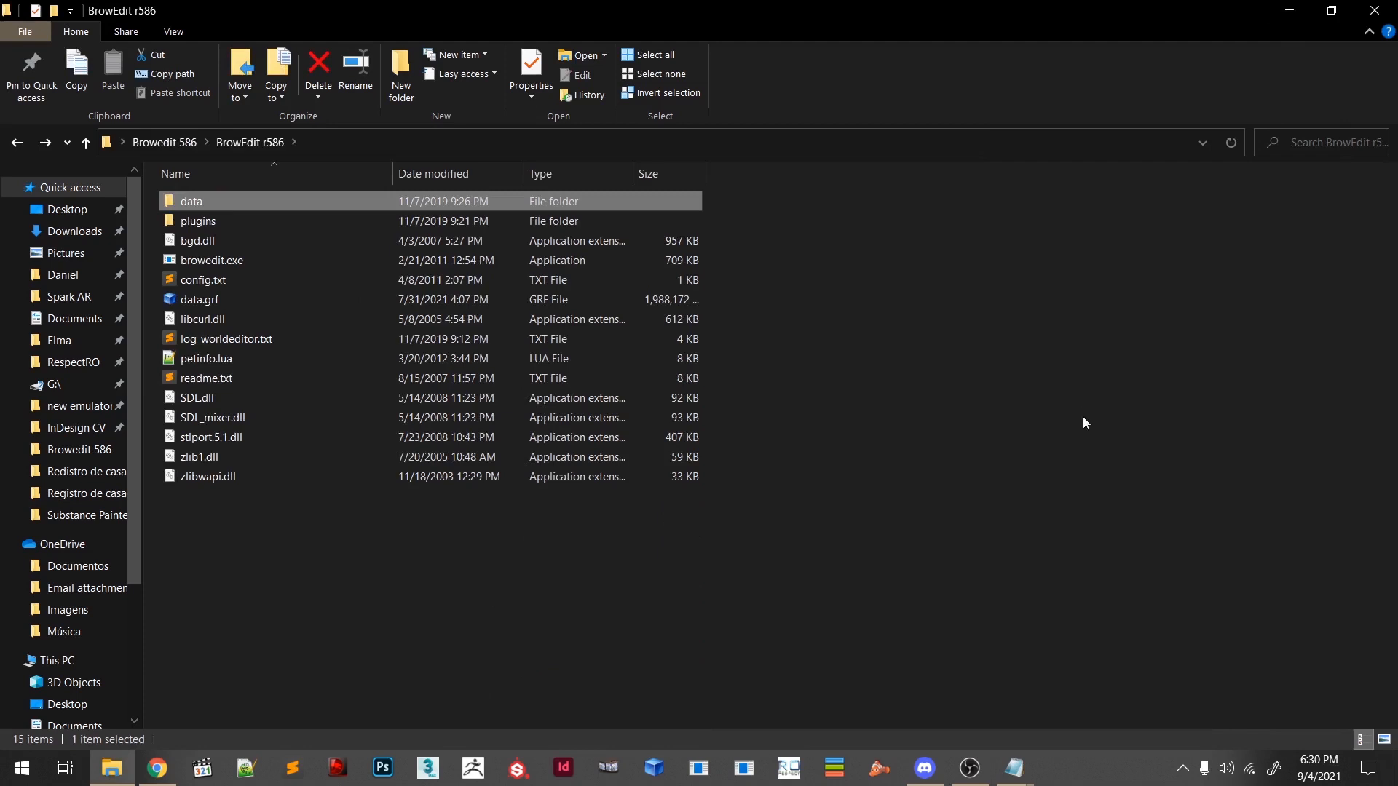
click(419, 626)
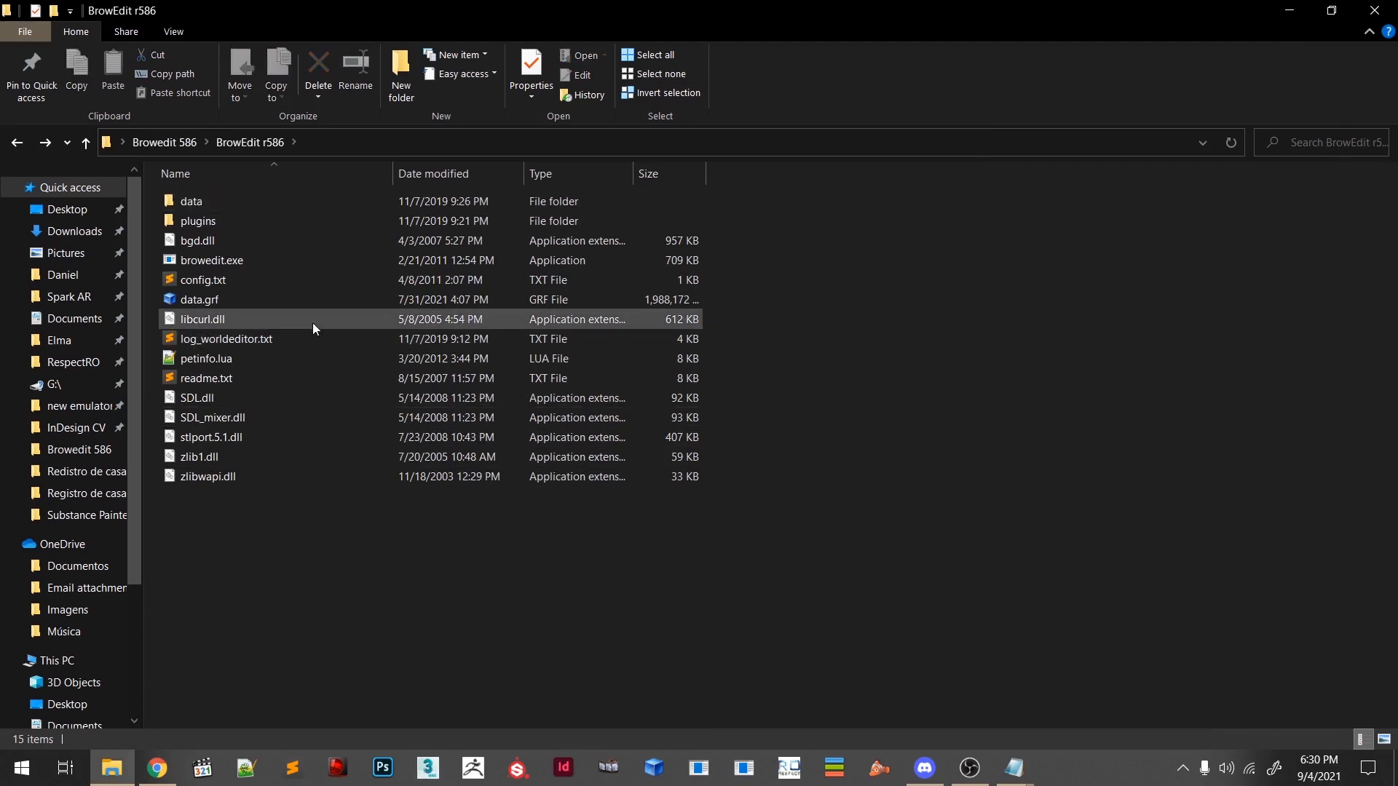
- Launch browedit.exe, try the option for opening a map file, and try opening one from the GRF
click(207, 265)
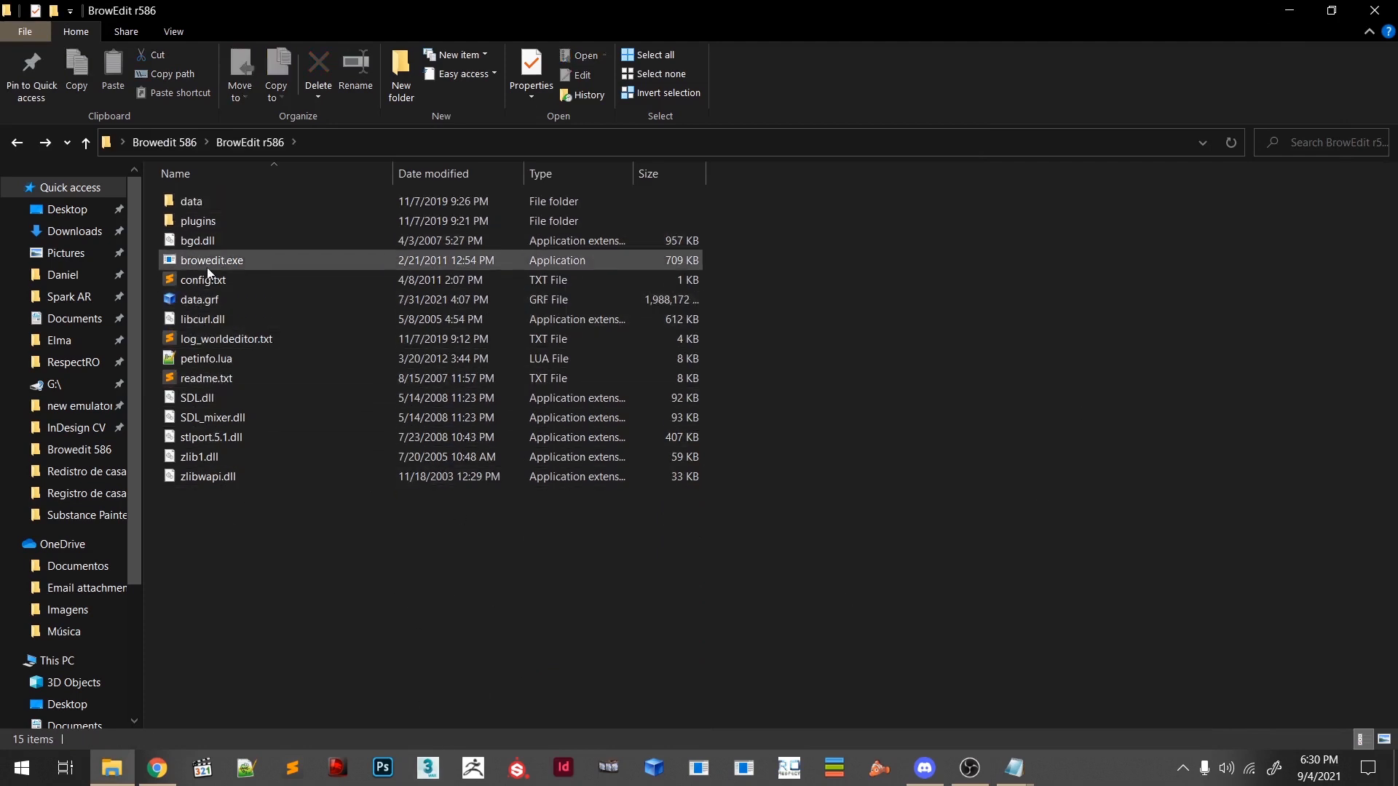
key(Return)
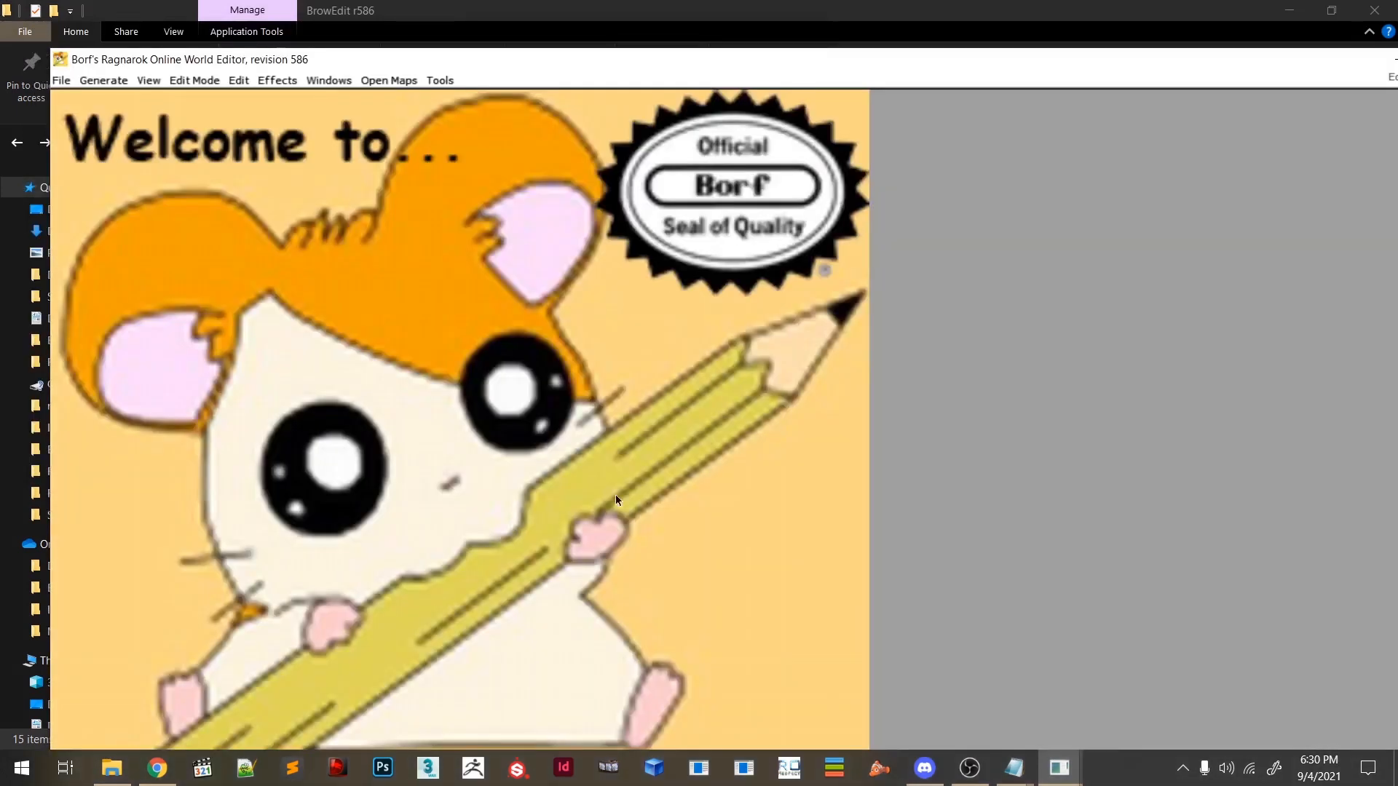
click(61, 83)
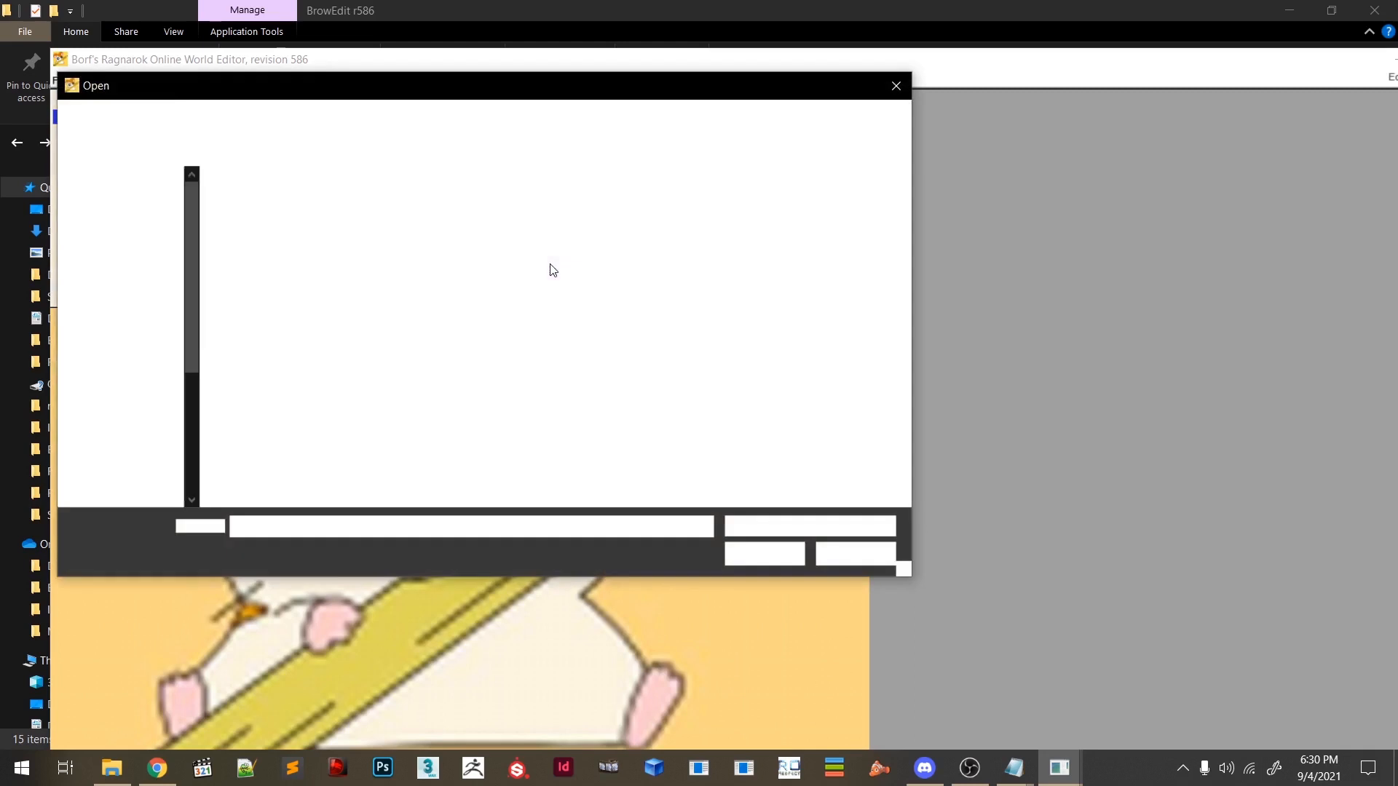
click(845, 562)
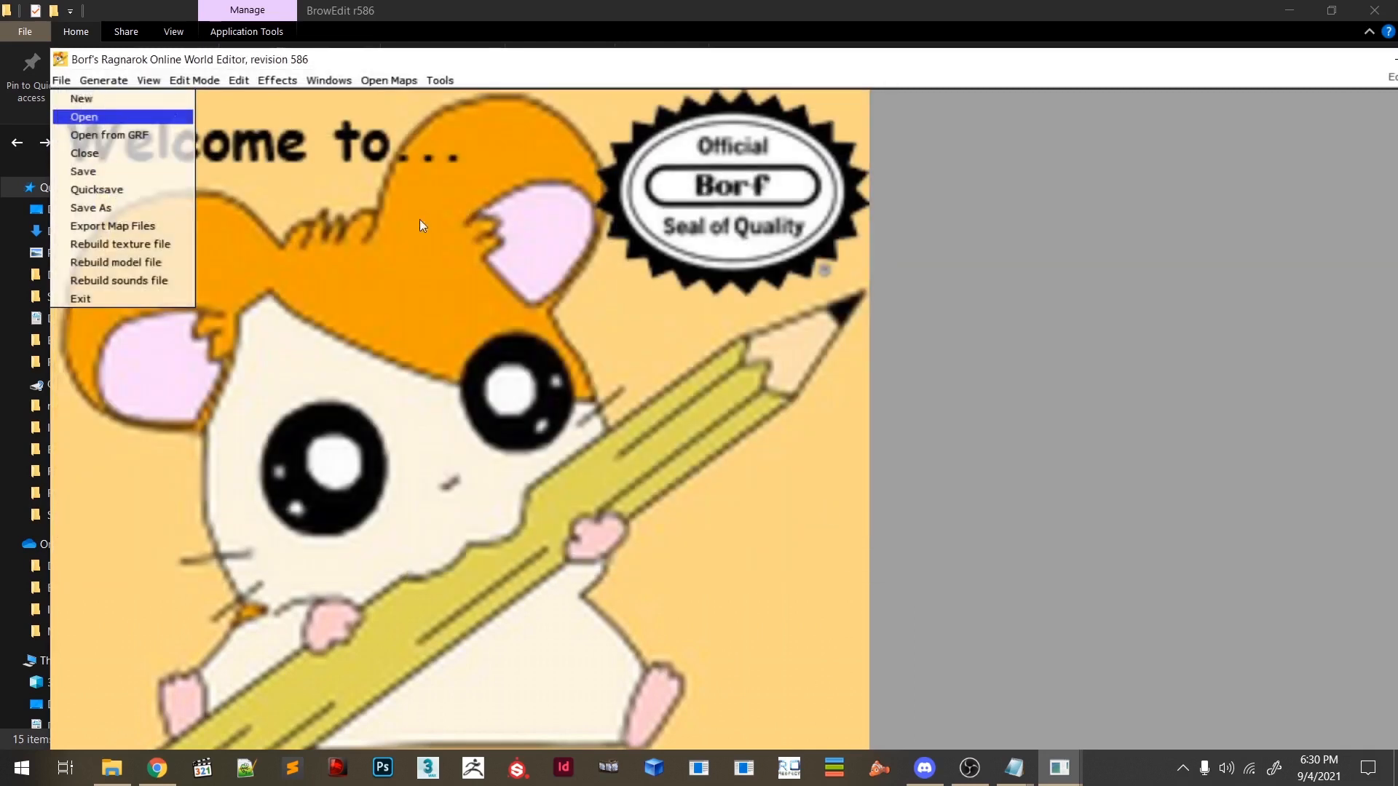
click(67, 85)
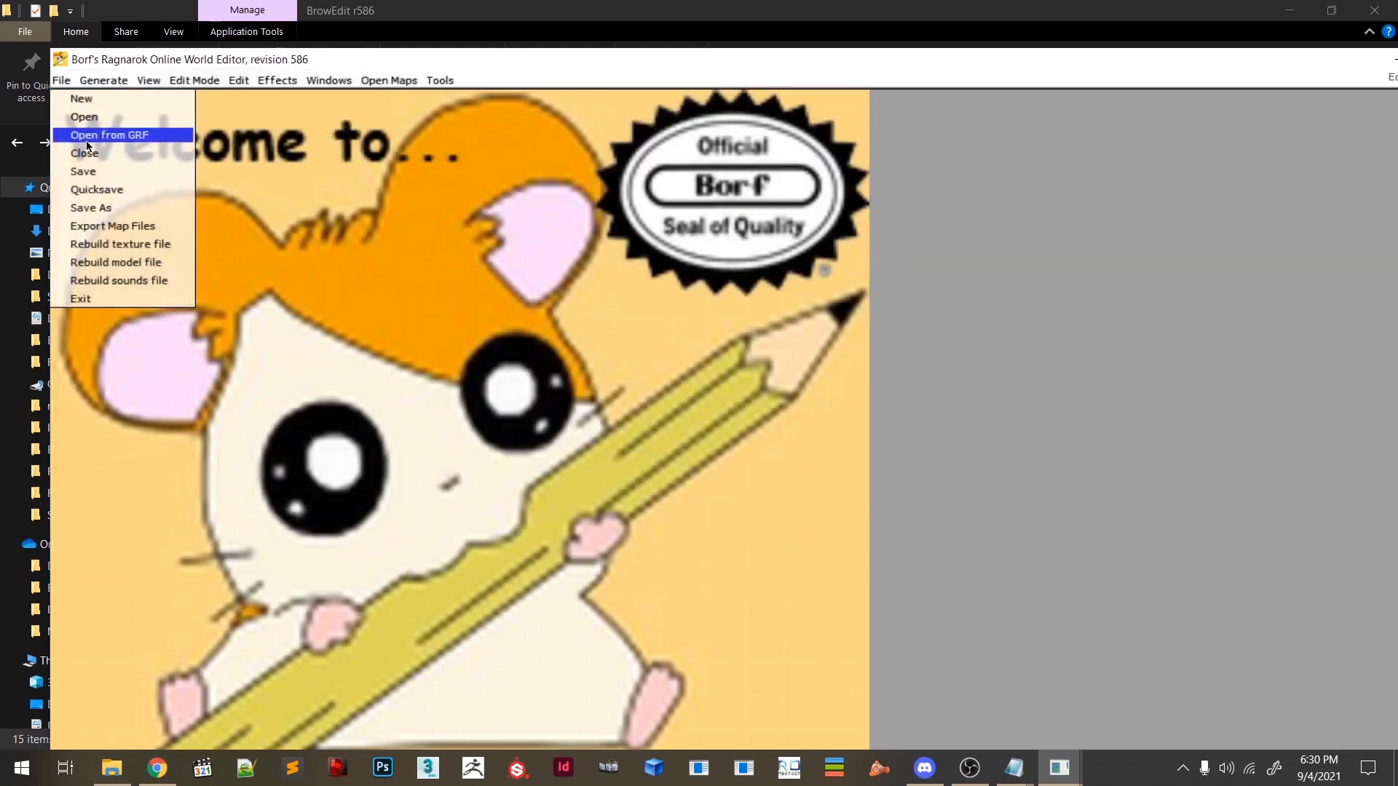
click(86, 138)
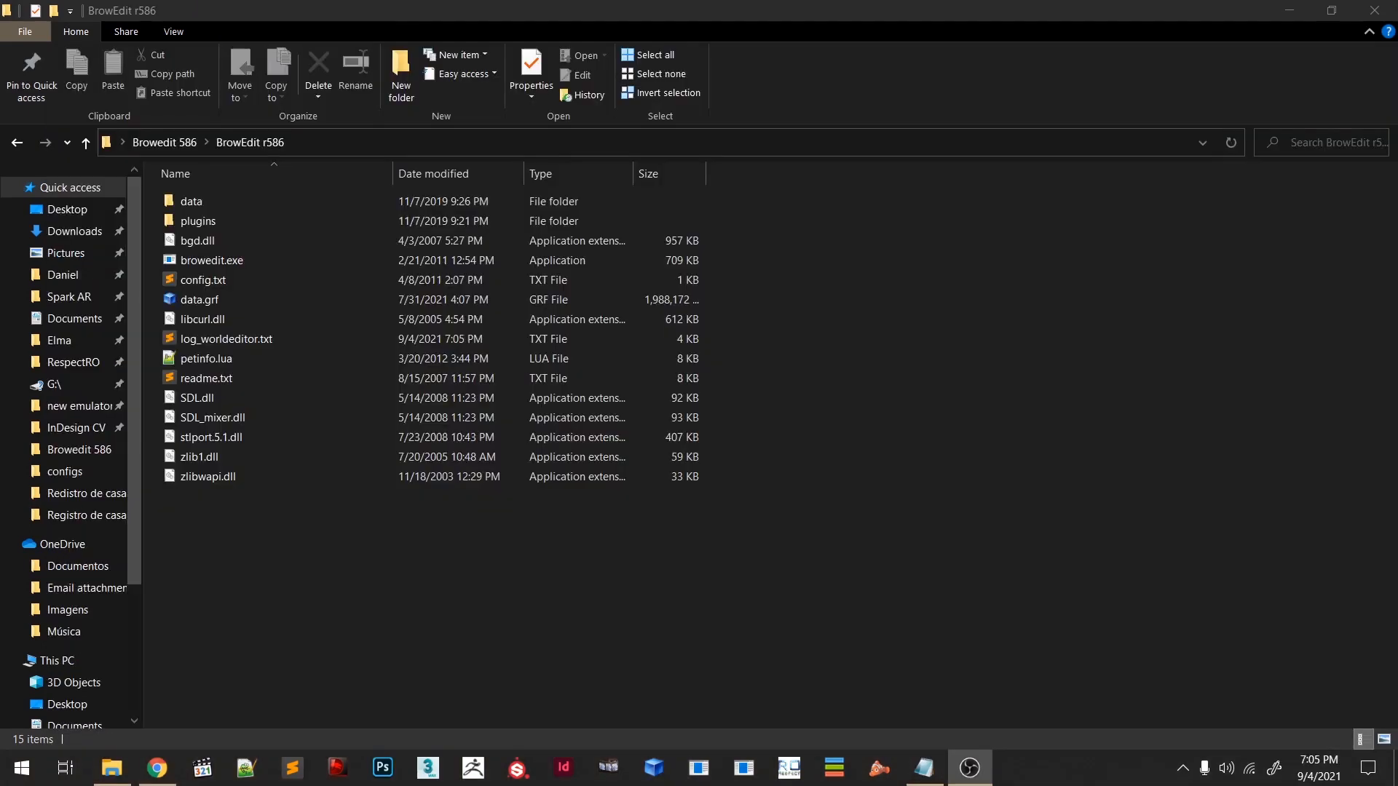
- Launch browedit.exe again and create a new square map with a width of 30
click(255, 612)
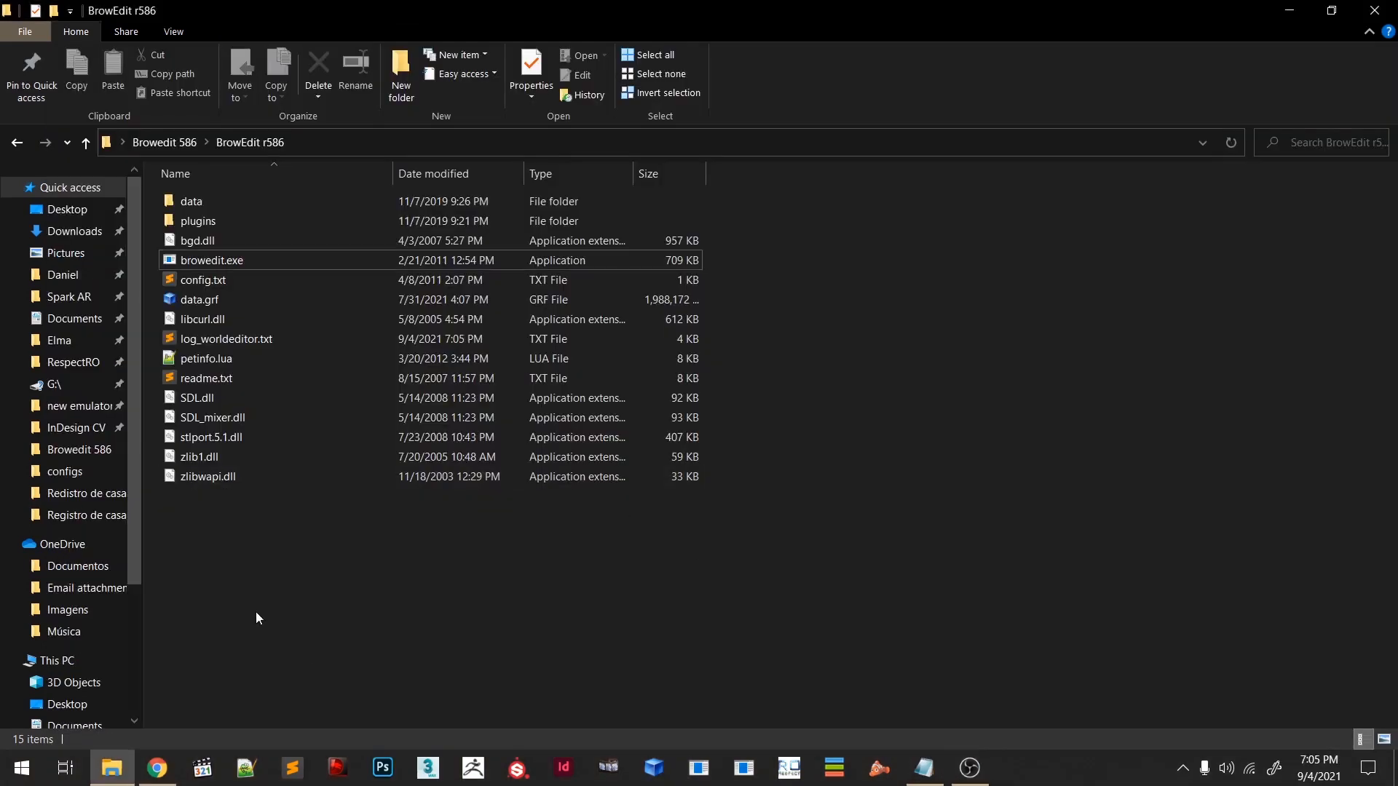
double_click(197, 262)
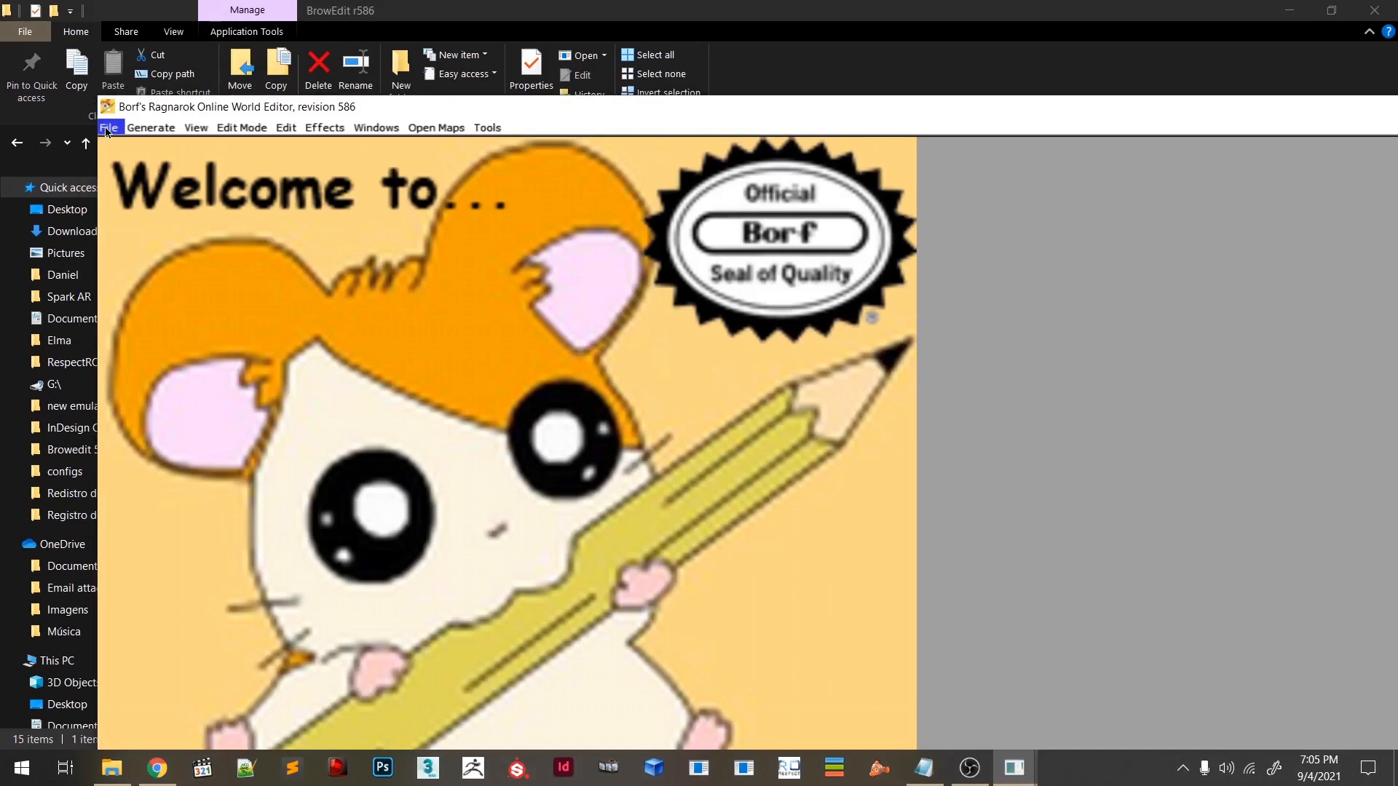
click(106, 131)
click(125, 148)
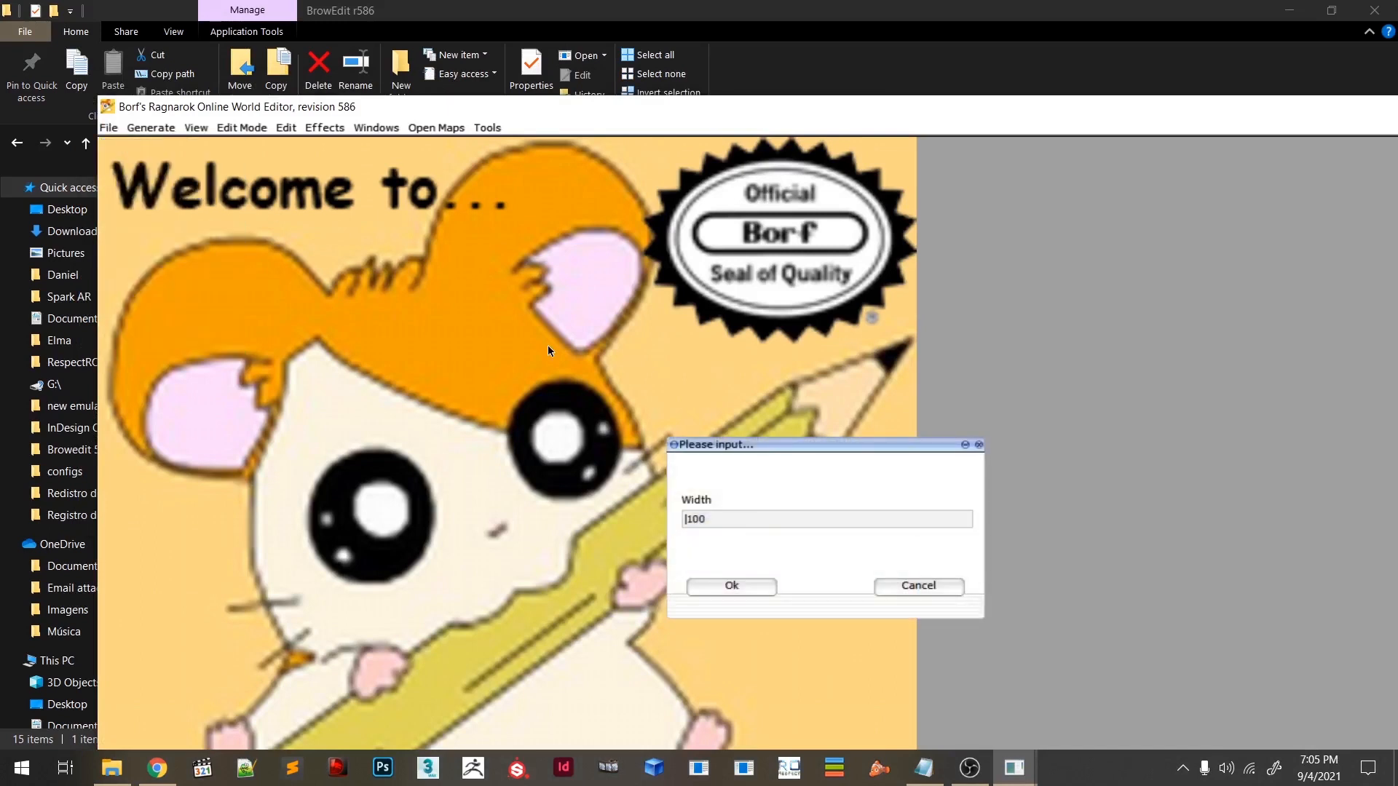
text(30)
click(740, 586)
click(728, 583)
- Hide the grid on the new map
scroll(733, 551, down, 4)
right_drag(733, 551, 714, 470)
scroll(713, 474, up, 3)
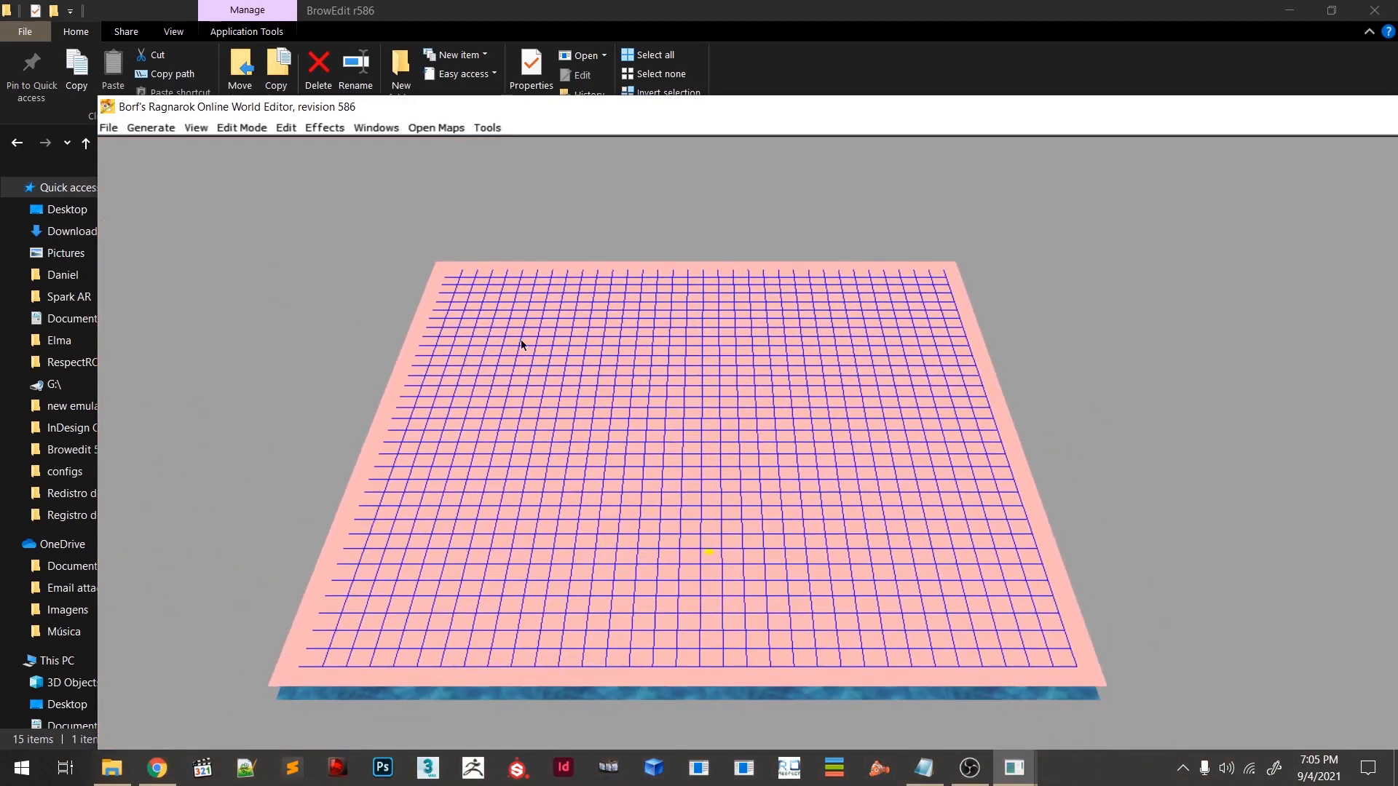
scroll(522, 339, down, 2)
right_drag(522, 342, 531, 357)
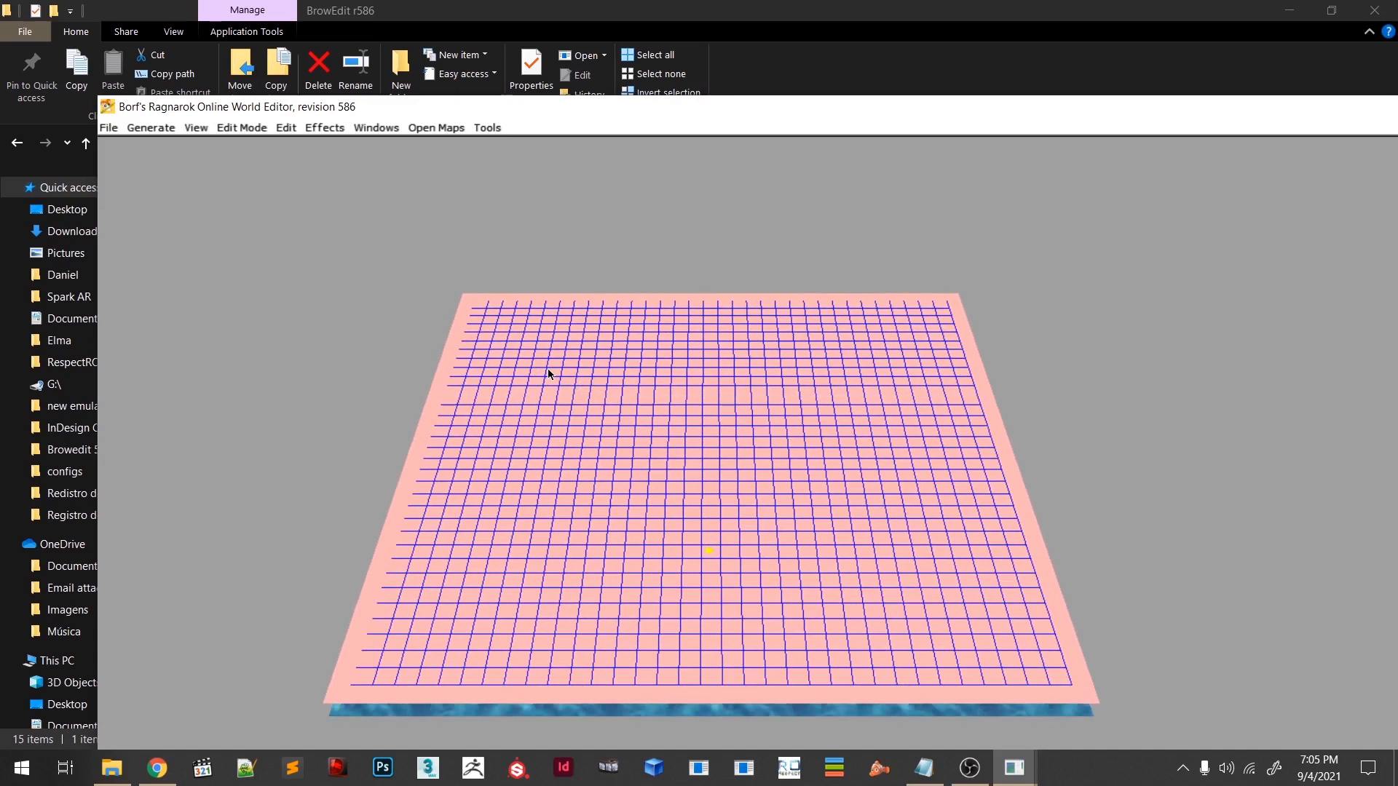
key(g)
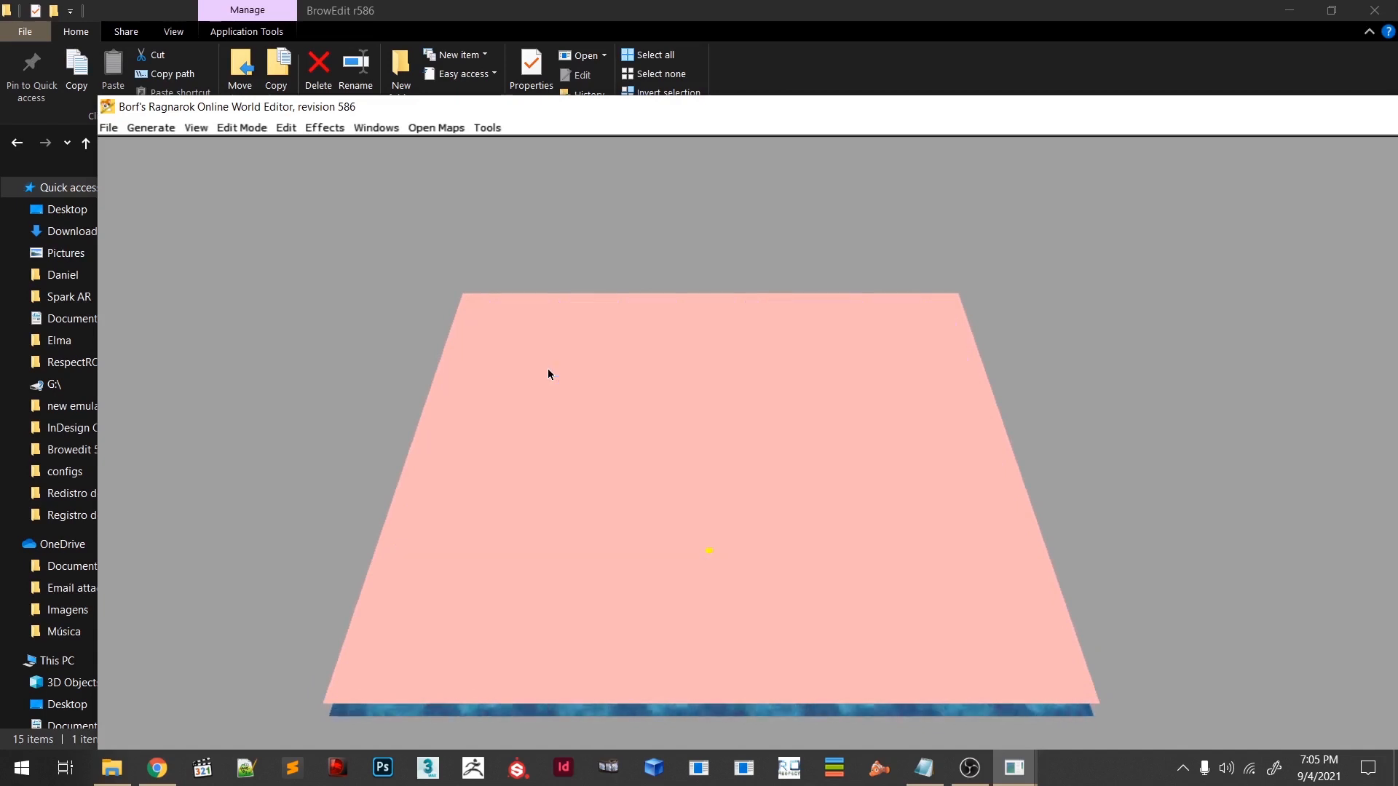
- Review the available edit modes and inspect the empty map surface
click(210, 129)
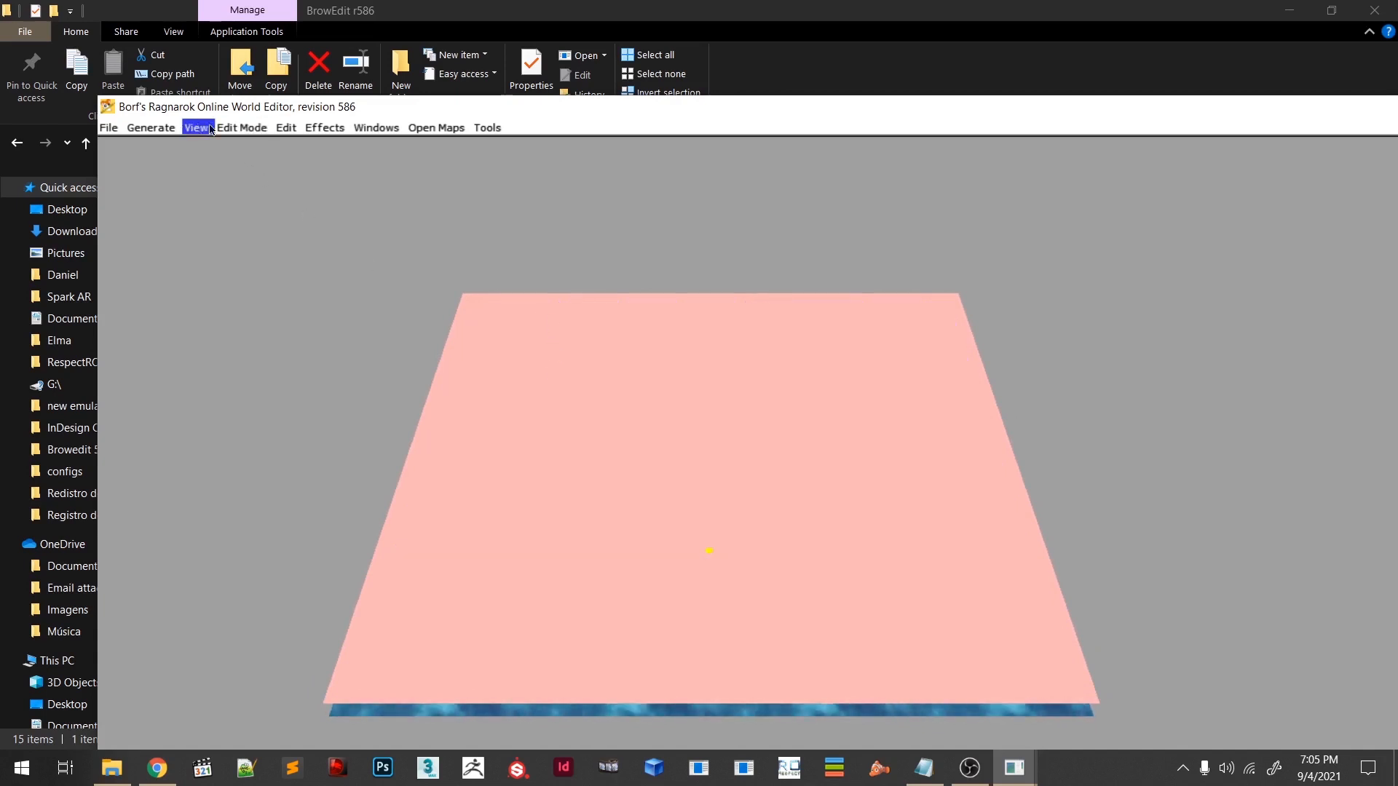
click(240, 129)
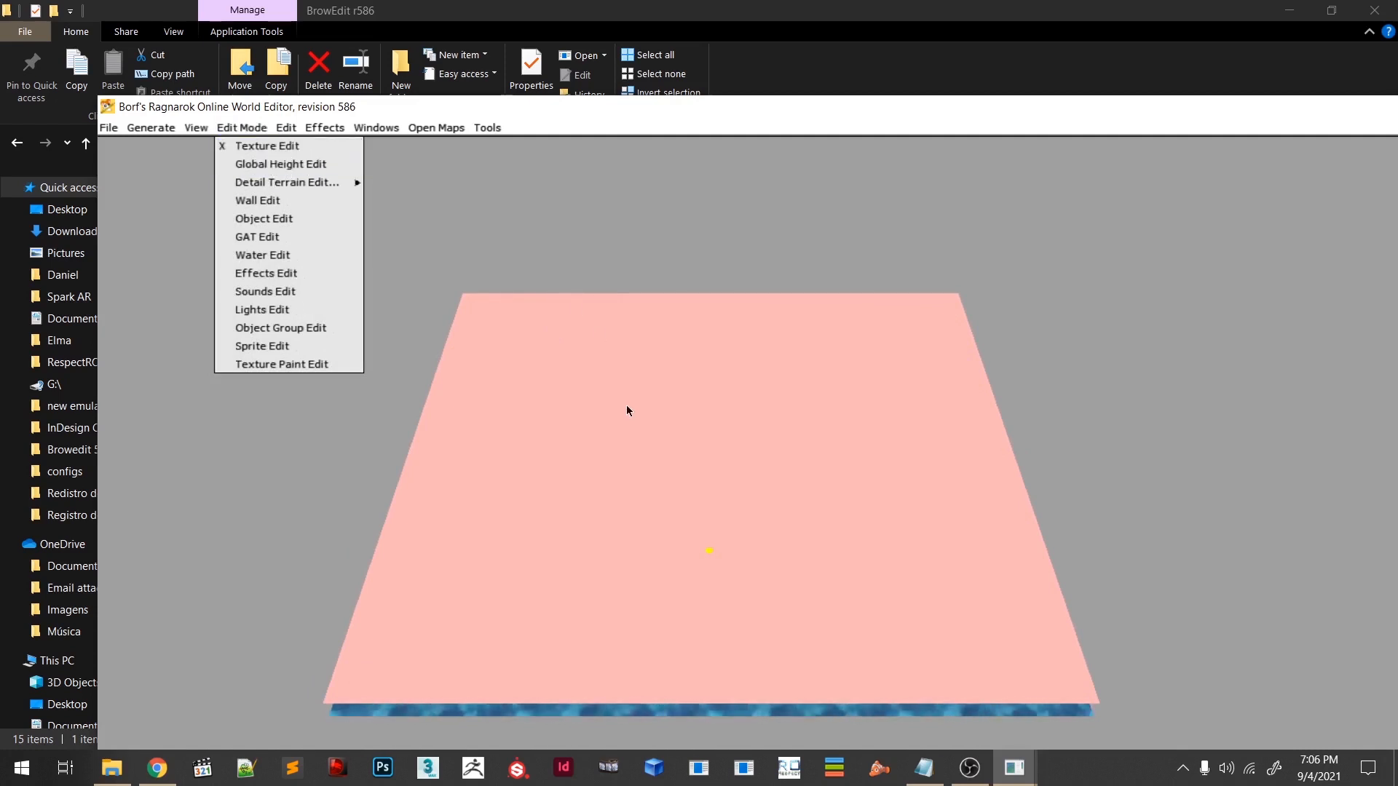
click(600, 410)
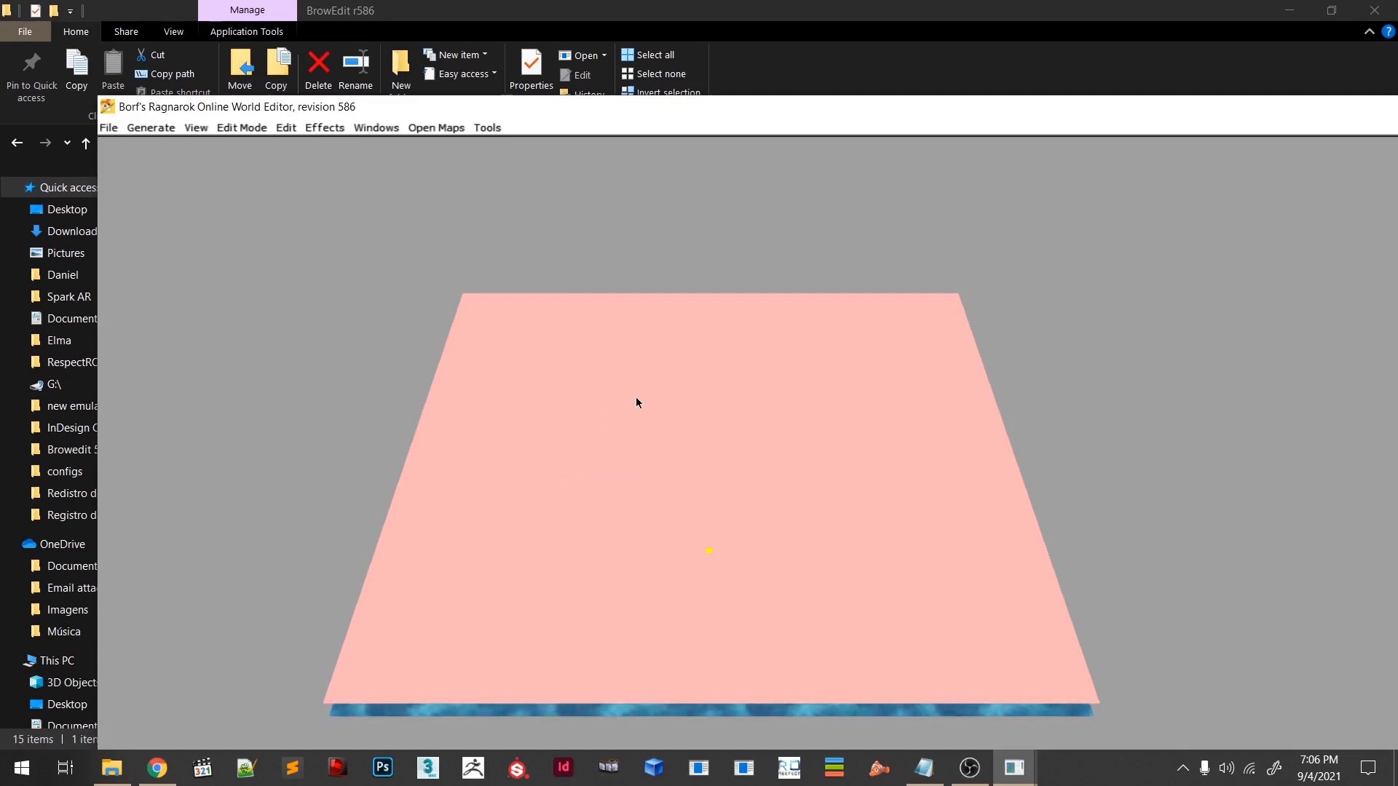
scroll(699, 451, up, 3)
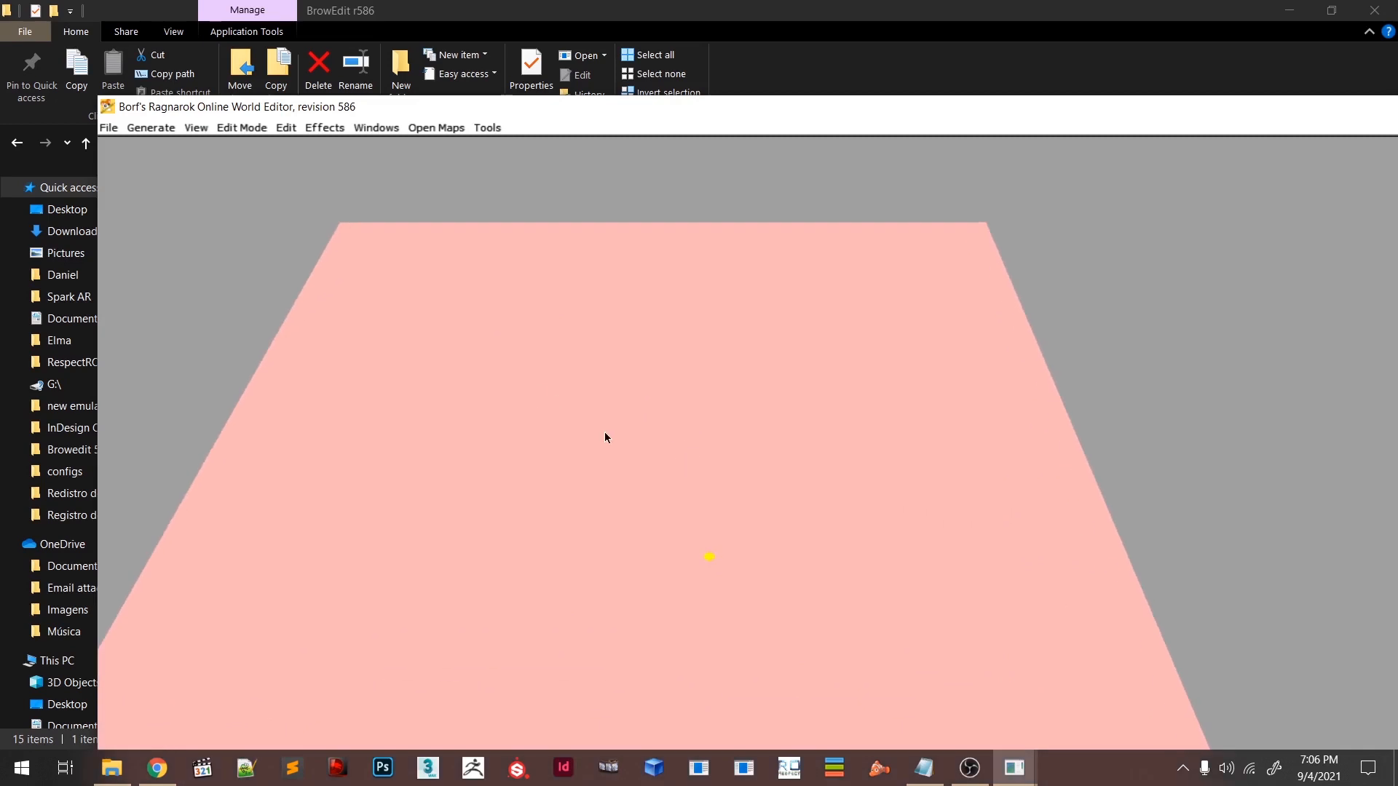
scroll(681, 506, down, 5)
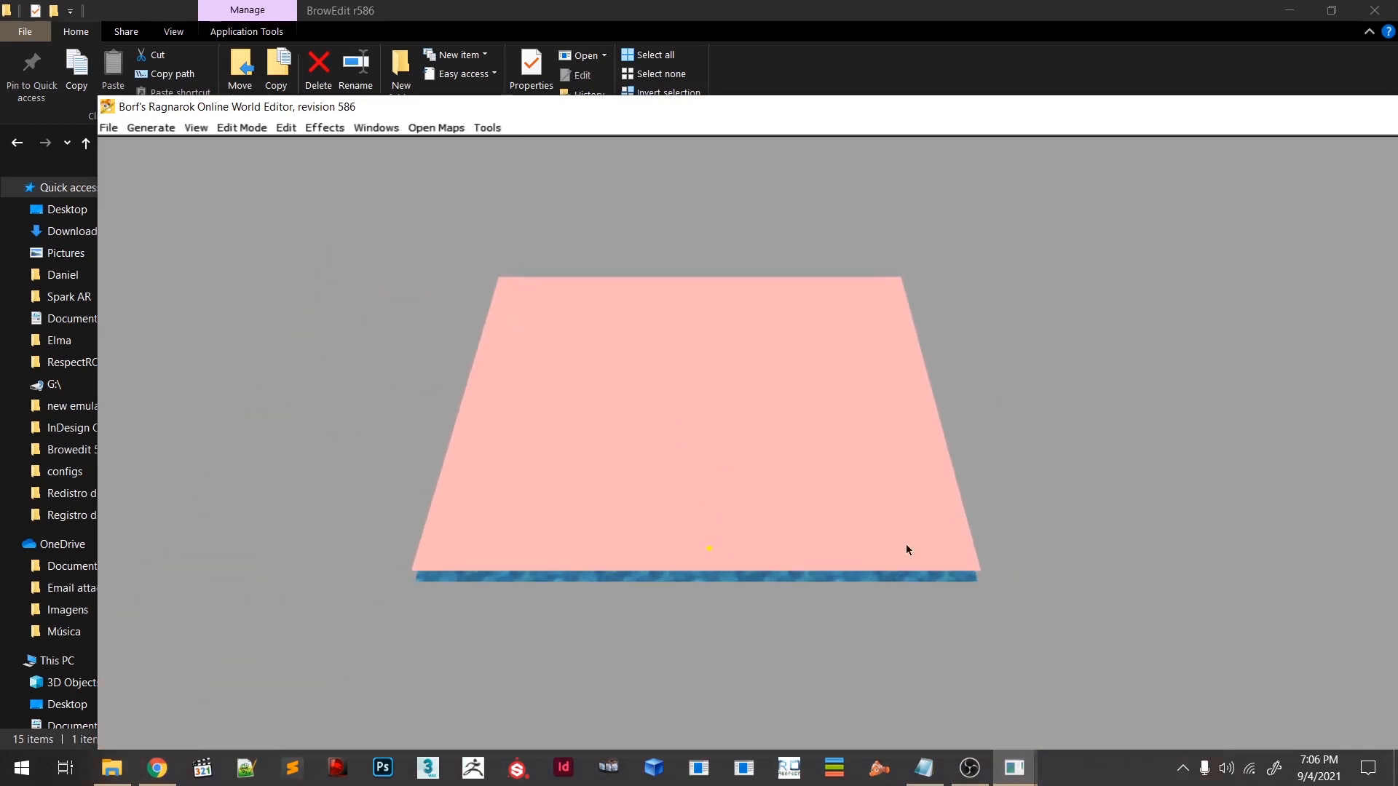
scroll(692, 437, up, 3)
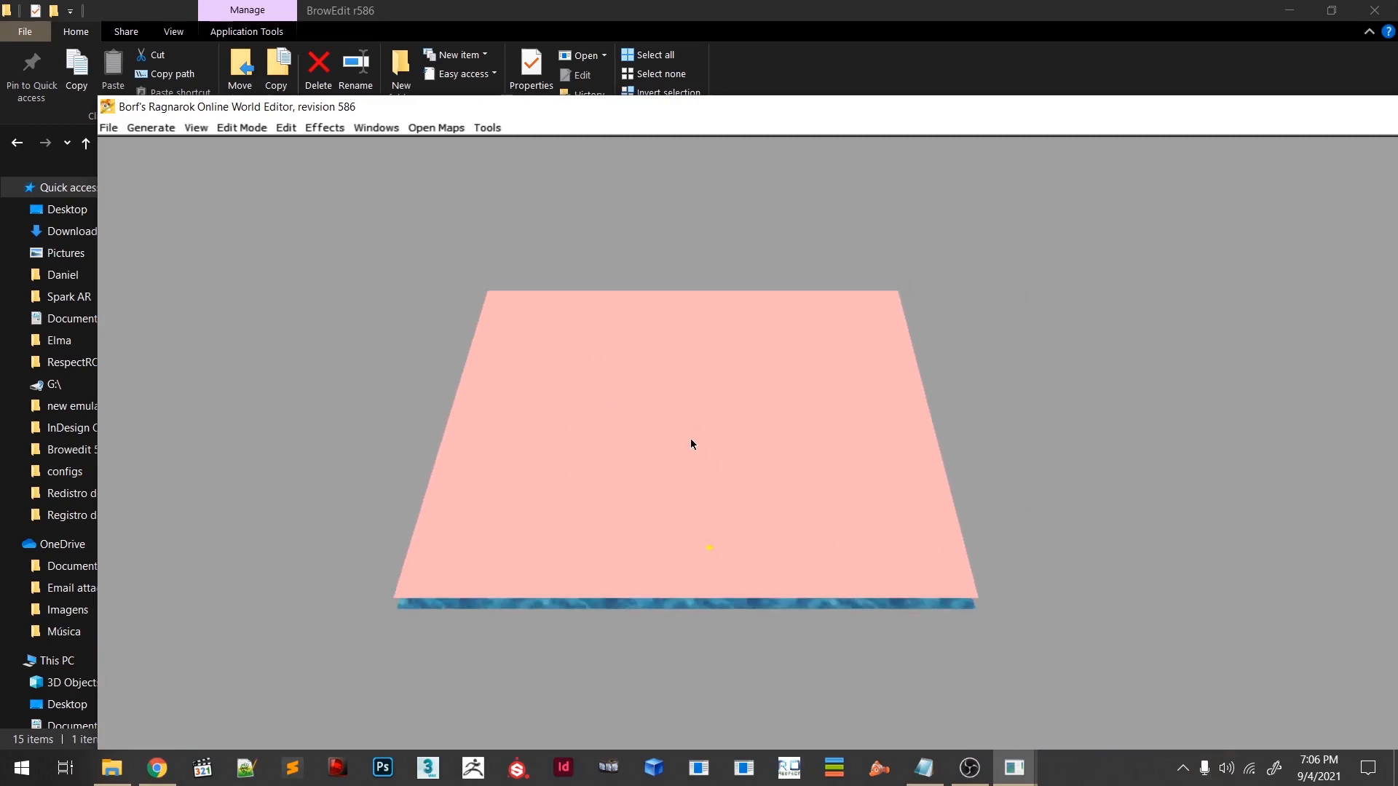
scroll(559, 422, up, 1)
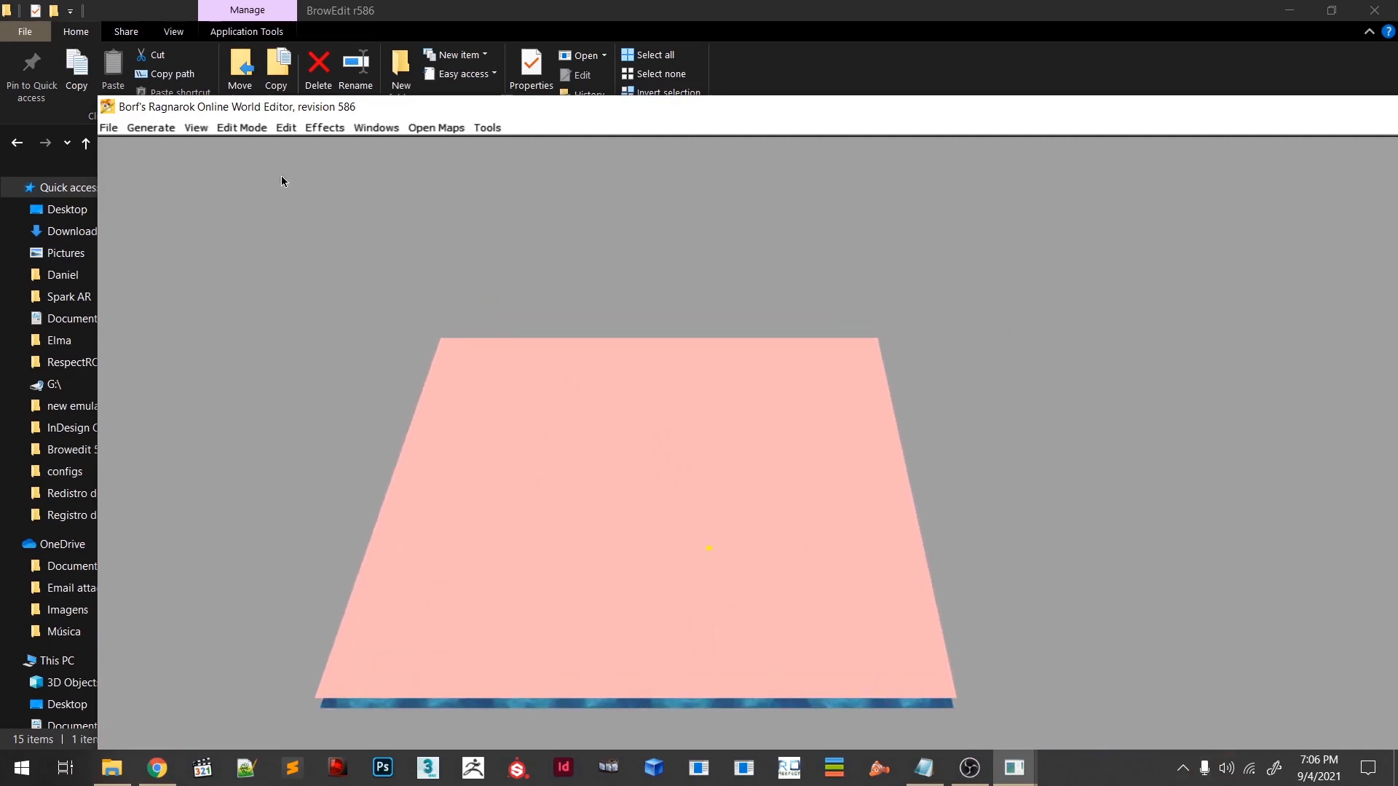
- Examine the map with the Topcamera view and return to the perspective view
click(194, 130)
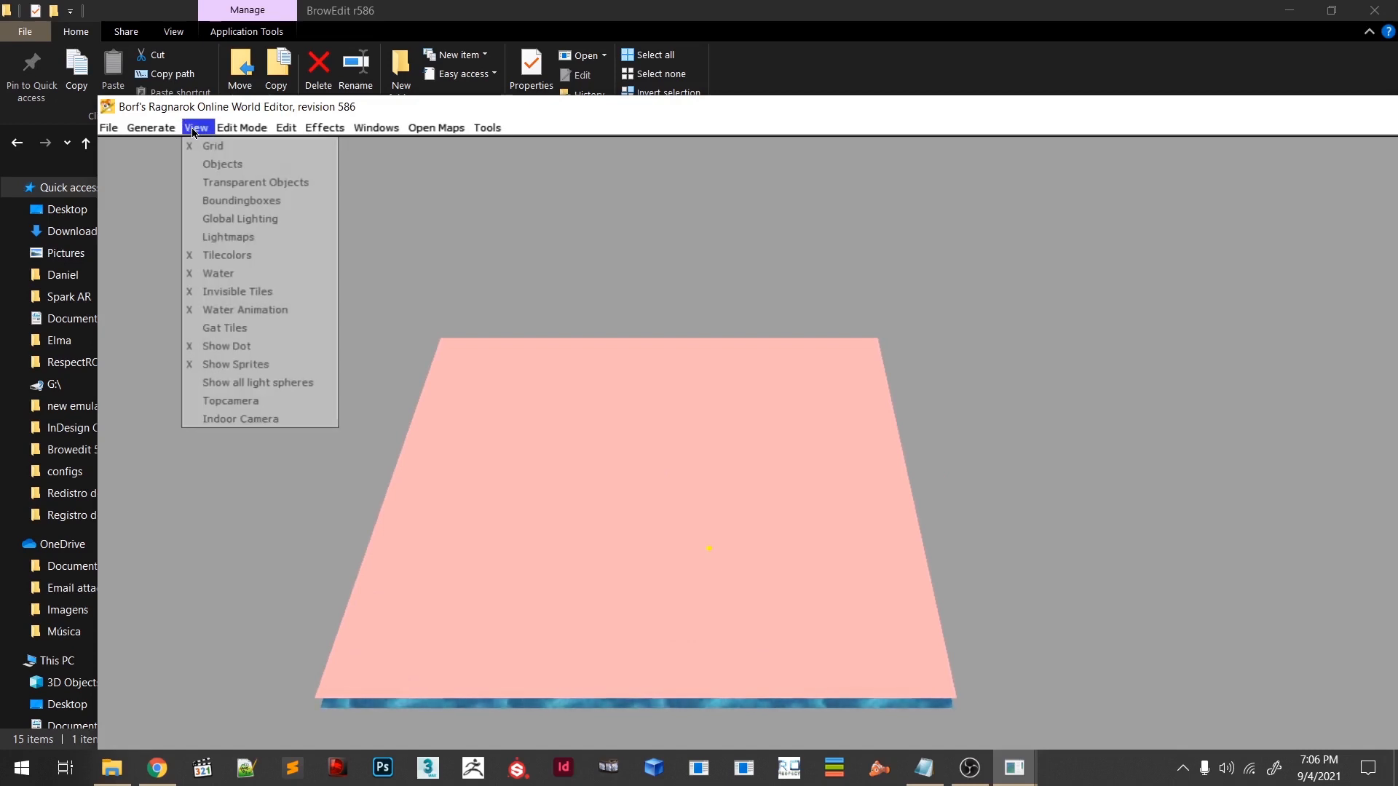
click(229, 399)
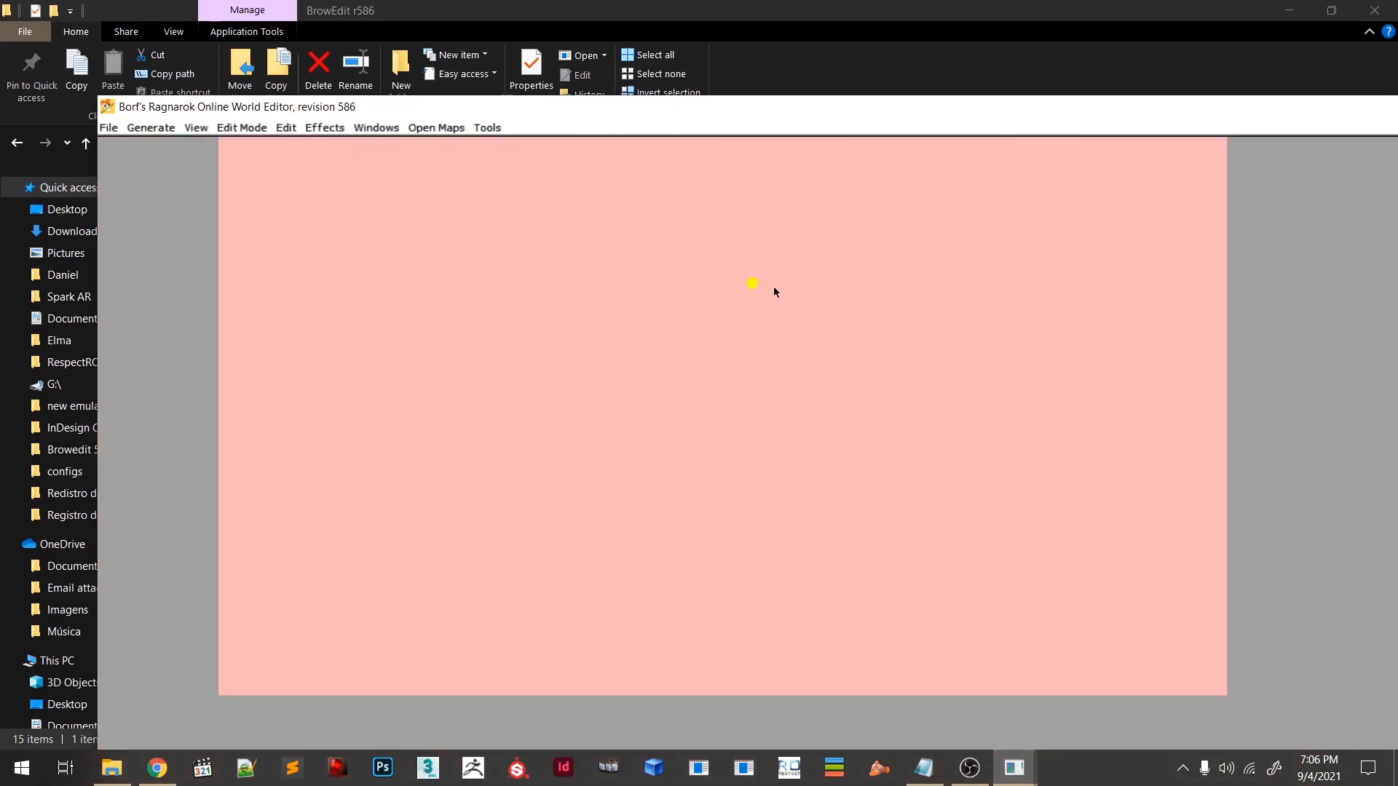
scroll(789, 291, down, 5)
right_drag(788, 281, 764, 408)
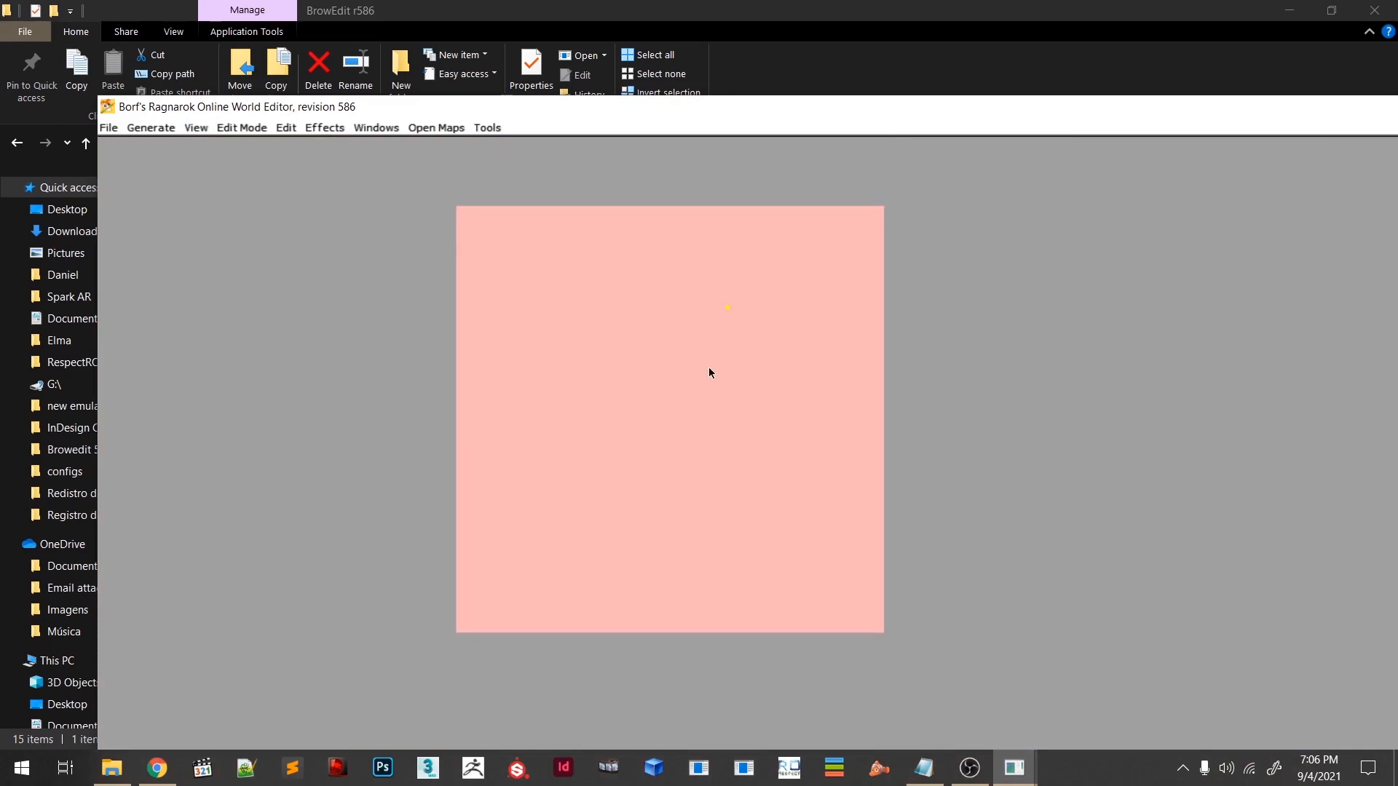
scroll(709, 367, up, 1)
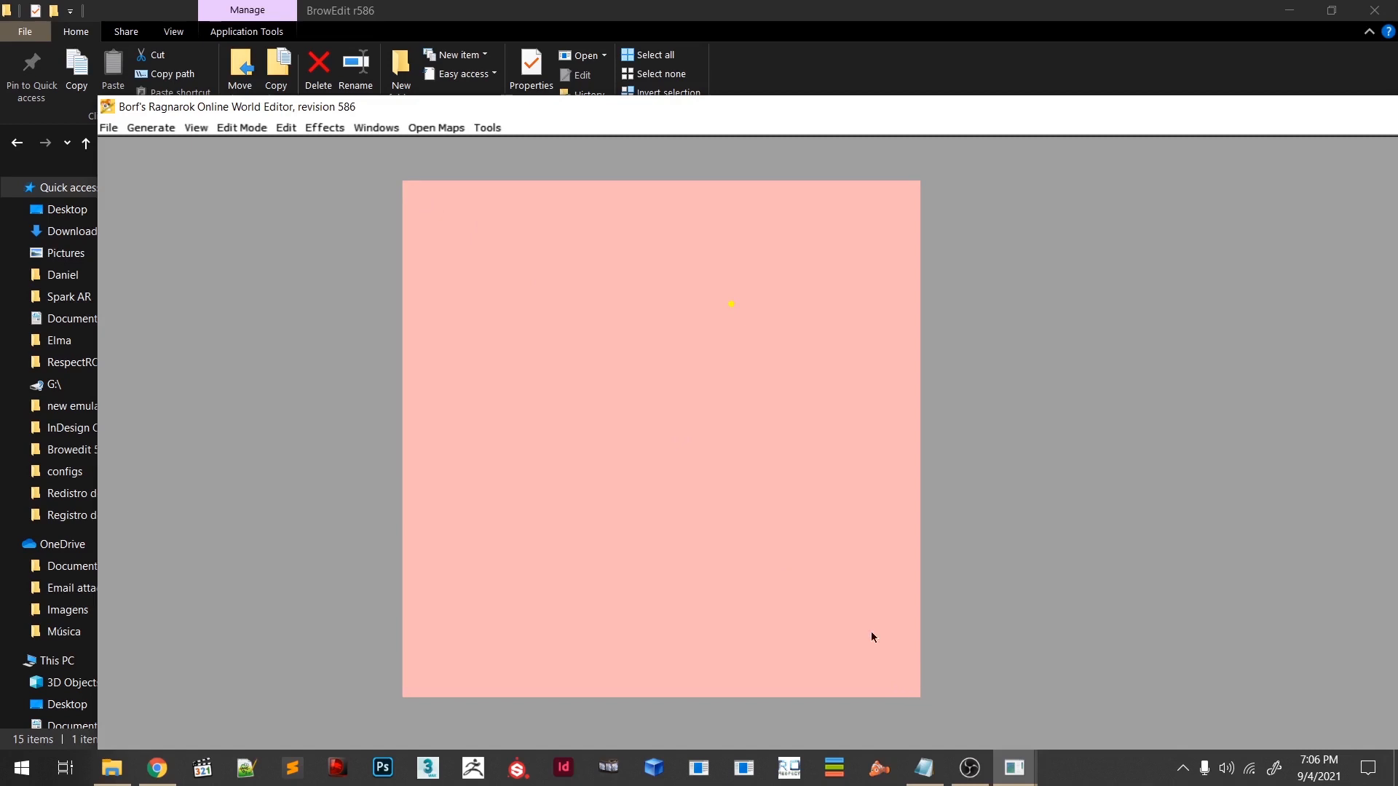
click(195, 127)
click(229, 402)
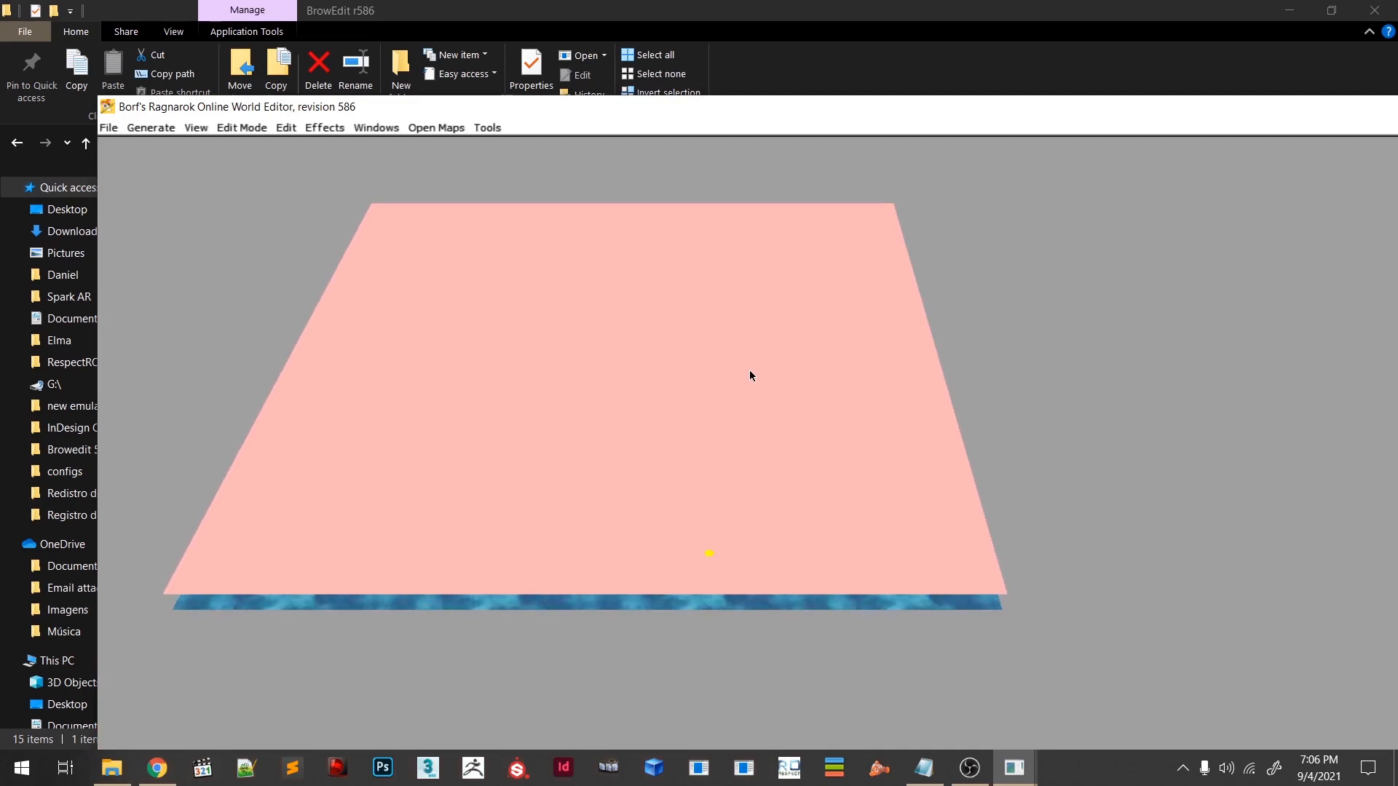
- Set the map's water height to -20 and apply the water settings
click(370, 129)
click(397, 226)
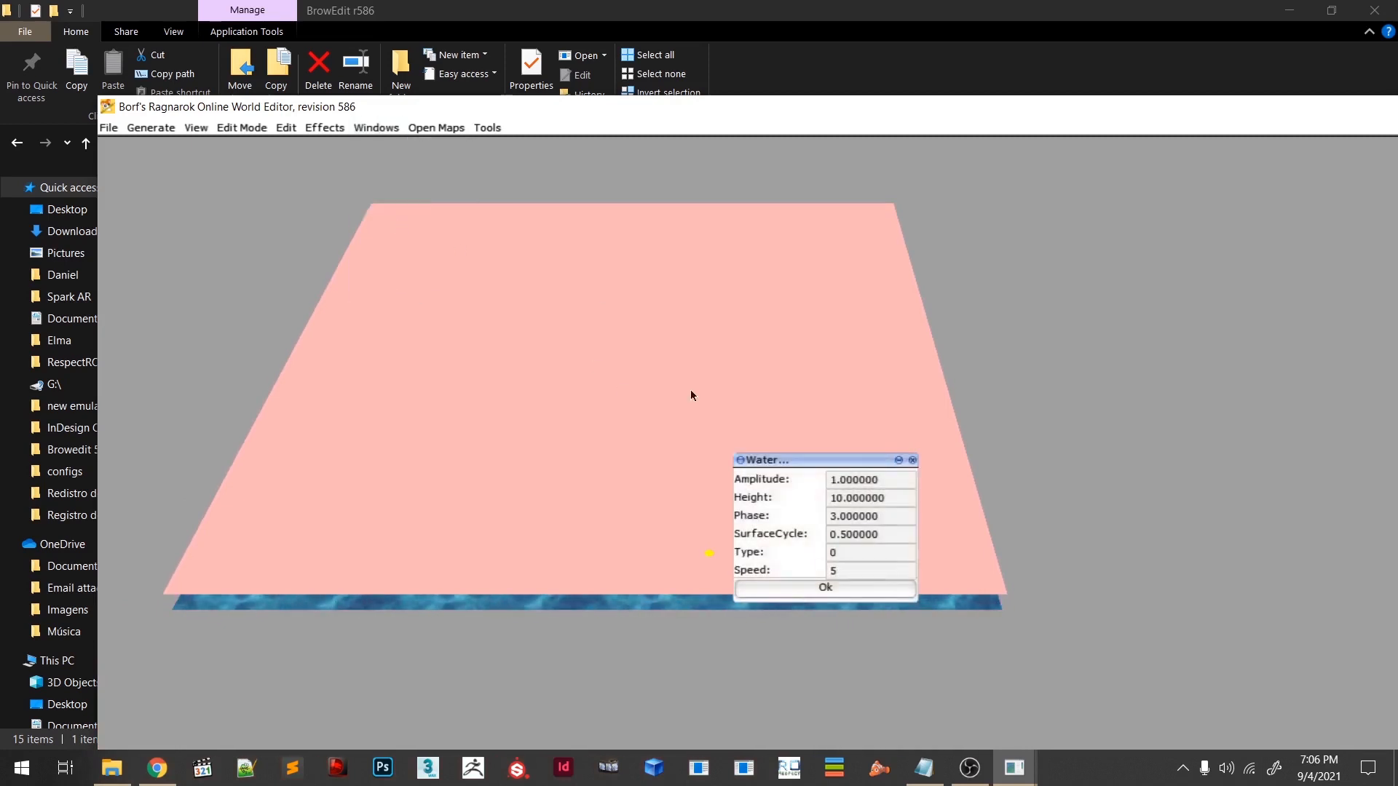
double_click(850, 499)
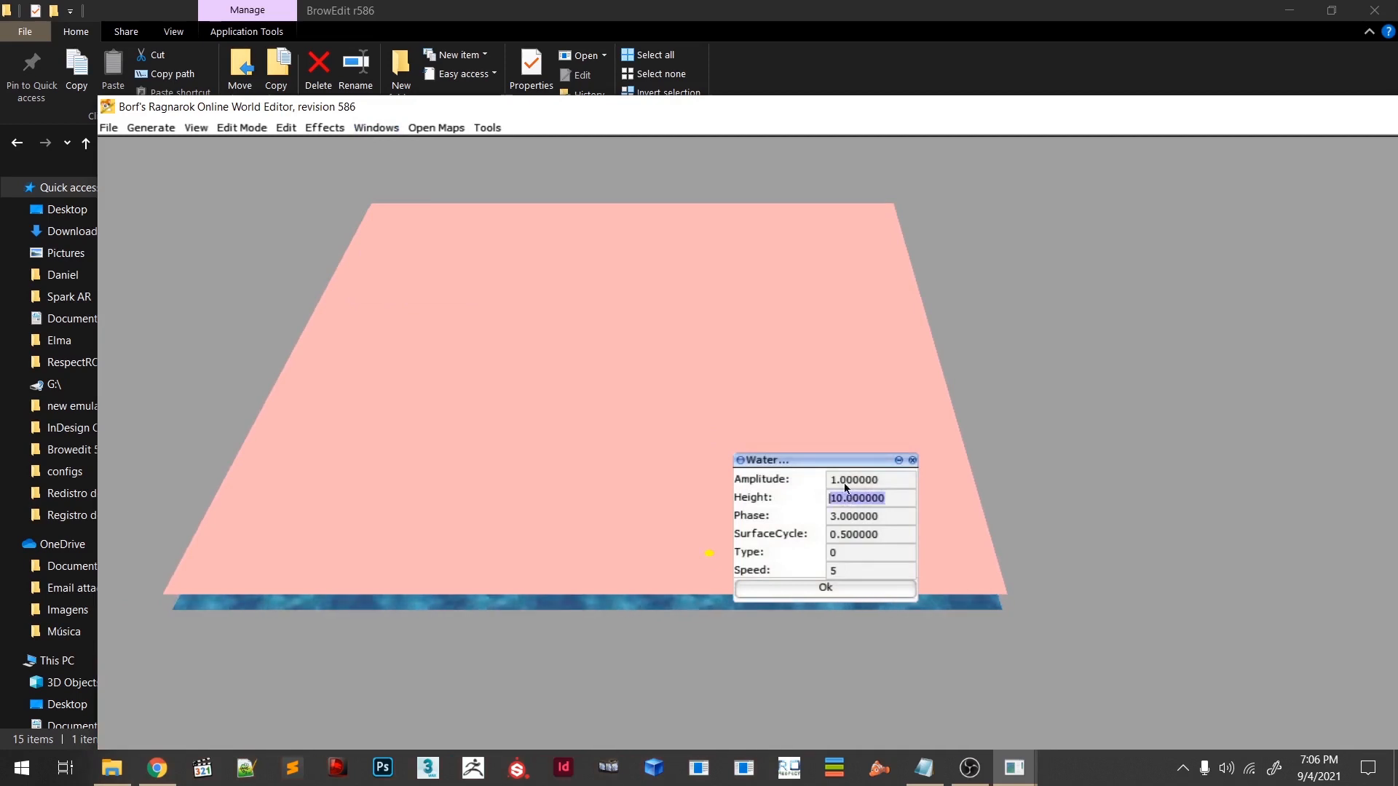
text(-20)
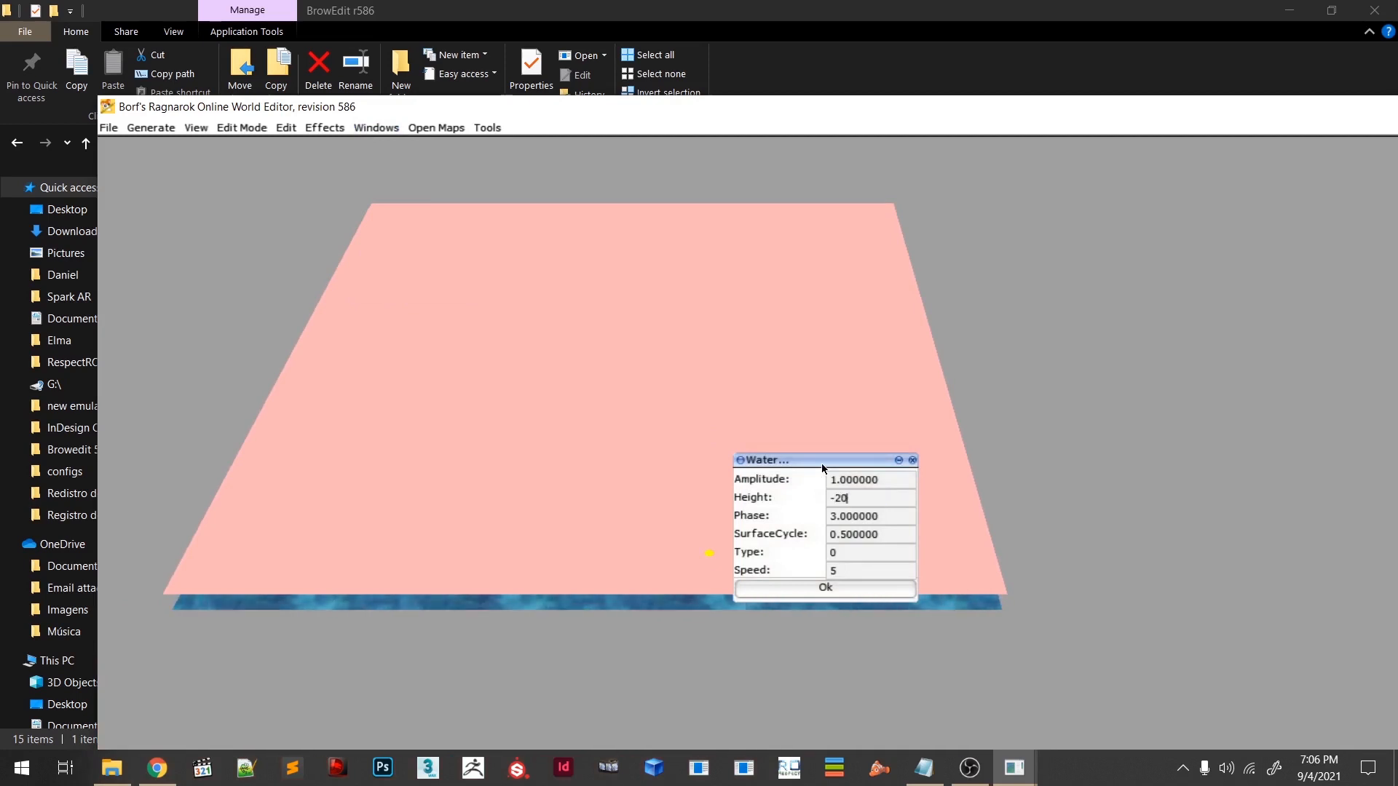
click(801, 588)
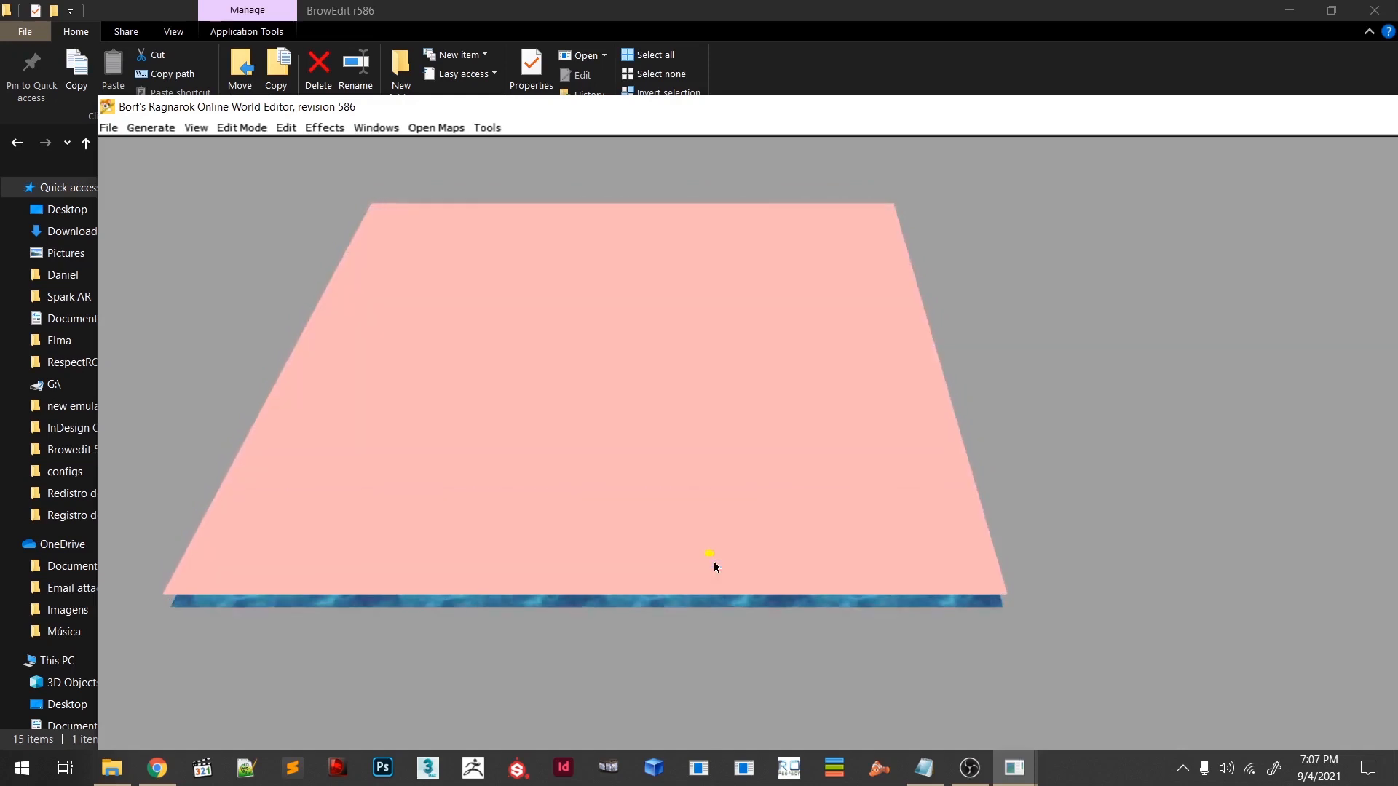
- Save the map as ro_room in the Desktop's Custom map folder with quadtree information added, and close the map editor
right_drag(600, 460, 641, 514)
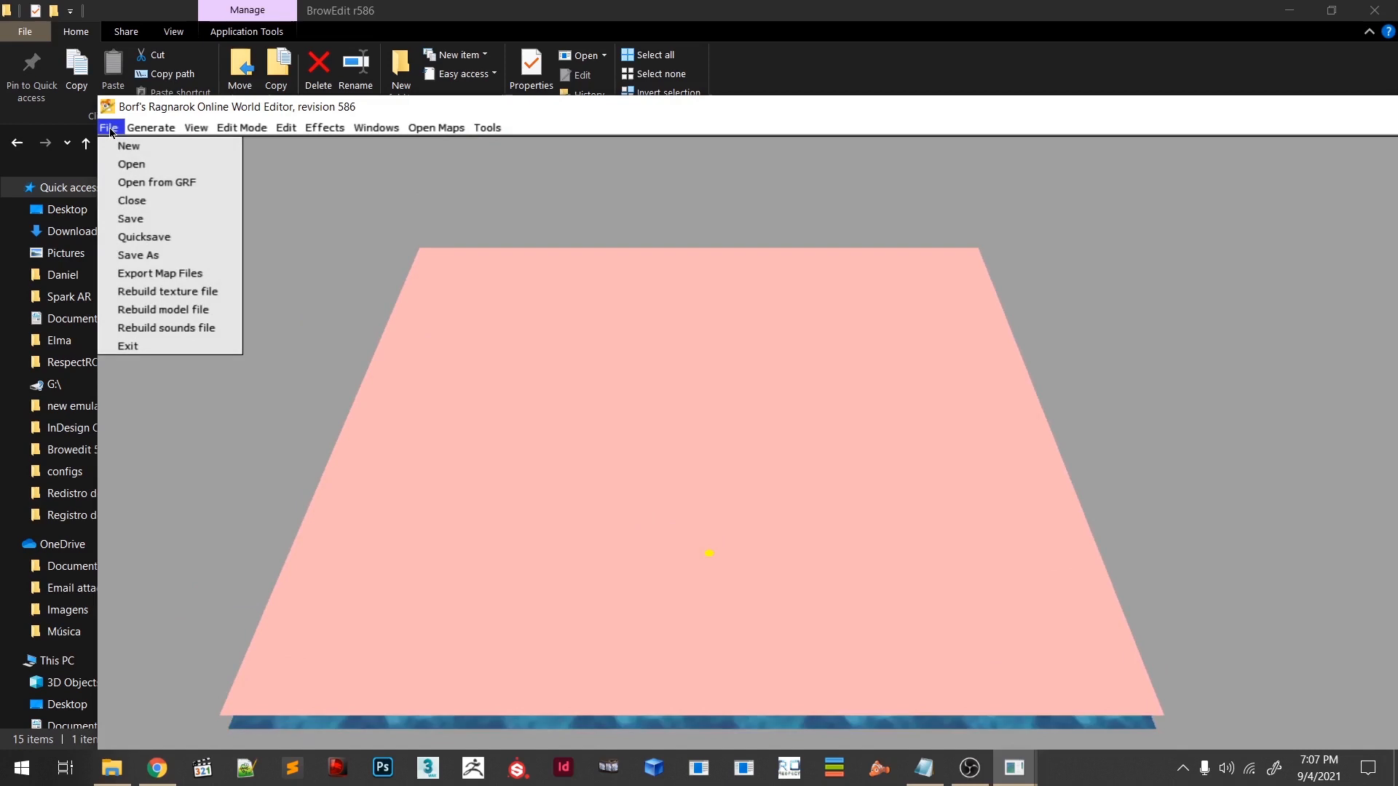
click(138, 254)
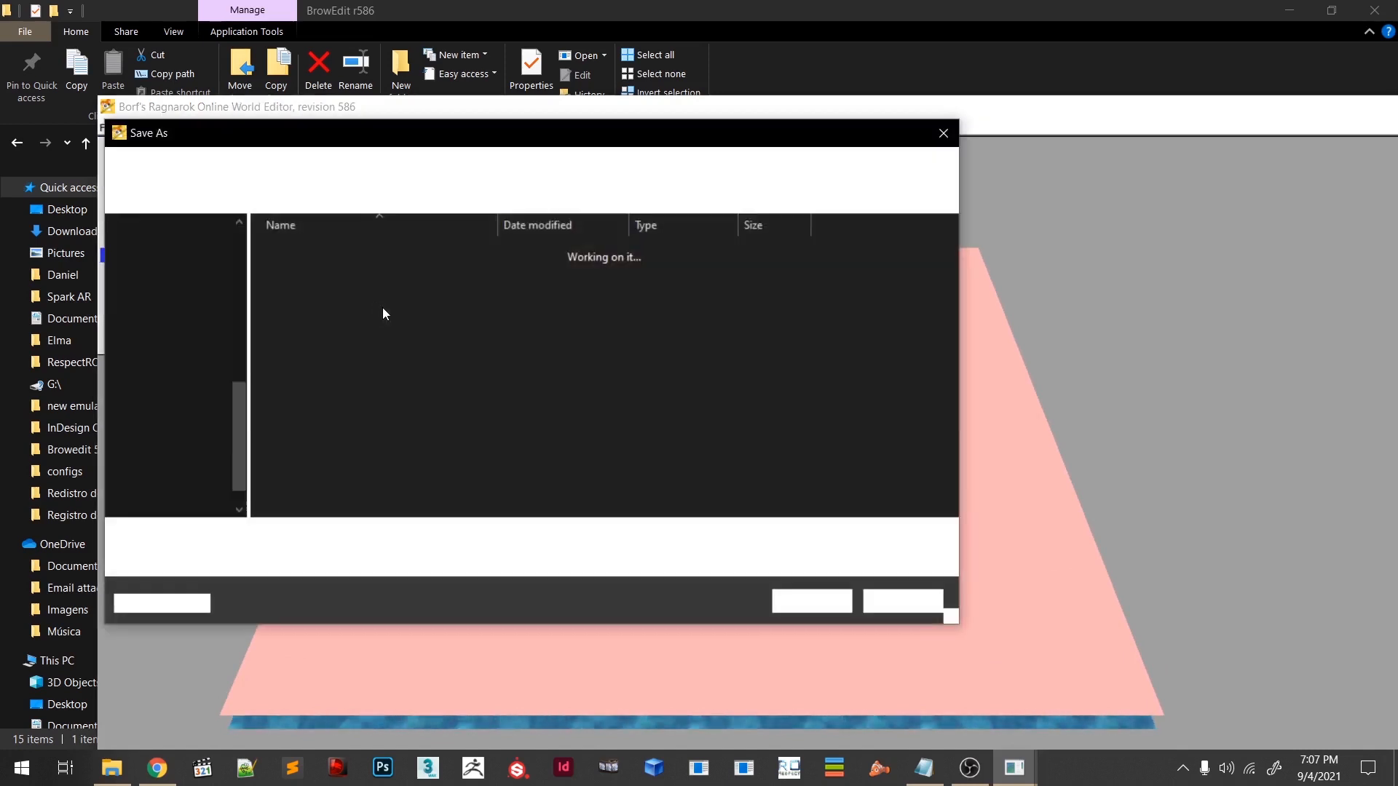
scroll(134, 280, up, 5)
scroll(133, 280, up, 3)
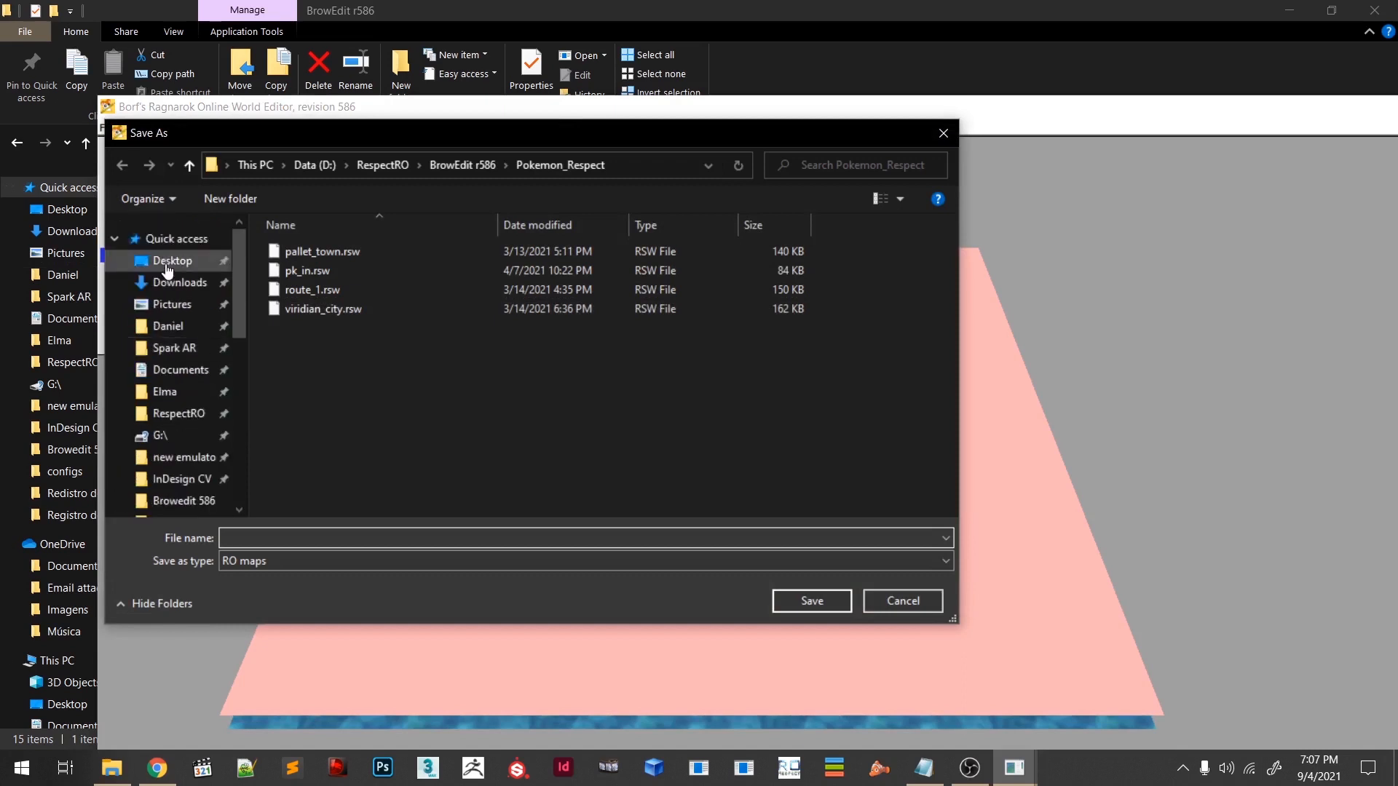
click(172, 261)
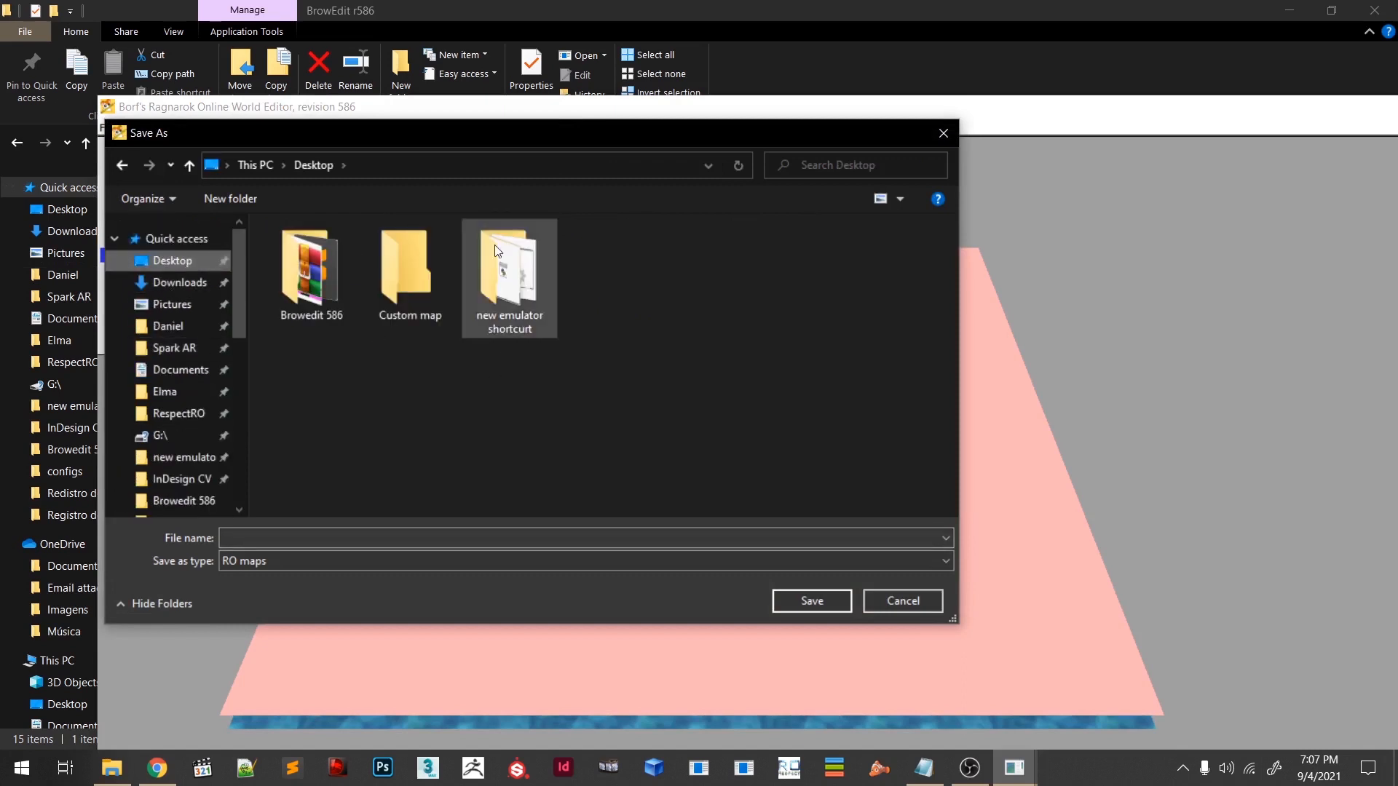
double_click(433, 246)
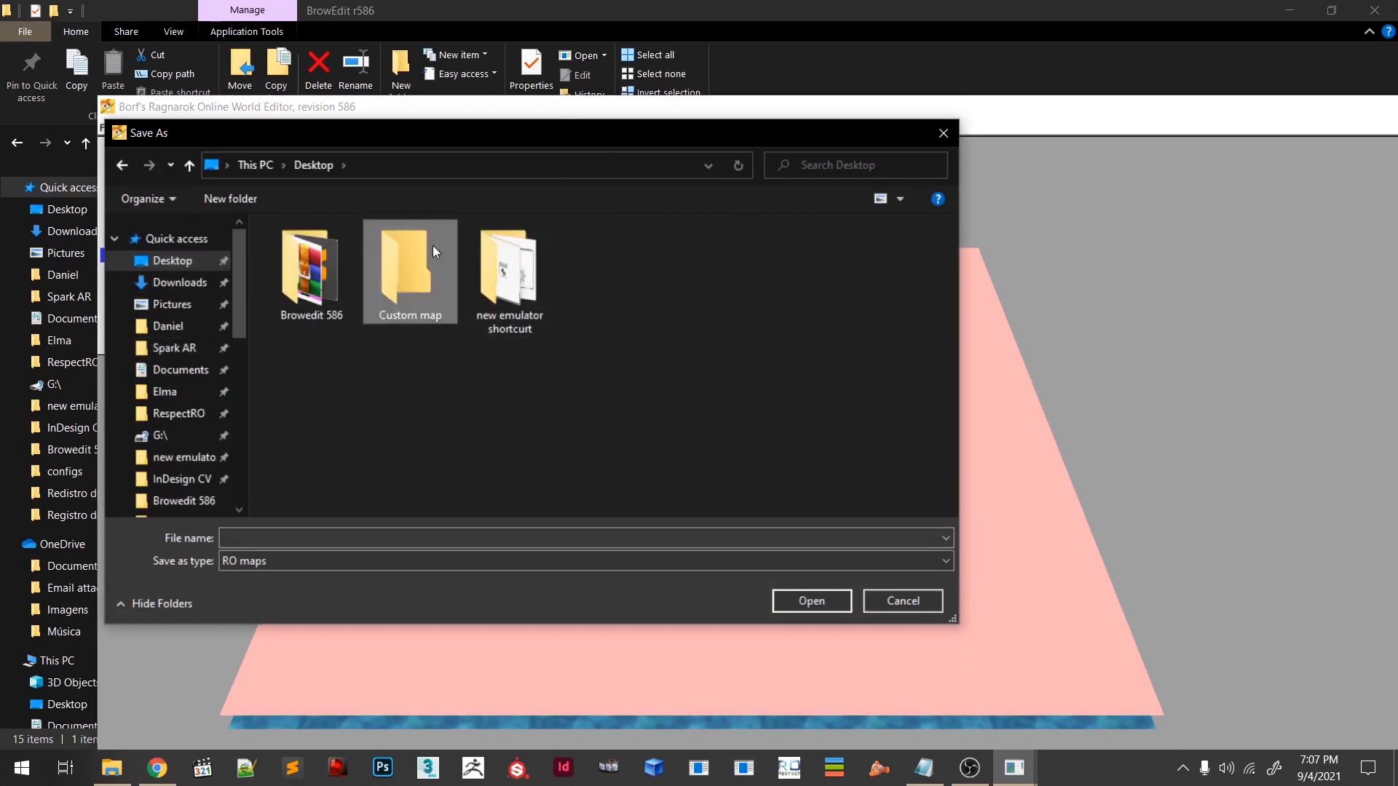
click(325, 542)
text(ro)
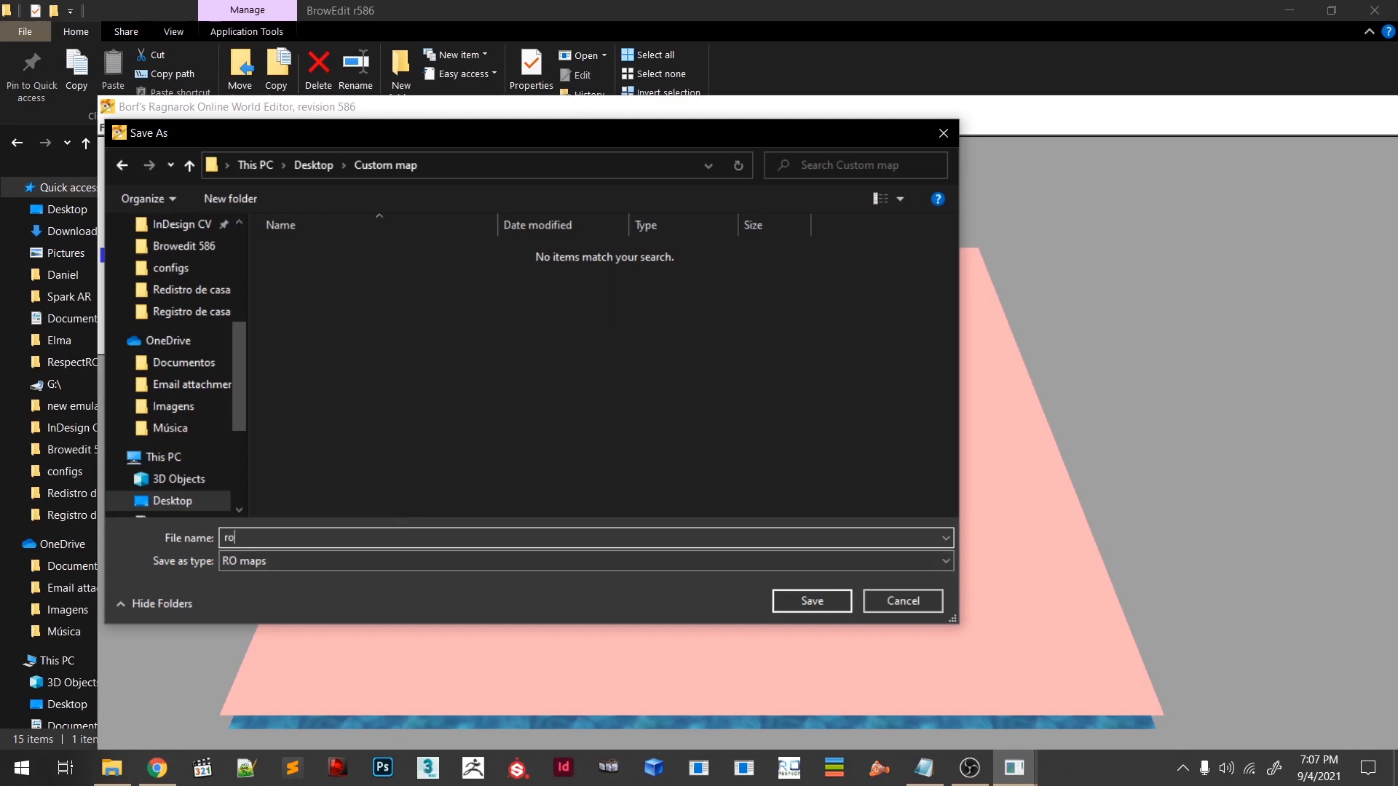
text(_room)
click(797, 599)
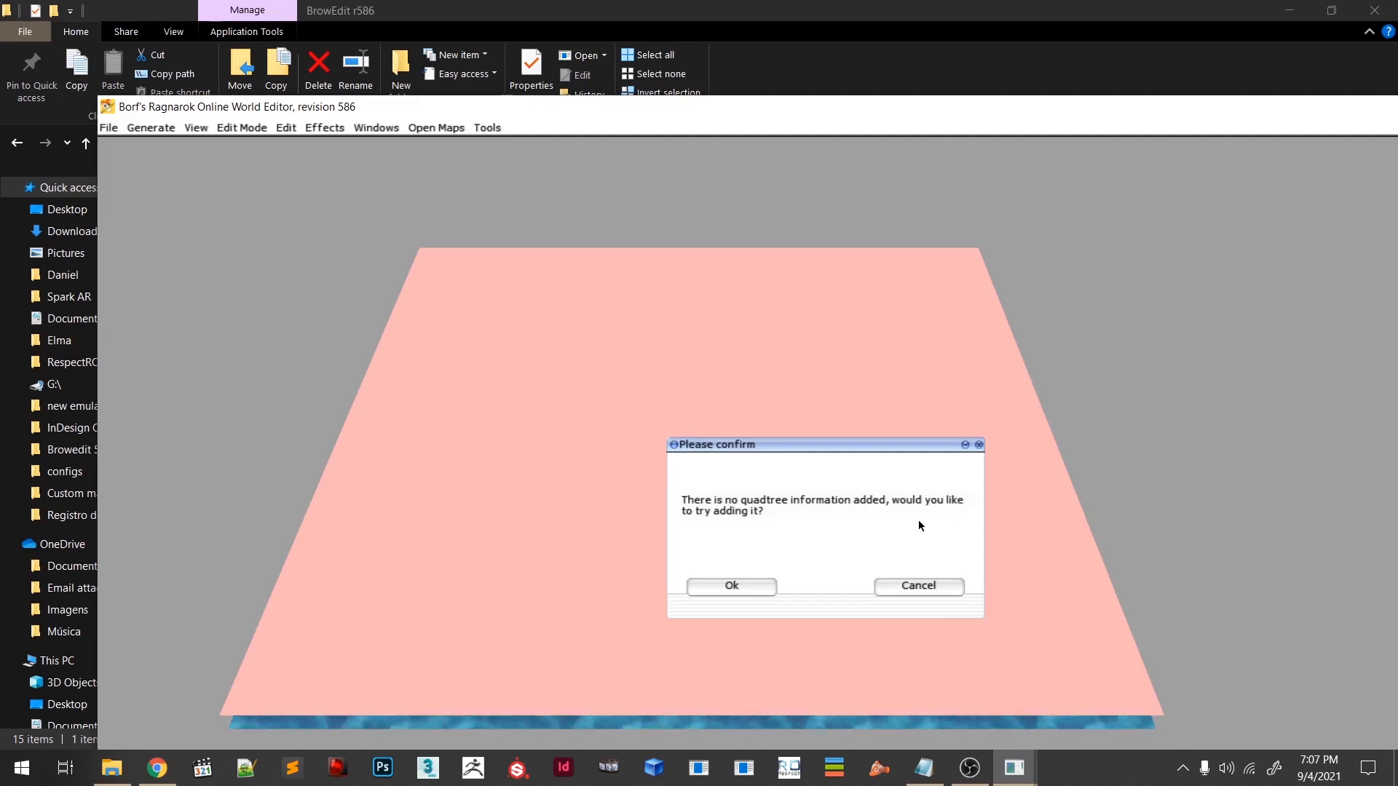
click(746, 586)
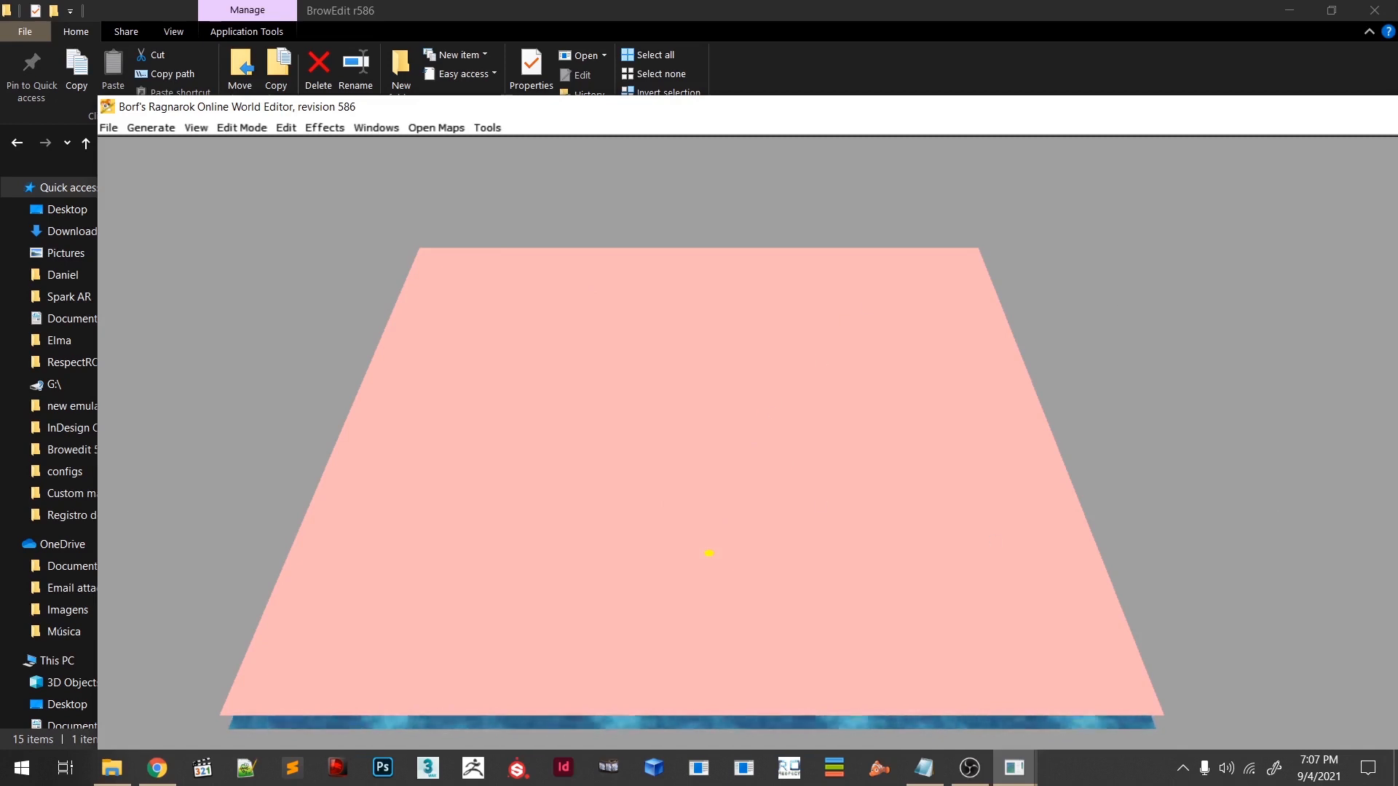
key(alt+F4)
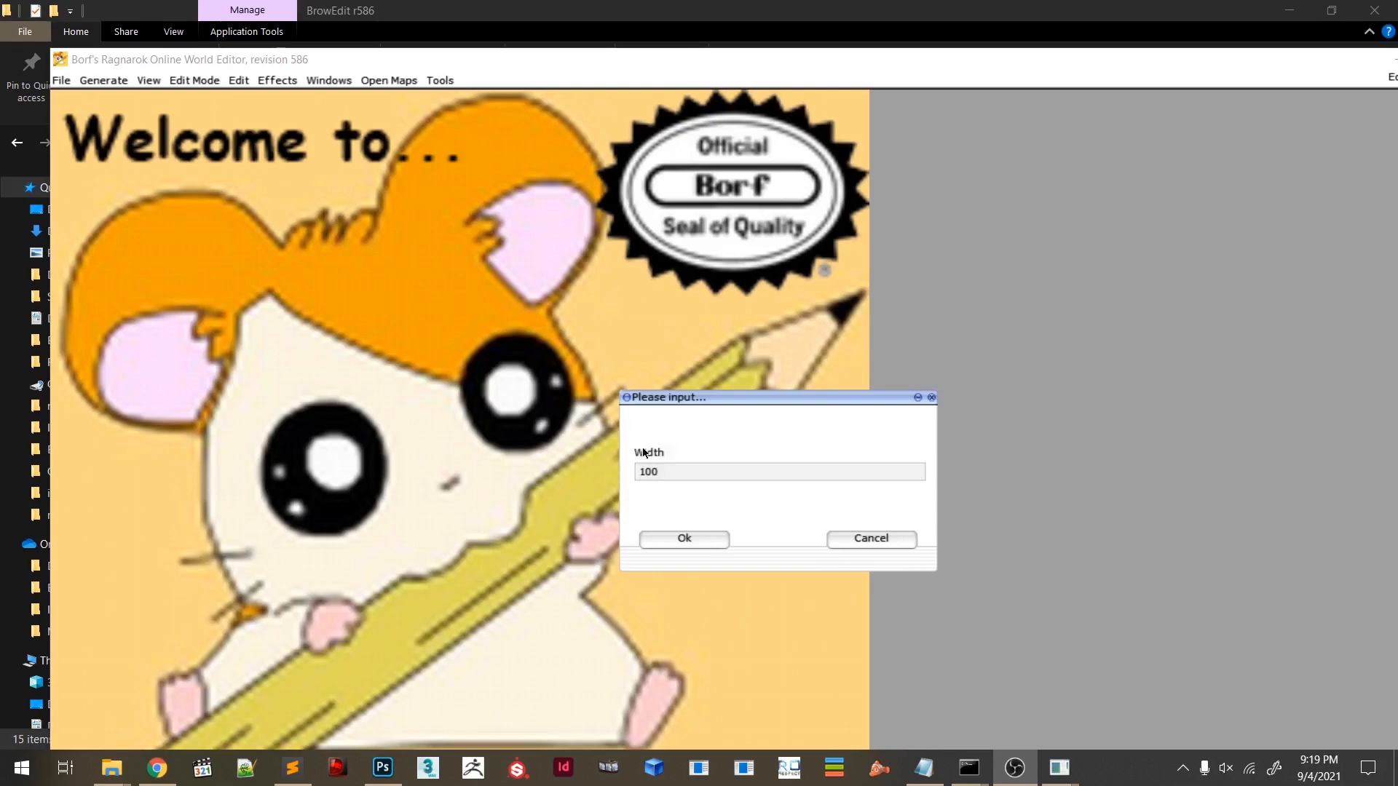
- Try 20, 34, 48, 50 and 60 in turn as the width of a new map
drag(649, 473, 690, 477)
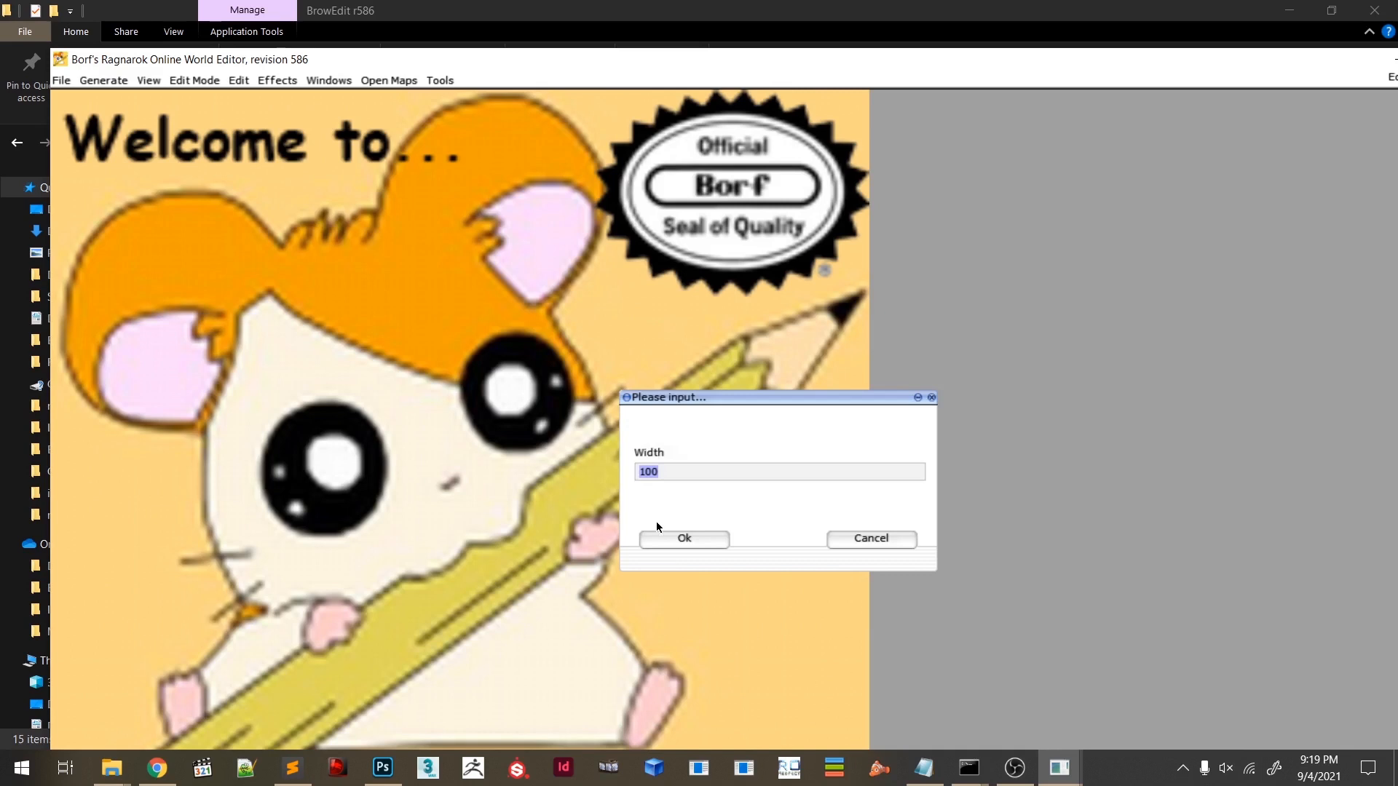
text(20)
key(BackSpace)
key(BackSpace)
text(34)
key(BackSpace)
key(BackSpace)
text(48)
key(BackSpace)
key(BackSpace)
text(50)
key(BackSpace)
text(5)
key(BackSpace)
text(5)
key(BackSpace)
key(BackSpace)
text(60)
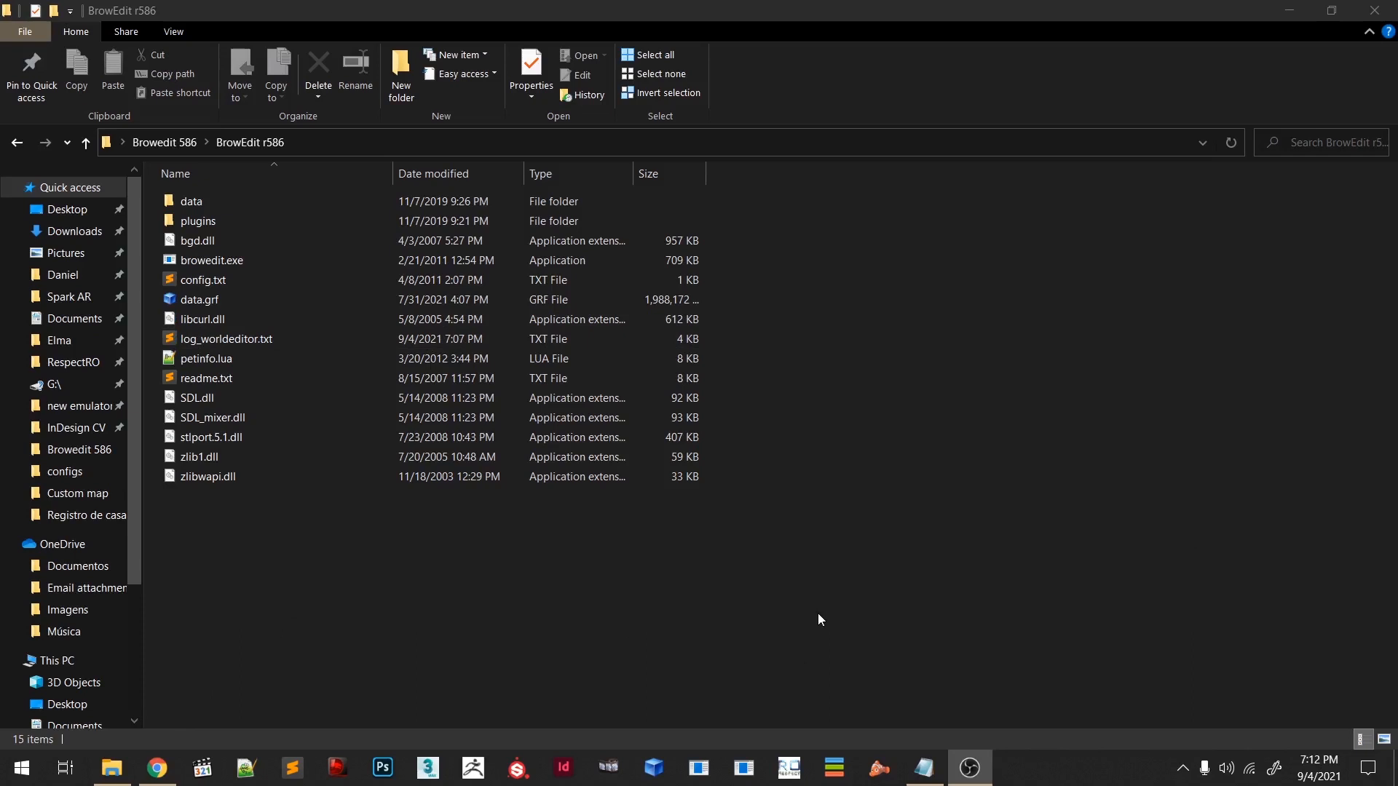
- Switch to Chrome and open a new tab
click(158, 775)
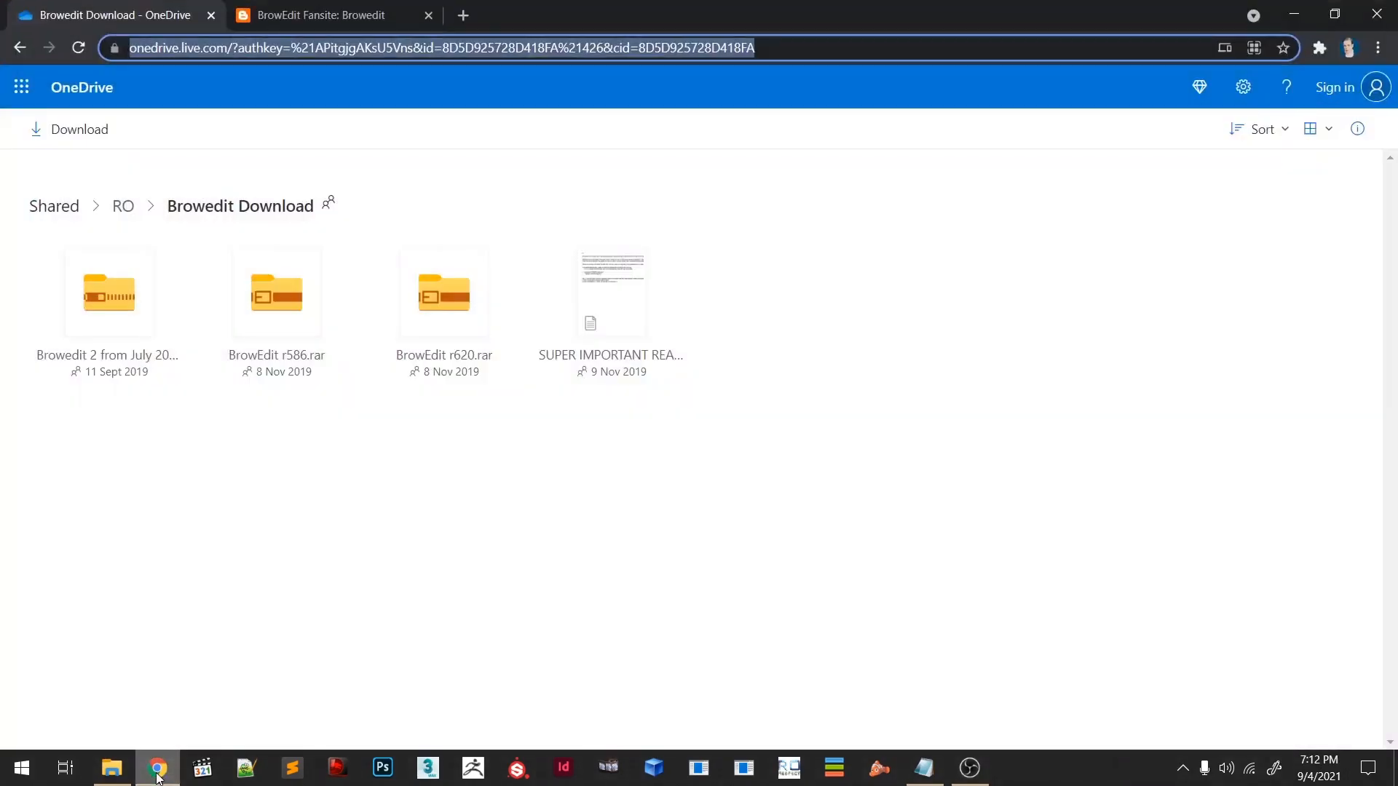
click(463, 16)
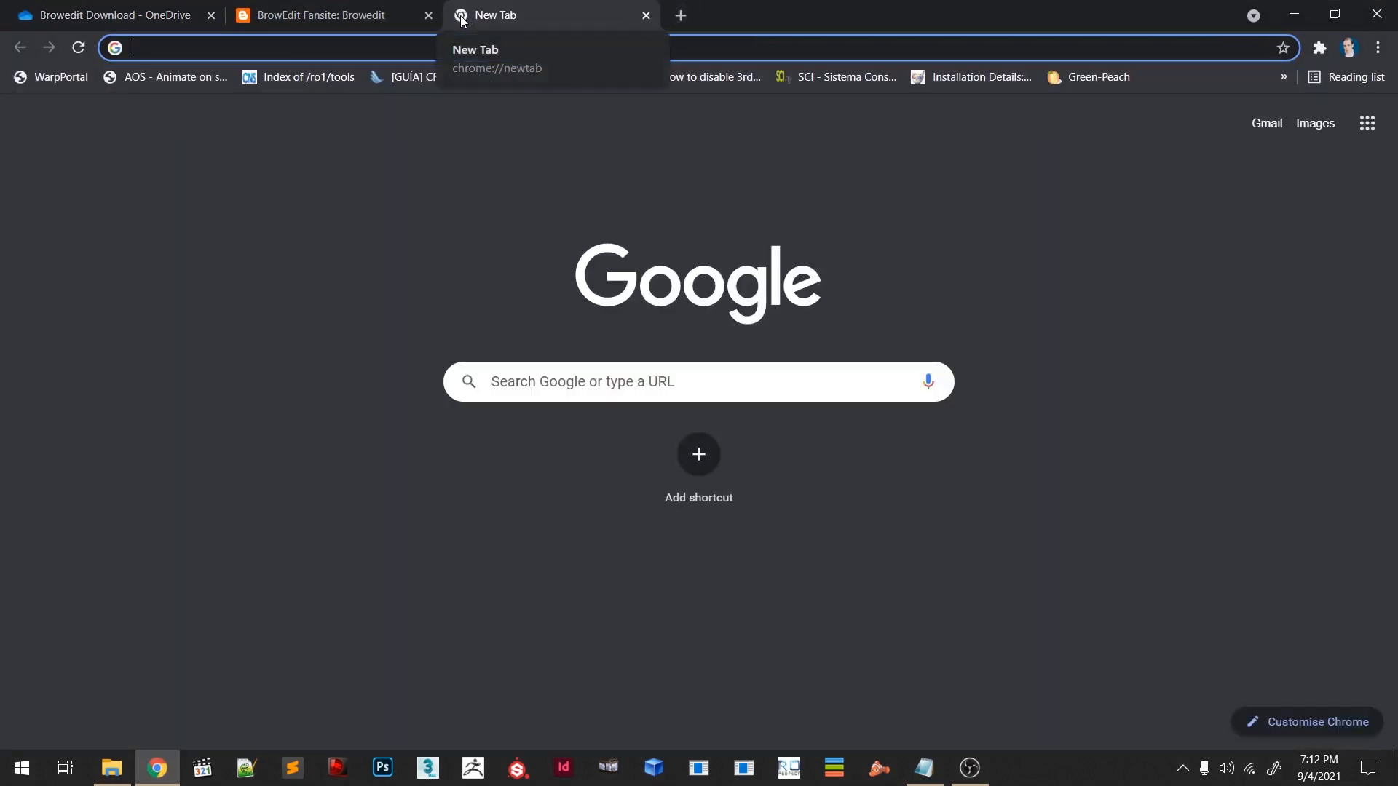
text(tile)
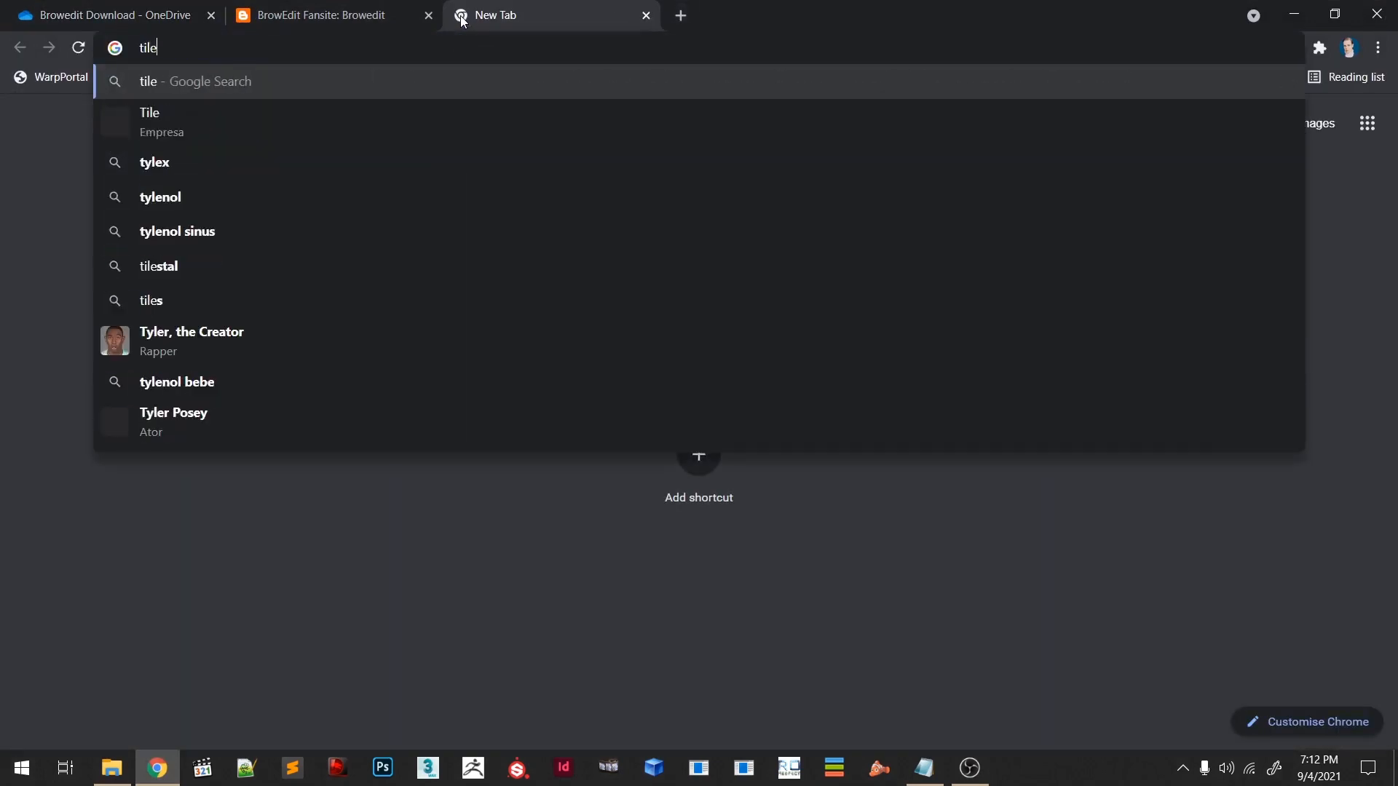
text( te)
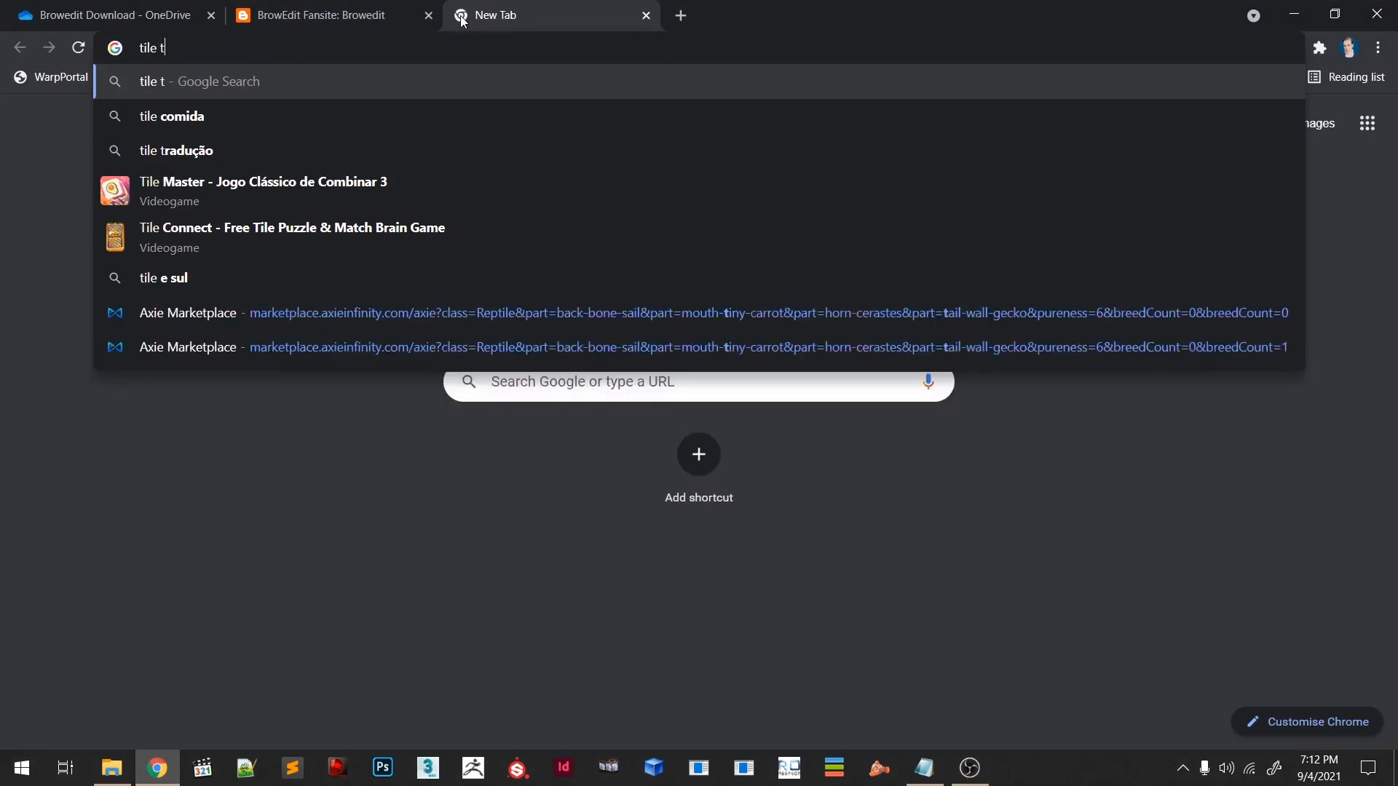
key(BackSpace)
key(BackSpace)
key(BackSpace)
key(BackSpace)
key(BackSpace)
key(BackSpace)
key(BackSpace)
text(rexture)
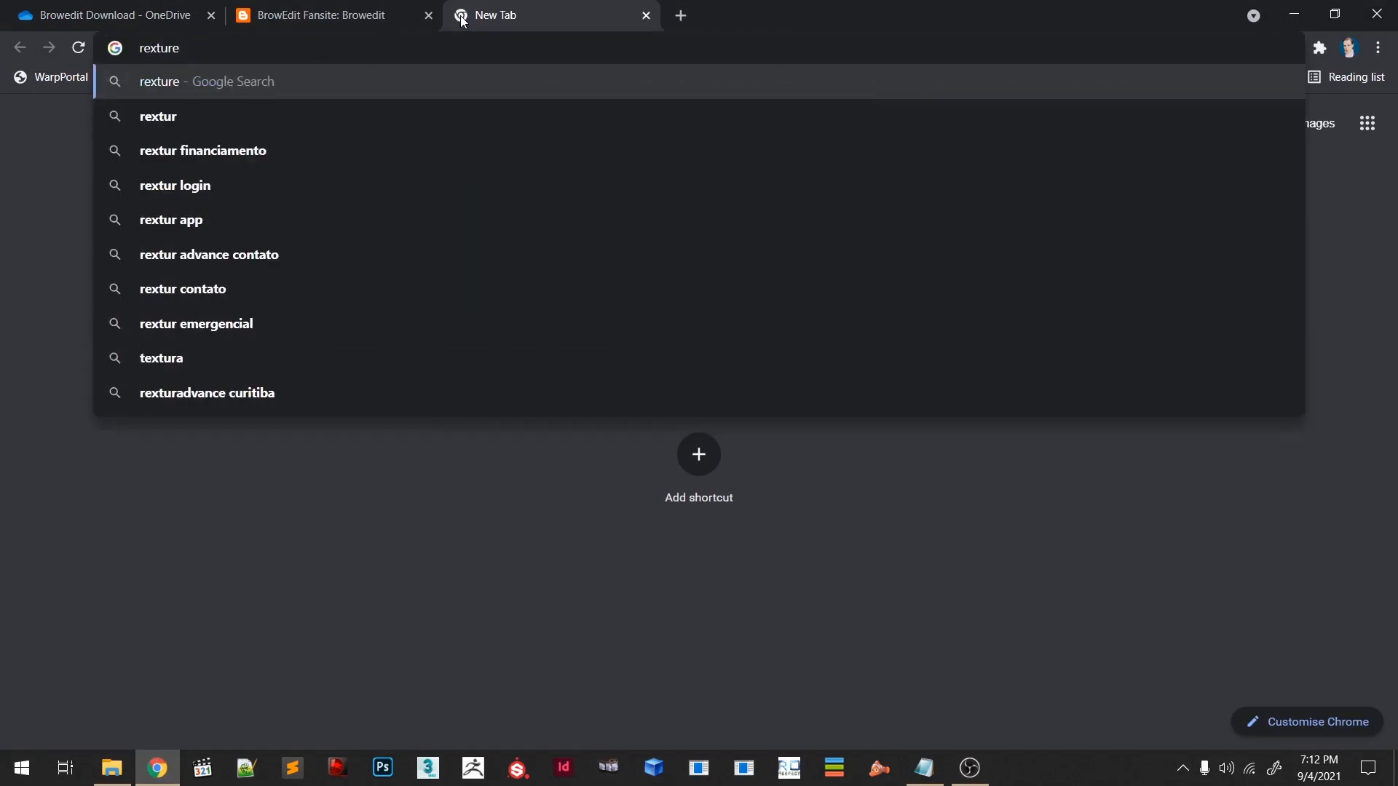
key(BackSpace)
key(BackSpace)
key(BackSpace)
key(BackSpace)
key(BackSpace)
key(BackSpace)
key(BackSpace)
key(BackSpace)
- Search Google for "texture tile game pinterest" and show the image results
text(texture tile game )
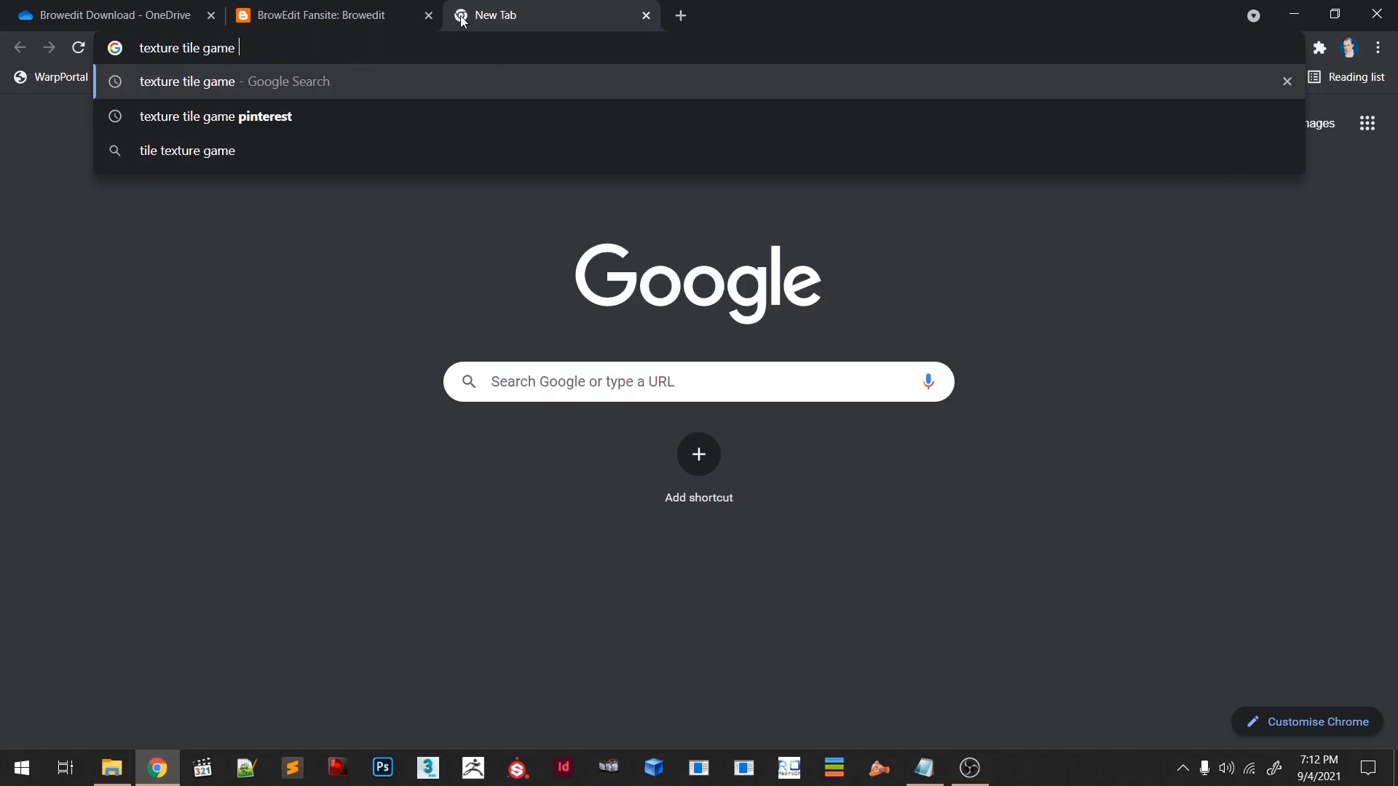
text(pinterest)
key(Return)
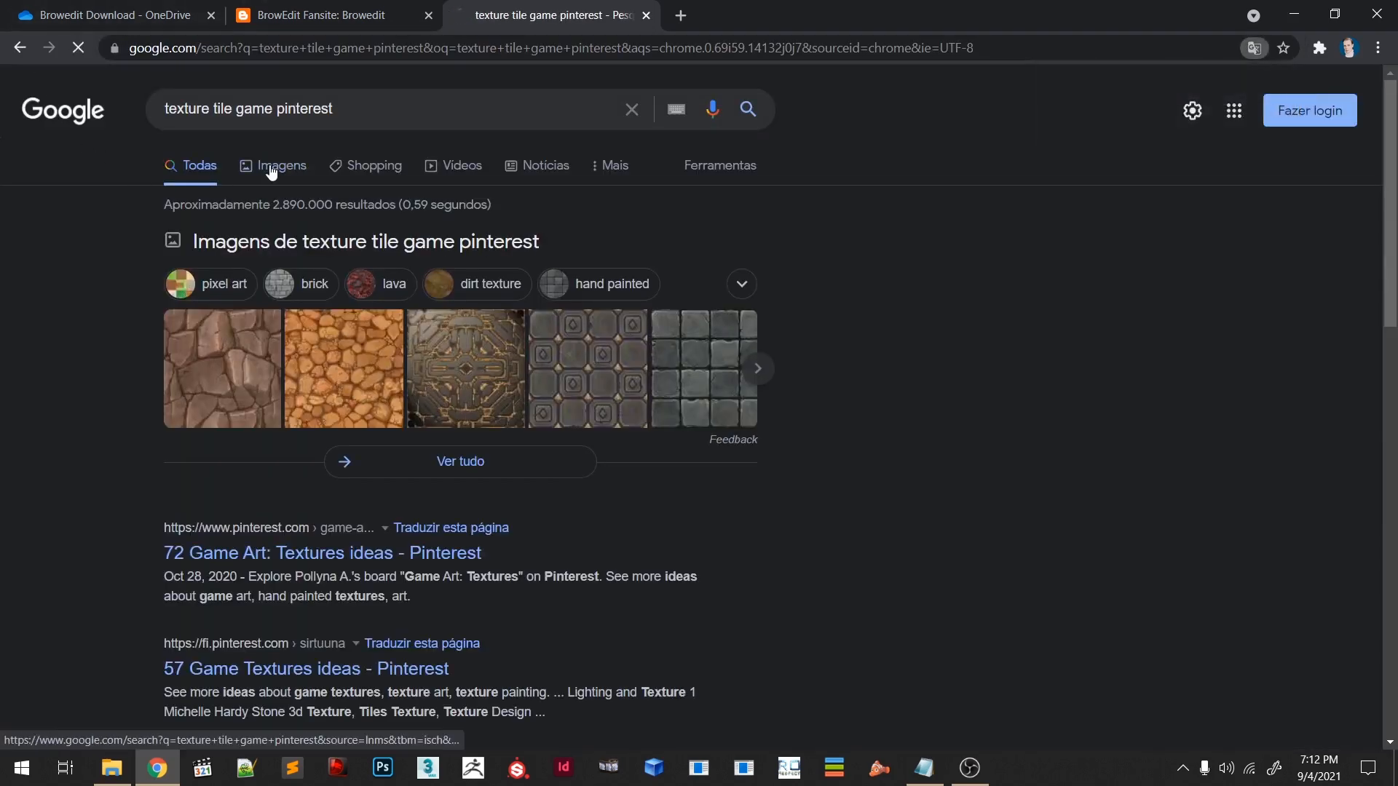
click(278, 167)
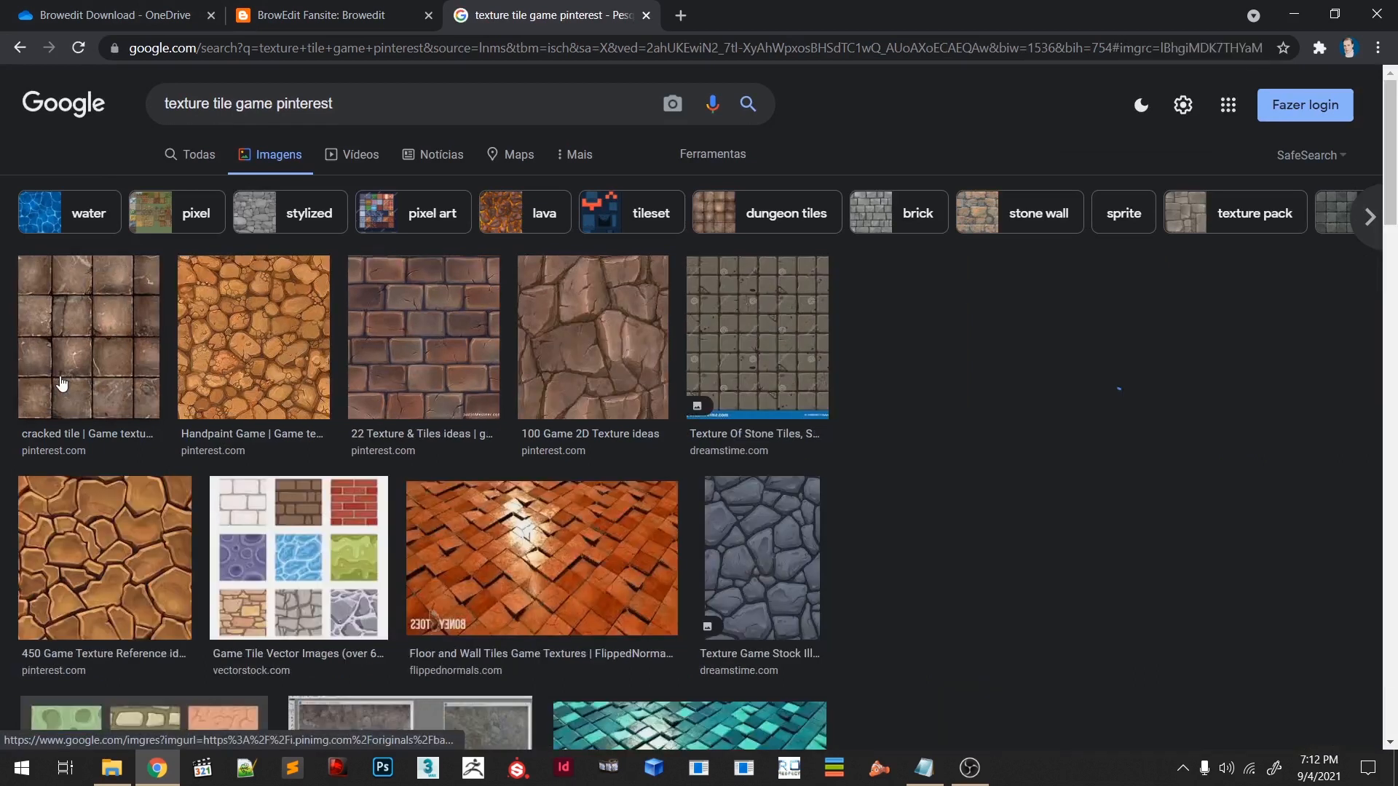
- Find the related texture with nine coloured stone tiles, starting from the cracked tile result, and save it to the desktop
click(58, 384)
scroll(1093, 481, down, 3)
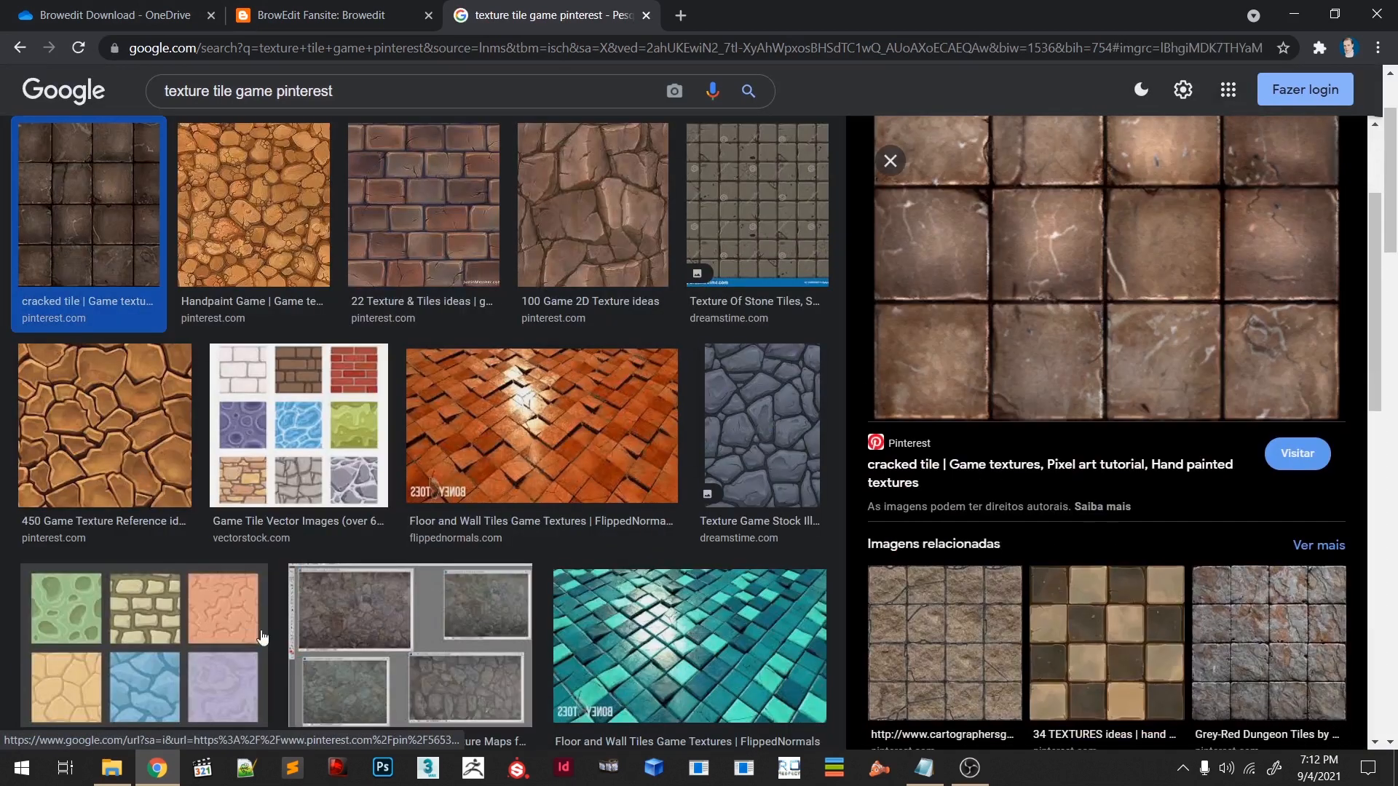
scroll(1132, 510, down, 1)
click(923, 668)
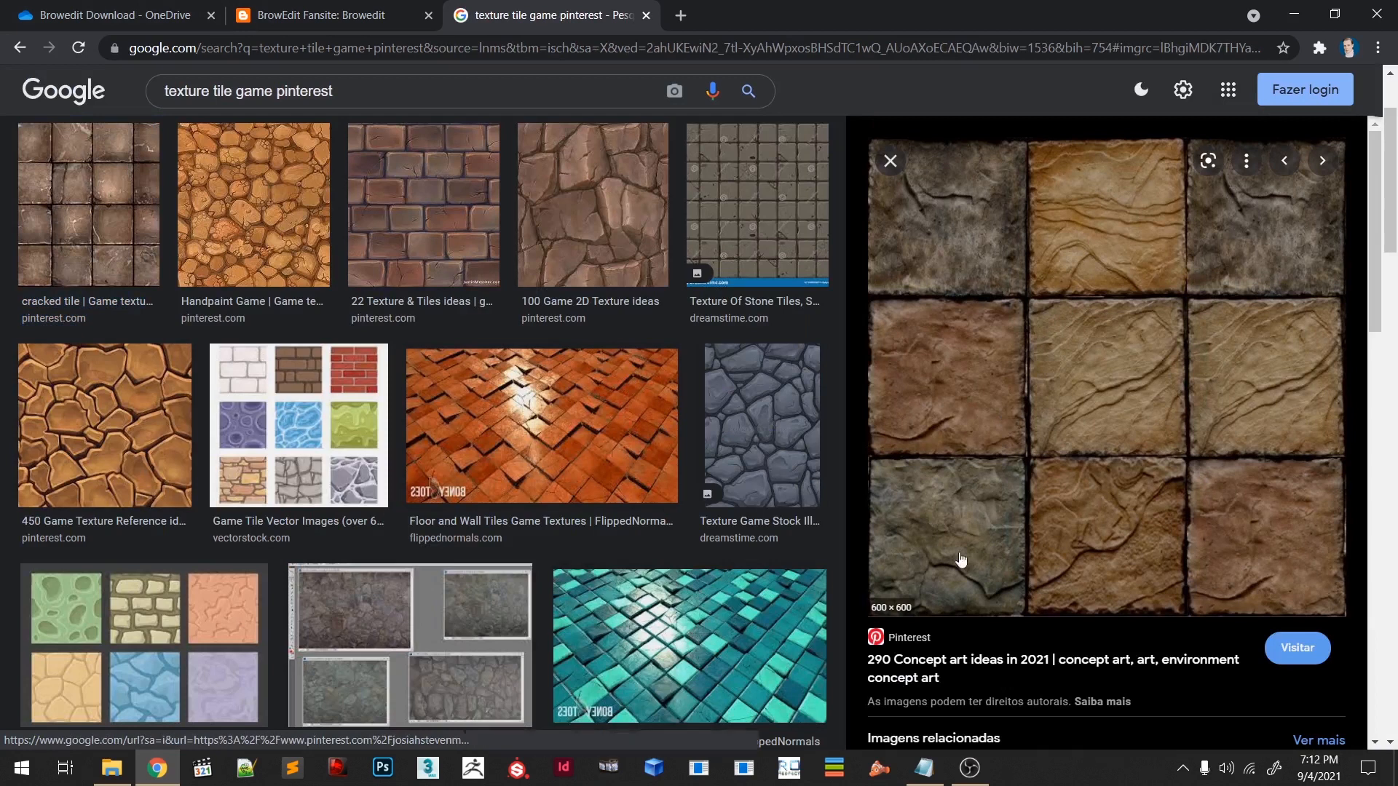
scroll(1125, 397, down, 3)
scroll(1120, 326, up, 3)
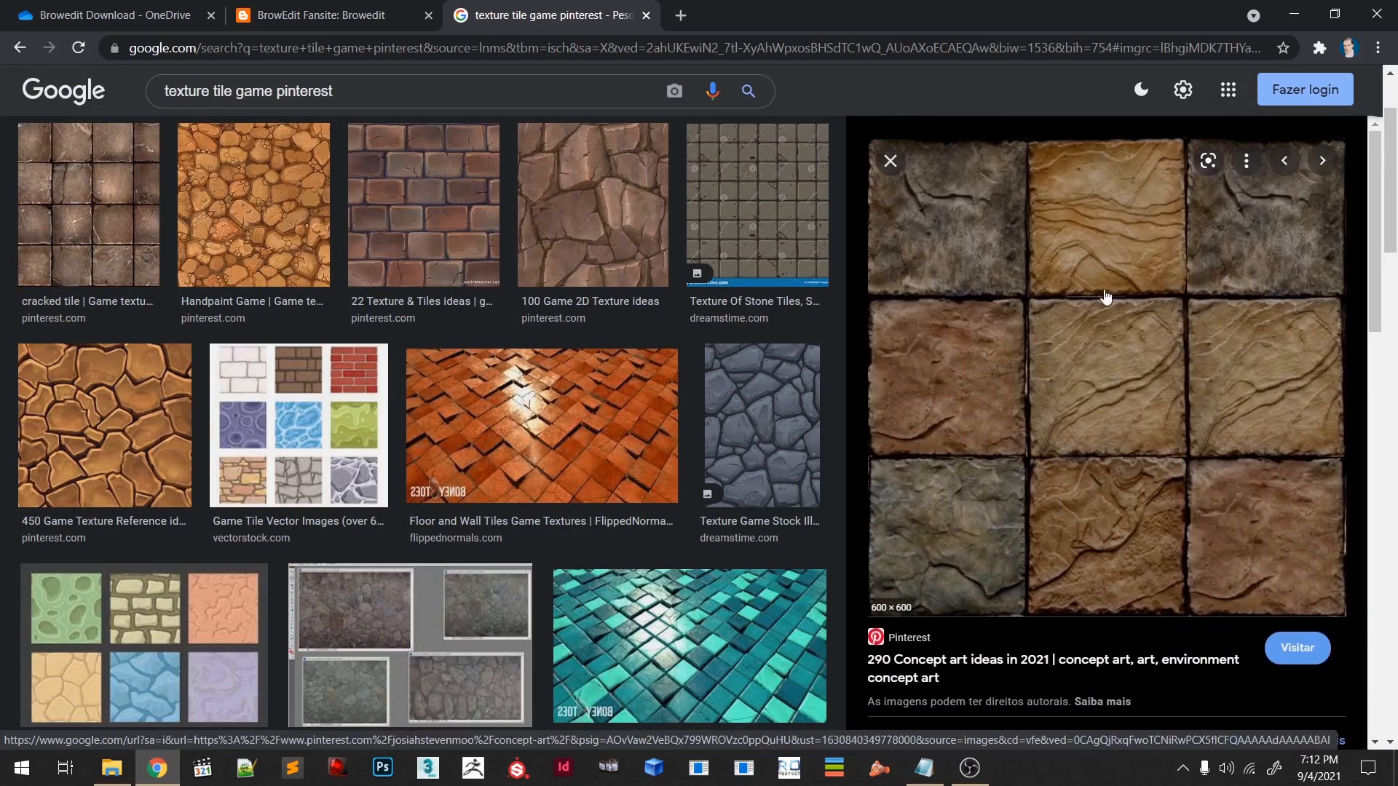
drag(1061, 313, 979, 552)
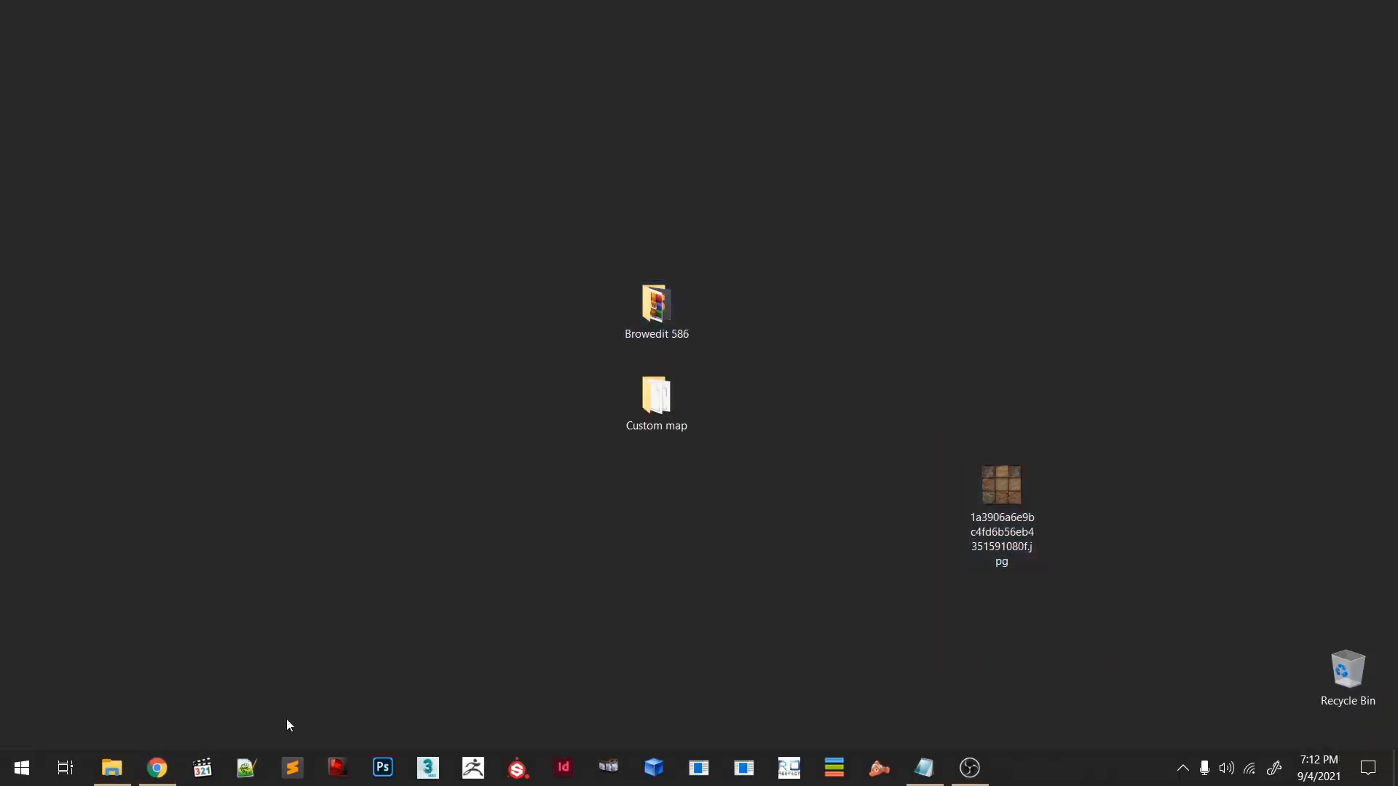
- Launch Photoshop and open the downloaded stone tile image from the desktop in it
click(383, 767)
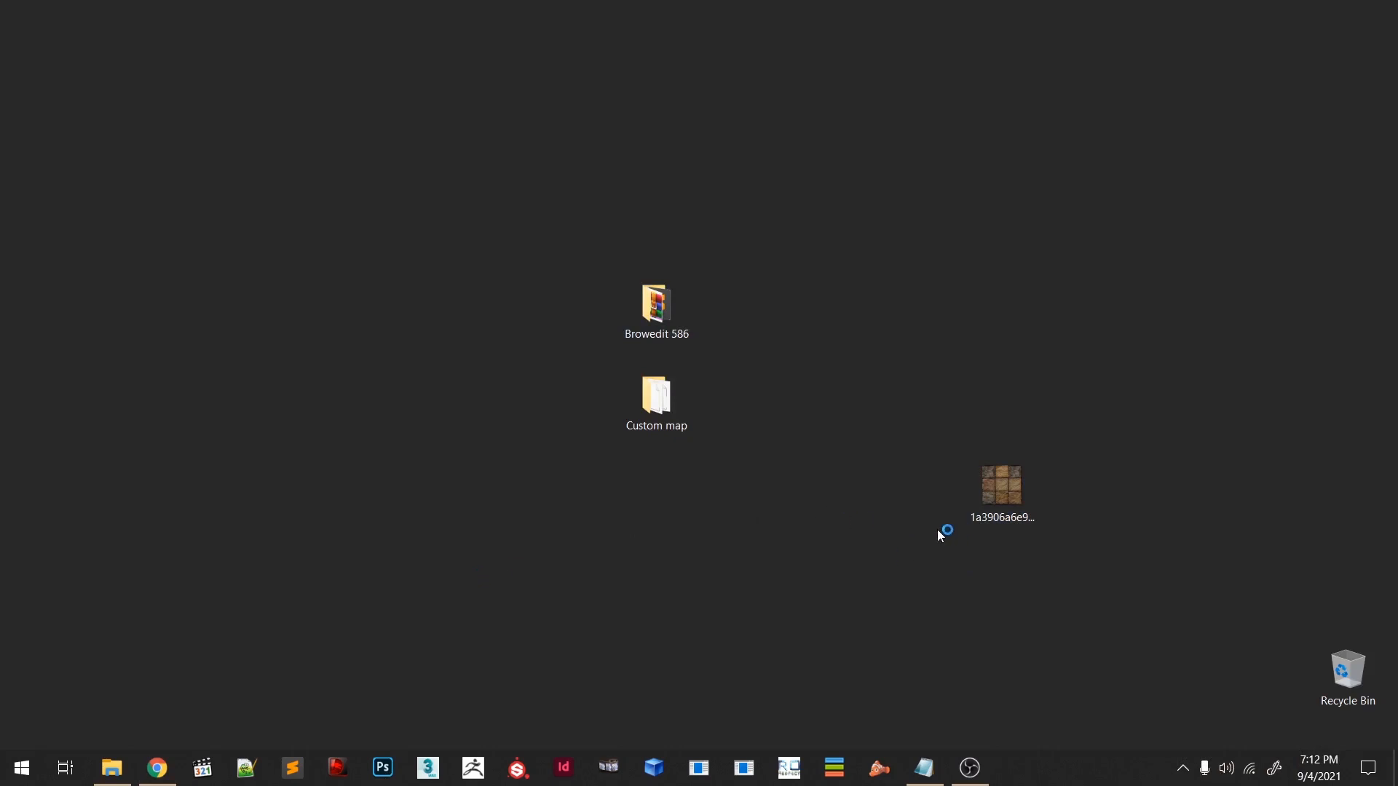
click(870, 462)
click(383, 767)
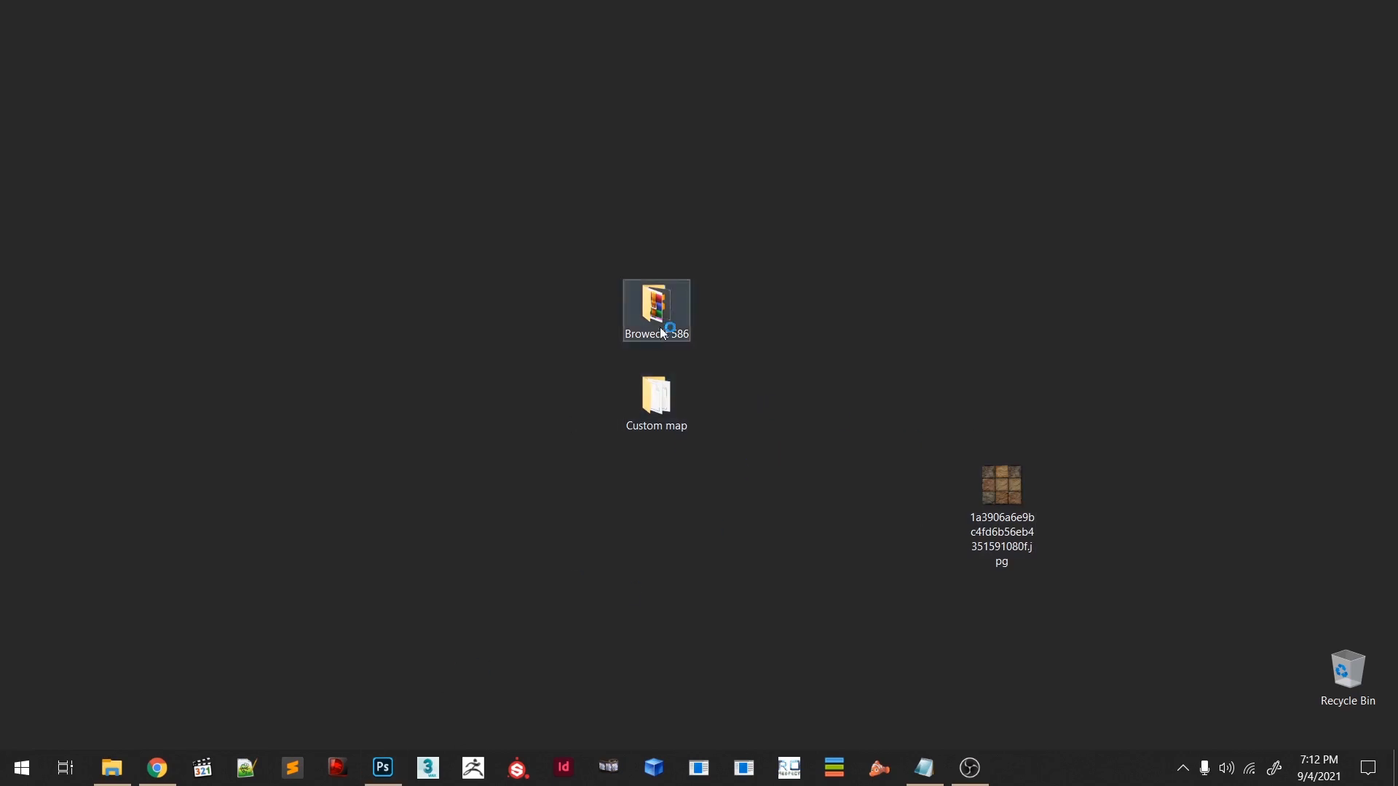
drag(993, 478, 619, 555)
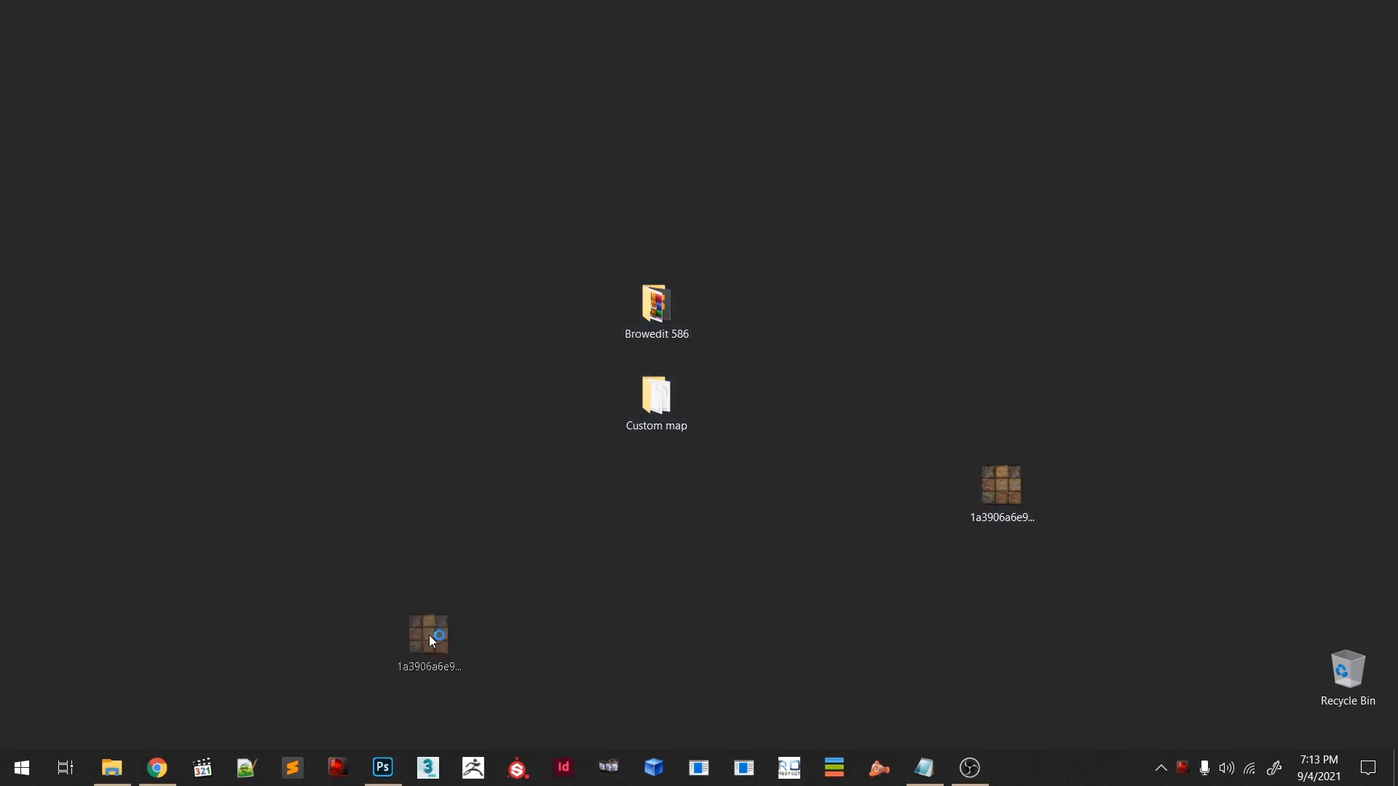
drag(429, 635, 594, 451)
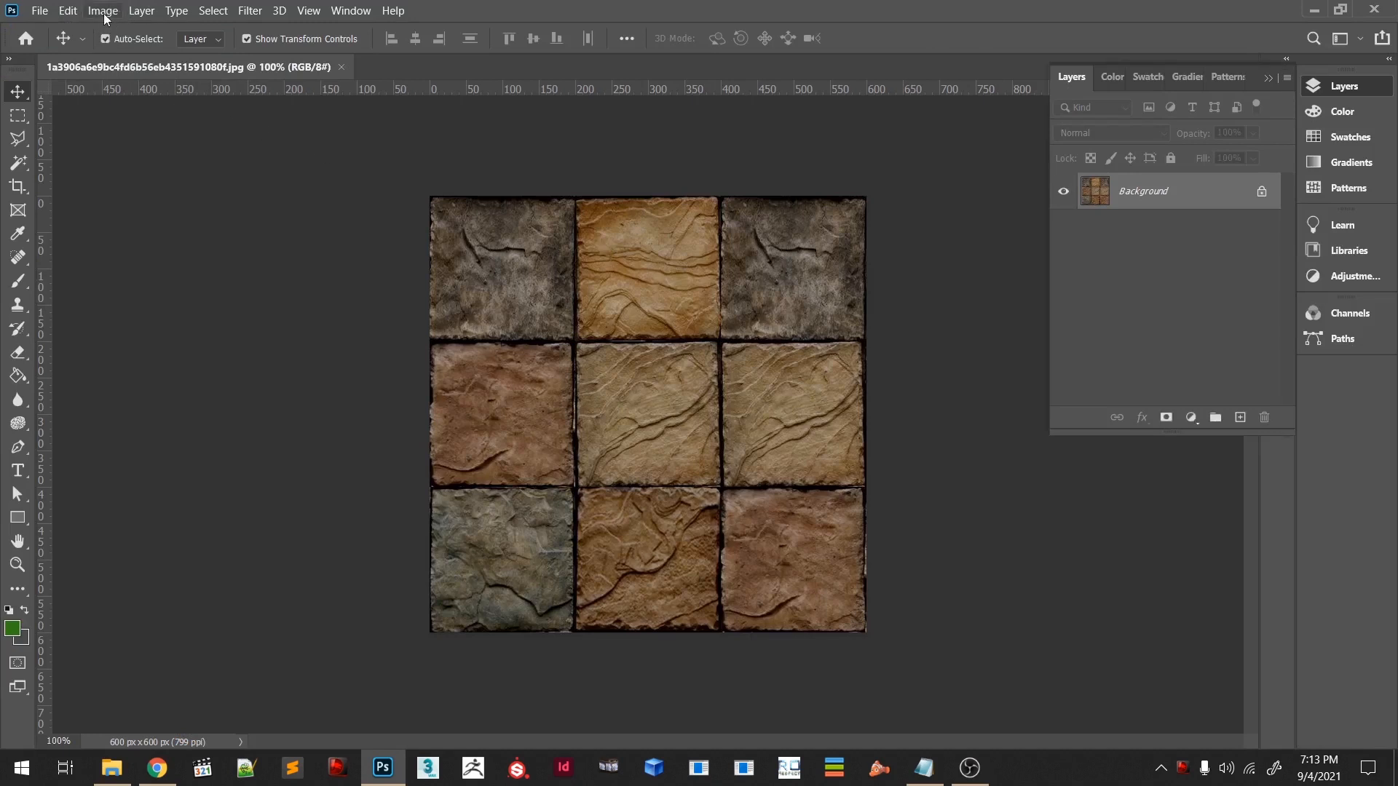
- Set the stone tile texture's width and height to 256 pixels in the Image Size settings
click(104, 12)
click(159, 137)
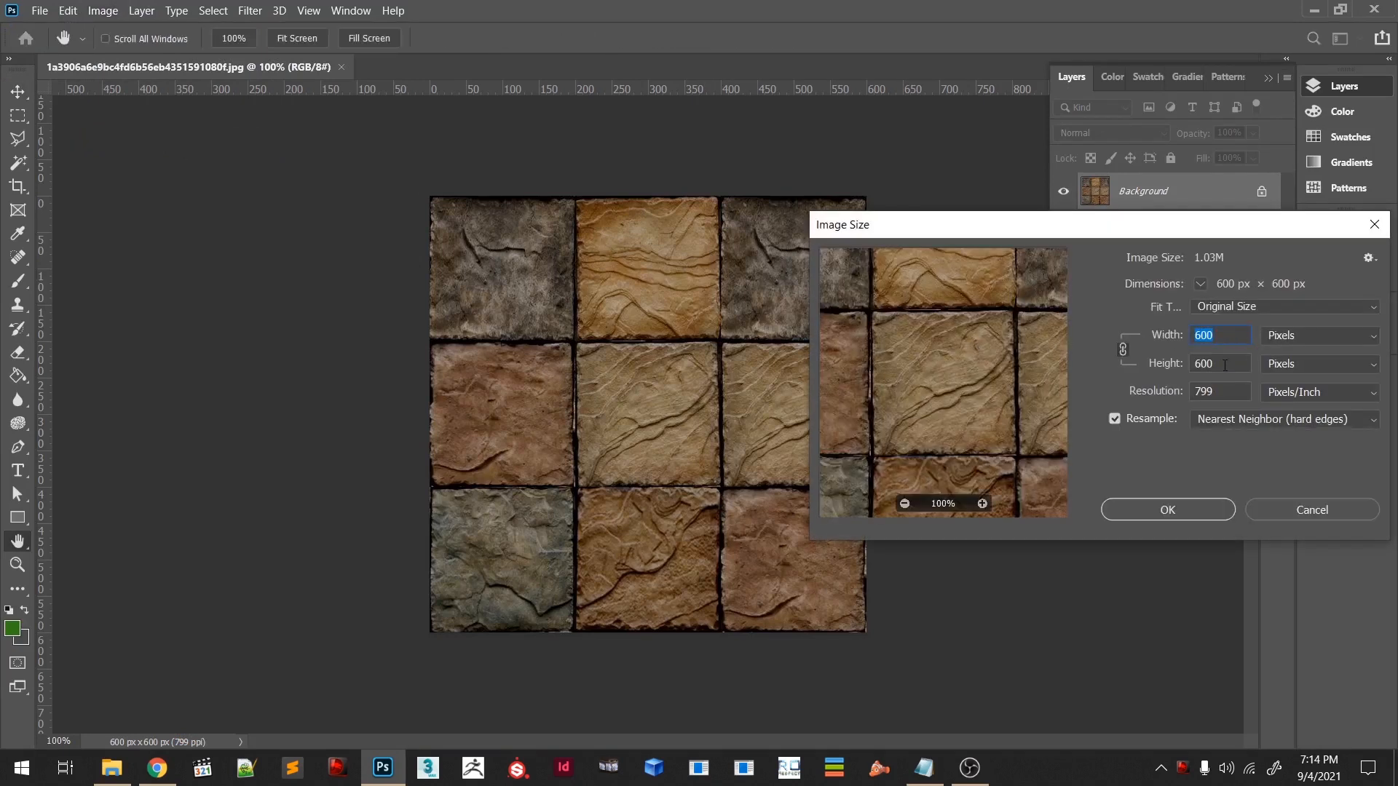
drag(1329, 226, 1136, 304)
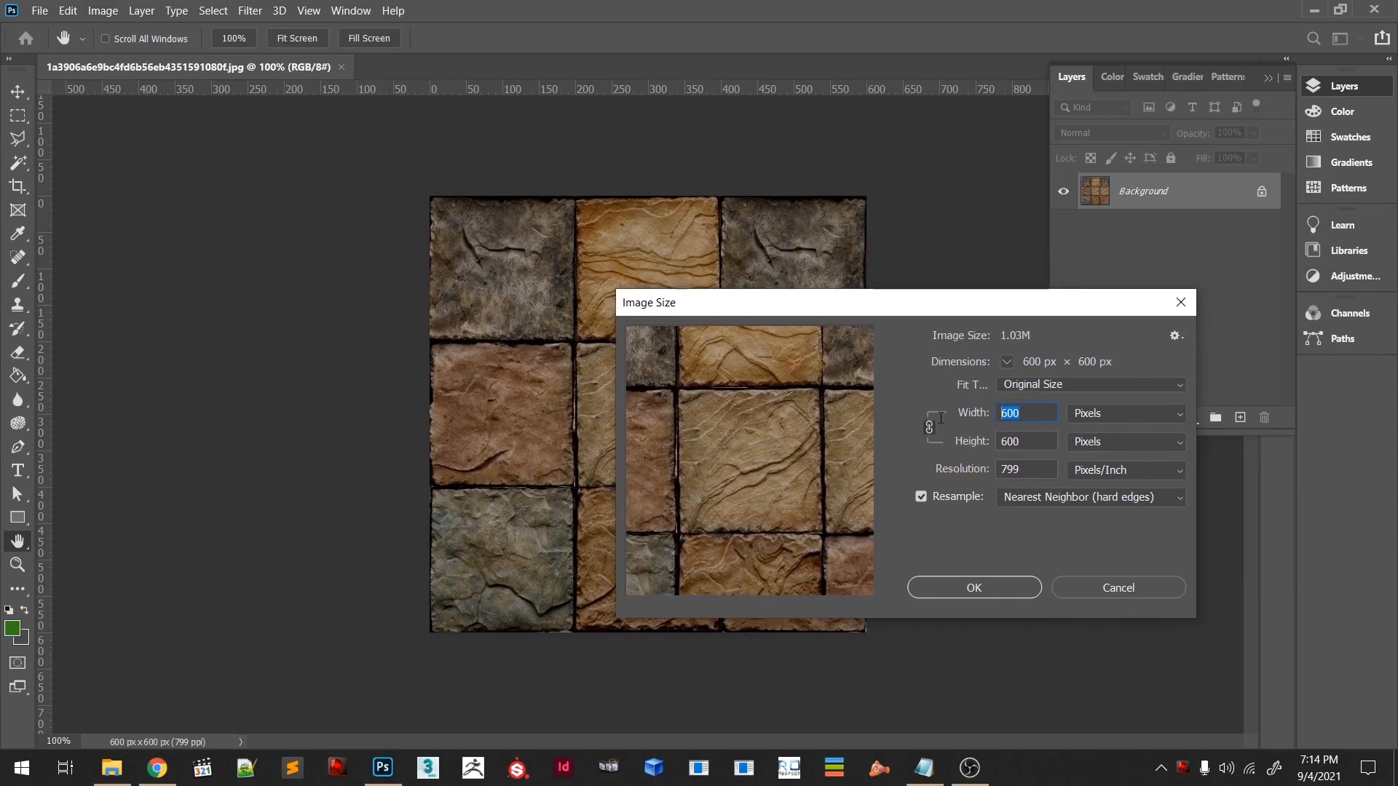
text(256)
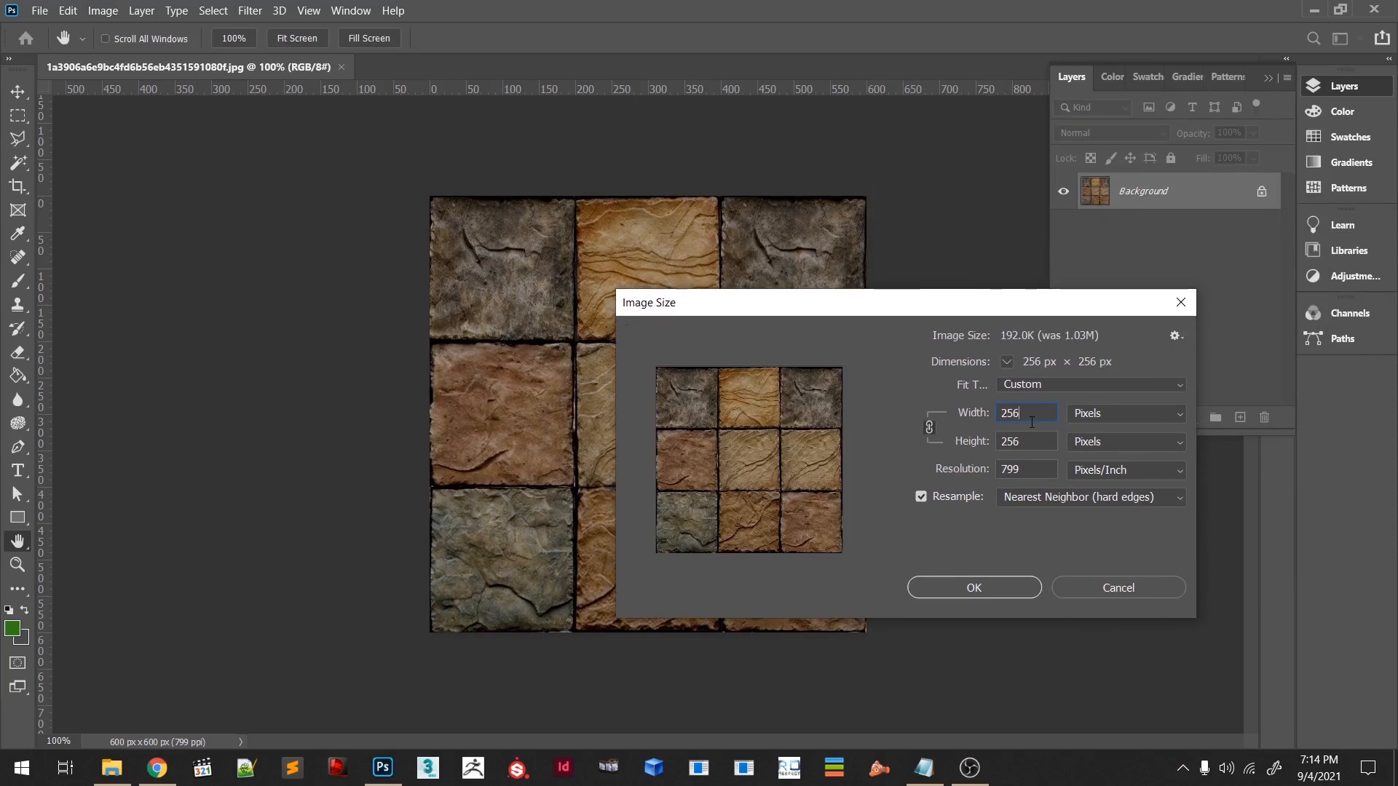
- Try doubling the texture's width to 512 pixels and doubling it again, and set it back to 256 pixels
text(*2)
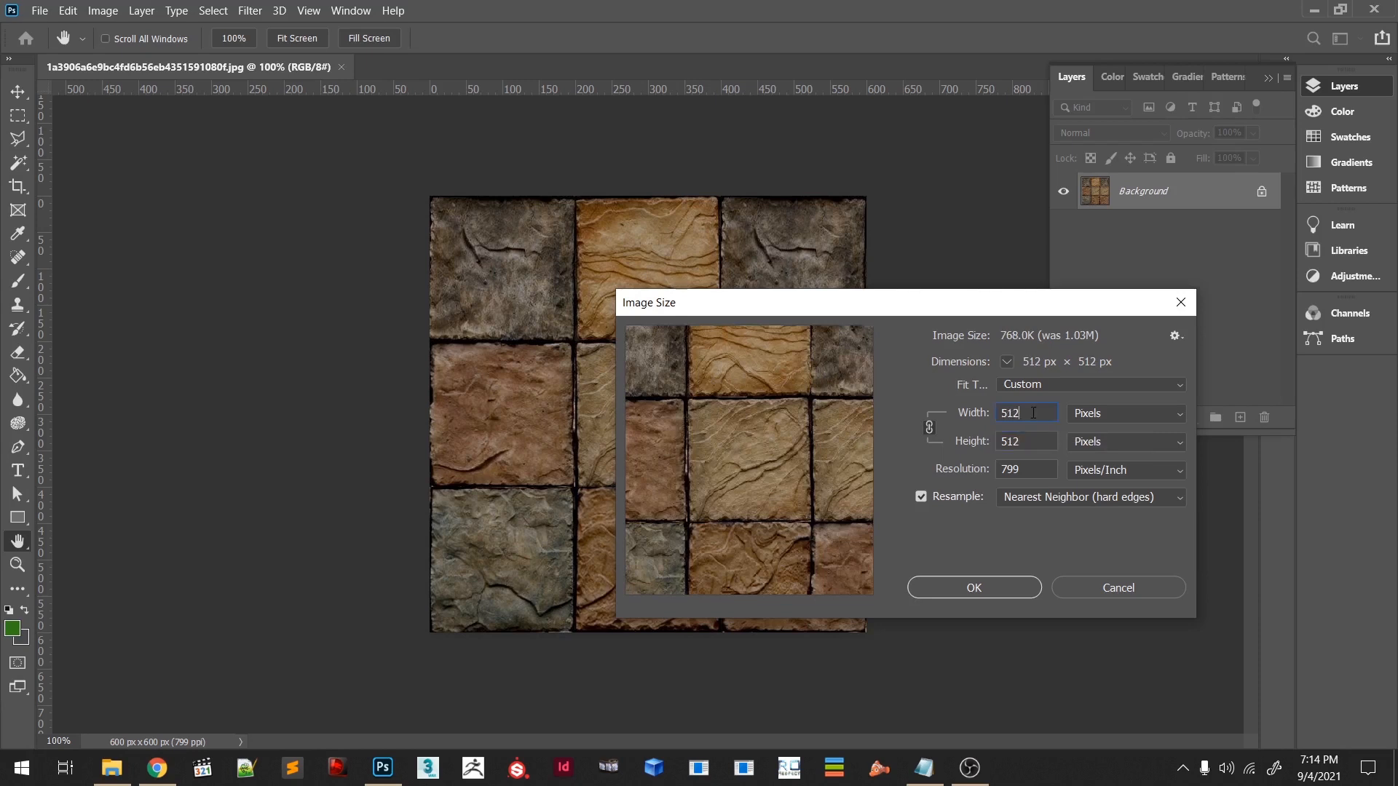
text(*2)
click(1027, 442)
drag(1028, 413, 979, 409)
text(256)
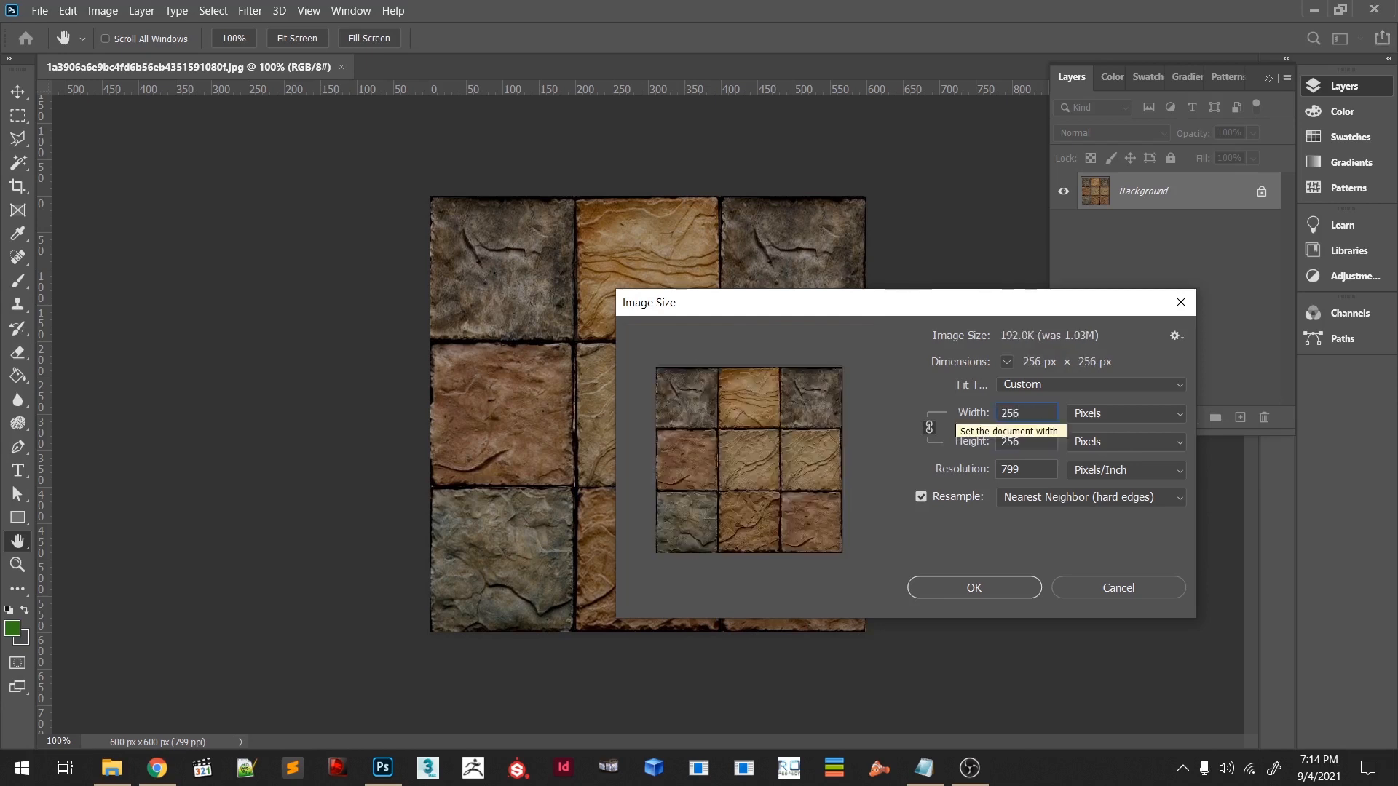
- Apply the 256 × 256 pixel image size and examine the resized texture at 300% magnification
click(976, 587)
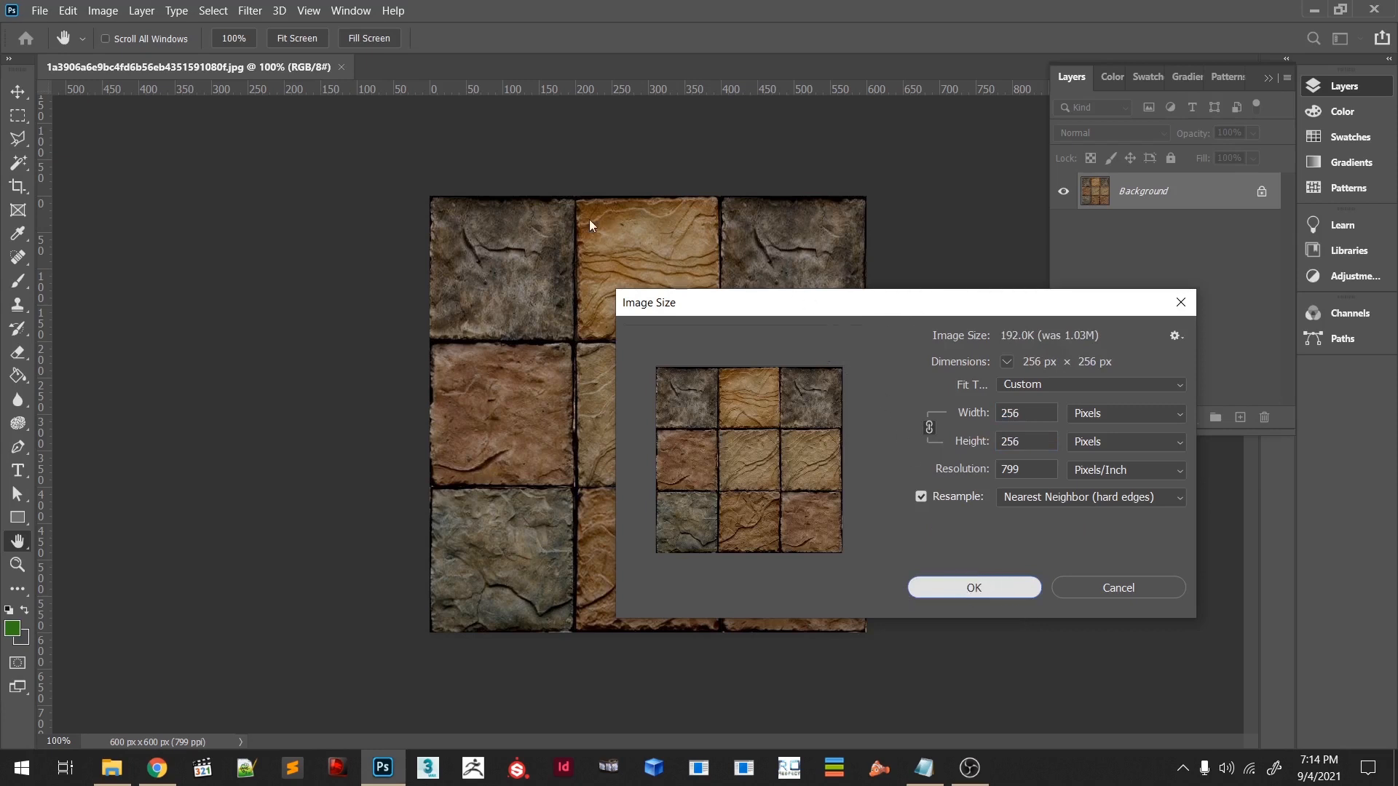
key(Return)
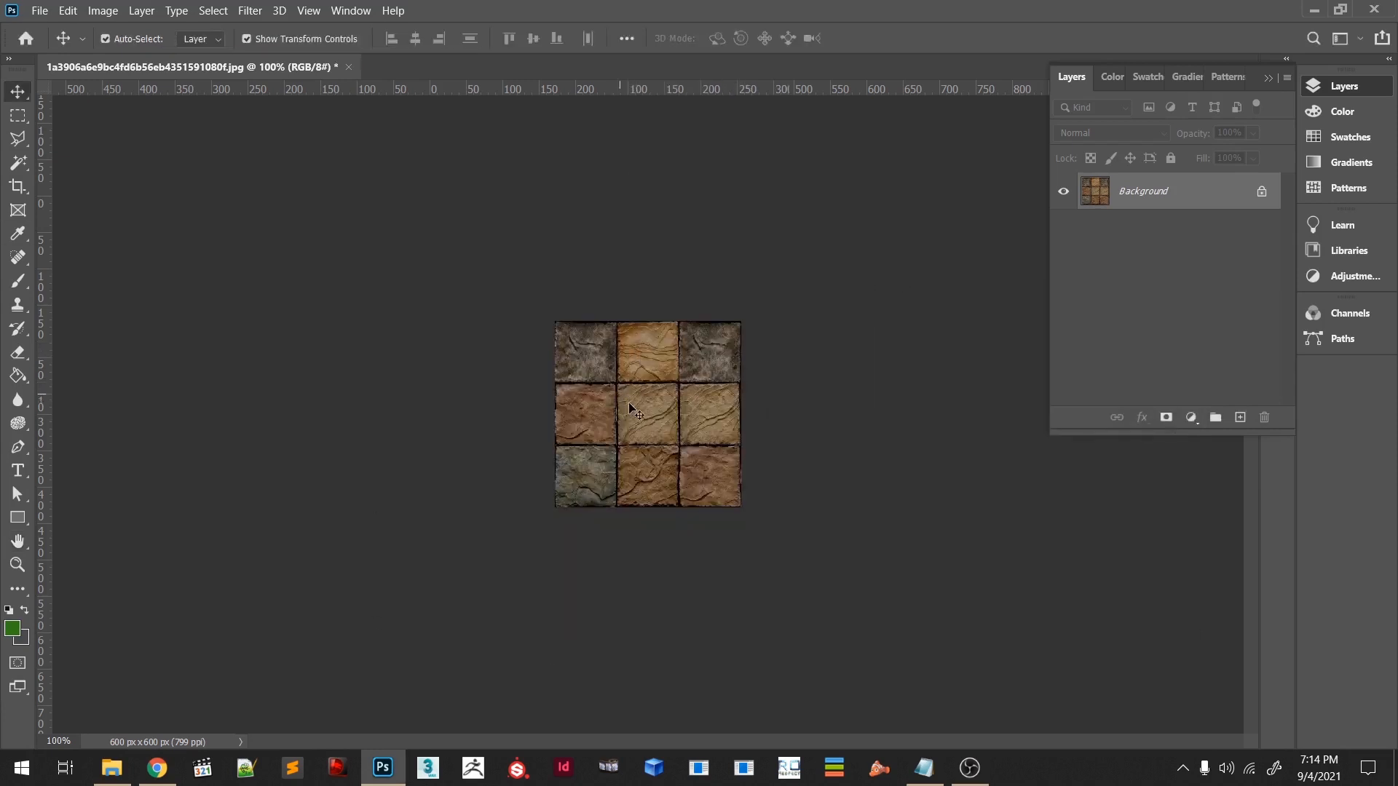
key(z)
click(650, 416)
click(650, 416)
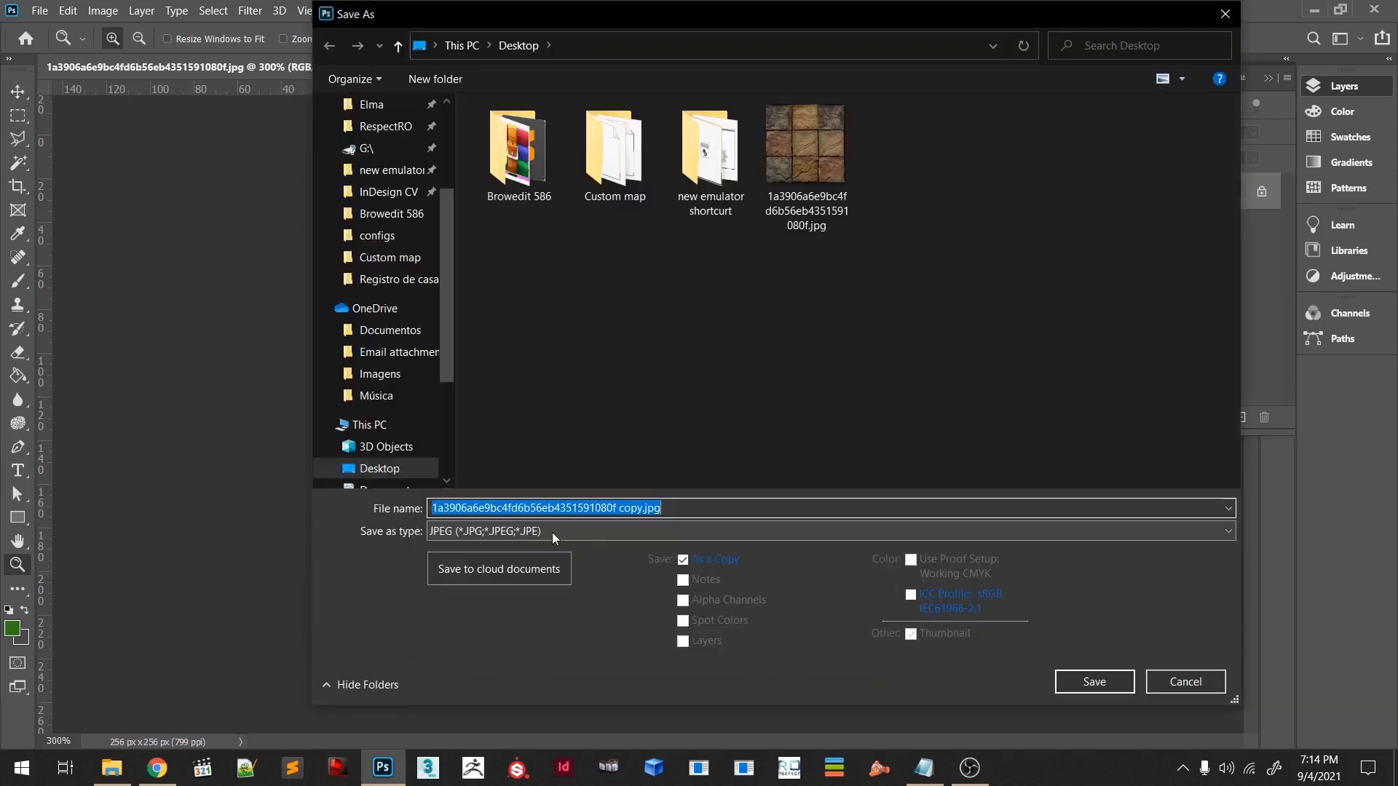
- Set the save format to BMP and create a folder named texture inside the Custom map folder
click(552, 531)
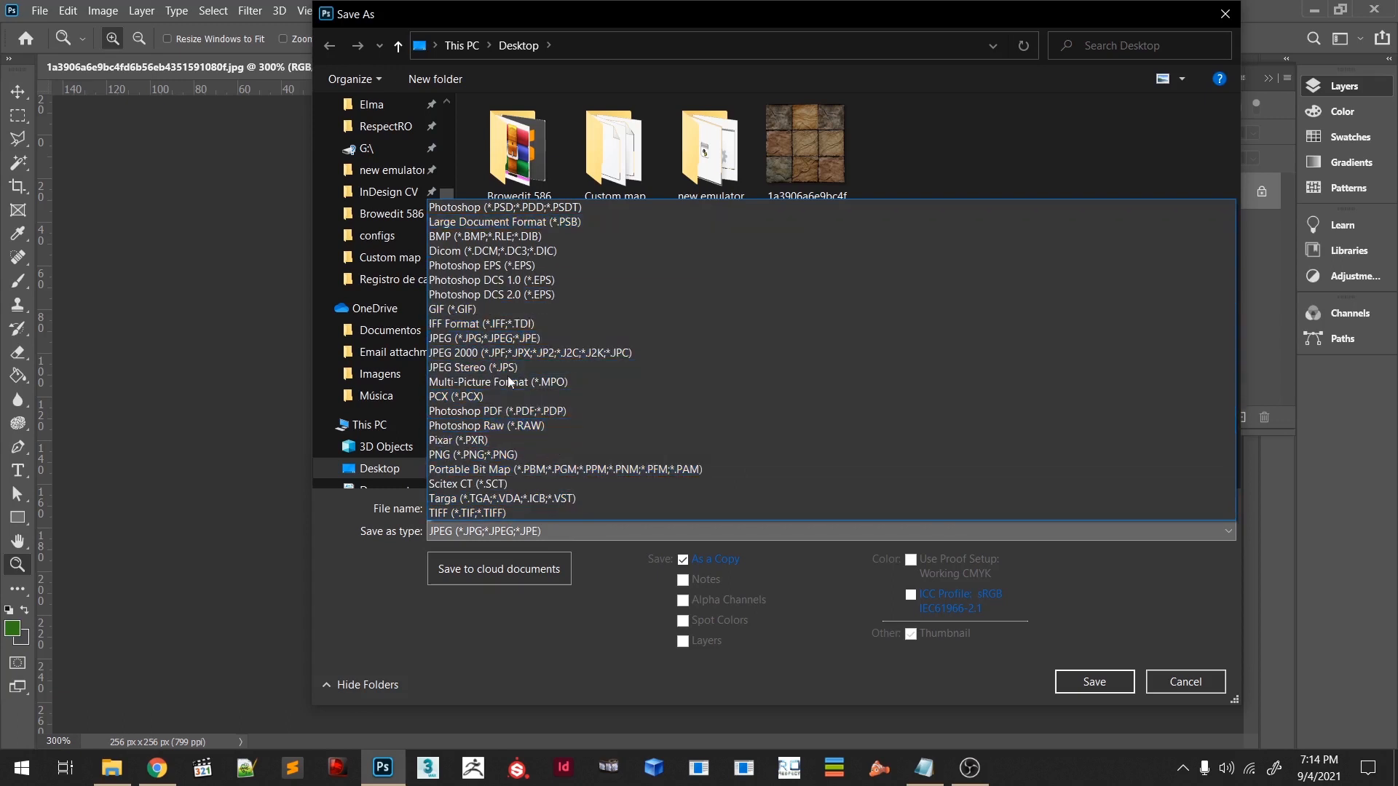
click(508, 236)
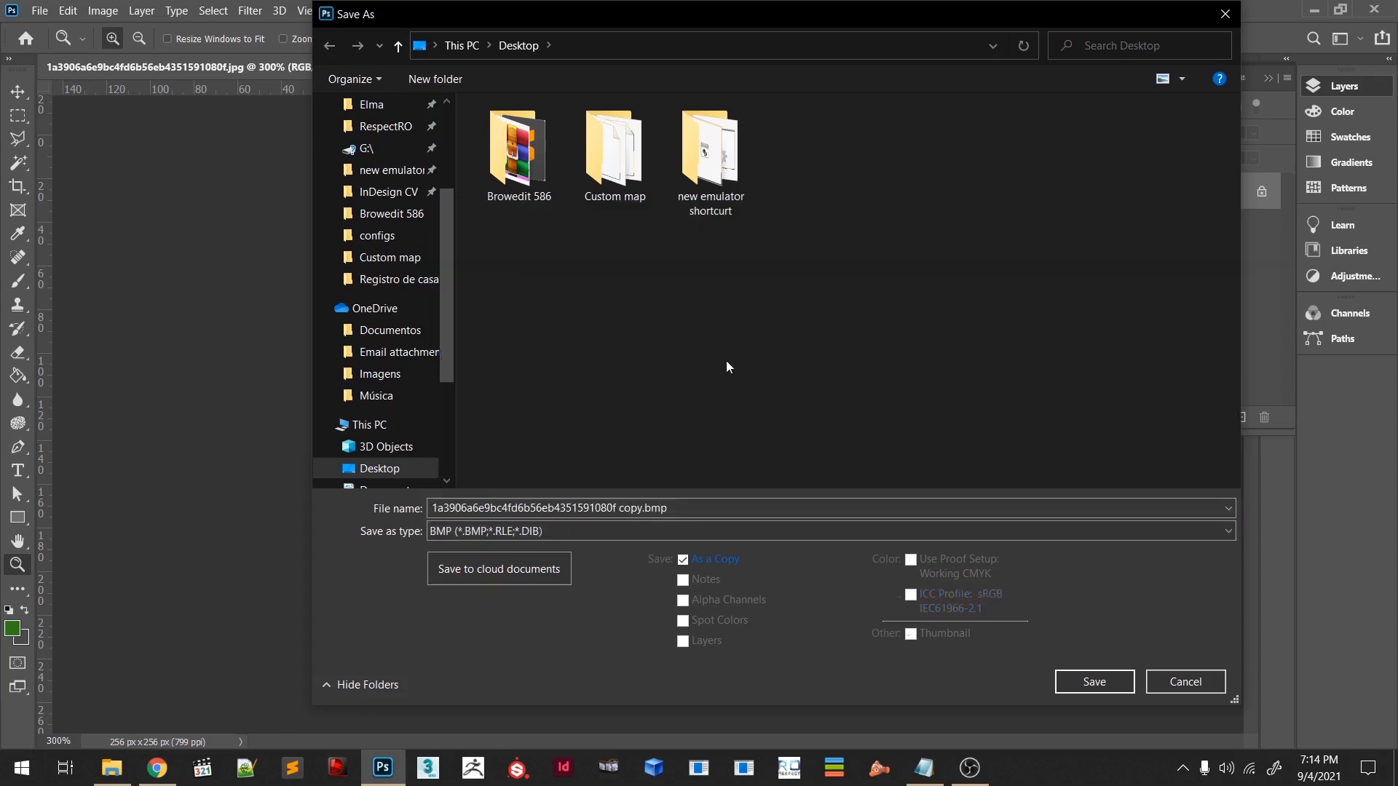
double_click(627, 148)
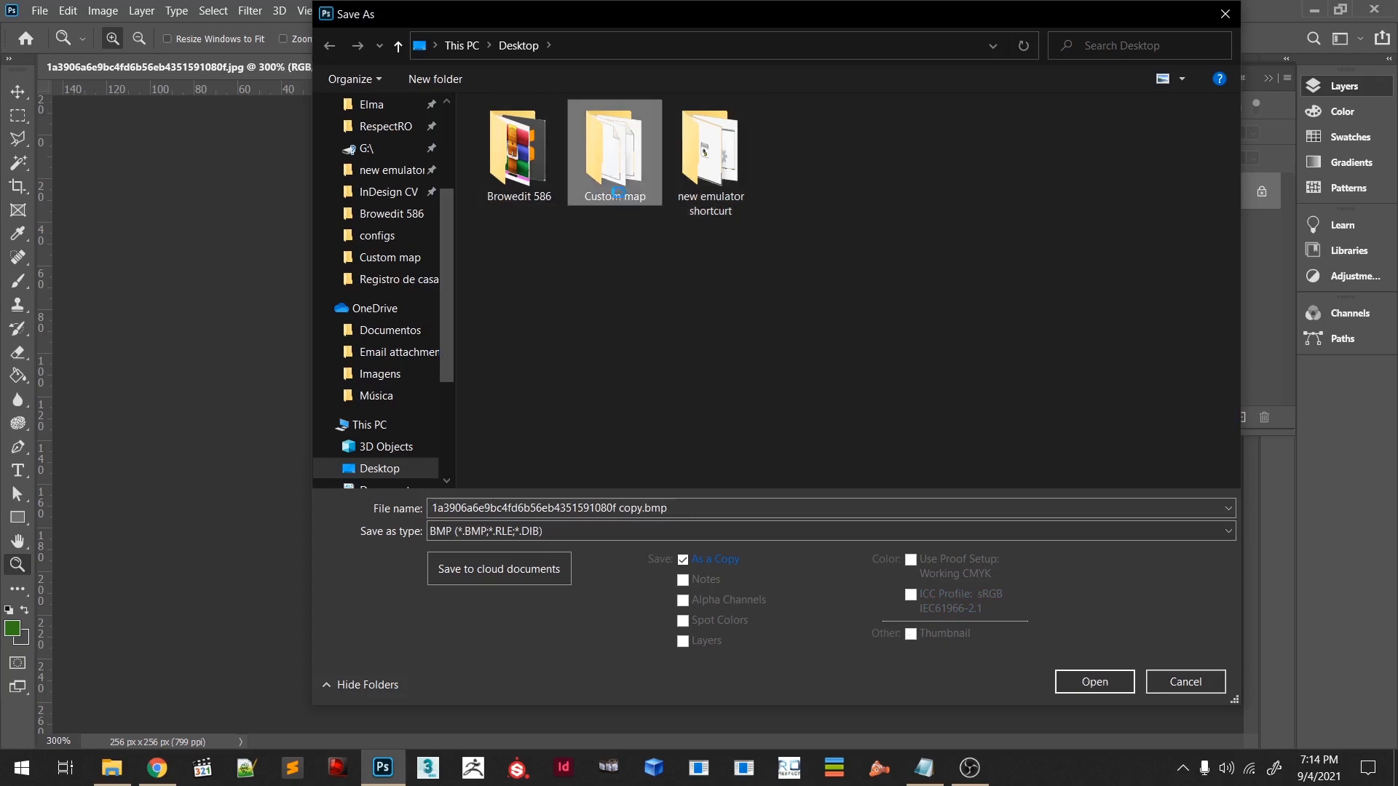
right_click(557, 405)
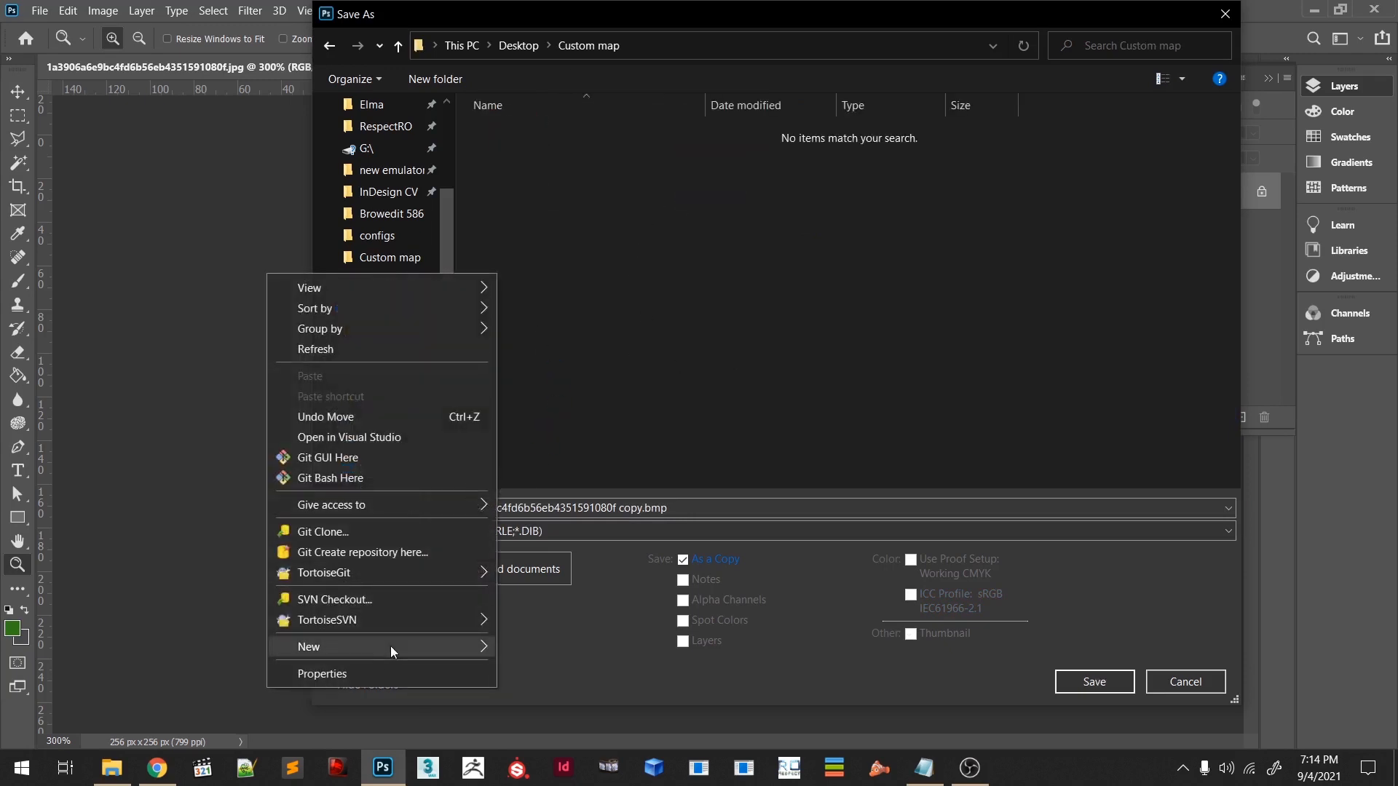
mouse_move(391, 645)
click(601, 488)
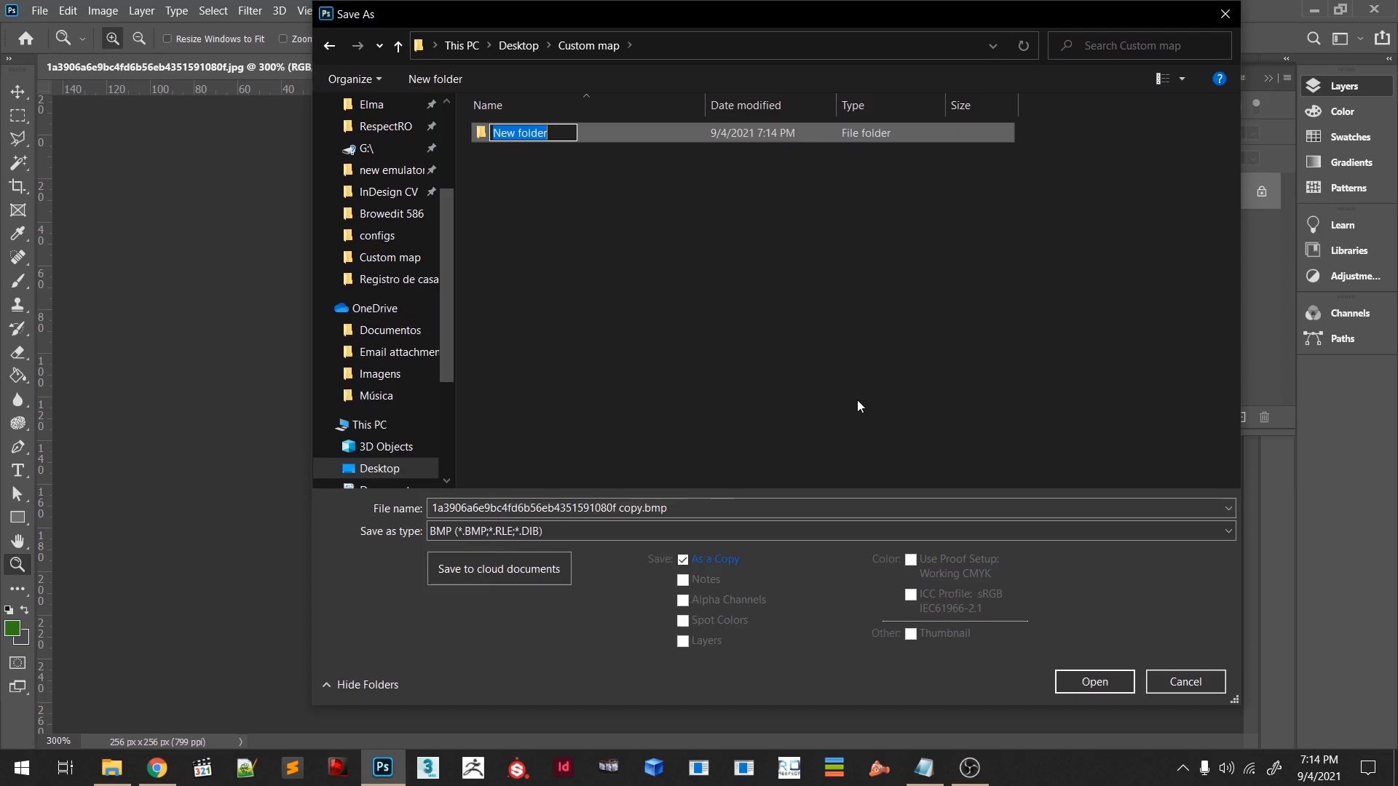
key(BackSpace)
text(texture)
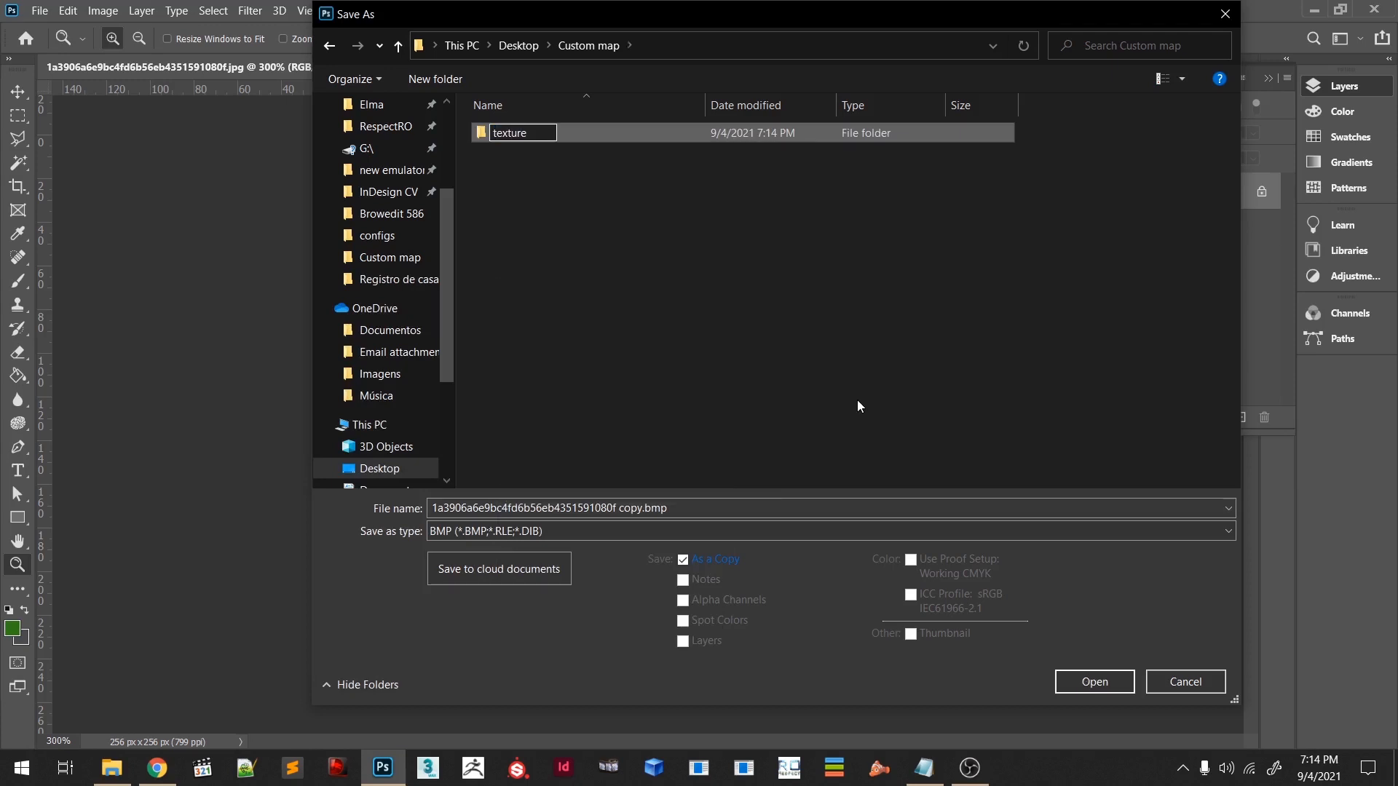
click(857, 407)
- Create a subfolder named ro_room inside the texture folder
double_click(532, 137)
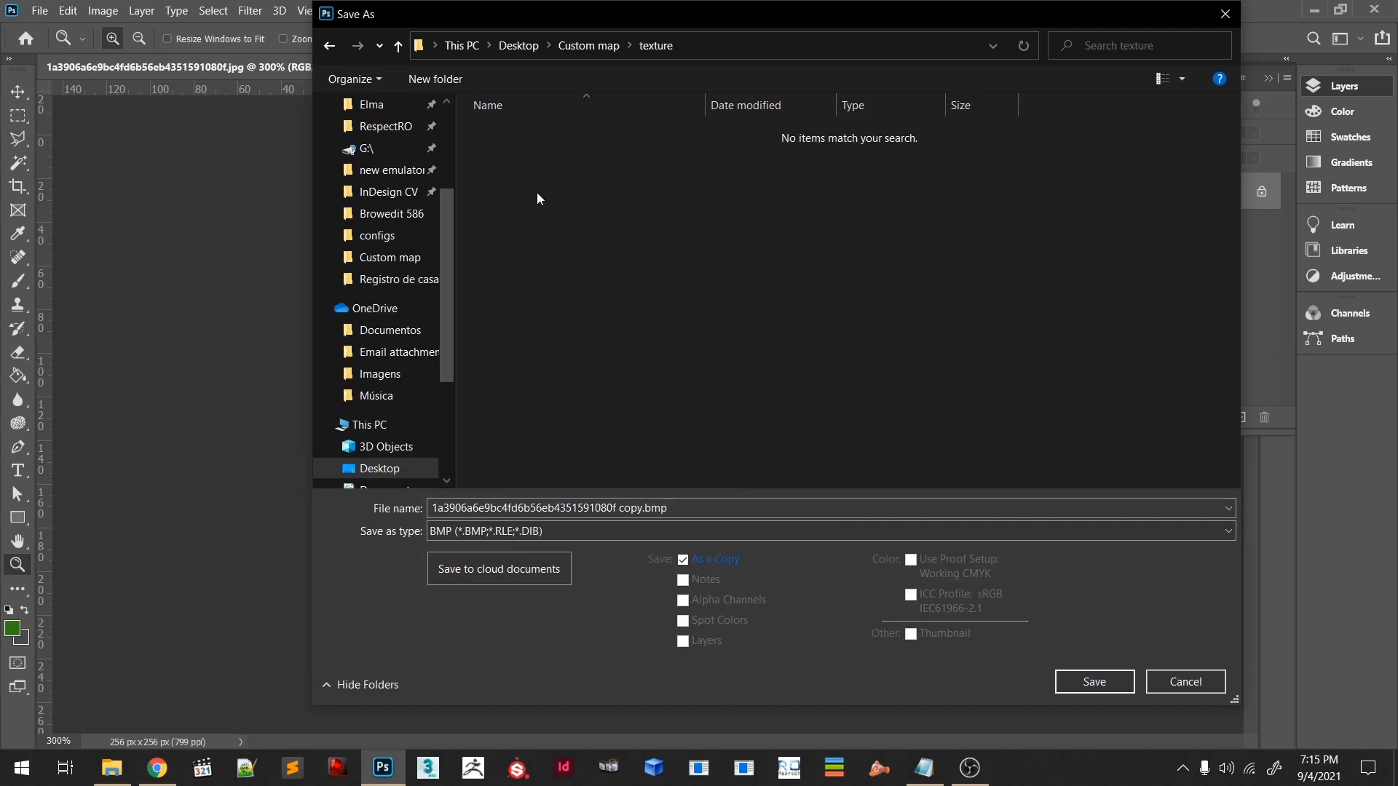
right_click(536, 202)
mouse_move(452, 582)
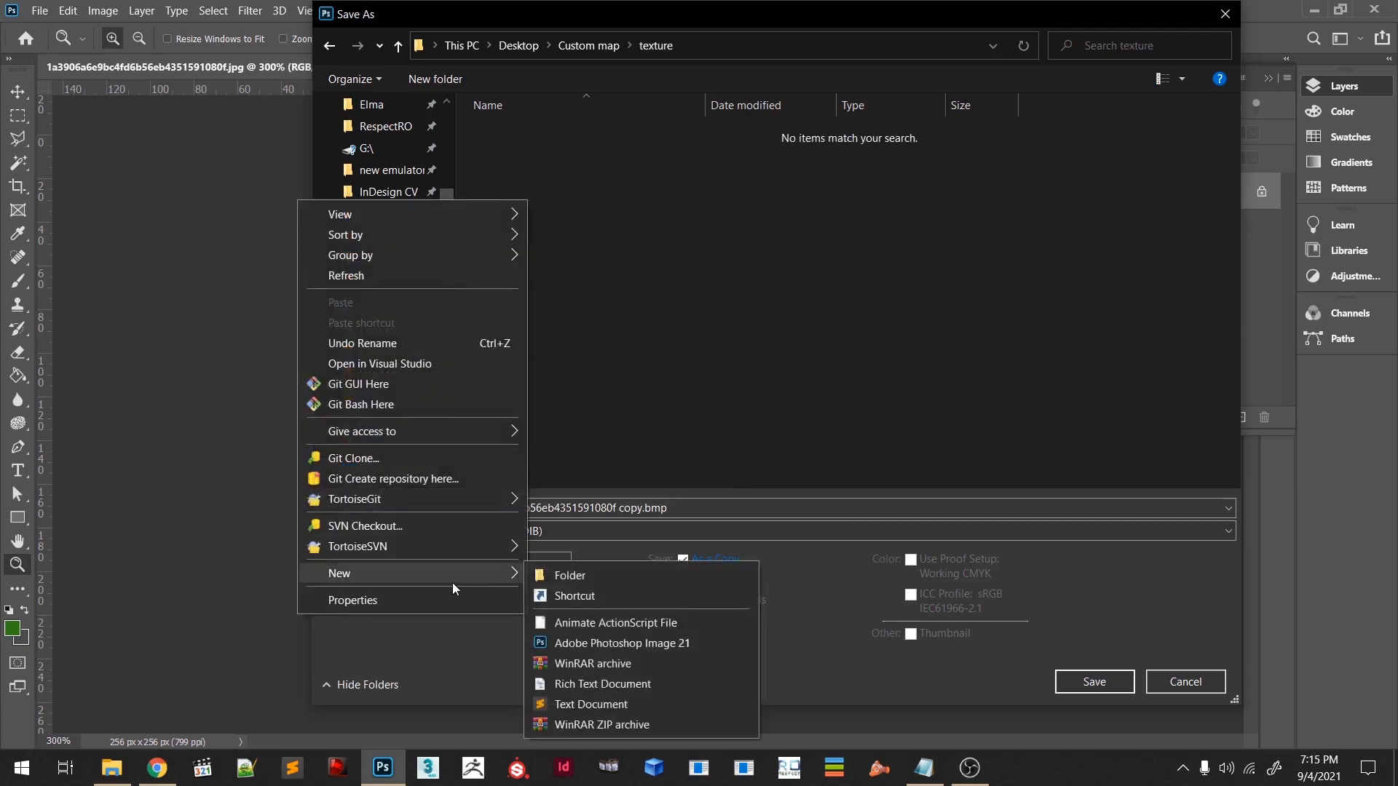
click(611, 576)
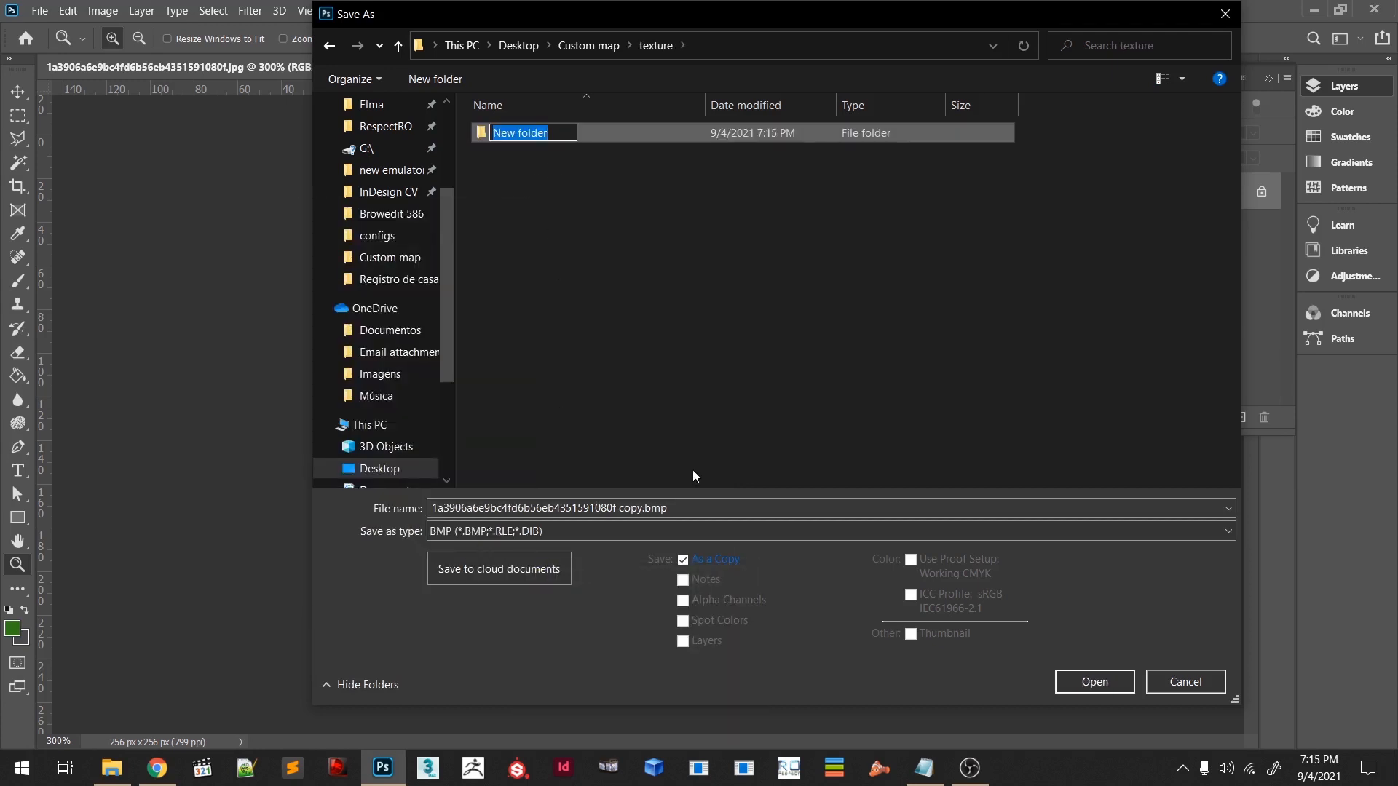
text(ro_room)
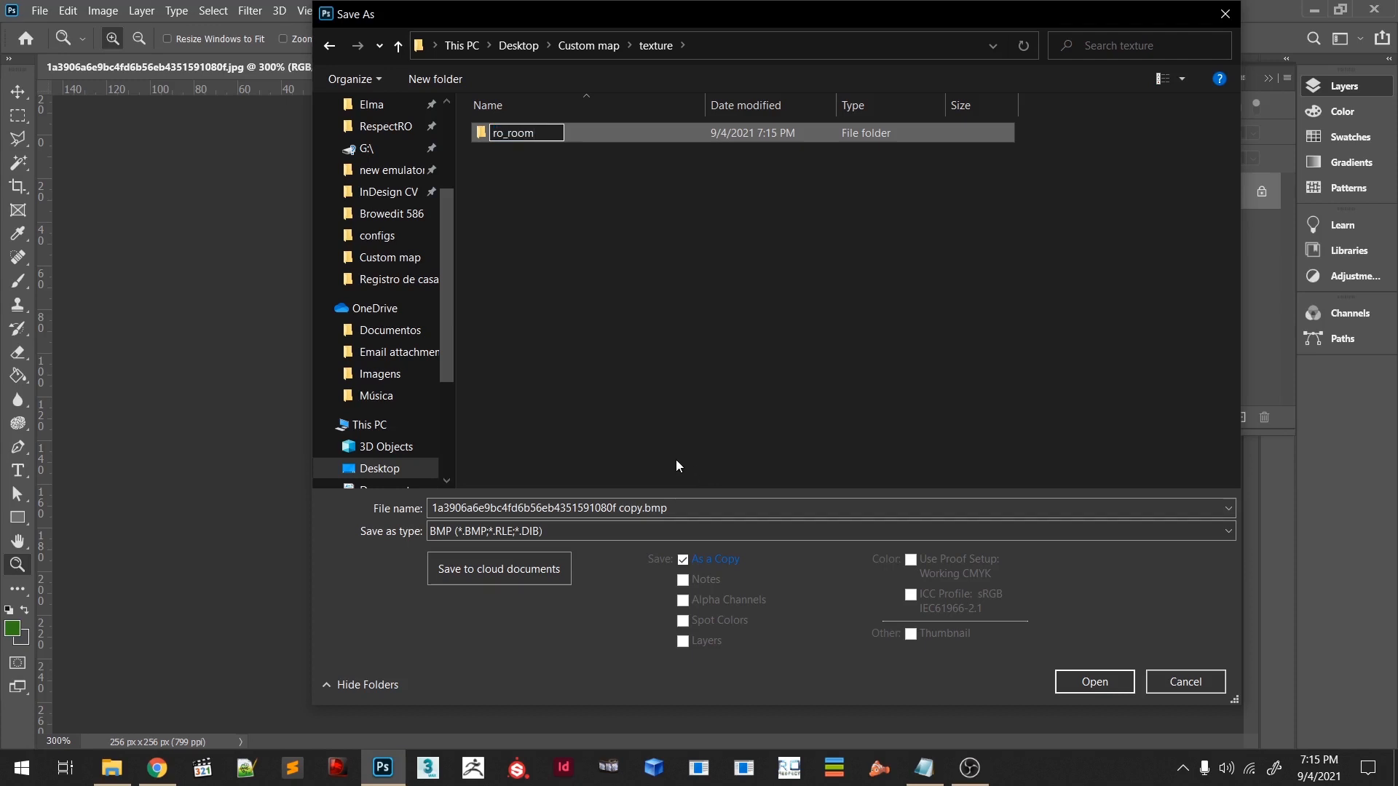
click(639, 382)
- Save the tile image as texture01.bmp in the ro_room folder, using the Windows file format and 24-bit depth
double_click(498, 134)
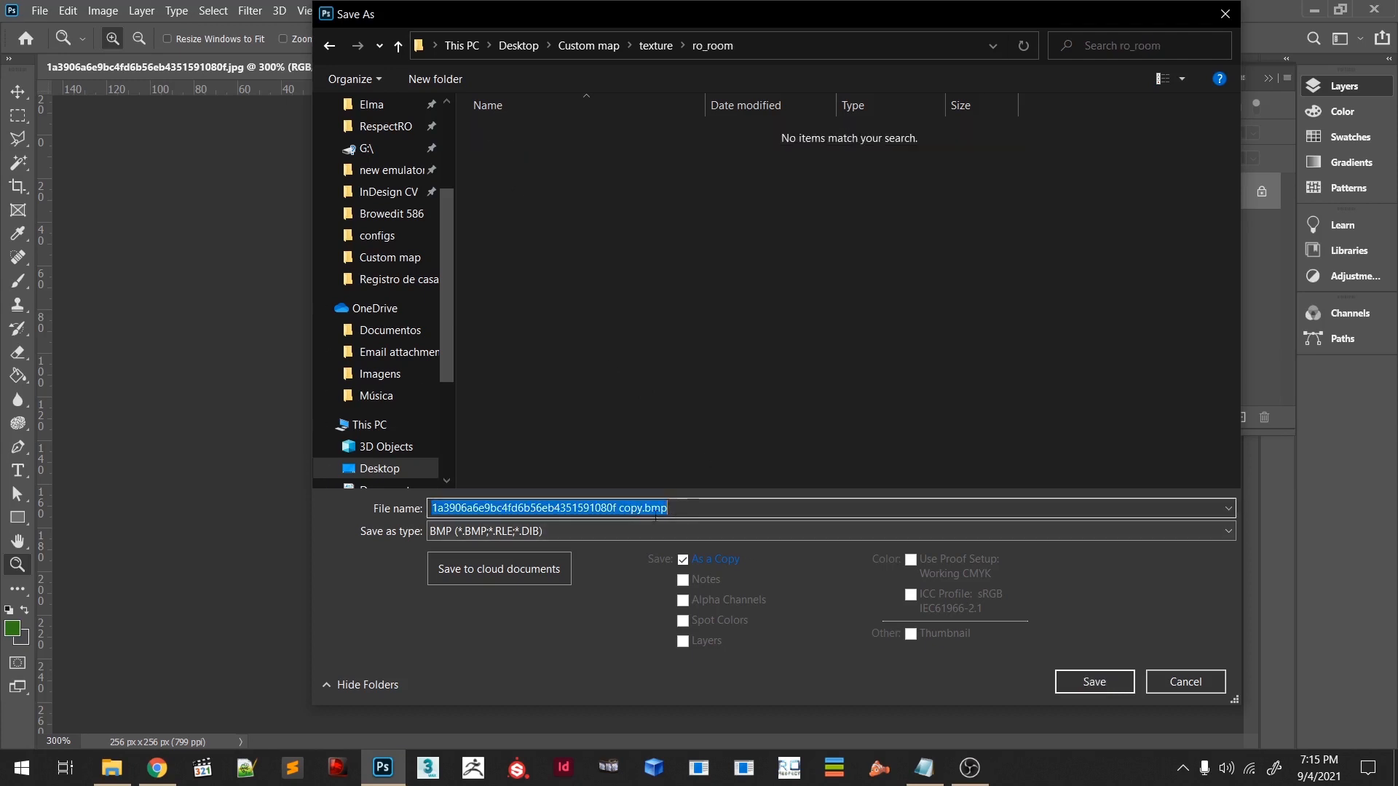
text(texture)
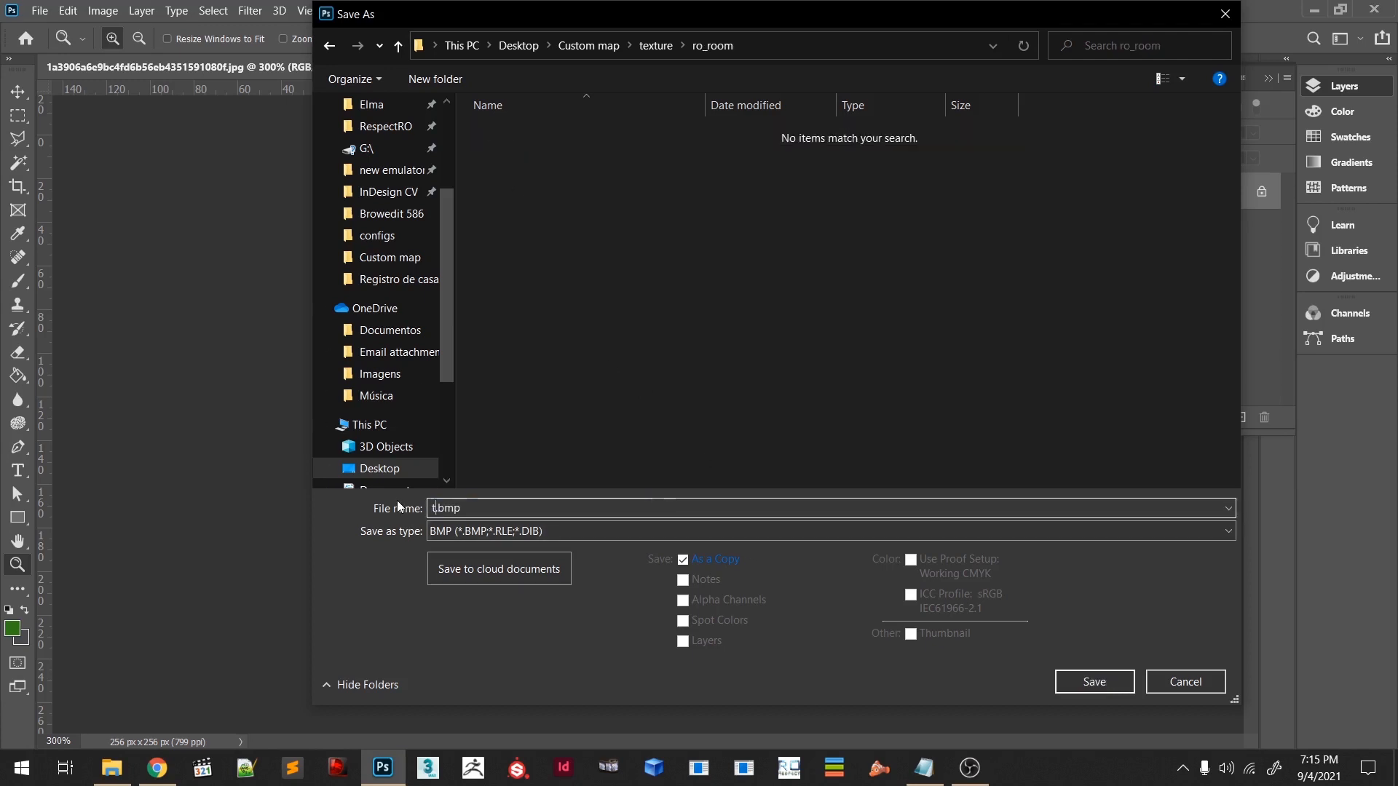
text(01)
click(1070, 685)
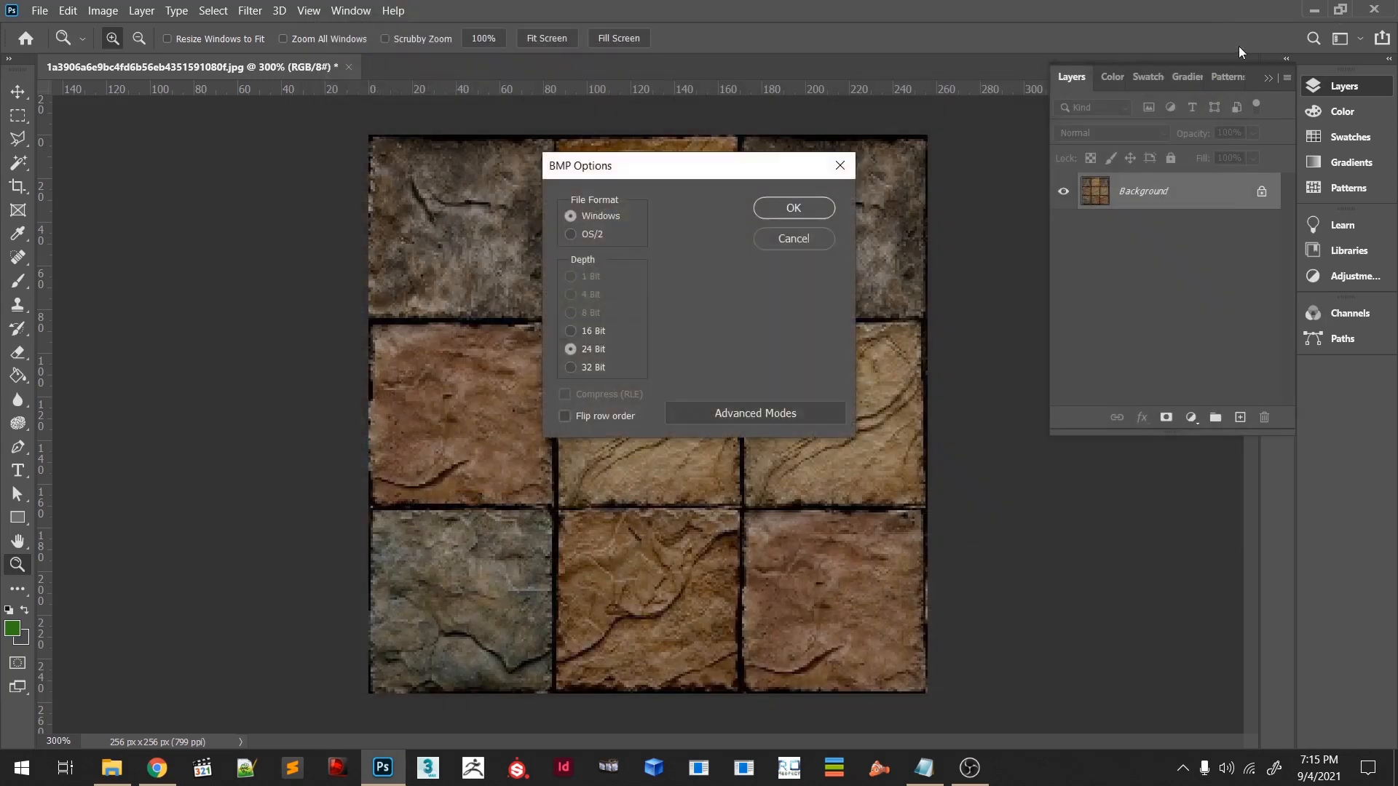
click(794, 208)
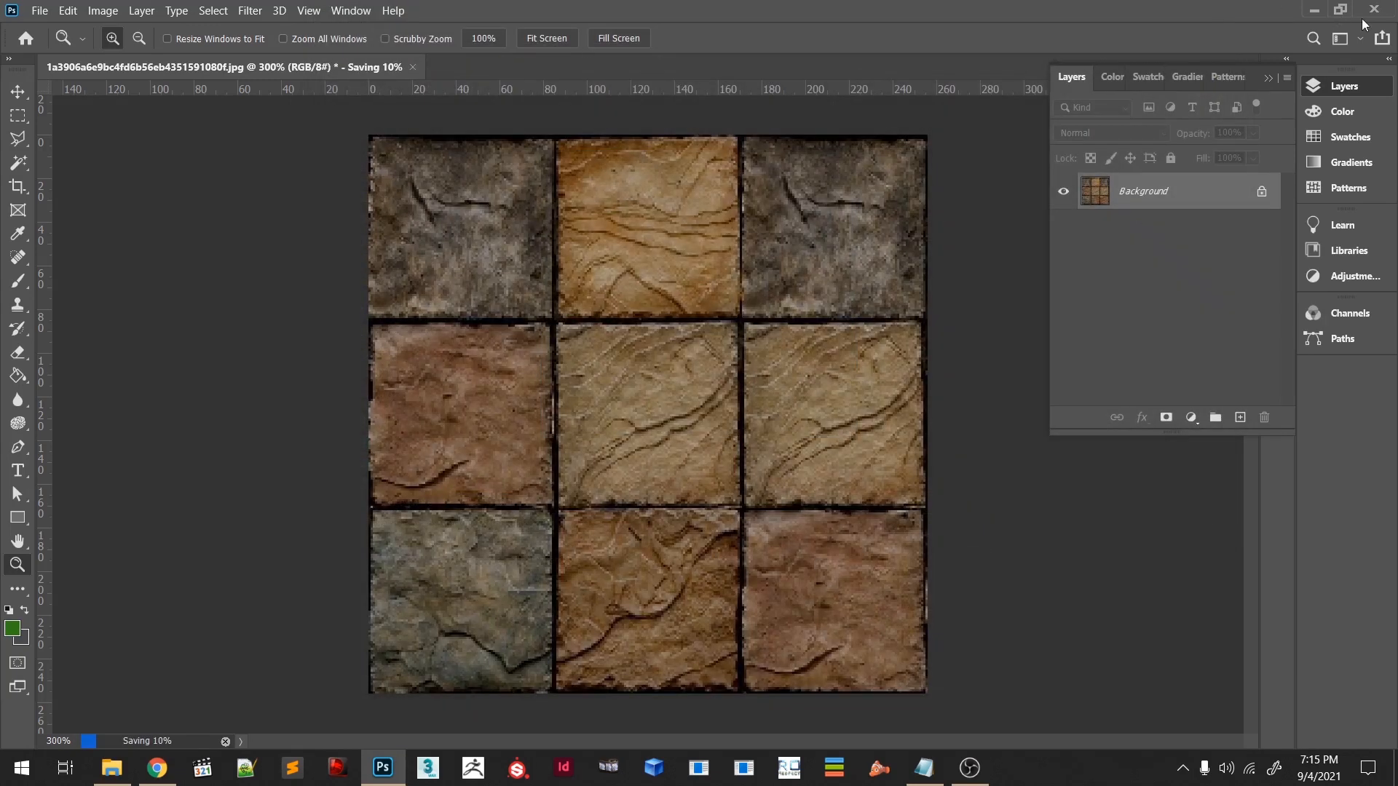
- Minimize Photoshop and check the saved texture in the desktop's Custom map\texture\ro_room folder
click(1315, 10)
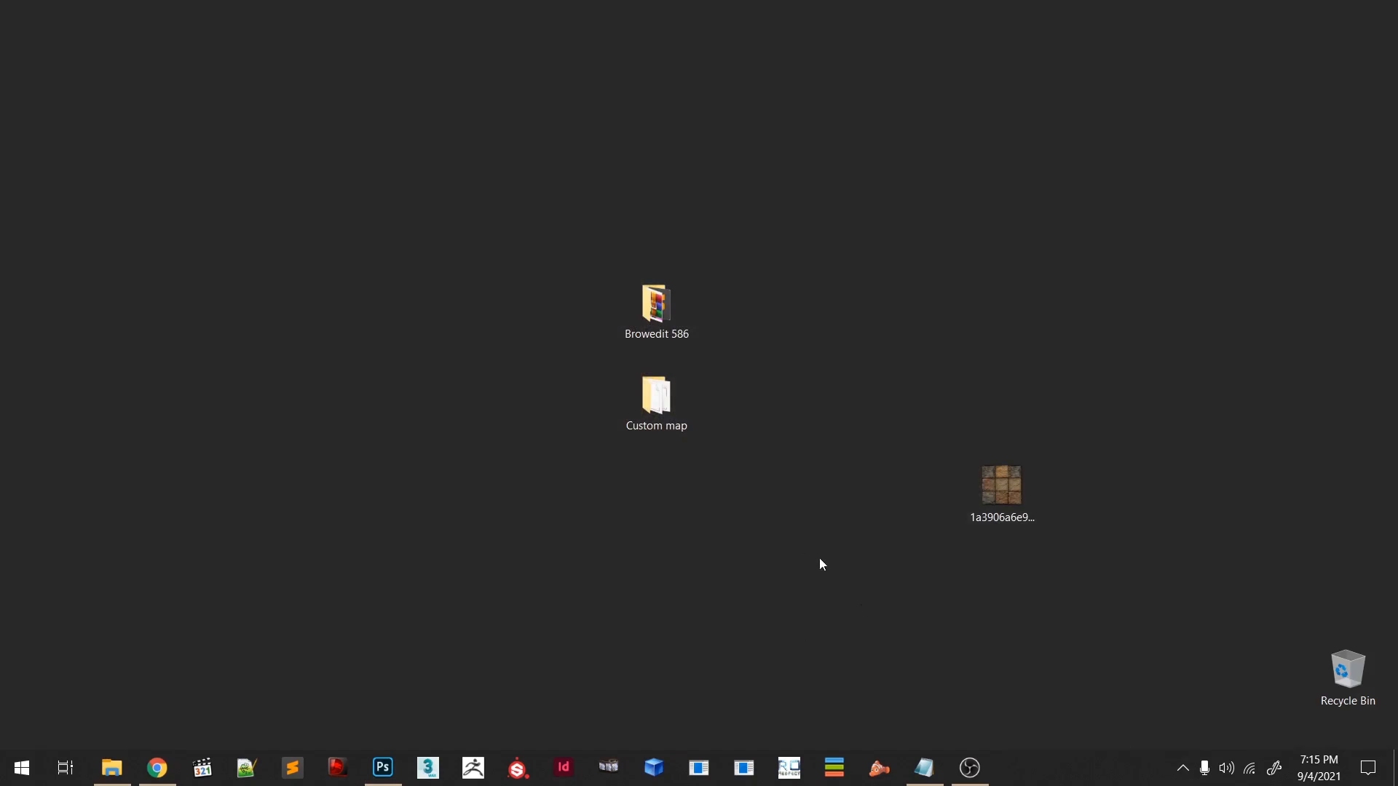
double_click(656, 396)
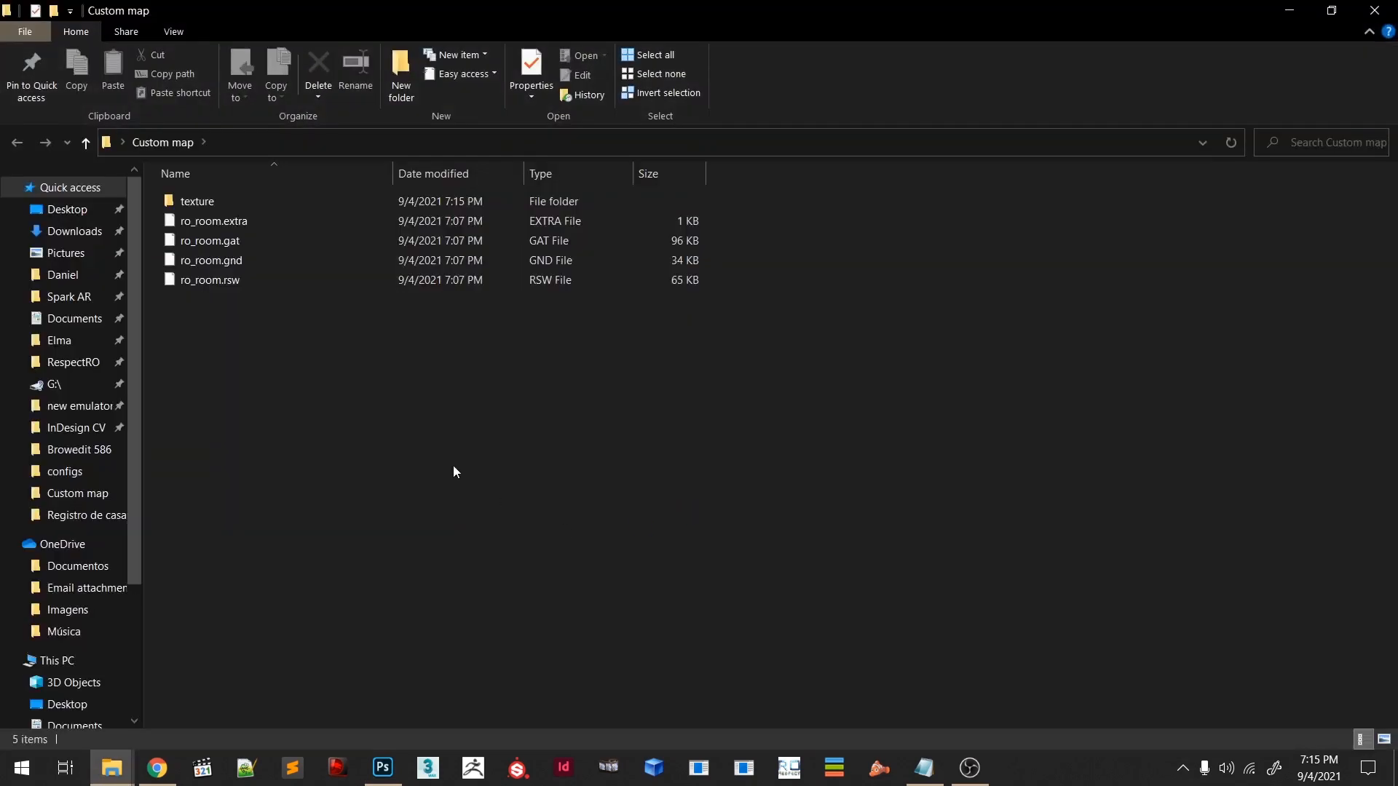
double_click(247, 196)
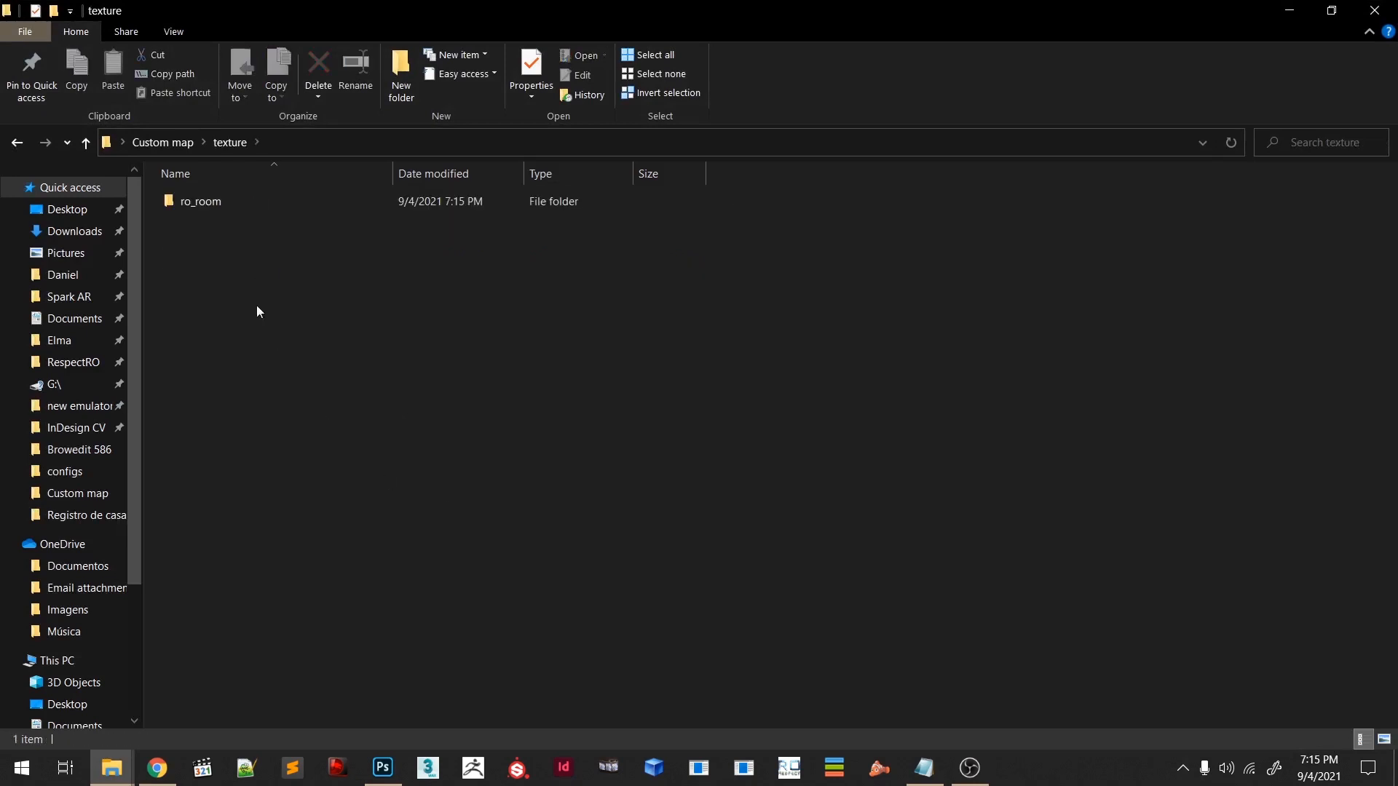
double_click(176, 199)
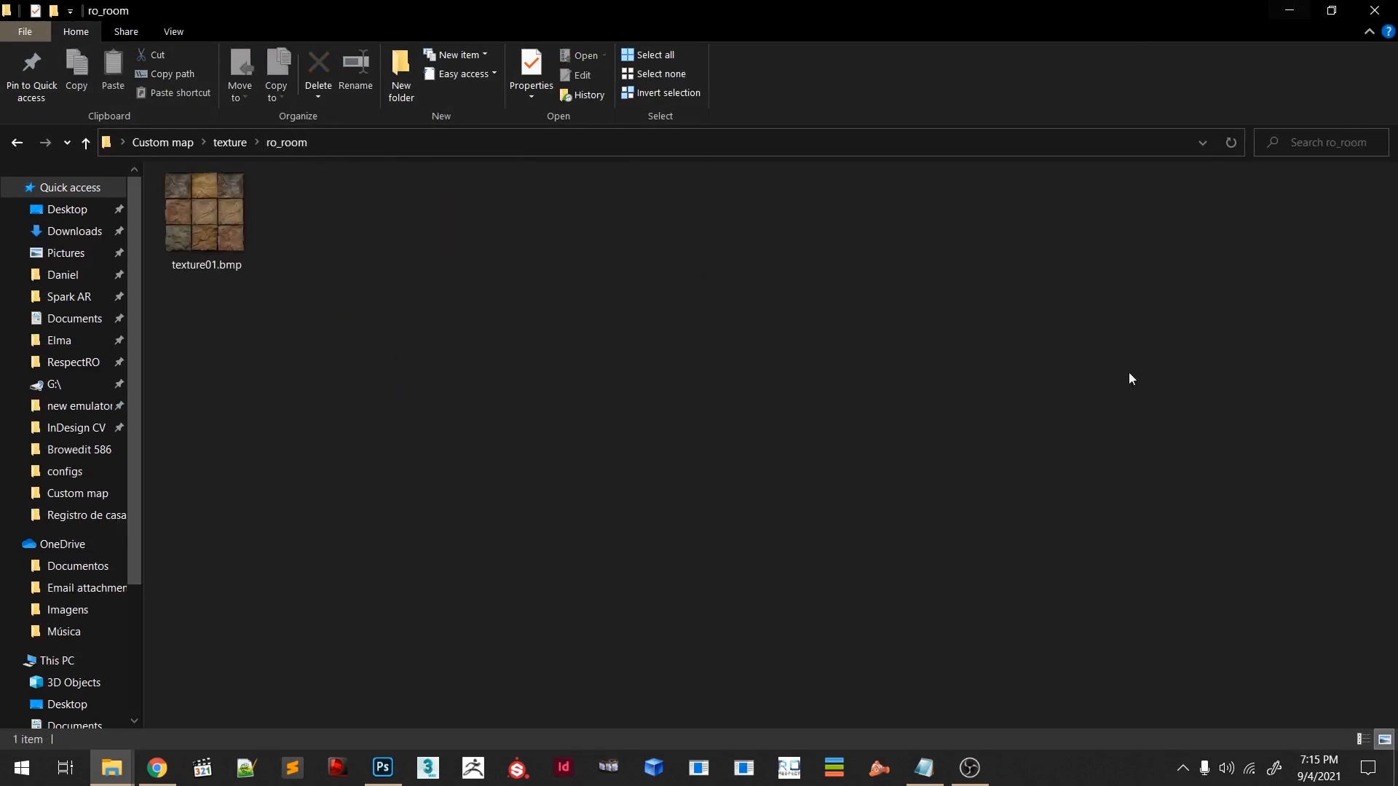
- Open texturescustom.txt from the data folder of BrowEdit r586 in Notepad
click(924, 768)
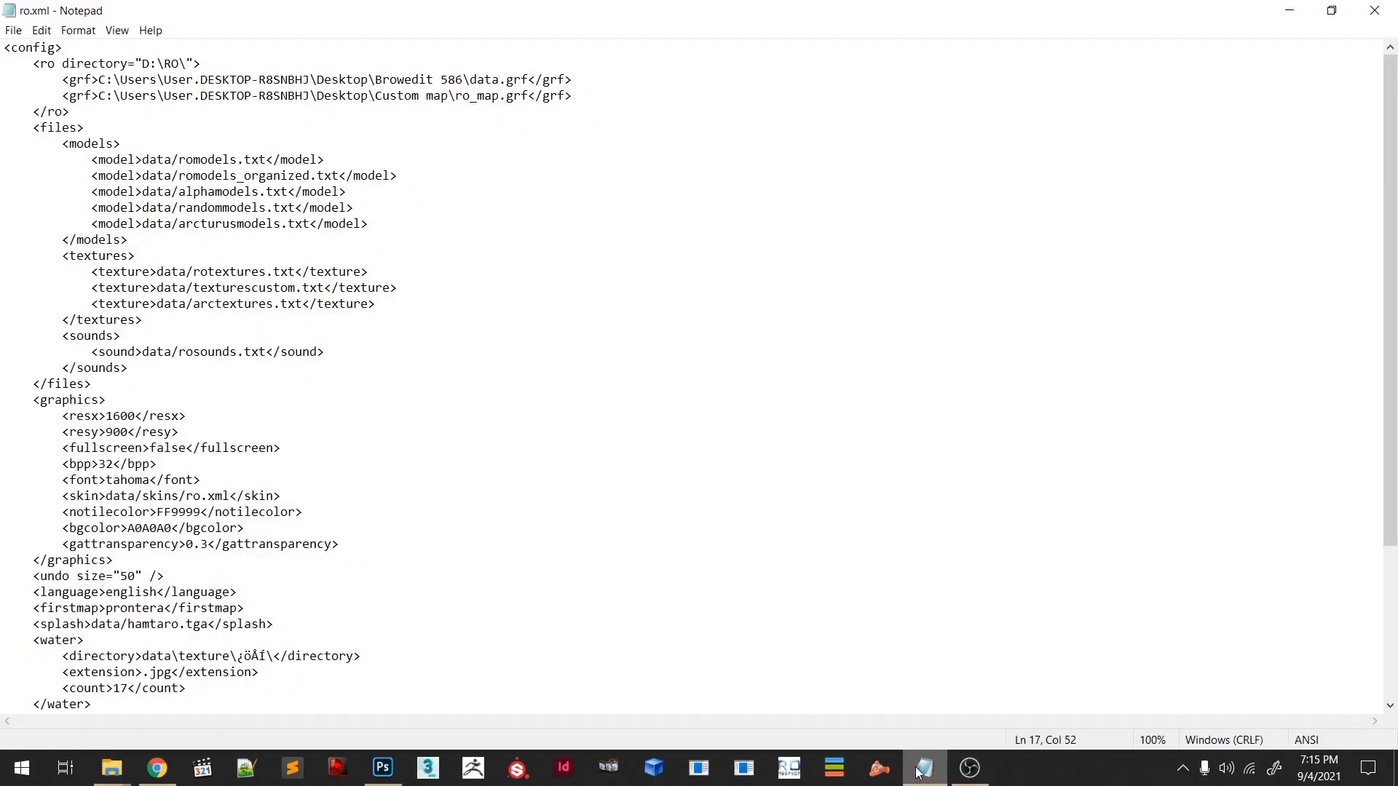
click(924, 768)
click(1290, 10)
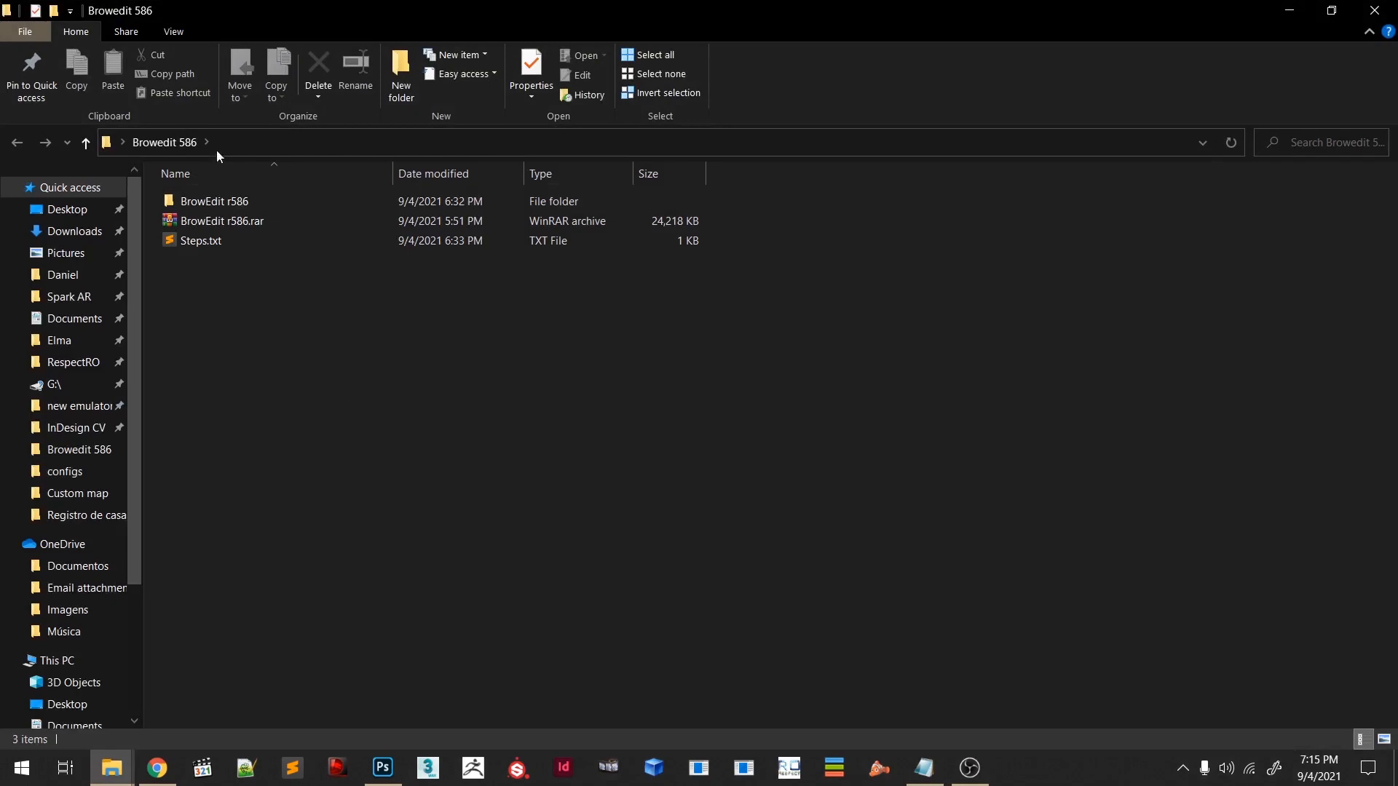
double_click(223, 198)
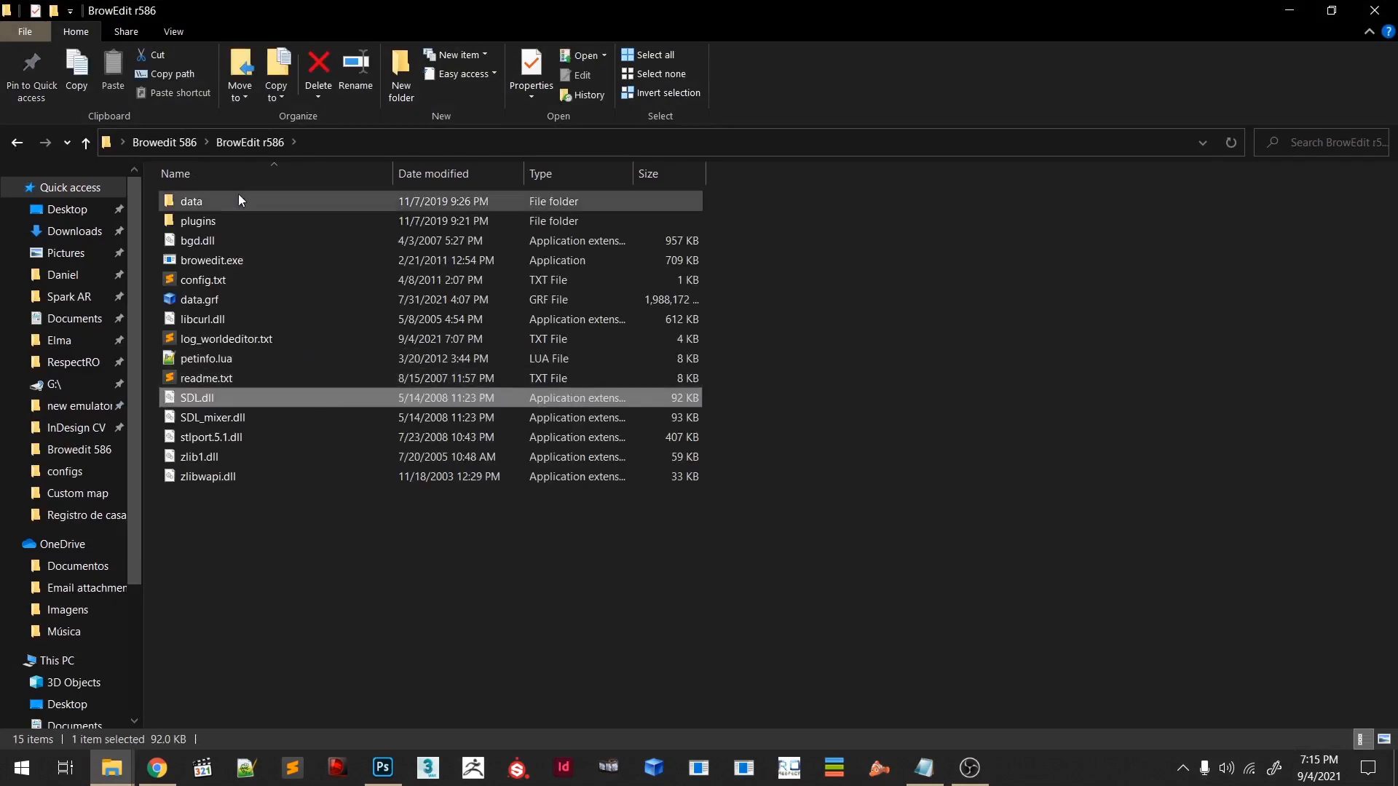
click(240, 197)
double_click(236, 199)
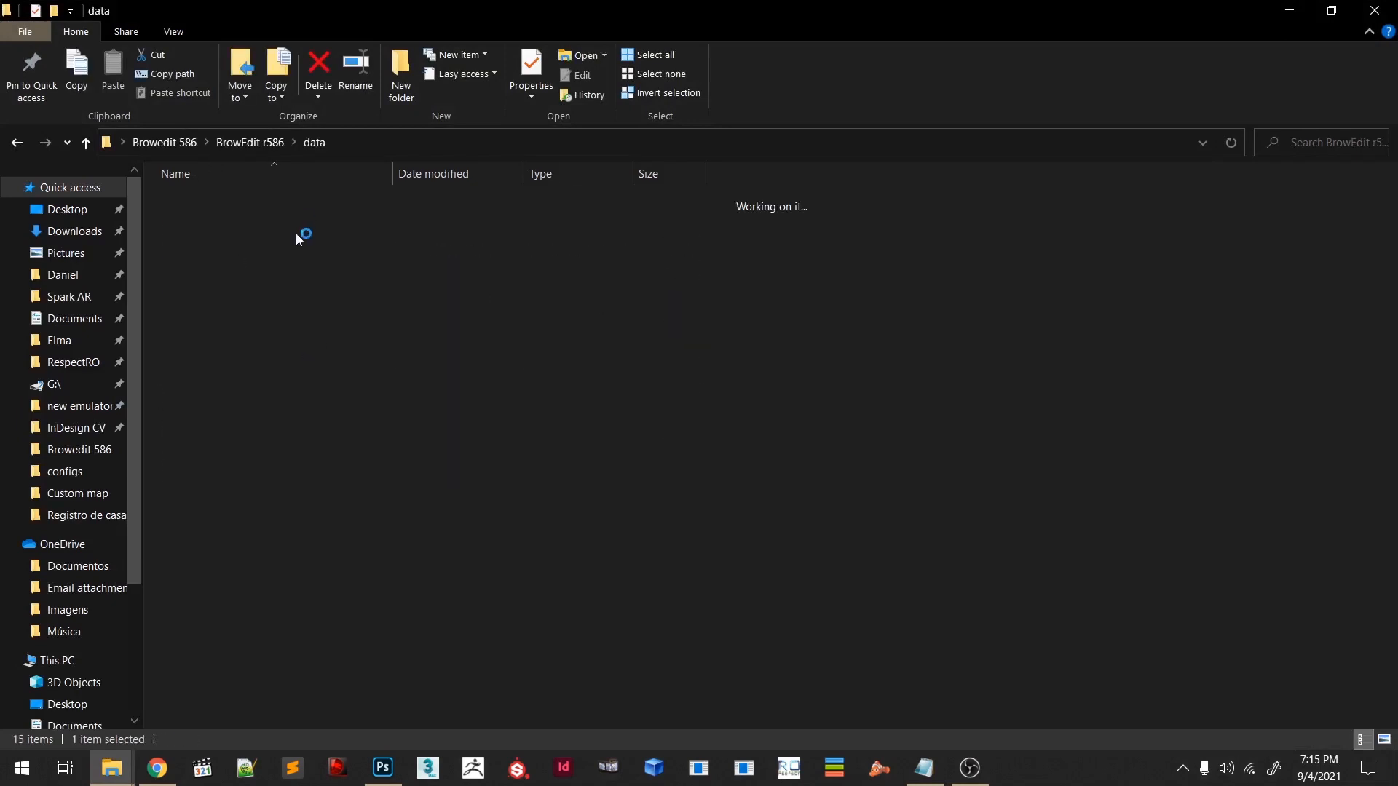
scroll(342, 440, down, 5)
click(256, 720)
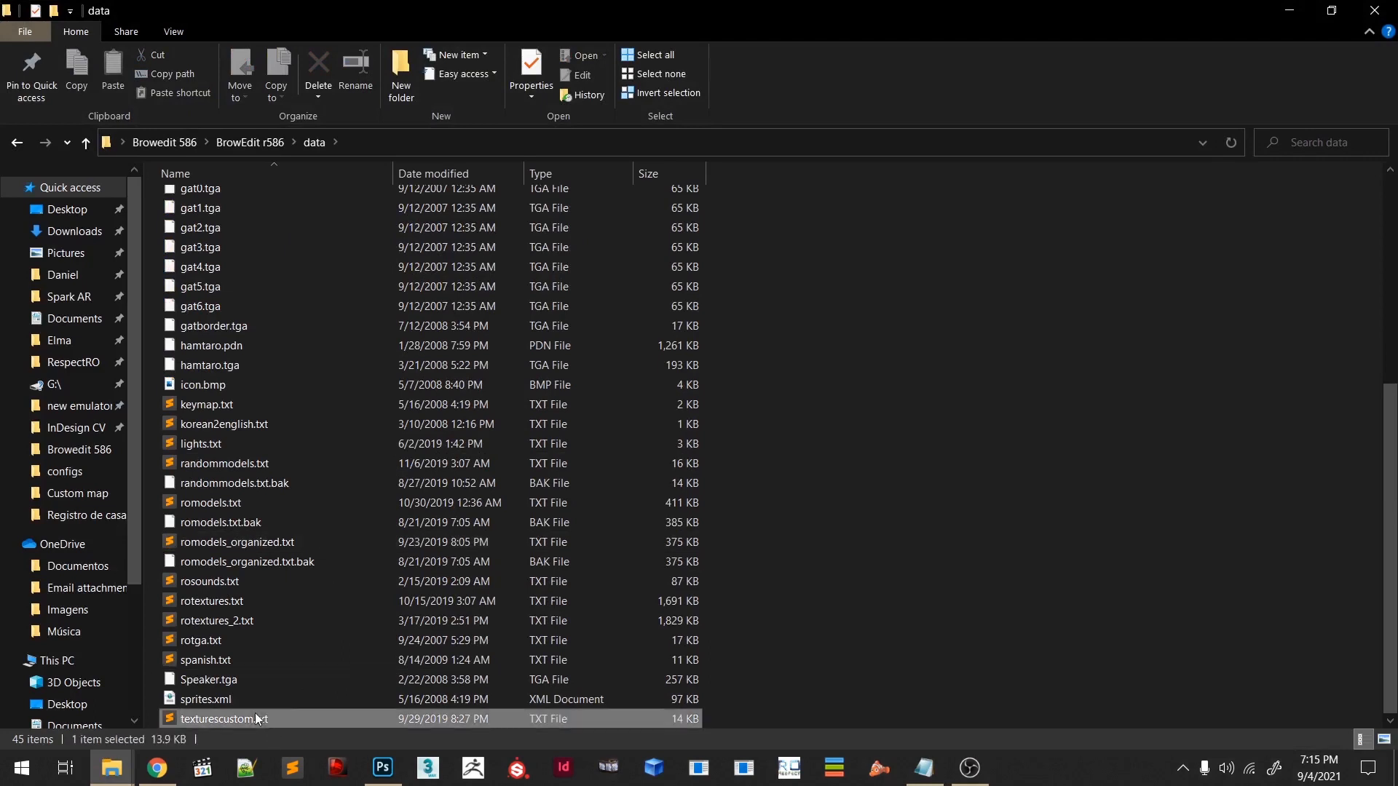
right_click(316, 711)
mouse_move(136, 340)
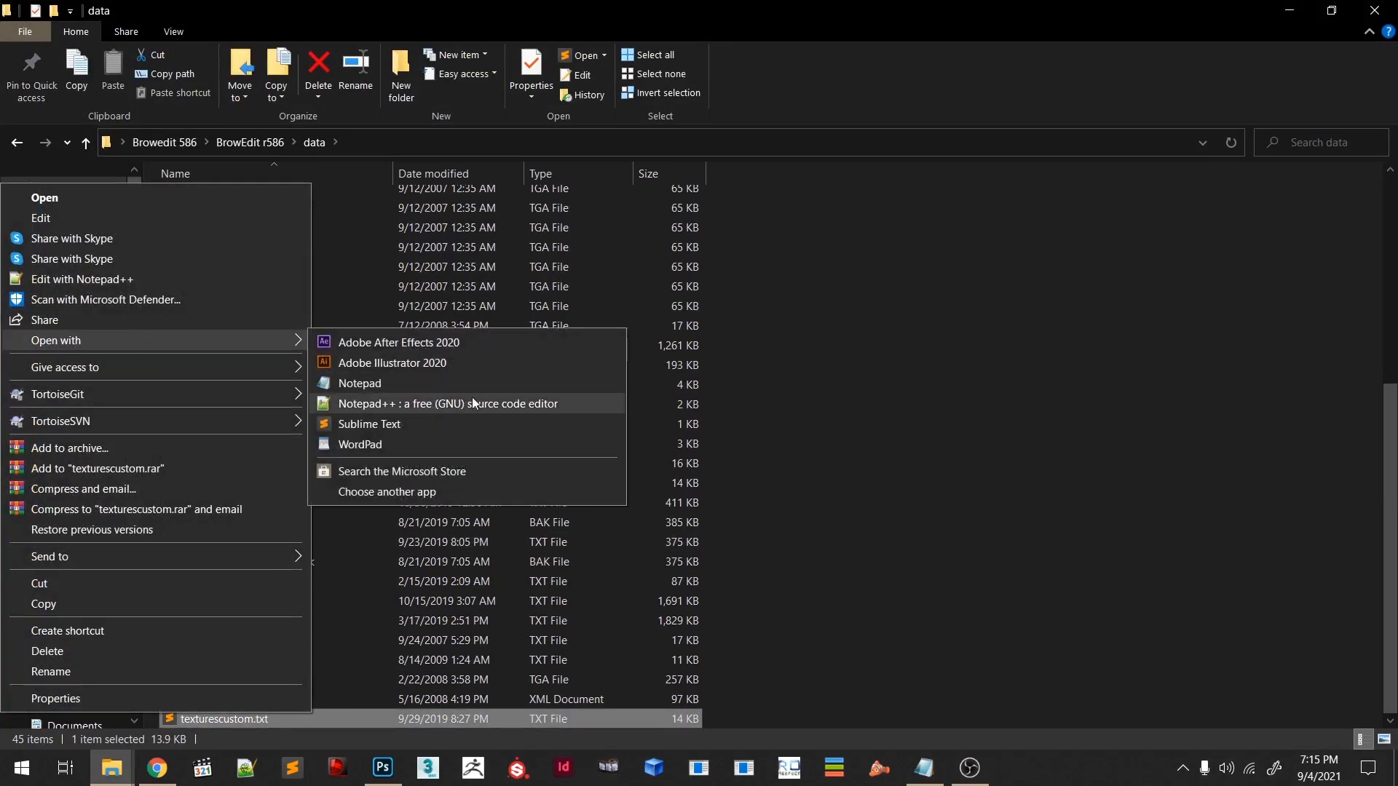
click(477, 387)
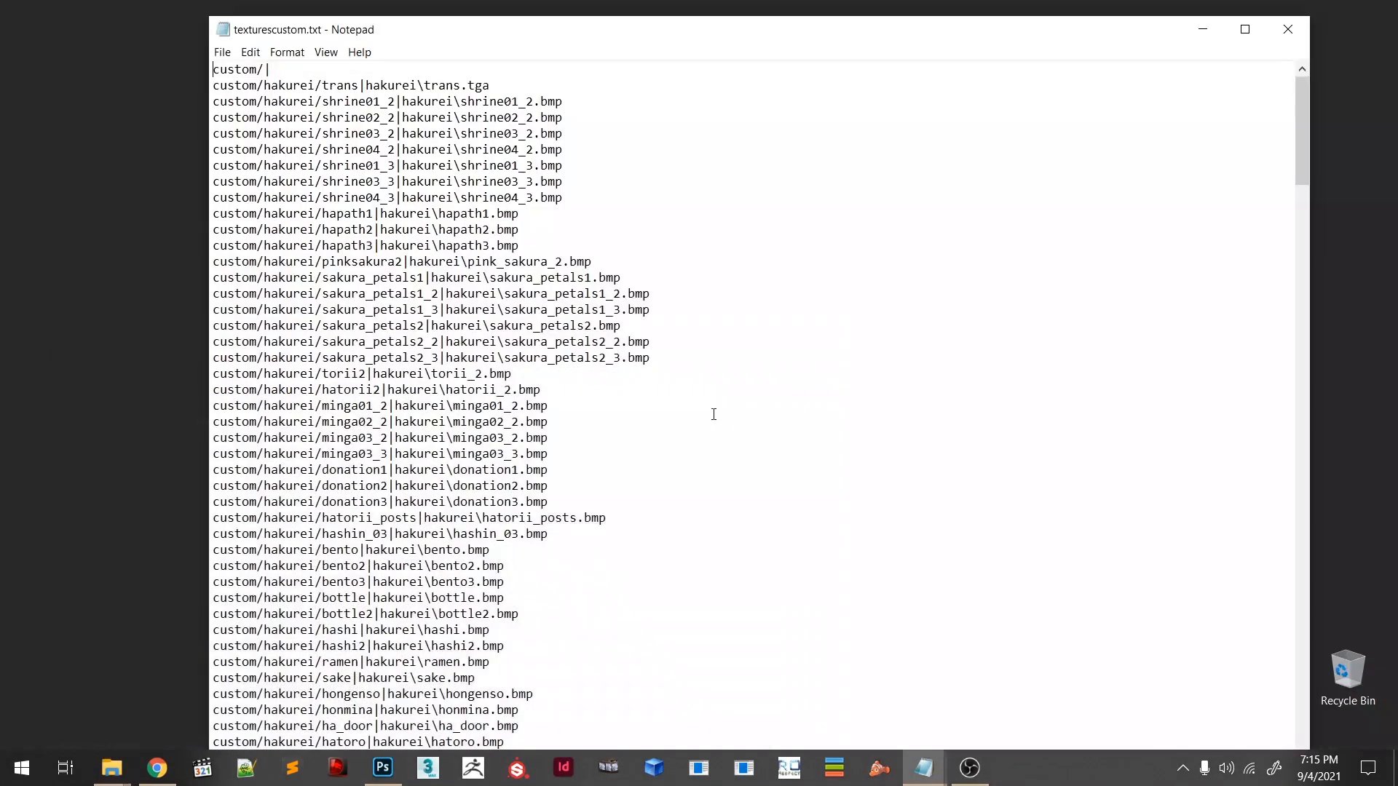
- Look through the custom texture entries in texturescustom.txt and select the entire list
scroll(485, 221, down, 20)
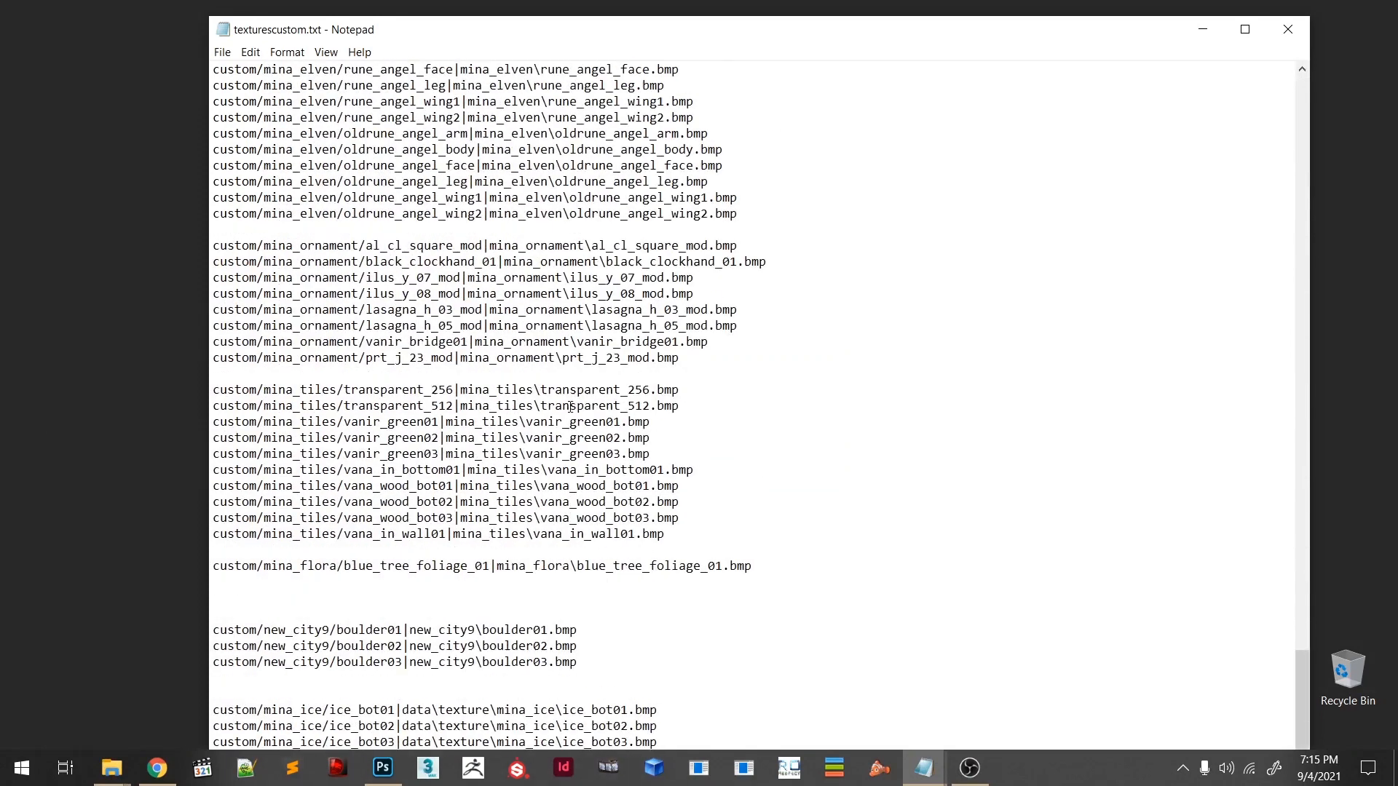
key(ctrl+a)
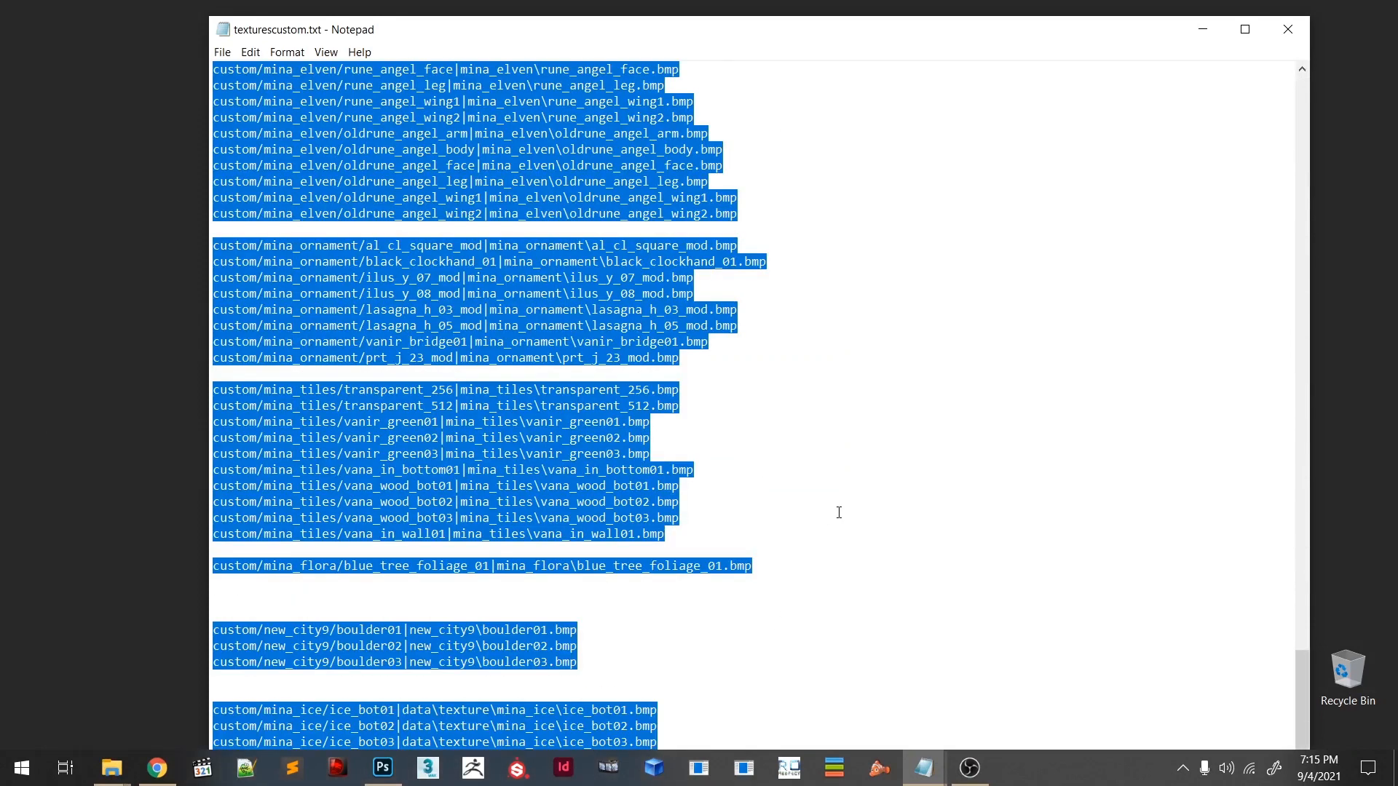
scroll(785, 516, up, 20)
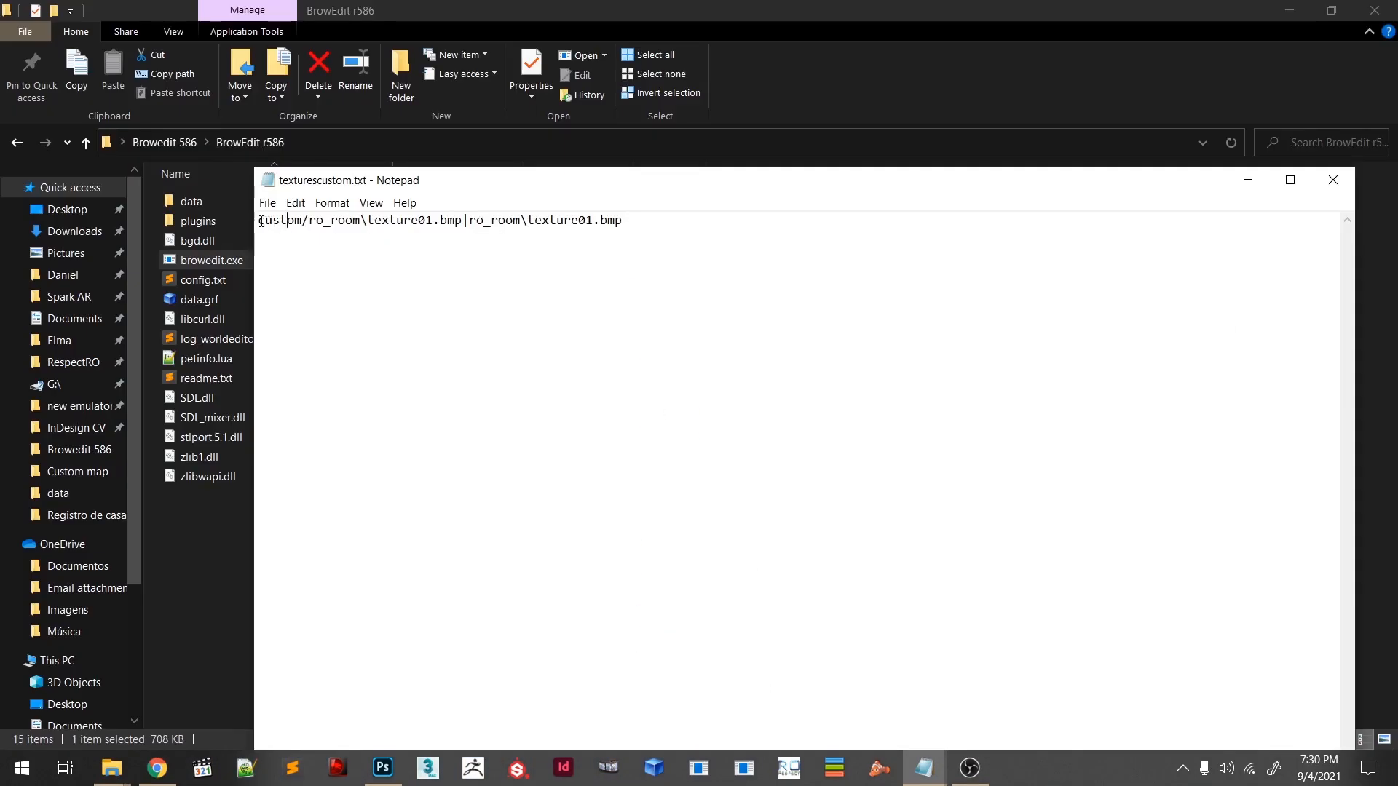
- Examine the texture01.bmp entry's custom path, the ro_room texture path, and the slashes and vertical bar separating their parts
drag(259, 221, 363, 222)
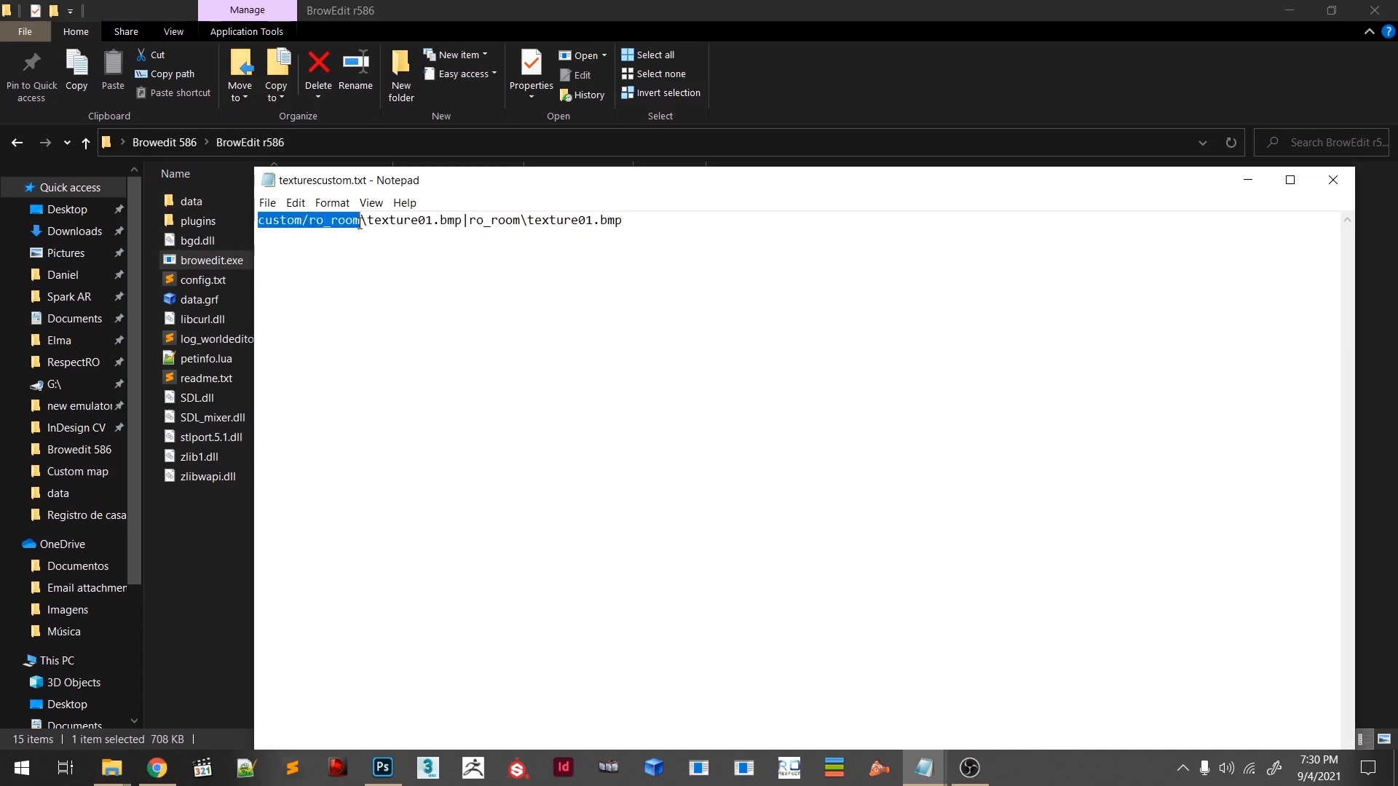
drag(361, 223, 465, 222)
drag(260, 221, 464, 228)
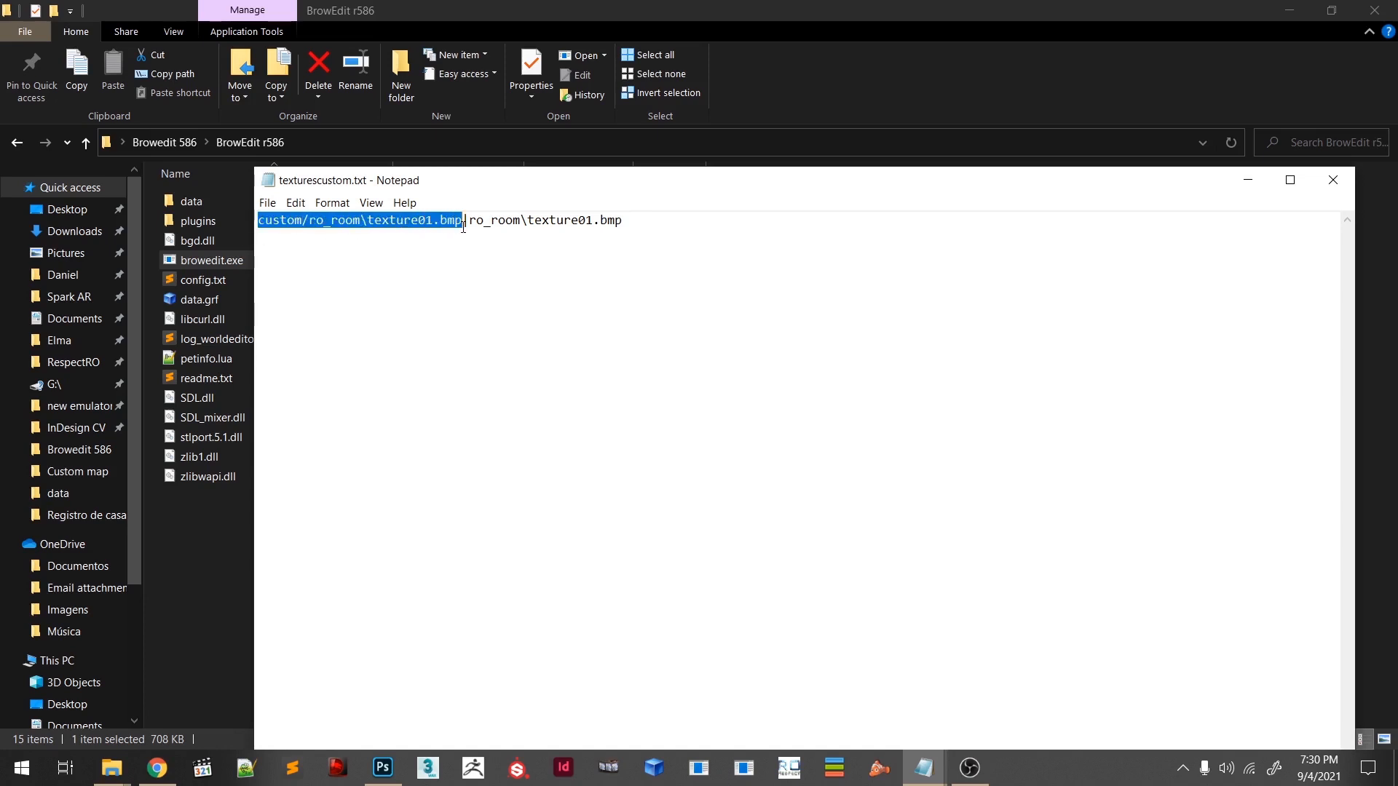
drag(471, 226, 676, 243)
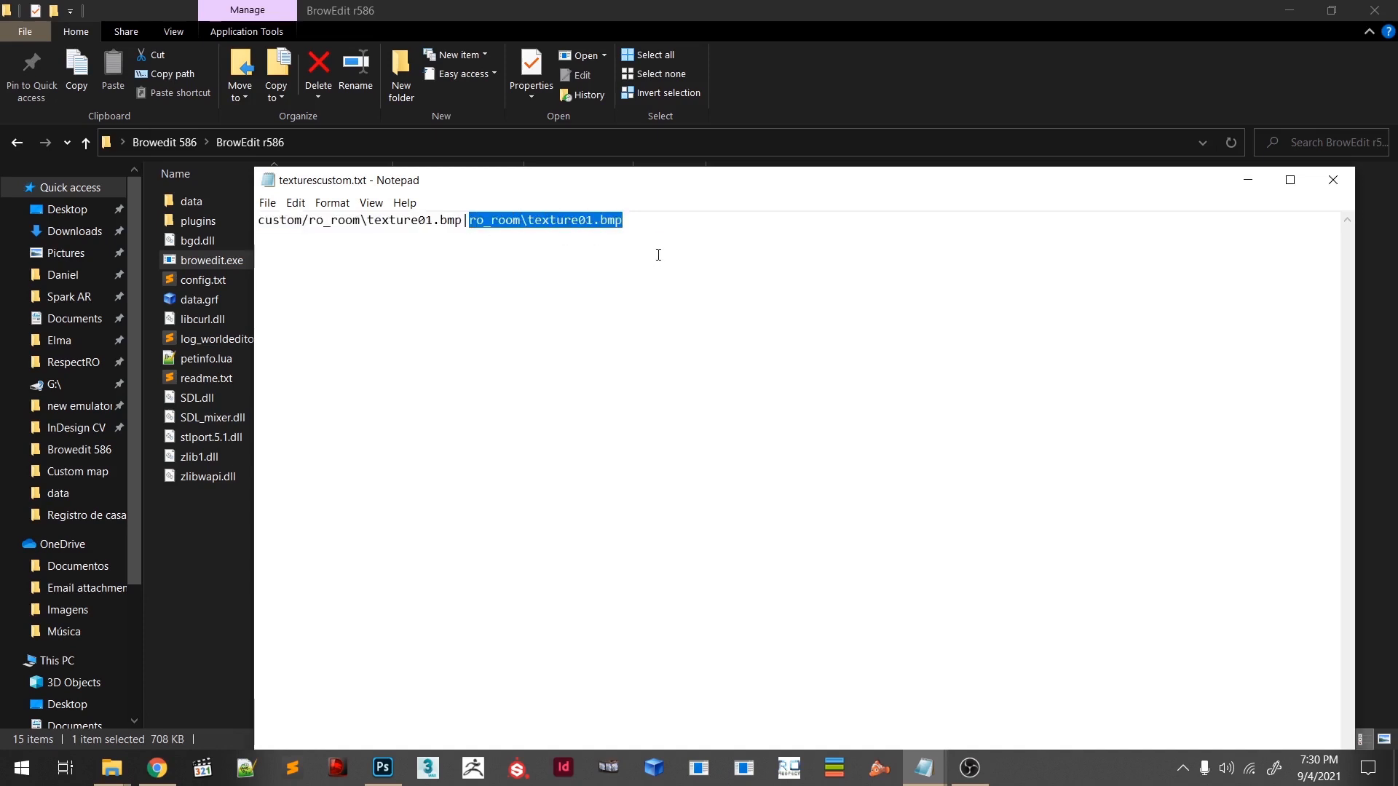
click(580, 238)
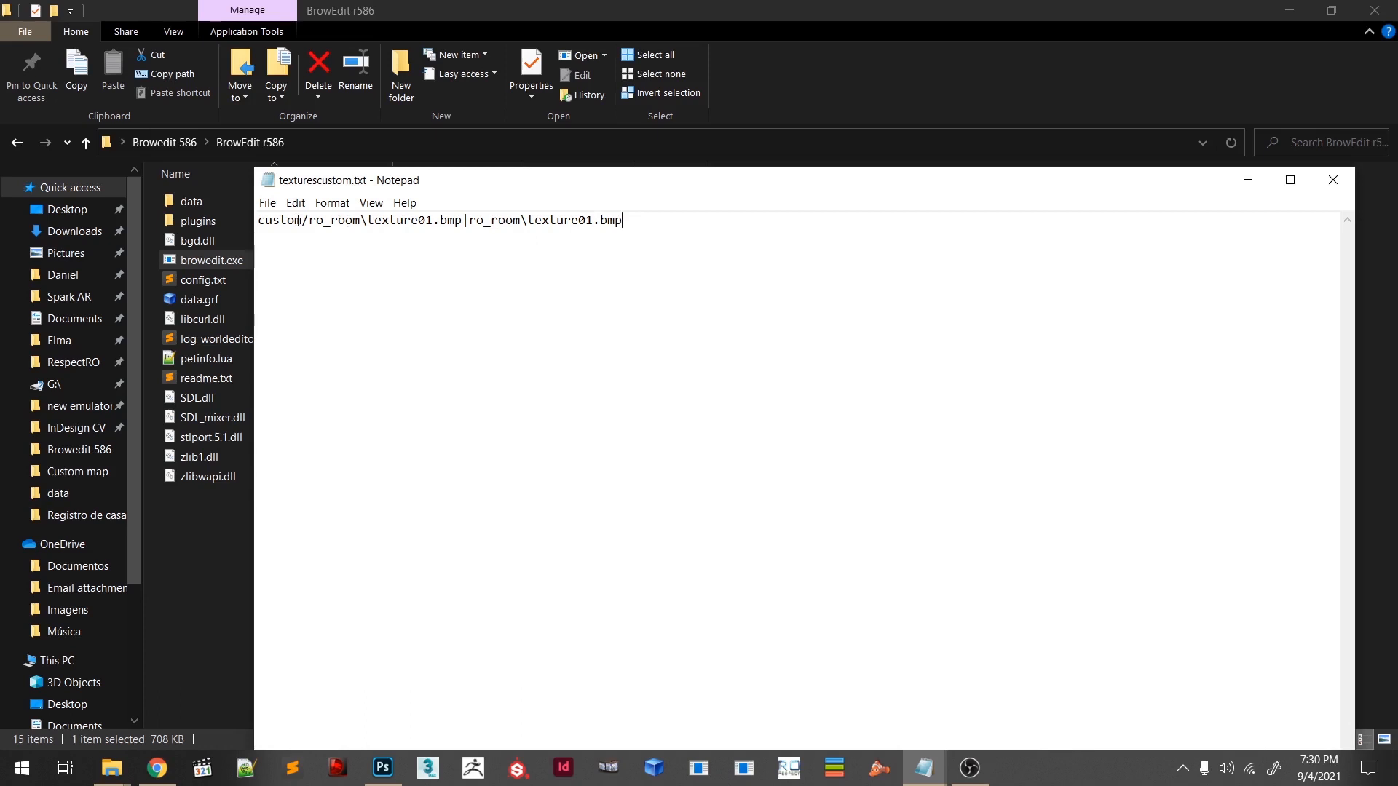
drag(308, 222, 302, 222)
drag(359, 221, 368, 221)
drag(461, 221, 472, 221)
- Try adding a forward slash before texture01.bmp in the entry's custom path, remove it, and minimize Notepad
click(364, 221)
text(/)
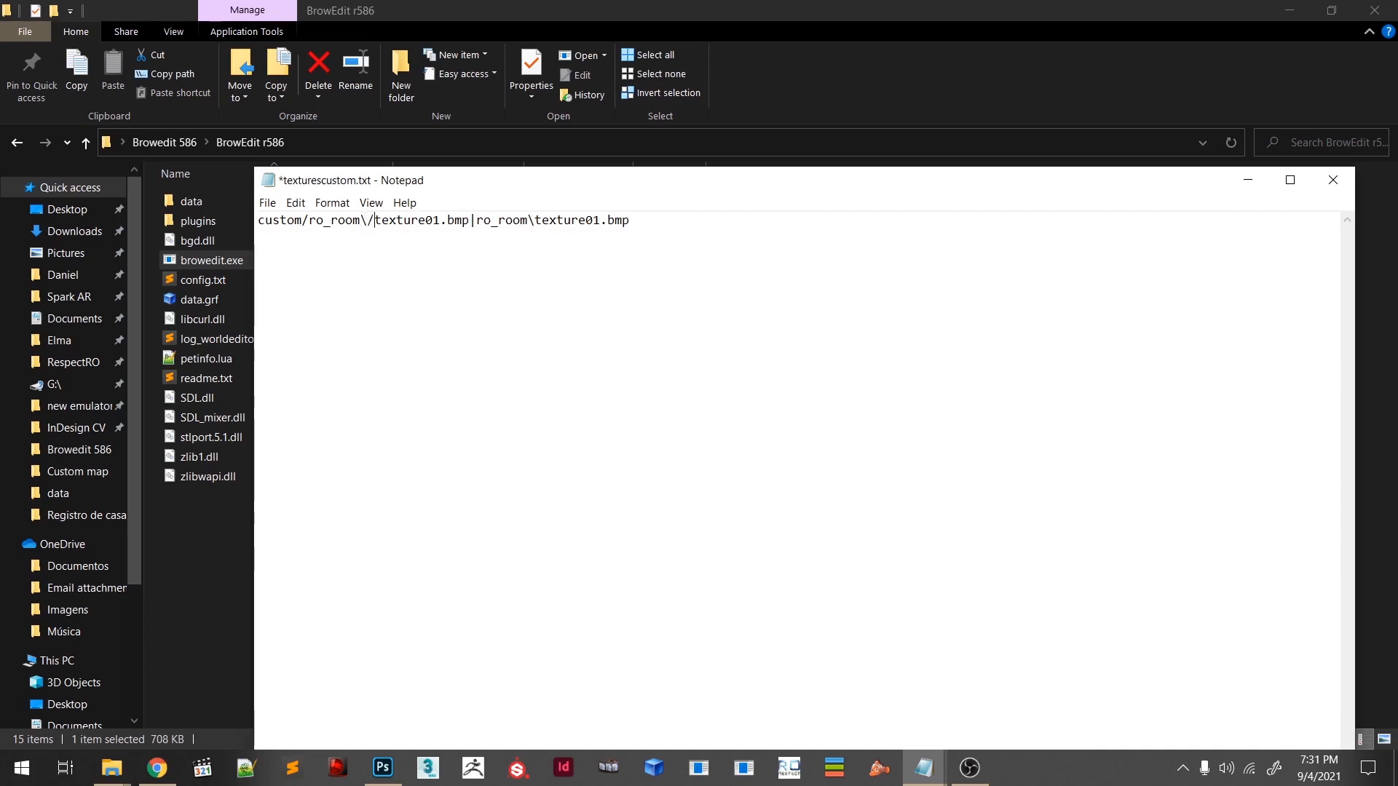
key(BackSpace)
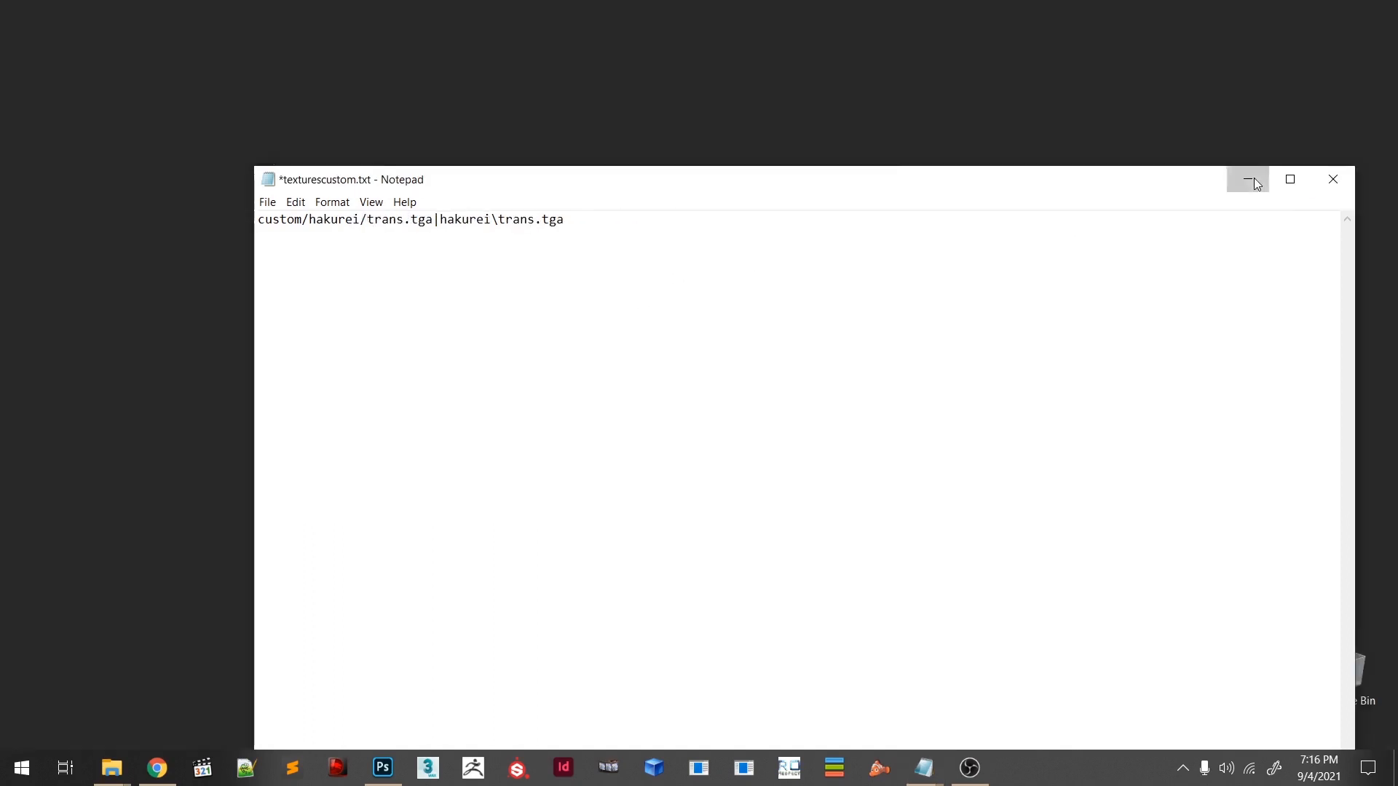
click(1248, 180)
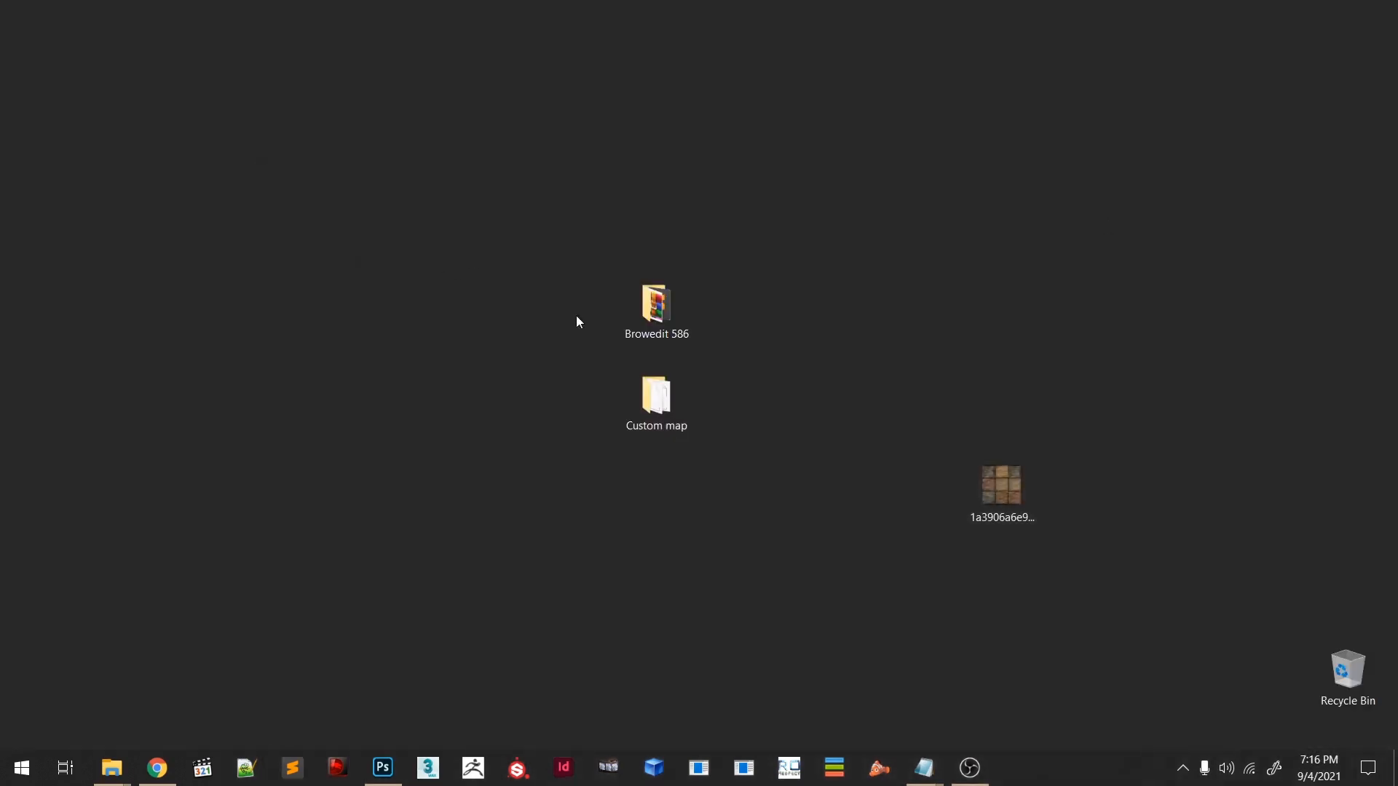
- Copy the folder name ro_room from the path of the Custom map texture folder for use in texturescustom.txt
mouse_move(112, 768)
click(263, 688)
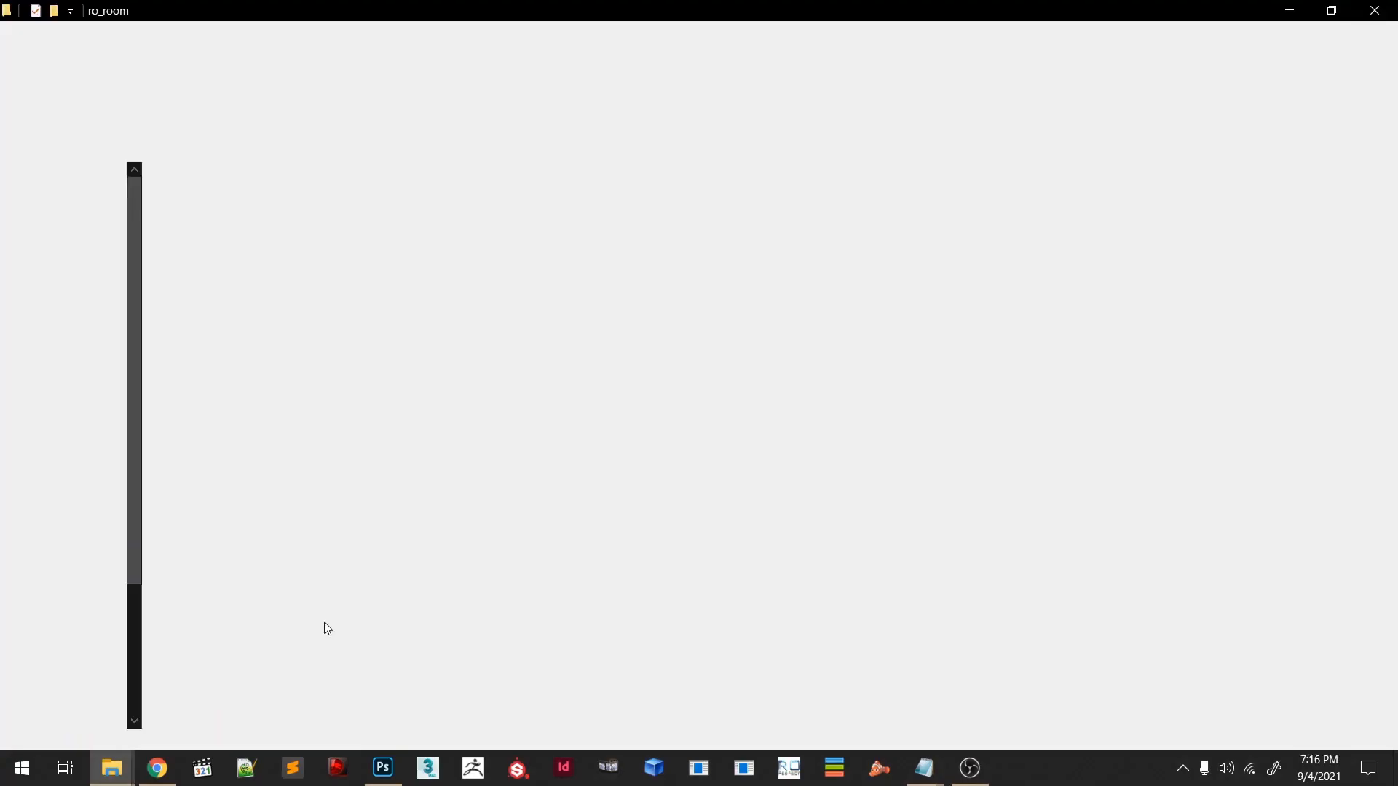
click(354, 140)
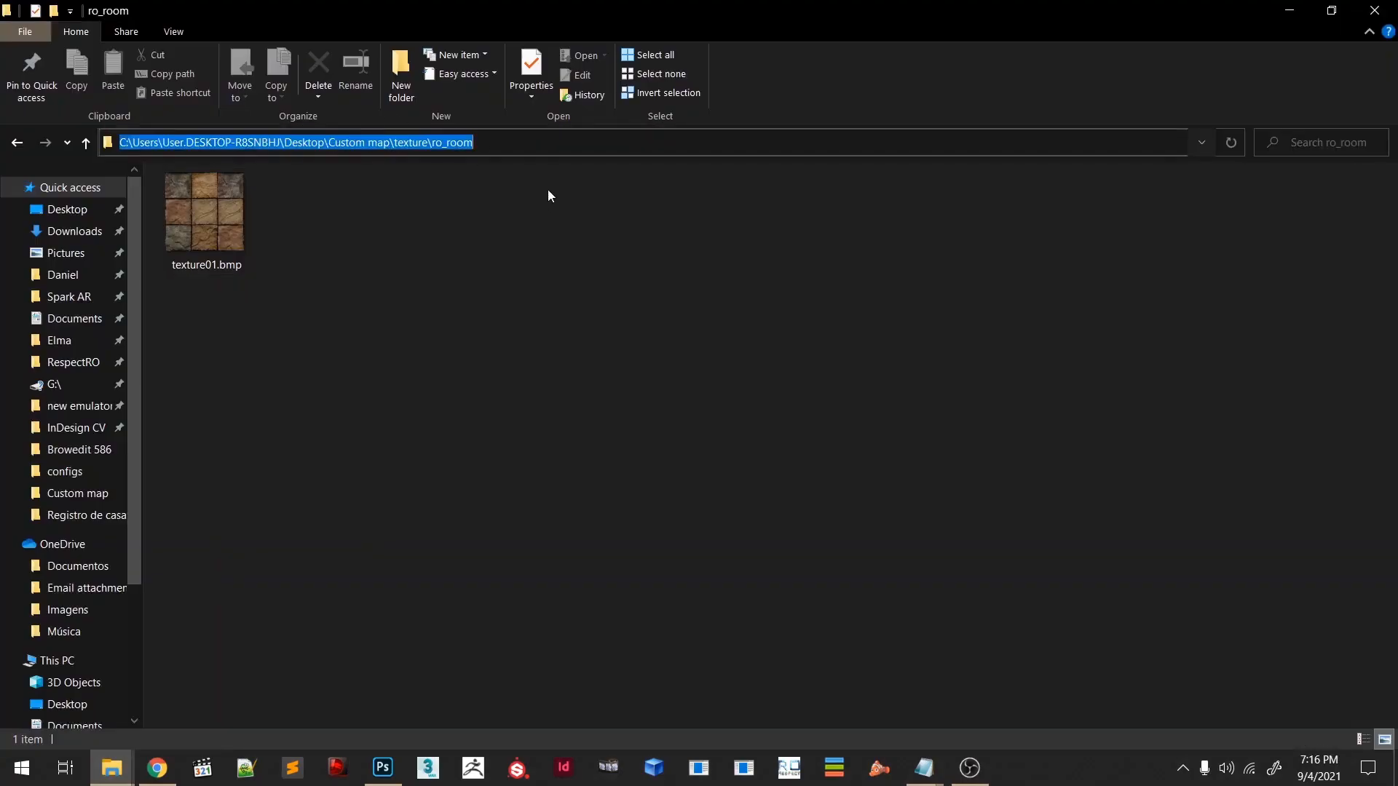
mouse_move(924, 768)
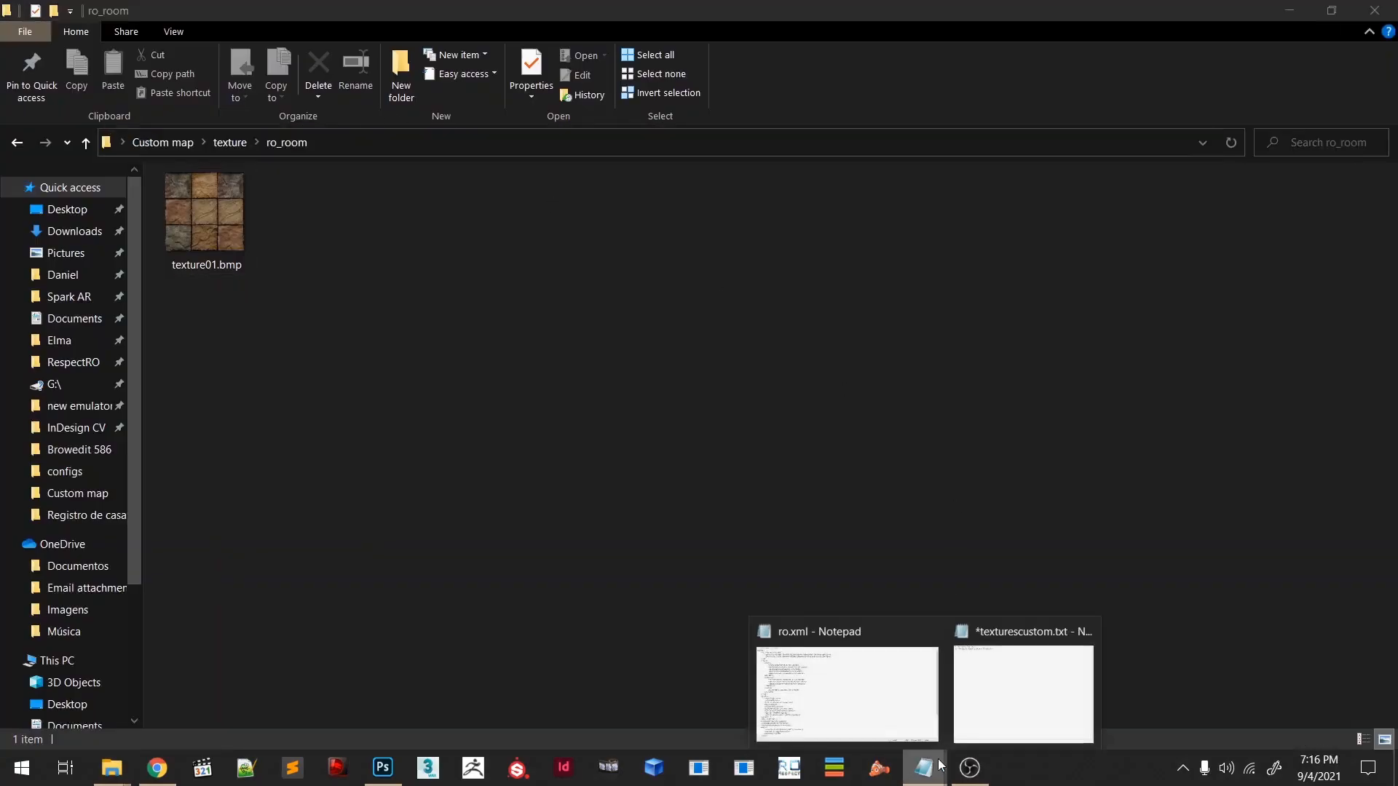
click(983, 714)
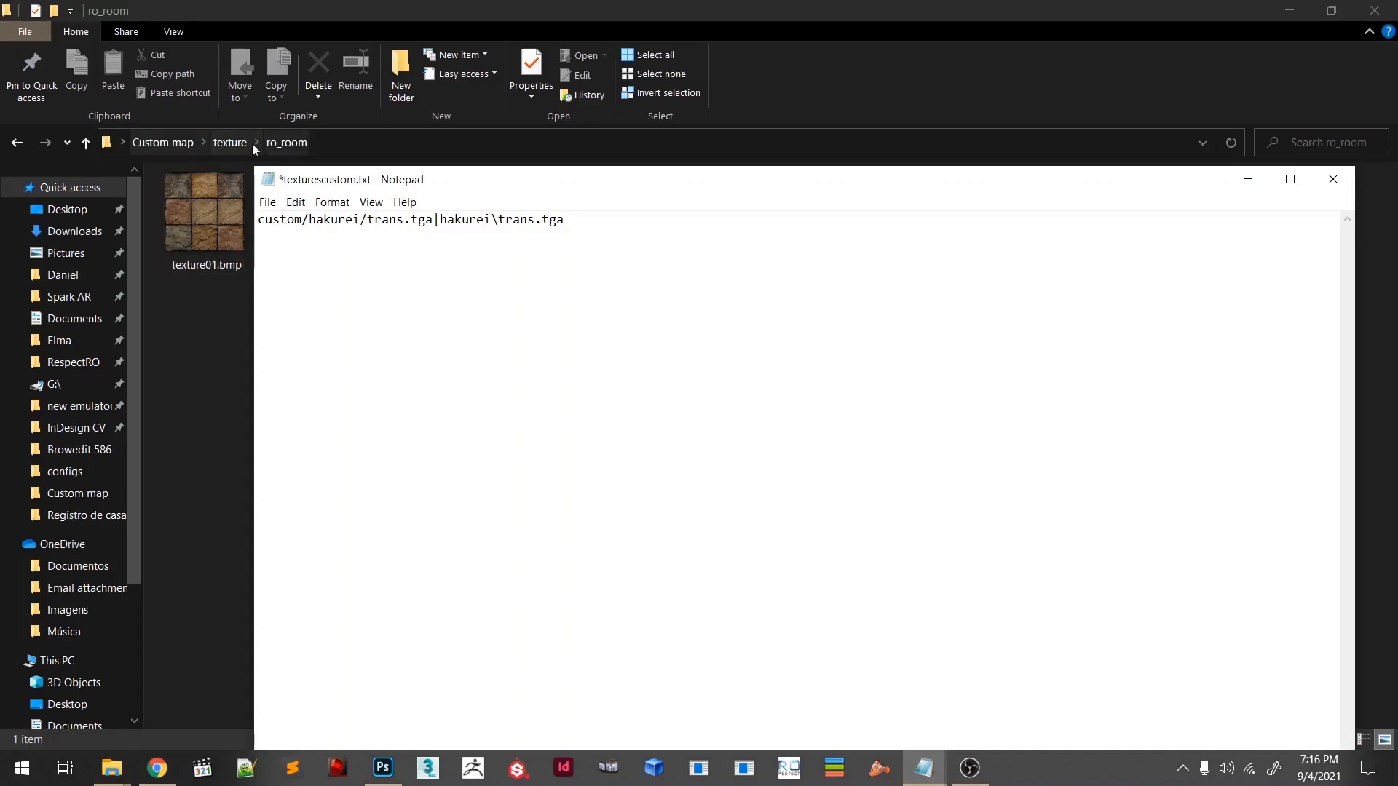
click(349, 140)
click(528, 145)
key(shift+Left)
key(shift+Left)
key(shift+Left)
key(shift+Left)
key(shift+Left)
key(shift+Left)
key(shift+Left)
key(ctrl+c)
click(454, 229)
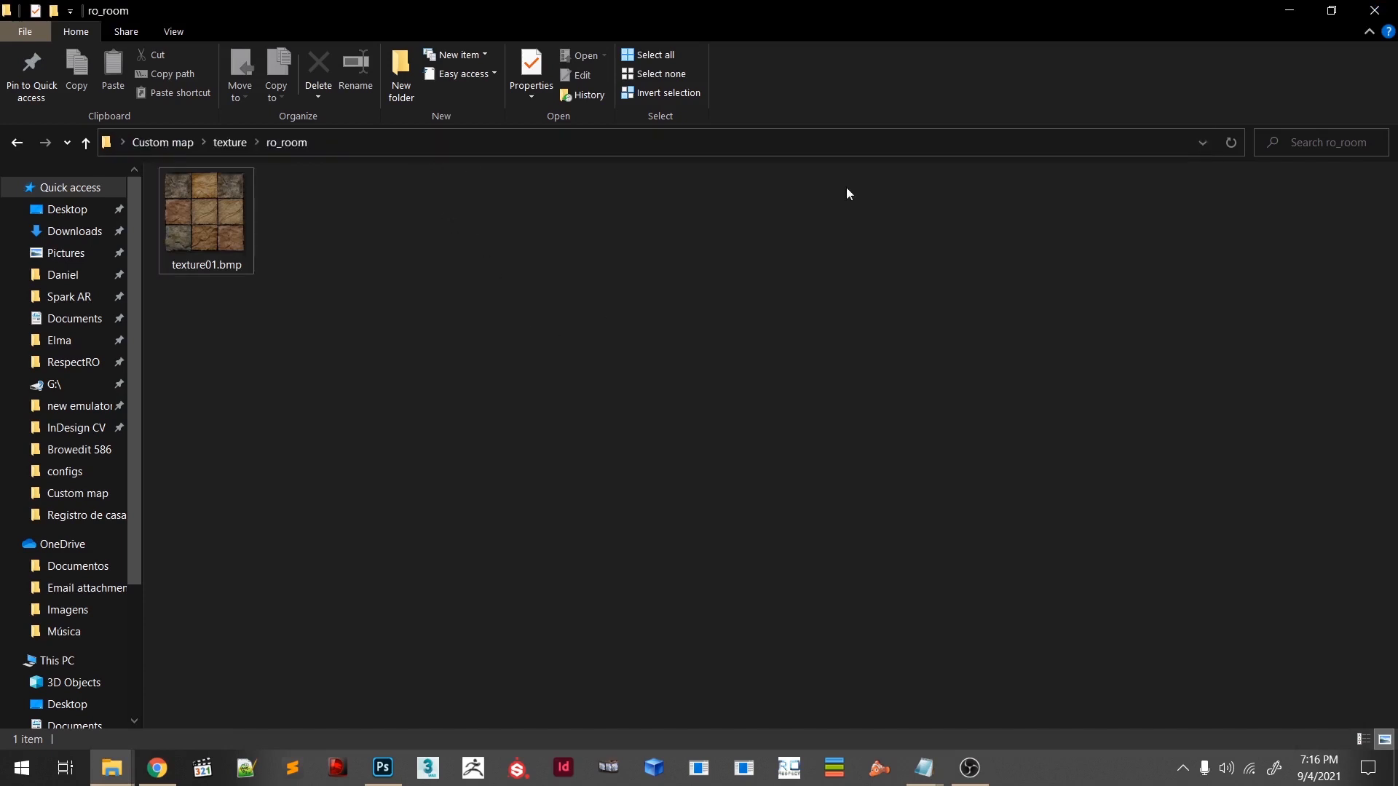
- Replace hakurei with ro_room in both paths of the trans.tga entry in texturescustom.txt
click(1290, 10)
drag(360, 220, 309, 221)
key(ctrl+v)
drag(404, 220, 368, 220)
drag(493, 220, 442, 220)
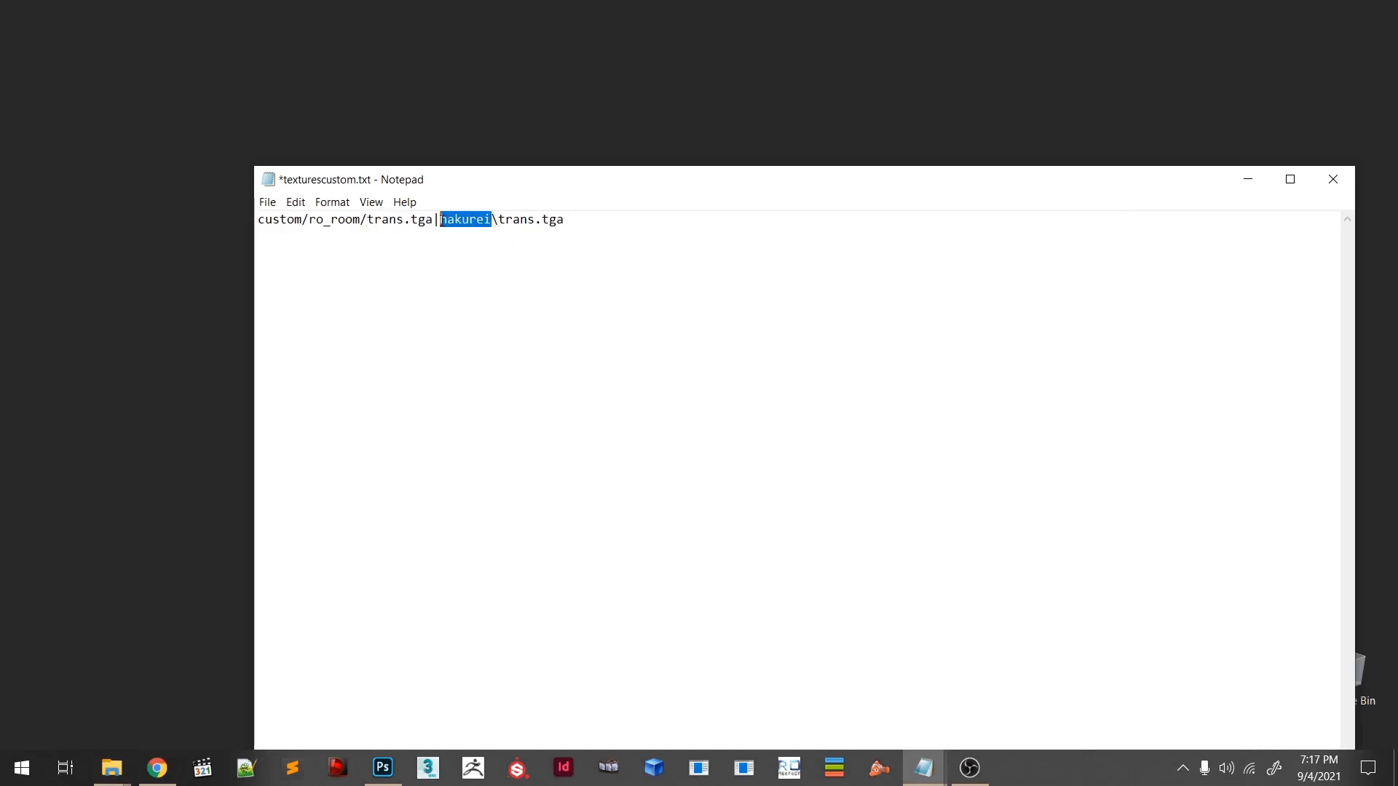
key(ctrl+v)
- Copy the file name texture01.bmp from the ro_room texture folder
click(111, 769)
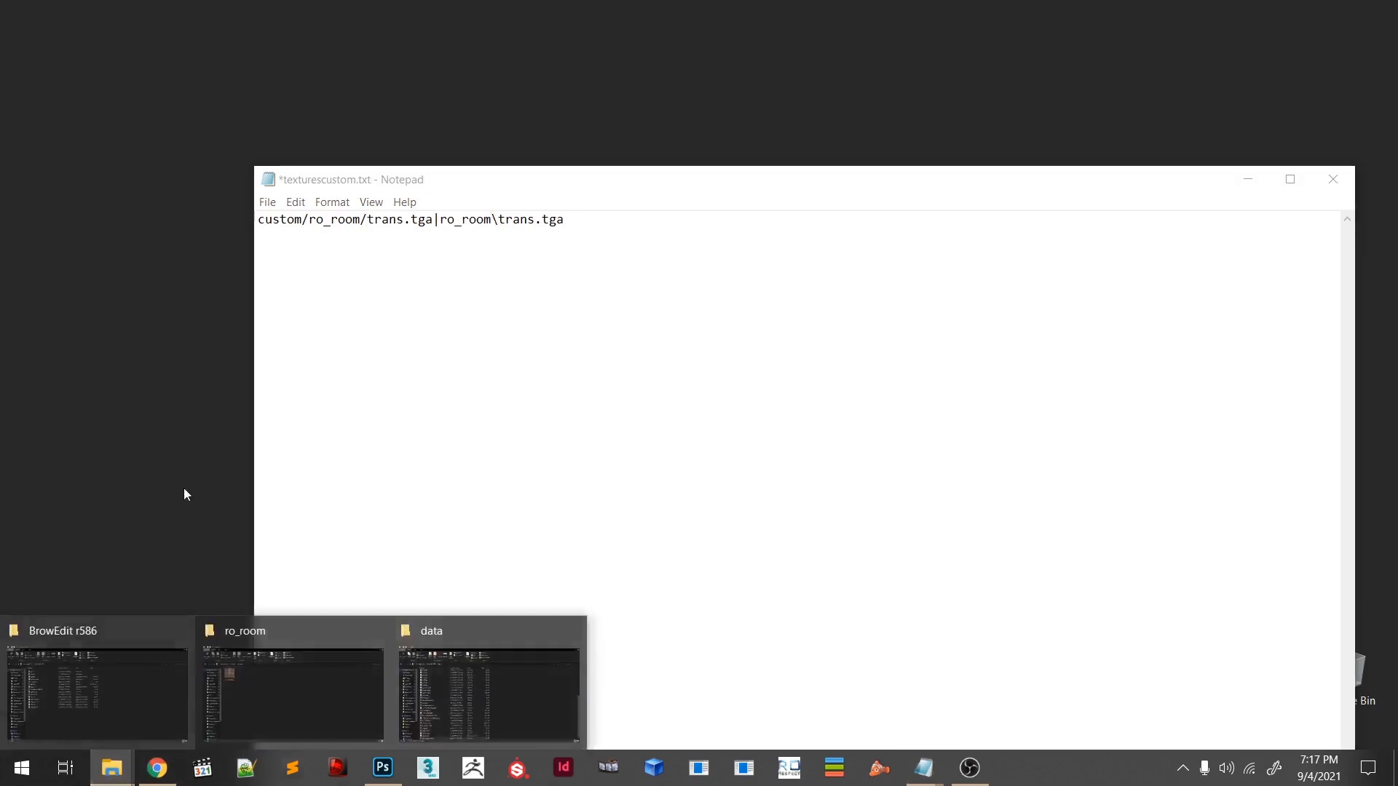
click(265, 667)
click(206, 263)
click(207, 260)
key(ctrl+c)
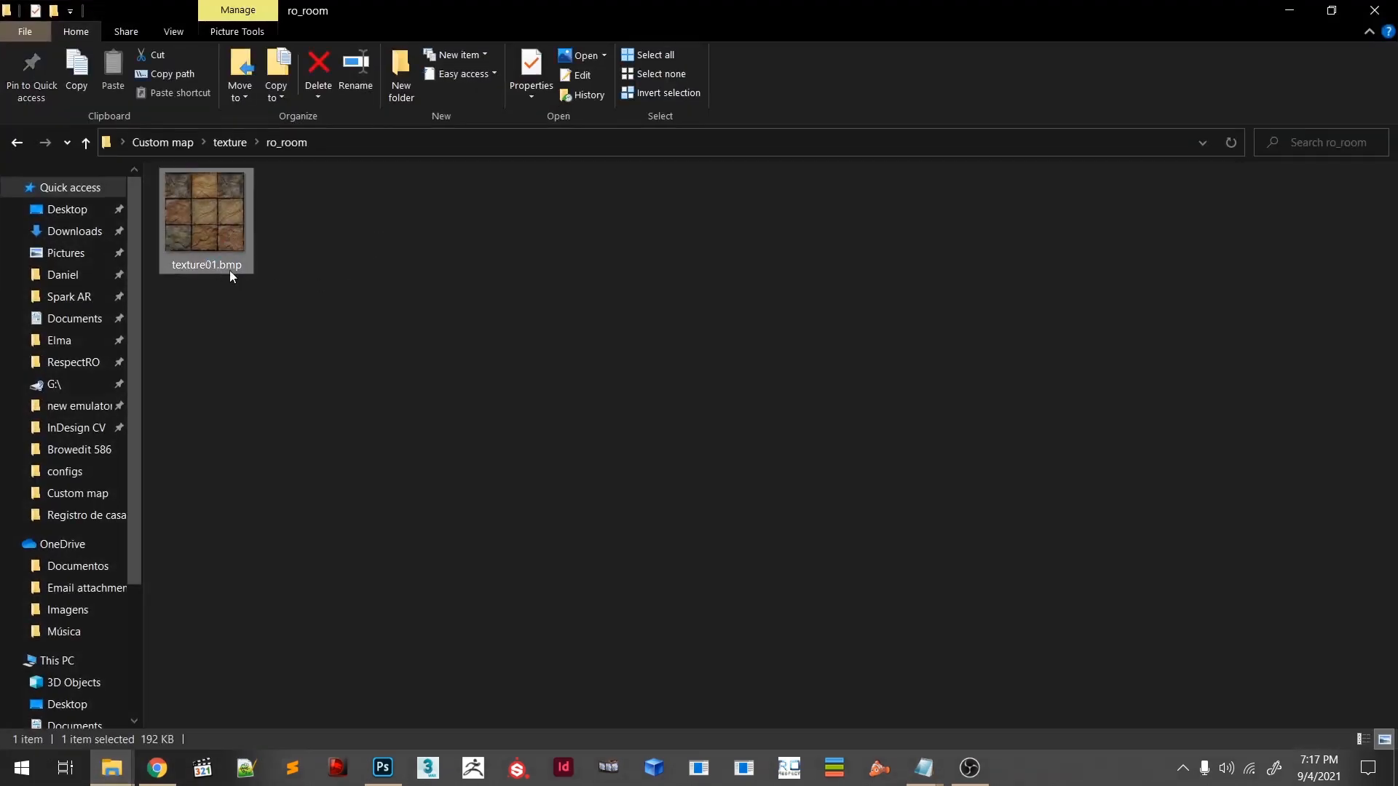
click(590, 465)
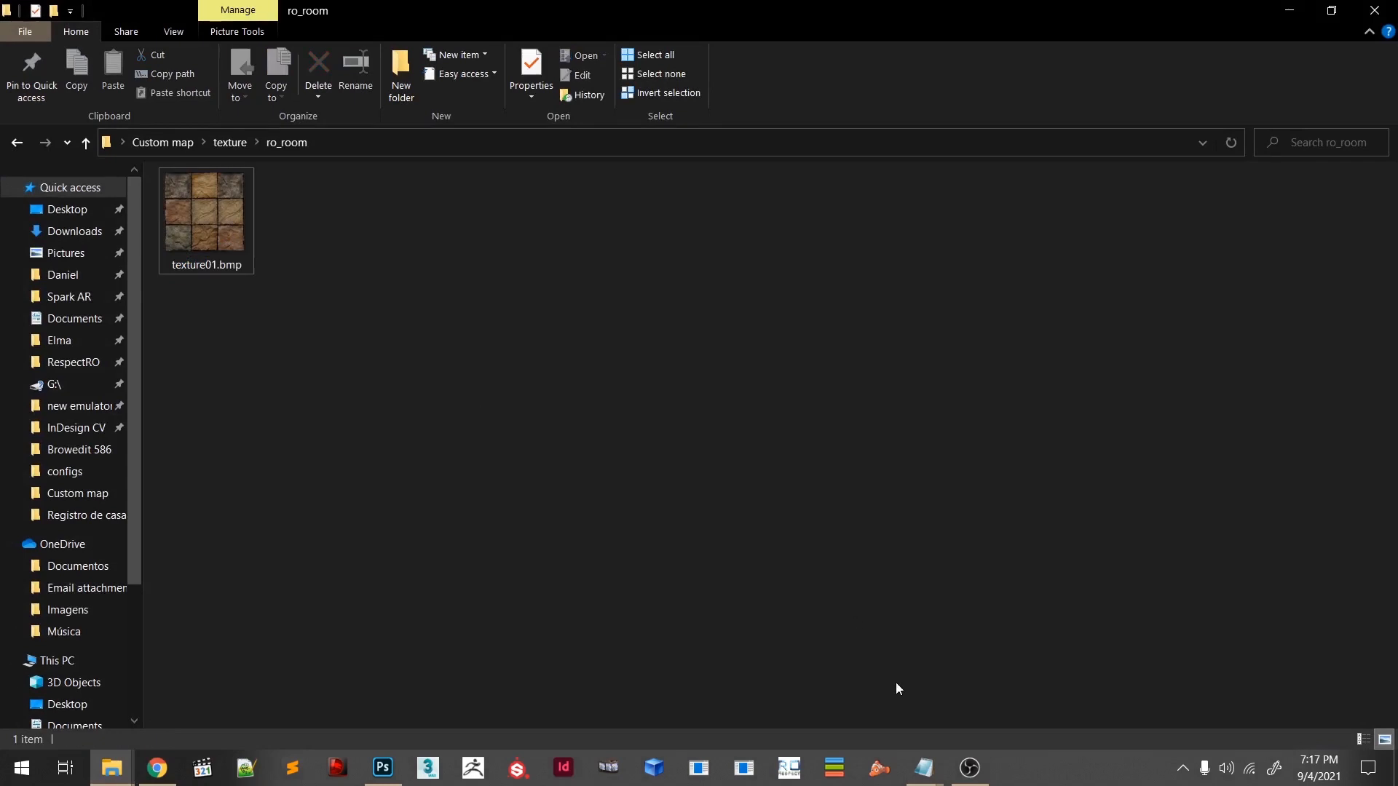
- Replace trans.tga with texture01.bmp in both paths of the texturescustom.txt entry, then save and close the file
click(924, 768)
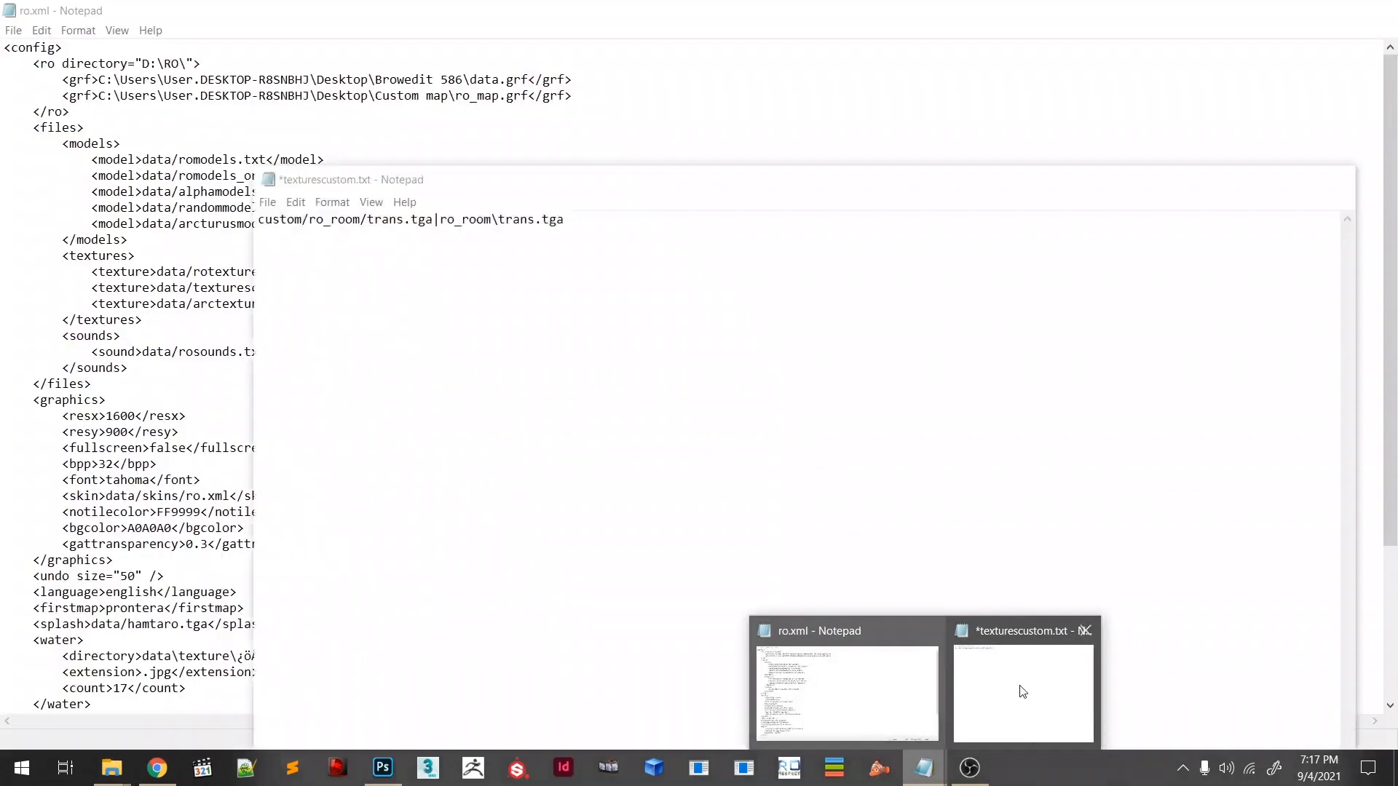
click(1023, 691)
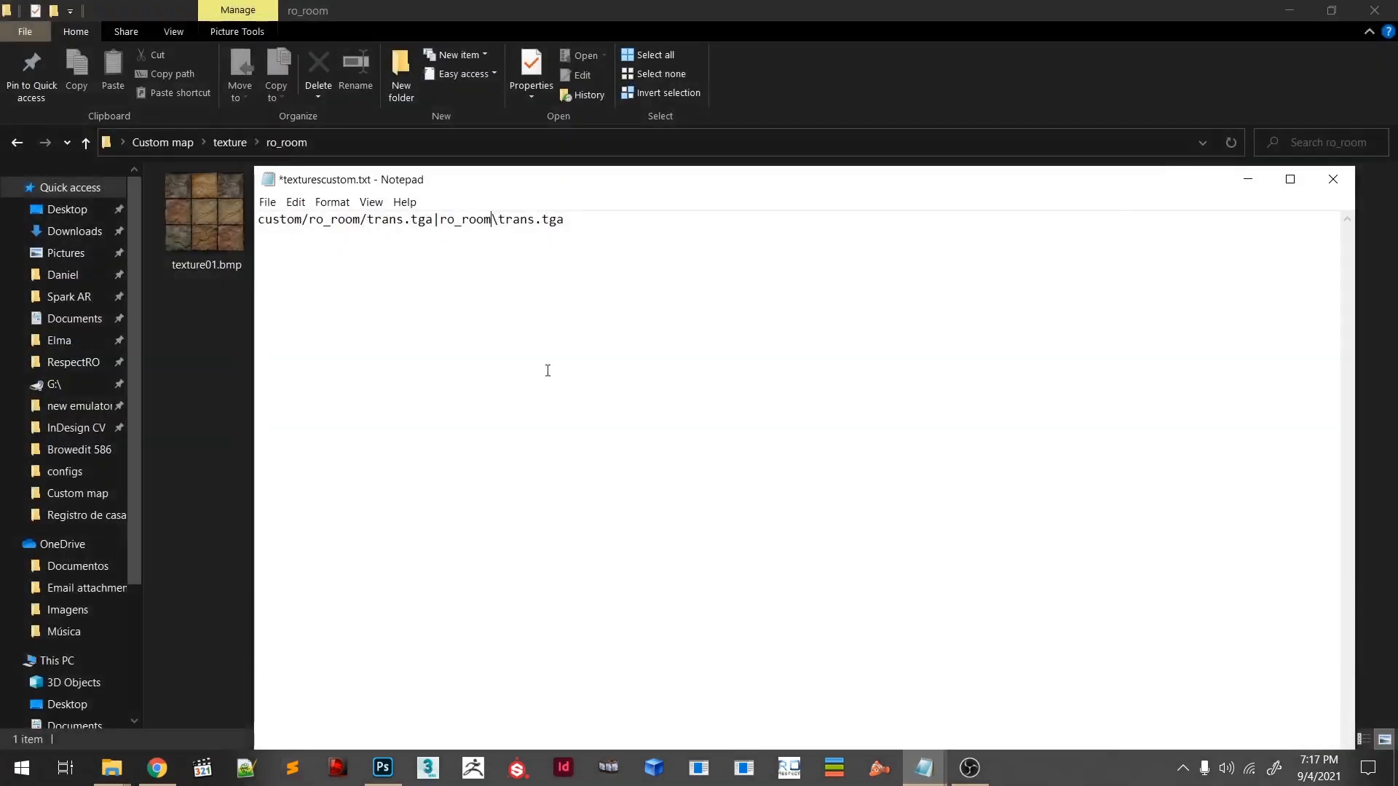
drag(434, 219, 367, 219)
key(ctrl+v)
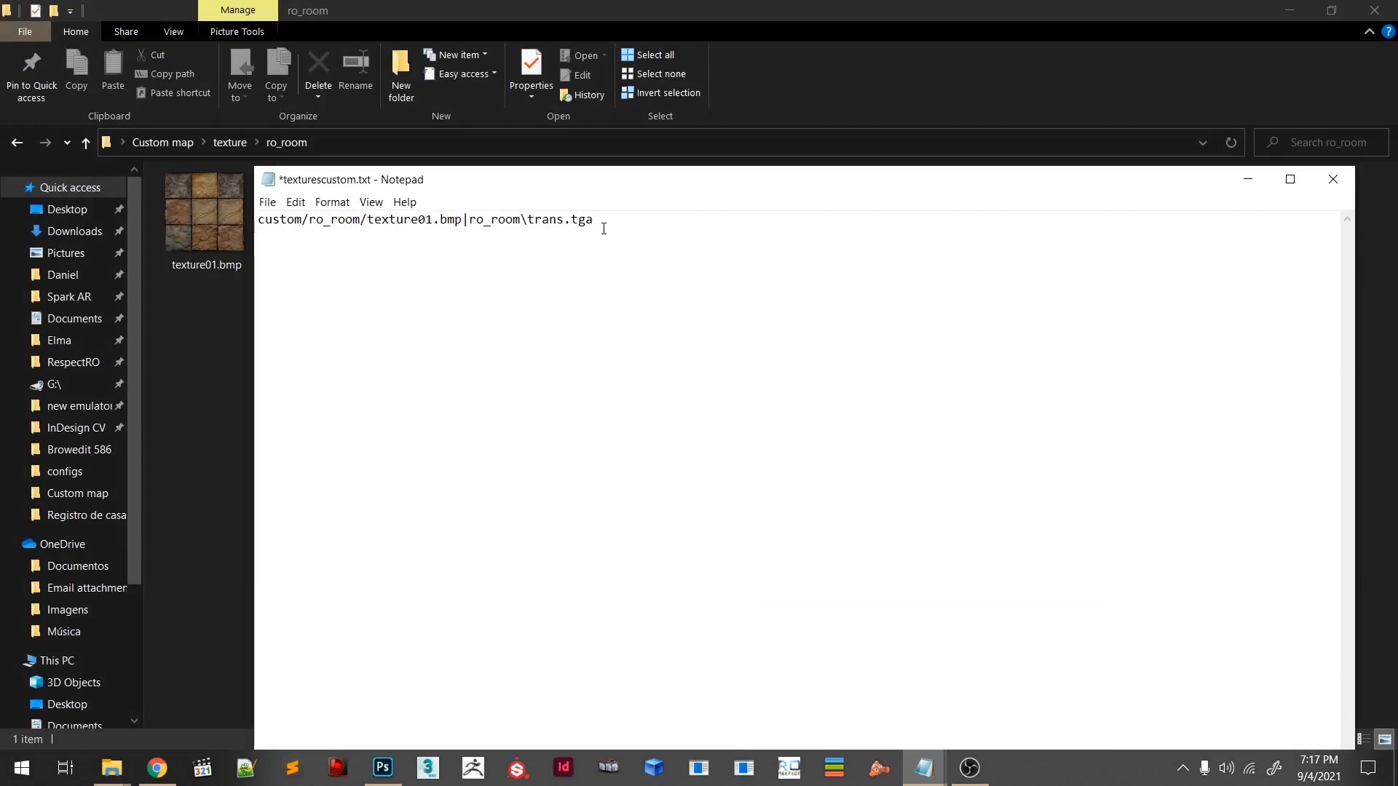
drag(594, 222, 527, 220)
key(ctrl+v)
key(ctrl+s)
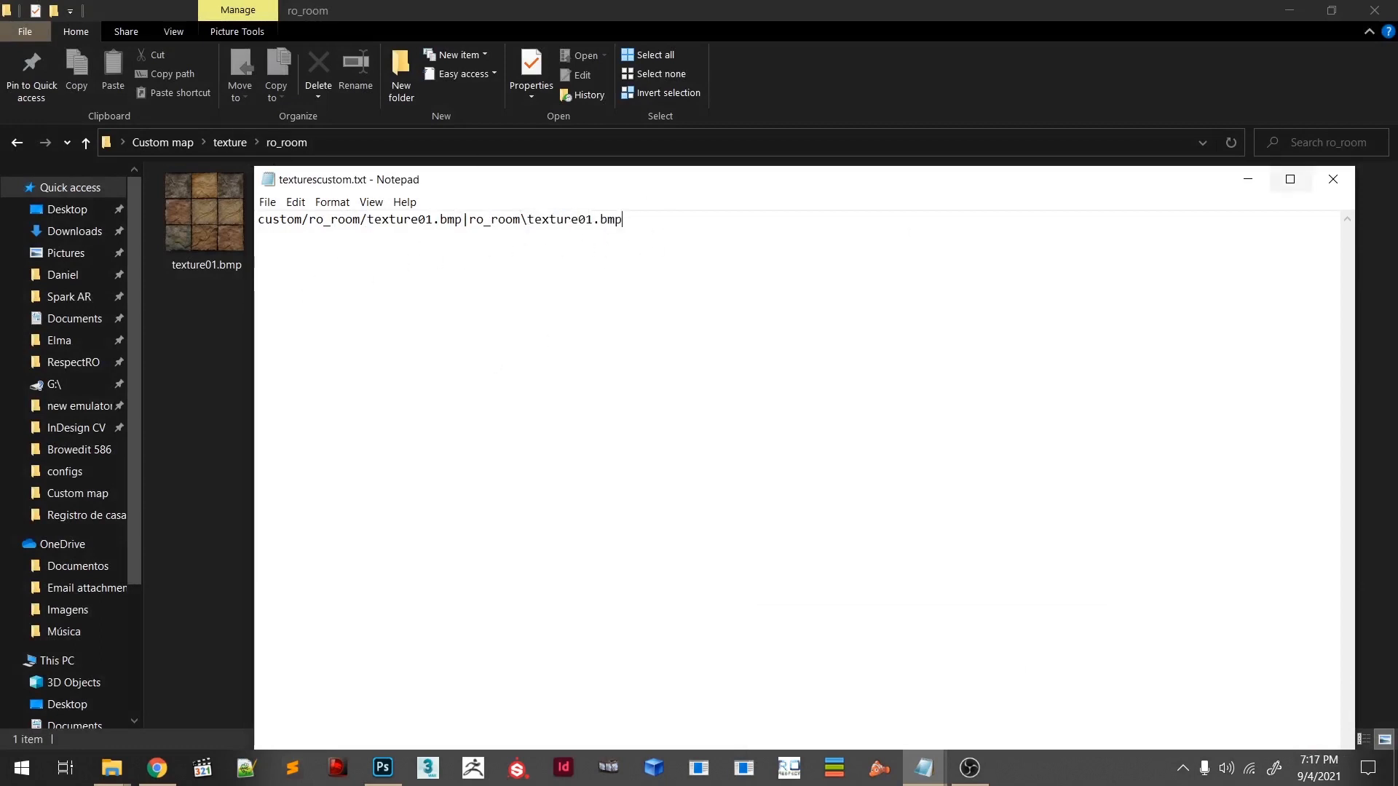
click(1333, 179)
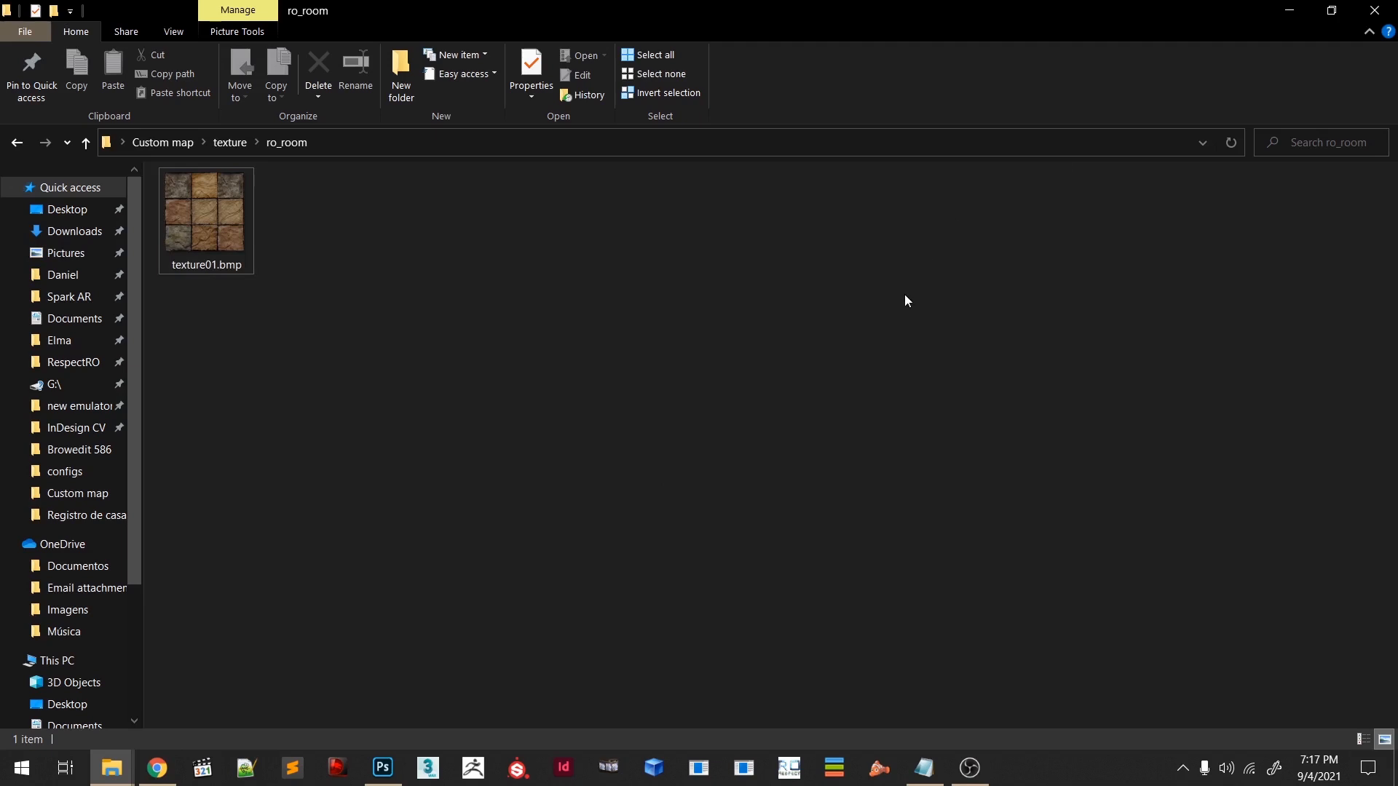
- Launch GRF Editor and add the texture folder from Custom map to the data folder of new.grf
click(654, 772)
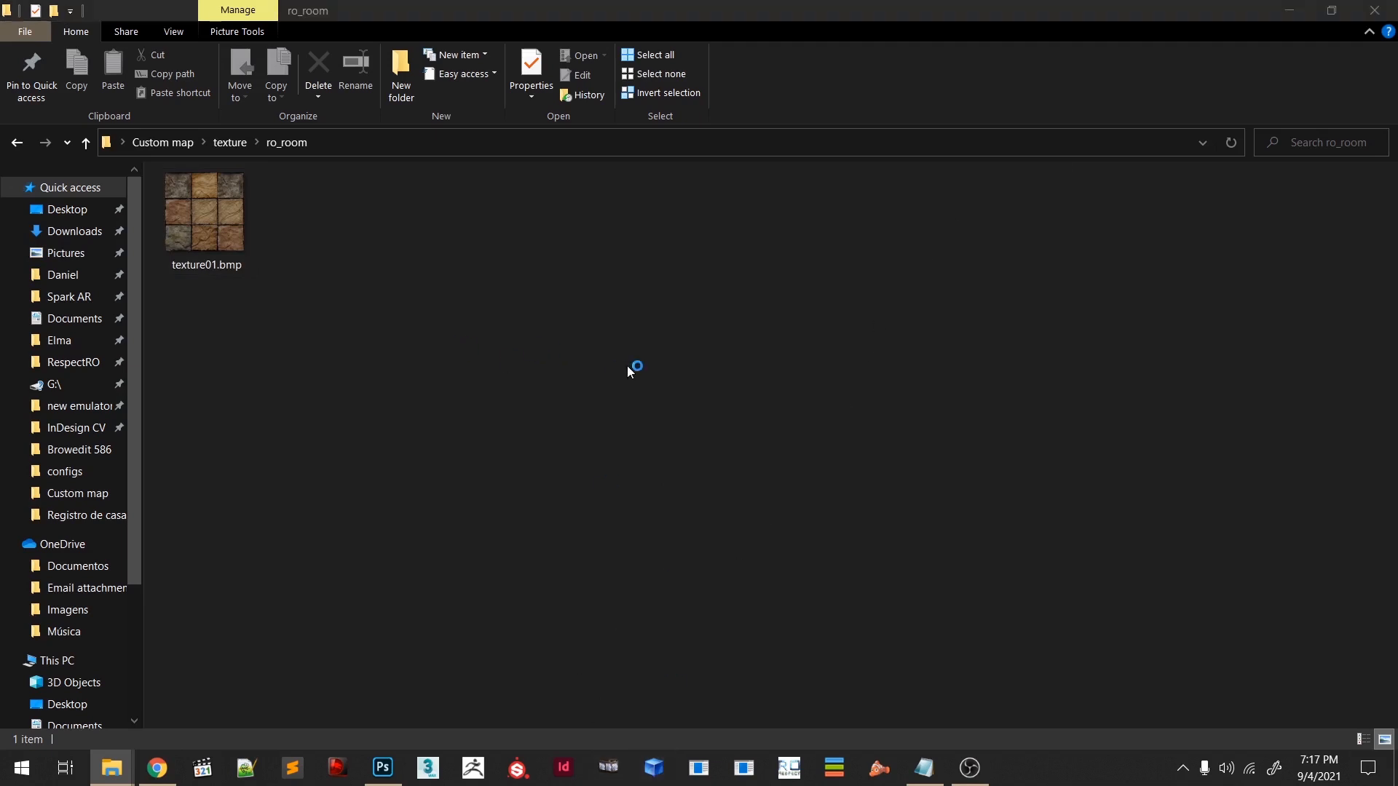
click(758, 447)
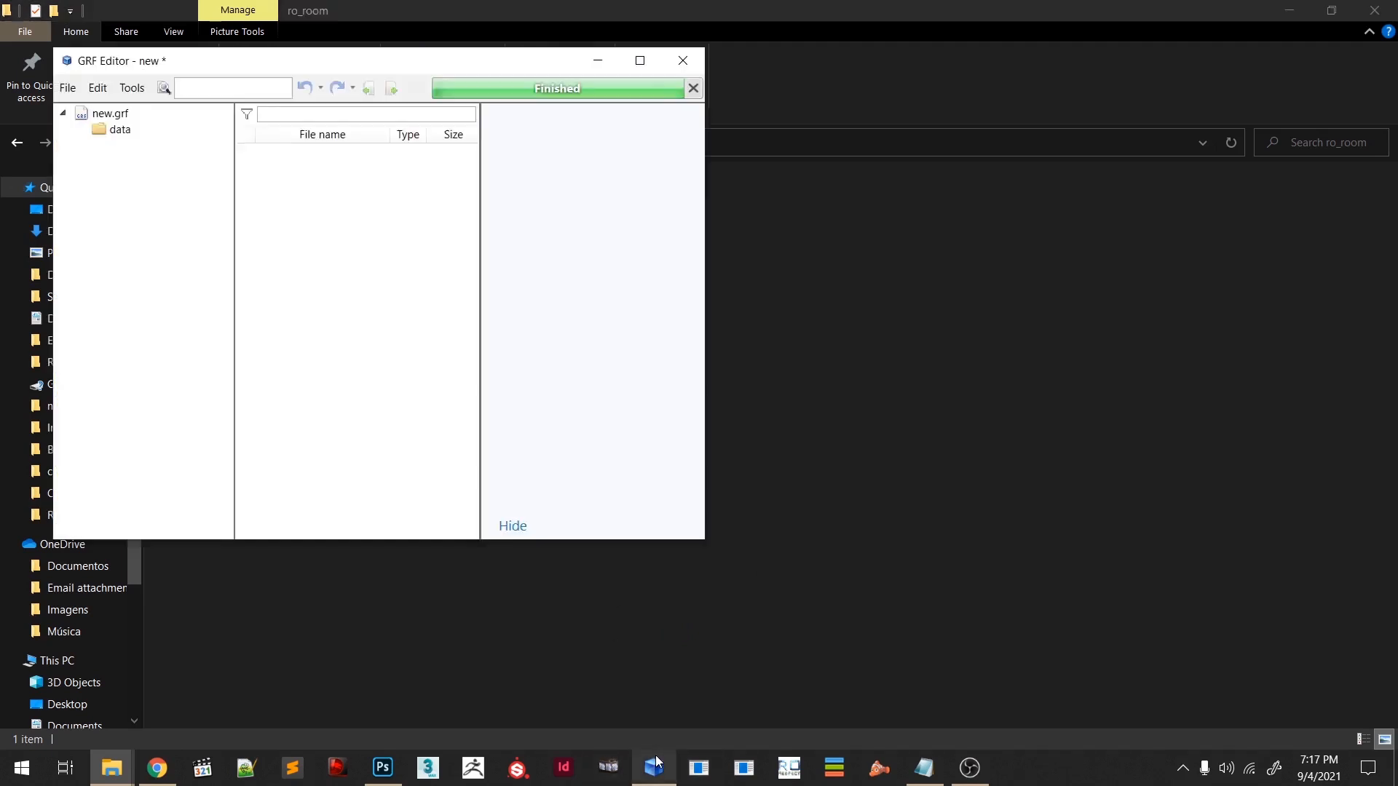
drag(153, 69, 562, 204)
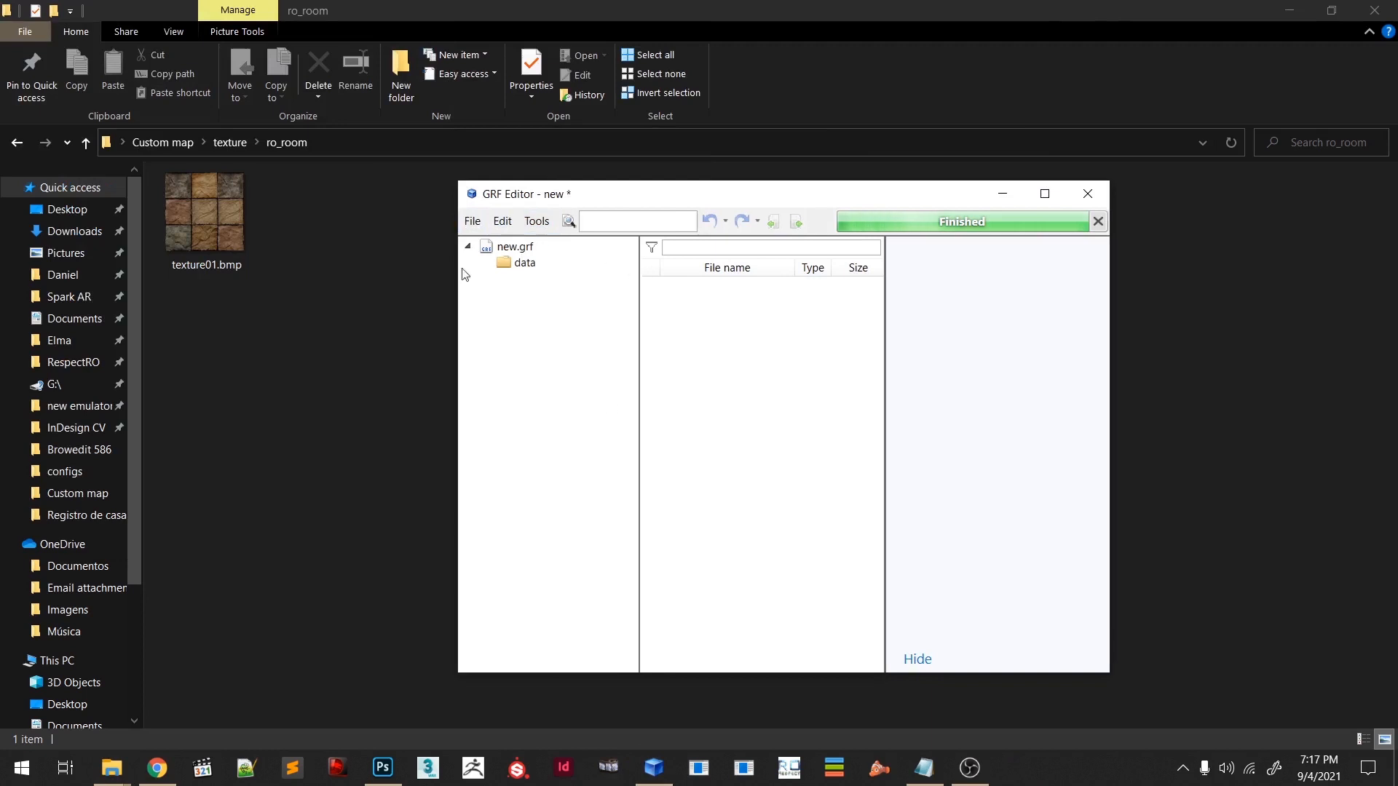
click(377, 334)
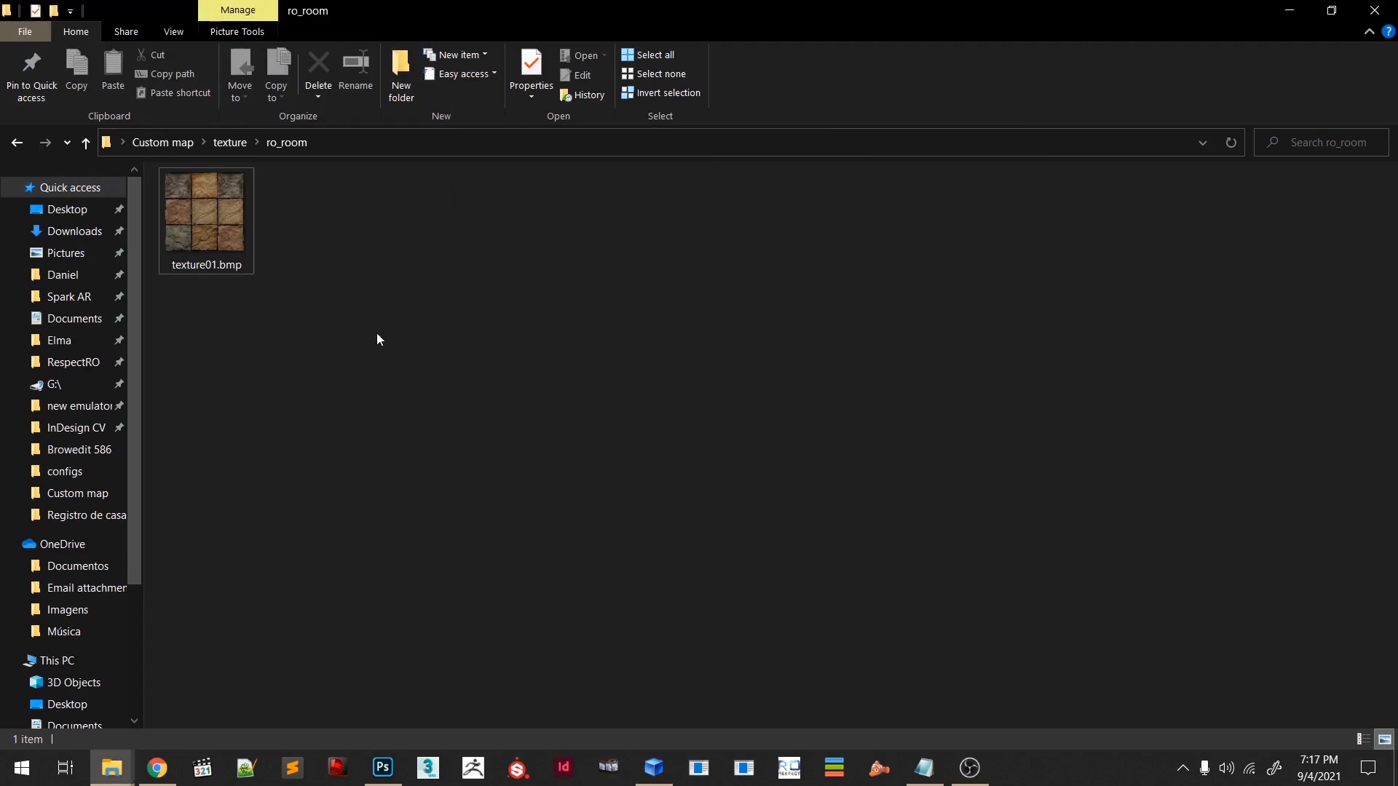
key(alt+Up)
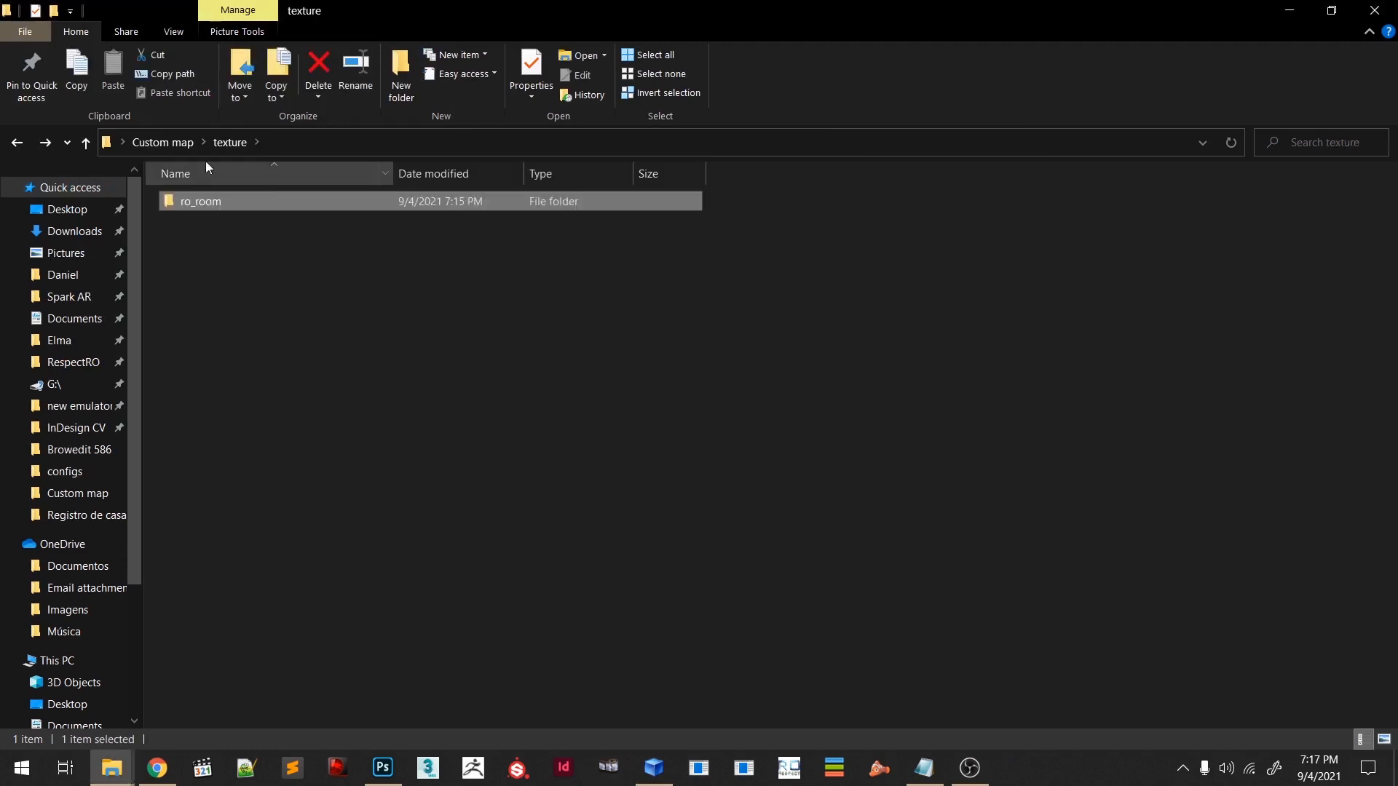
click(175, 142)
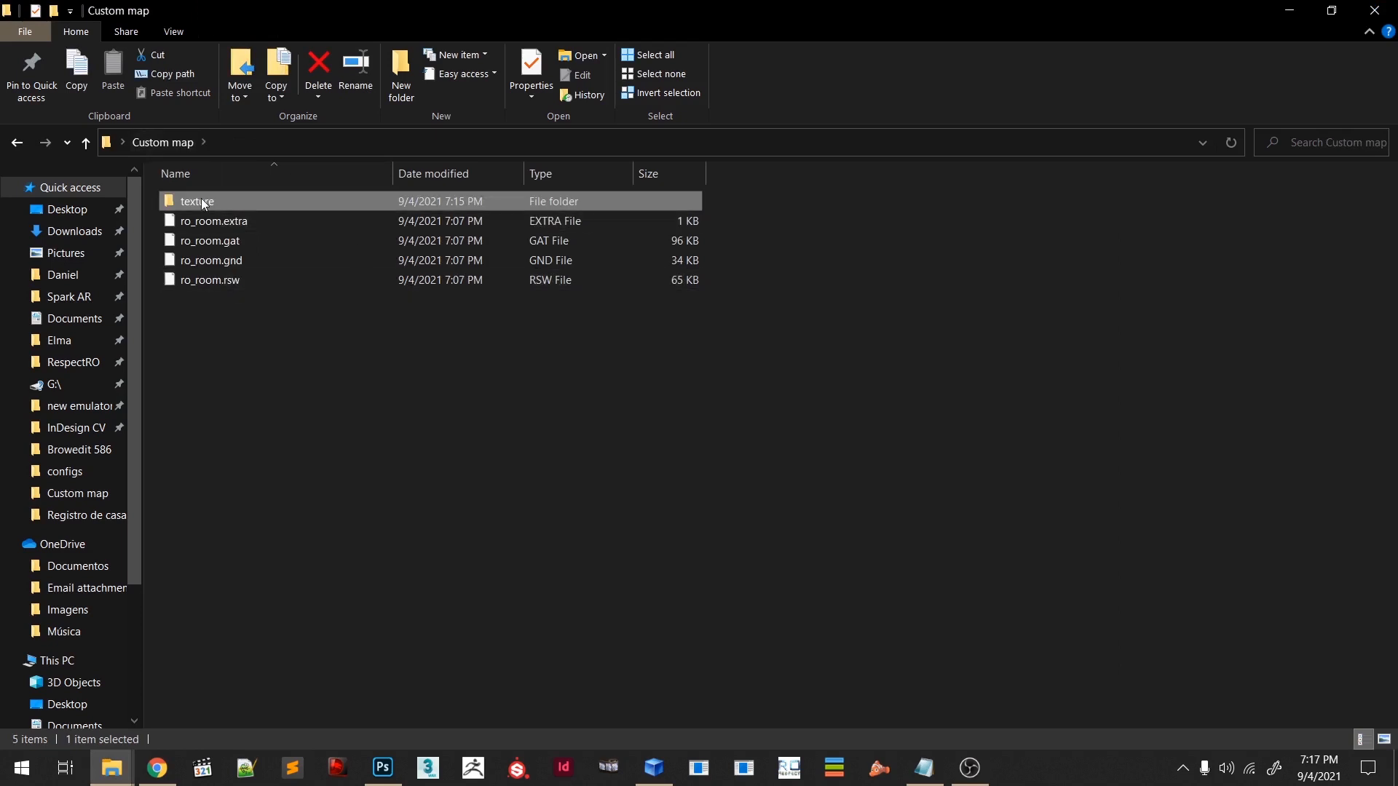
click(212, 220)
drag(206, 202, 659, 783)
drag(639, 453, 524, 264)
- Expand the added texture folder to ro_room, maximize GRF Editor, and check the preview of texture01.bmp
click(520, 282)
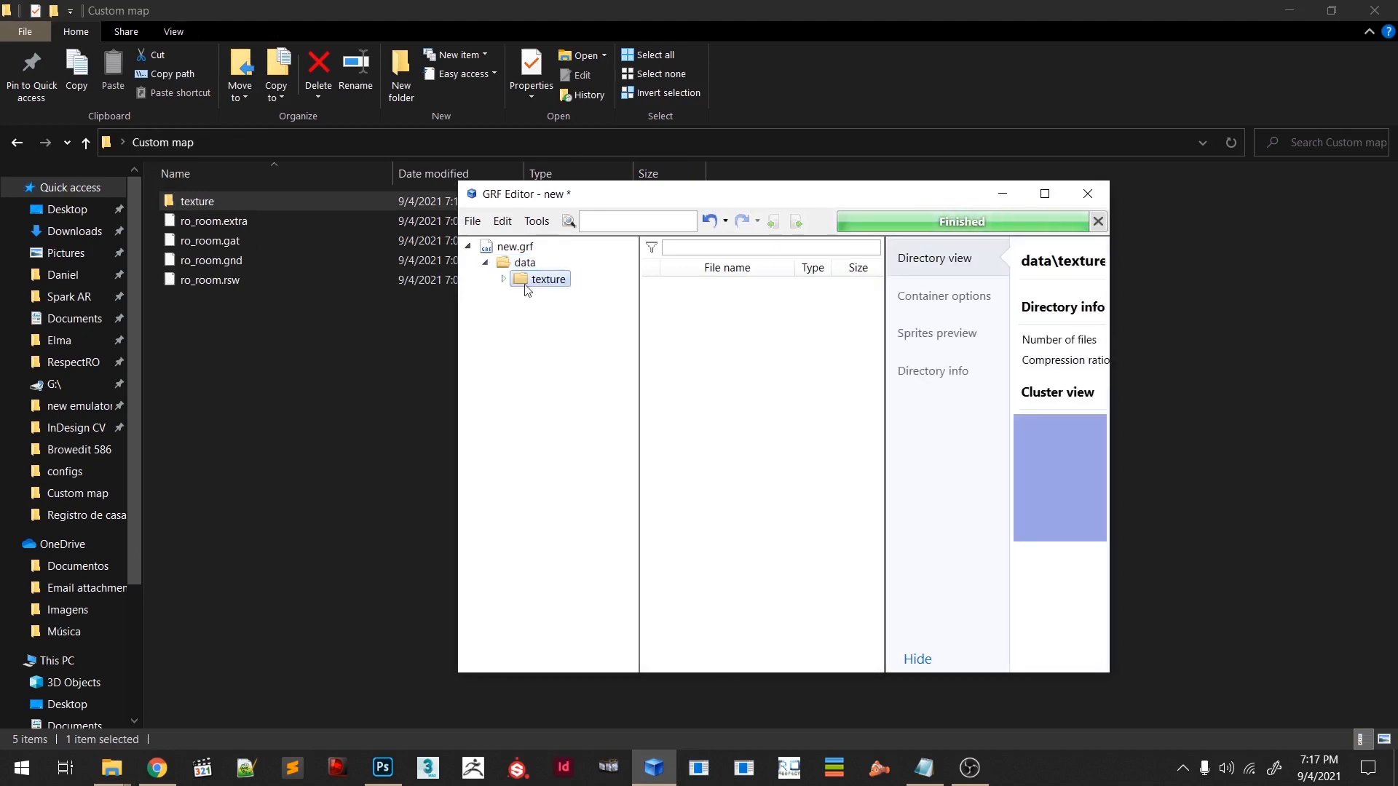
click(503, 281)
click(569, 294)
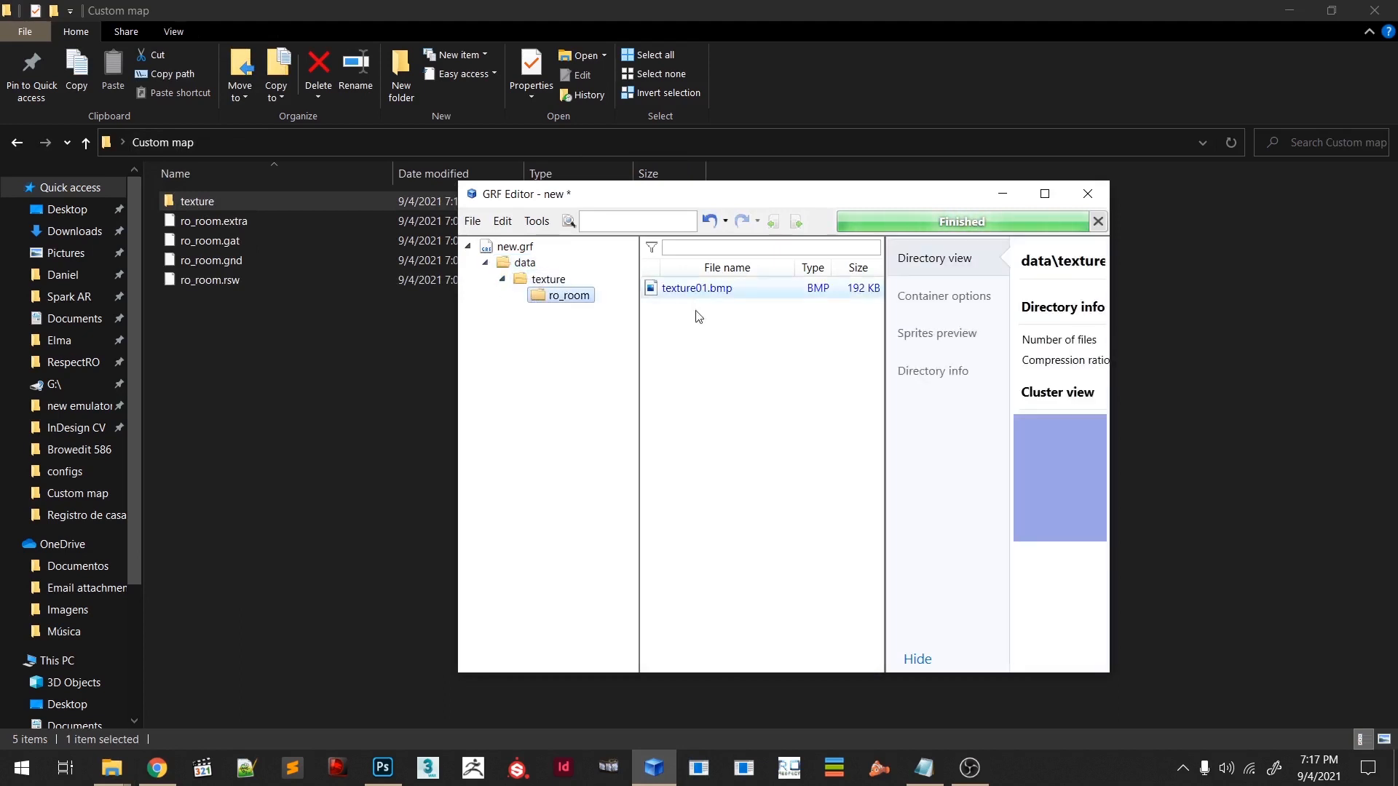
click(1044, 195)
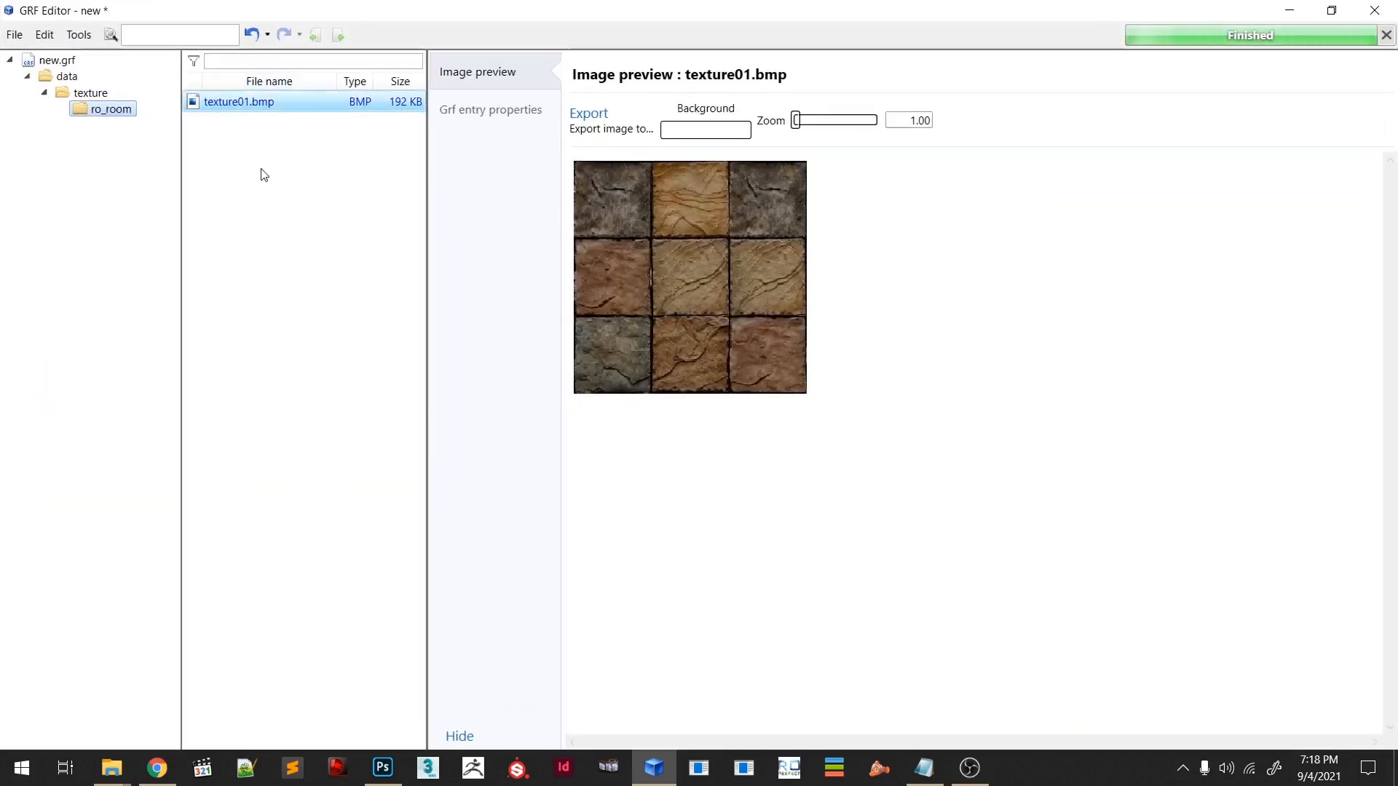
- Start saving the GRF in the Custom map folder with the file name ro_map.grf, matching the name in ro.xml
key(ctrl+s)
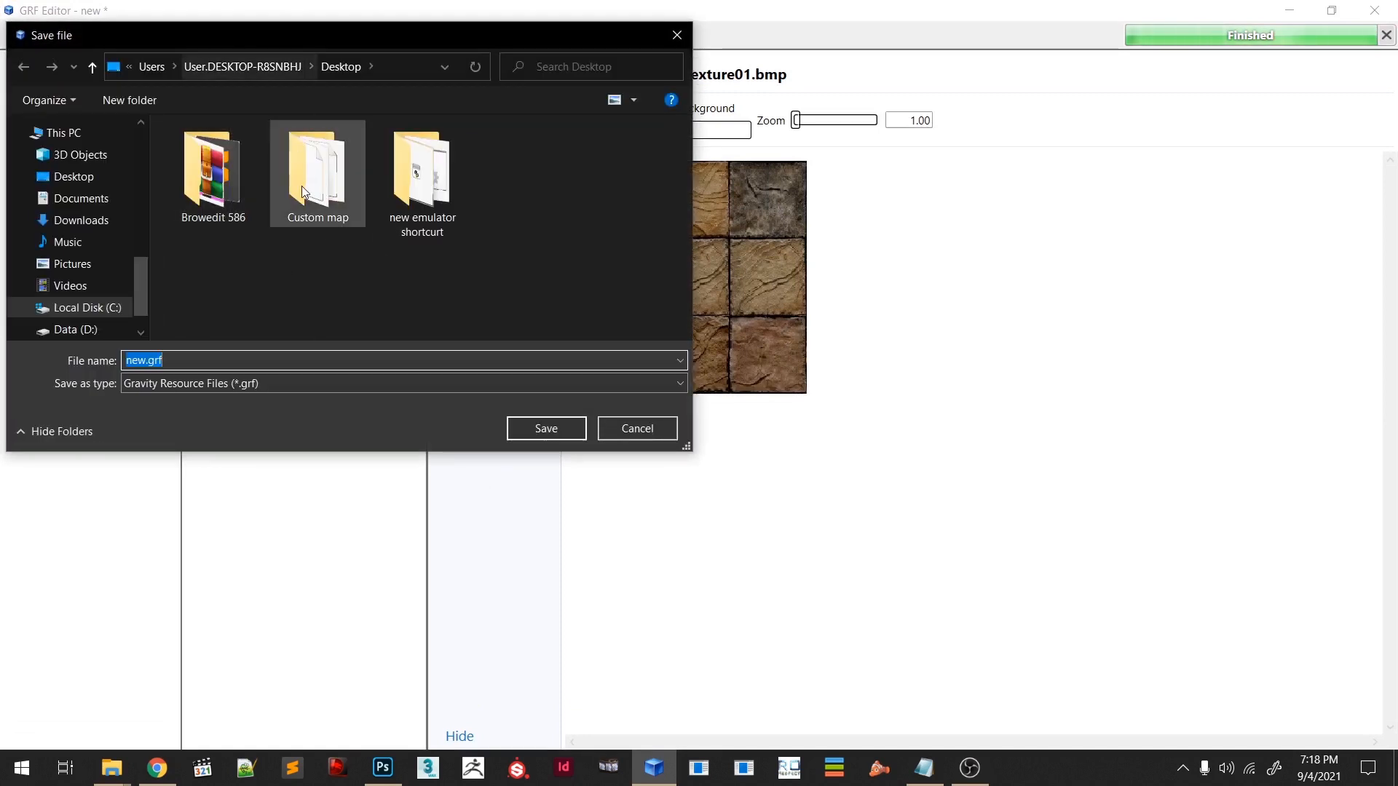
double_click(314, 163)
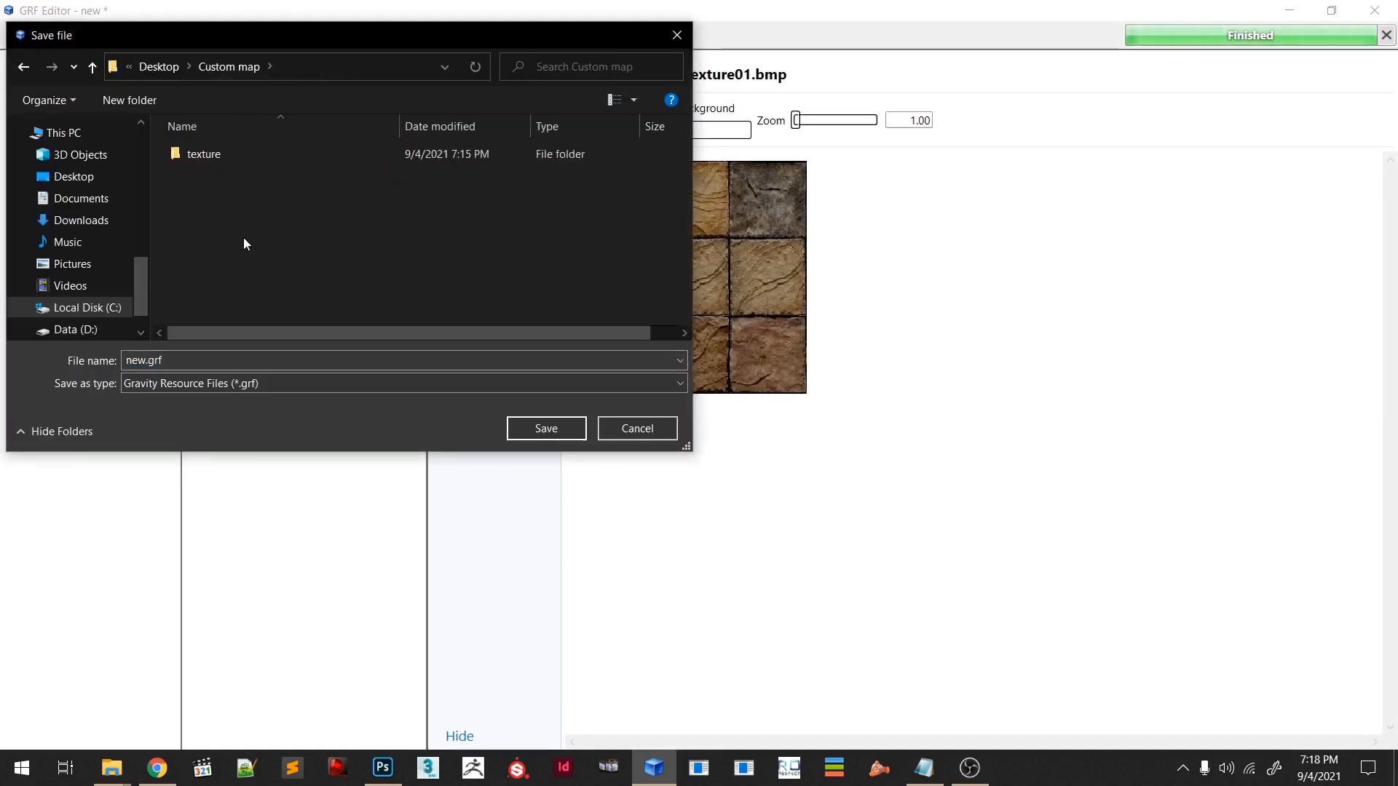
click(151, 360)
drag(146, 360, 76, 354)
click(937, 758)
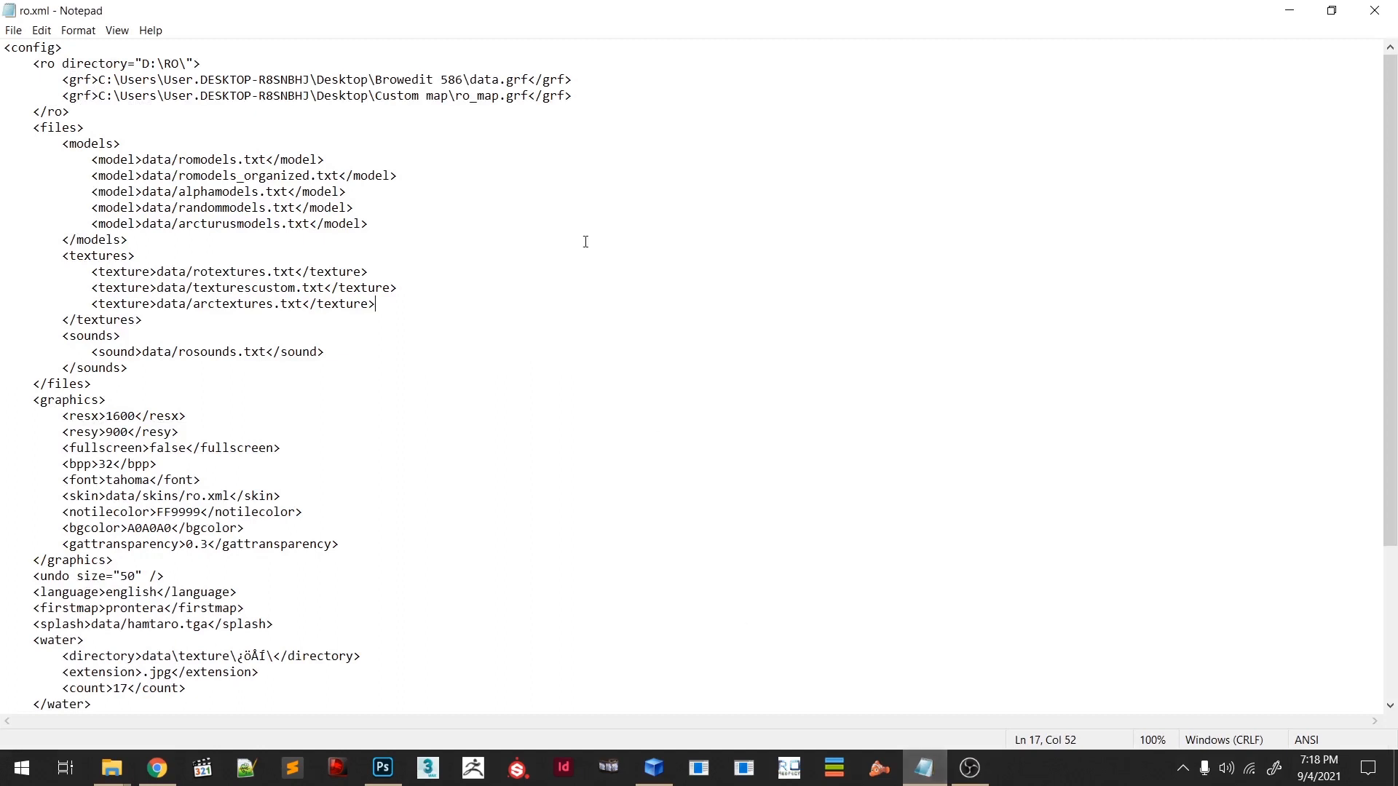
click(1288, 10)
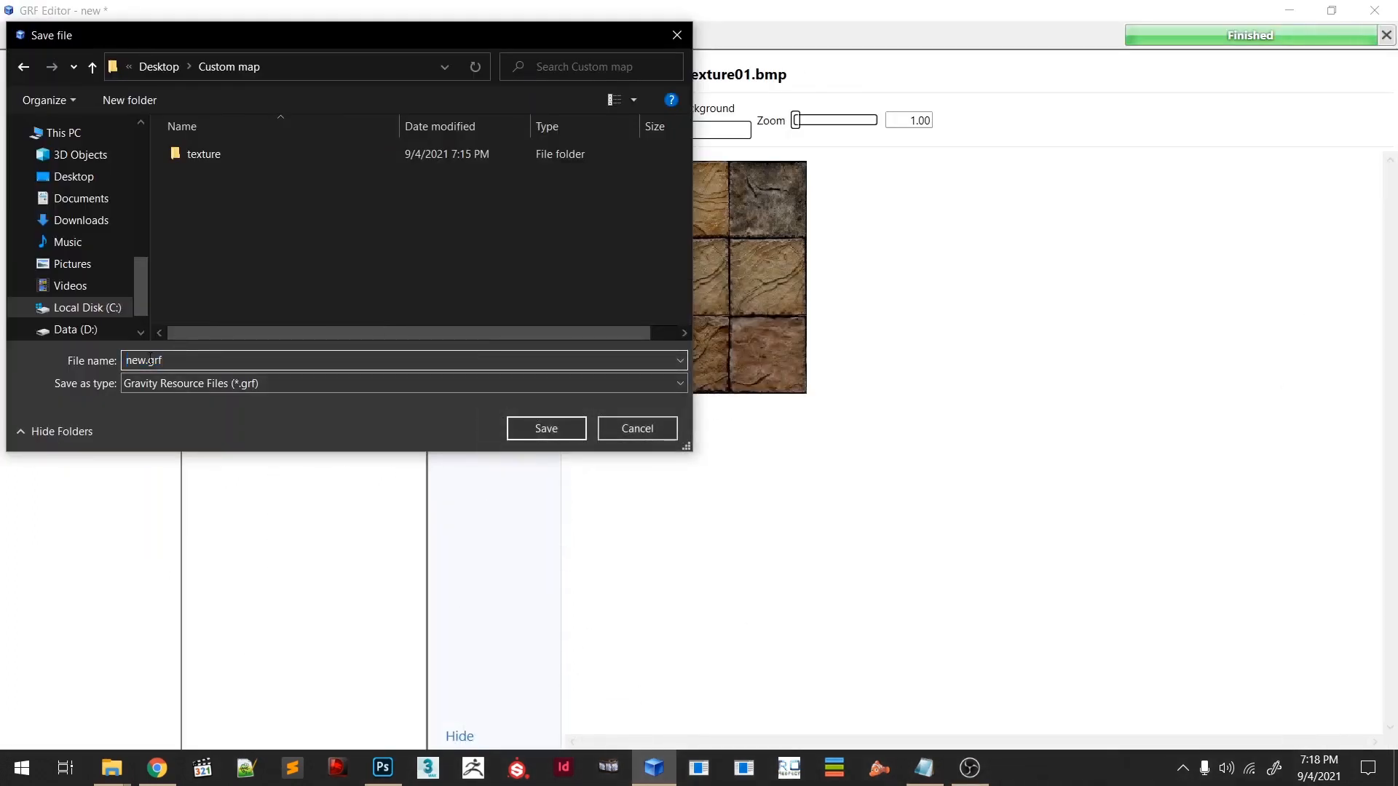
text(ro_map)
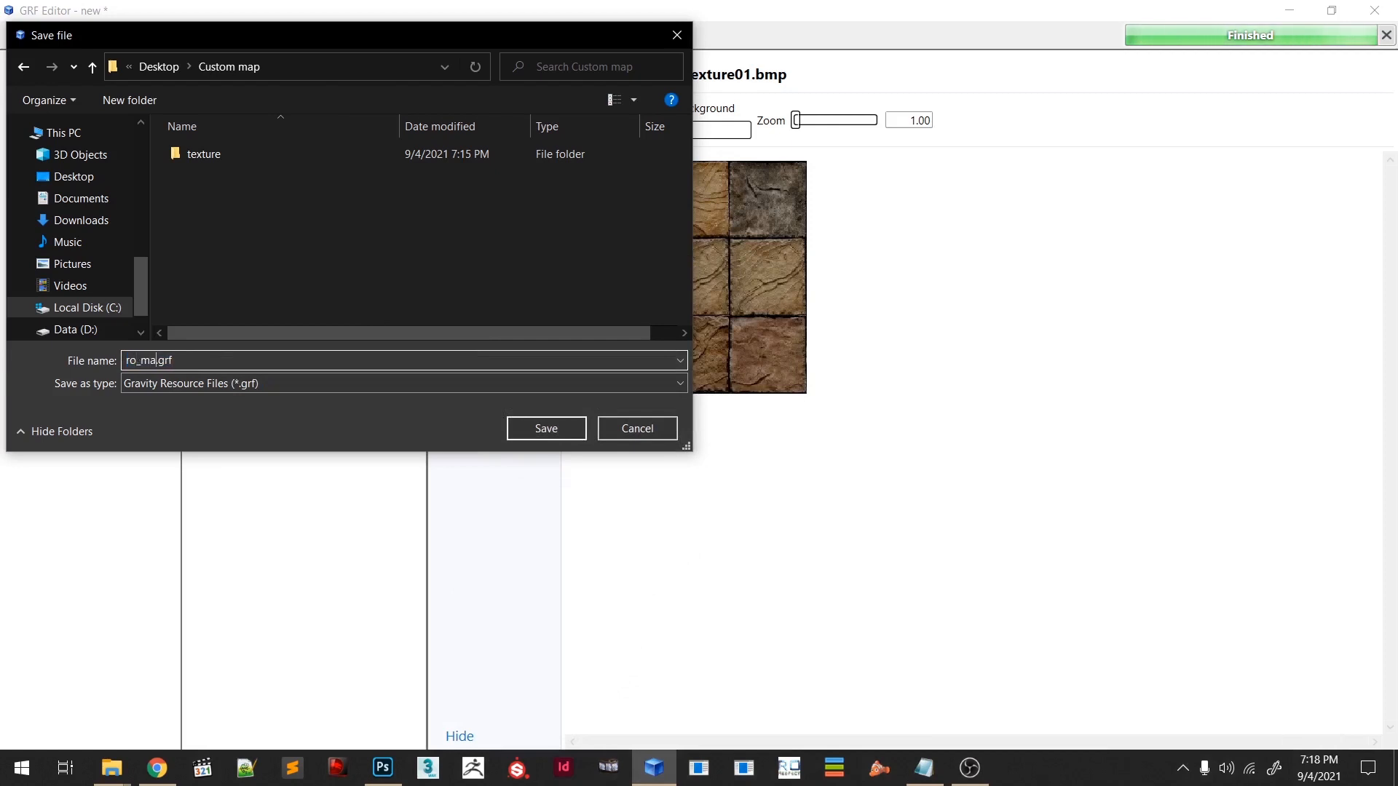
- Check the Custom map GRF path line in ro.xml, then save the GRF file as ro_map.grf
click(924, 768)
drag(586, 95, 67, 95)
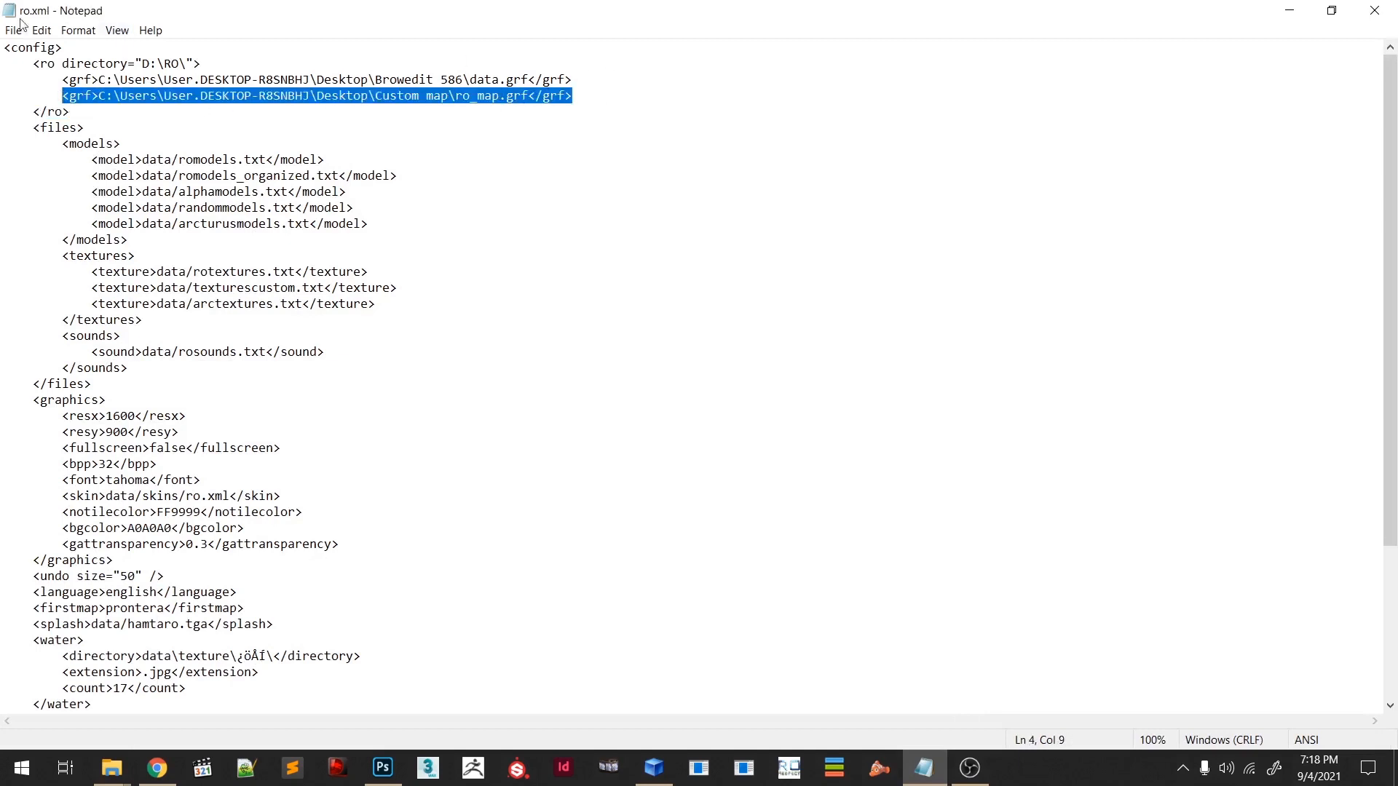
click(1290, 10)
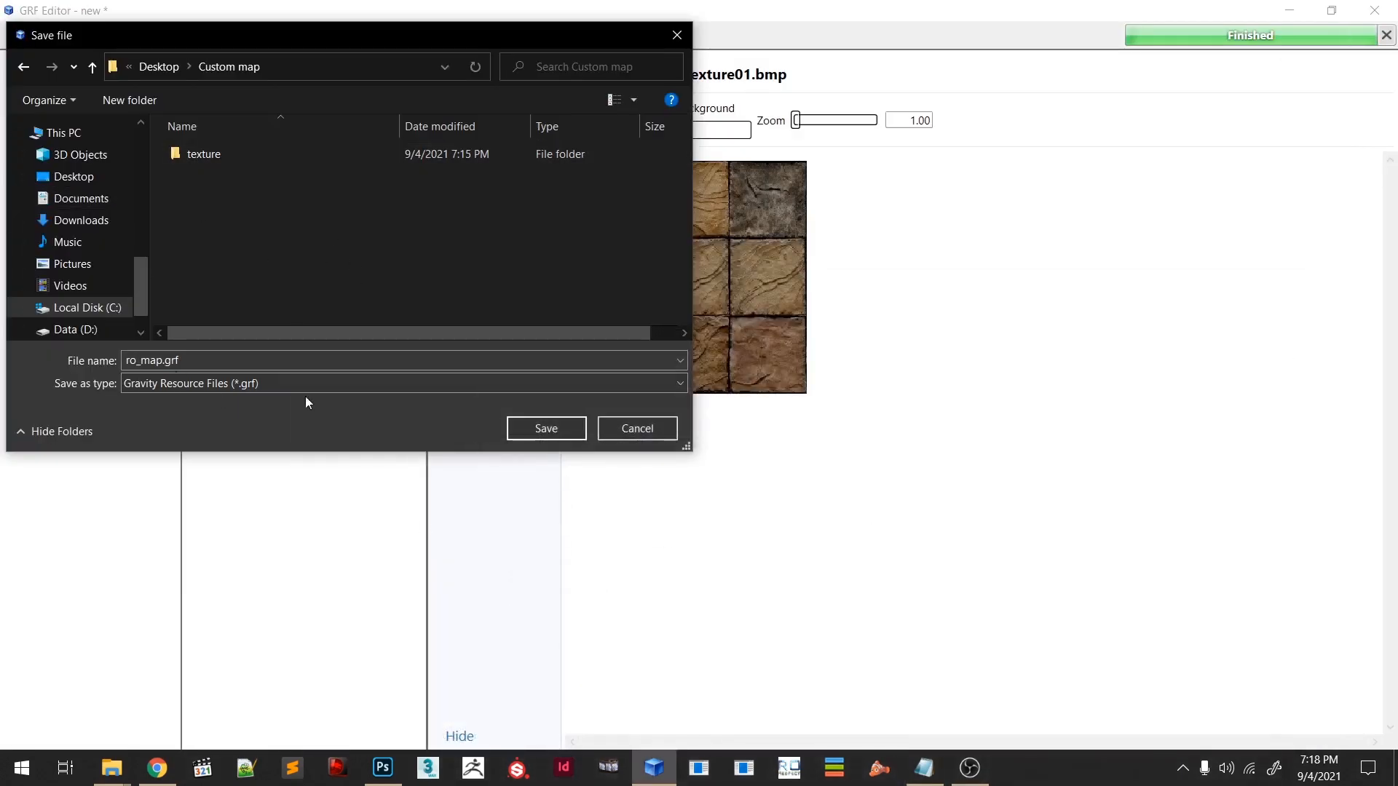
click(562, 431)
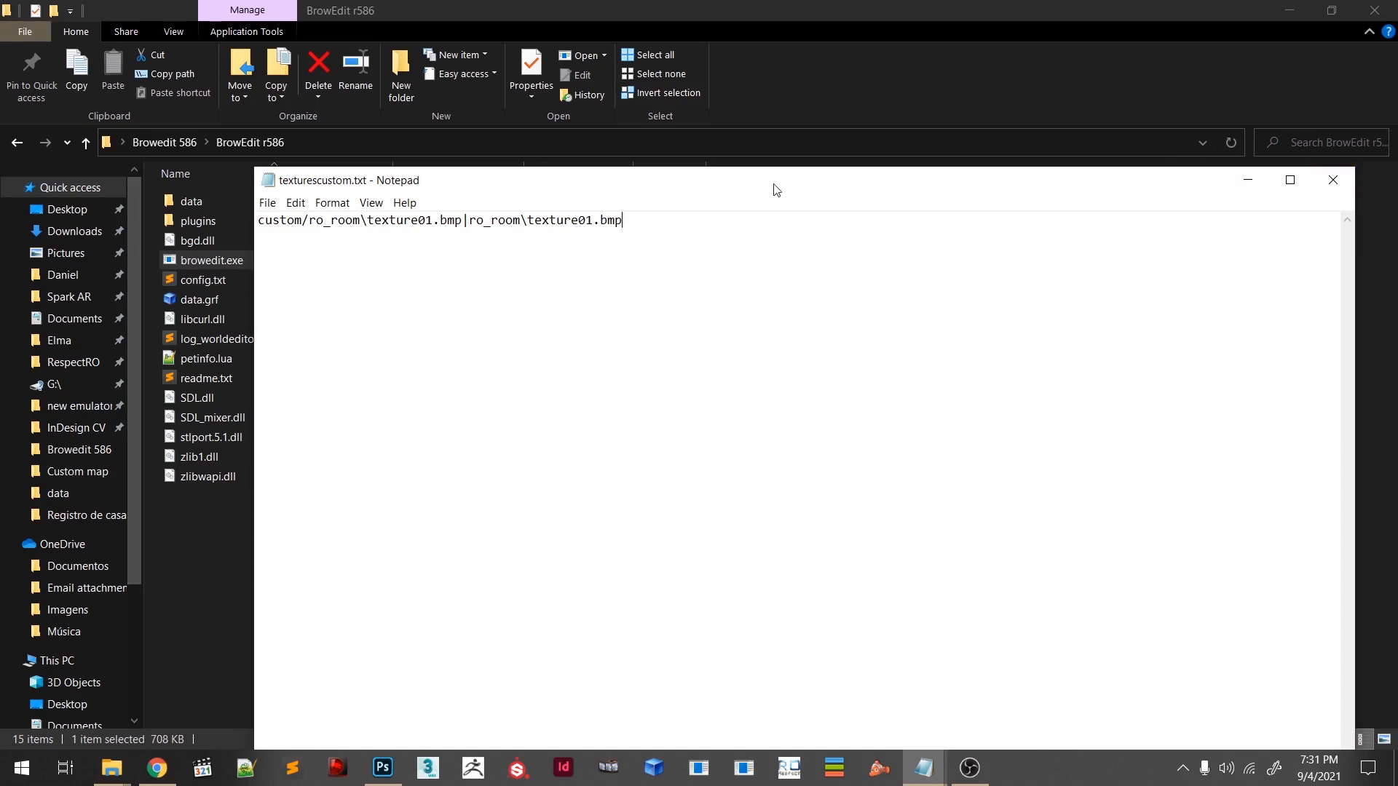
- Close texturescustom.txt and launch browedit.exe from the BrowEdit r586 folder
click(1333, 180)
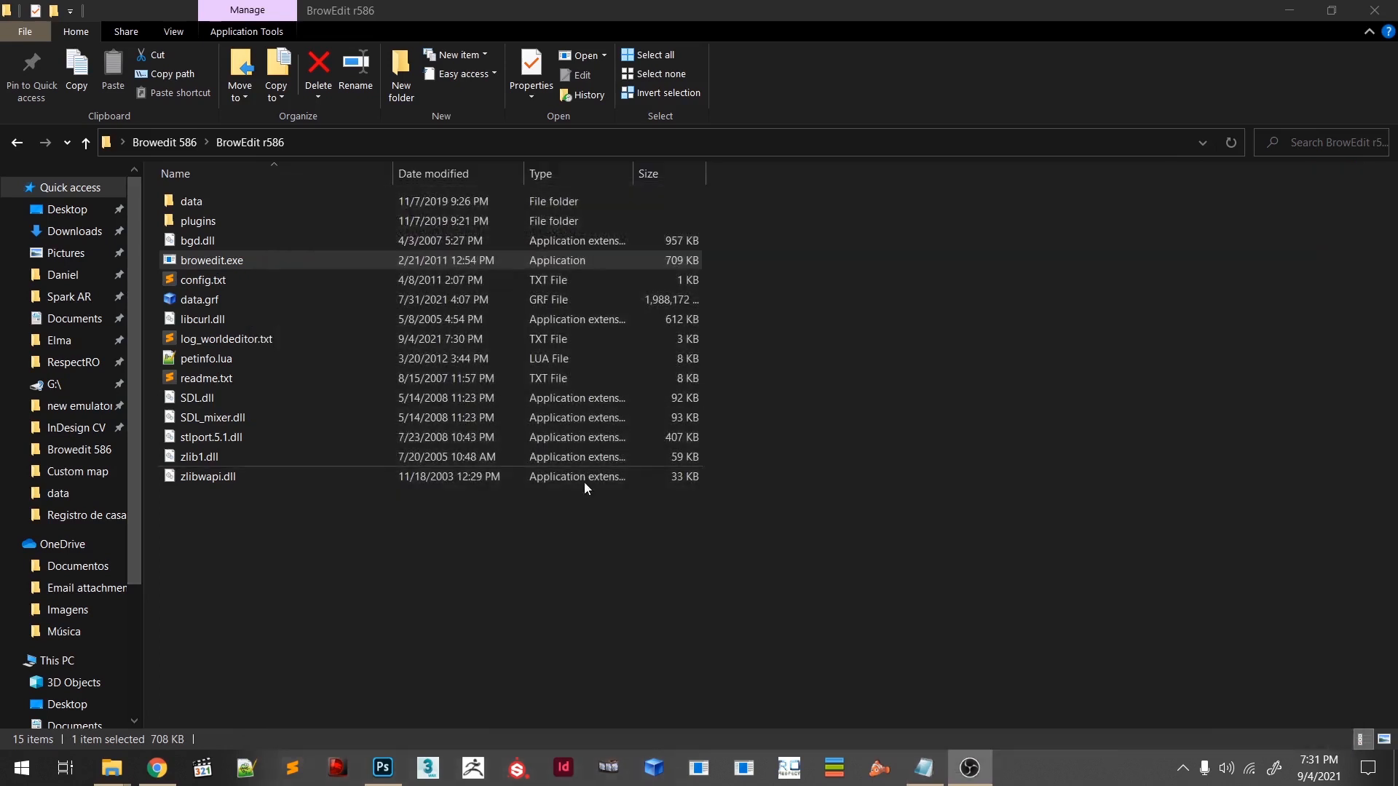
click(537, 577)
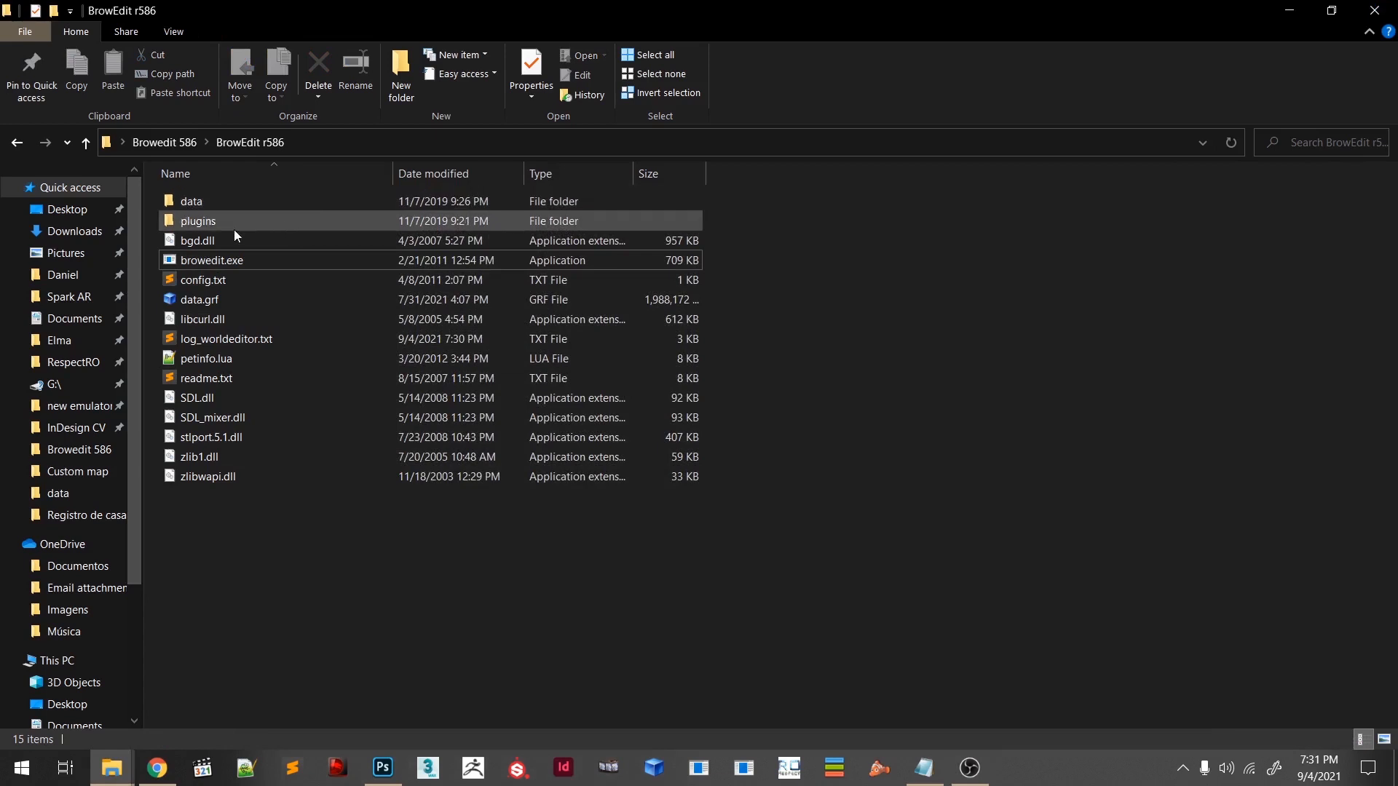
double_click(220, 260)
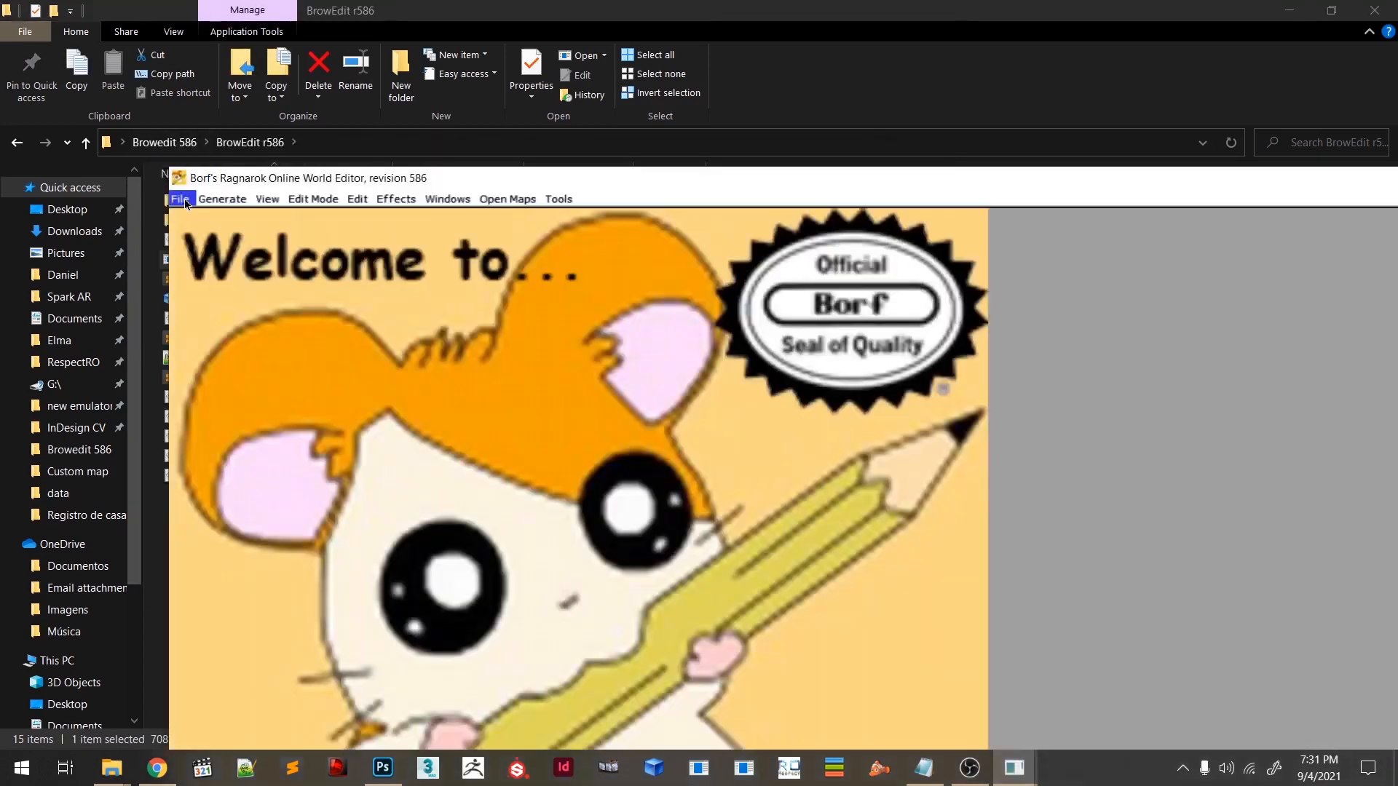
- Open the map ro_room.rsw from the Custom map folder on the desktop
click(180, 199)
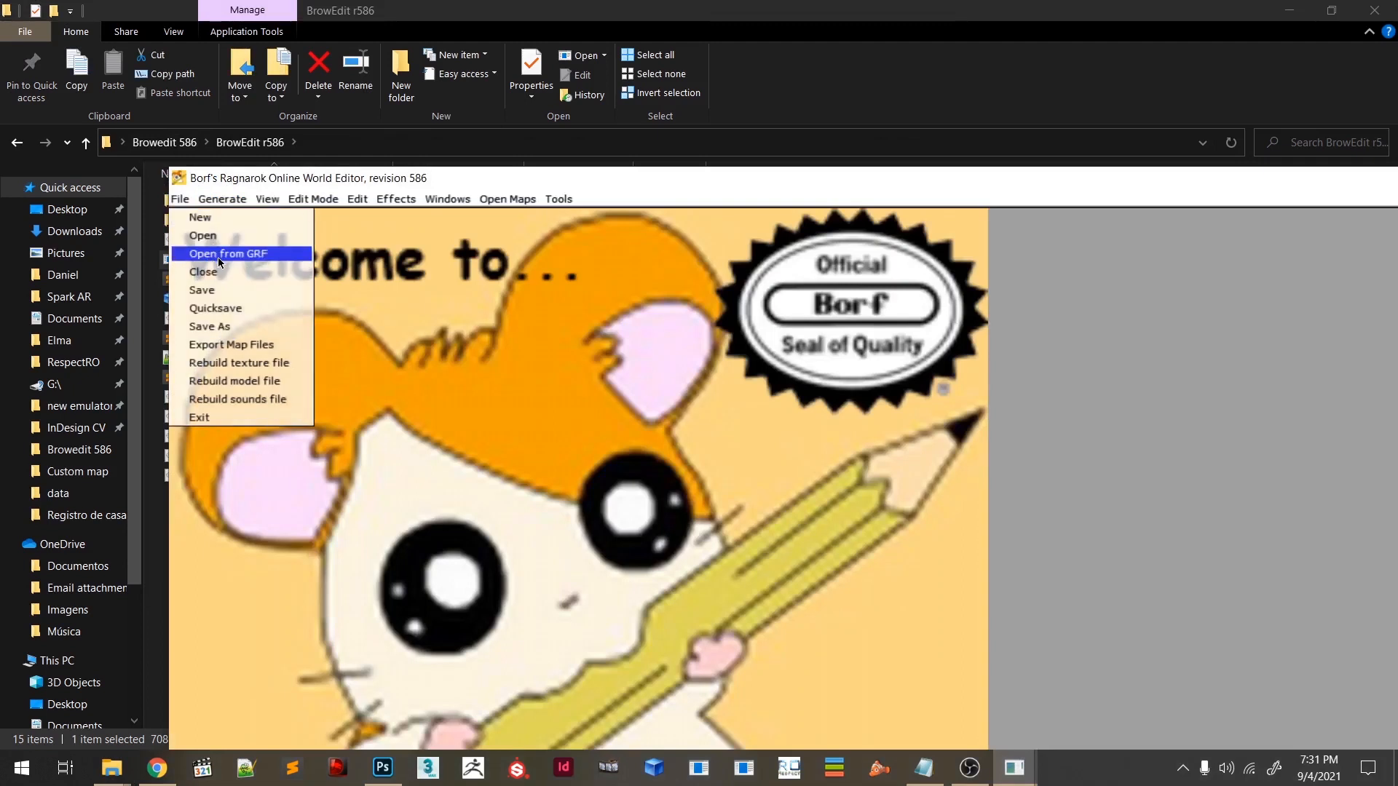
click(214, 240)
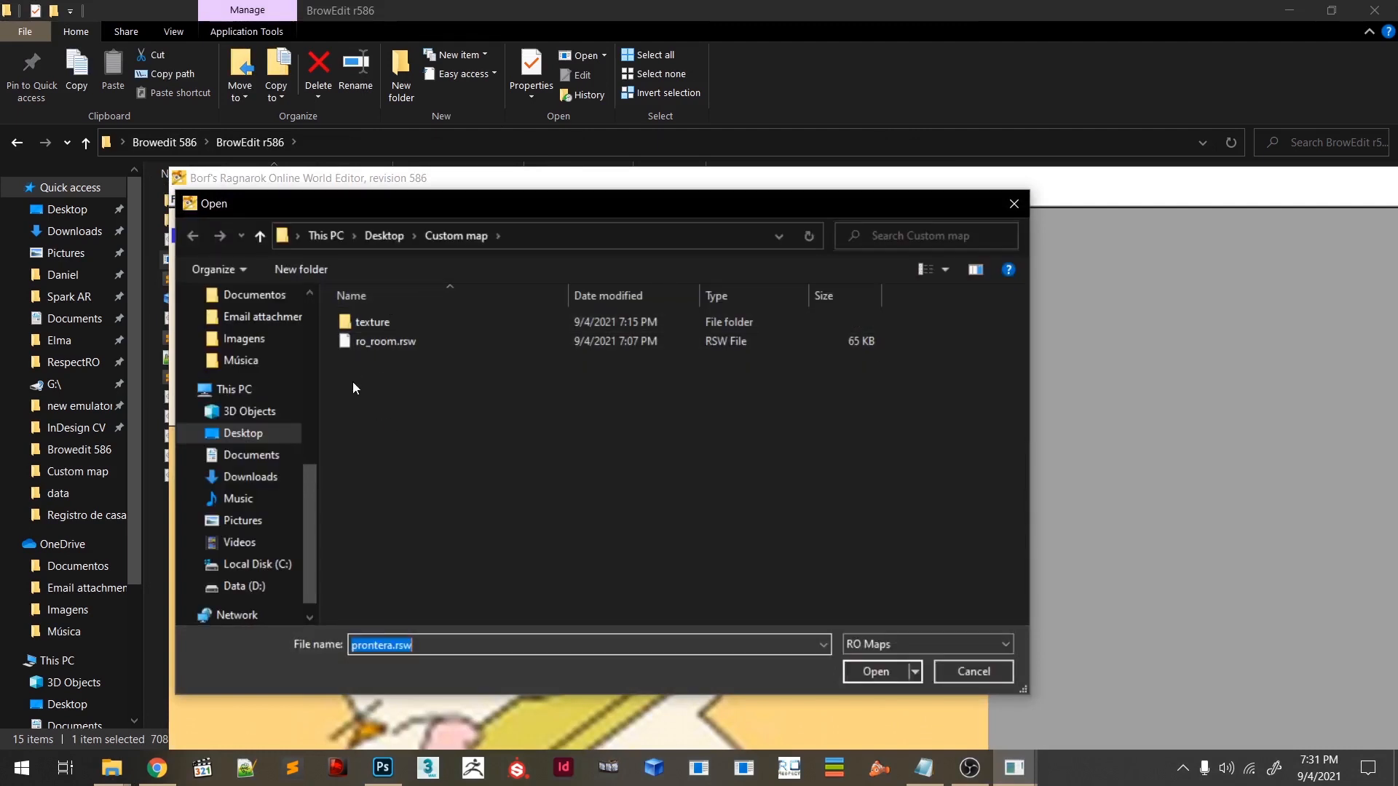
click(375, 344)
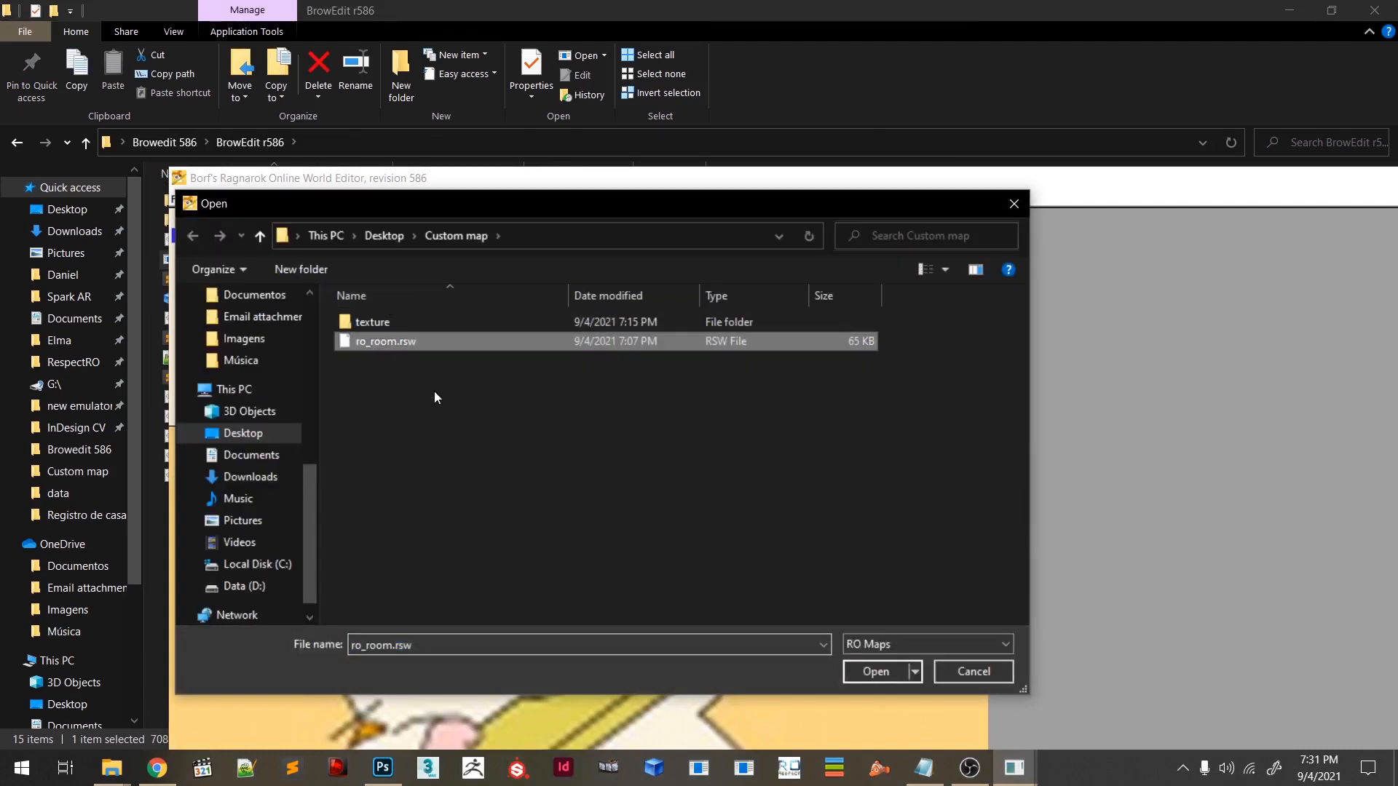
double_click(370, 344)
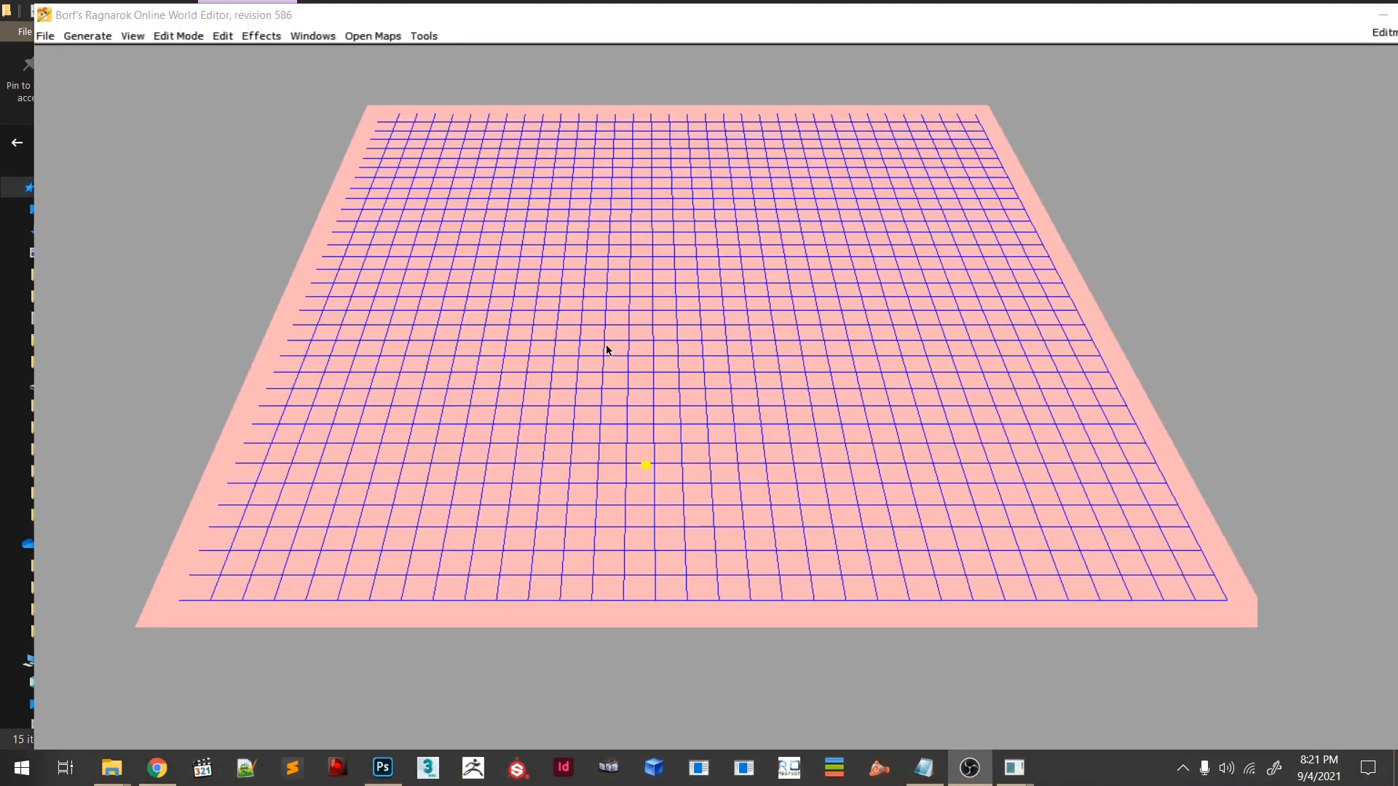
- Examine the empty ro_room map by zooming, rotating and tilting the camera around it
scroll(607, 350, down, 3)
scroll(724, 359, up, 3)
right_drag(728, 357, 659, 328)
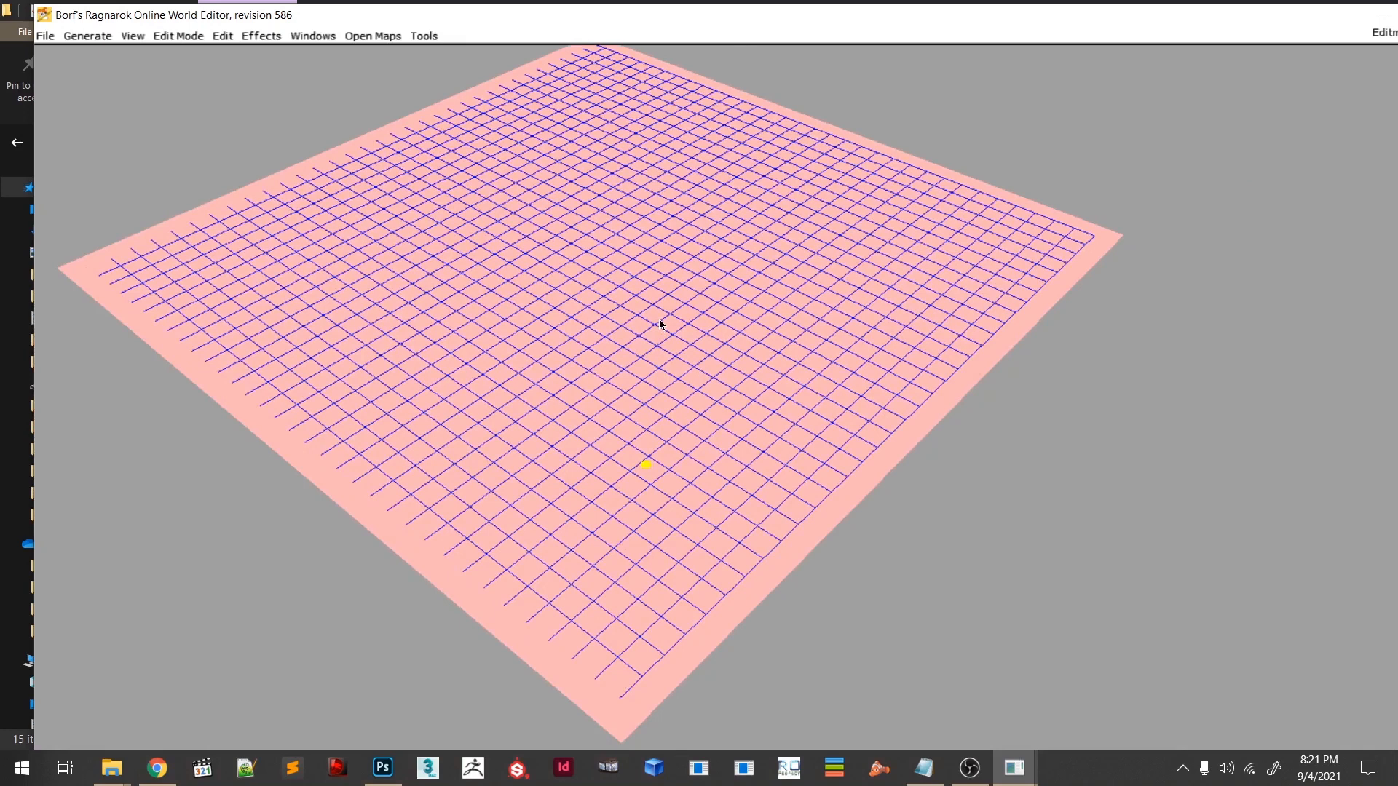
shift+right_drag(660, 324, 743, 366)
shift+right_drag(847, 408, 772, 429)
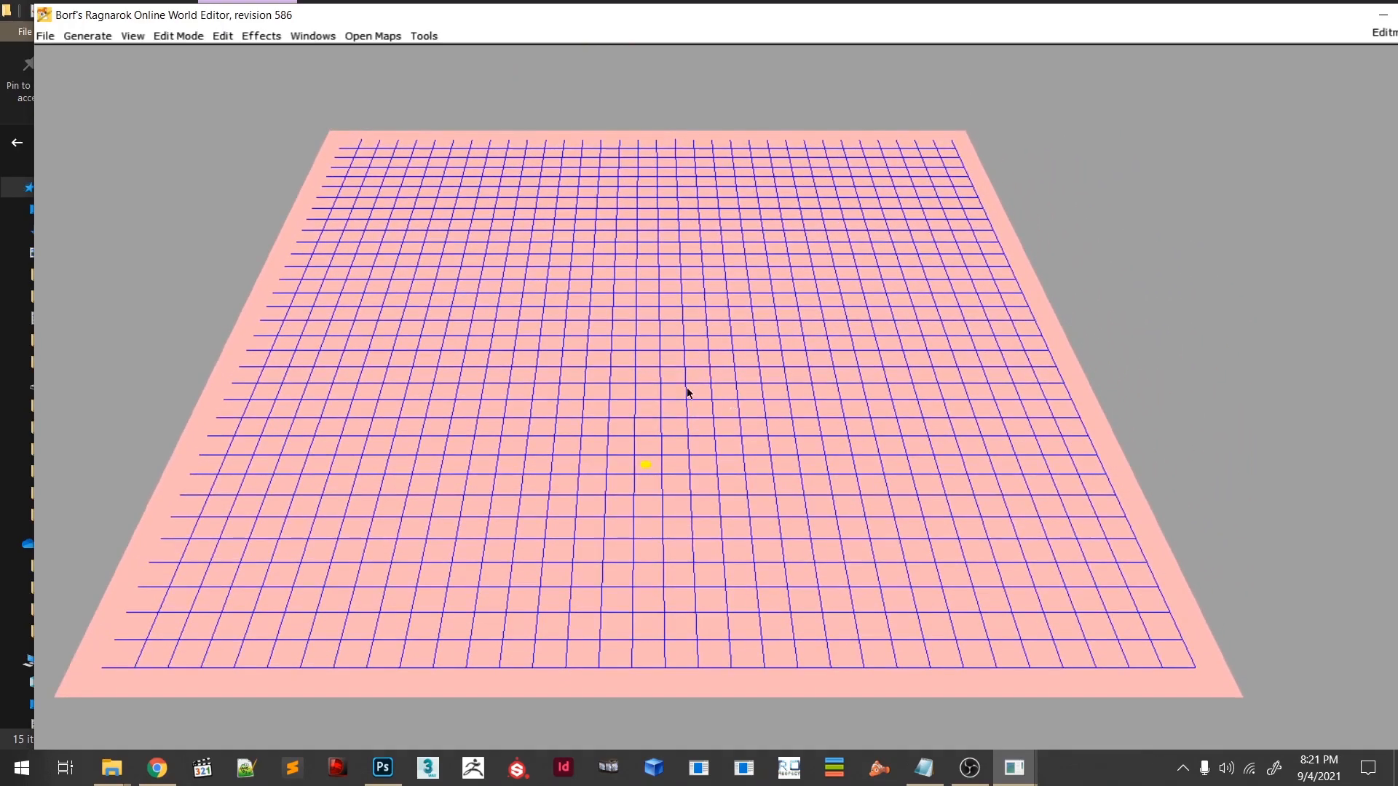
shift+right_drag(608, 381, 744, 302)
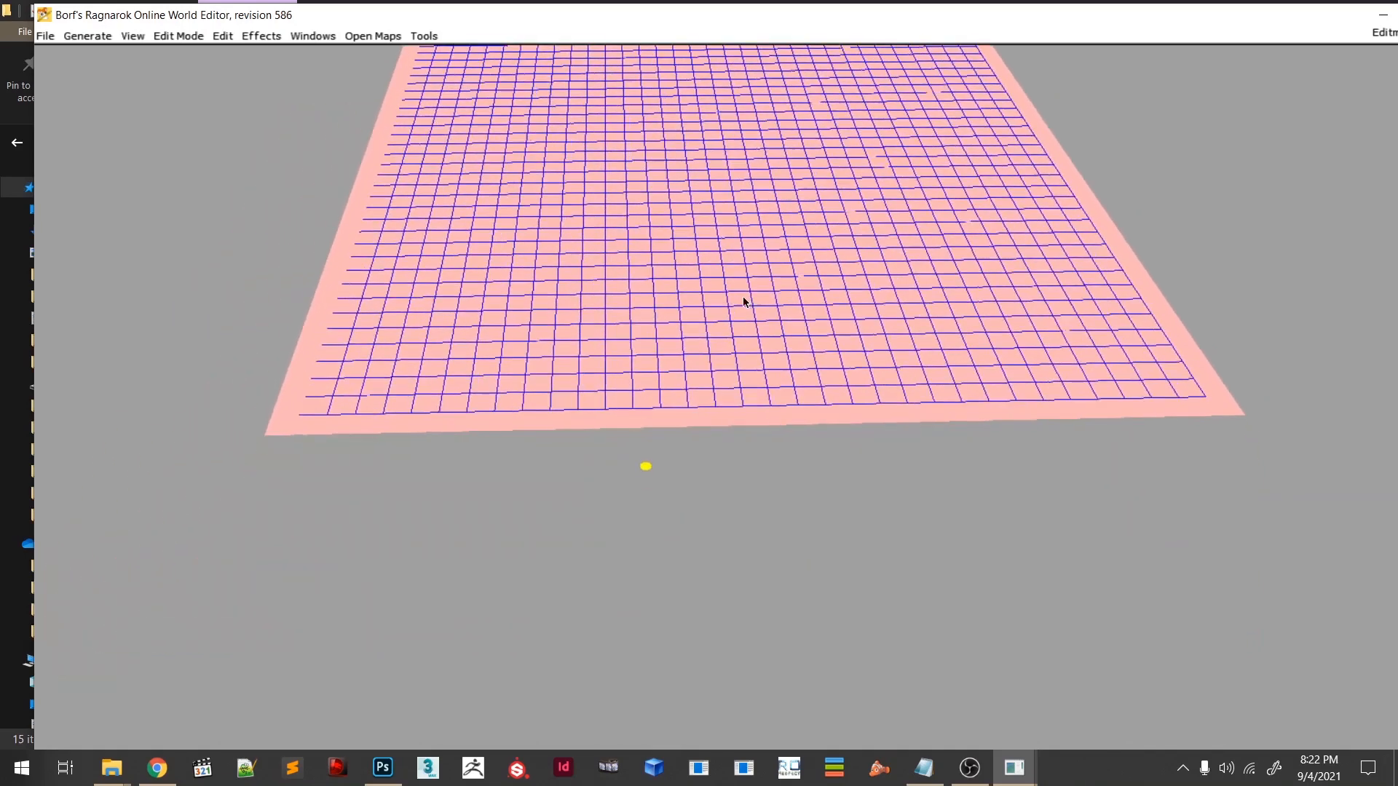
shift+right_drag(767, 320, 749, 534)
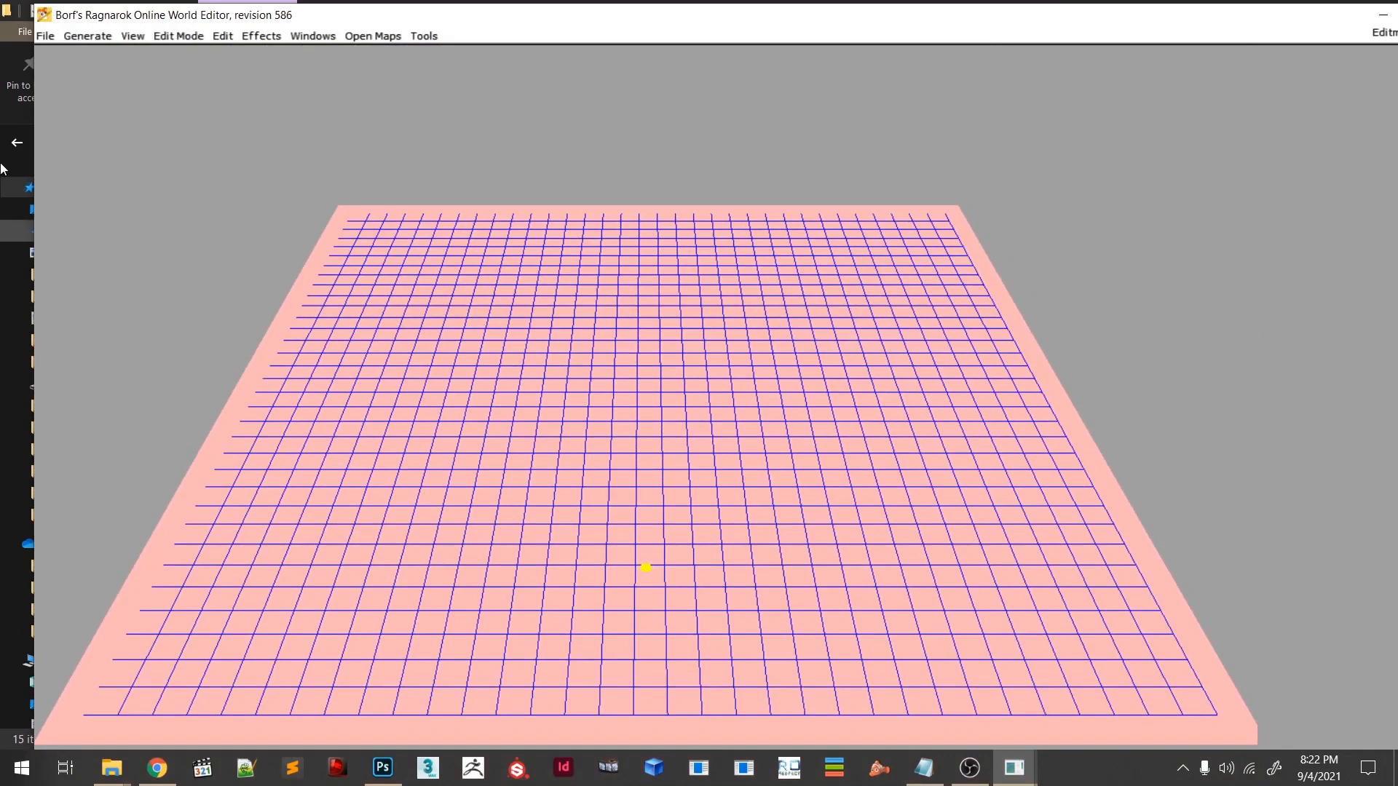
- Toggle the map's grid display off and on a few times
click(45, 36)
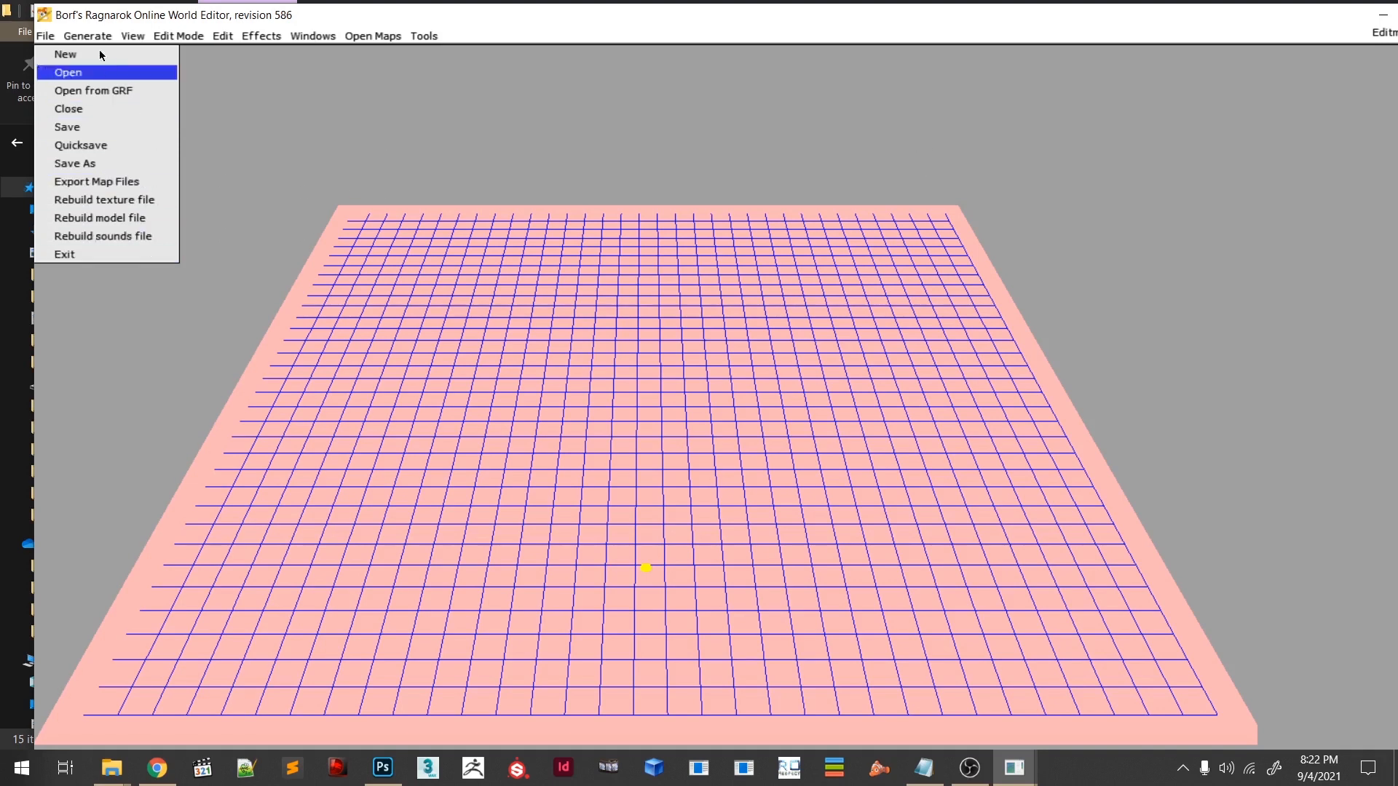
mouse_move(94, 41)
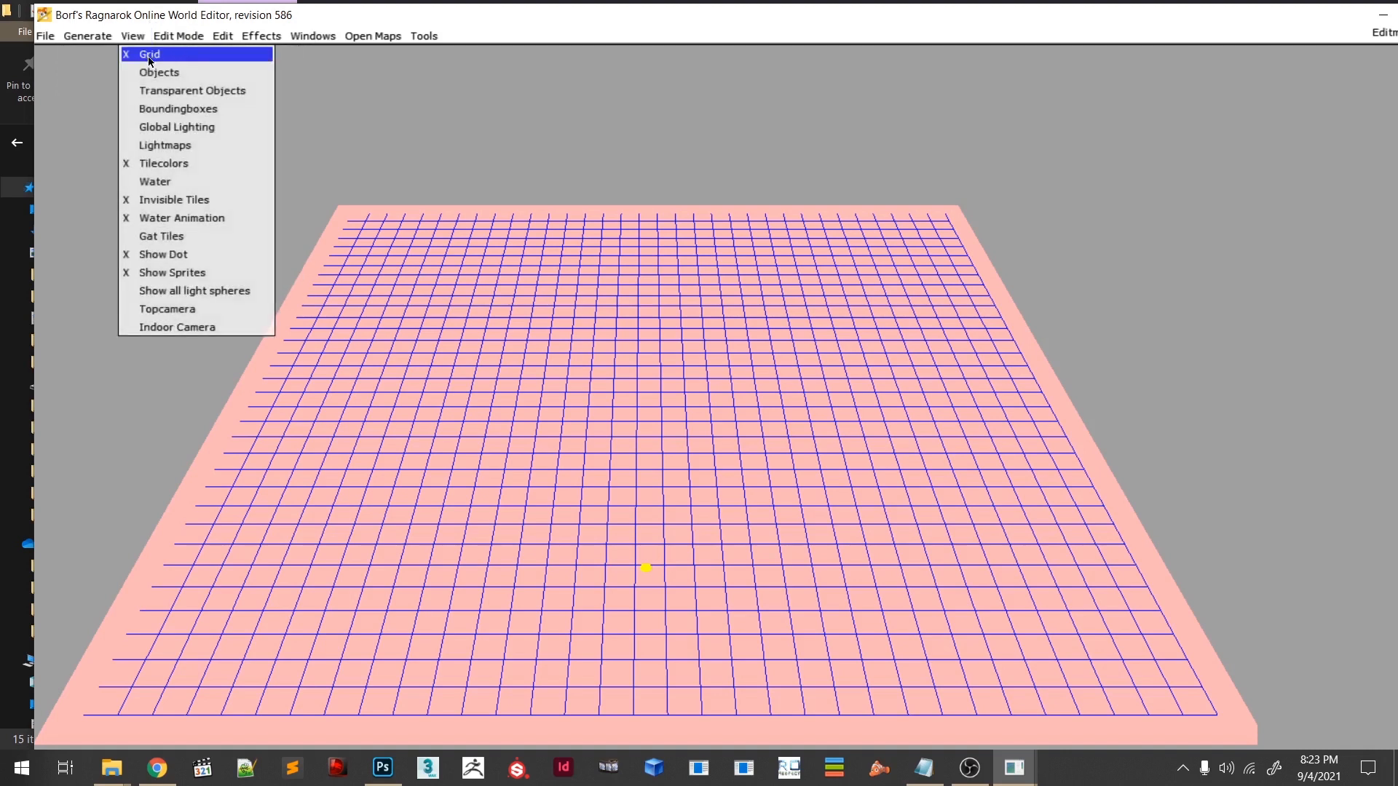
click(181, 56)
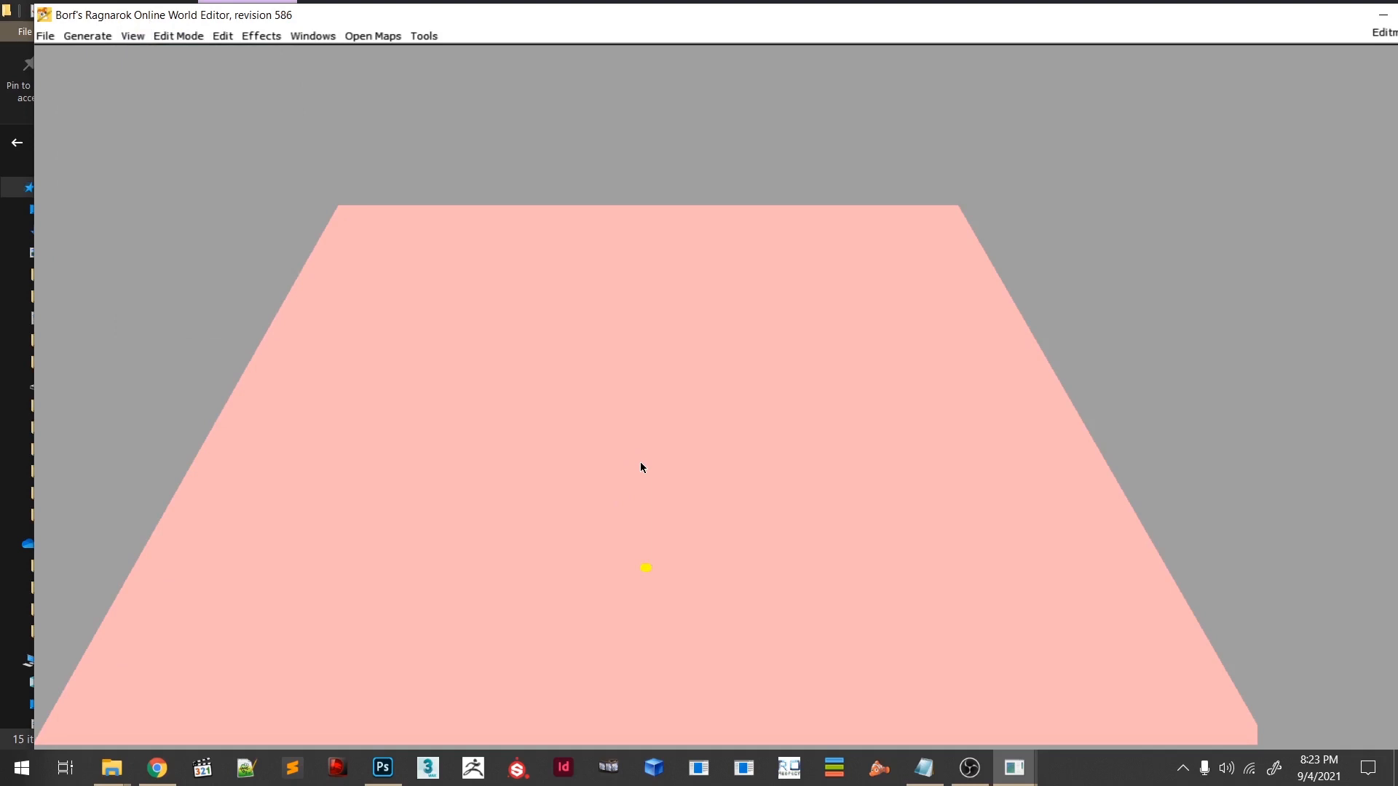
key(g)
key(g)
key(g)
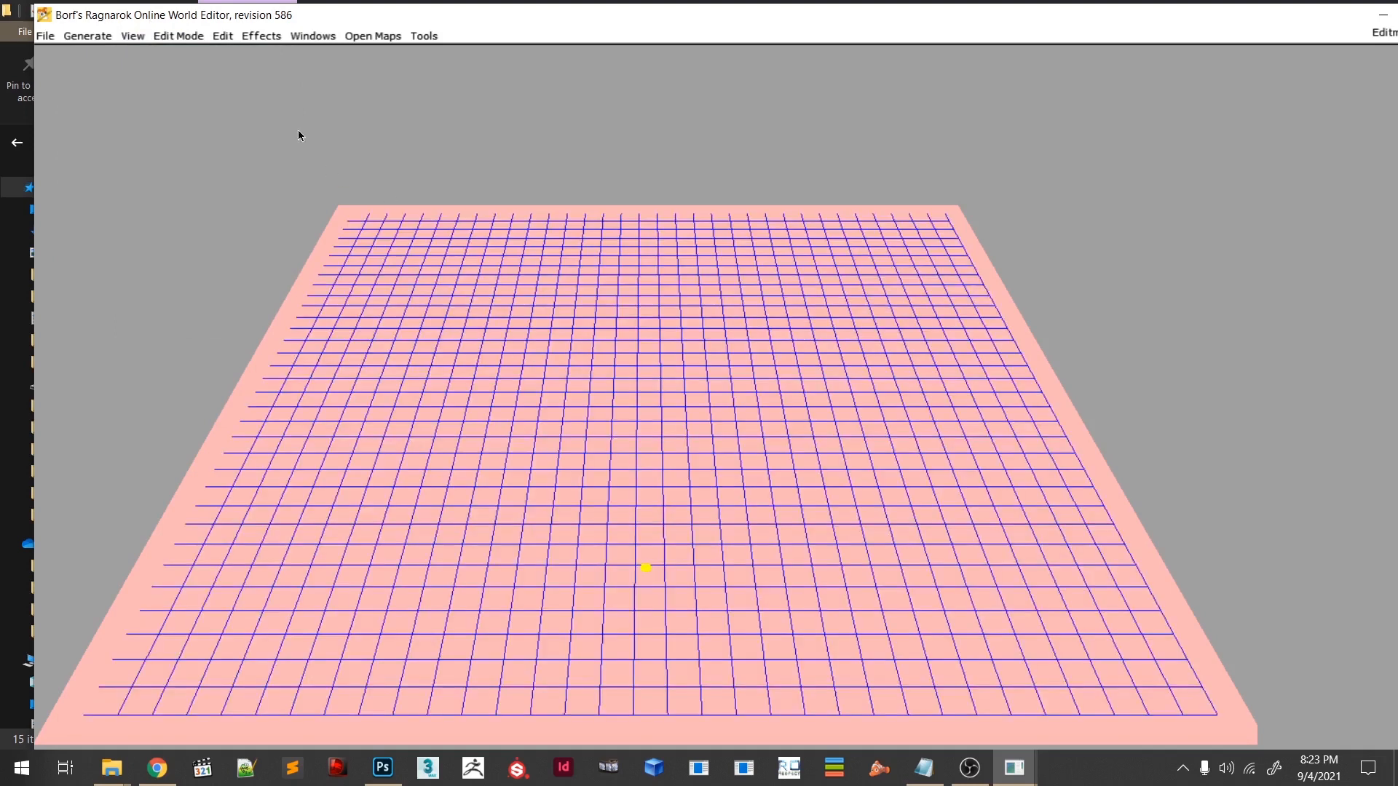
- Toggle the display of map objects on and off a few times
click(141, 36)
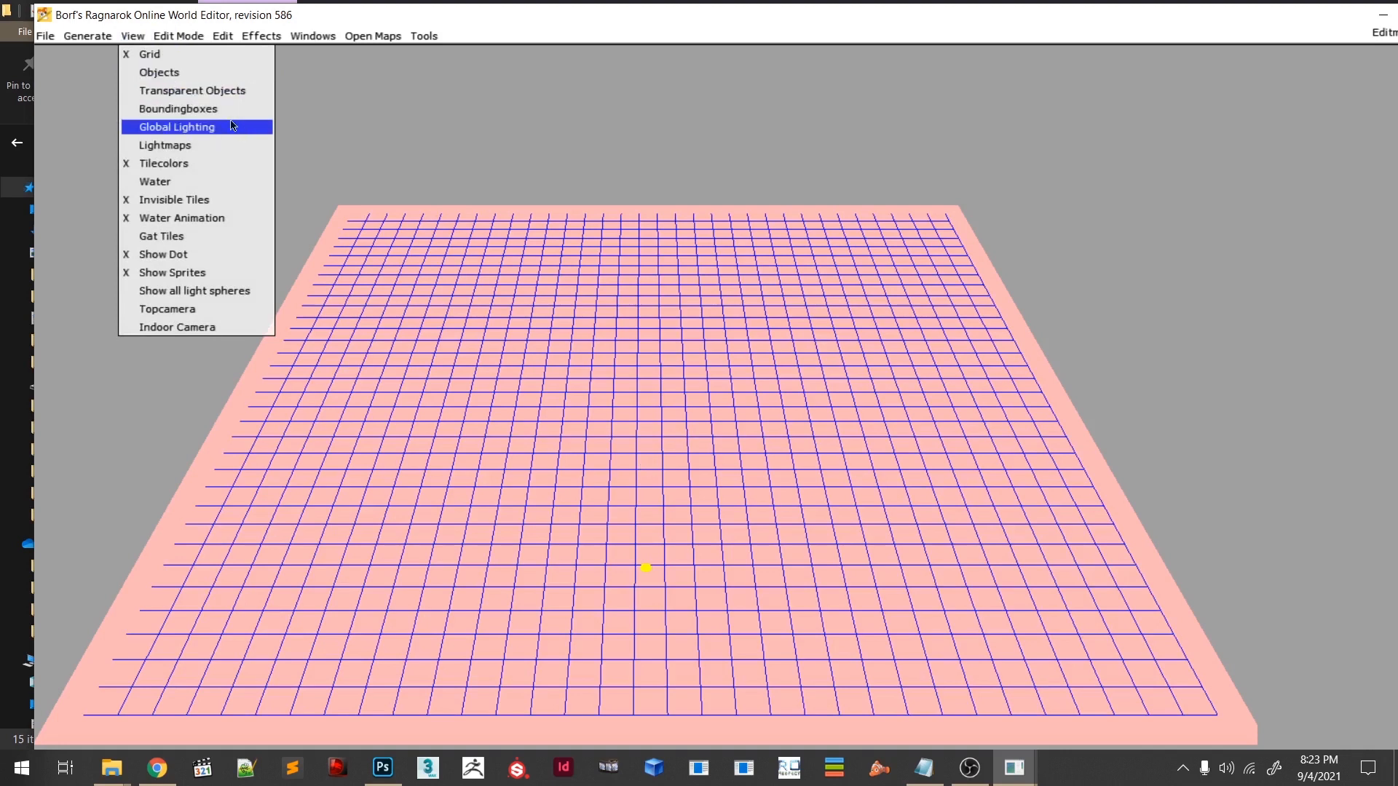
click(169, 76)
key(o)
key(o)
key(o)
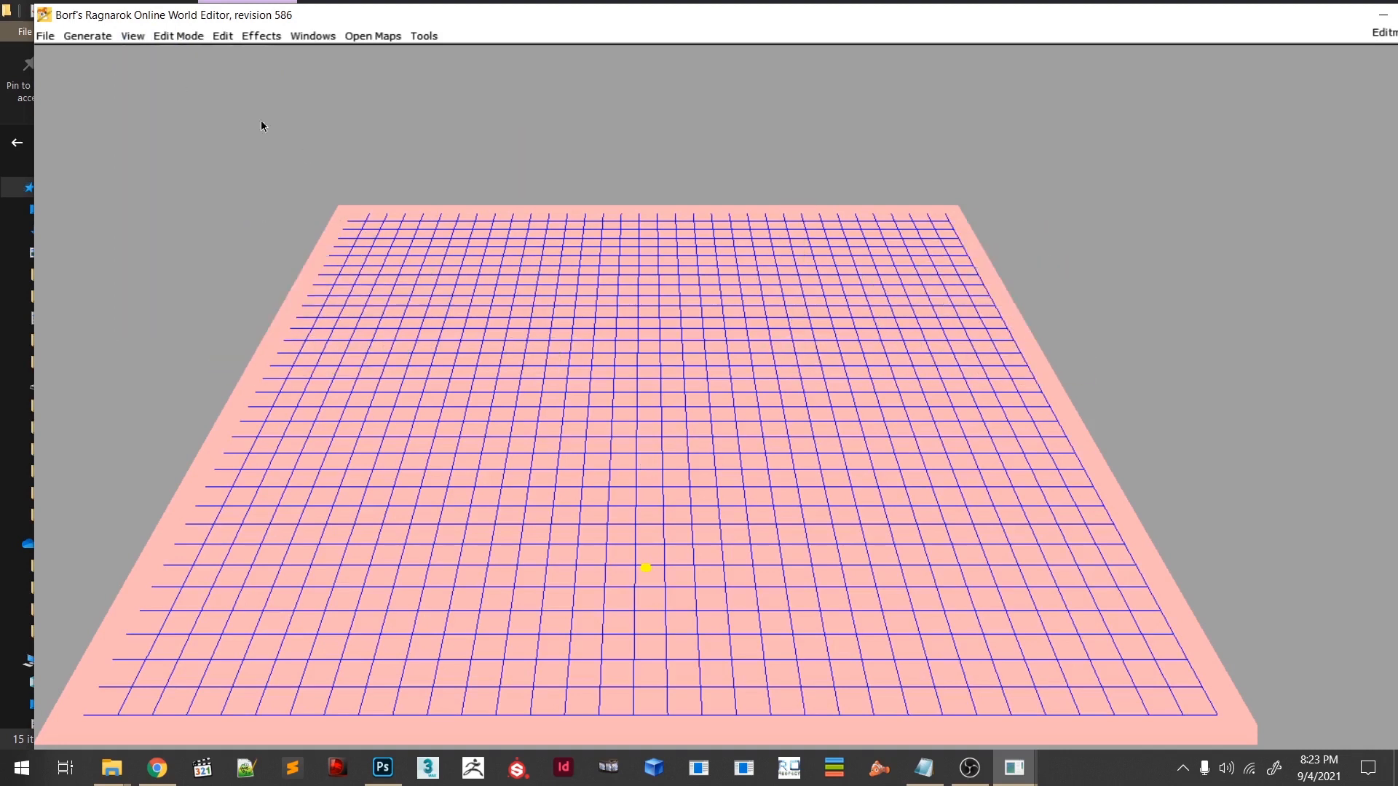
- Show the water on the map and hide it again
click(134, 37)
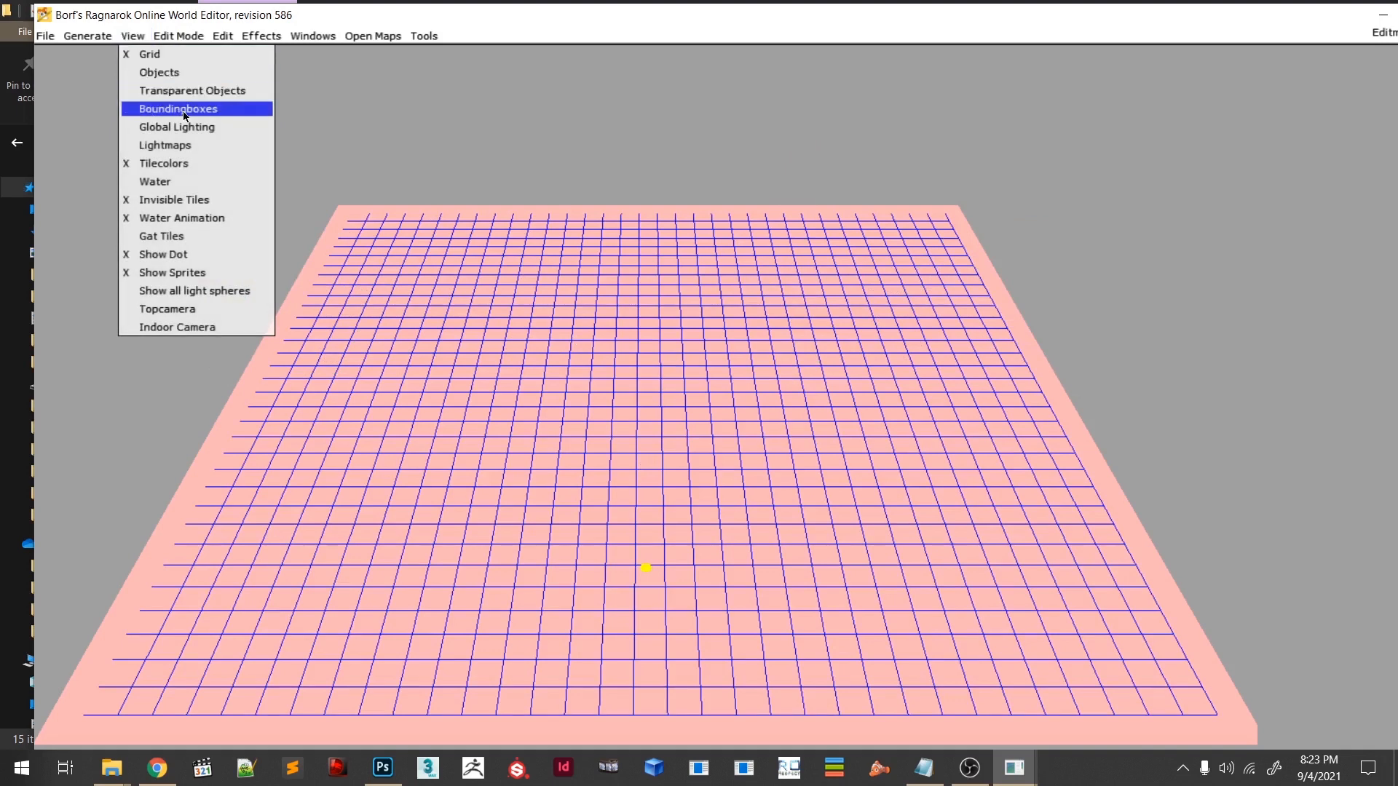
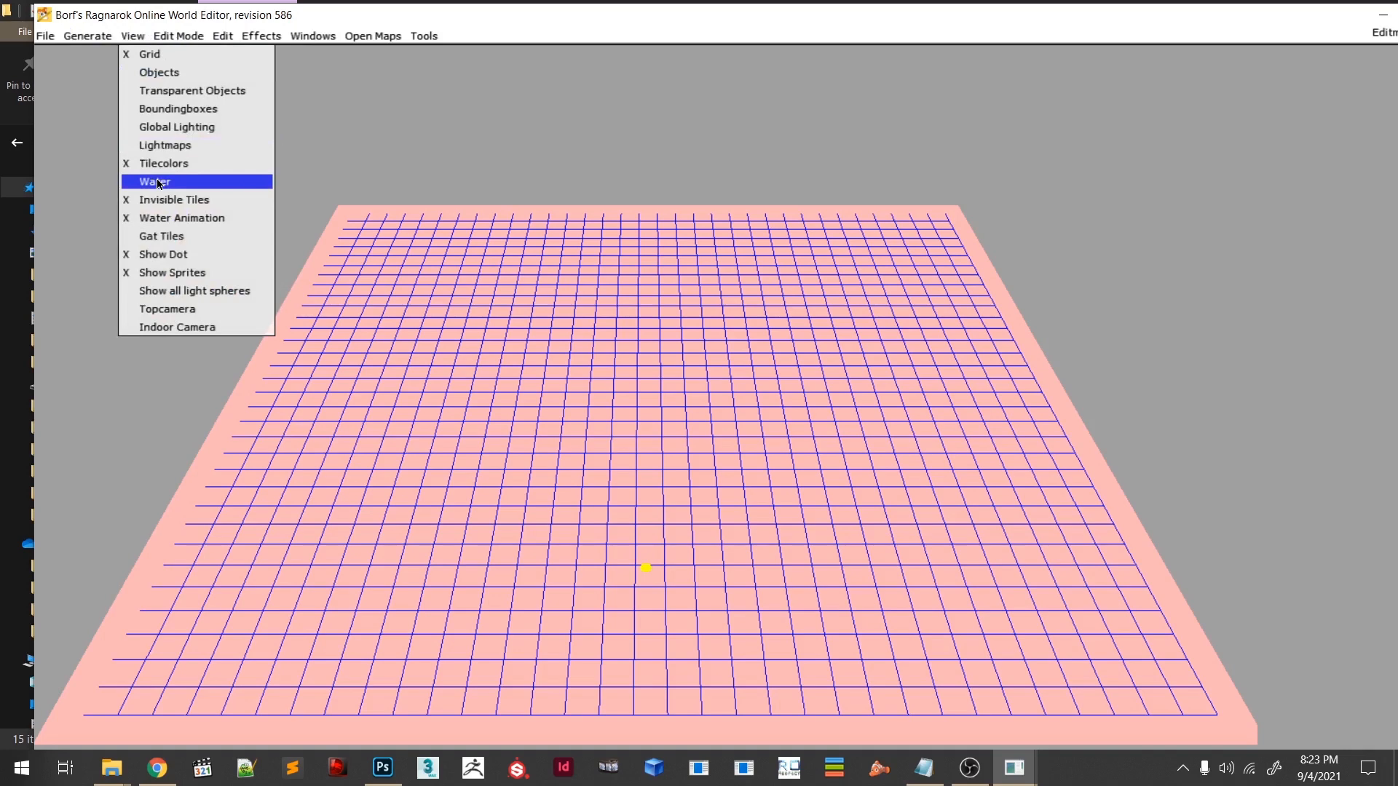
click(156, 181)
click(132, 37)
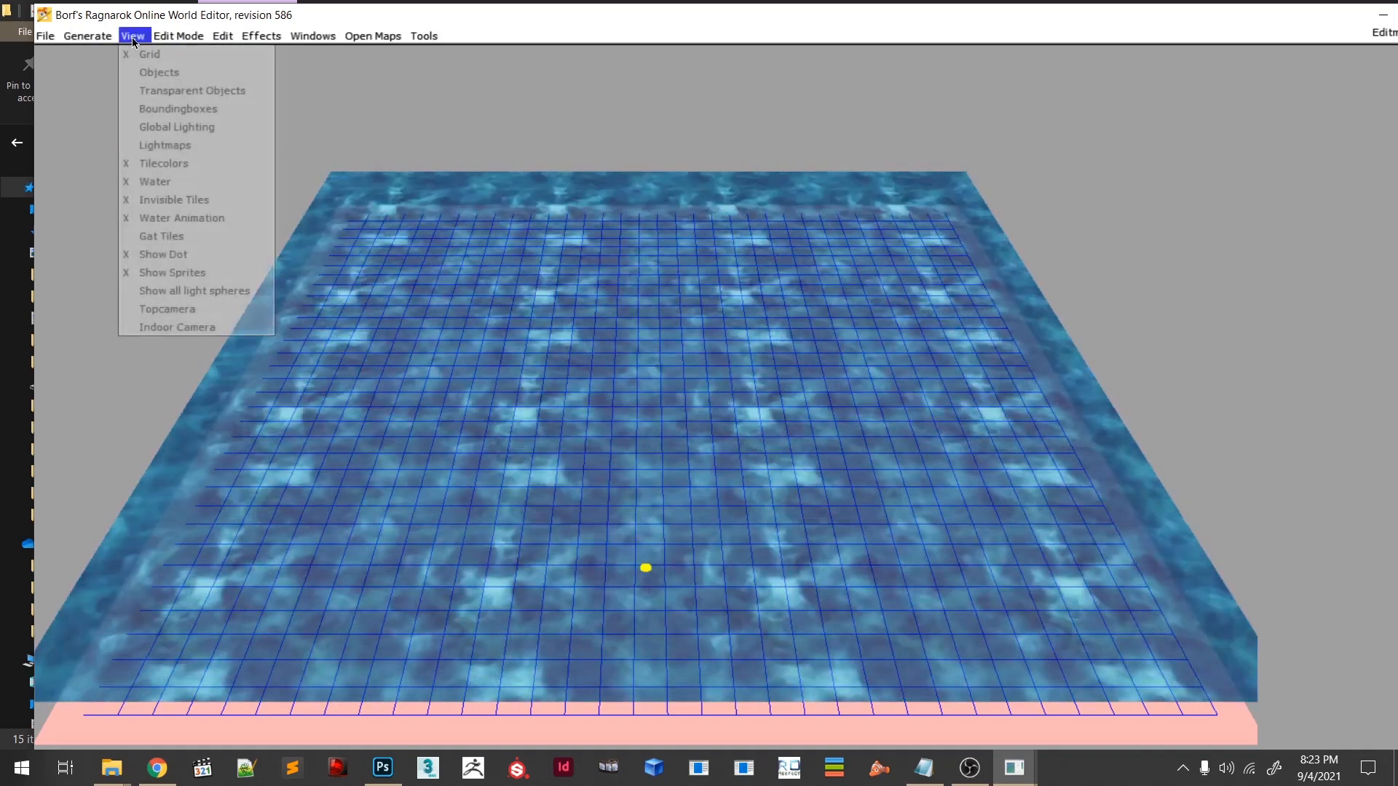
click(151, 181)
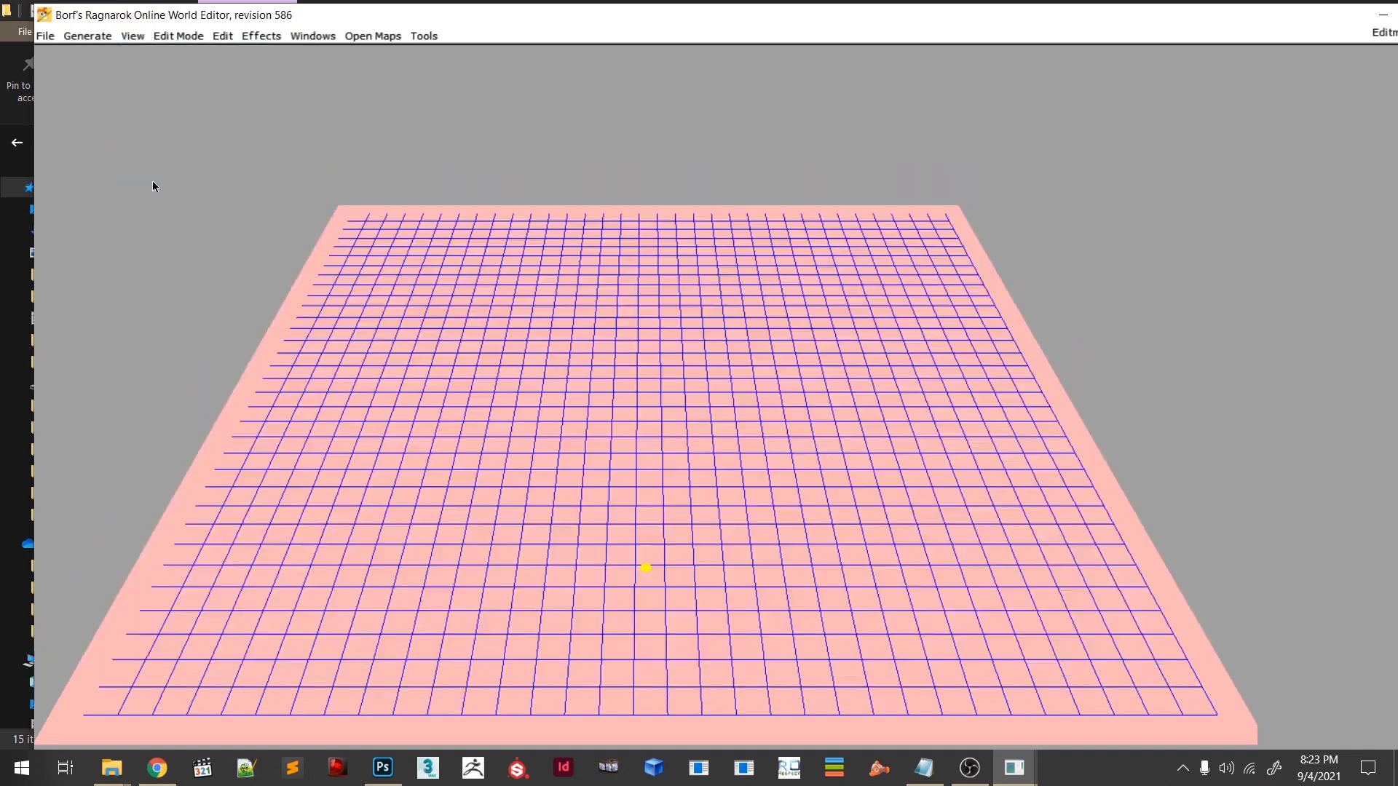
click(187, 38)
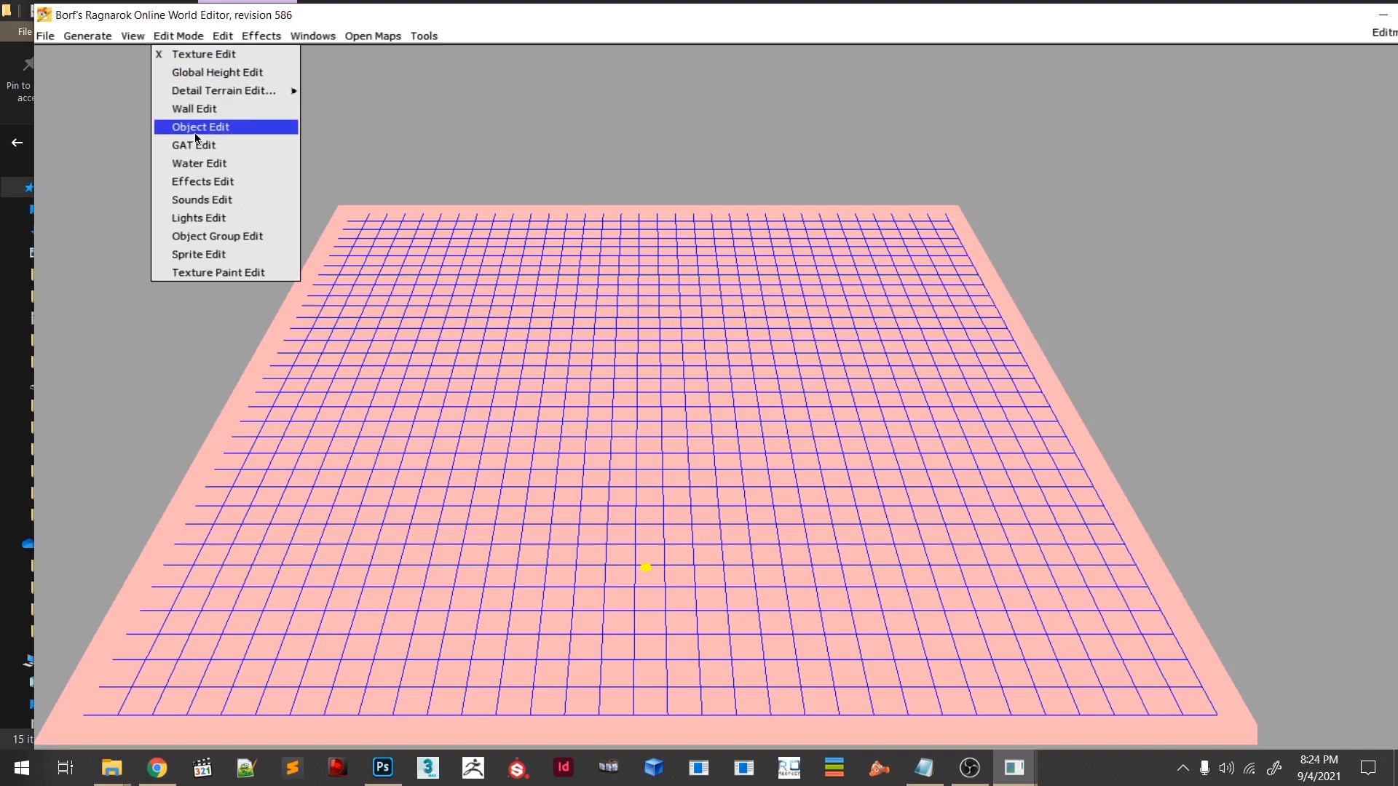
mouse_move(236, 41)
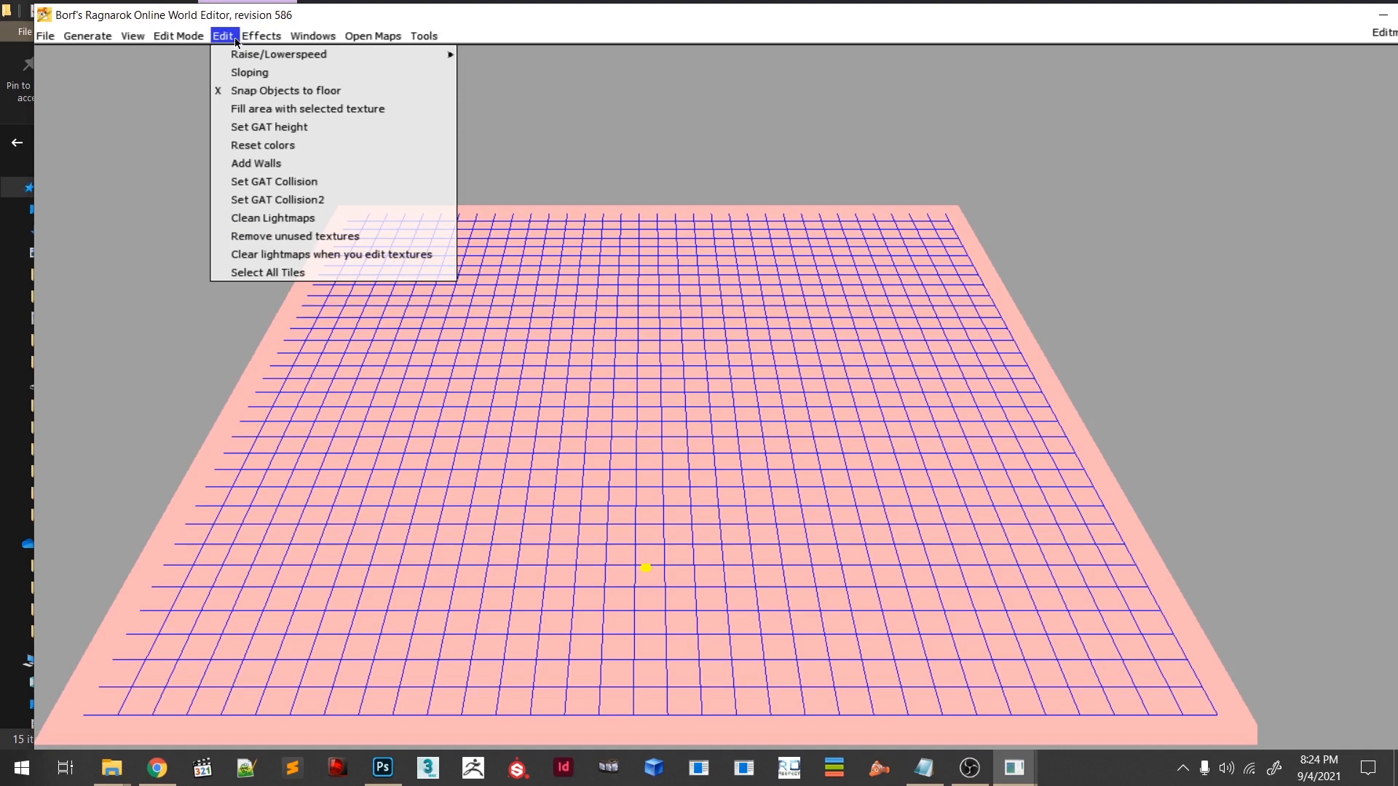
mouse_move(397, 60)
mouse_move(296, 43)
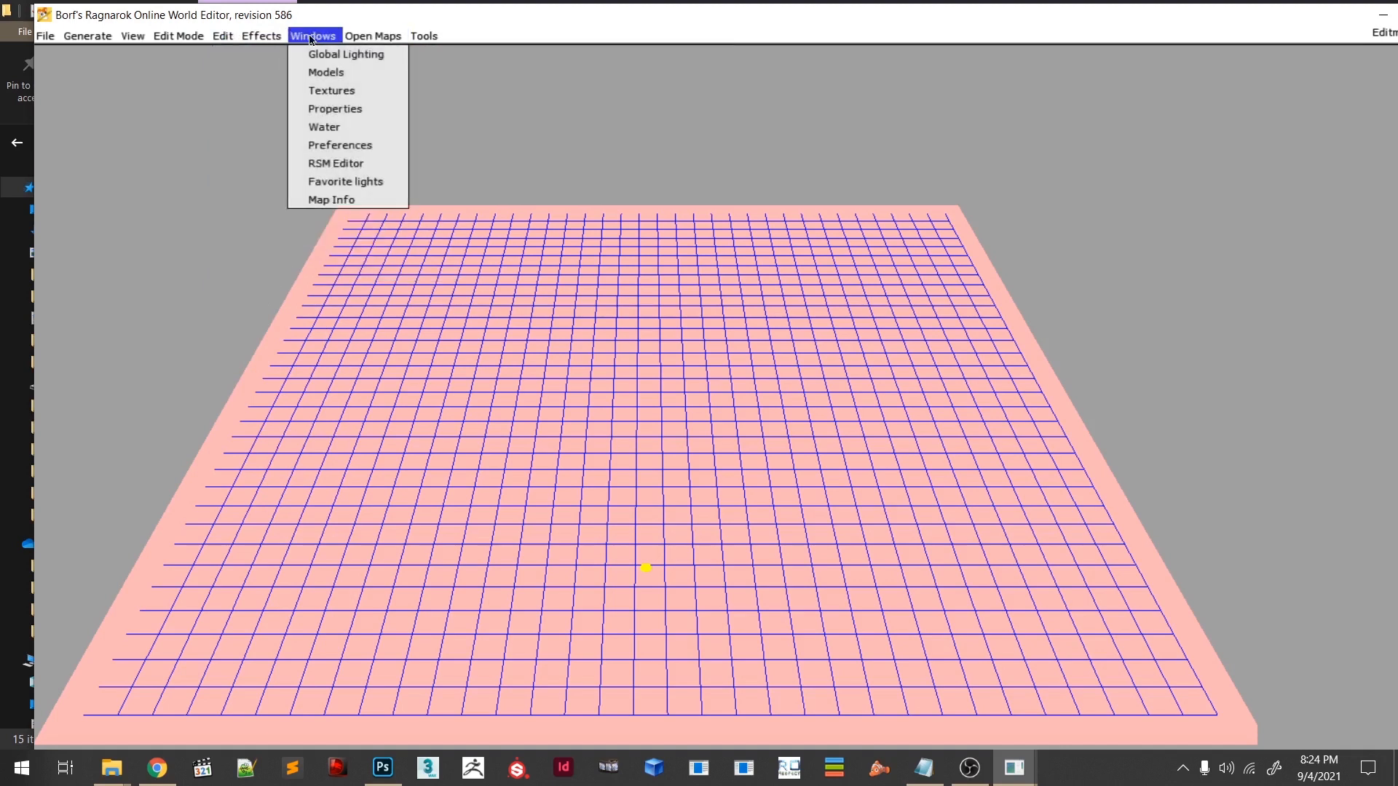
mouse_move(362, 34)
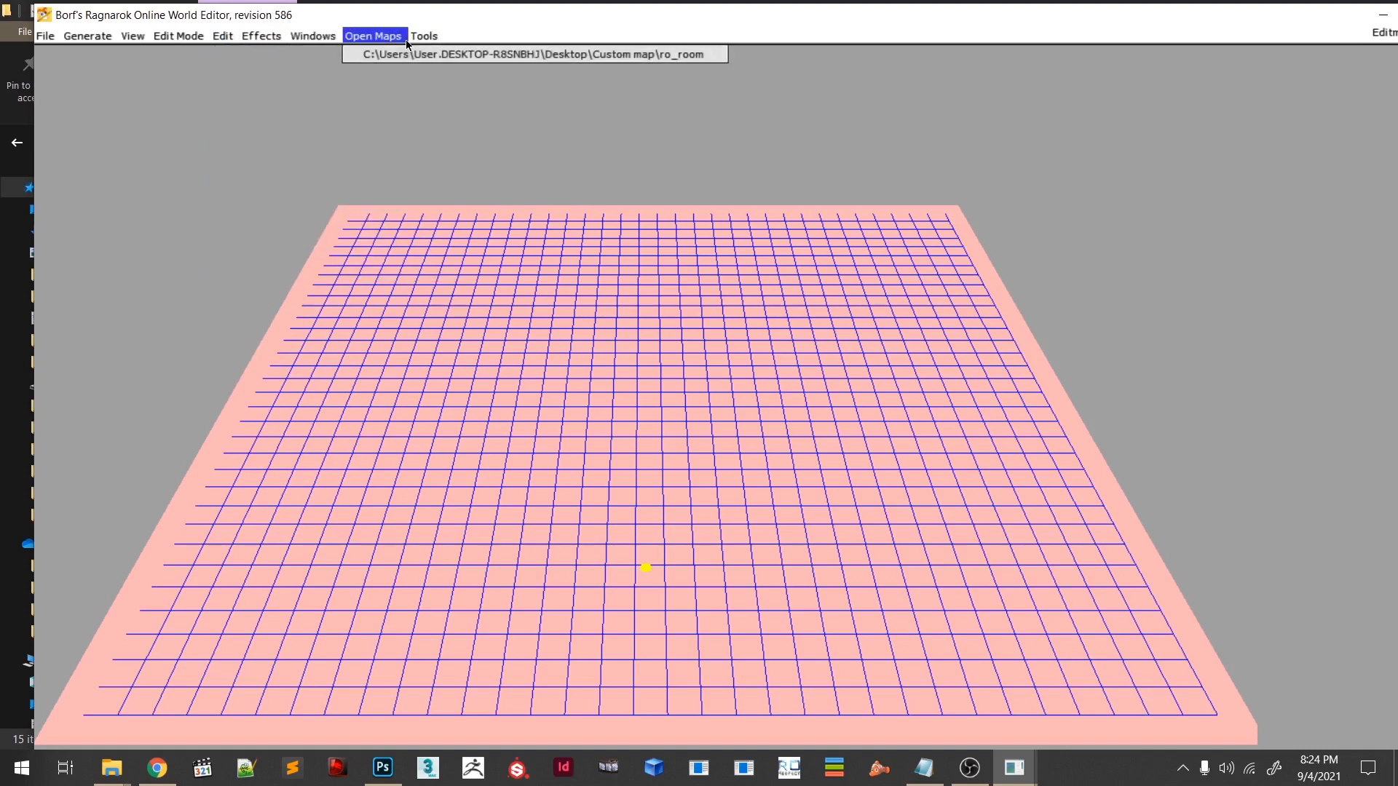
right_drag(496, 512, 648, 435)
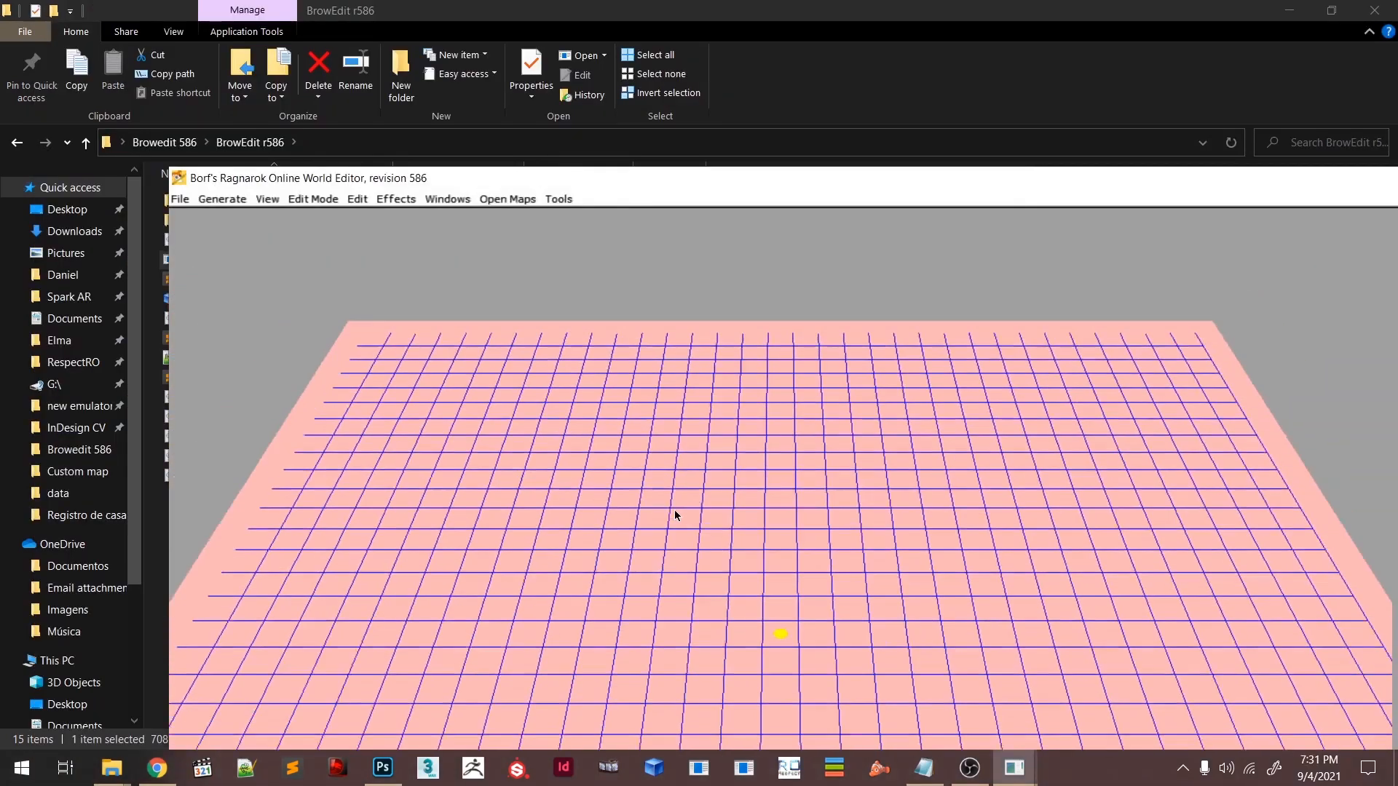
- Hide the water plane beneath the map and show it again
right_drag(674, 515, 666, 399)
click(265, 198)
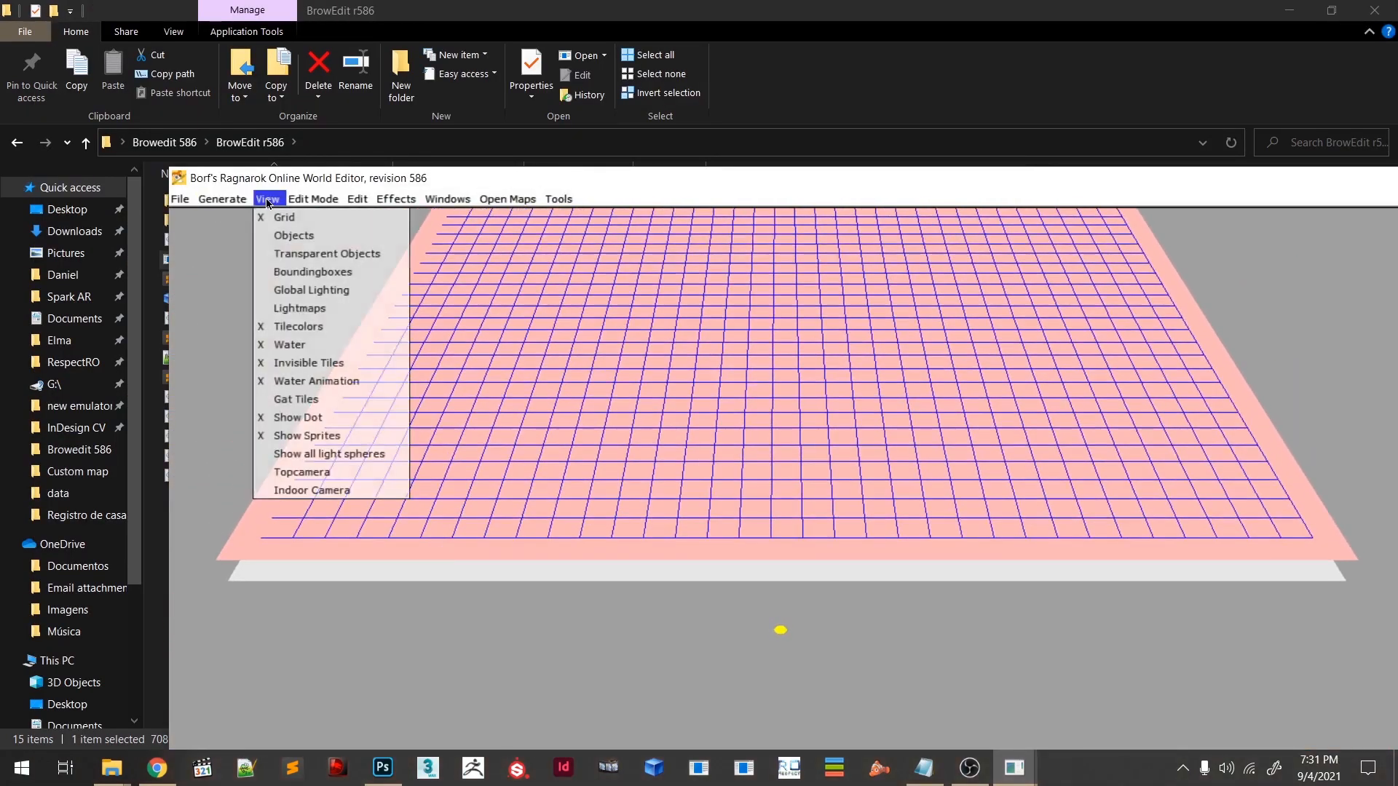
click(307, 350)
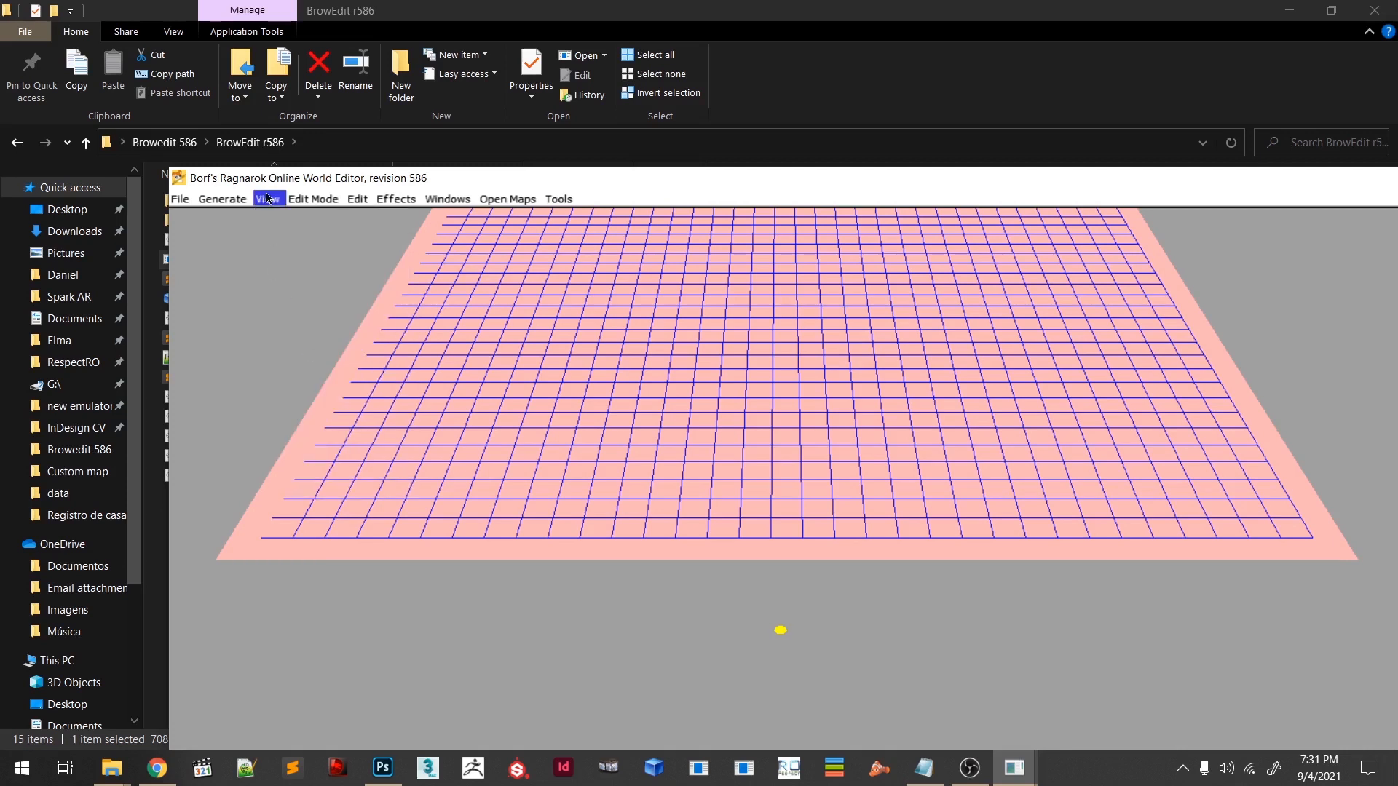
click(275, 203)
click(306, 346)
- Choose the ro_room texture01.bmp from the custom category in the texture selection window and close that window
right_drag(377, 645, 697, 493)
key(t)
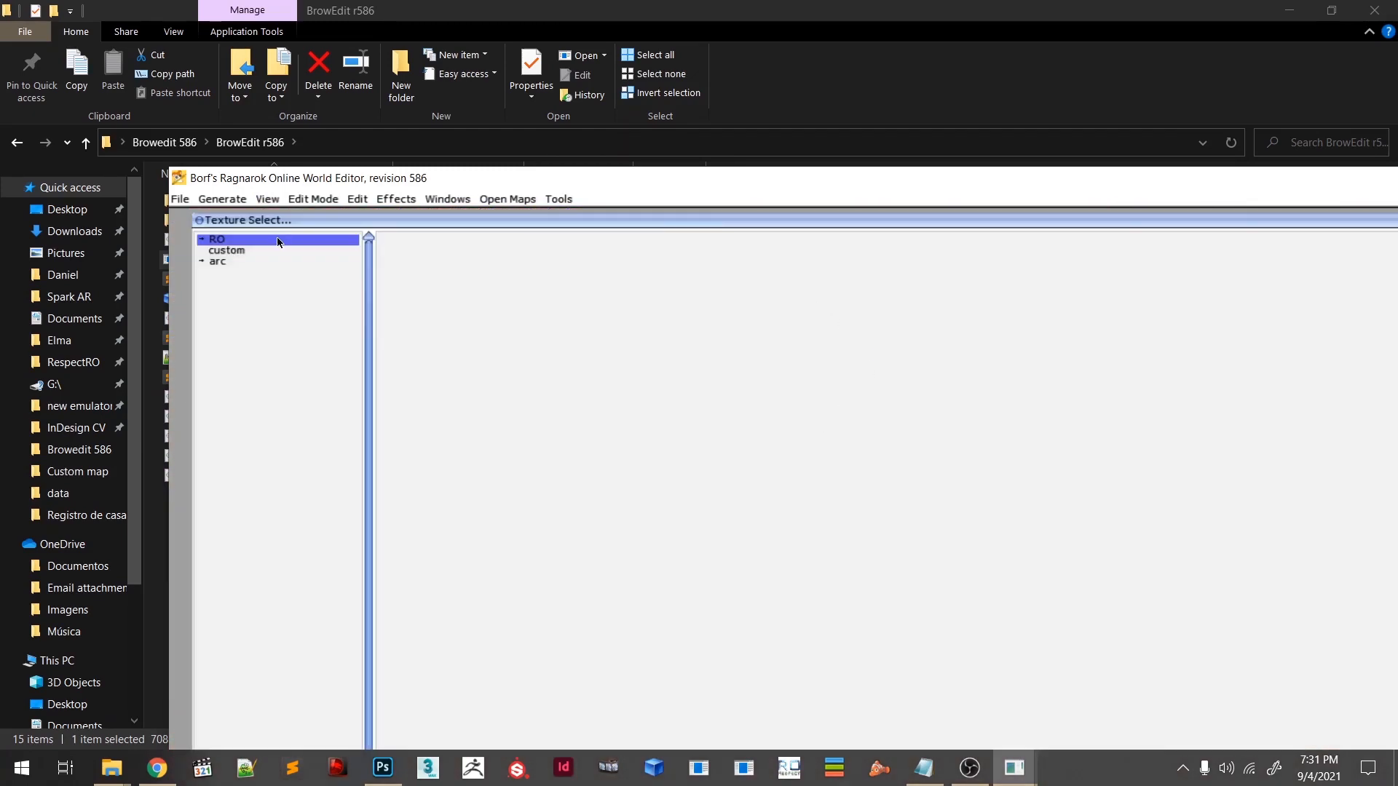
click(215, 251)
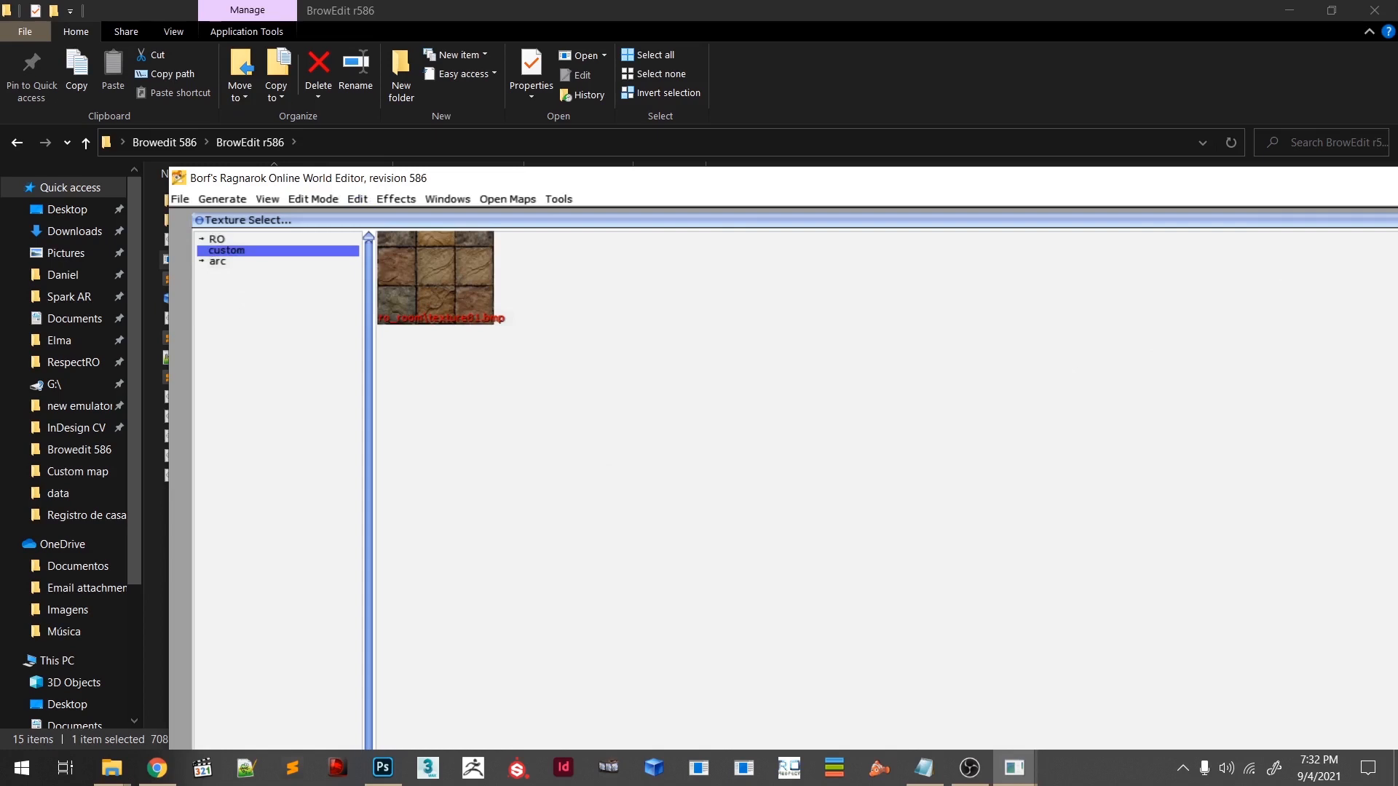
key(t)
- Set the edit mode to Texture Edit and reposition the BrowEdit window so the whole texture preview is visible
drag(1025, 185, 852, 40)
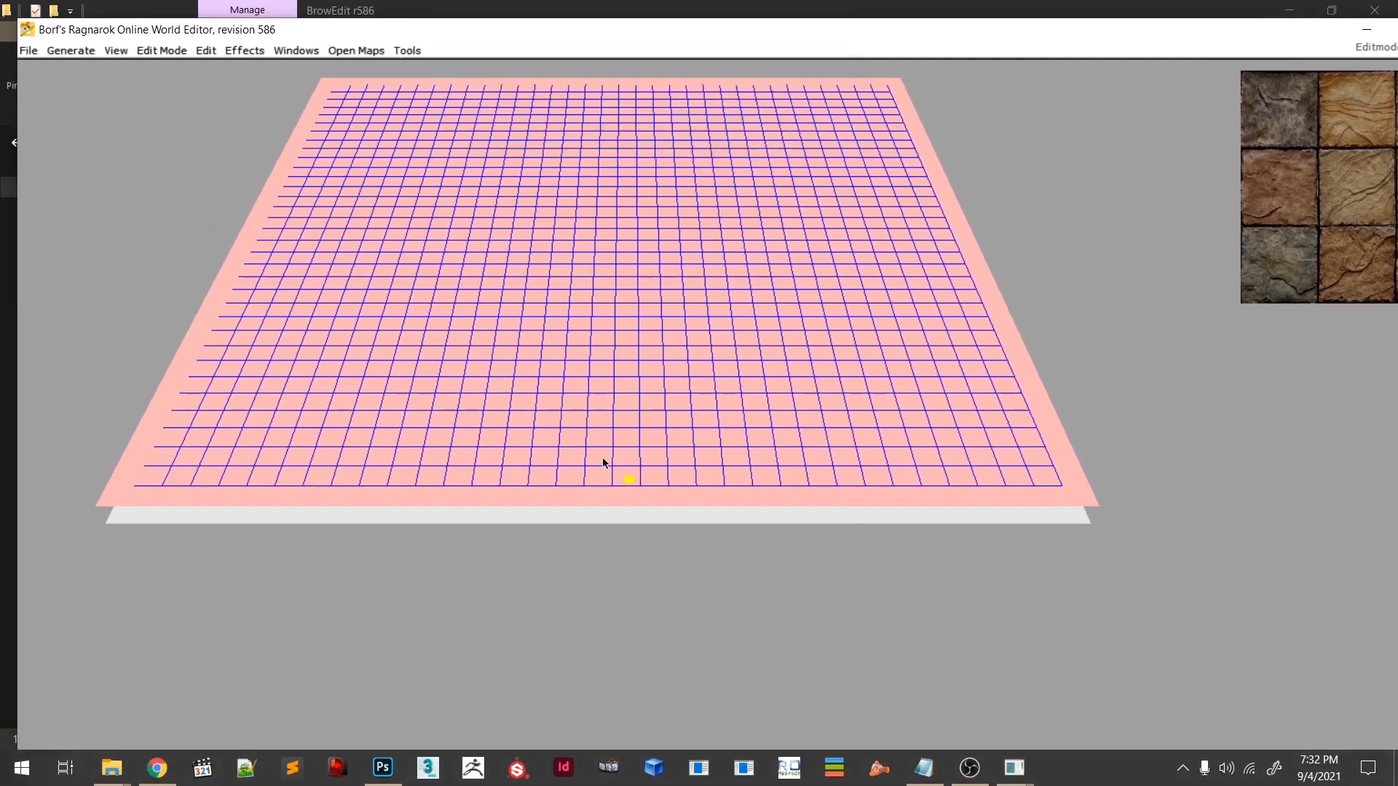
scroll(612, 556, up, 5)
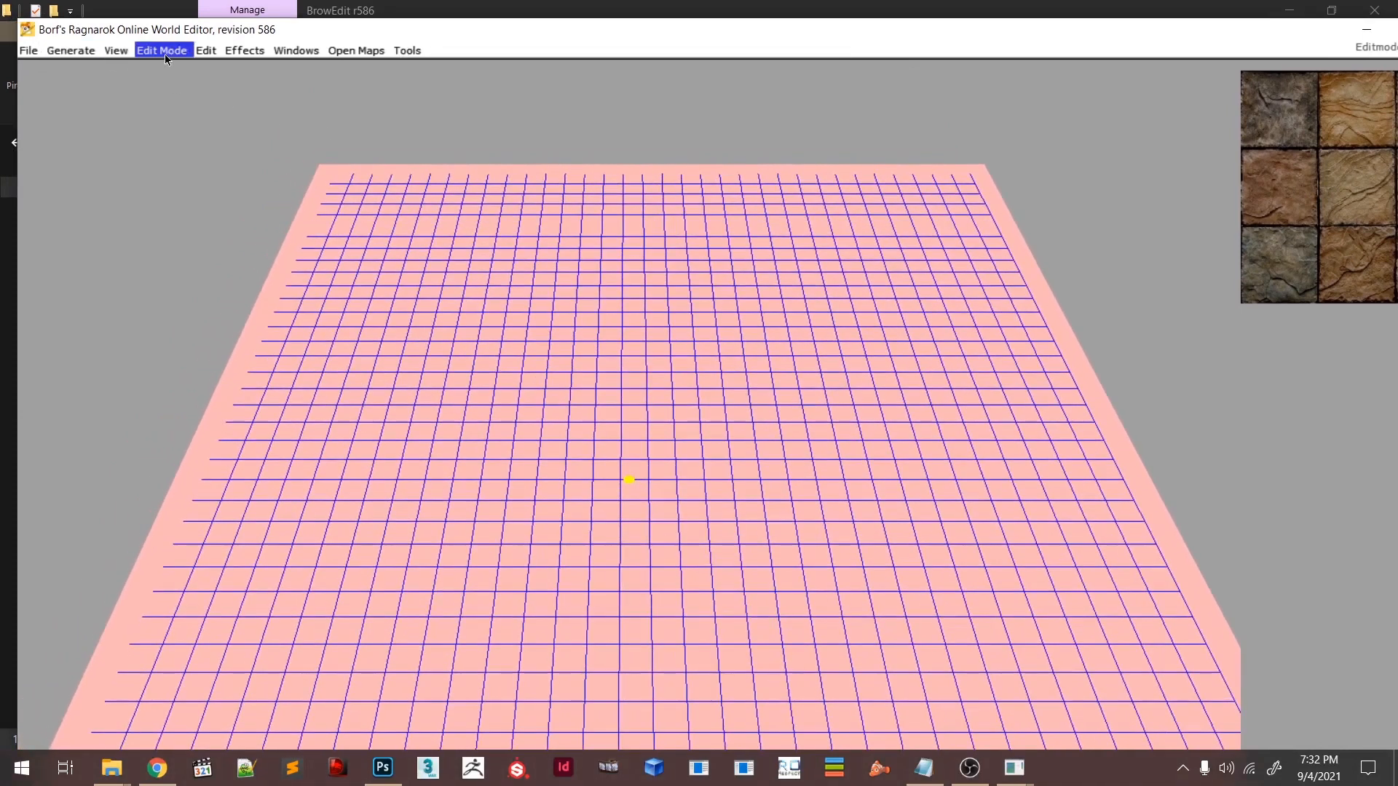
click(146, 55)
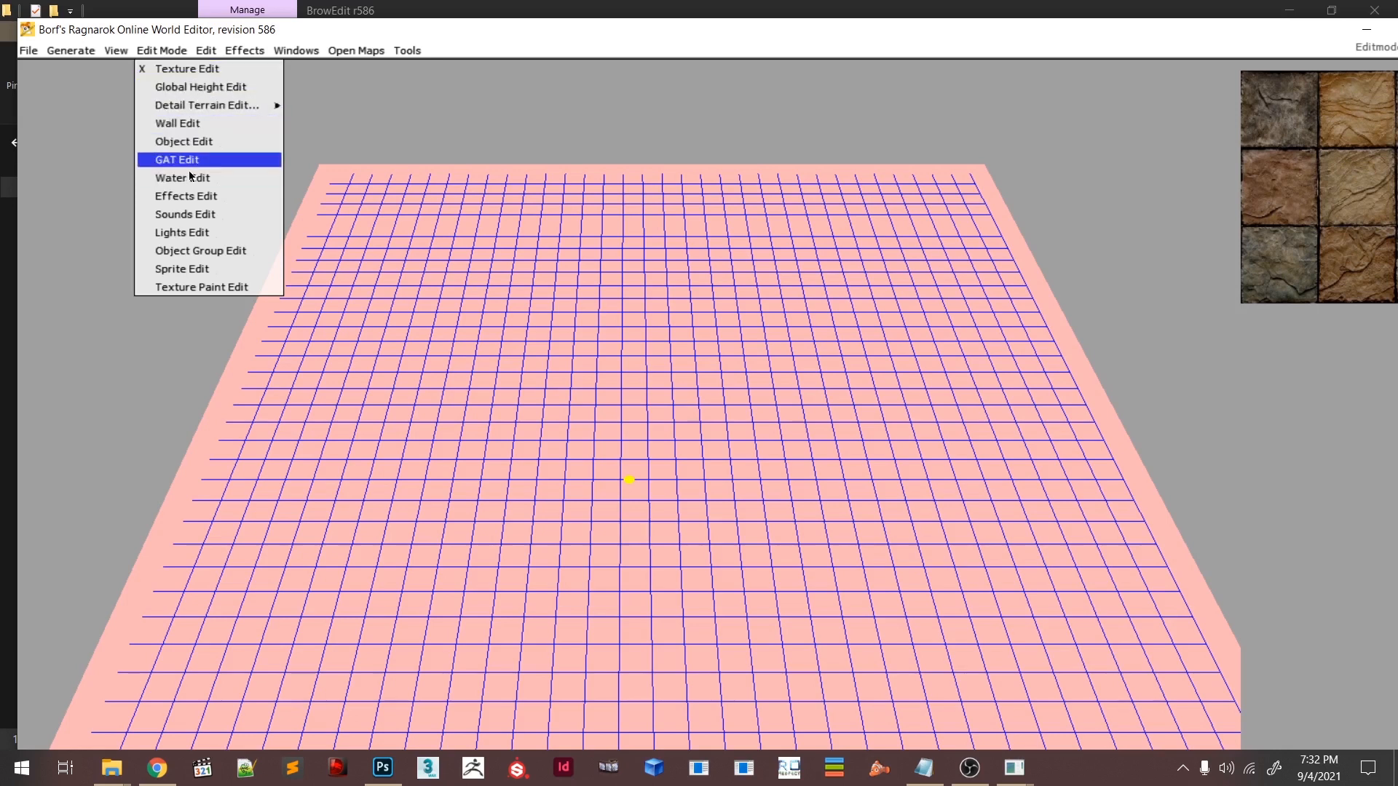
click(178, 73)
mouse_move(595, 345)
right_down()
mouse_move(582, 318)
mouse_move(589, 327)
right_up()
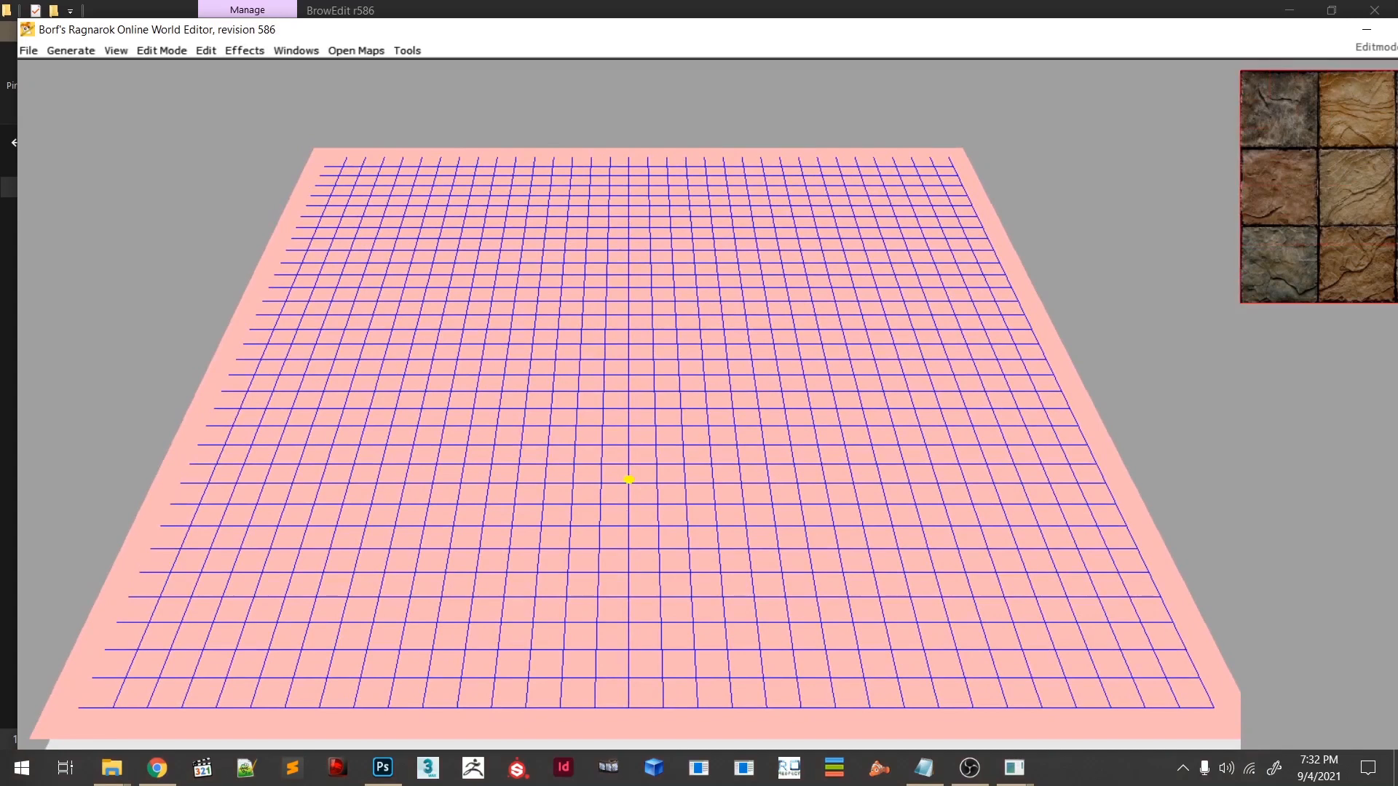
drag(1245, 31, 1157, 28)
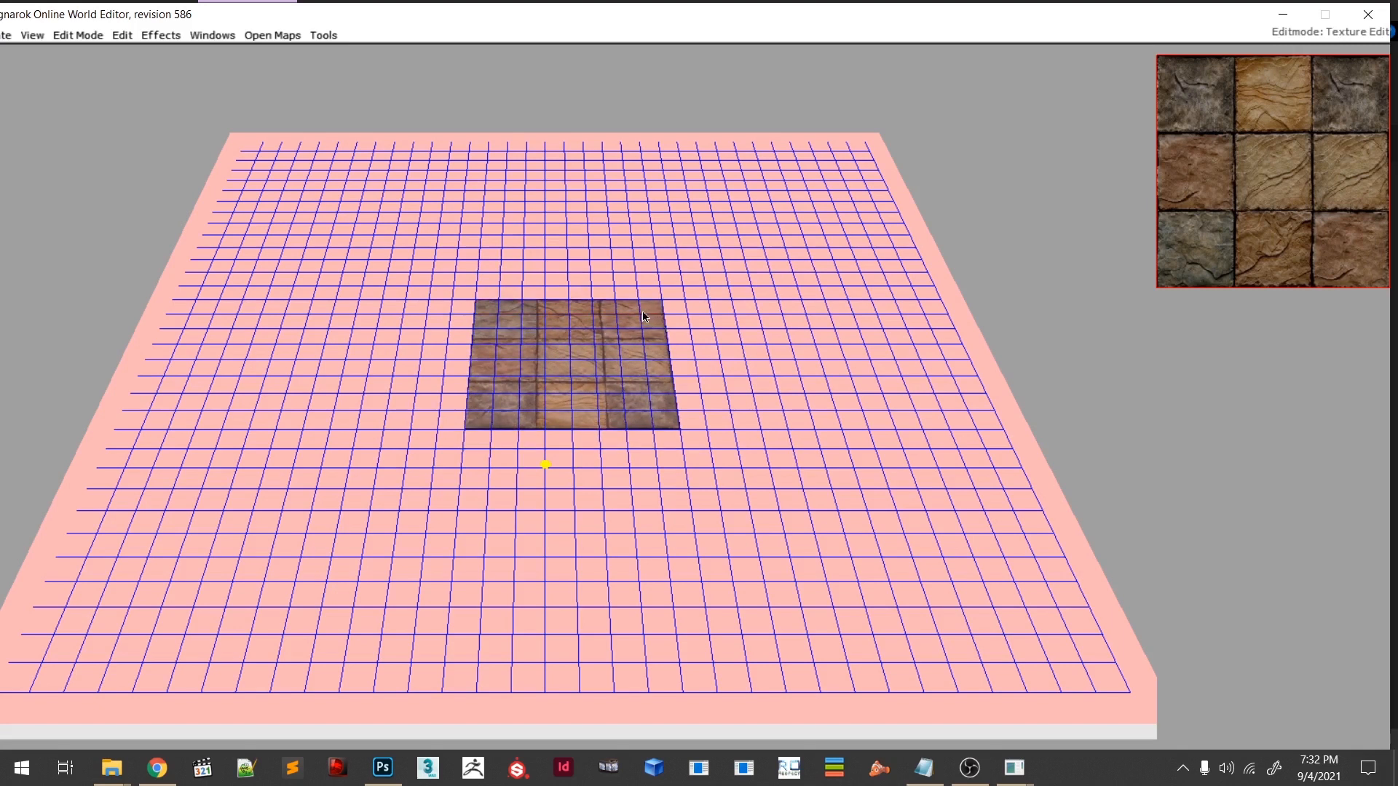
- Reduce the texture brush to four by four grid cells and place one stone texture patch near the map's centre
key(minus)
key(plus)
key(minus)
key(plus)
scroll(659, 356, up, 3)
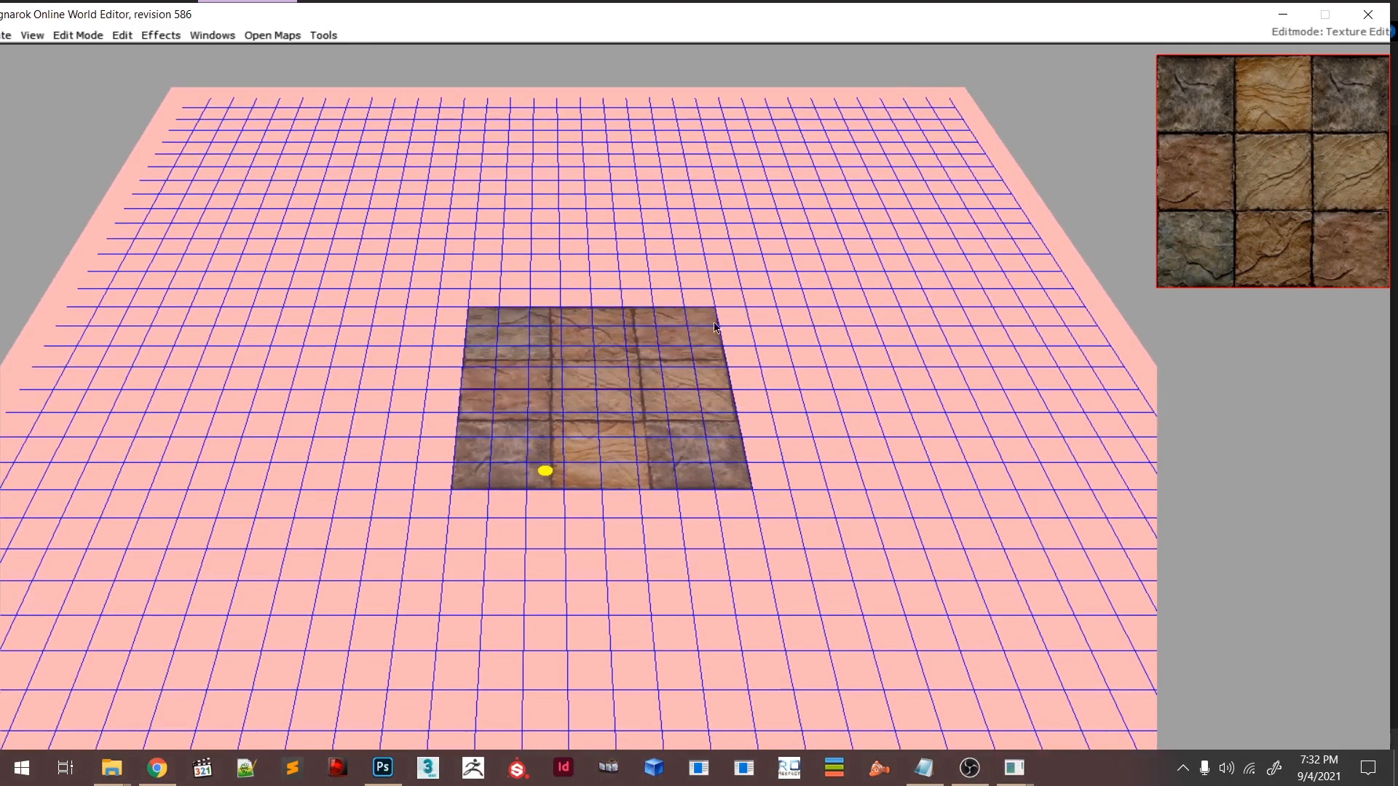
key(minus)
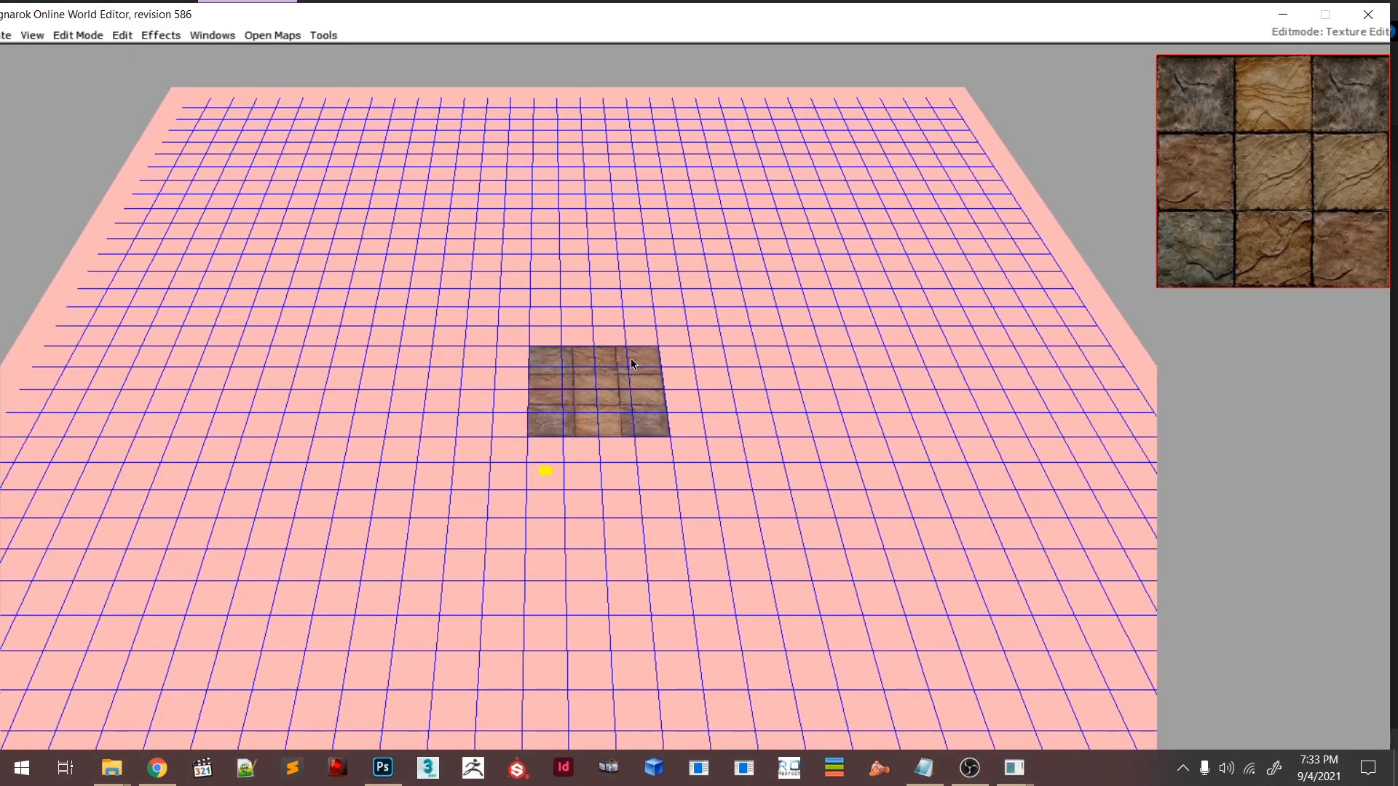
click(632, 364)
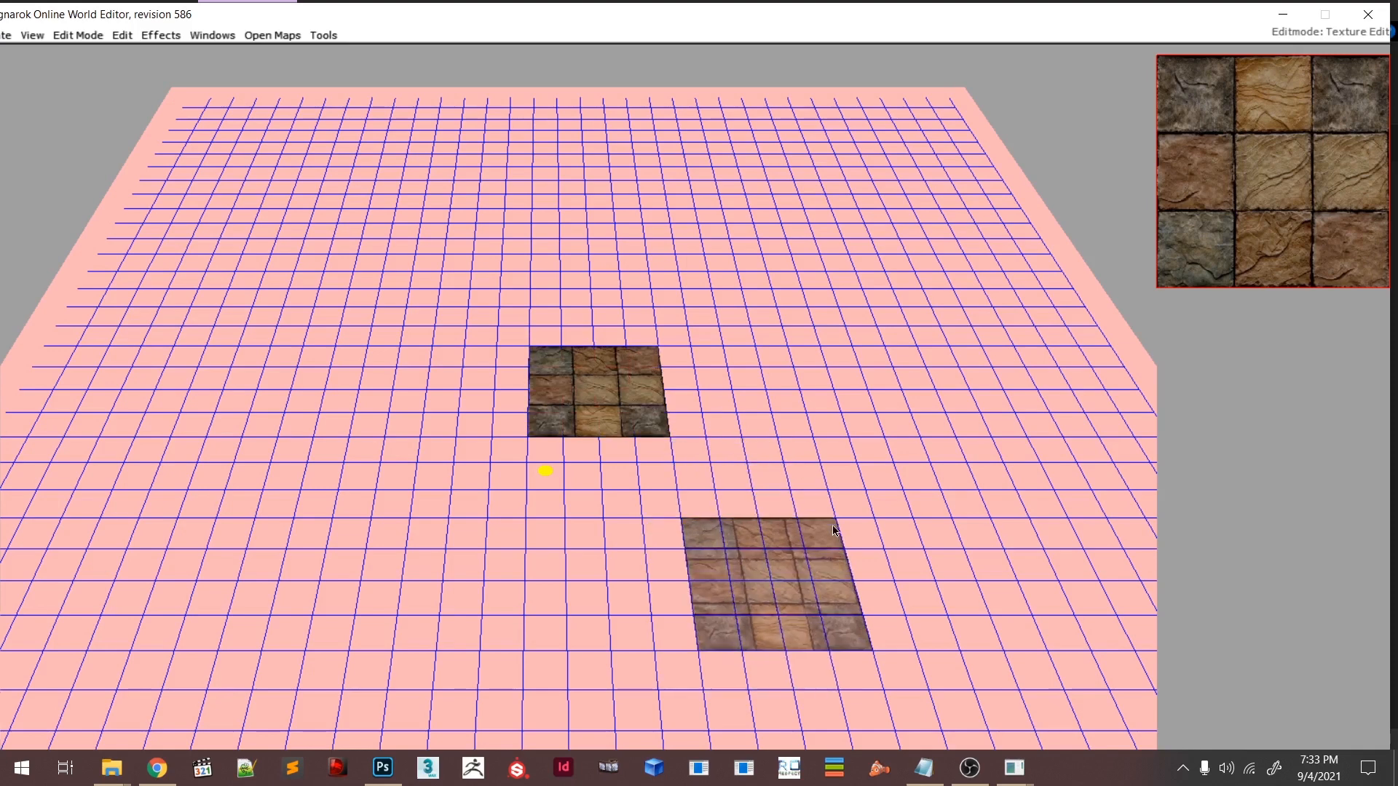
- Cycle through the rotated and mirrored orientations of the texture brush and place a reoriented patch directly behind the first one
mouse_move(749, 499)
right_down()
mouse_move(725, 367)
mouse_move(744, 530)
mouse_move(718, 369)
right_up()
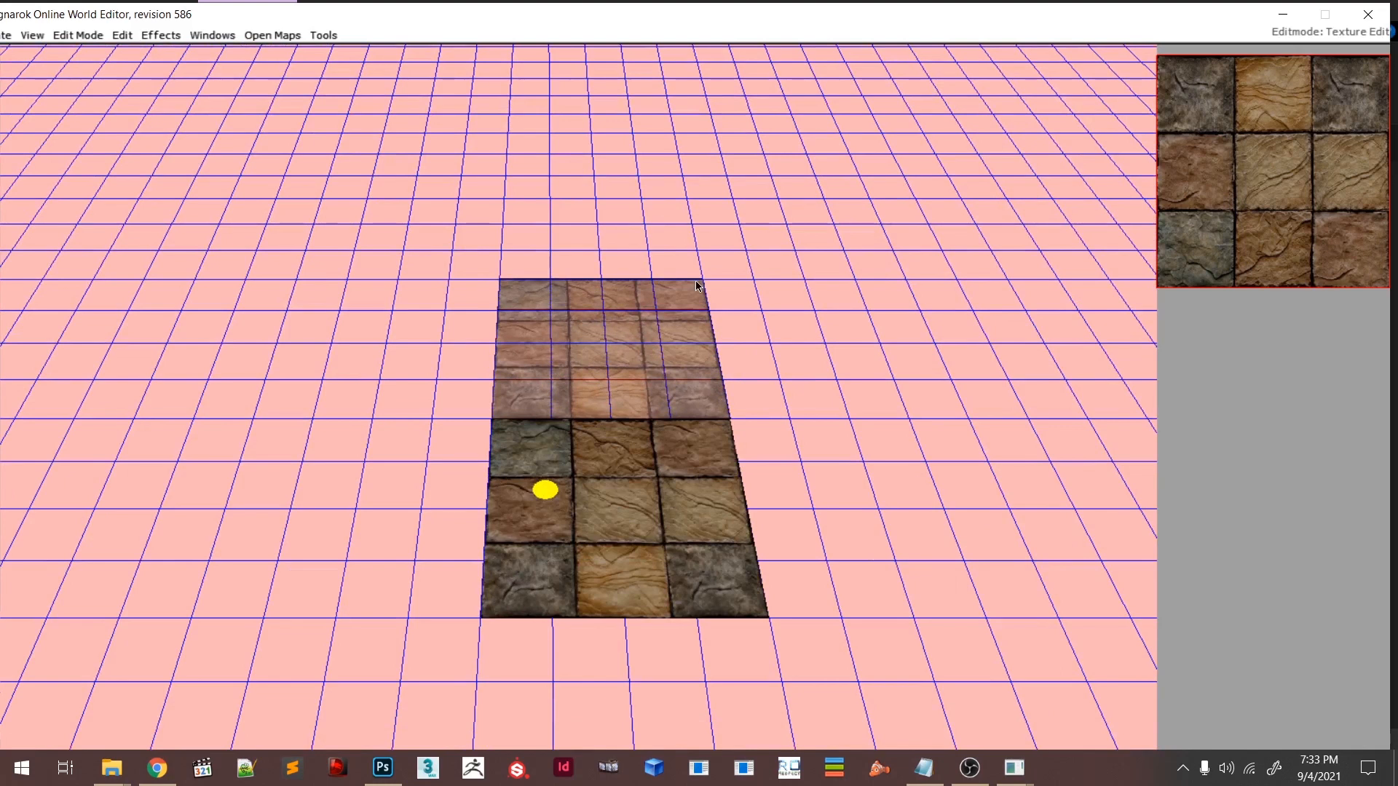
key(space)
key(space)
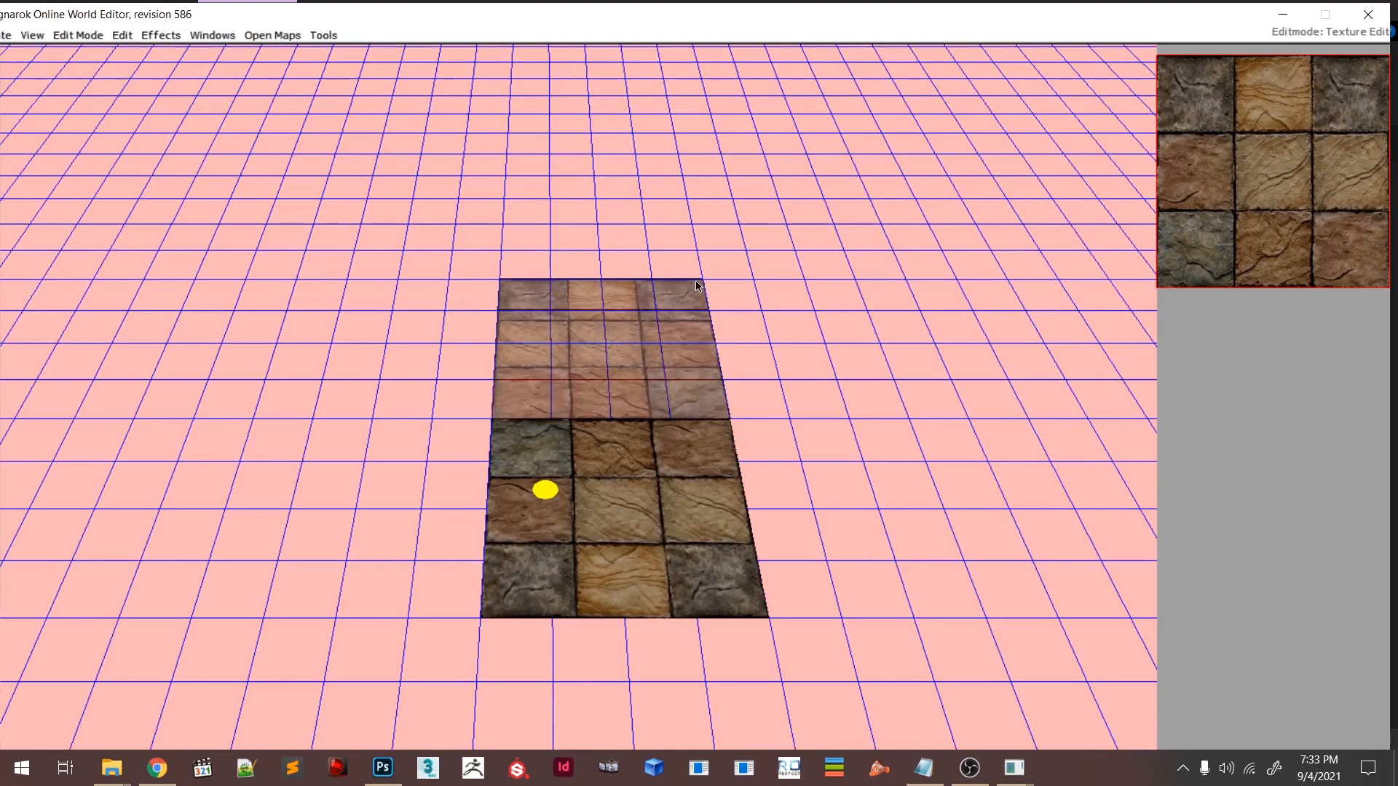
key(space)
key(space)
key(space)
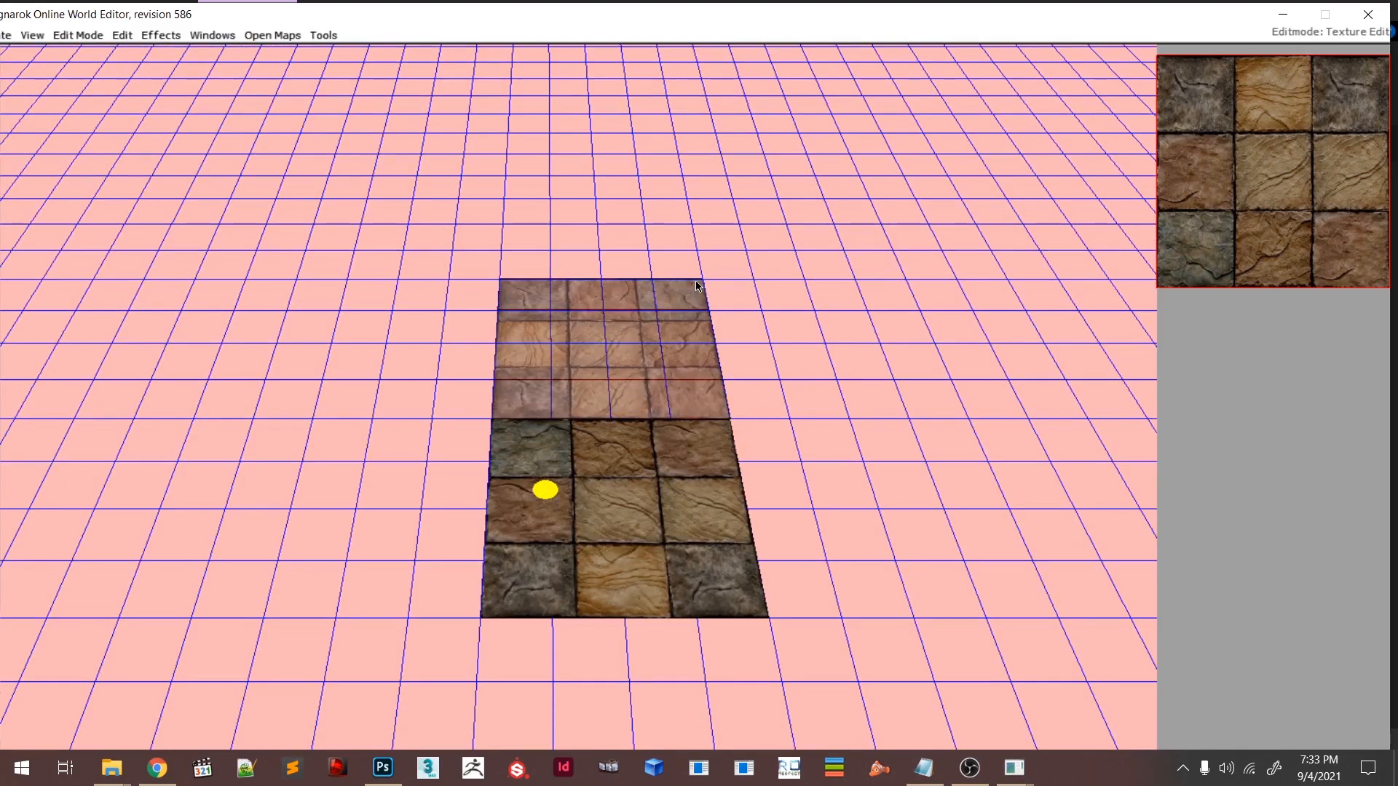
key(space)
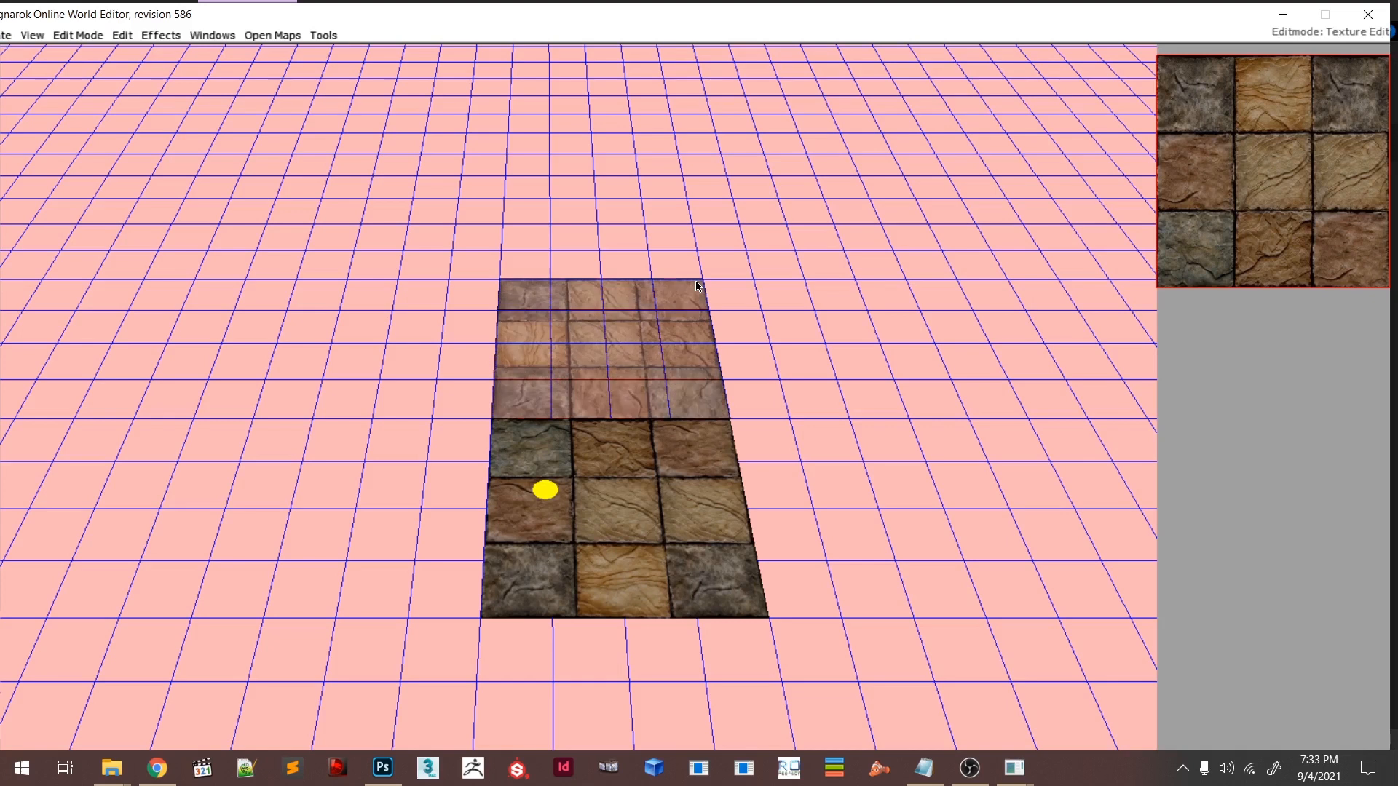
key(space)
key(space)
key(space)
key(space)
key(space)
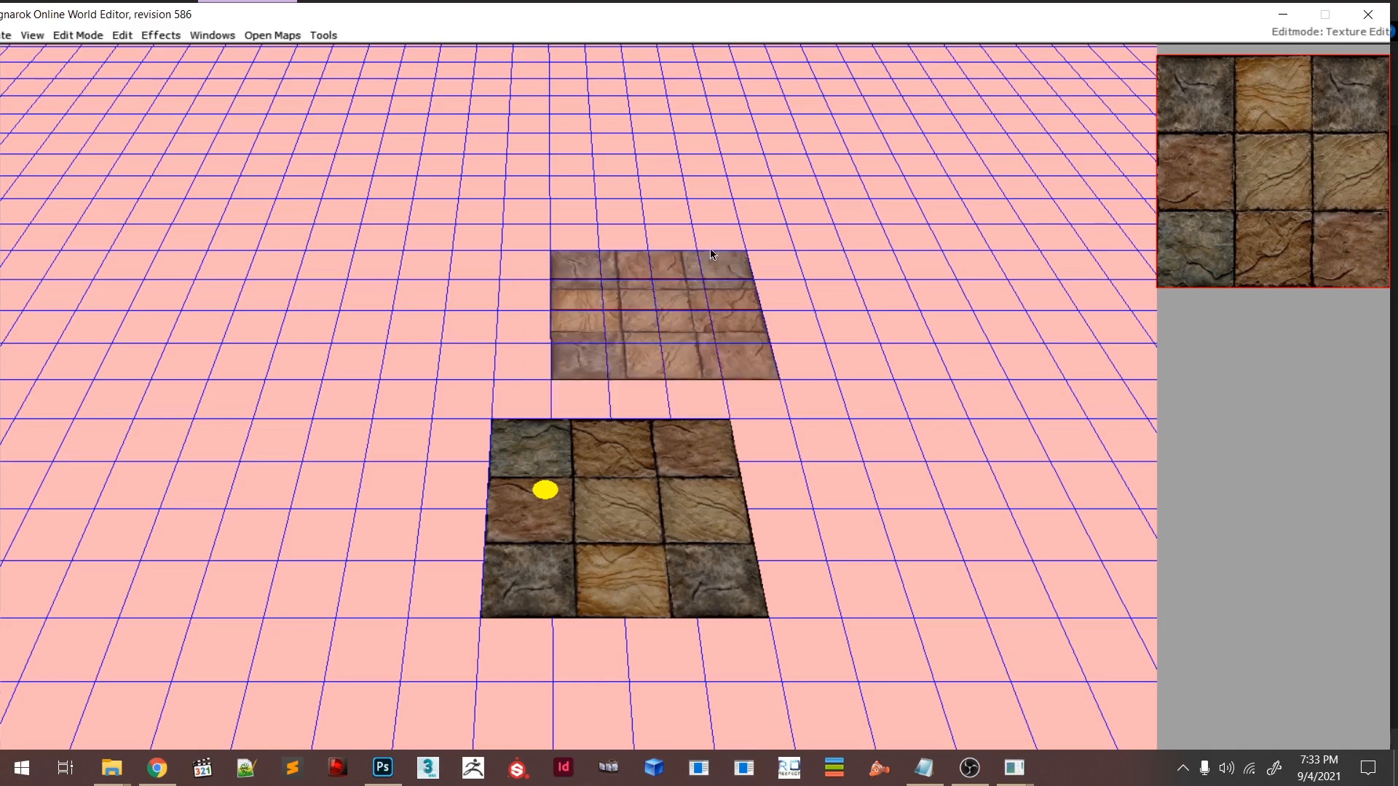
click(675, 315)
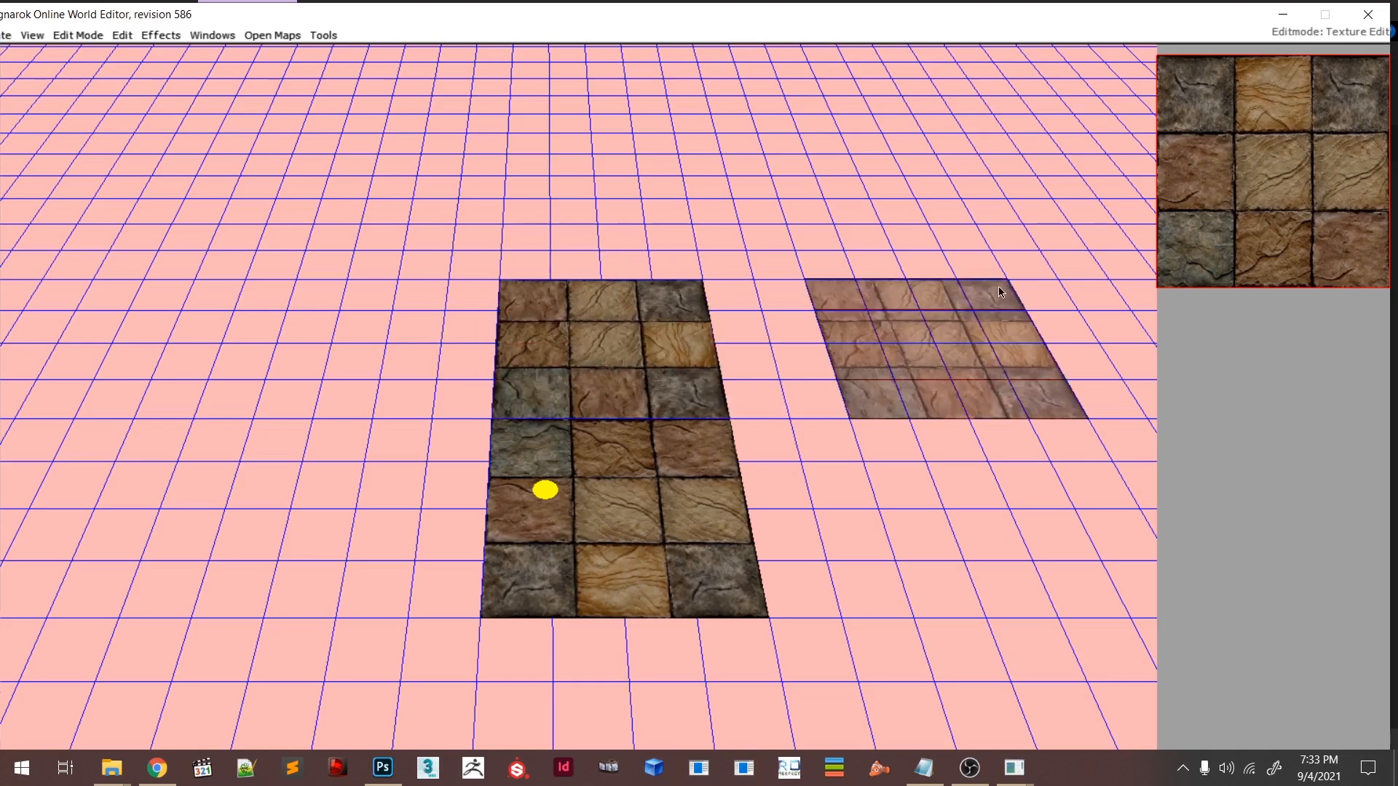
- Place more reoriented texture patches beside the first two, widening the floor to three patches across and two deep
click(907, 306)
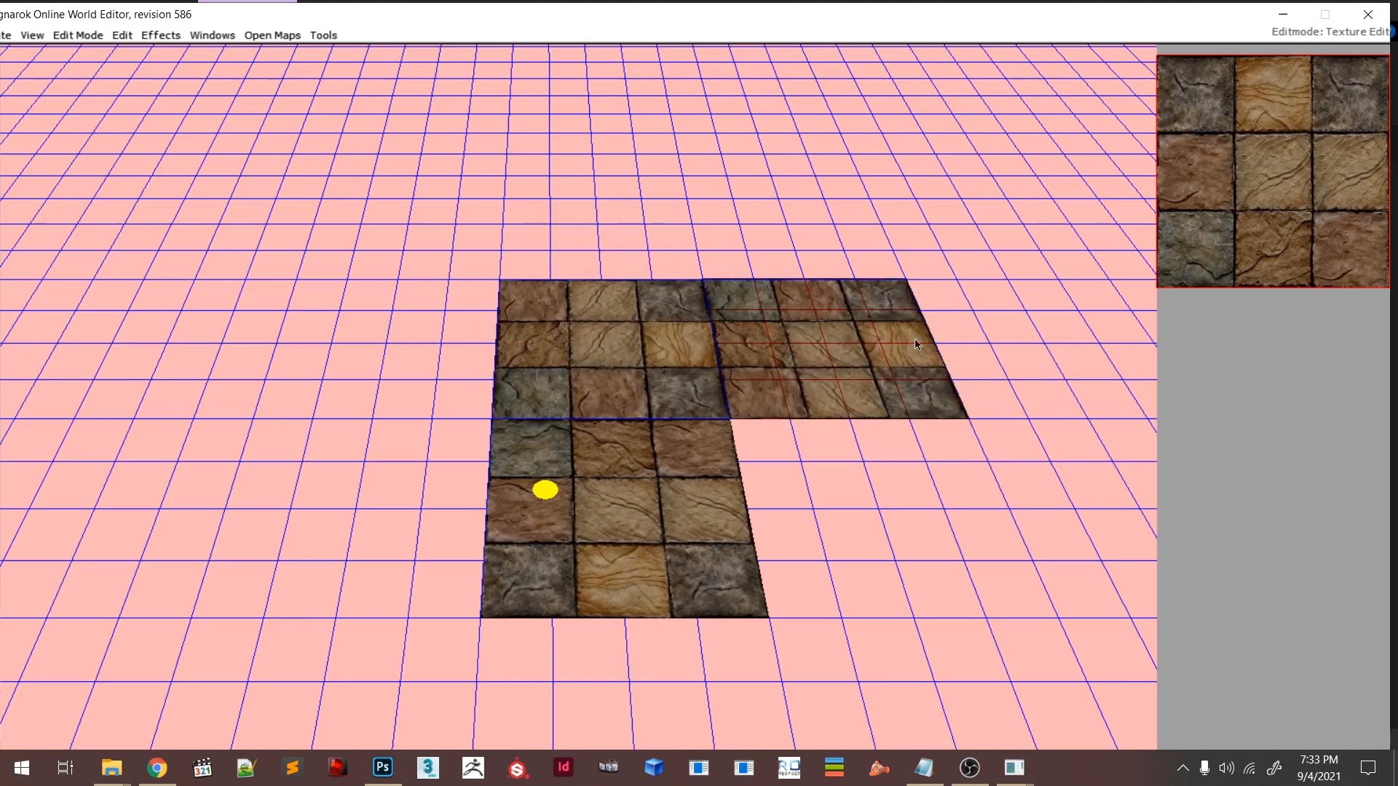
click(960, 443)
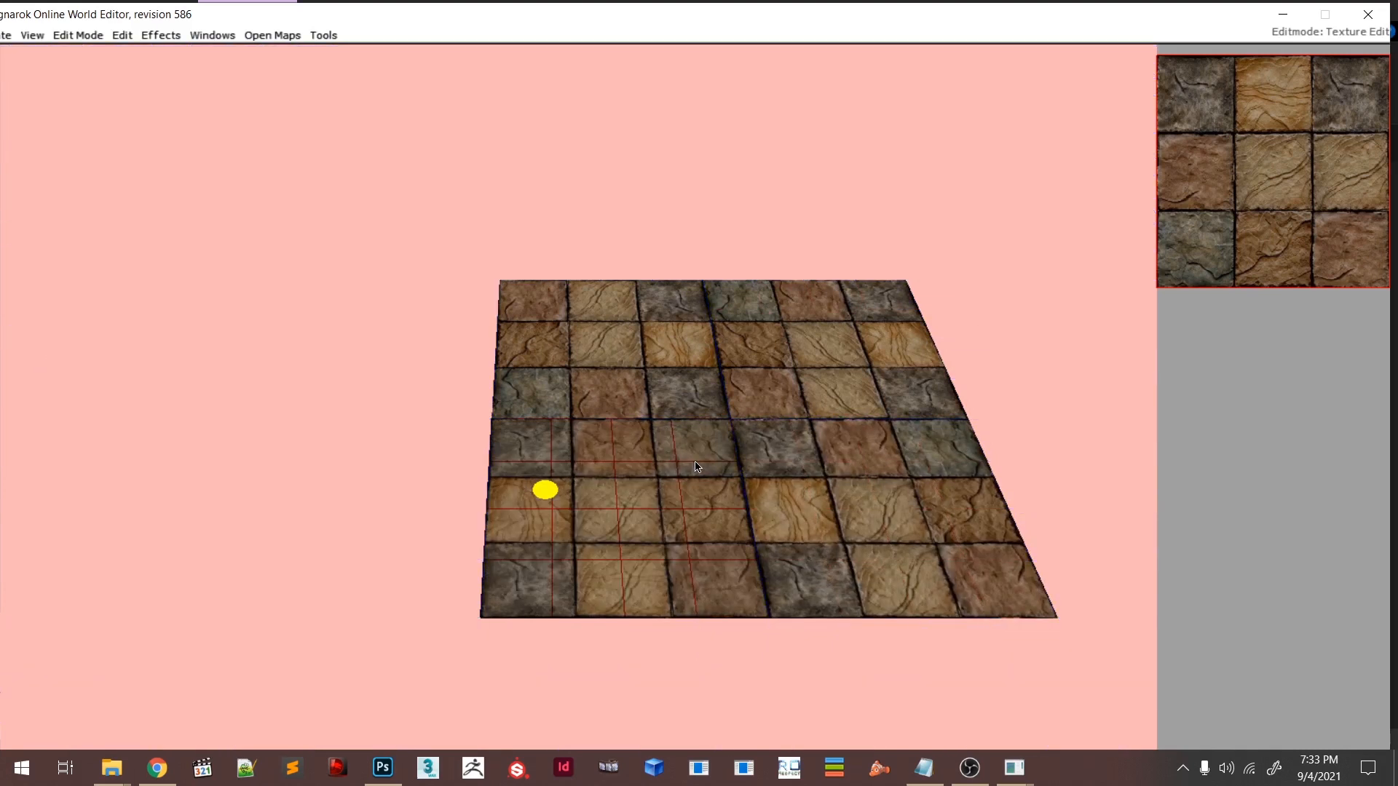
click(695, 467)
click(479, 446)
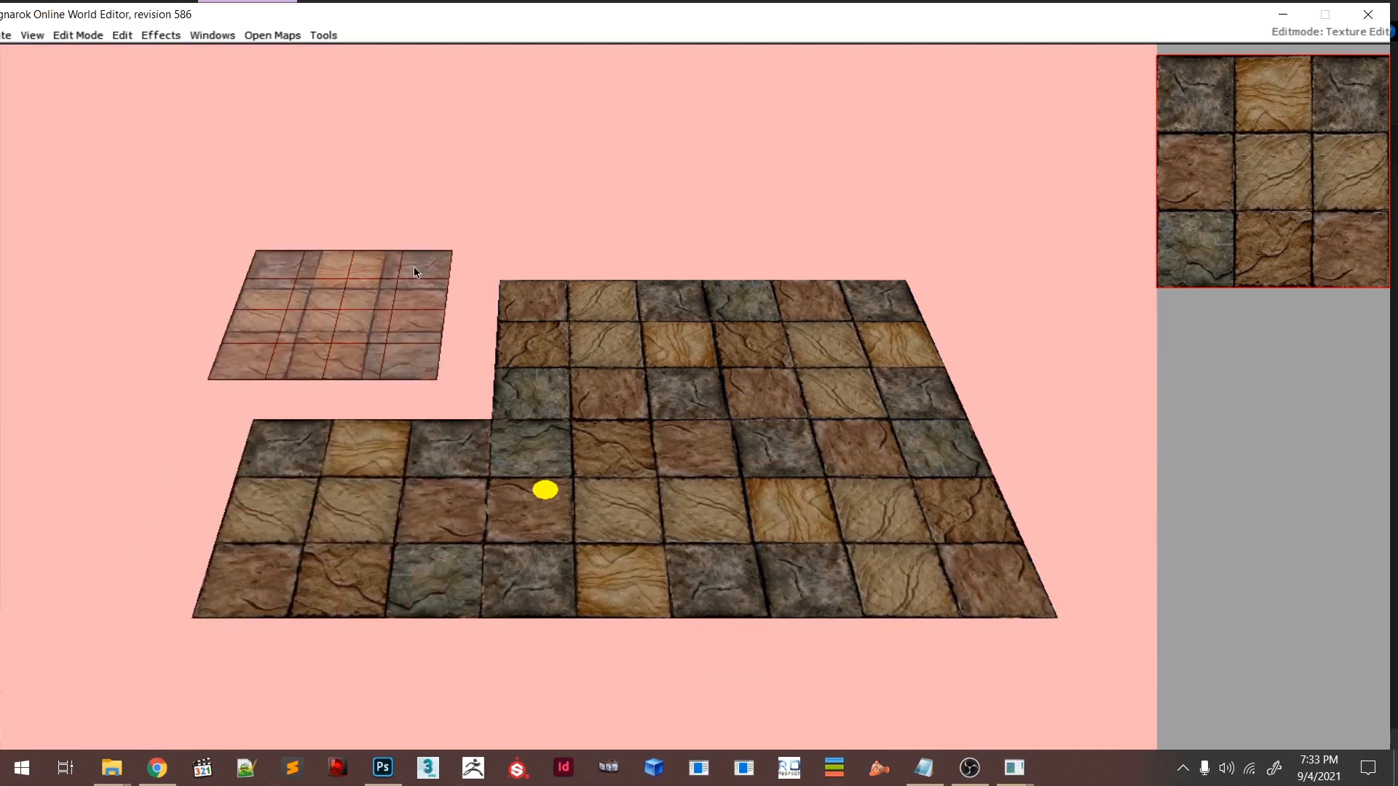
- Add a row of three texture patches in front of the floor and another row of three behind it, varying their orientation
scroll(662, 461, down, 6)
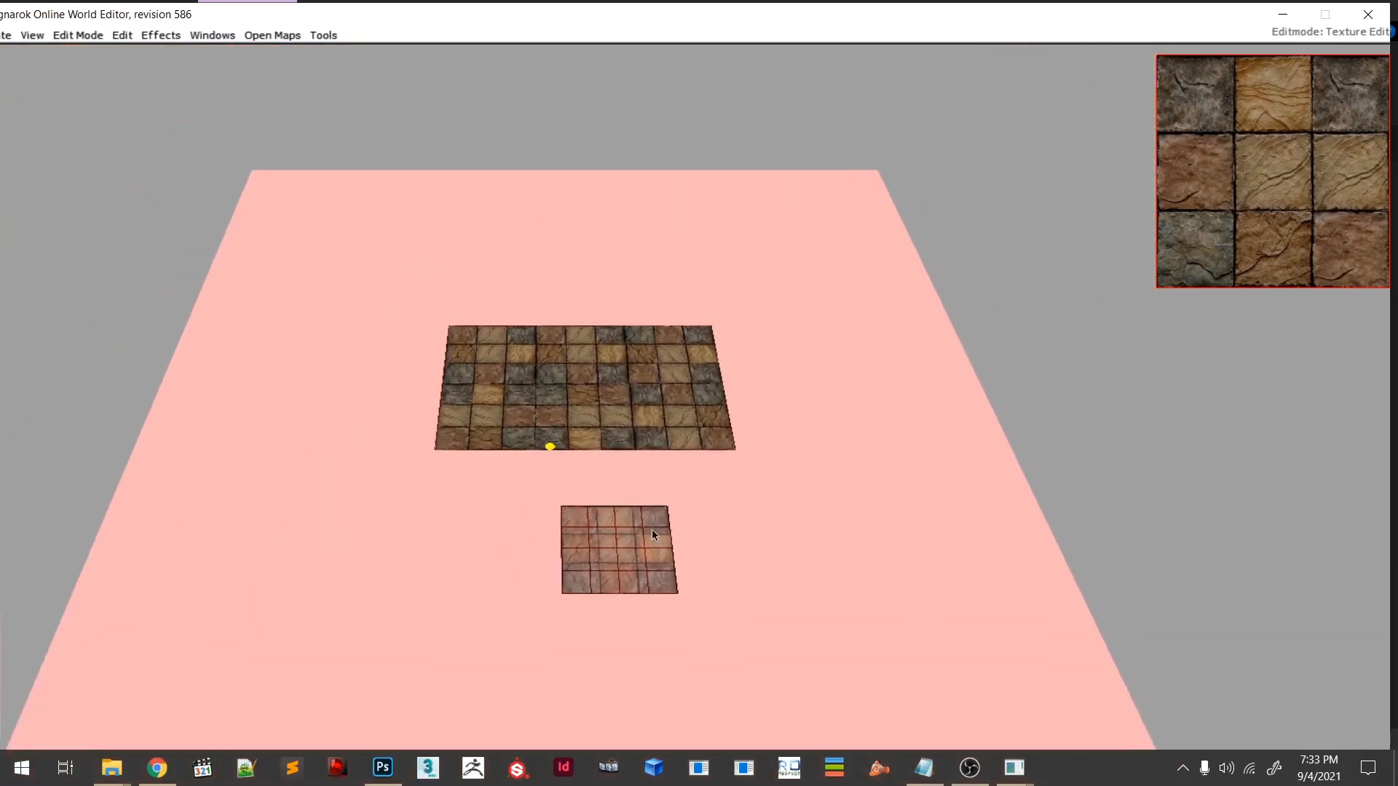
click(519, 489)
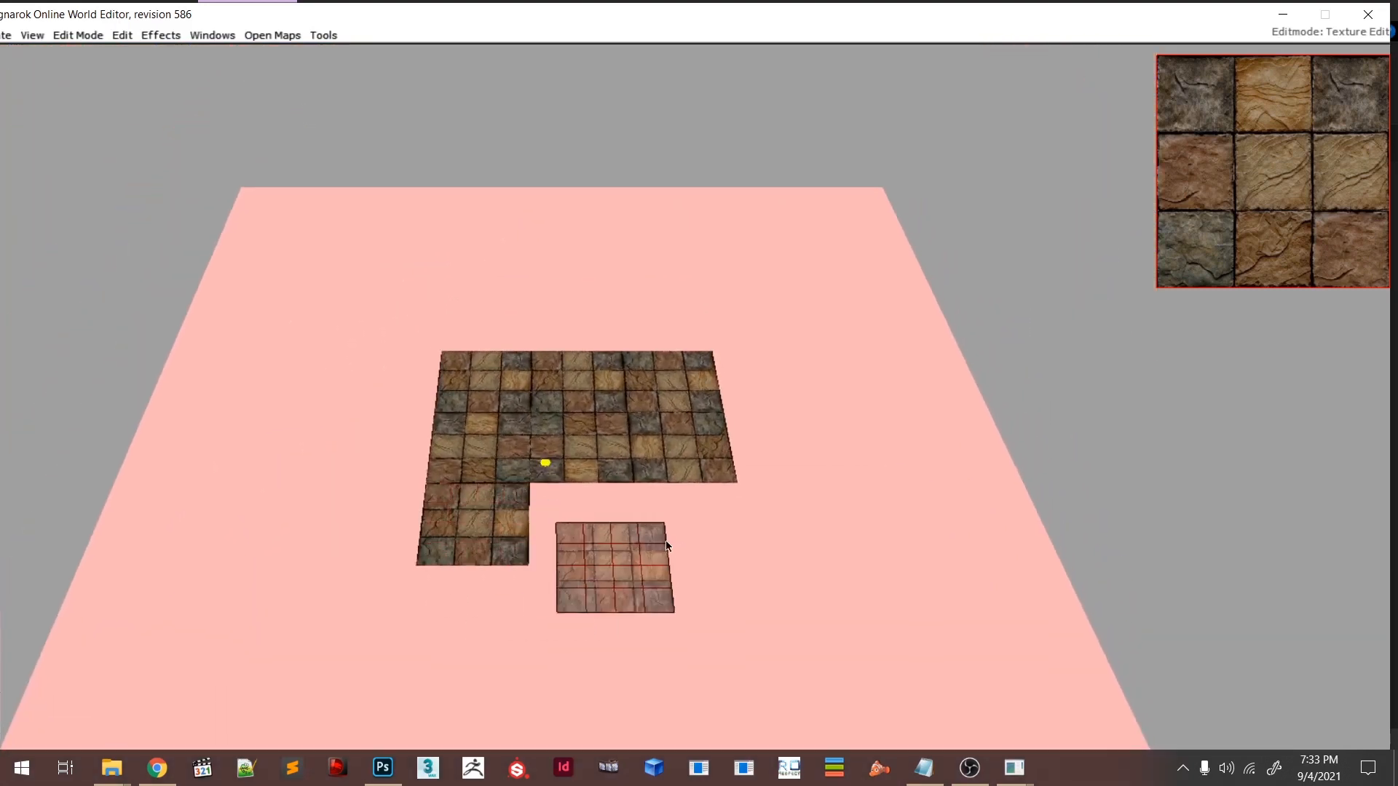
click(609, 497)
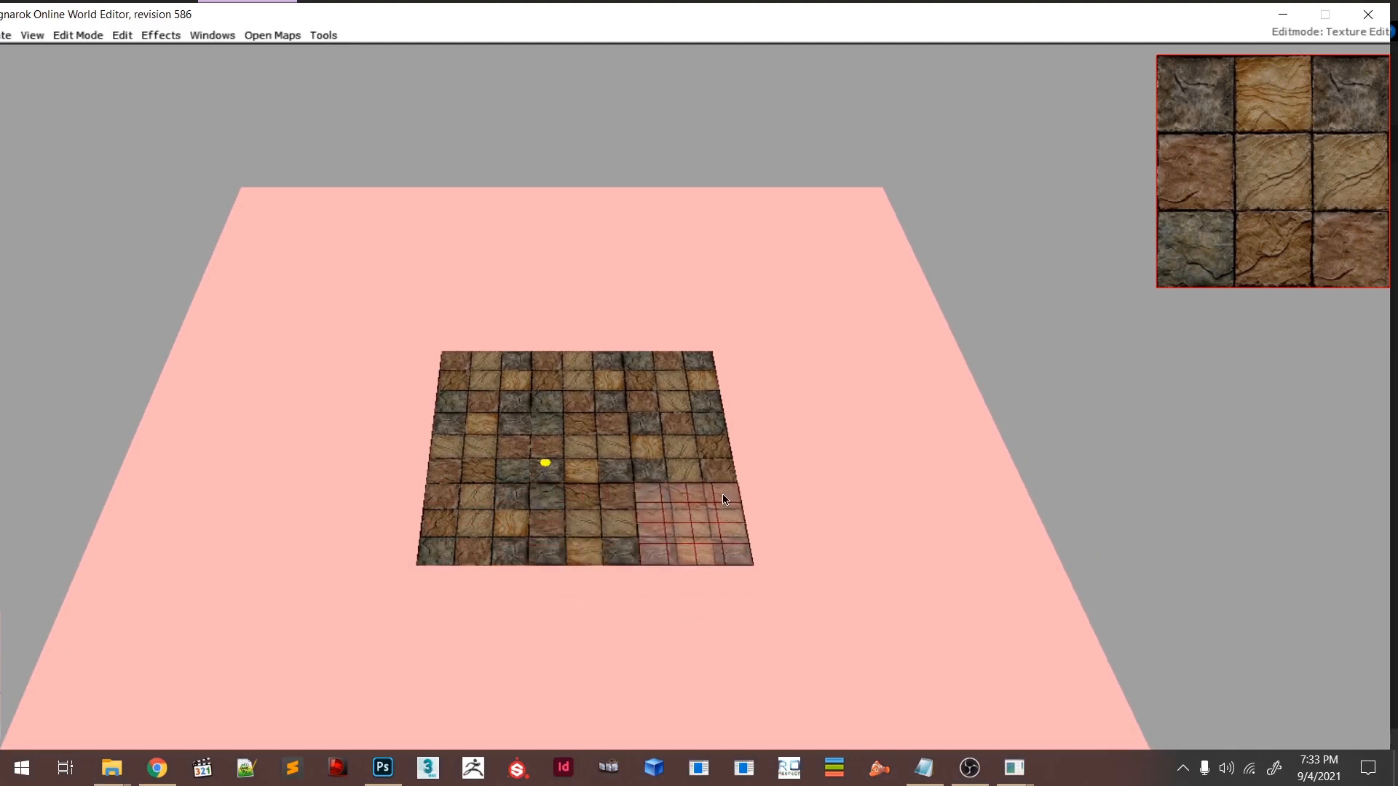
click(723, 499)
click(686, 306)
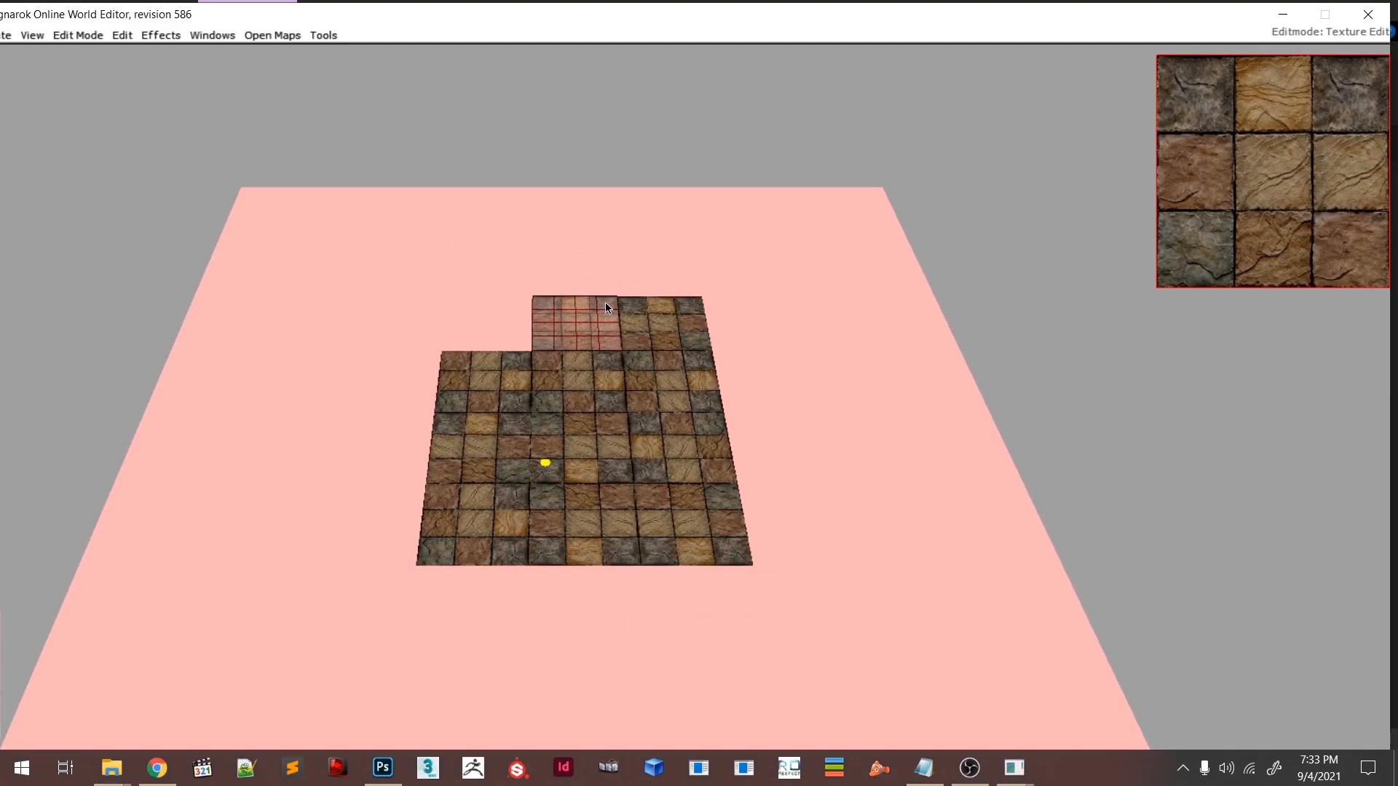
click(605, 303)
click(515, 304)
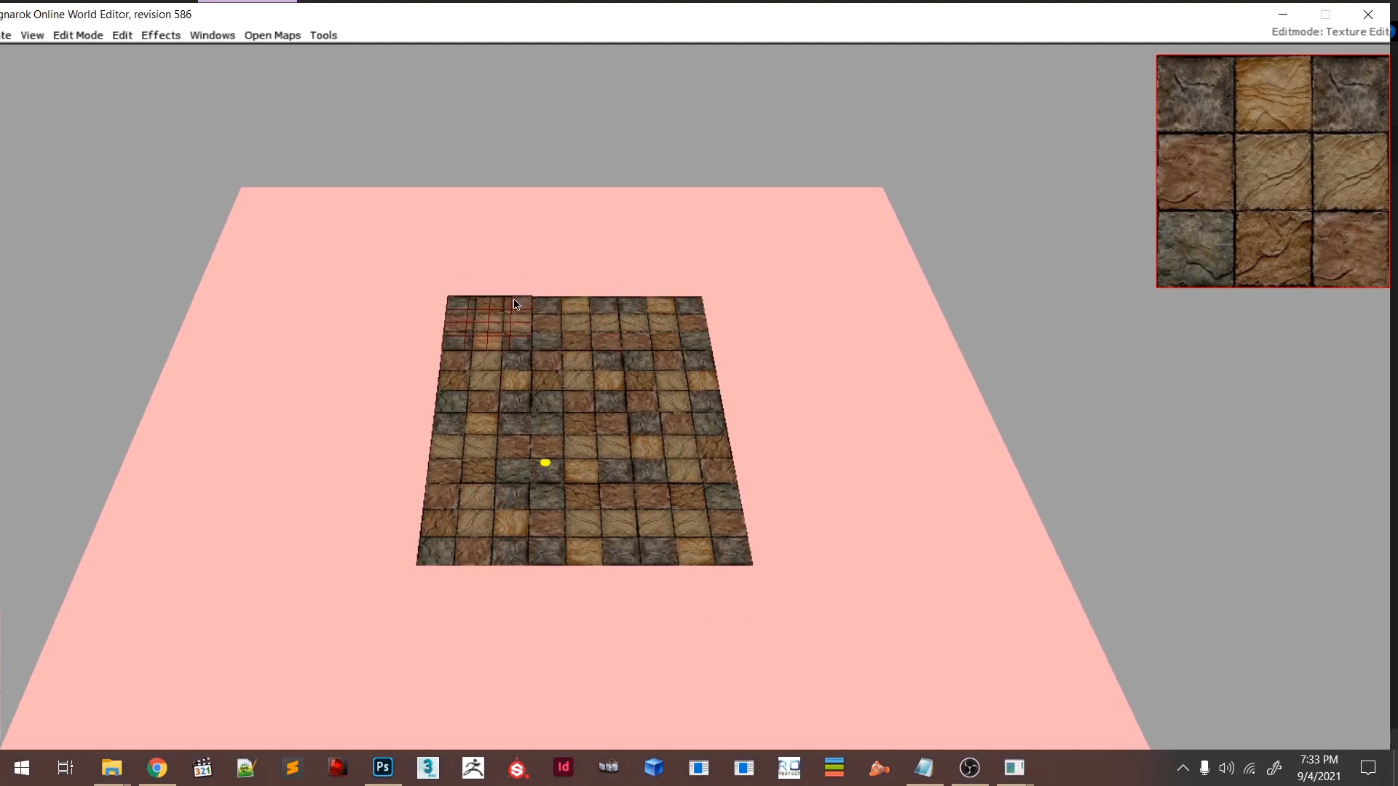
- Show the grid and place one texture patch against the right side of the floor and a matching one opposite on the left
right_drag(756, 599, 789, 582)
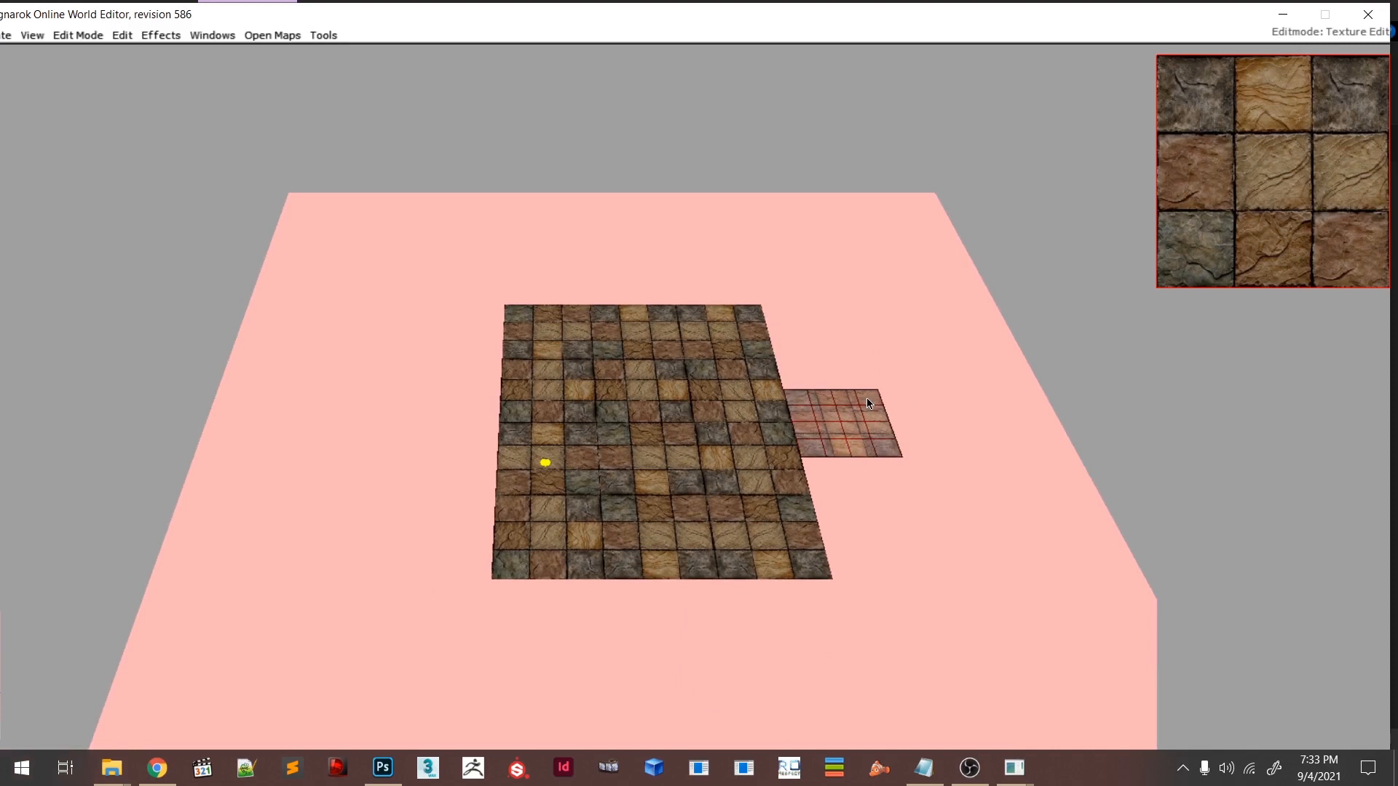
click(867, 397)
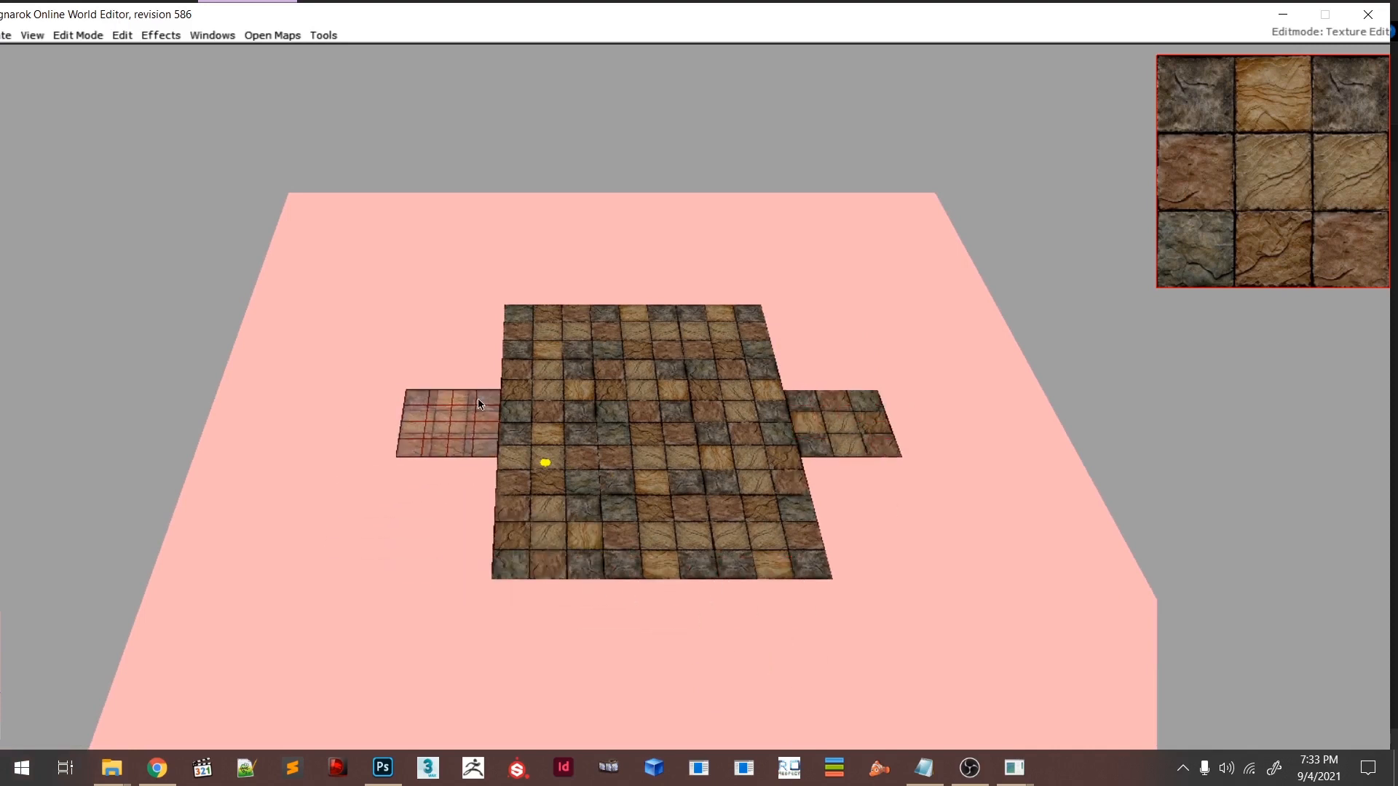
key(g)
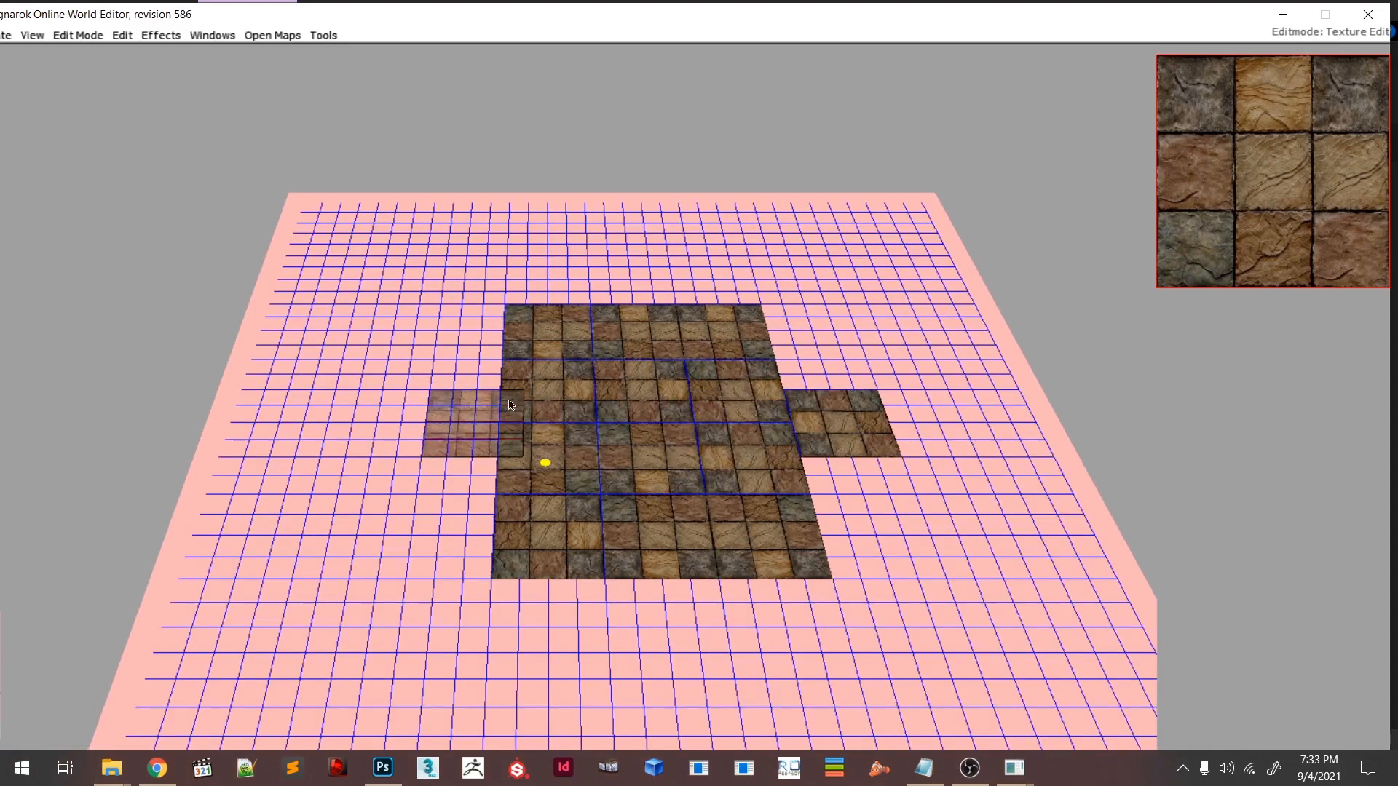
click(486, 399)
- Extend the left and right wings of the floor outward by one more texture patch each and hide the grid
right_drag(767, 609, 857, 615)
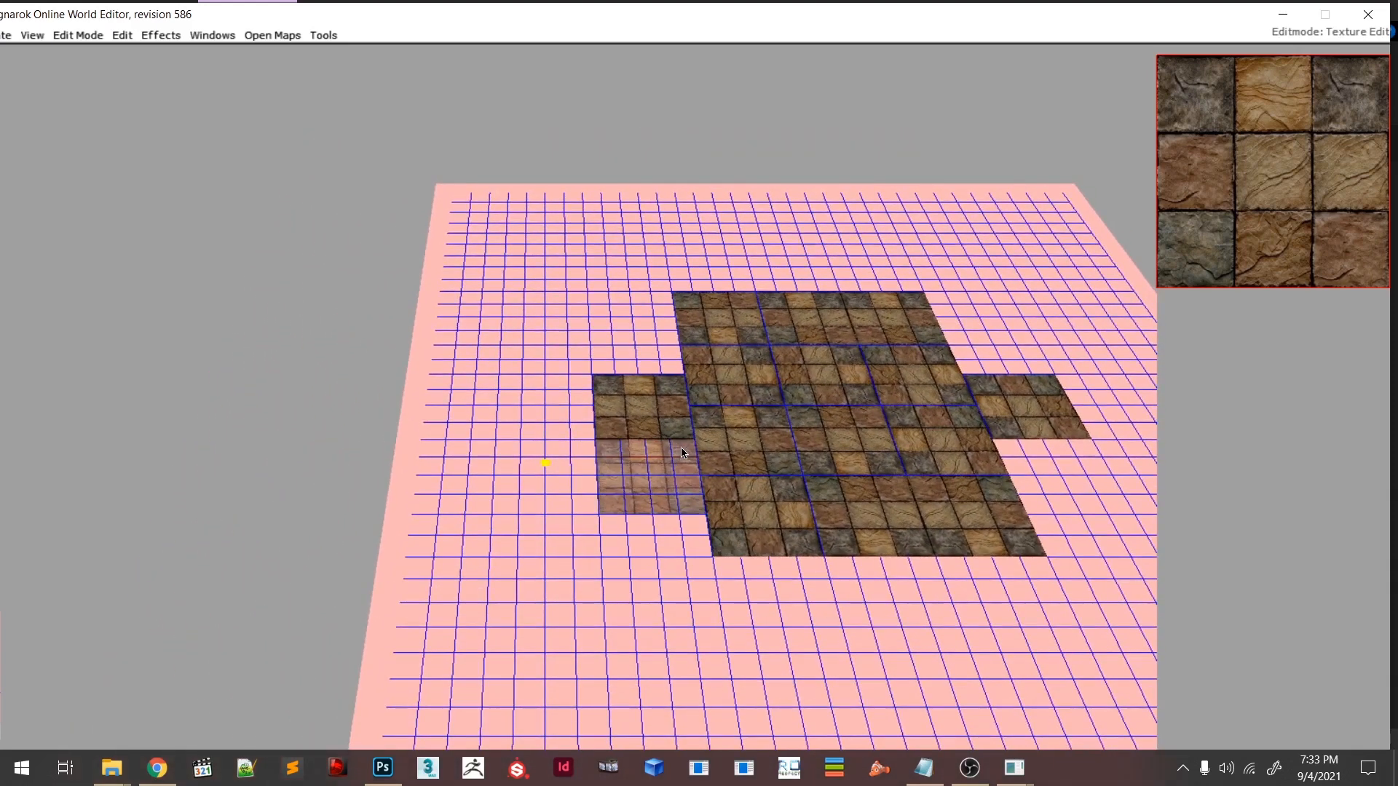
right_drag(668, 540, 712, 608)
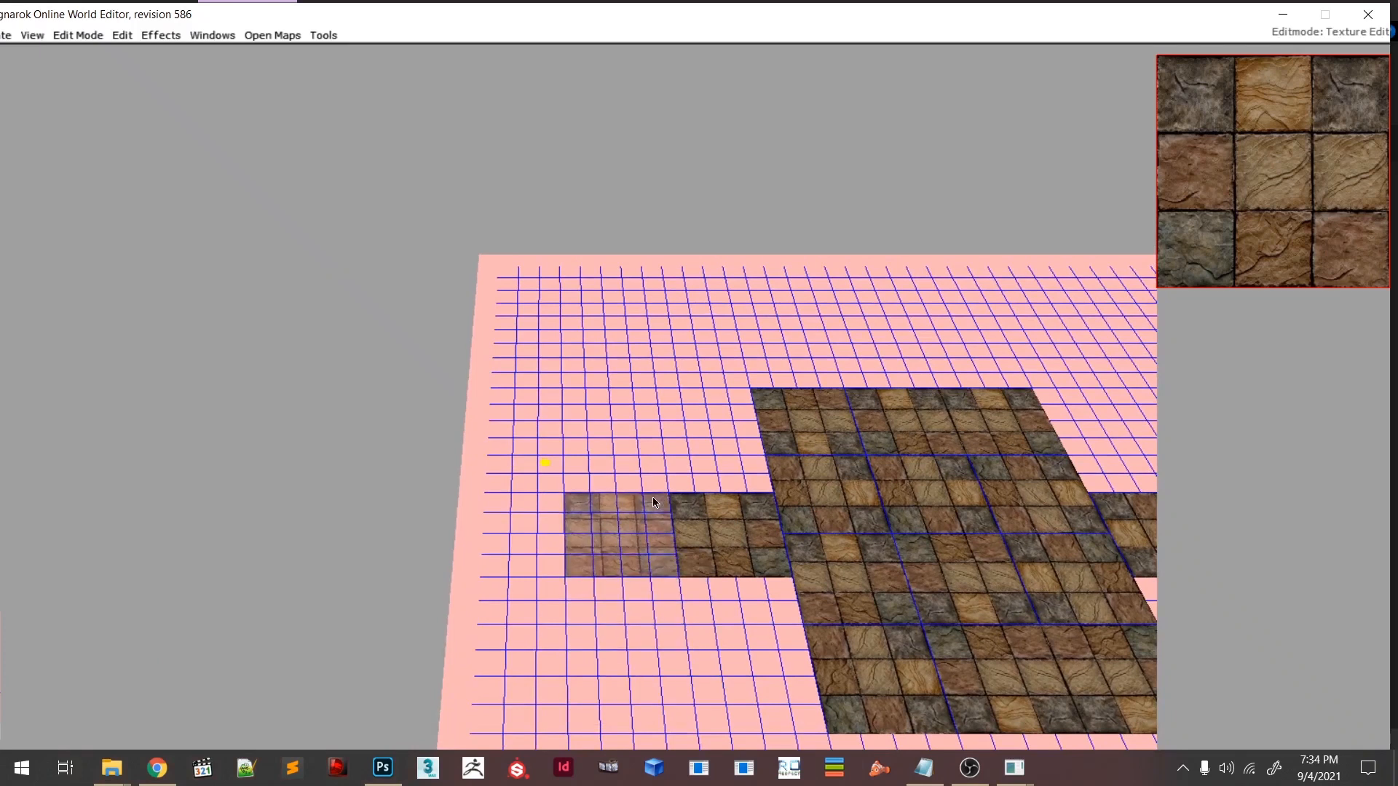
key(space)
click(654, 503)
right_drag(845, 588, 626, 590)
click(839, 508)
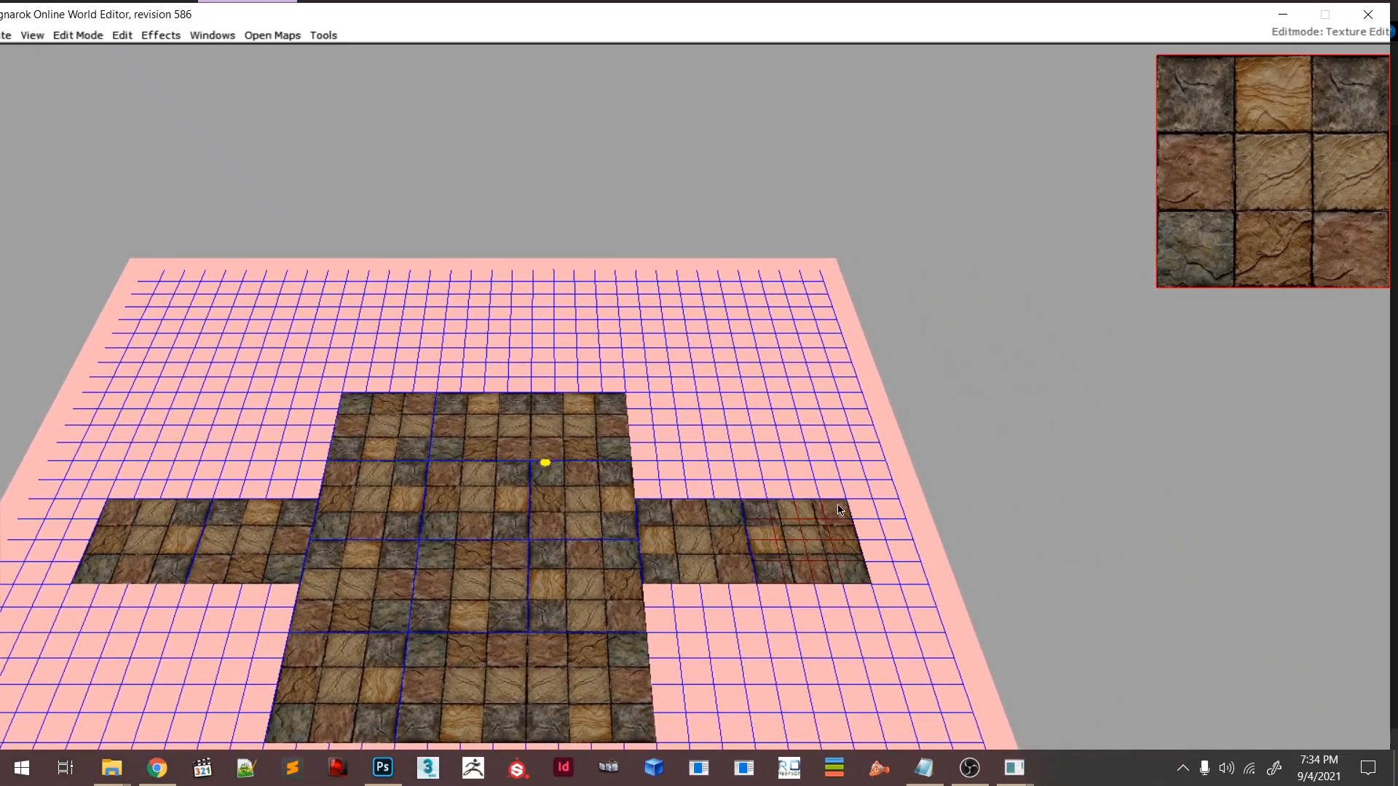
right_drag(853, 598, 901, 501)
key(g)
mouse_move(798, 651)
right_down()
mouse_move(823, 545)
mouse_move(803, 672)
right_up()
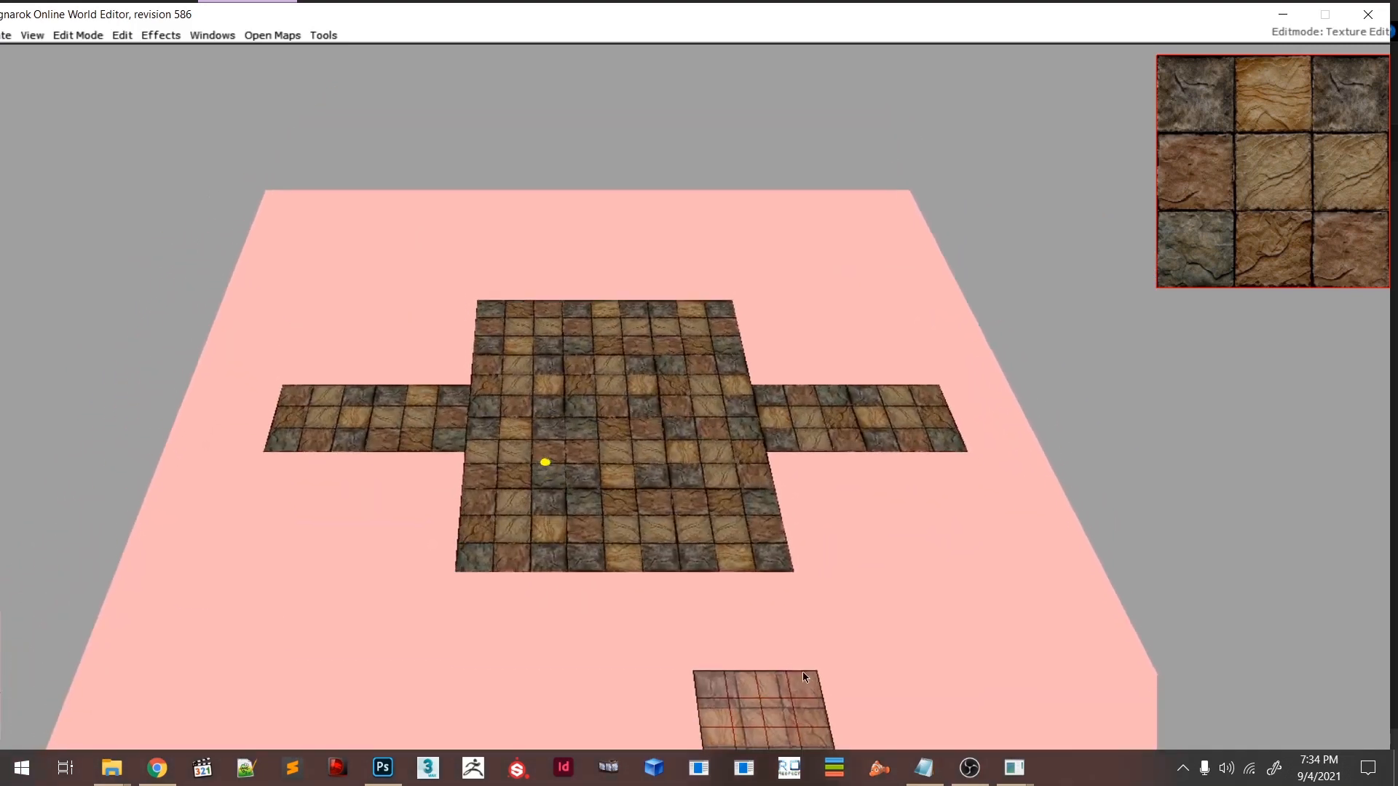
right_drag(679, 526, 715, 584)
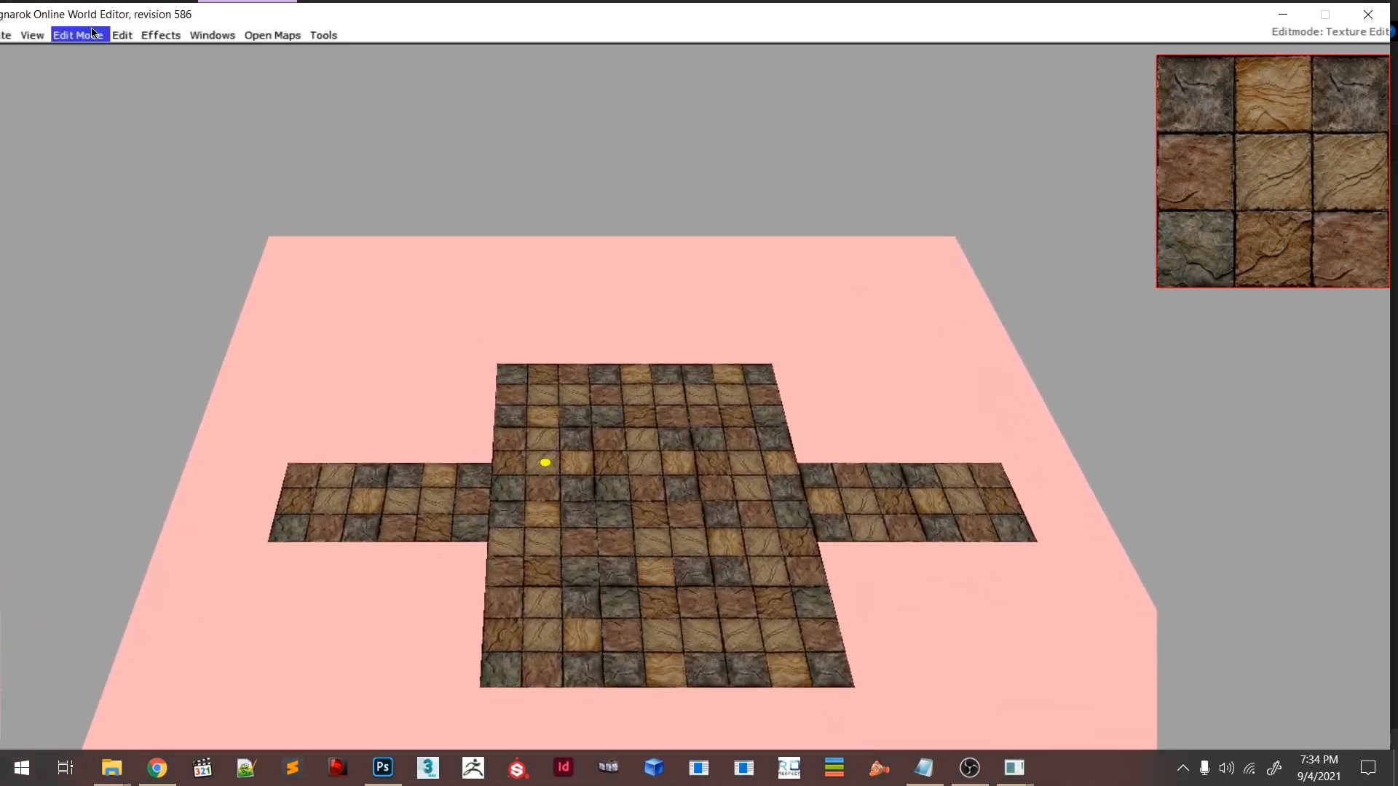
- Reposition the editor window so its whole menu bar is visible and save the map
drag(124, 9, 234, 24)
click(61, 50)
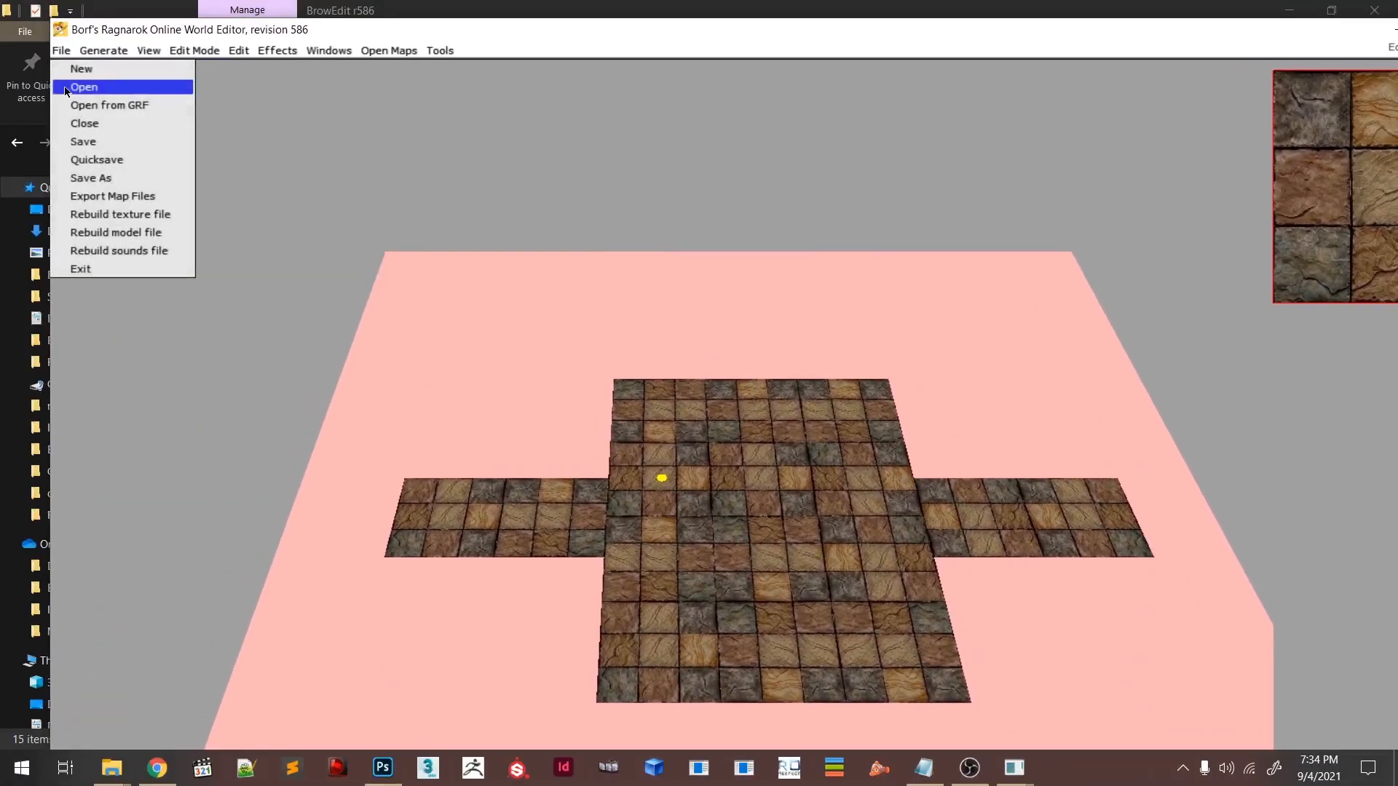
click(84, 143)
mouse_move(761, 528)
right_down()
mouse_move(666, 349)
mouse_move(656, 406)
mouse_move(749, 520)
mouse_move(747, 466)
right_up()
scroll(721, 486, up, 5)
scroll(718, 486, down, 5)
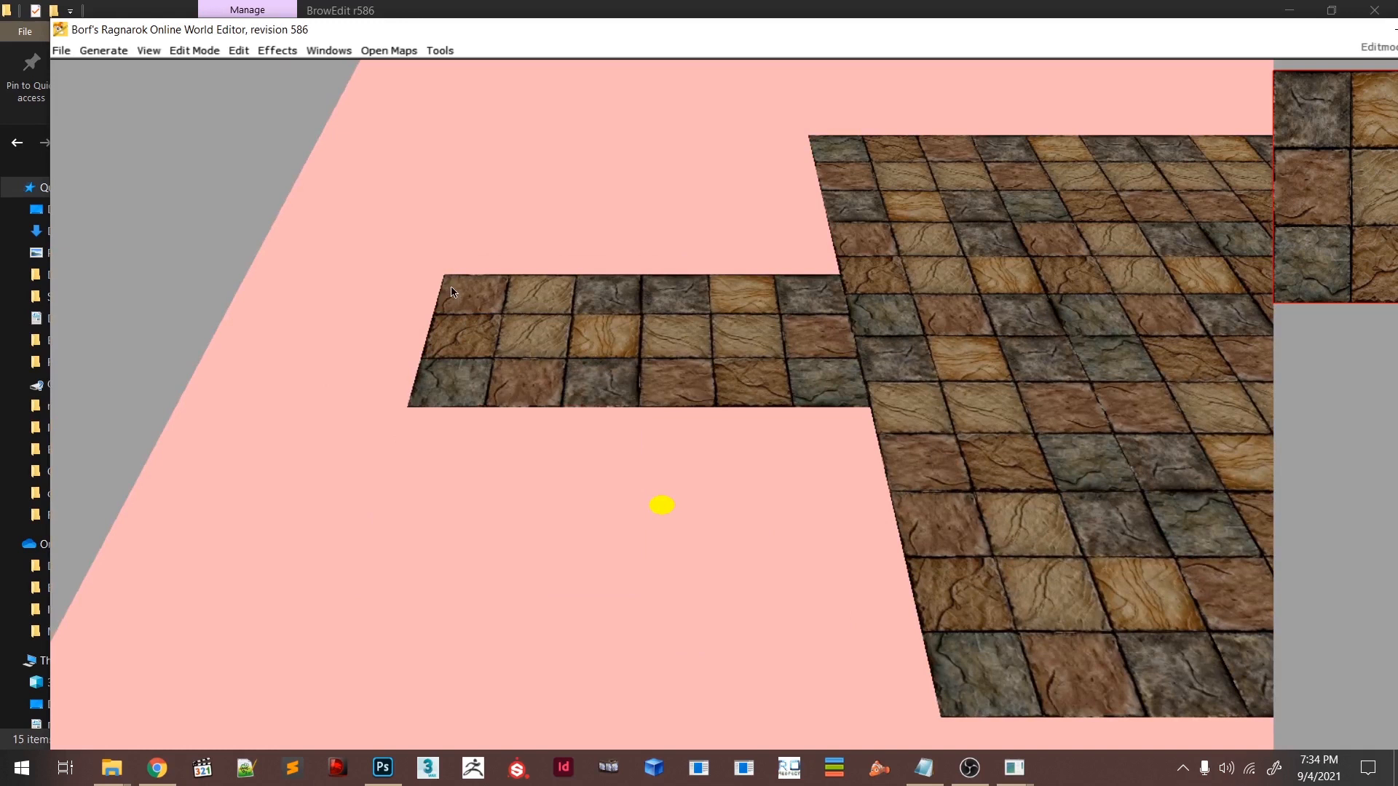
click(195, 50)
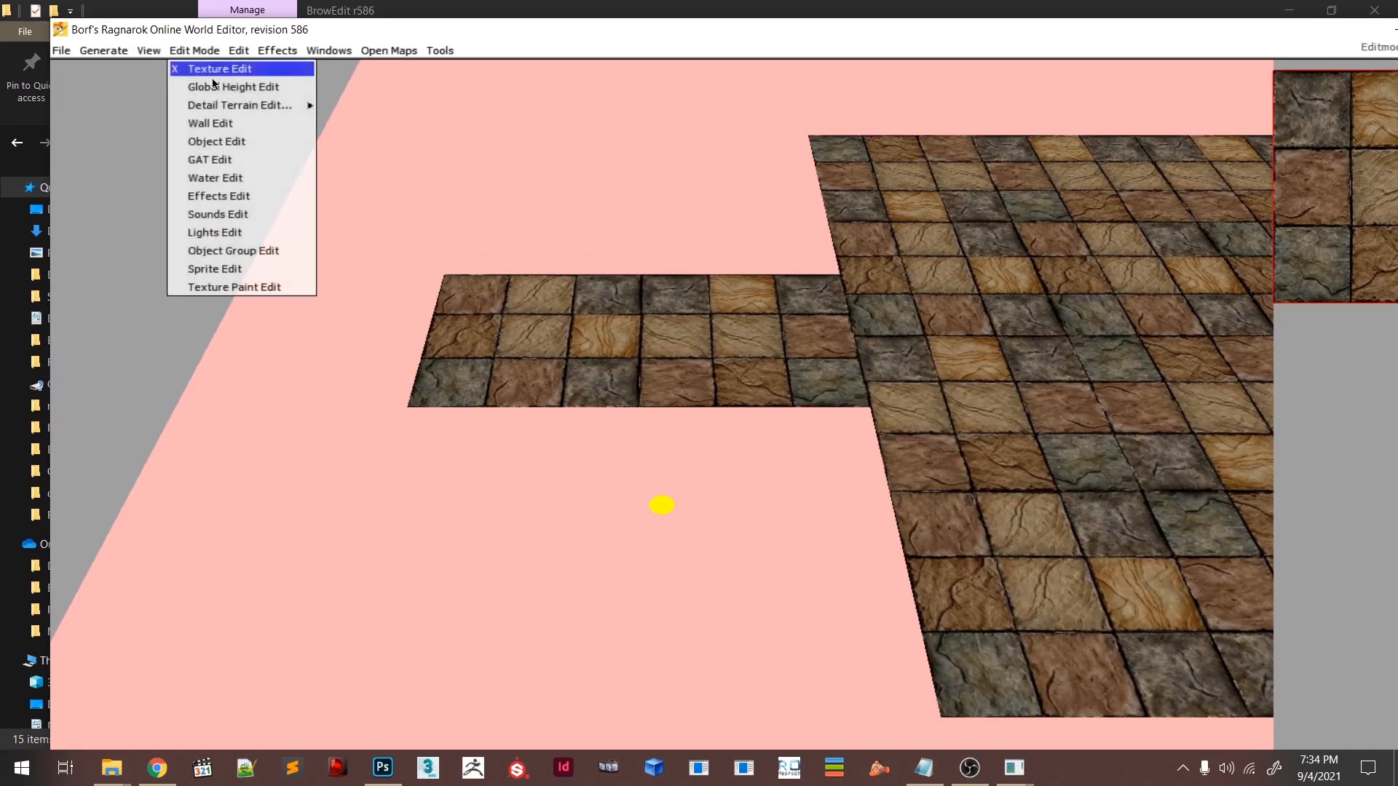
click(571, 352)
- Sweep over the left wing, the central floor and the right wing in turn to lighten their darkened tiles
drag(447, 283, 856, 397)
right_drag(873, 387, 787, 275)
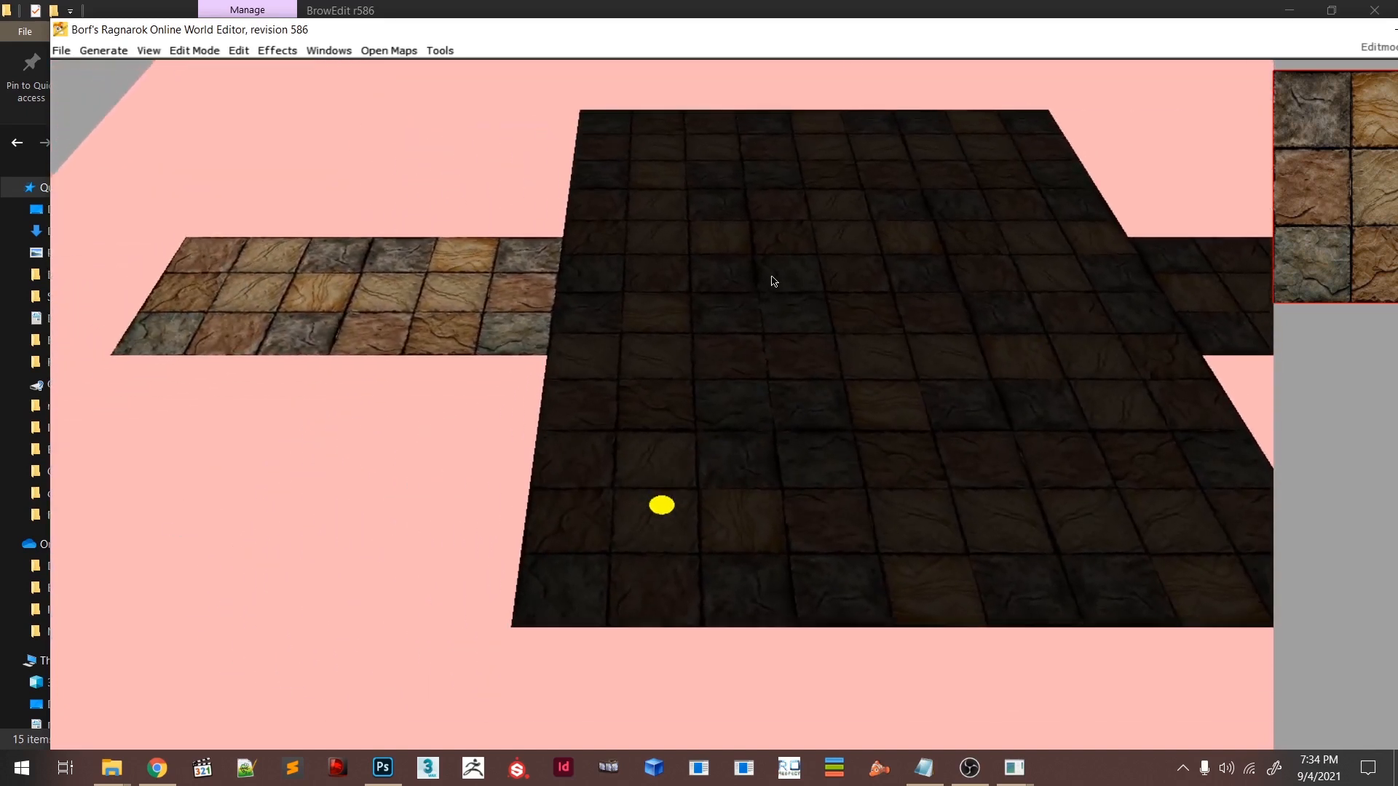
right_drag(644, 232, 611, 232)
drag(441, 122, 1085, 618)
right_drag(1086, 618, 971, 631)
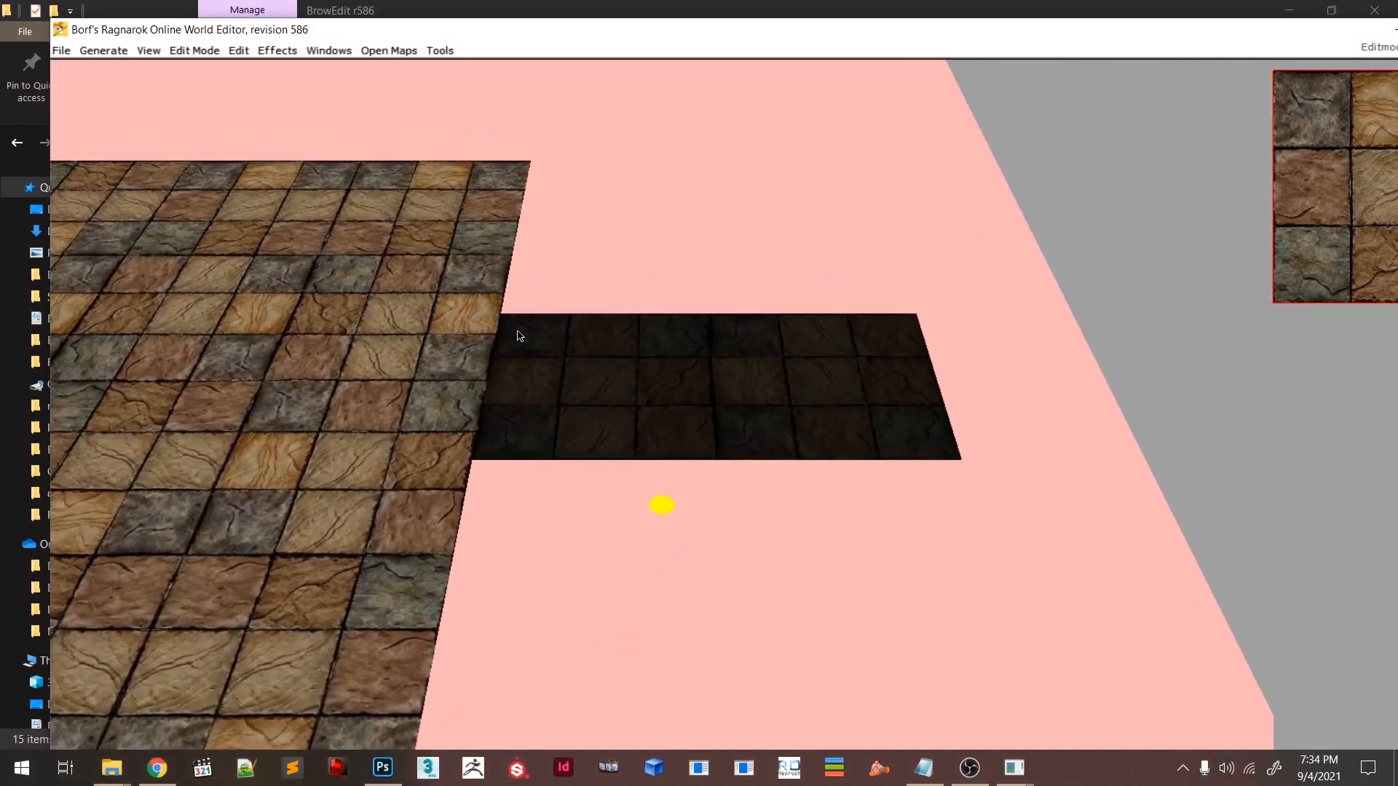
drag(504, 318, 939, 458)
right_drag(776, 496, 842, 490)
scroll(857, 468, down, 4)
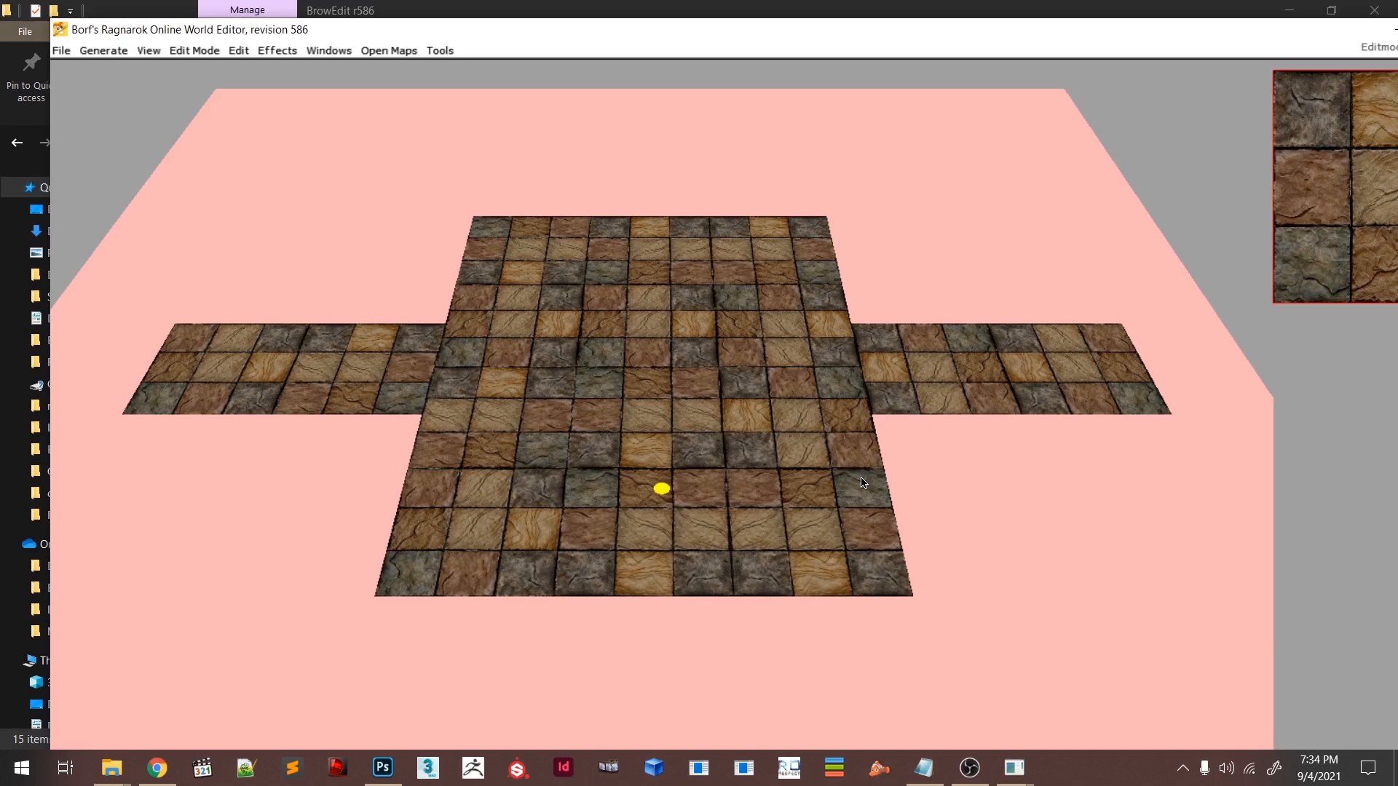
- Lower the pink ground surrounding the stone-tiled platform so that vertical side walls form along its edges
key(Page_Down)
key(Page_Down)
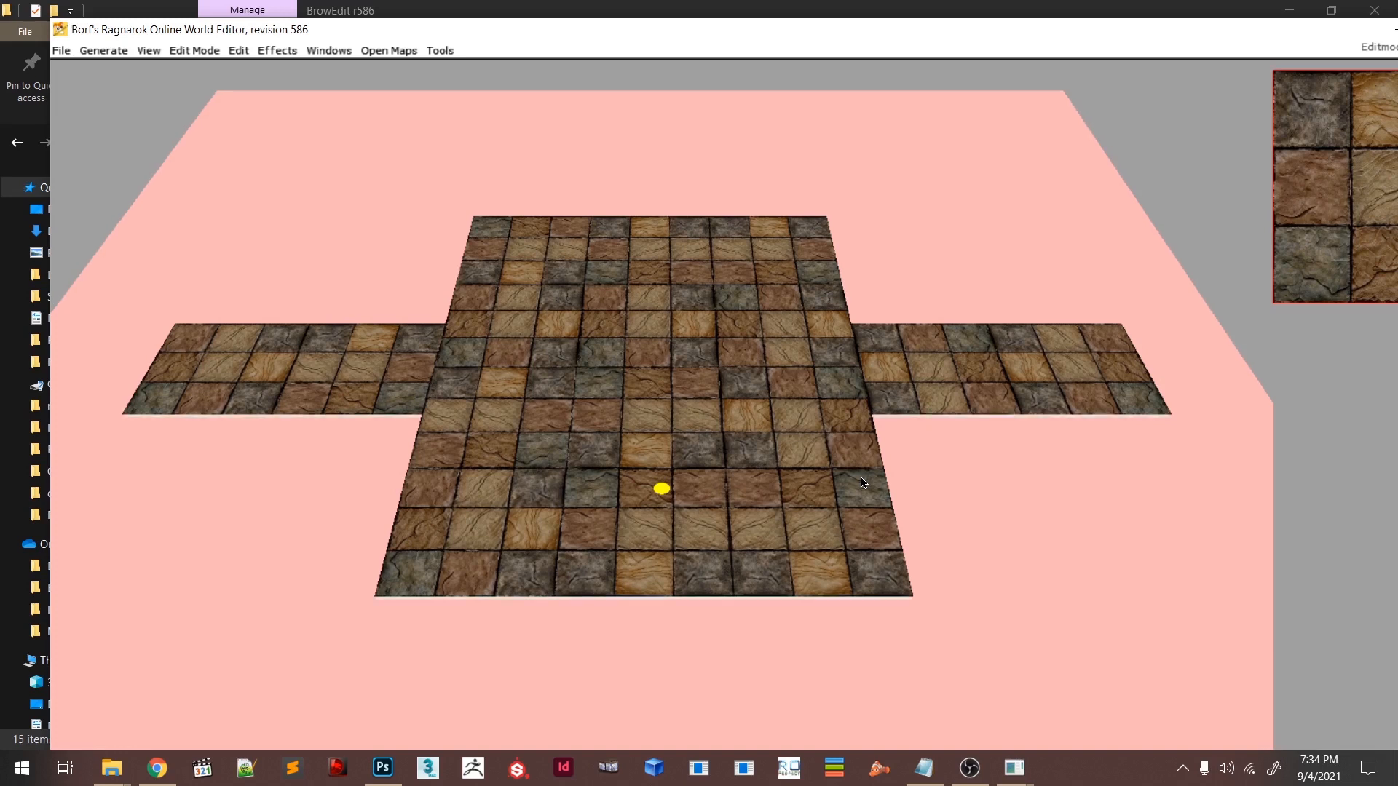
key(Page_Down)
key(Page_Down)
key(Page_Down)
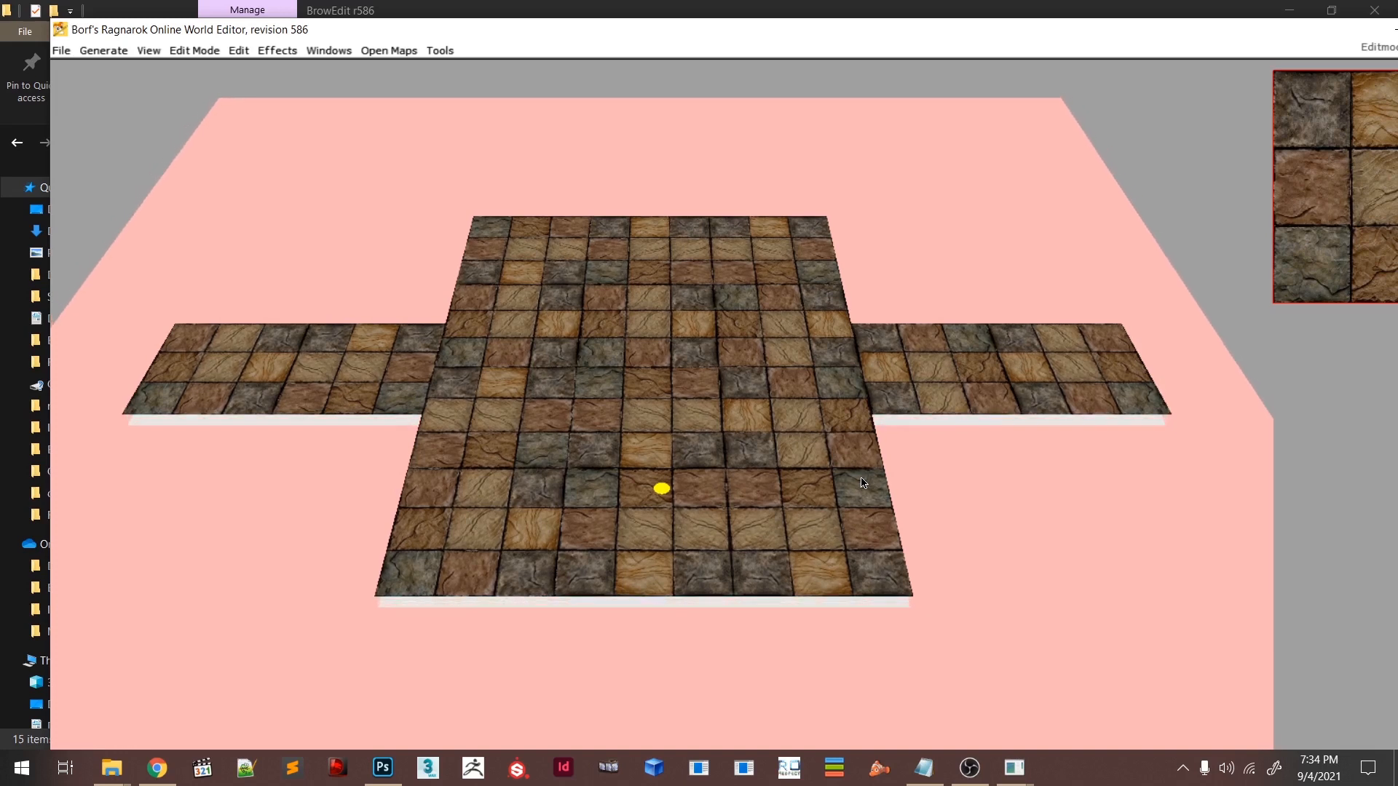
- Save the map
right_drag(938, 448, 950, 416)
scroll(738, 395, up, 2)
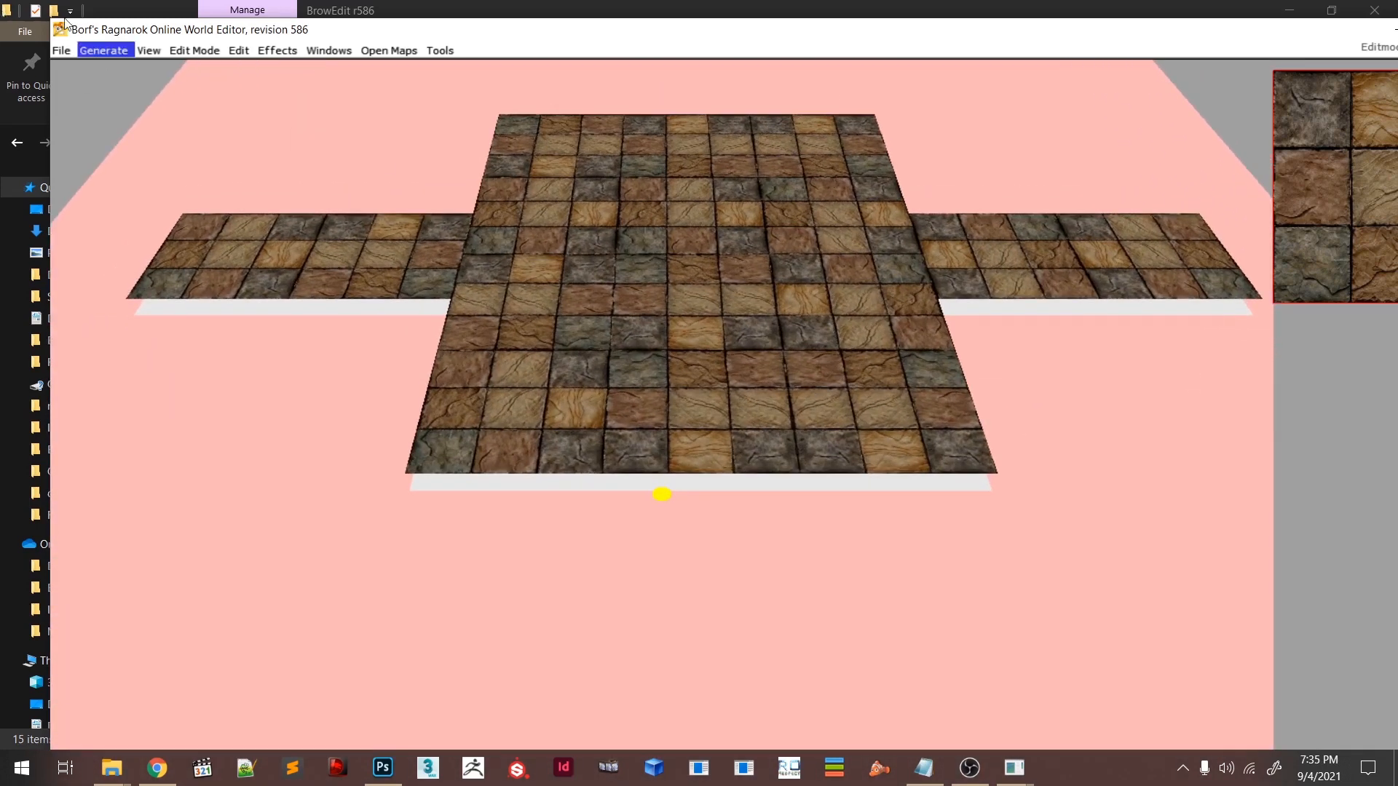
click(62, 51)
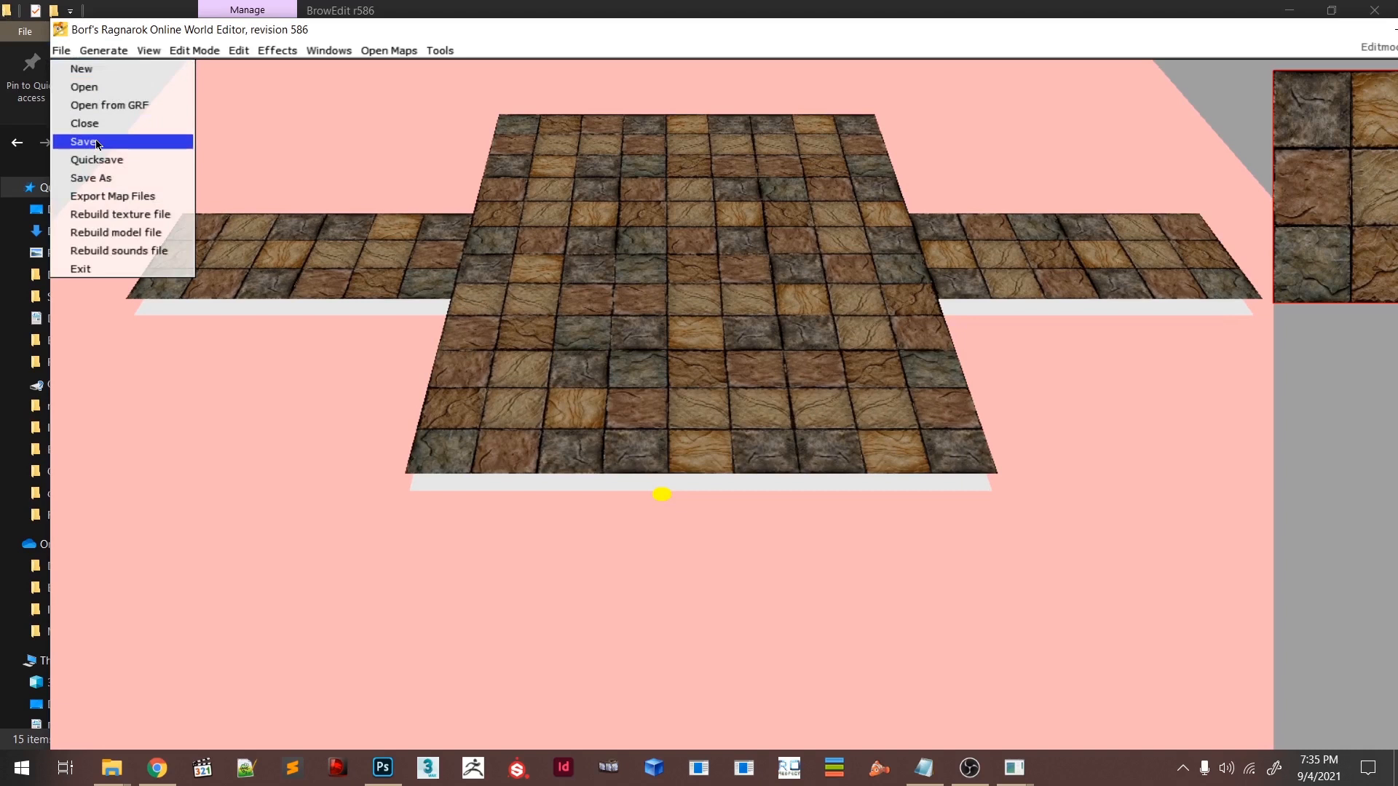
click(98, 144)
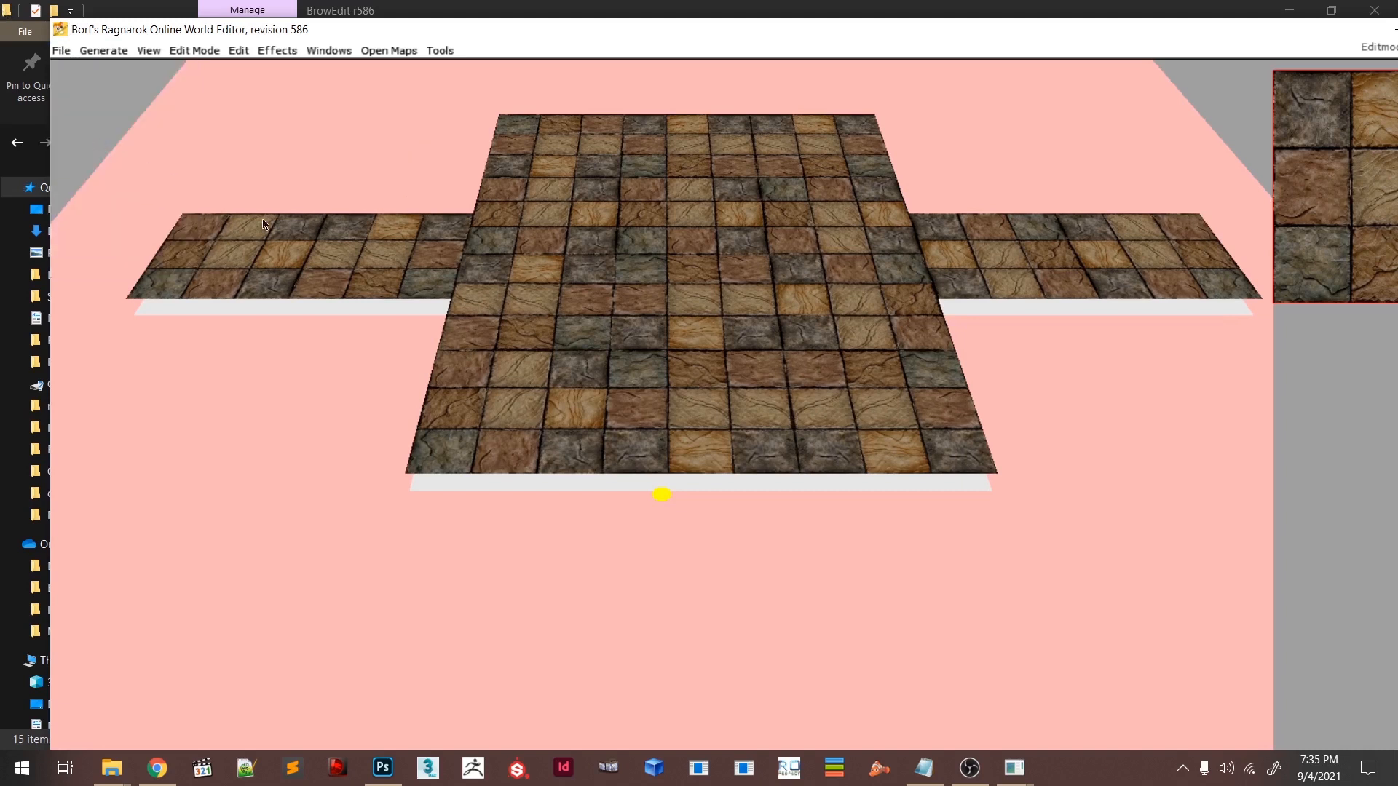
- Check the map's water settings and close them without changing any value
click(327, 51)
click(356, 143)
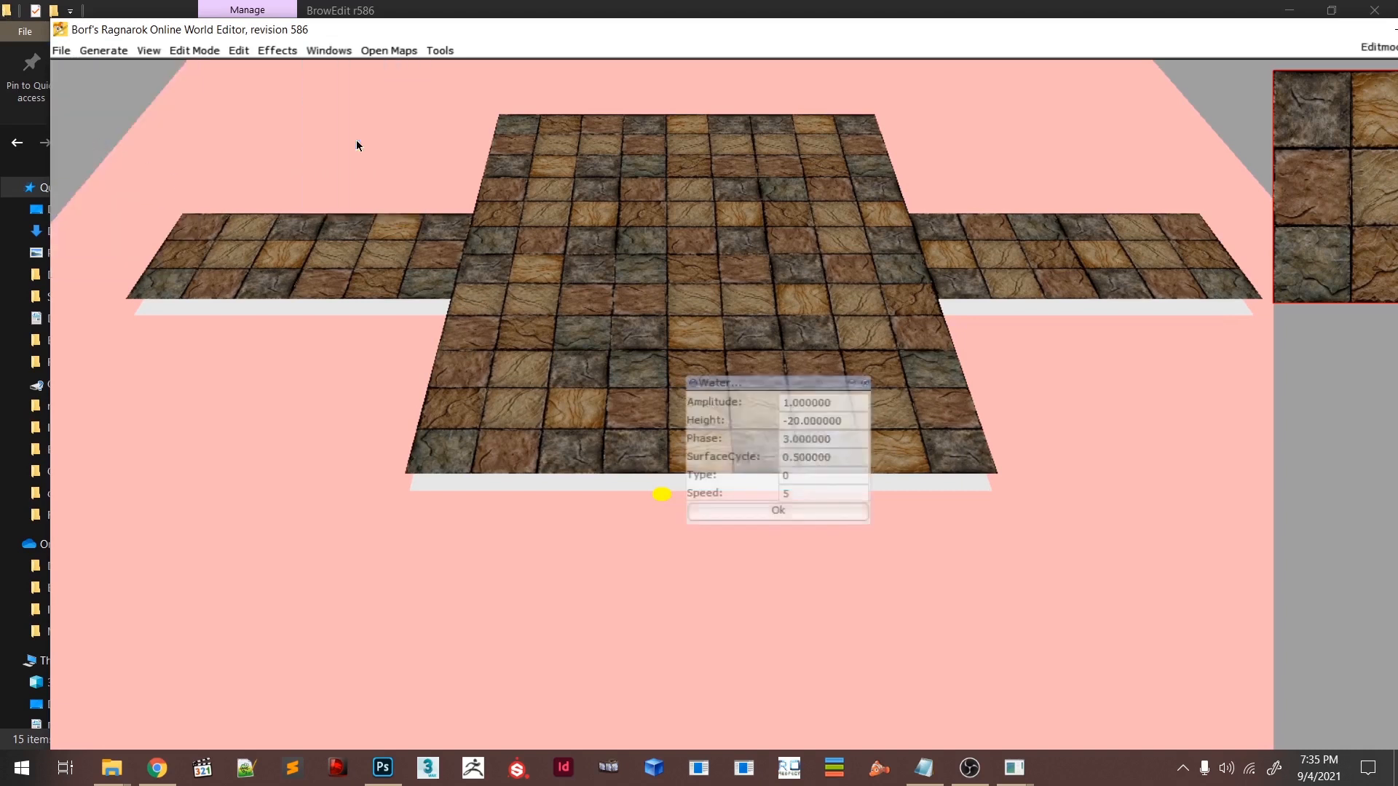
click(770, 513)
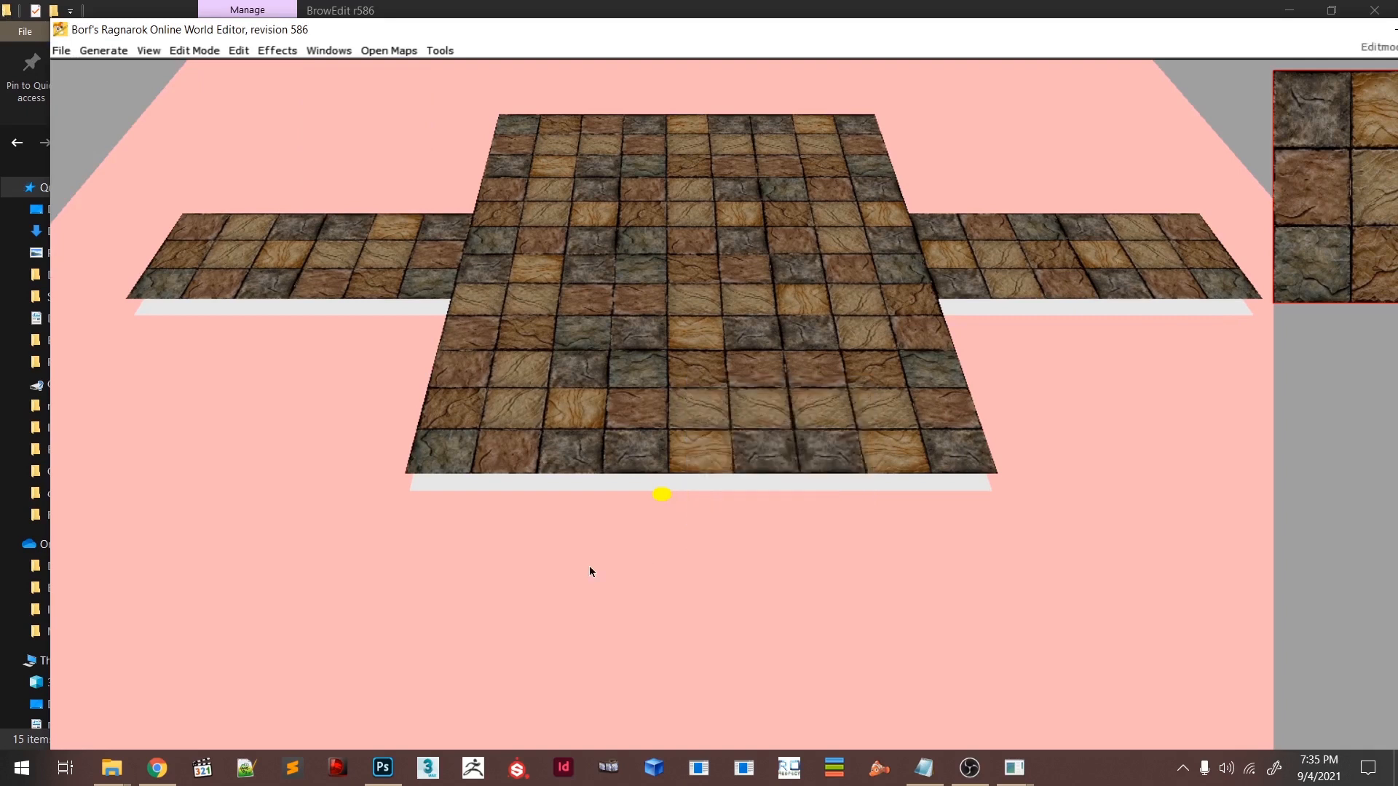
- Switch the editor to Wall Edit mode
right_drag(649, 441, 535, 457)
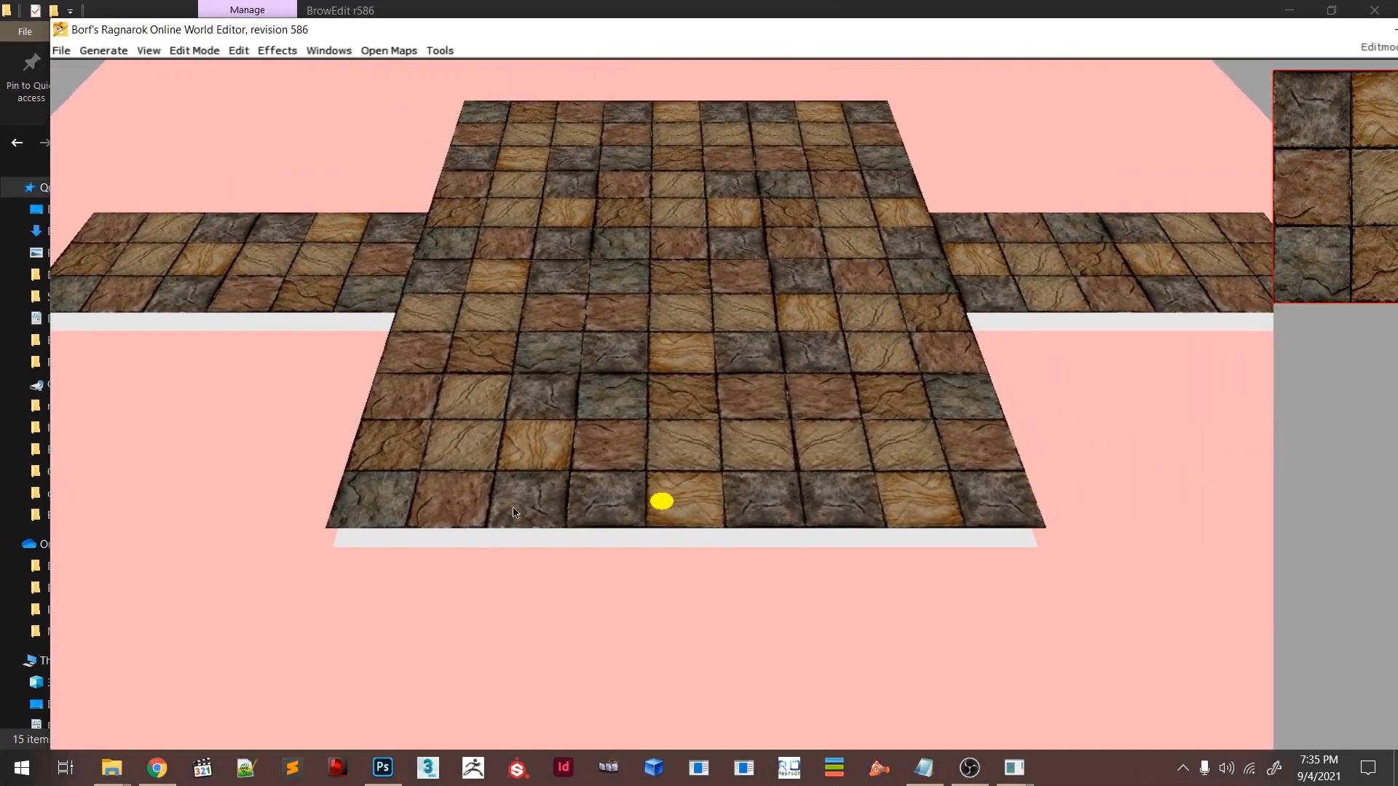
right_drag(388, 359, 438, 408)
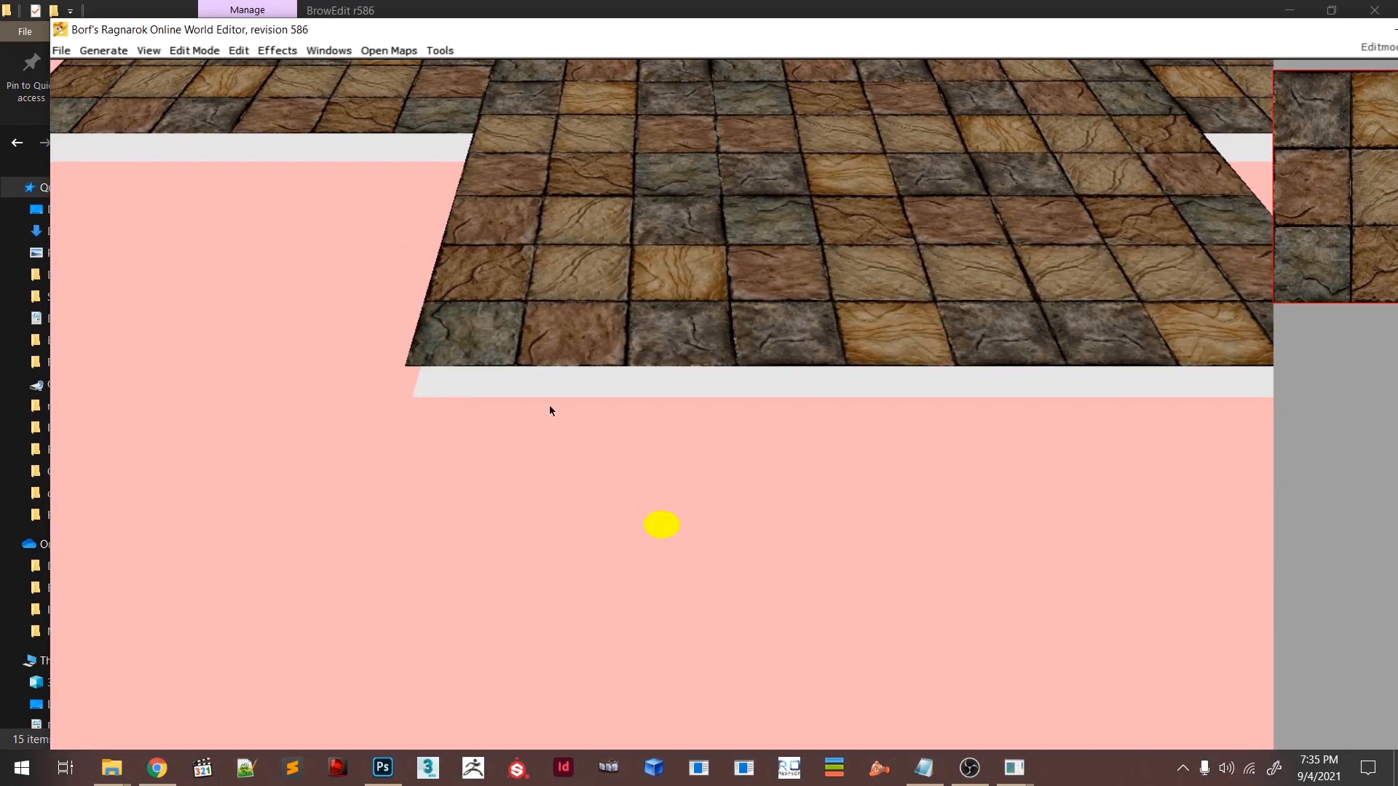
right_drag(850, 454, 722, 505)
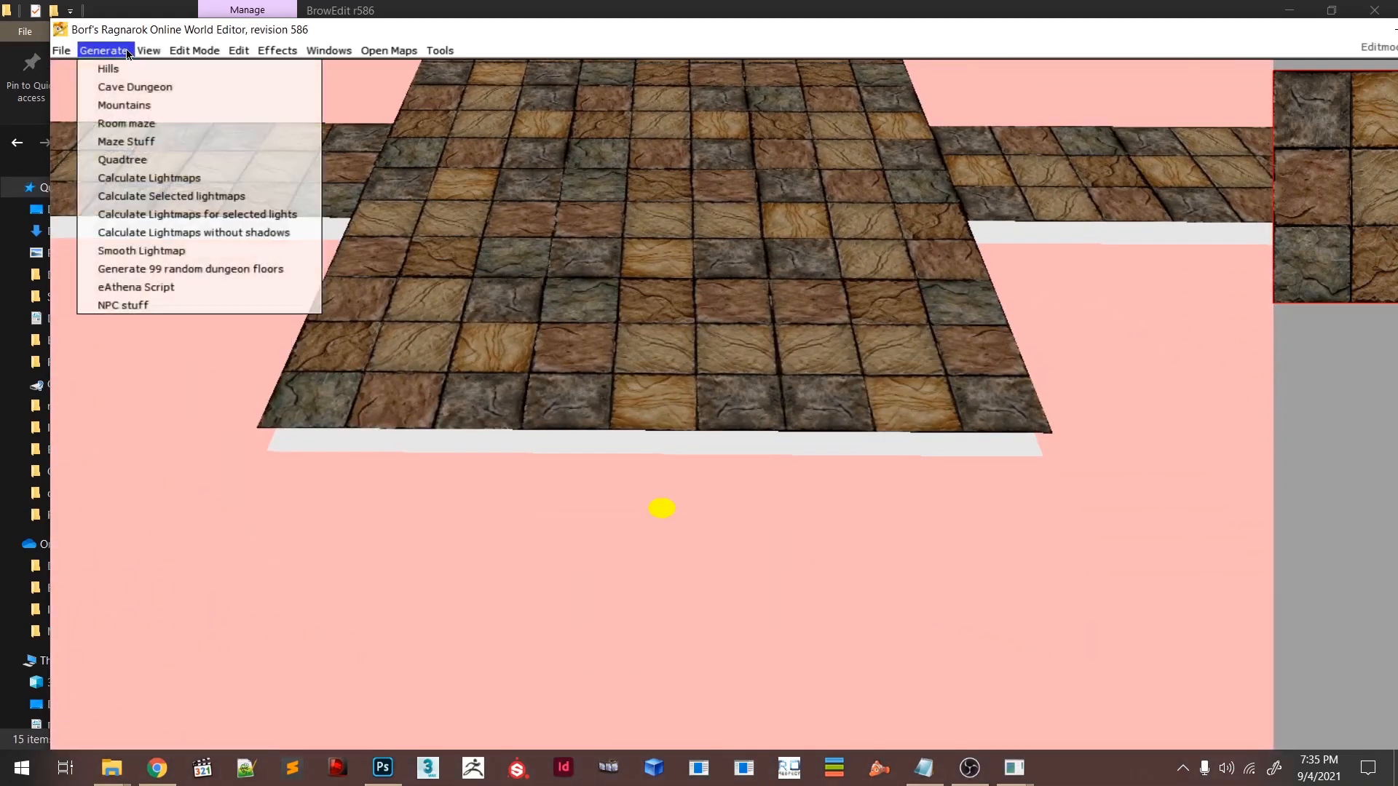
mouse_move(182, 56)
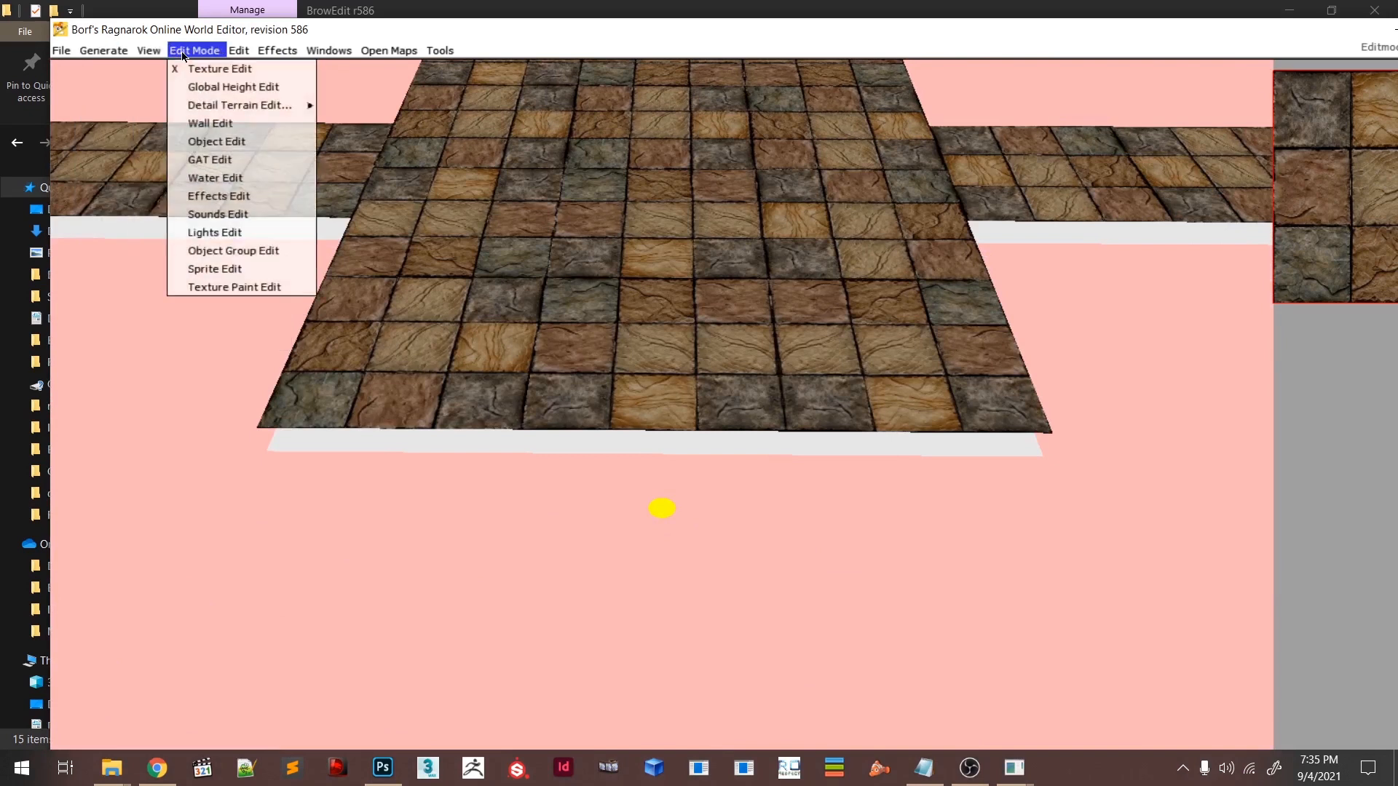
click(214, 127)
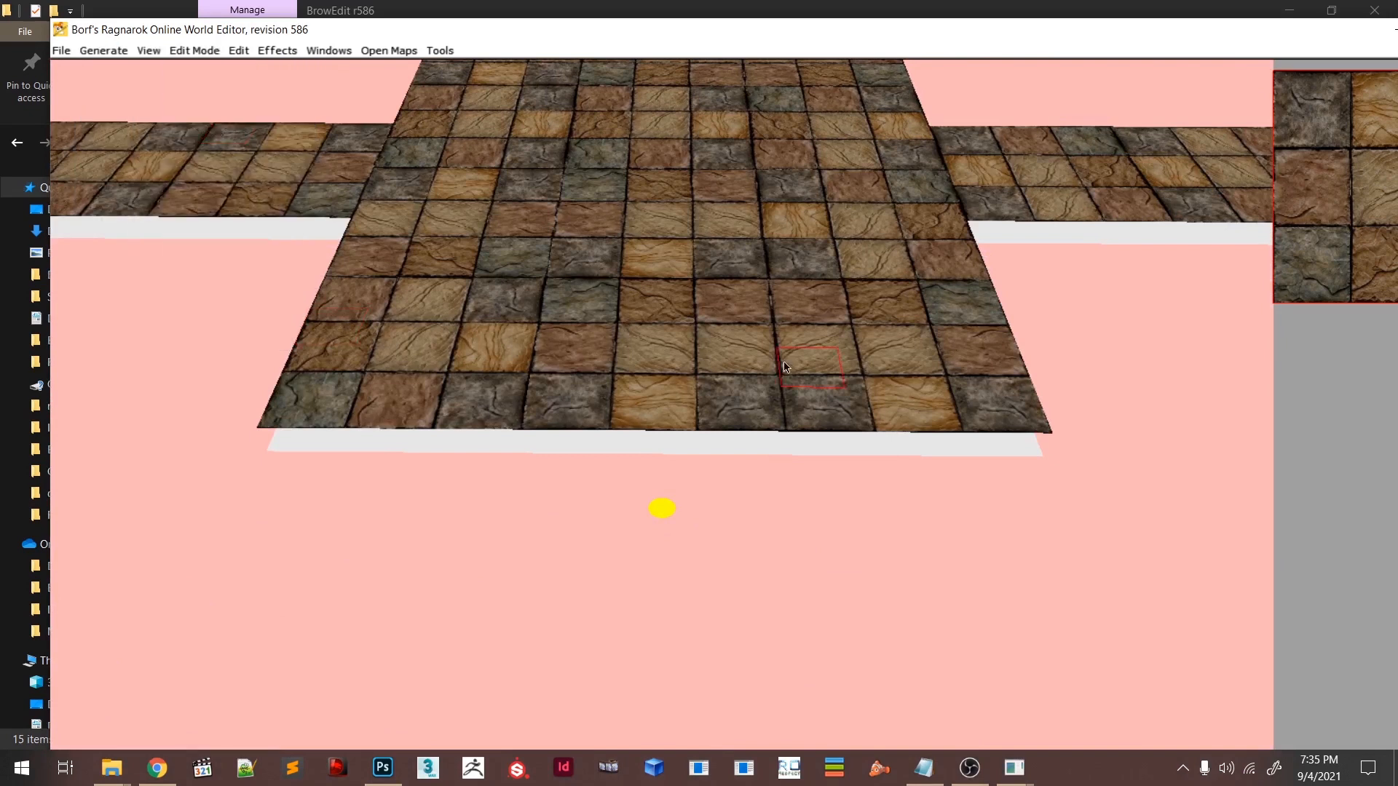
scroll(727, 338, down, 5)
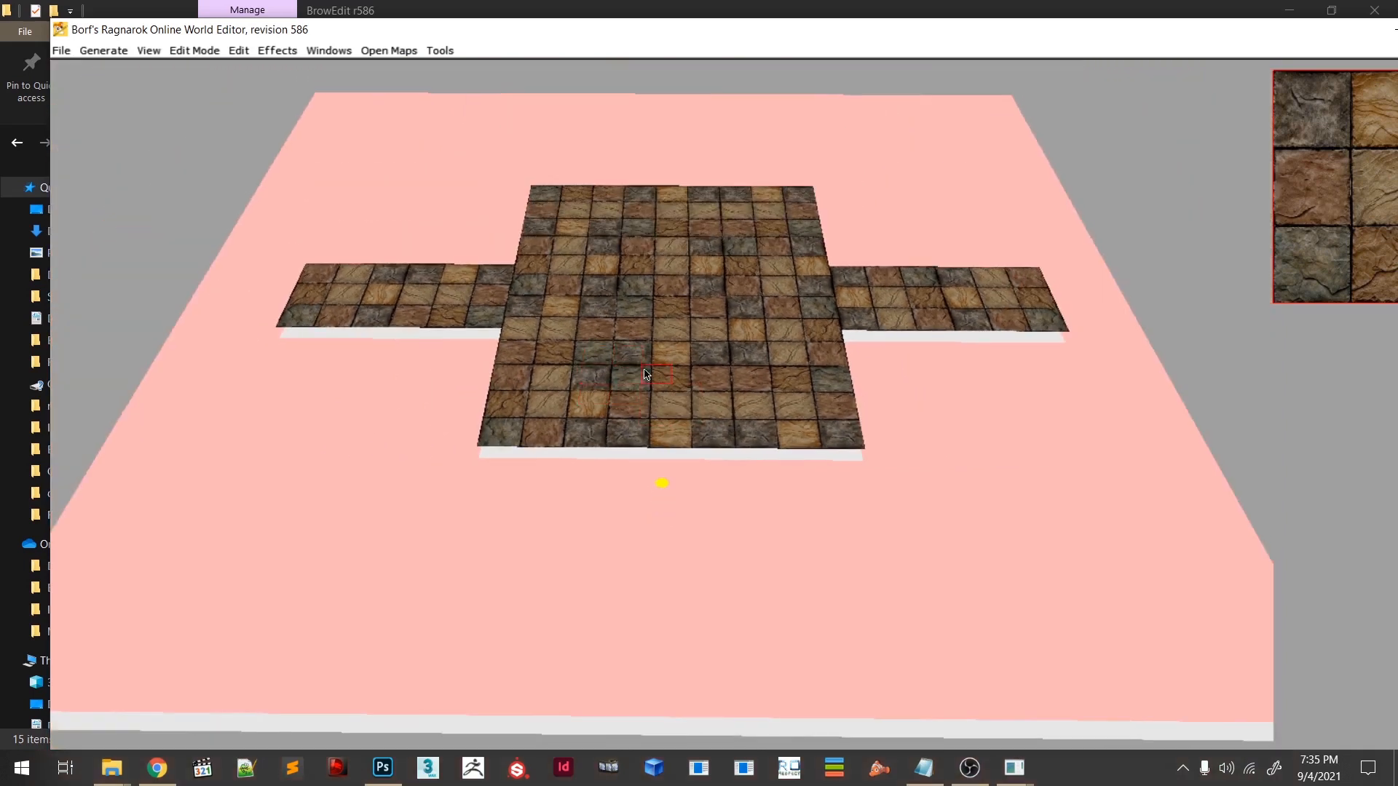
- Switch to Texture Edit mode and save the map again
key(F1)
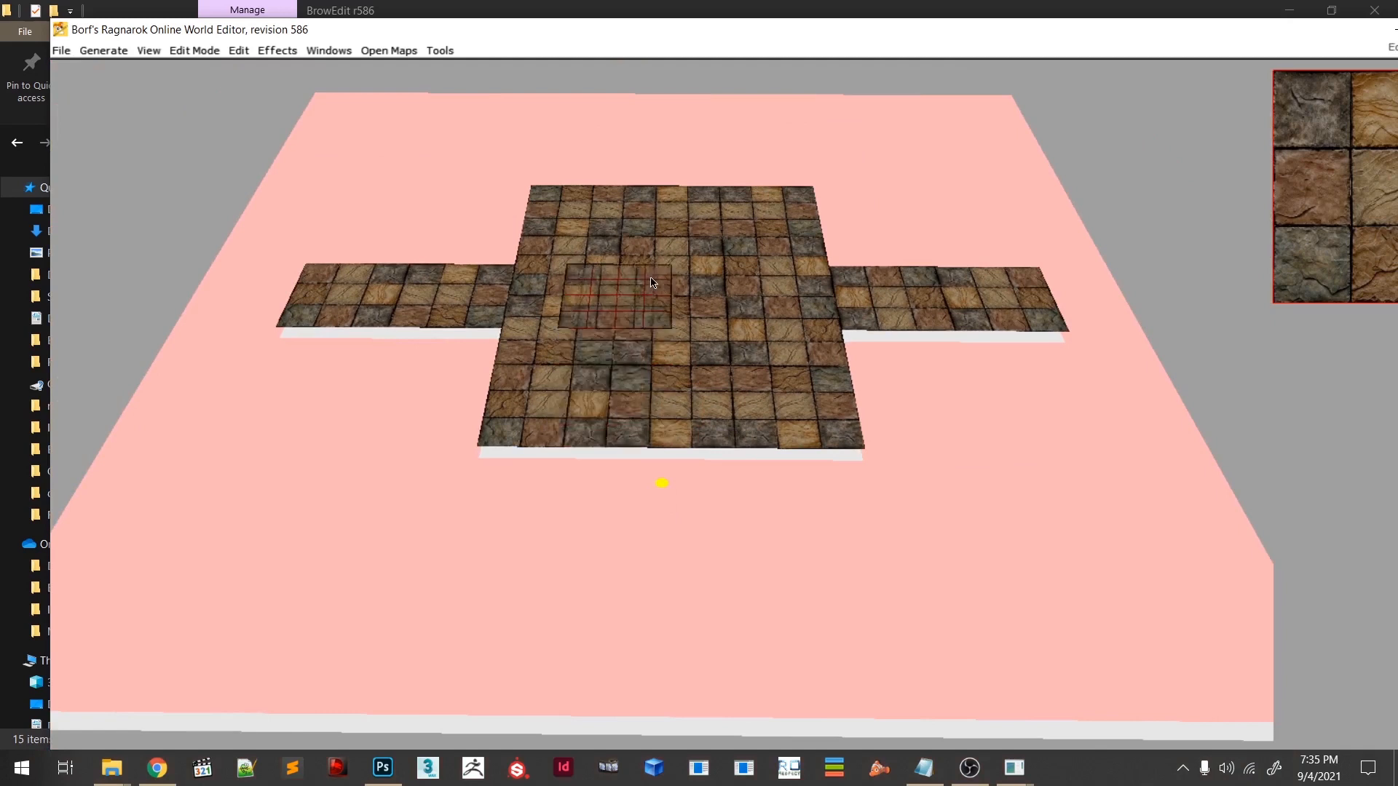
click(59, 50)
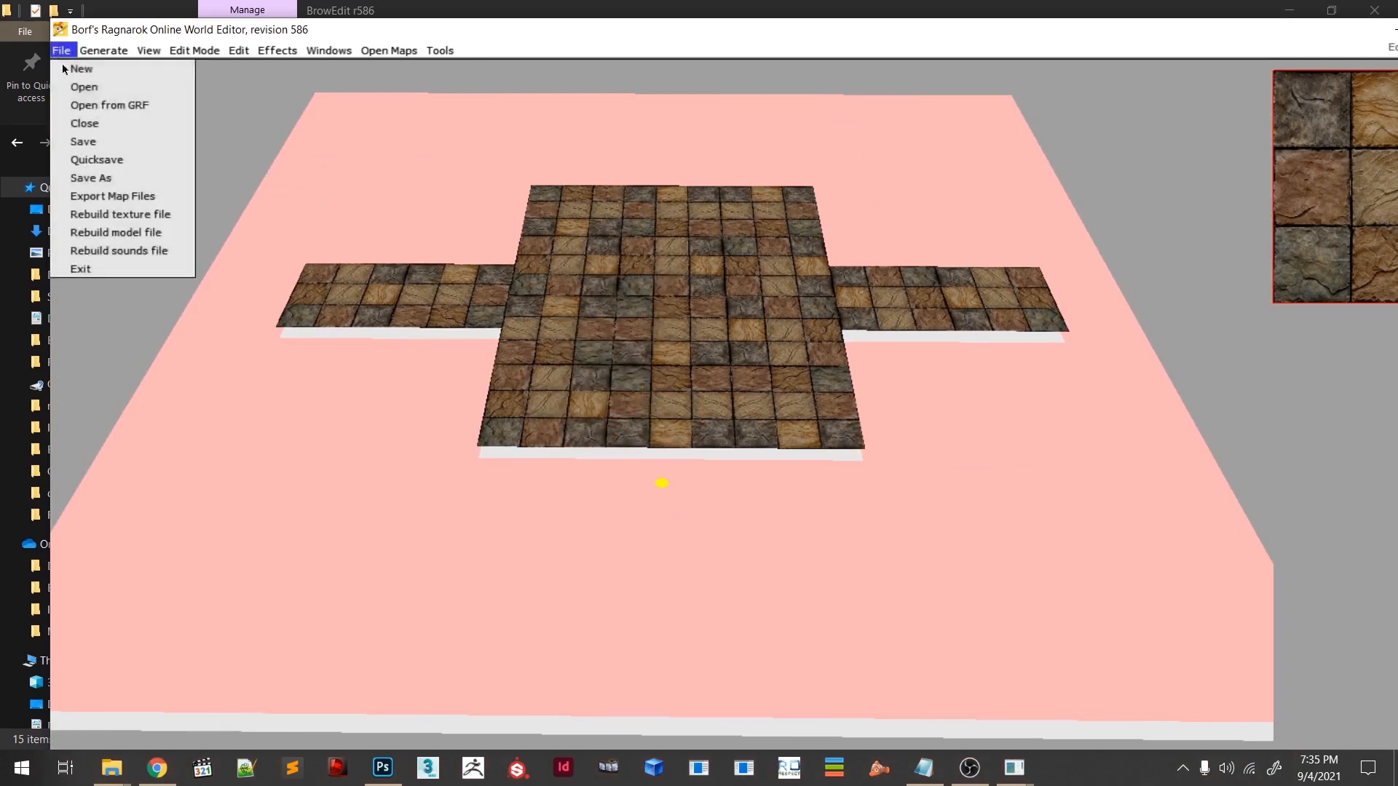
click(86, 140)
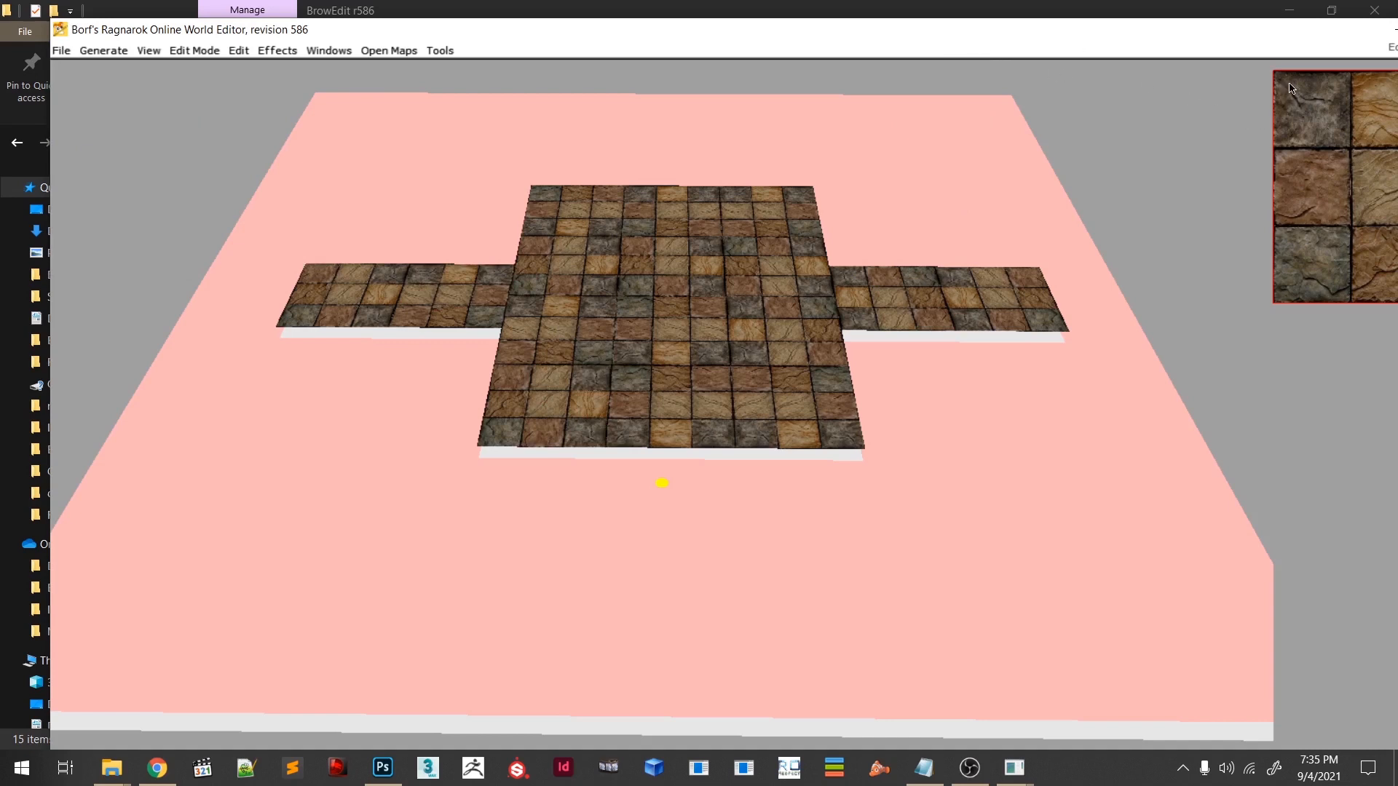
- Move the editor window until the whole texture preview shows, and select the first quarter of the stone texture's top strip
drag(1286, 80, 1334, 98)
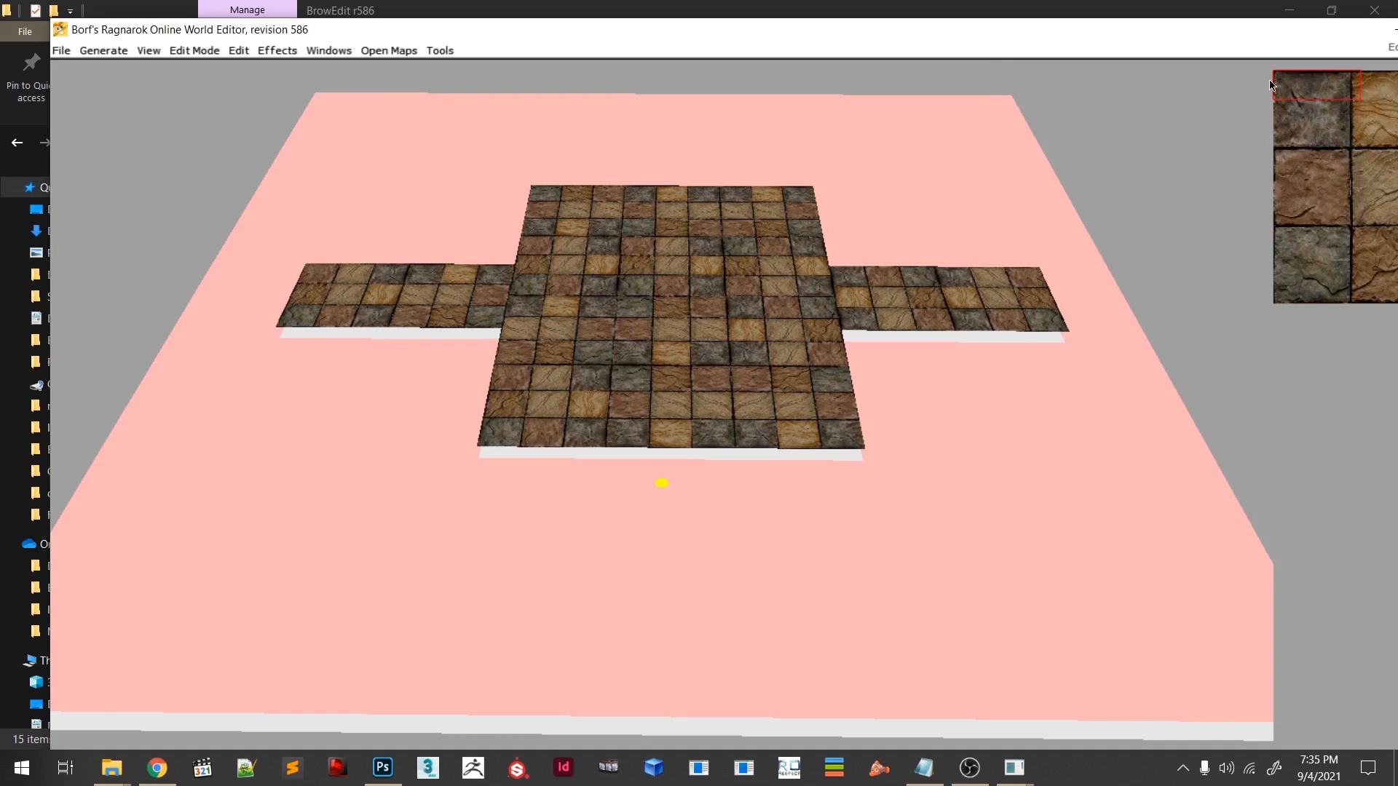
drag(1255, 35, 828, 122)
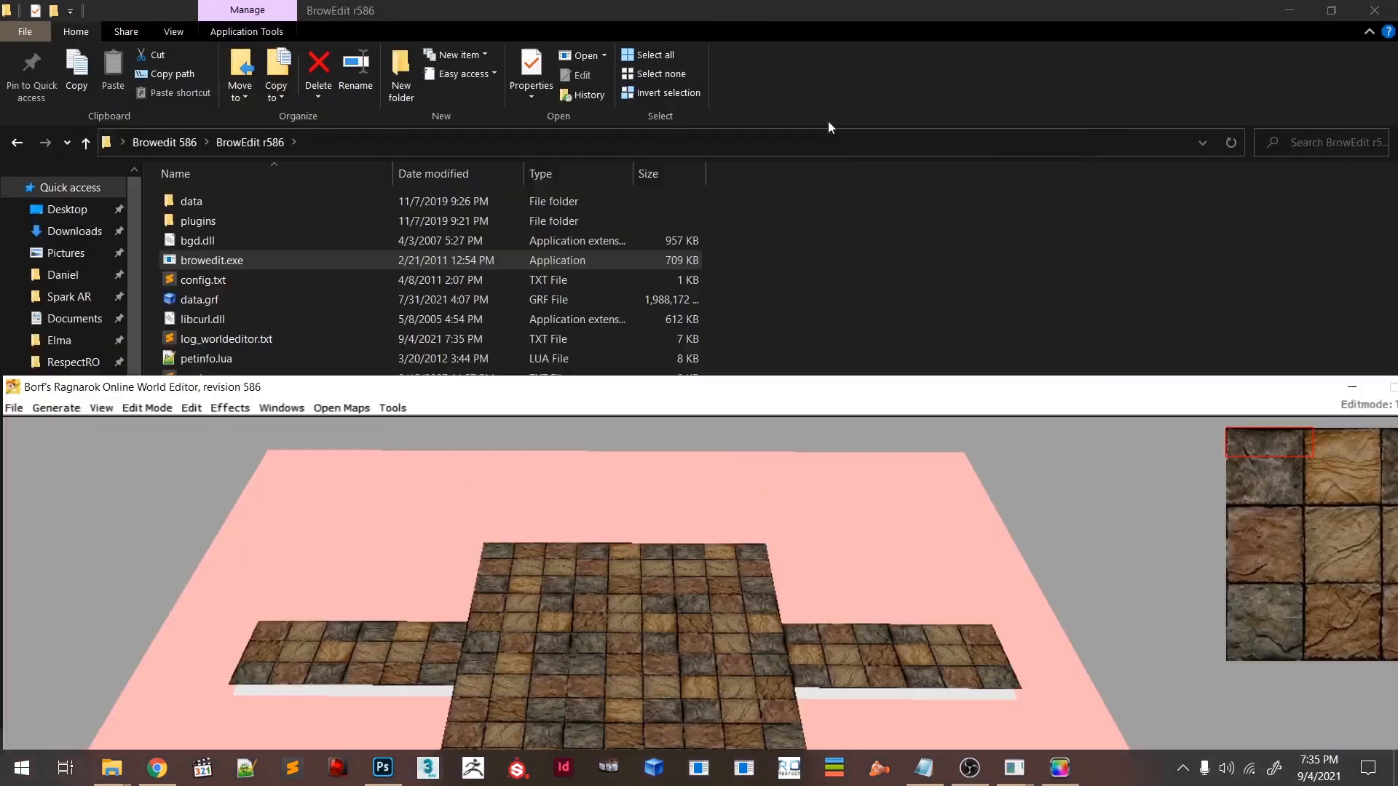
drag(1127, 391, 809, 78)
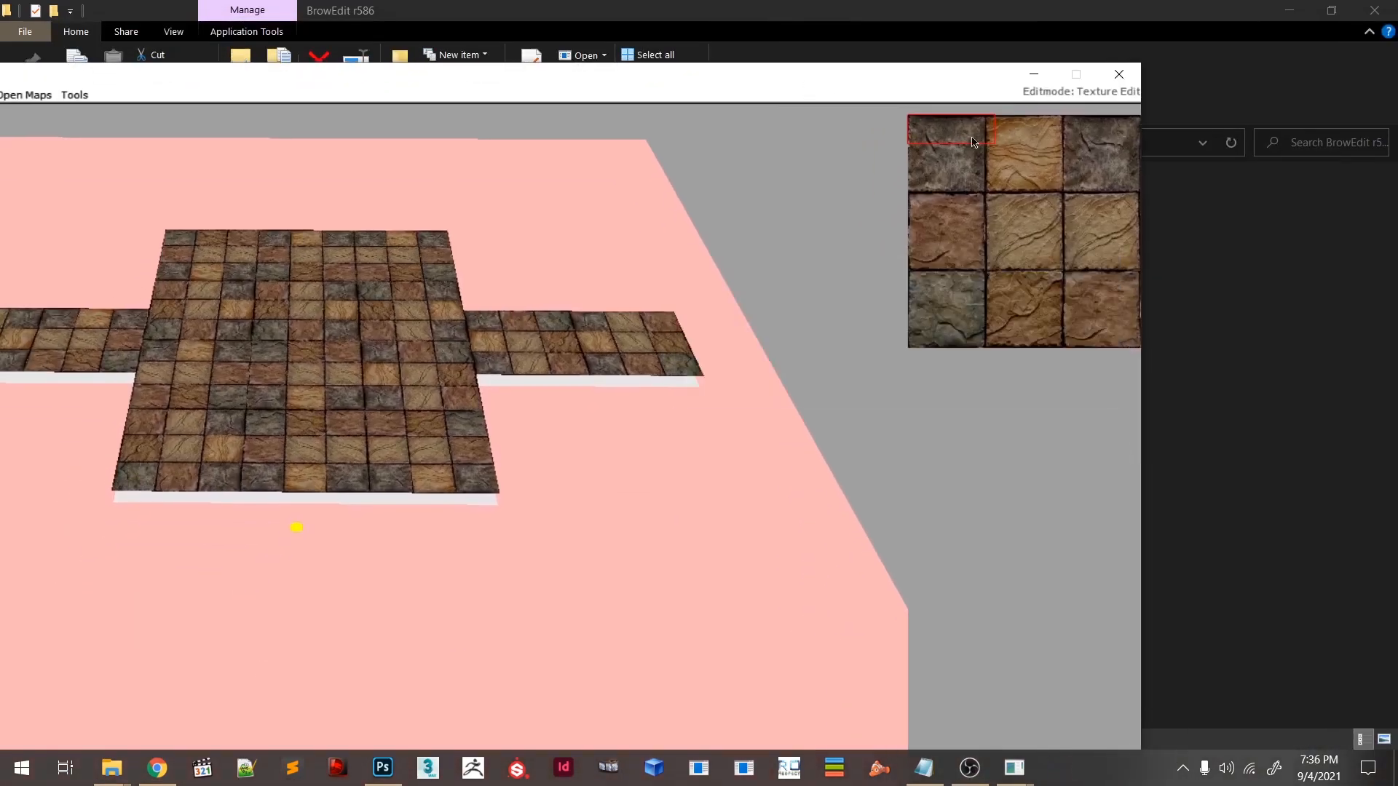
drag(1059, 136, 961, 137)
- In Wall Edit mode, apply the selected texture piece to the first wall segment at the platform's front-left corner
right_drag(484, 445, 421, 479)
scroll(510, 458, up, 3)
scroll(517, 471, up, 3)
key(F4)
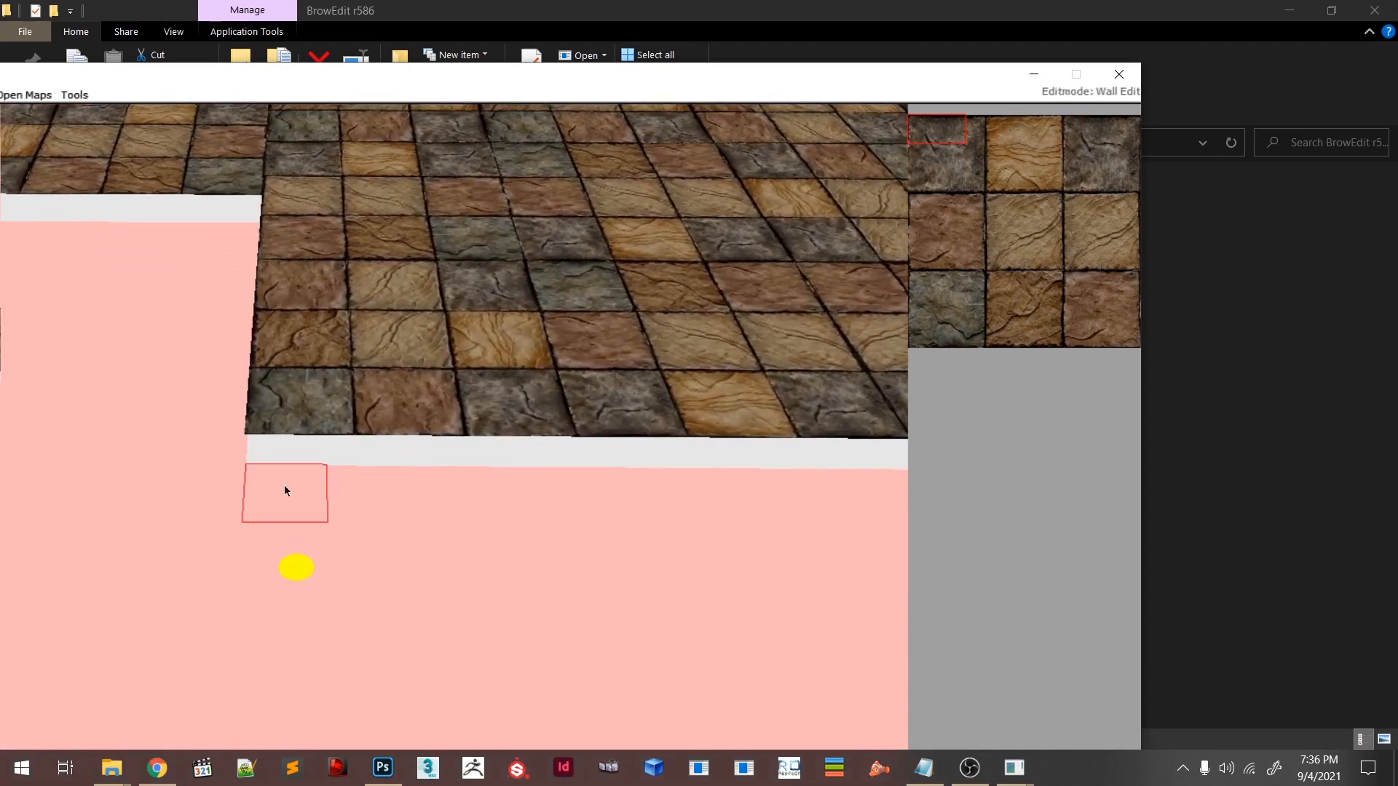
click(285, 487)
click(285, 486)
click(284, 487)
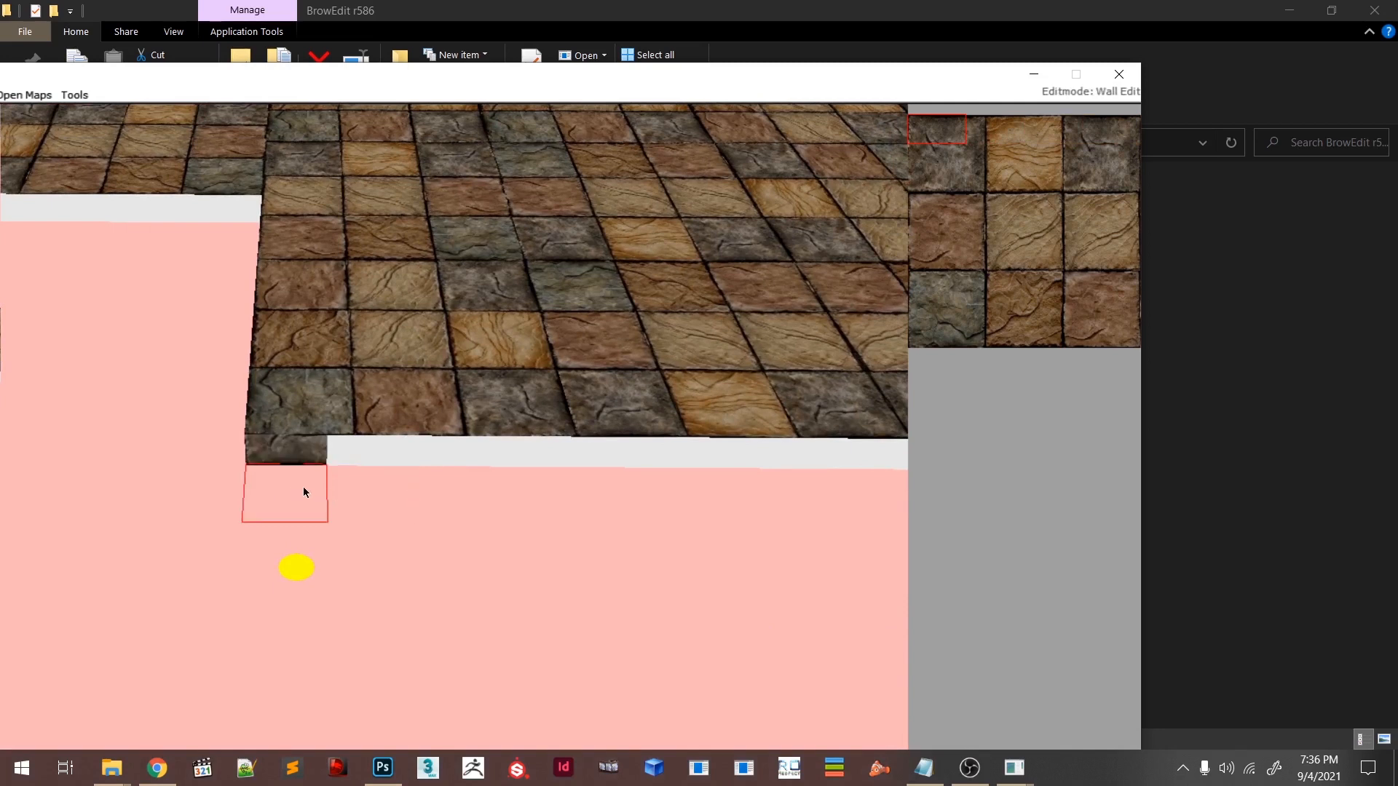
- Select the second quarter of the texture's top strip and apply it to the second front wall segment in Wall Edit mode
key(F1)
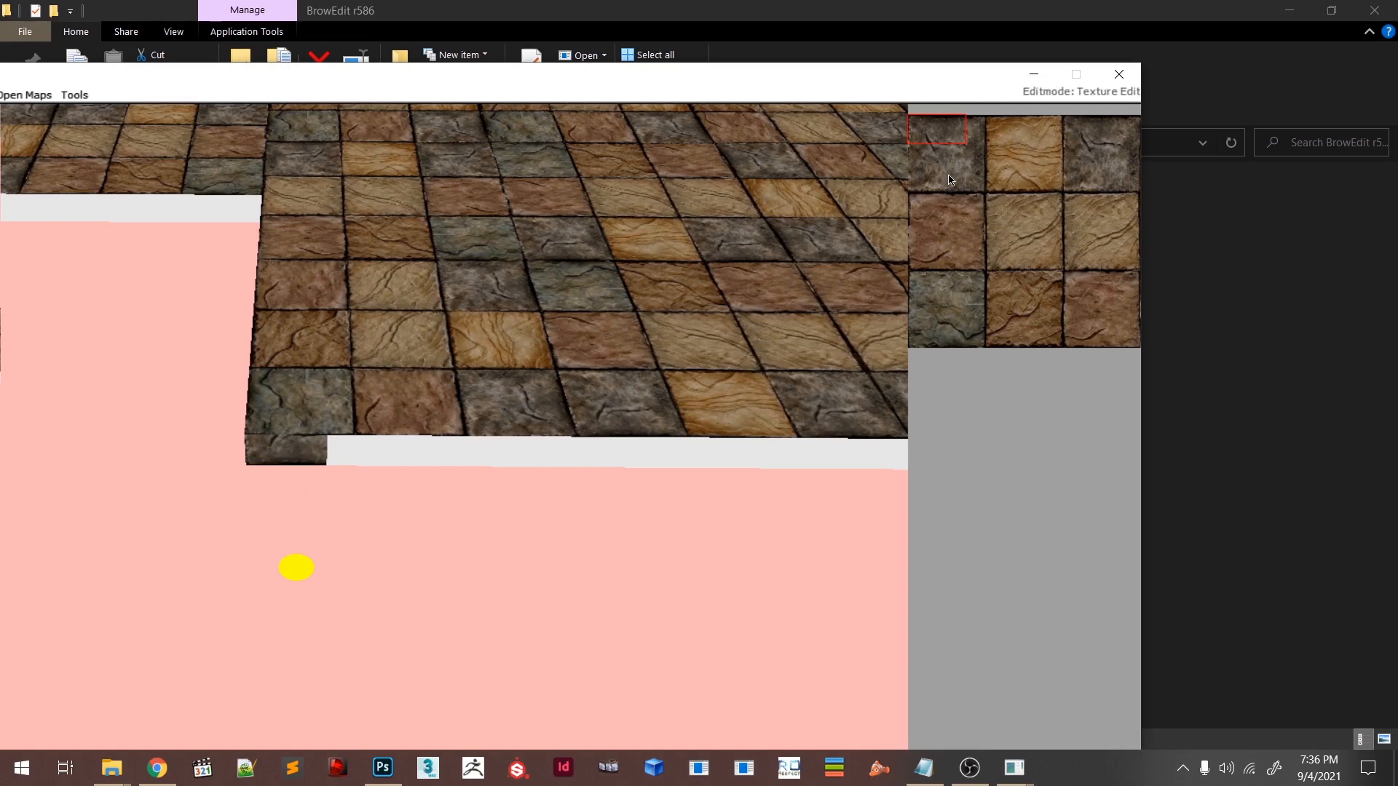
drag(915, 156, 920, 194)
drag(969, 120, 1016, 140)
key(F4)
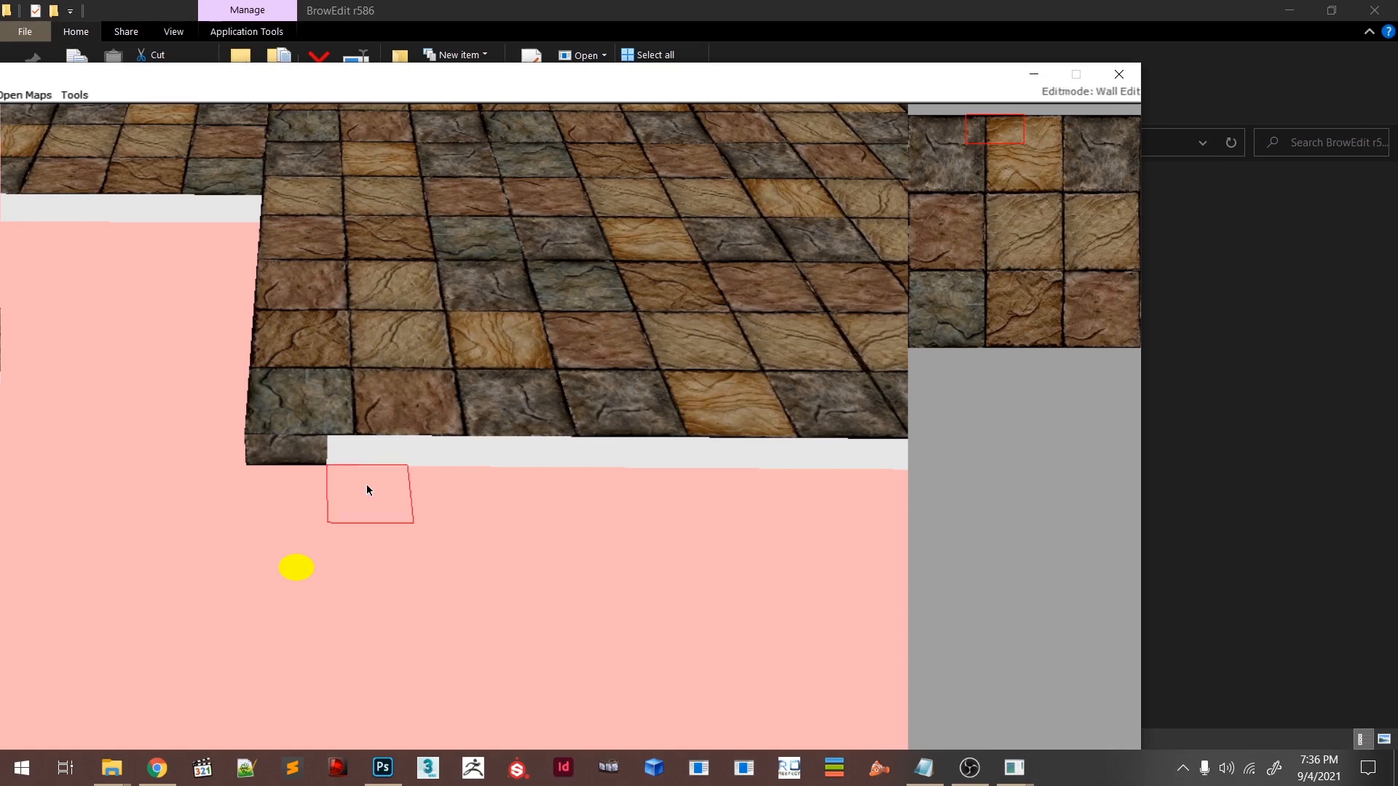
key(w)
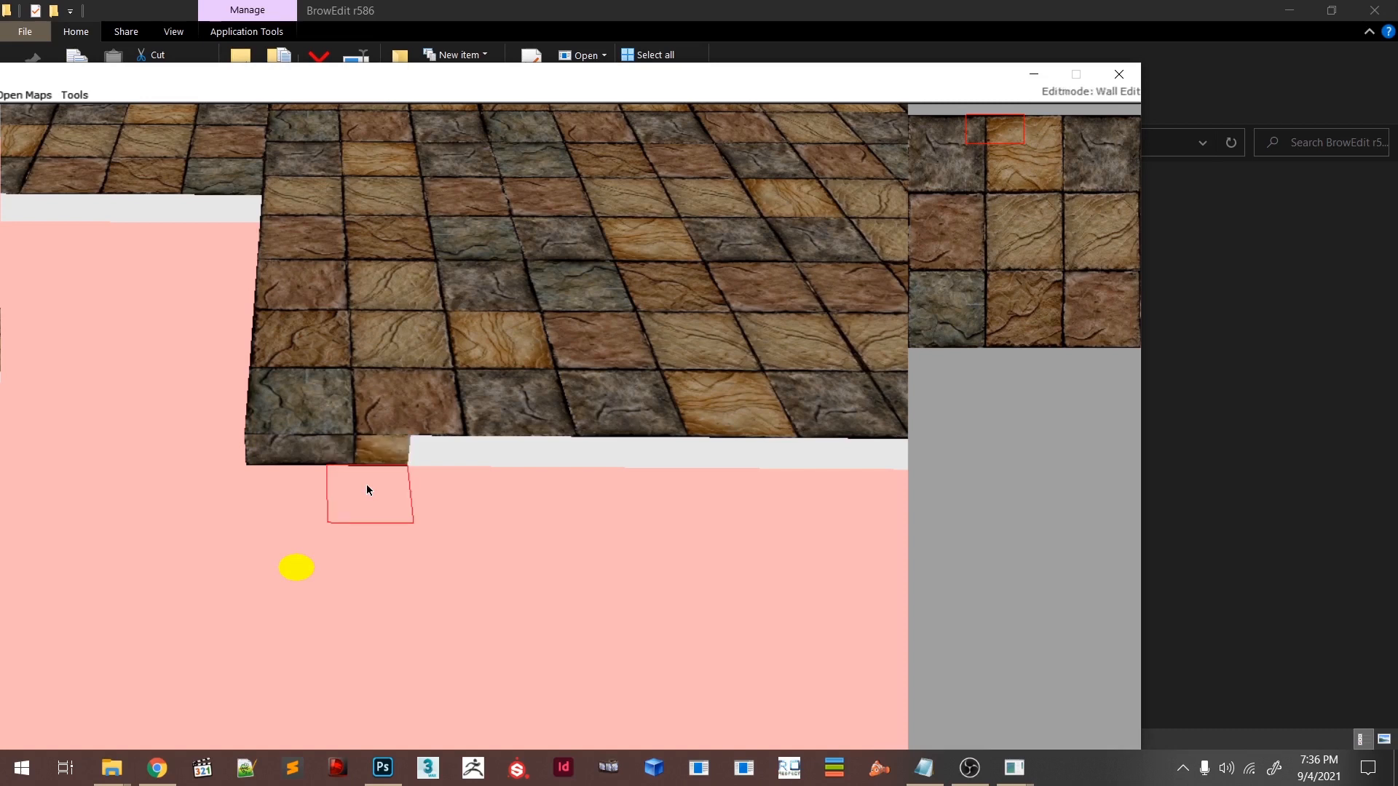
- Select the third quarter of the texture's top strip and apply it to the third front wall segment in Wall Edit mode
right_drag(452, 523, 447, 521)
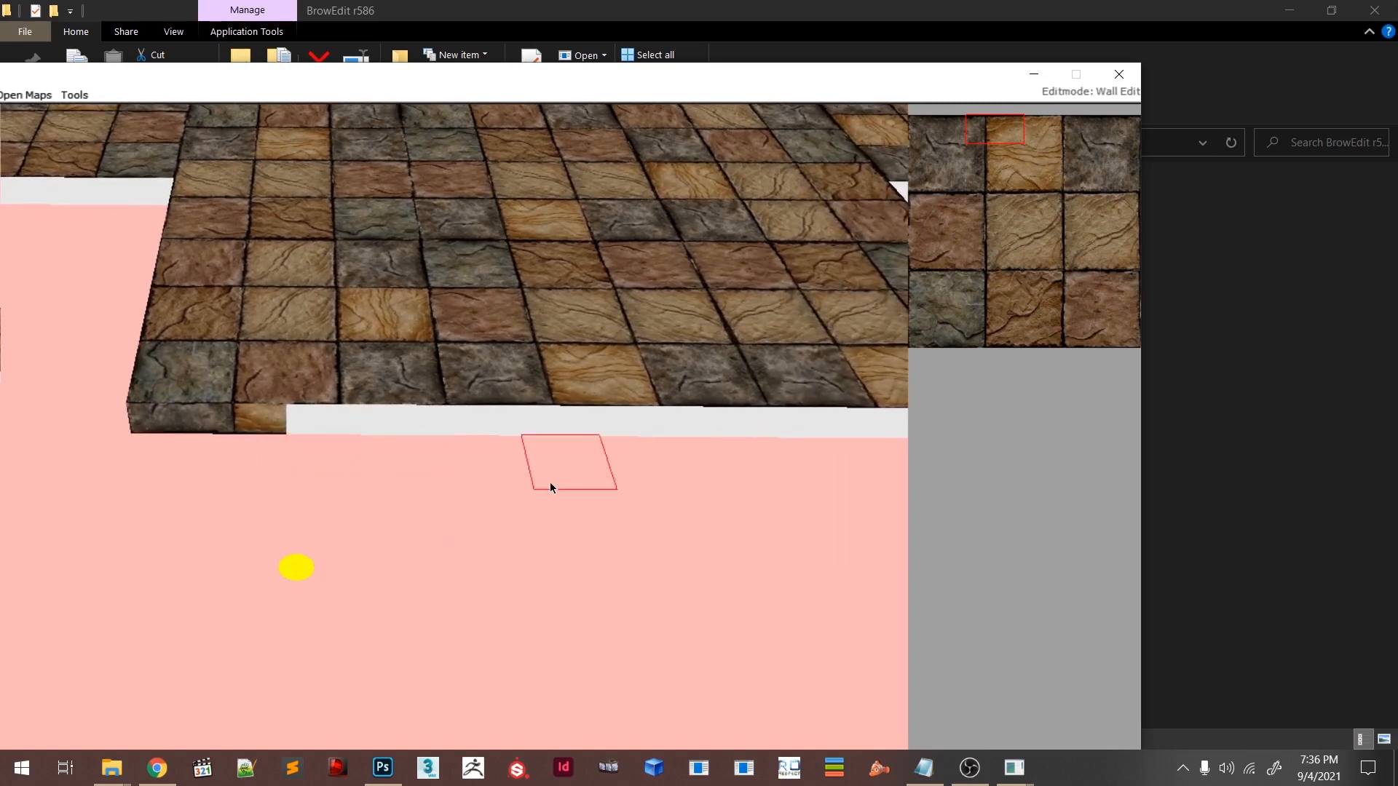
key(F1)
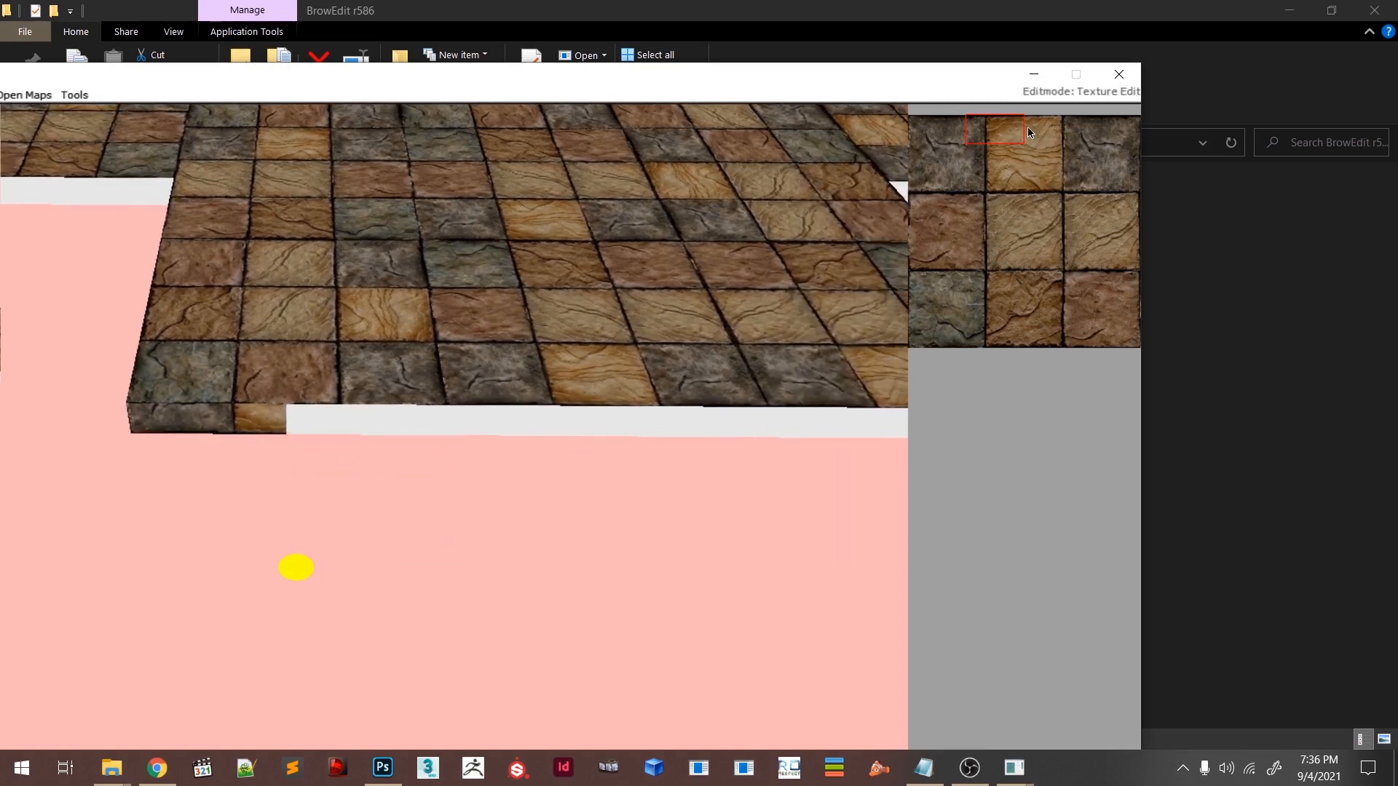
drag(1040, 137, 1078, 143)
key(F4)
click(349, 462)
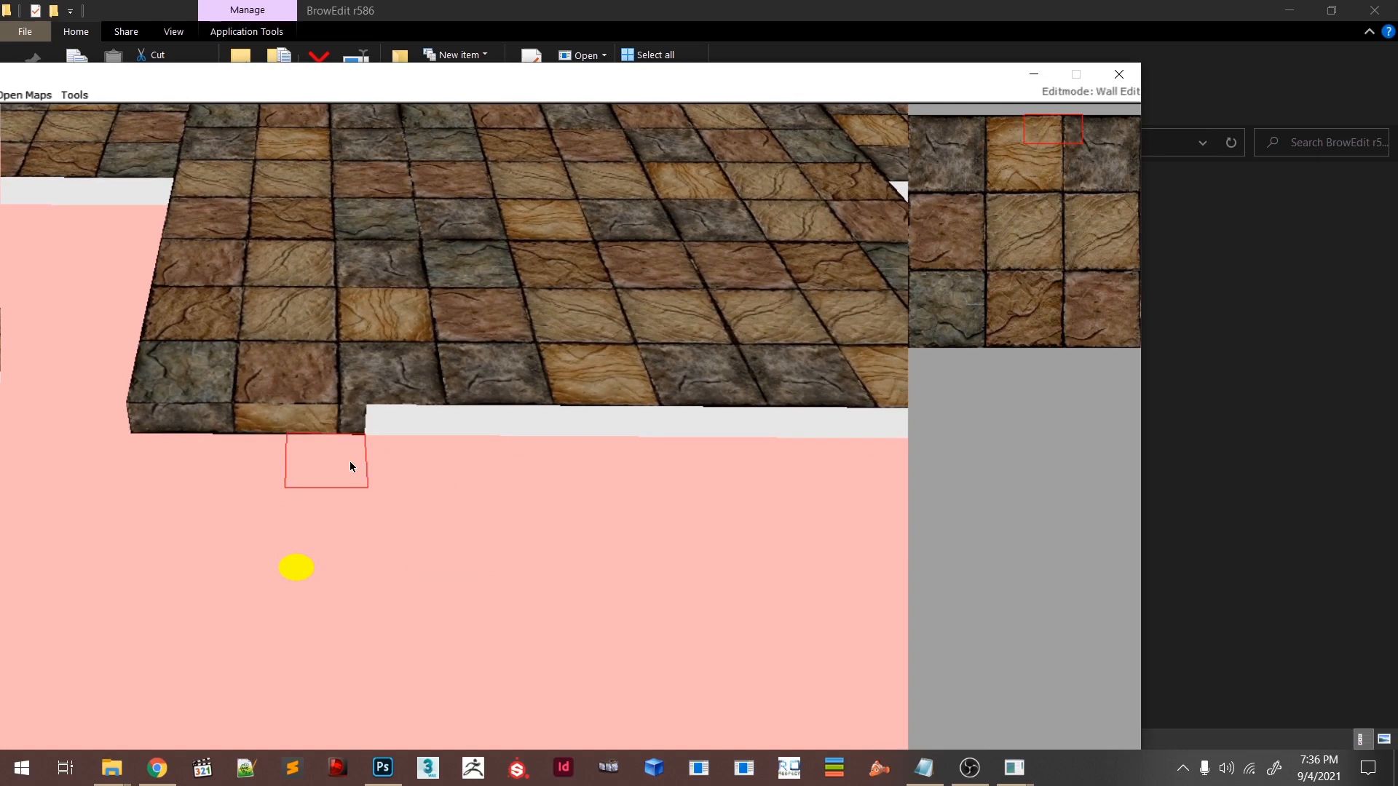
- Select the last quarter of the texture's top strip and apply it to the fourth front wall segment in Wall Edit mode
key(F1)
drag(1093, 132, 1125, 144)
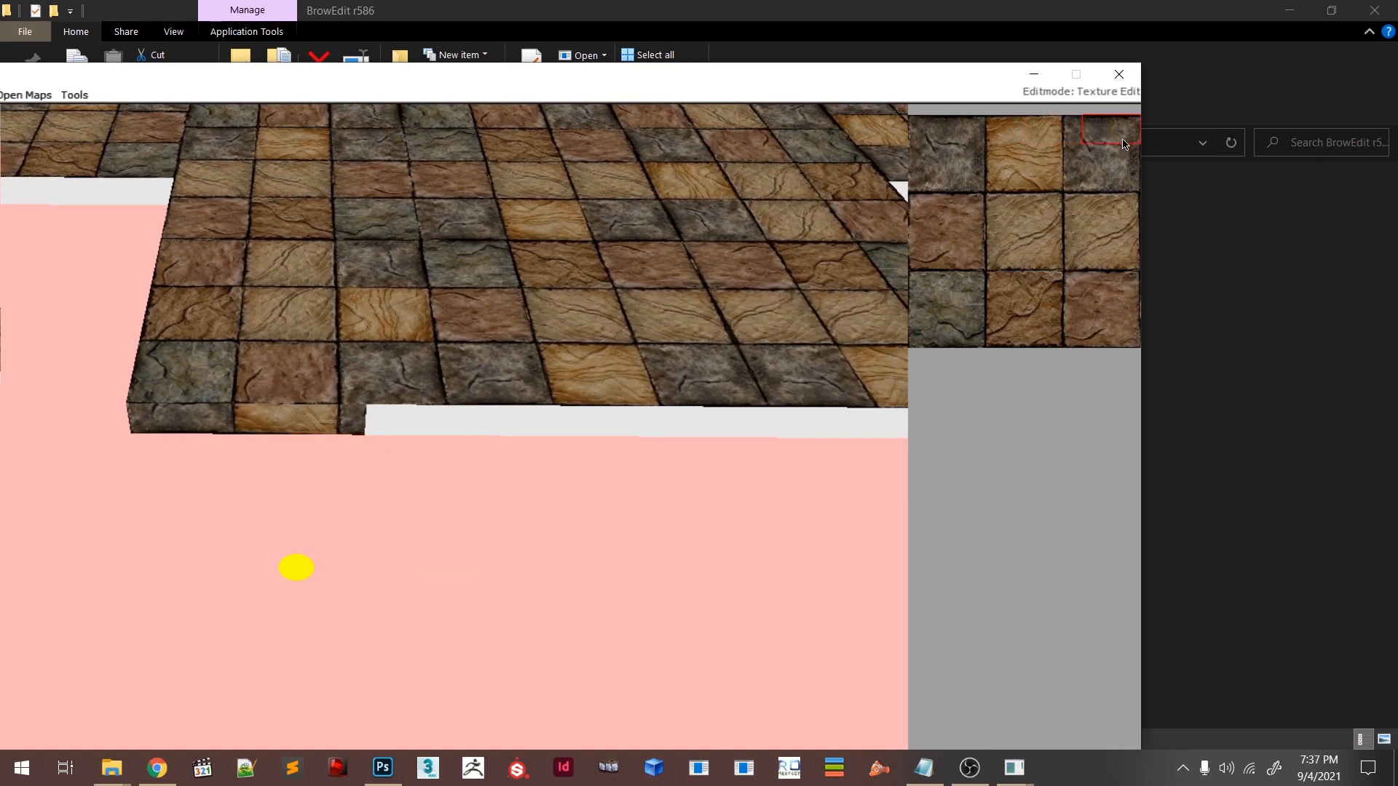
key(F6)
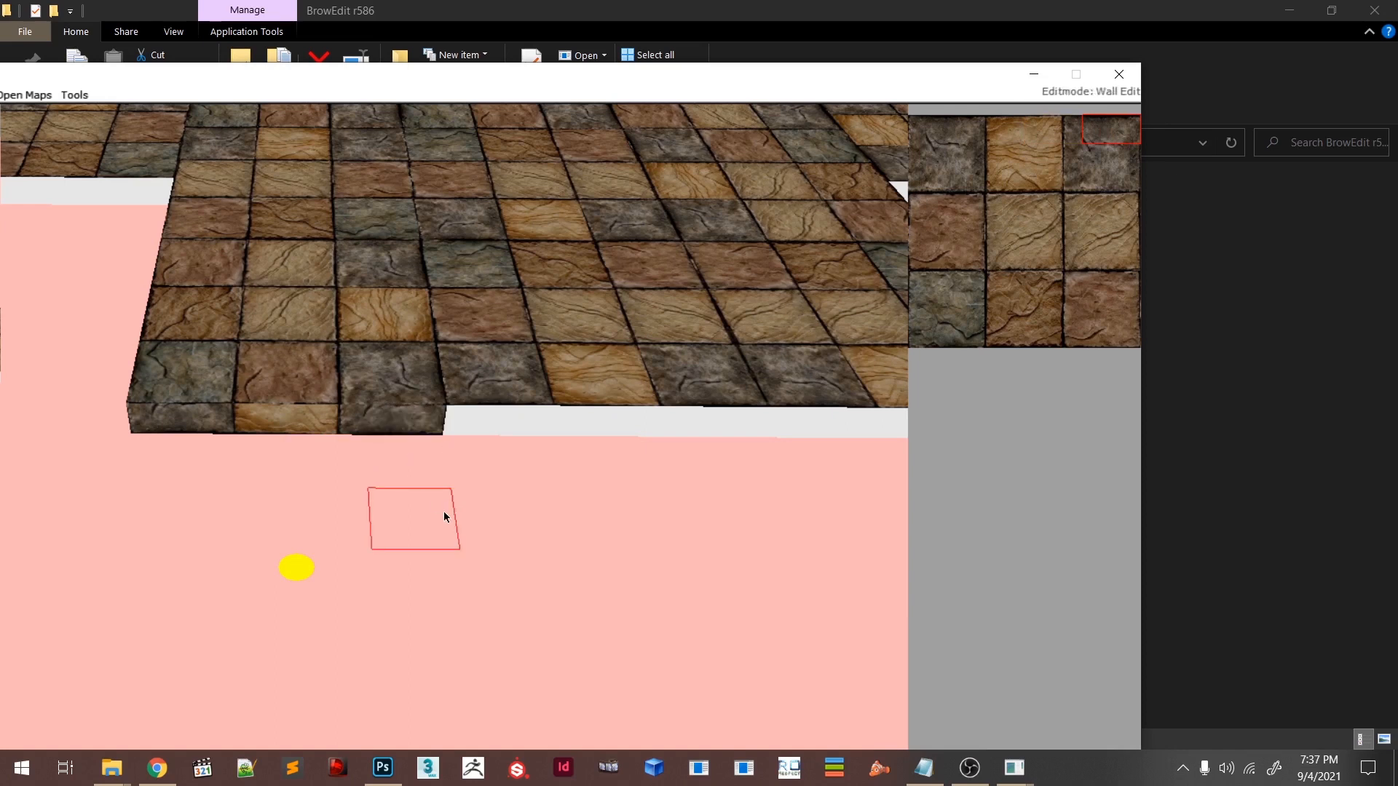
- Examine the textured front wall segments and the remaining untextured walls around the platform from several viewpoints
scroll(442, 511, down, 3)
right_drag(444, 512, 421, 520)
scroll(423, 522, down, 3)
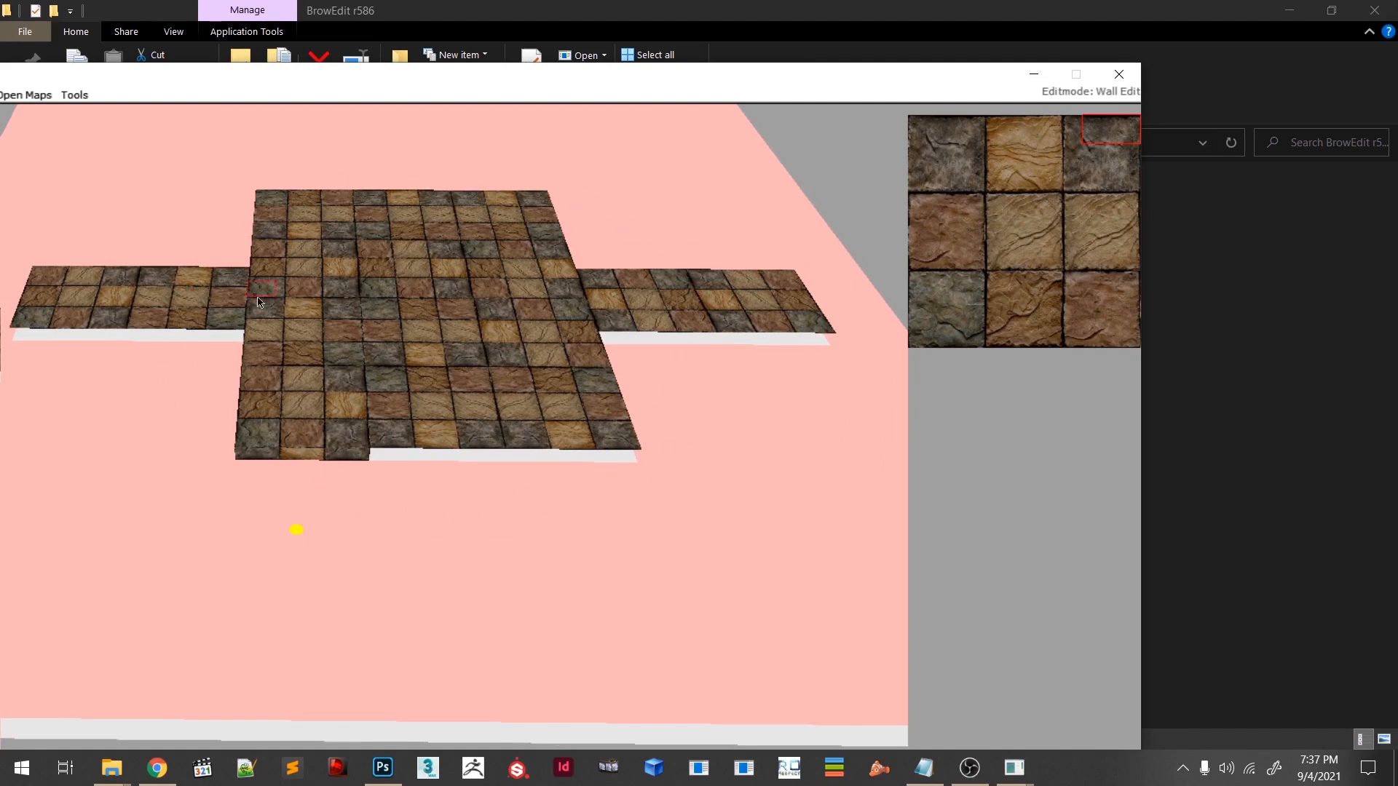
right_drag(670, 463, 637, 471)
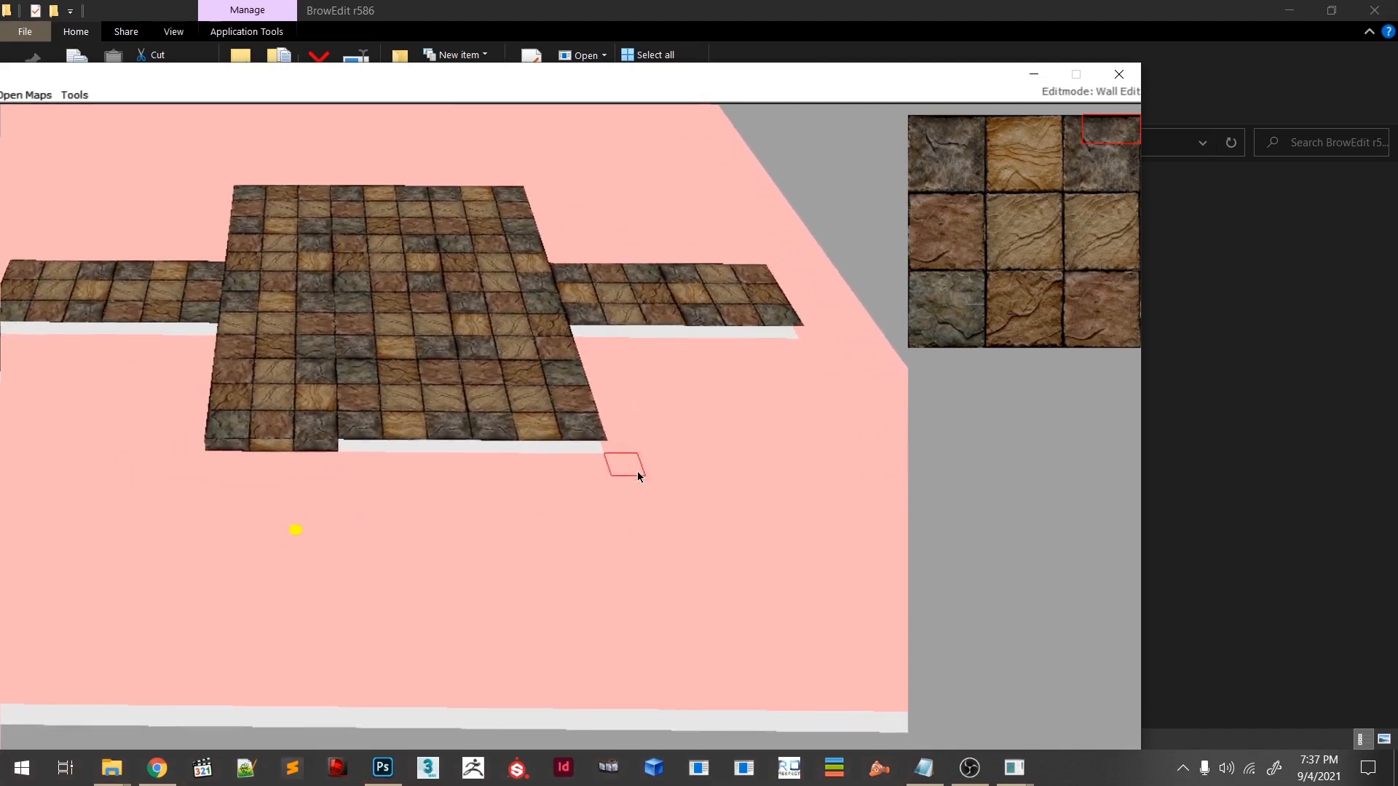
right_drag(450, 496, 467, 522)
scroll(467, 522, up, 3)
right_drag(393, 558, 317, 501)
right_drag(405, 436, 433, 364)
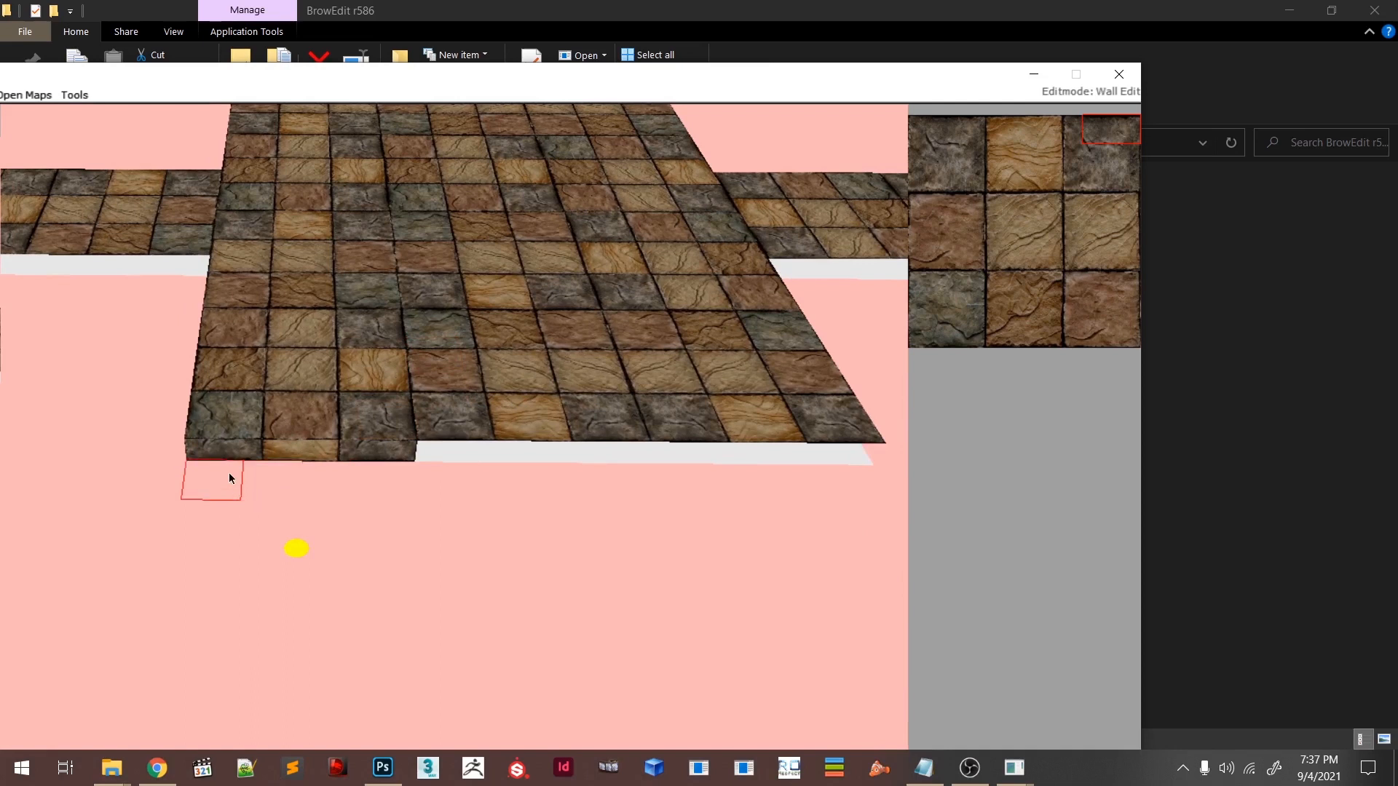
right_drag(229, 473, 348, 398)
right_drag(361, 514, 375, 476)
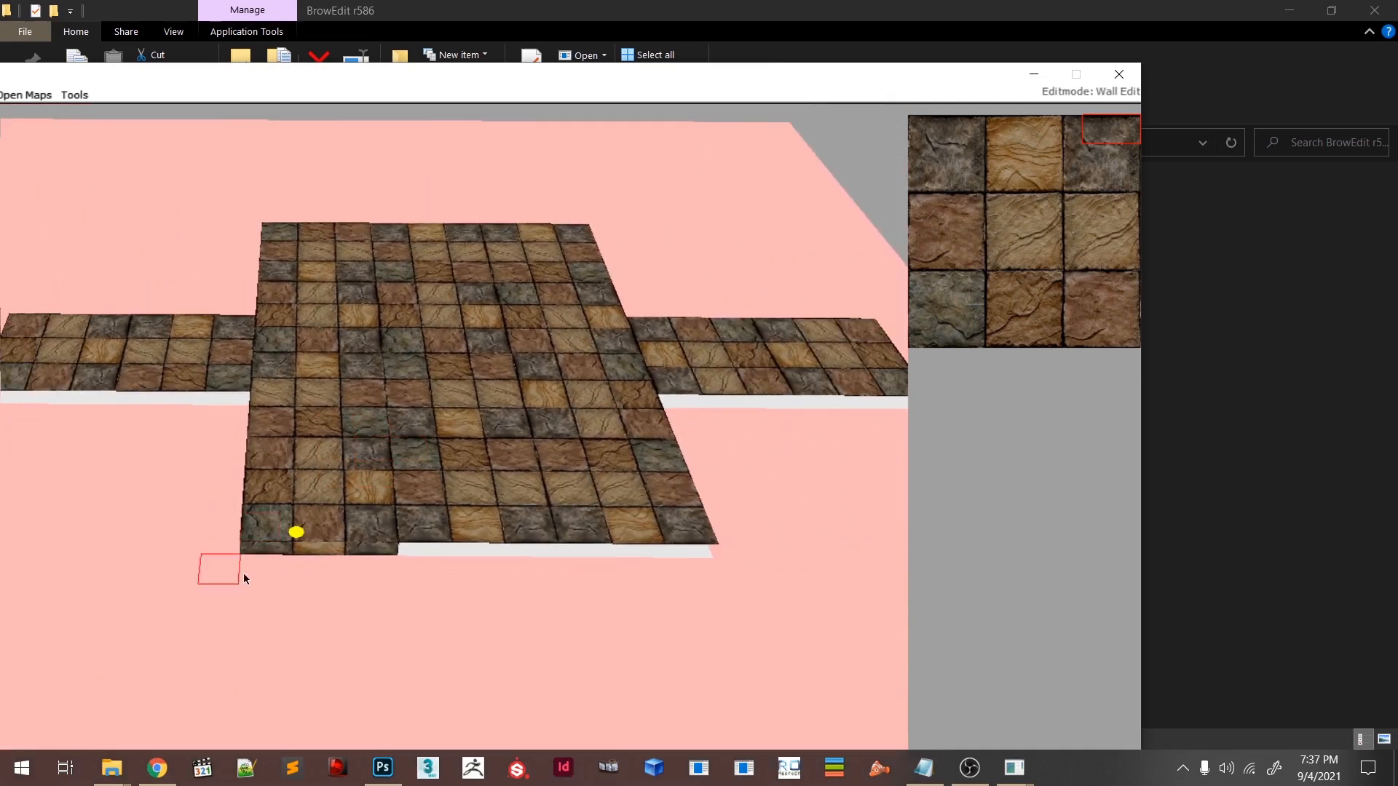
right_drag(335, 446, 583, 464)
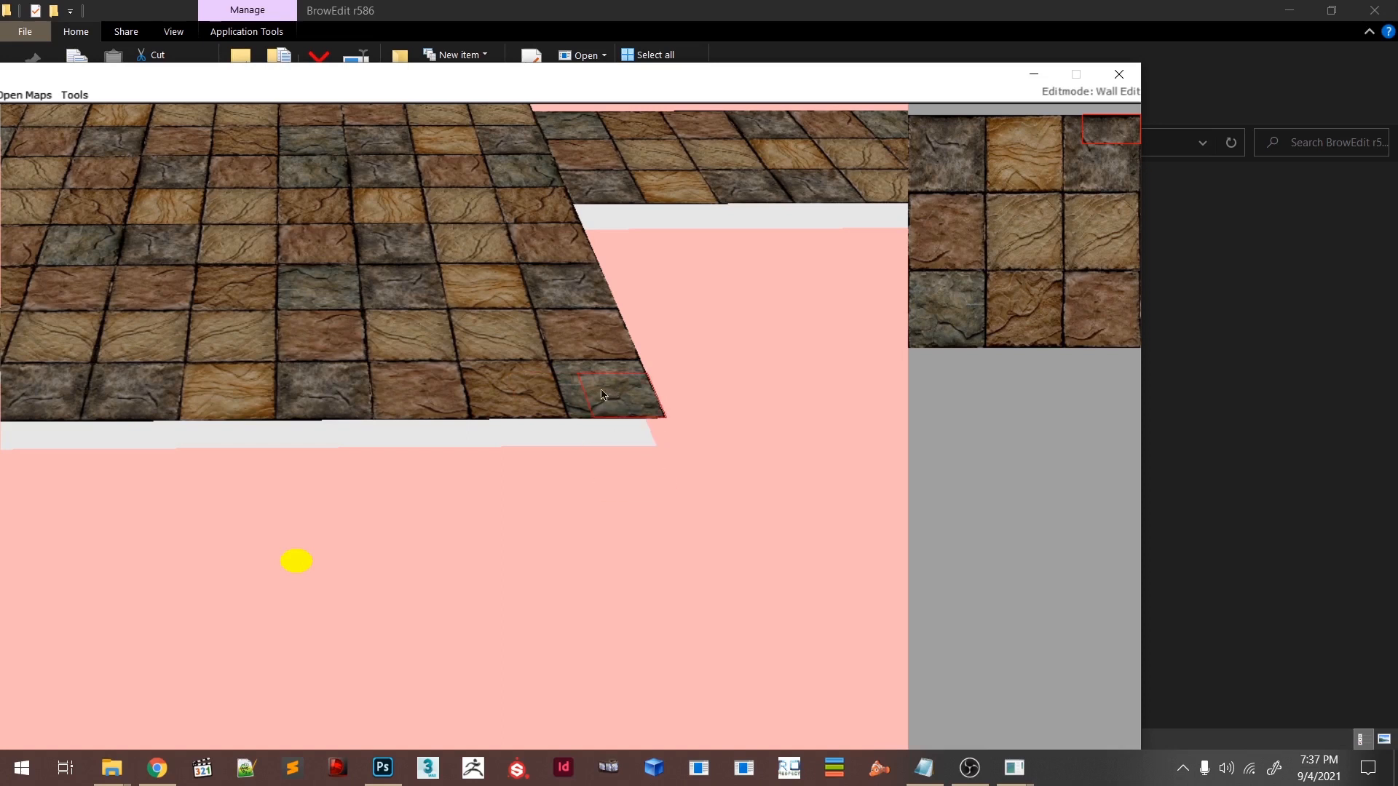
right_drag(535, 398, 427, 522)
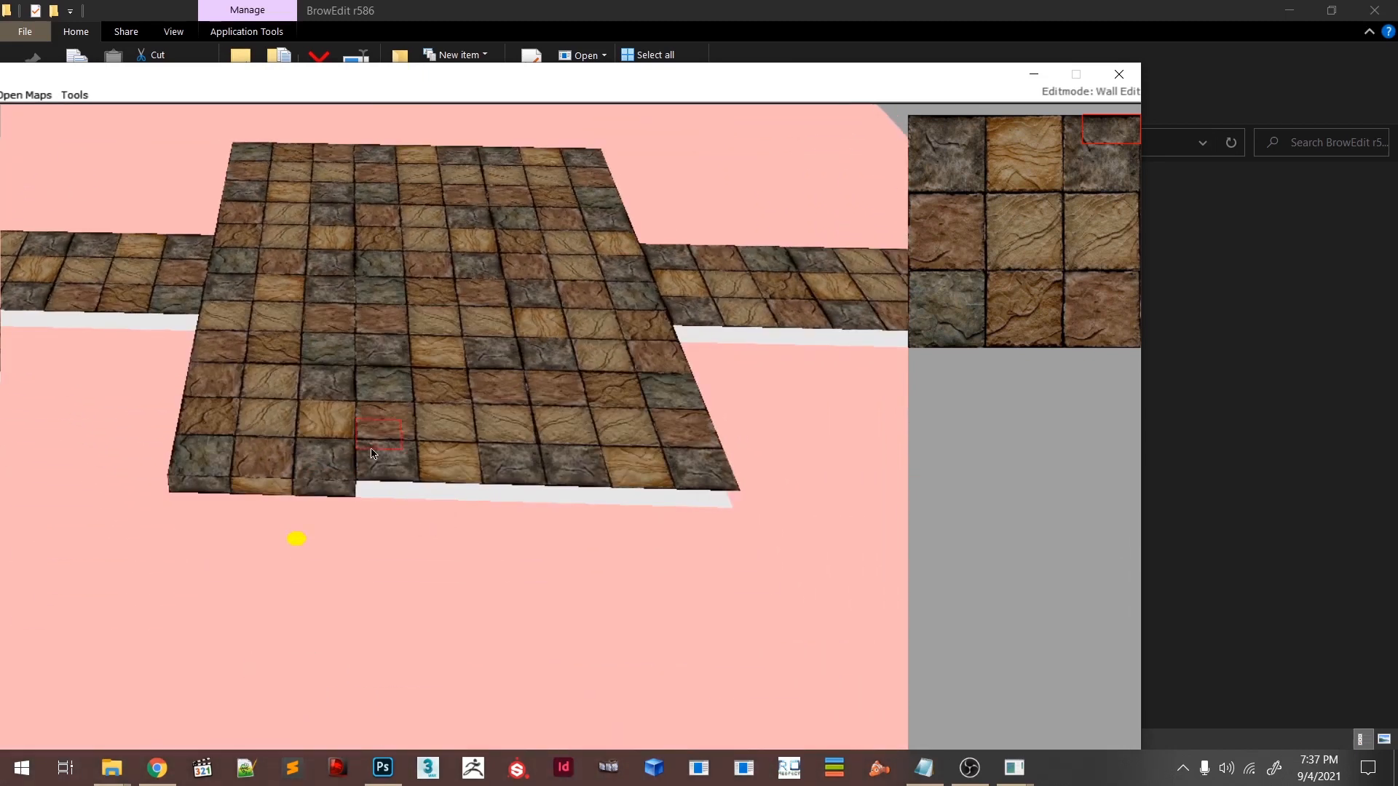
- Examine the platform's corners, side walls and both arms to find which wall sections still need texturing
right_drag(449, 396, 505, 419)
right_drag(514, 488, 377, 534)
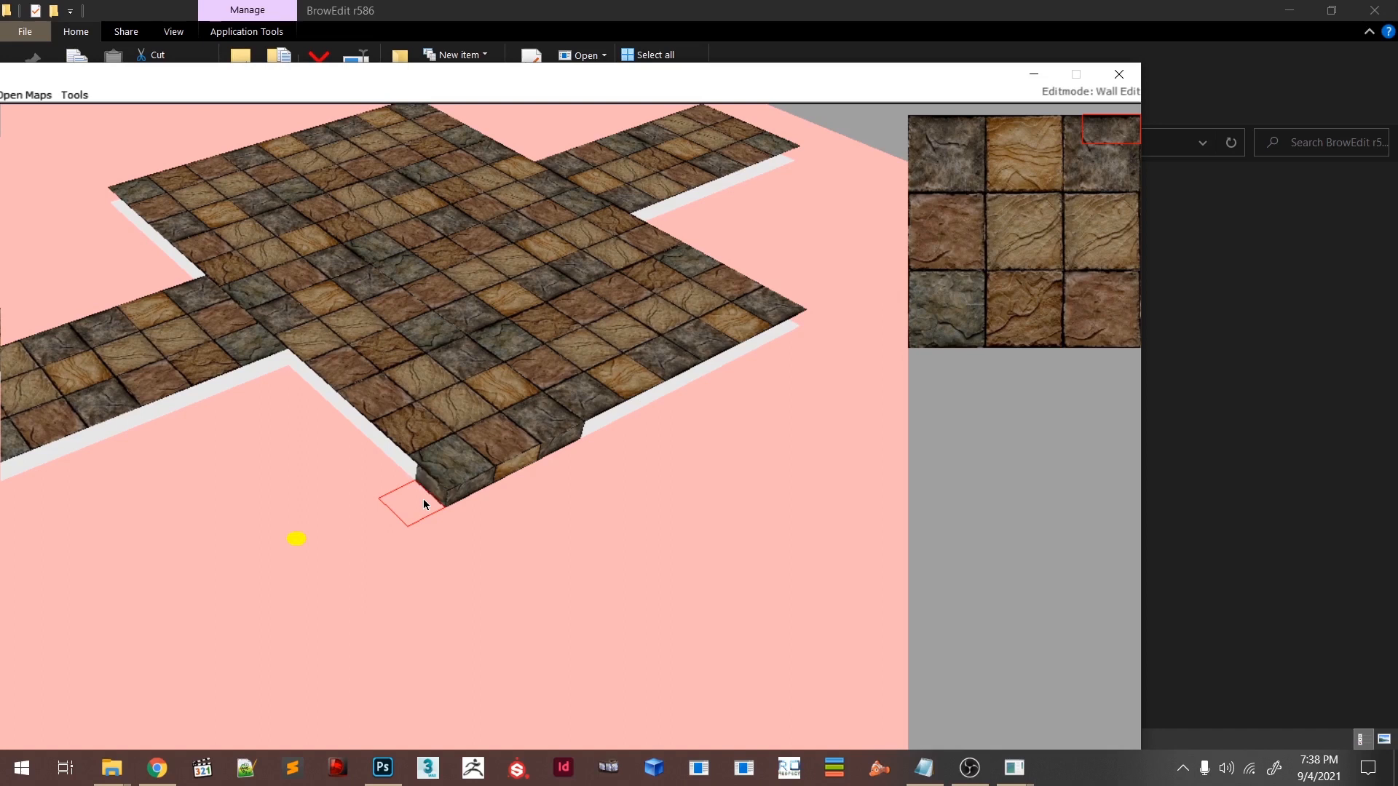
right_drag(495, 571, 293, 627)
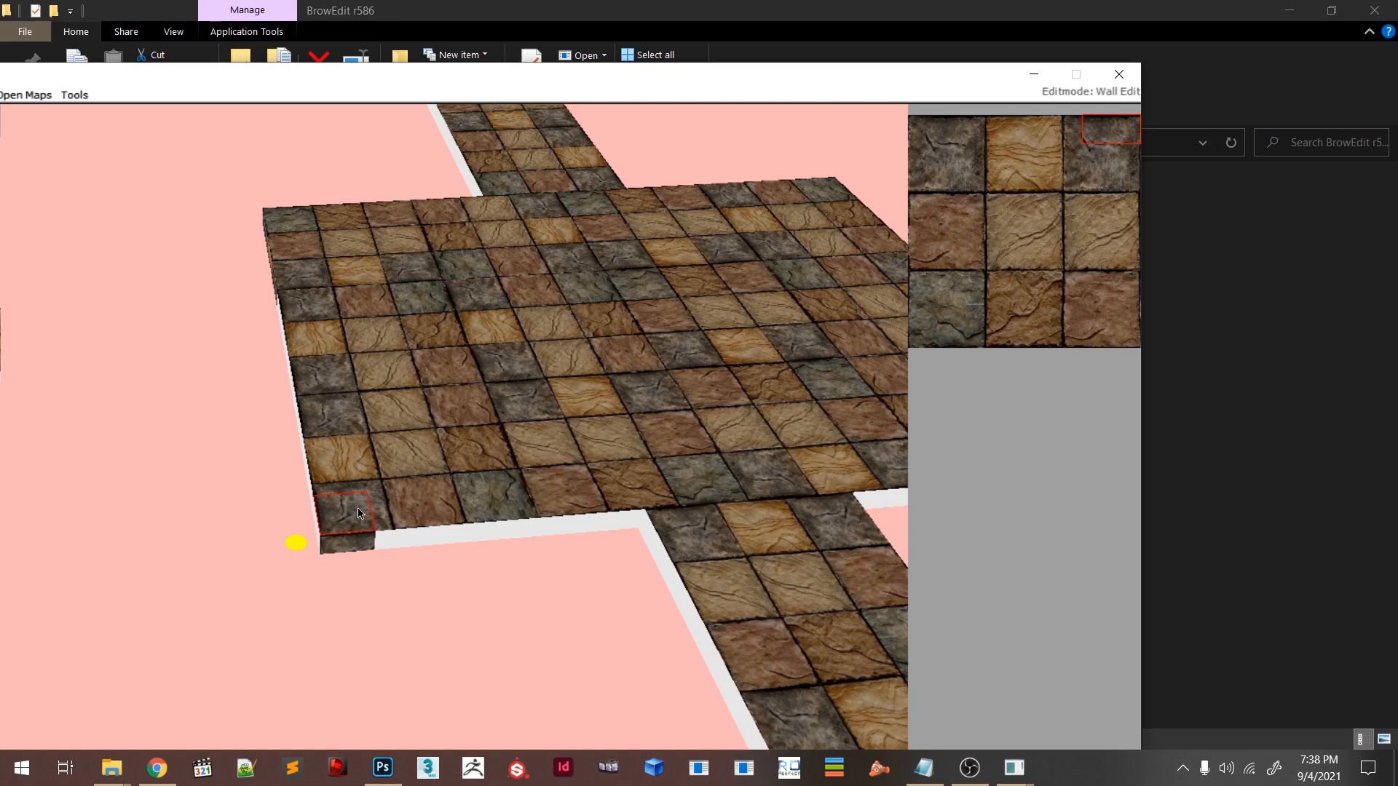
ctrl+right_drag(422, 535, 633, 539)
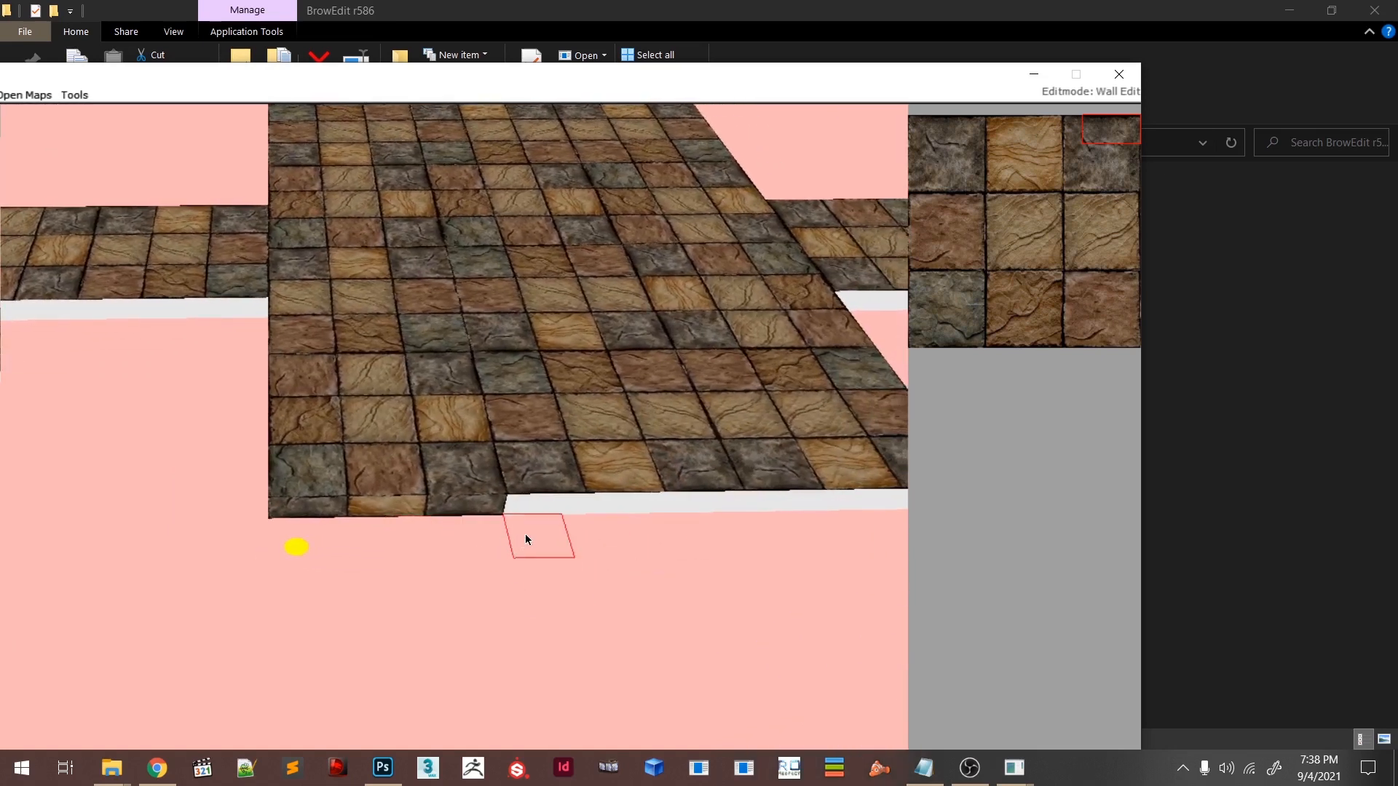
mouse_move(469, 437)
ctrl+right_down()
mouse_move(732, 508)
mouse_move(477, 437)
mouse_move(477, 502)
mouse_move(699, 532)
mouse_move(390, 337)
mouse_move(447, 398)
mouse_move(426, 423)
mouse_move(521, 400)
mouse_move(602, 343)
mouse_move(483, 432)
ctrl+right_up()
scroll(476, 437, down, 2)
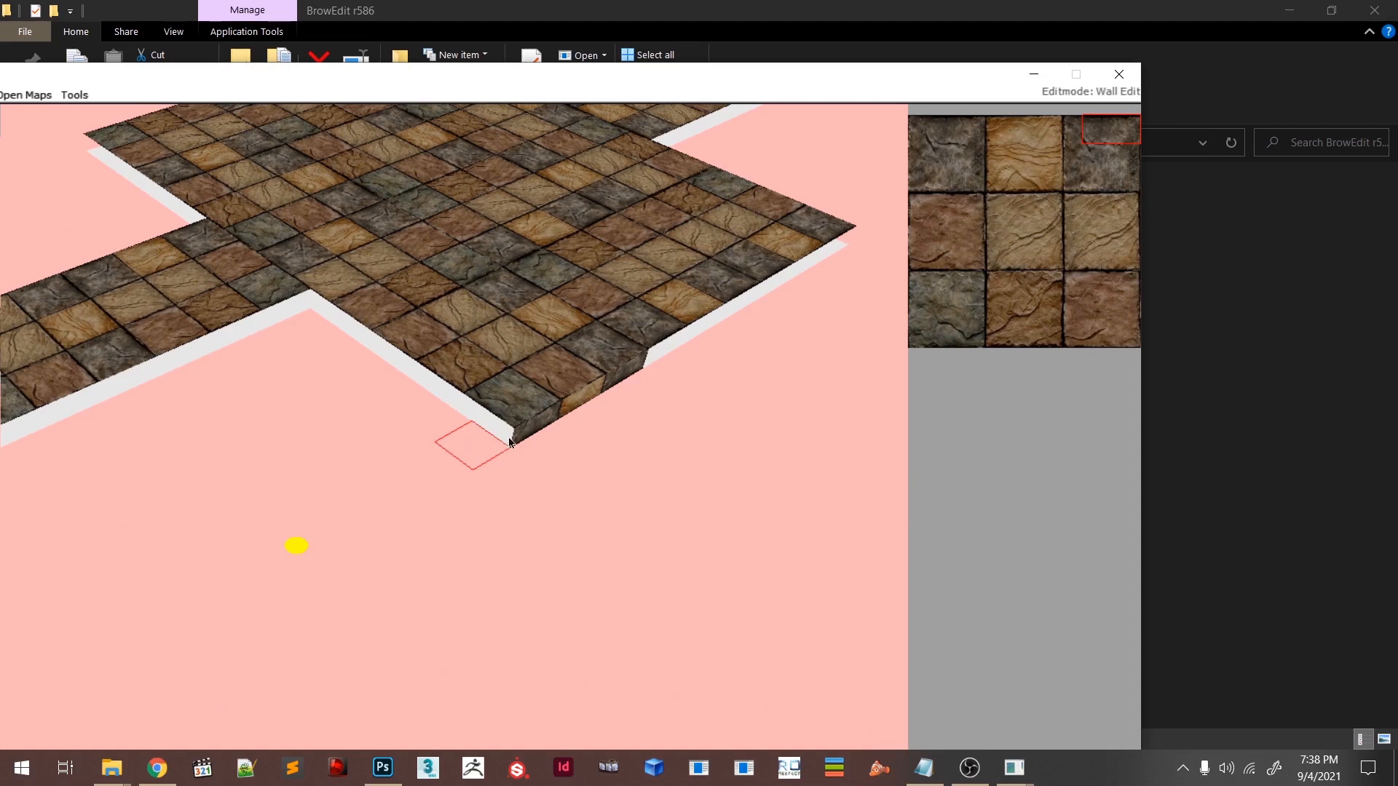
ctrl+right_drag(623, 472, 278, 441)
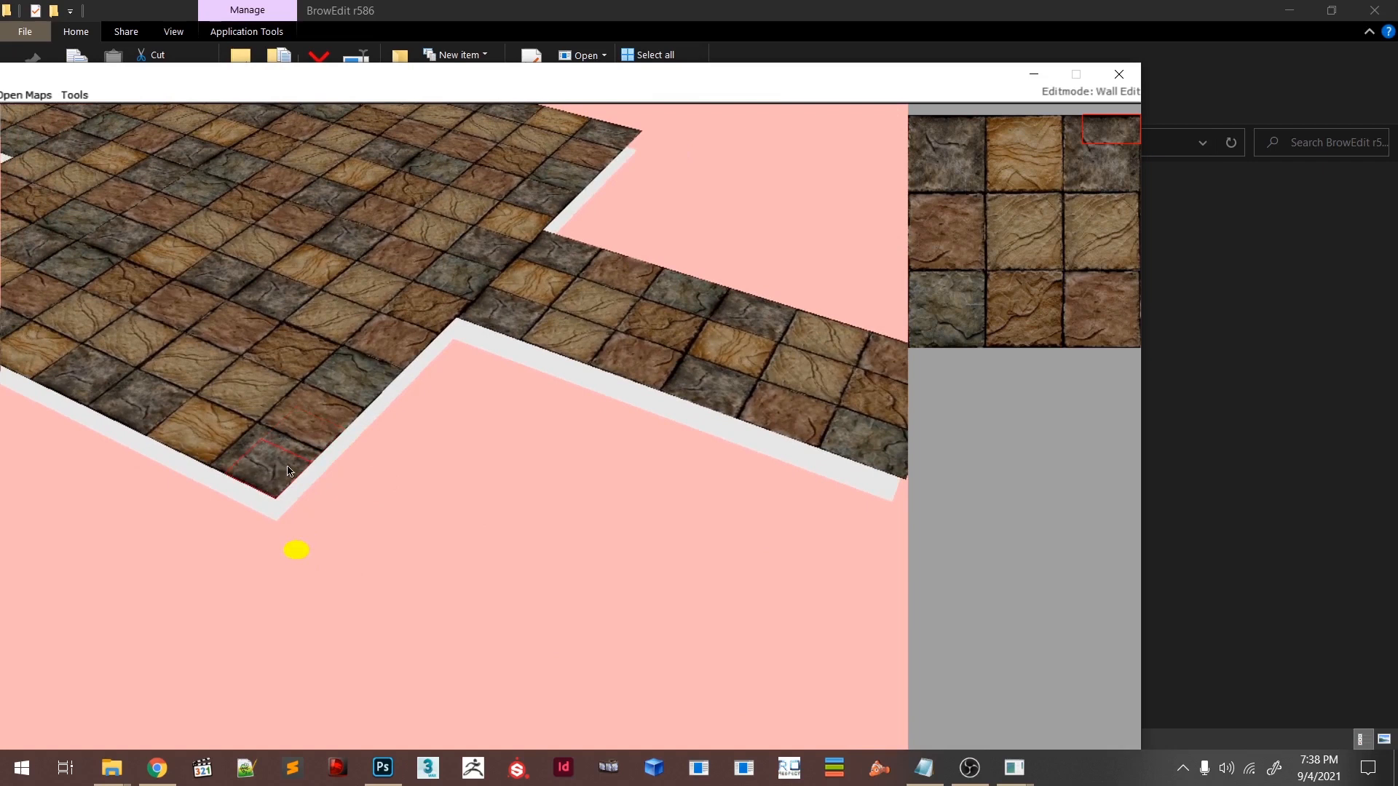
scroll(468, 509, down, 10)
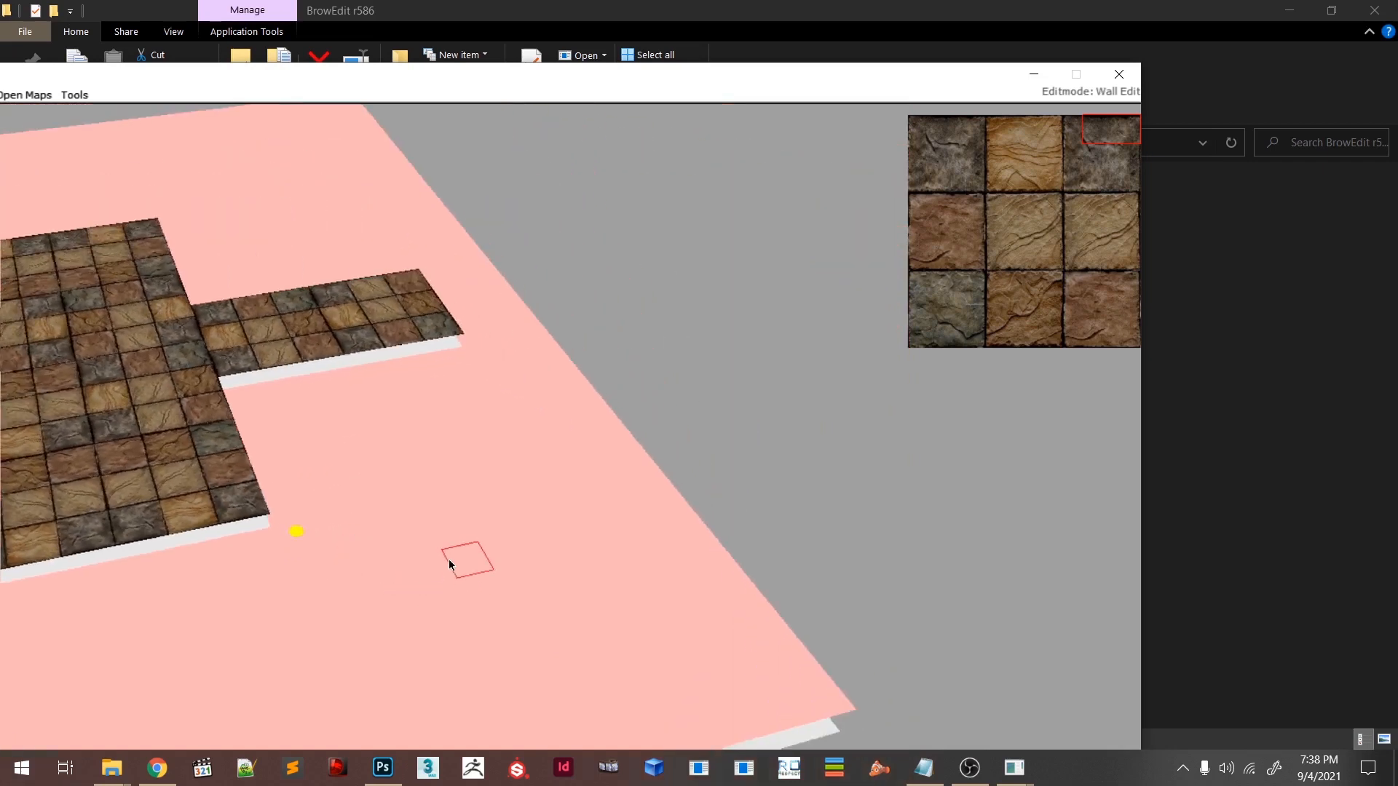
right_drag(468, 509, 491, 566)
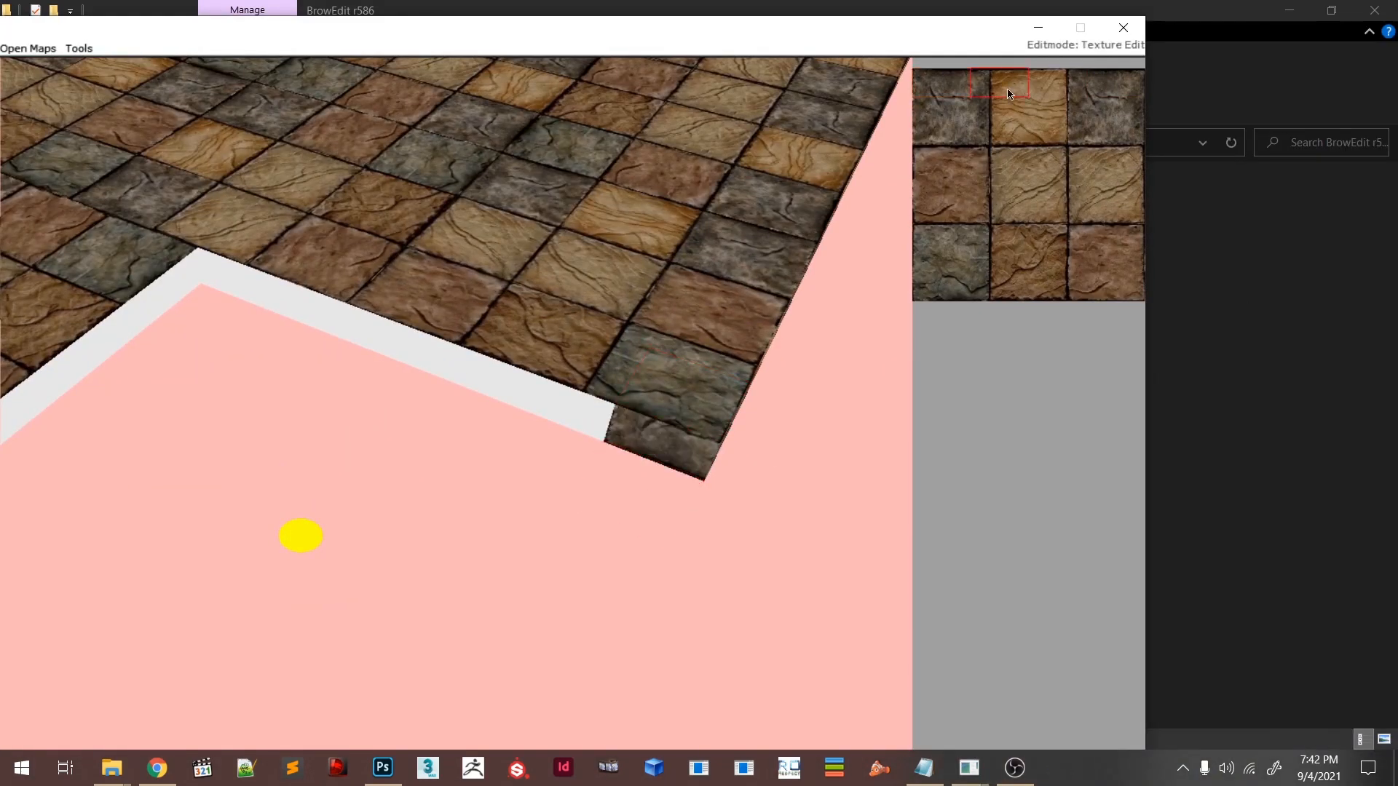
- Apply the second quarter of the texture's top strip to the side wall segment beside the textured corner segment in Wall Edit mode
key(F4)
key(w)
key(w)
key(w)
key(w)
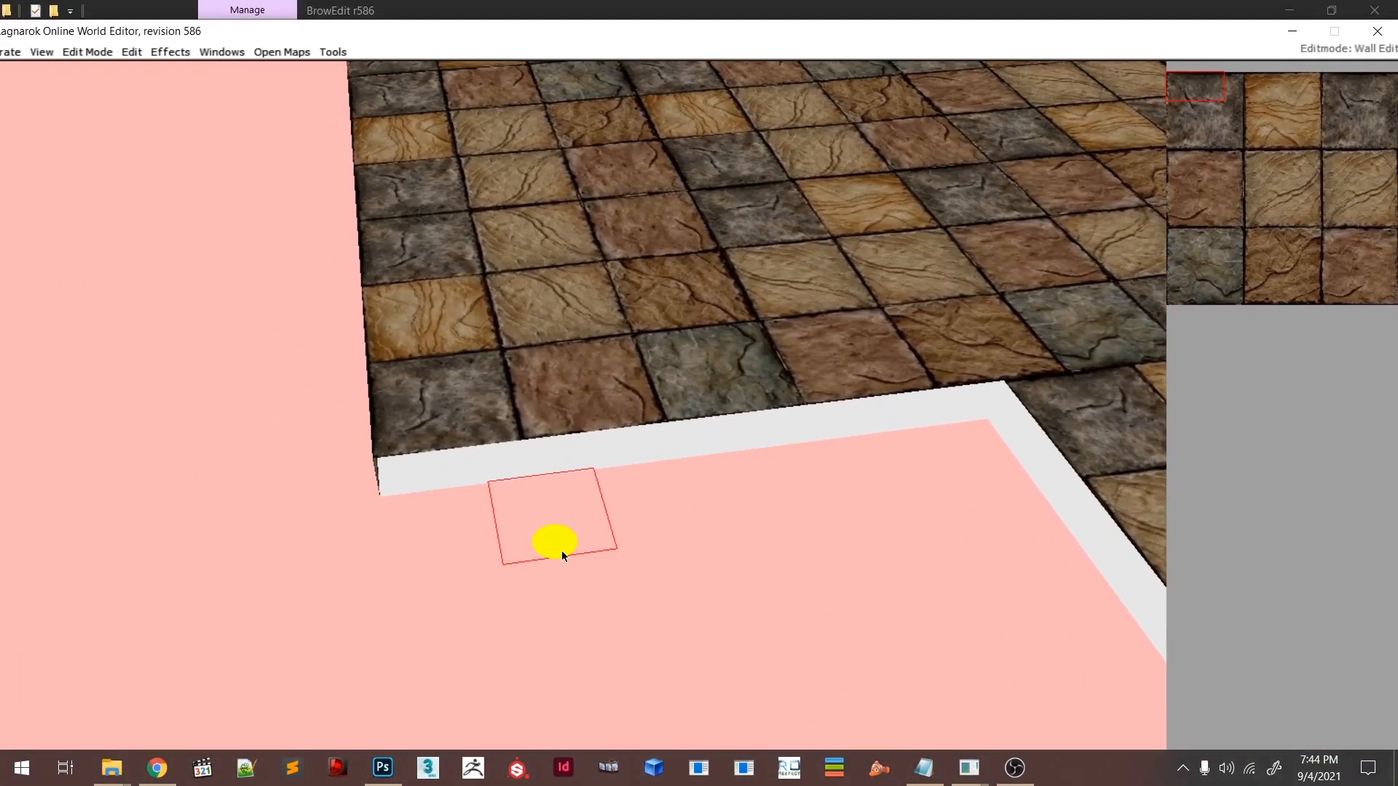
- Texture the opposite side wall segment by segment from the platform's front corner, starting with the first quarter of the texture's top strip
key(w)
key(w)
key(w)
key(w)
key(w)
key(w)
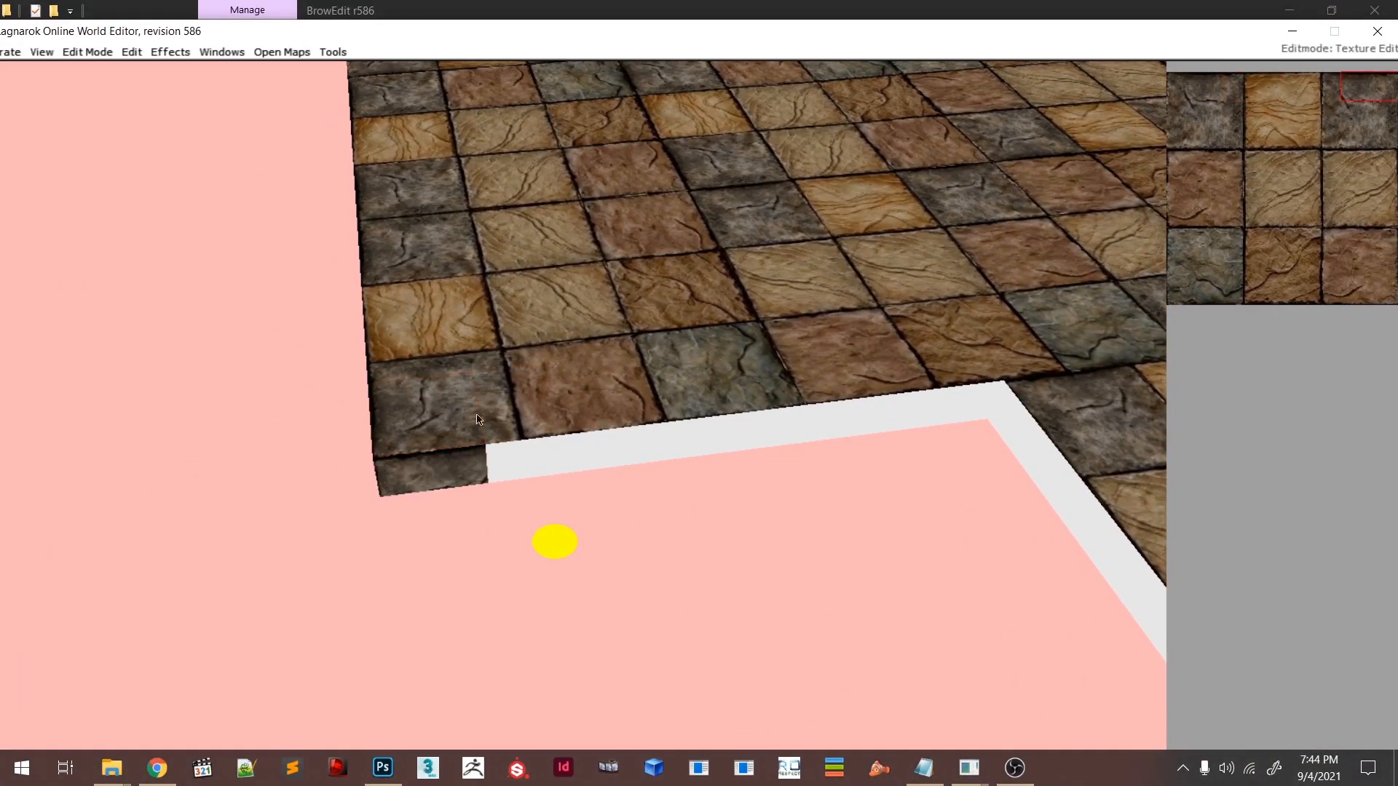
key(w)
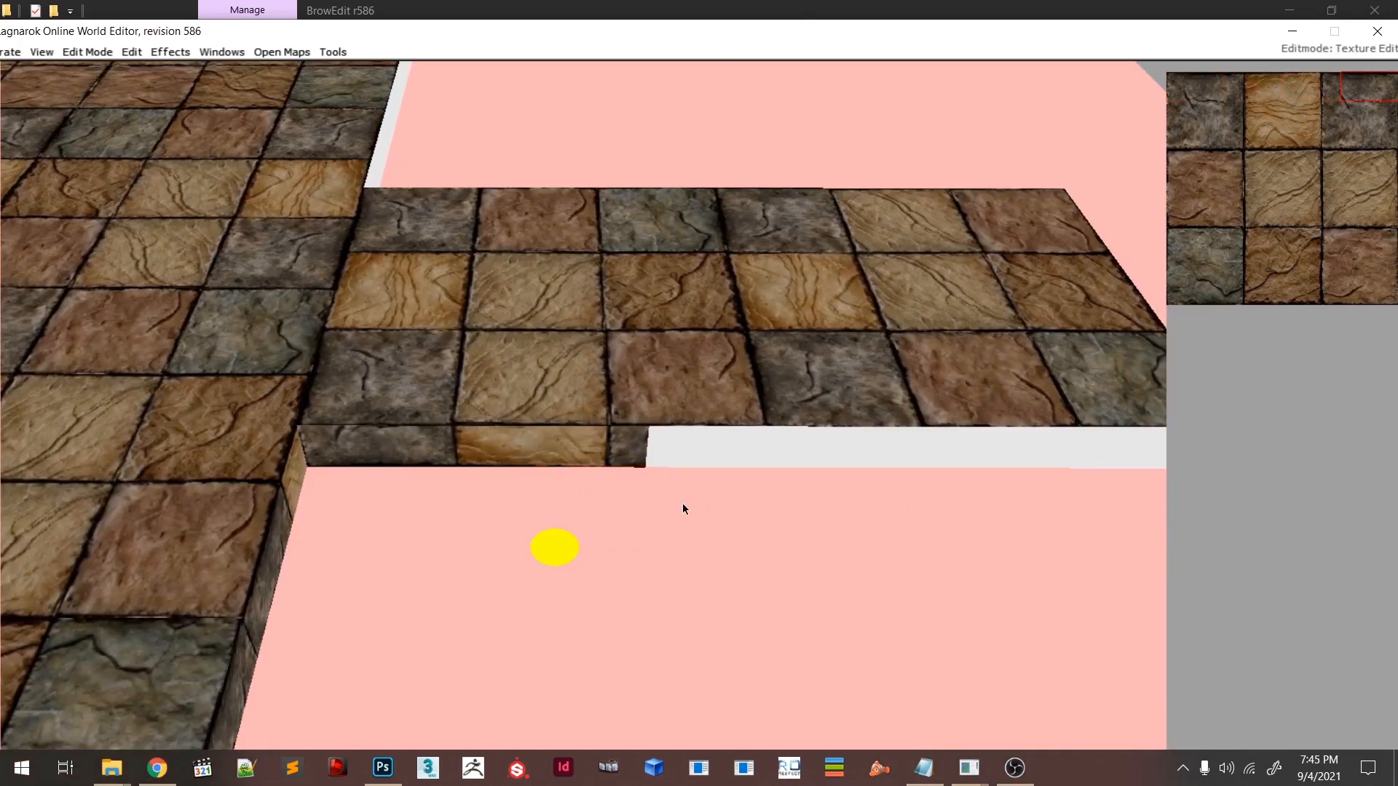
- Apply the last quarter of the top strip to the fourth segment of the arm's front wall and texture the rest of that wall
key(w)
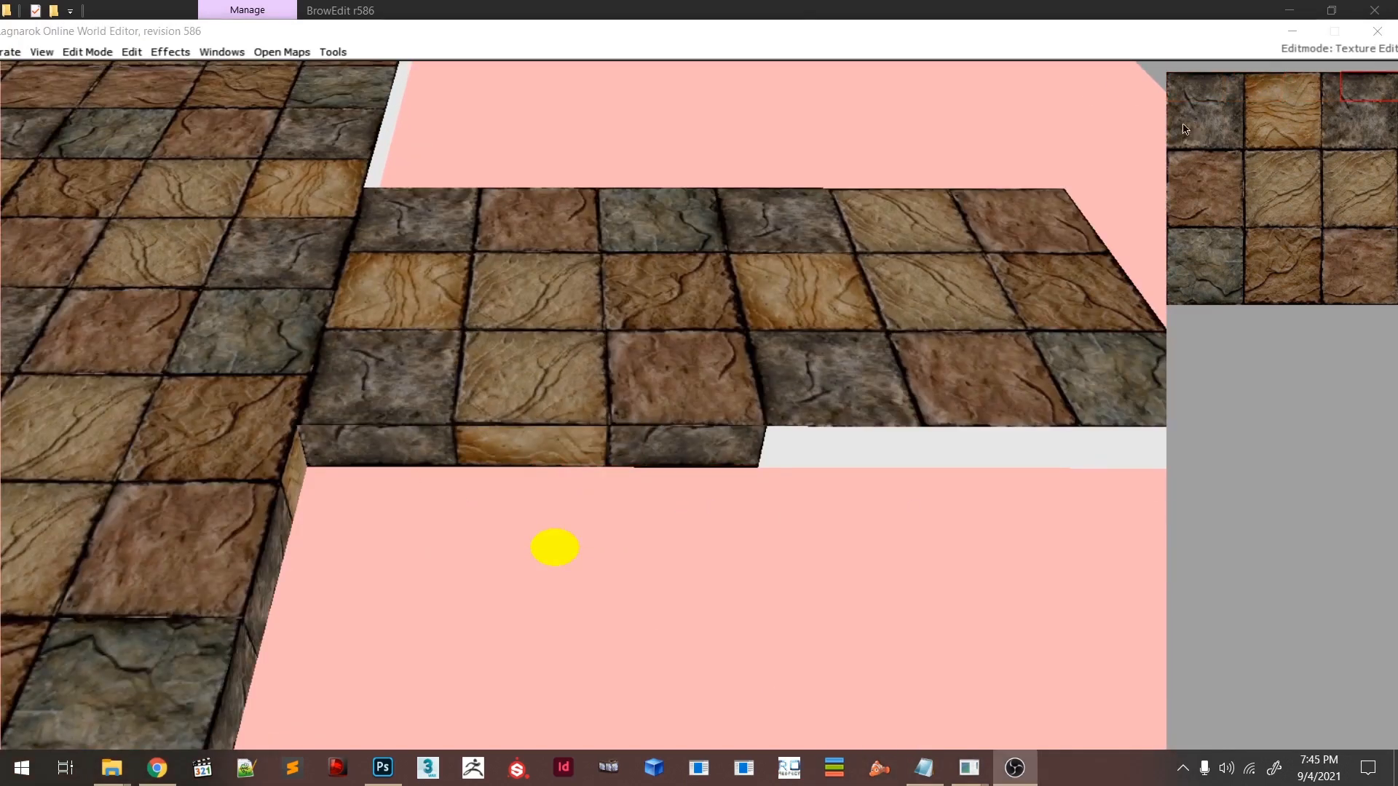
key(w)
right_drag(926, 491, 524, 437)
key(w)
key(w)
ctrl+right_drag(993, 324, 360, 406)
key(w)
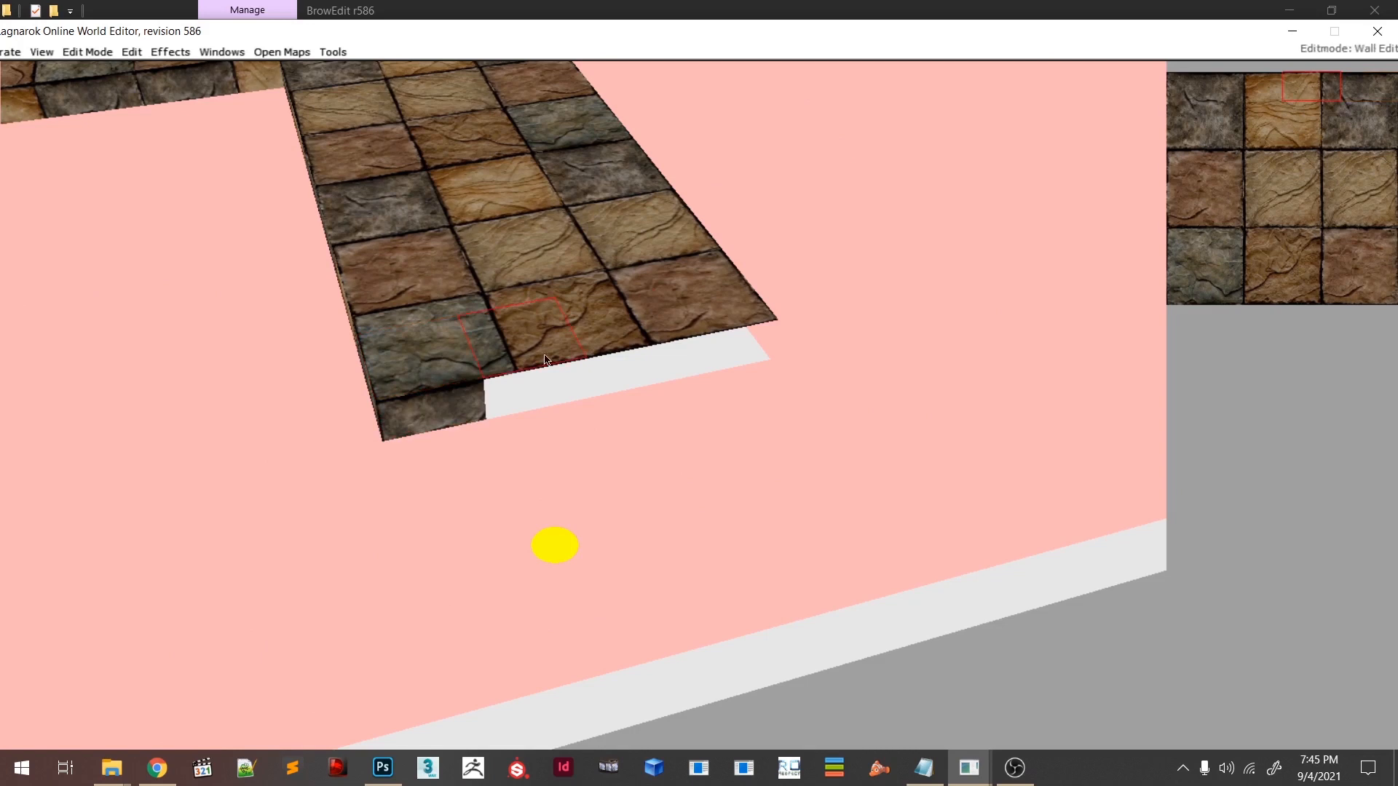
- Continue the end wall of this arm with the third quarter of the texture's top strip
key(w)
key(w)
key(w)
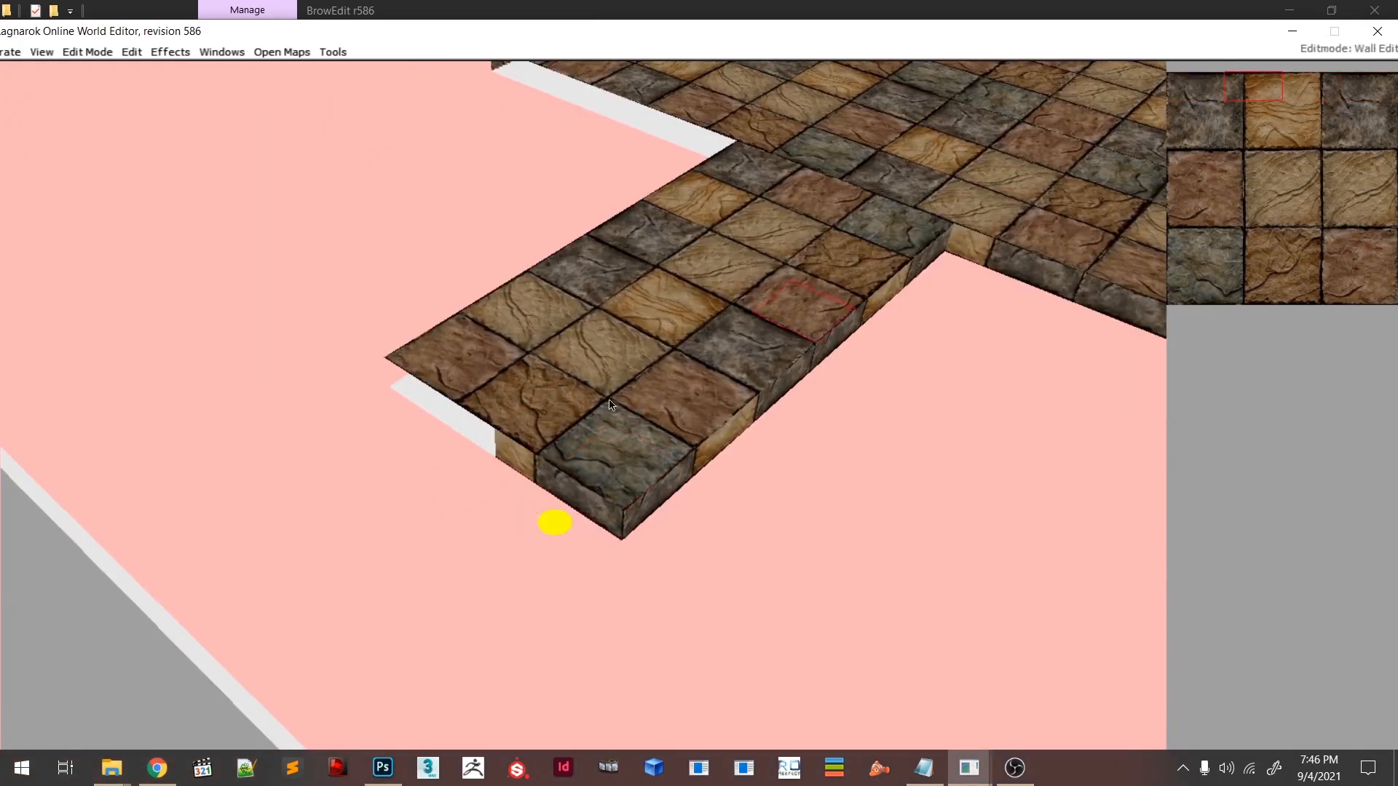
- Continue texturing the opposite arm's end wall with matching quarters of the texture's top strip
key(w)
key(w)
mouse_move(445, 393)
right_down()
mouse_move(452, 490)
mouse_move(447, 415)
right_up()
key(w)
key(w)
key(w)
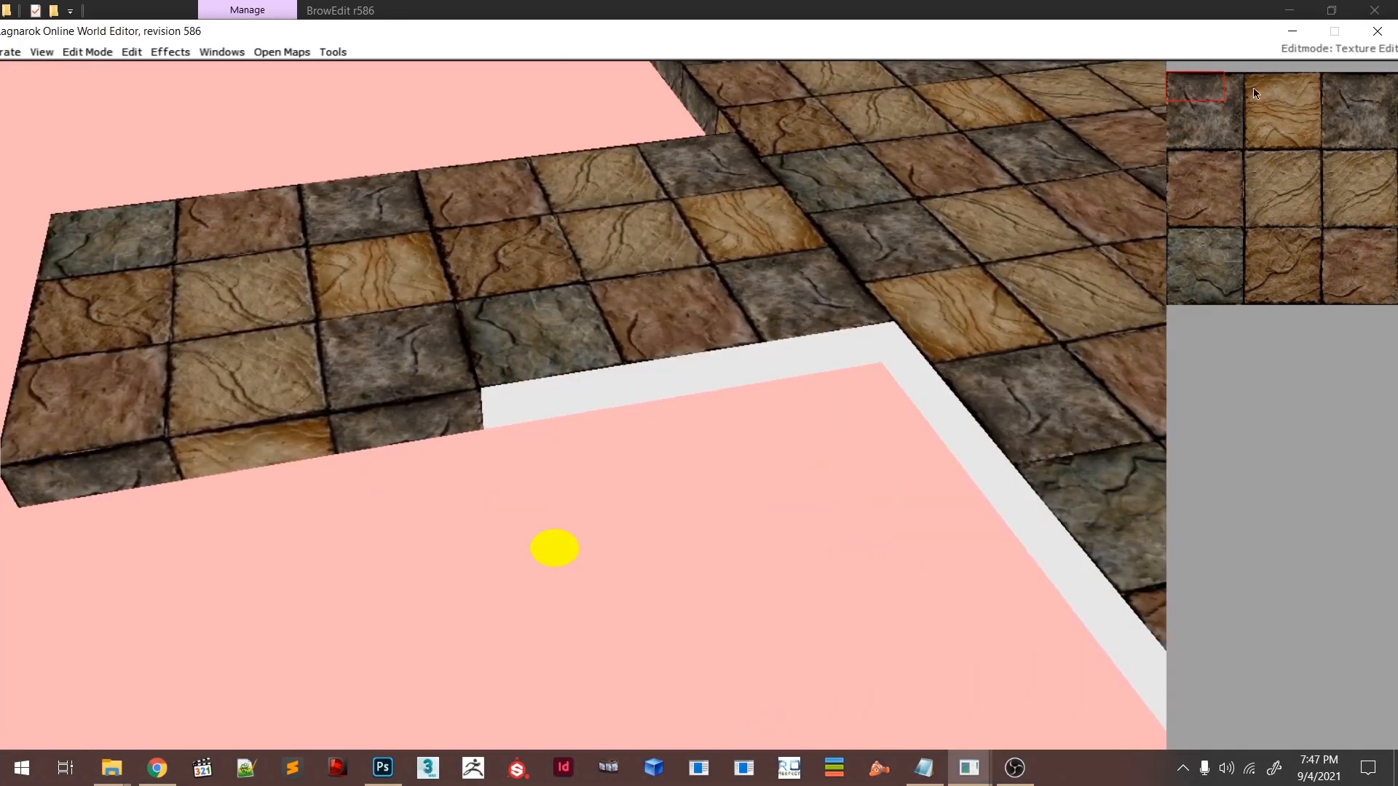
- Continue the arm's back wall toward the platform with consecutive quarters of the texture's top strip
key(w)
key(w)
key(F3)
key(F4)
key(w)
key(w)
- Texture the other arm's back wall outward from the platform with matching quarters of the texture's top strip
ctrl+right_drag(844, 335, 481, 379)
key(w)
key(F1)
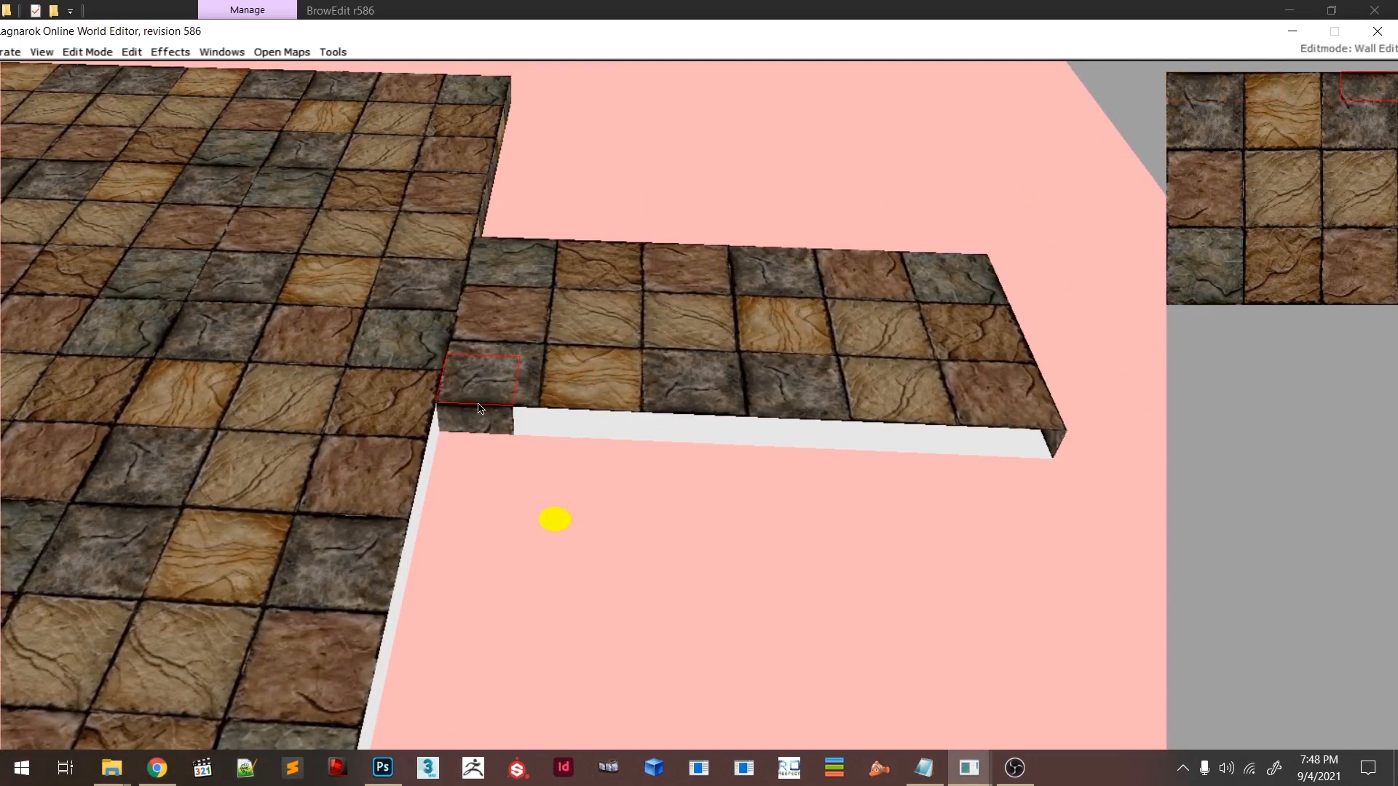
key(w)
key(w)
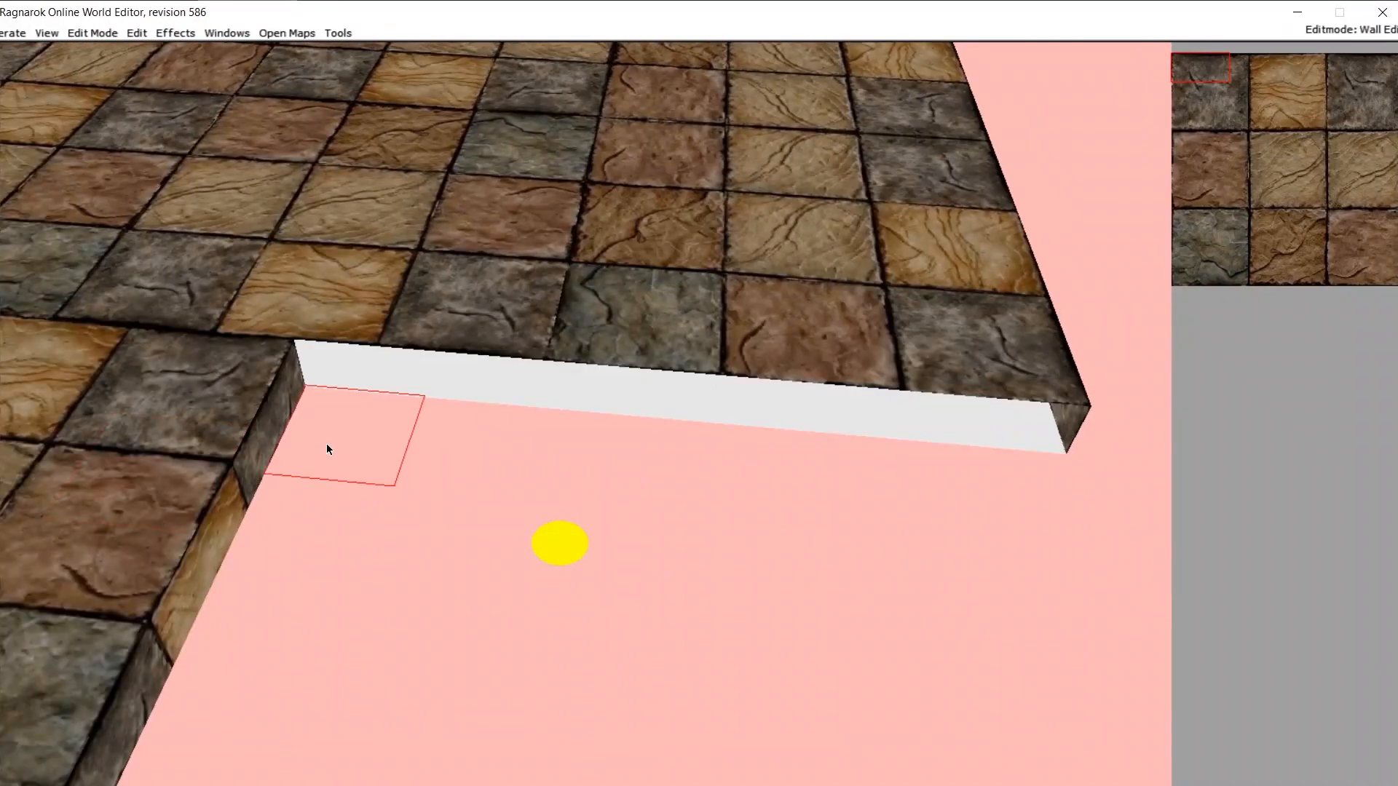
- Texture the first two platform wall segments next to the arm's inner corner with matching quarters of the texture's top strip
key(w)
key(F1)
key(F4)
key(w)
key(F1)
key(F4)
key(w)
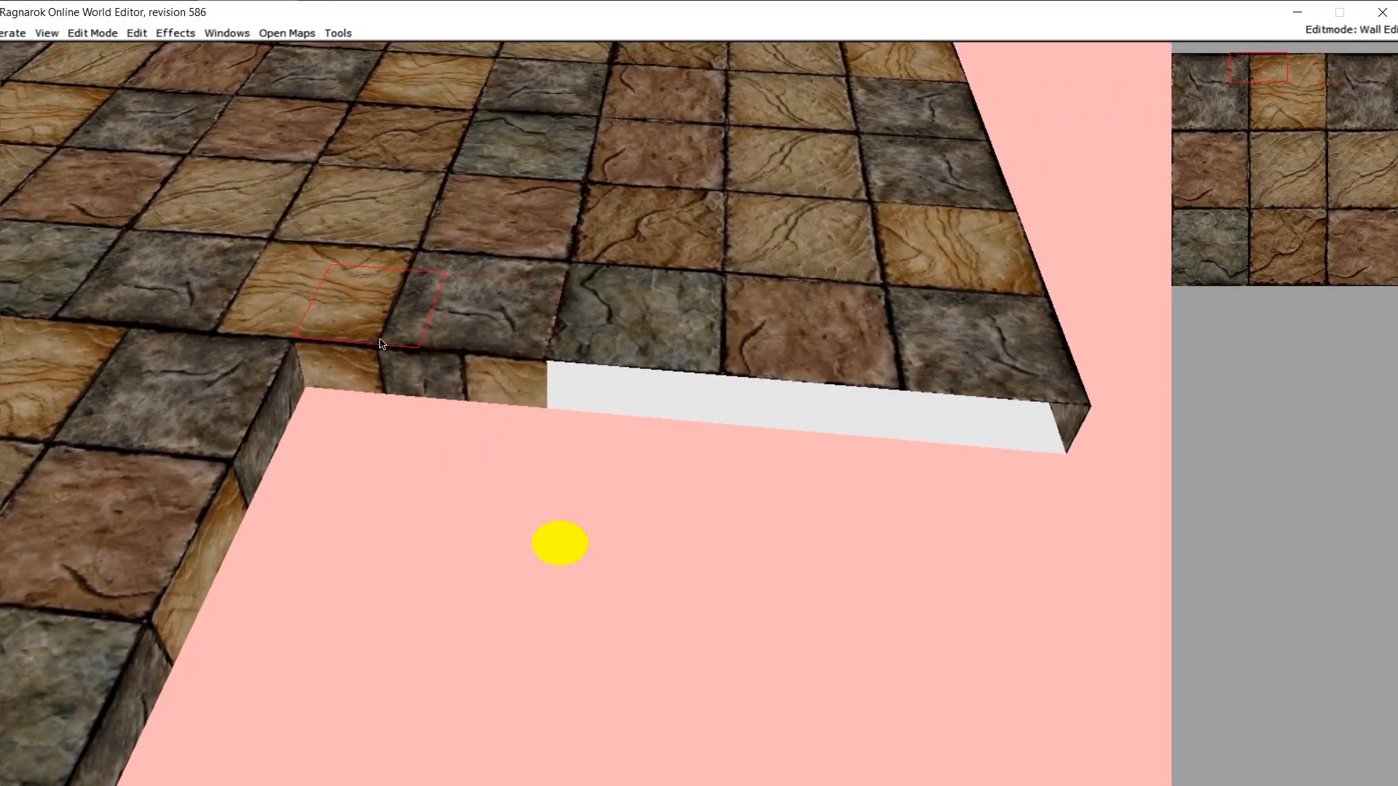
- Texture the remaining segments of this platform wall up to the outer corner
key(w)
key(F1)
key(F4)
key(w)
key(F1)
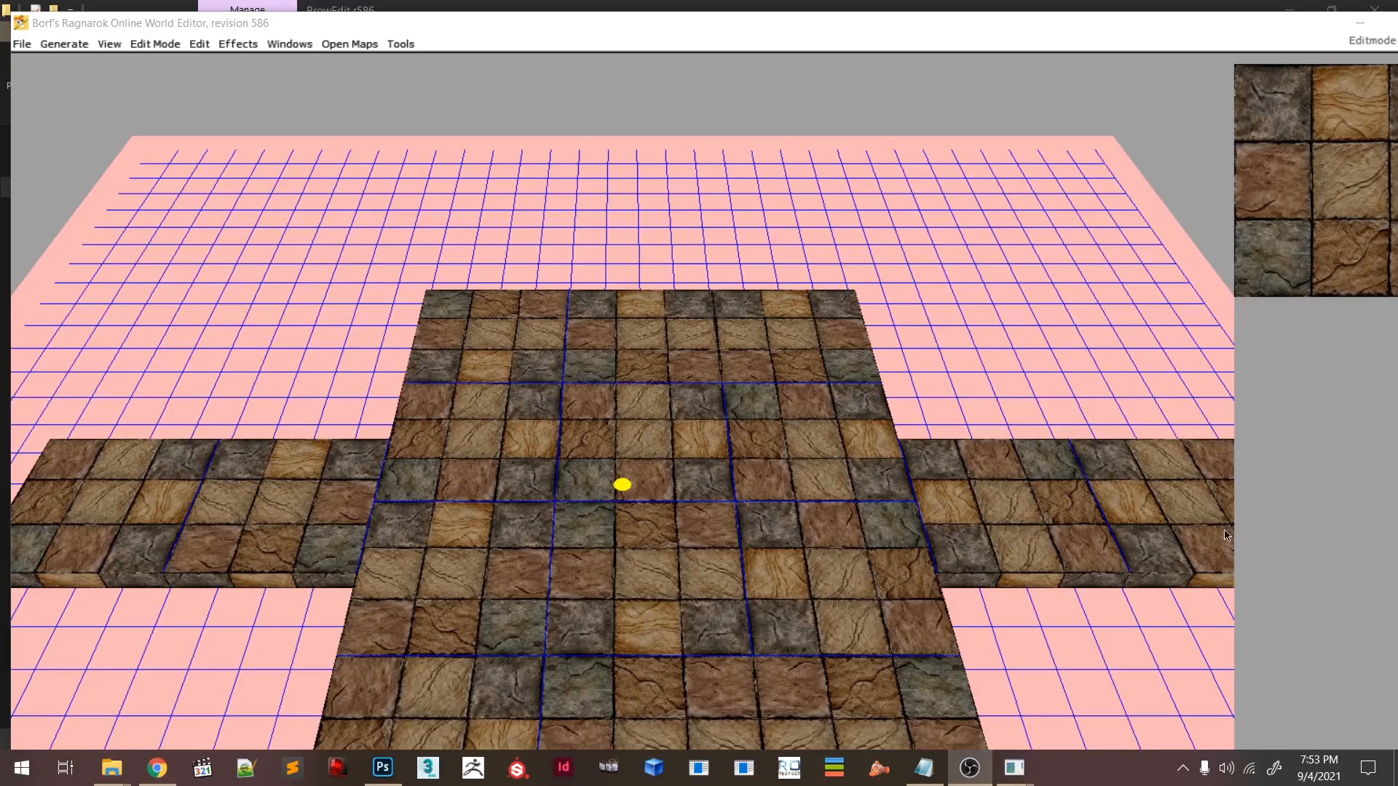
- Open the texture selection and load the plain black texture from the RO set
right_drag(665, 519, 620, 447)
scroll(562, 455, down, 3)
scroll(609, 502, up, 3)
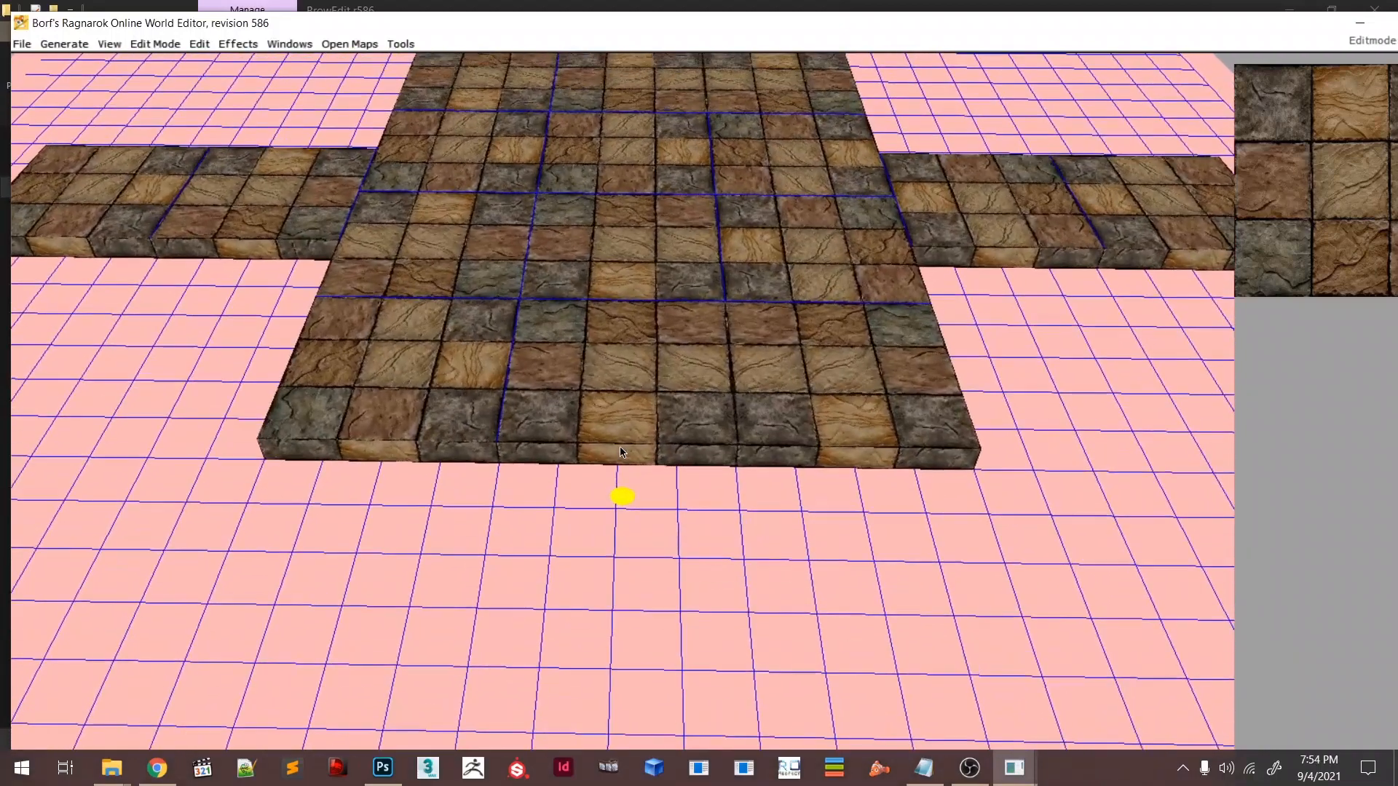
key(t)
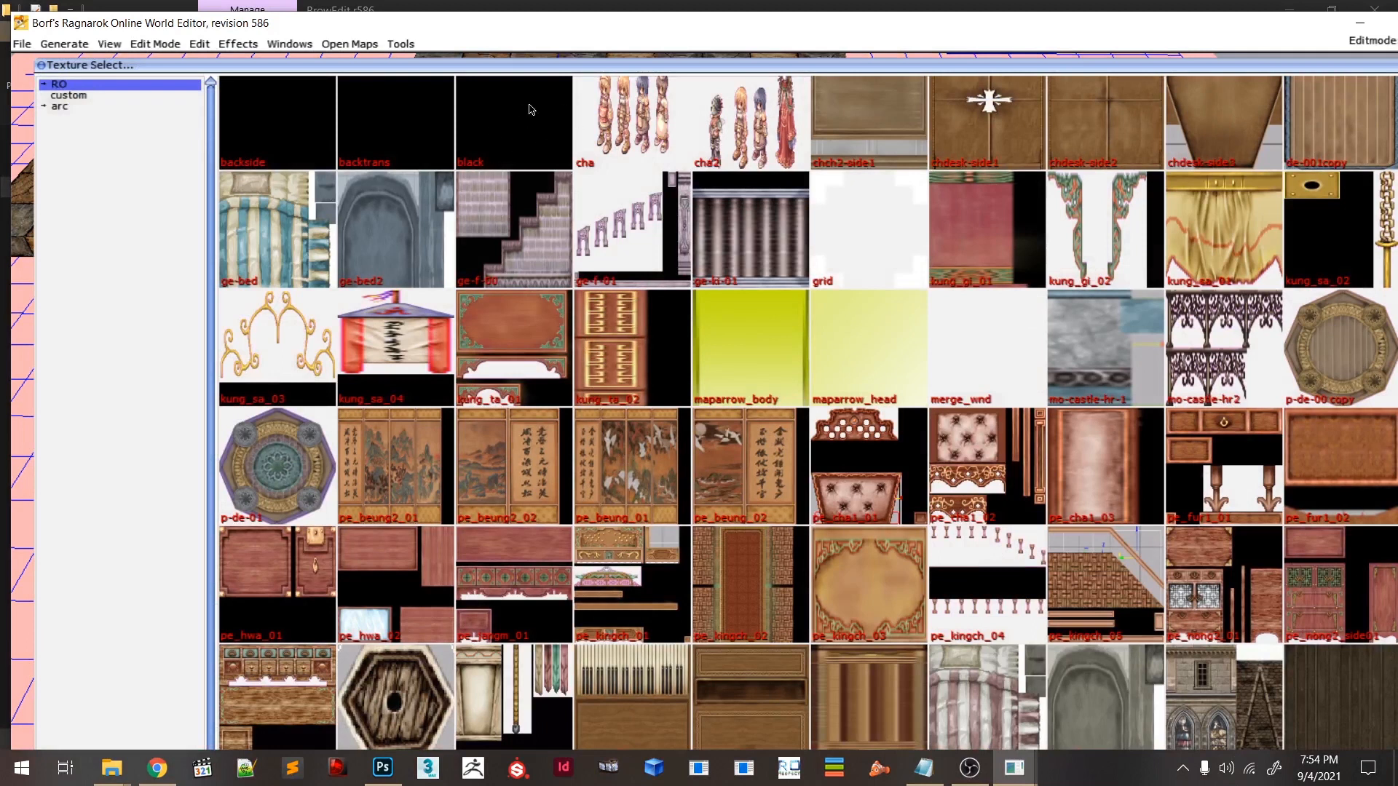
click(506, 193)
scroll(745, 457, up, 2)
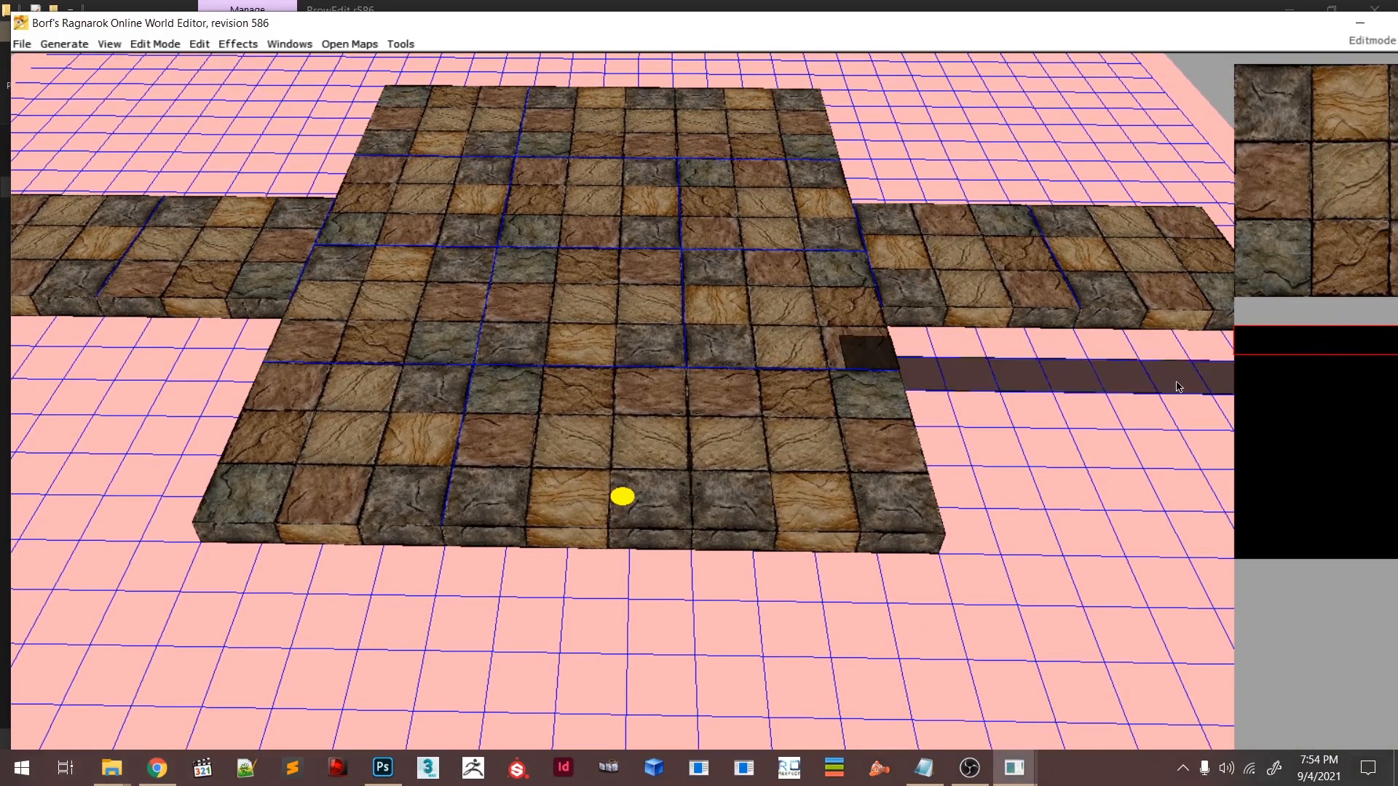
- Paint a one-tile-wide black ground strip along the whole front edge of the platform
click(675, 581)
mouse_move(1049, 586)
right_down()
mouse_move(986, 571)
mouse_move(957, 539)
right_up()
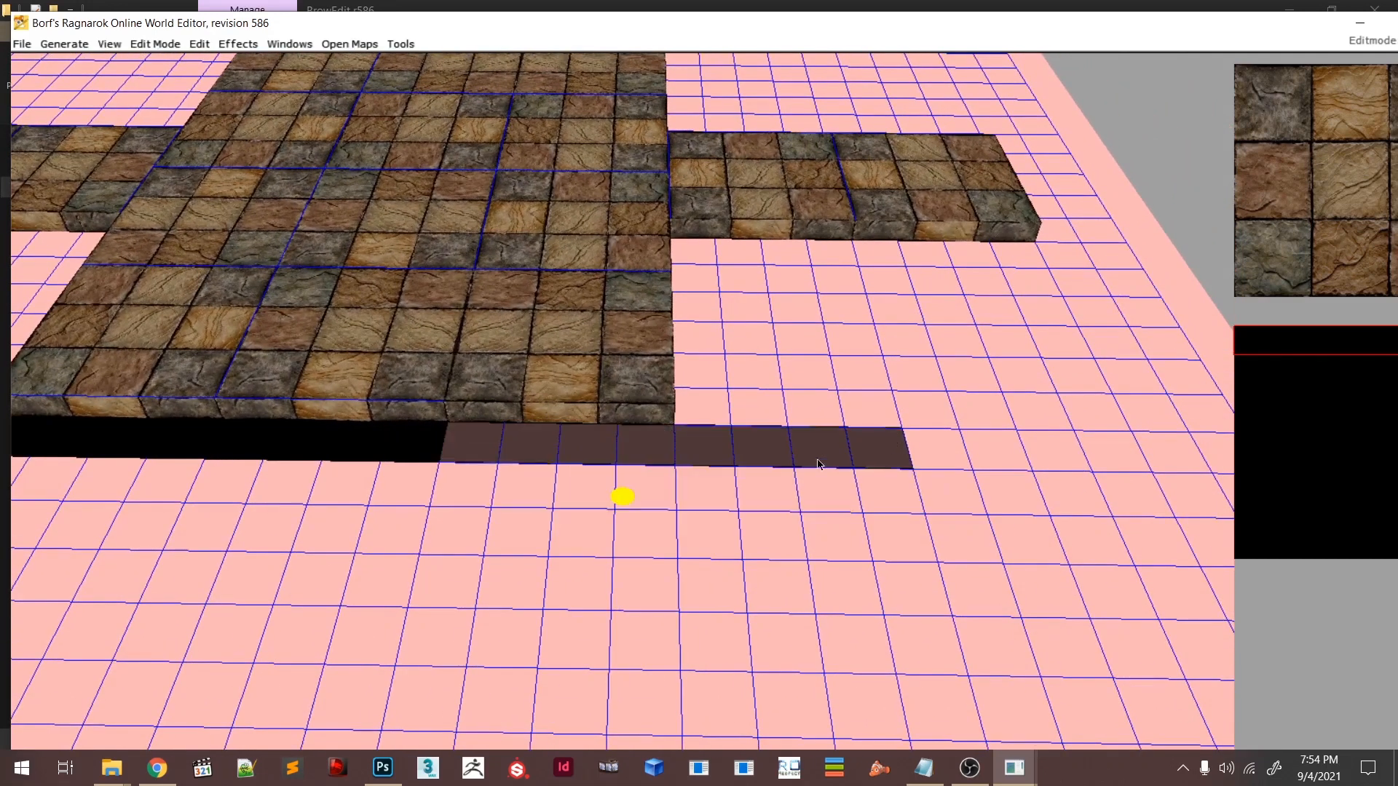
click(661, 446)
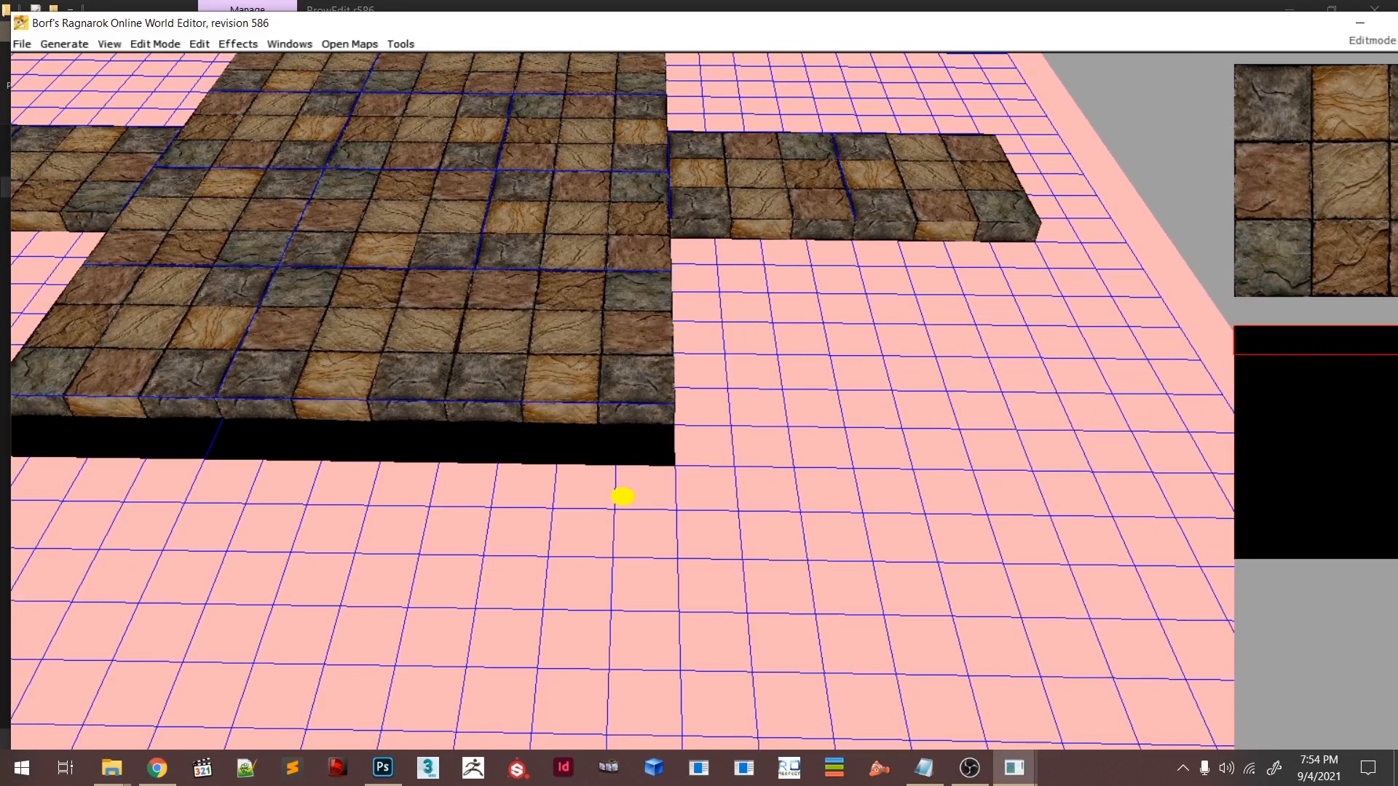
- Paint black ground strips beside the platform's side wall up to the arm and along the arm's front wall, rotating the brush between them
click(700, 284)
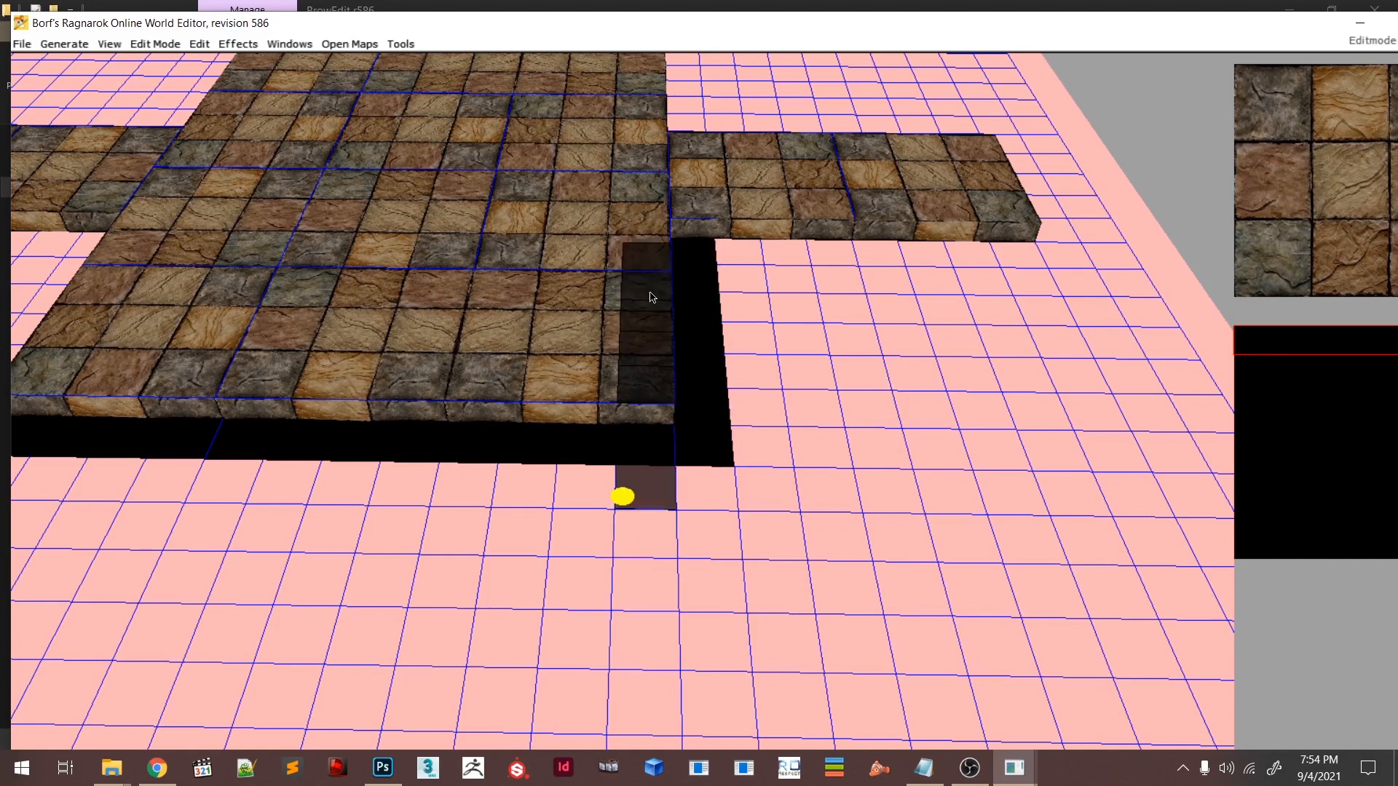
right_drag(740, 337, 679, 430)
key(space)
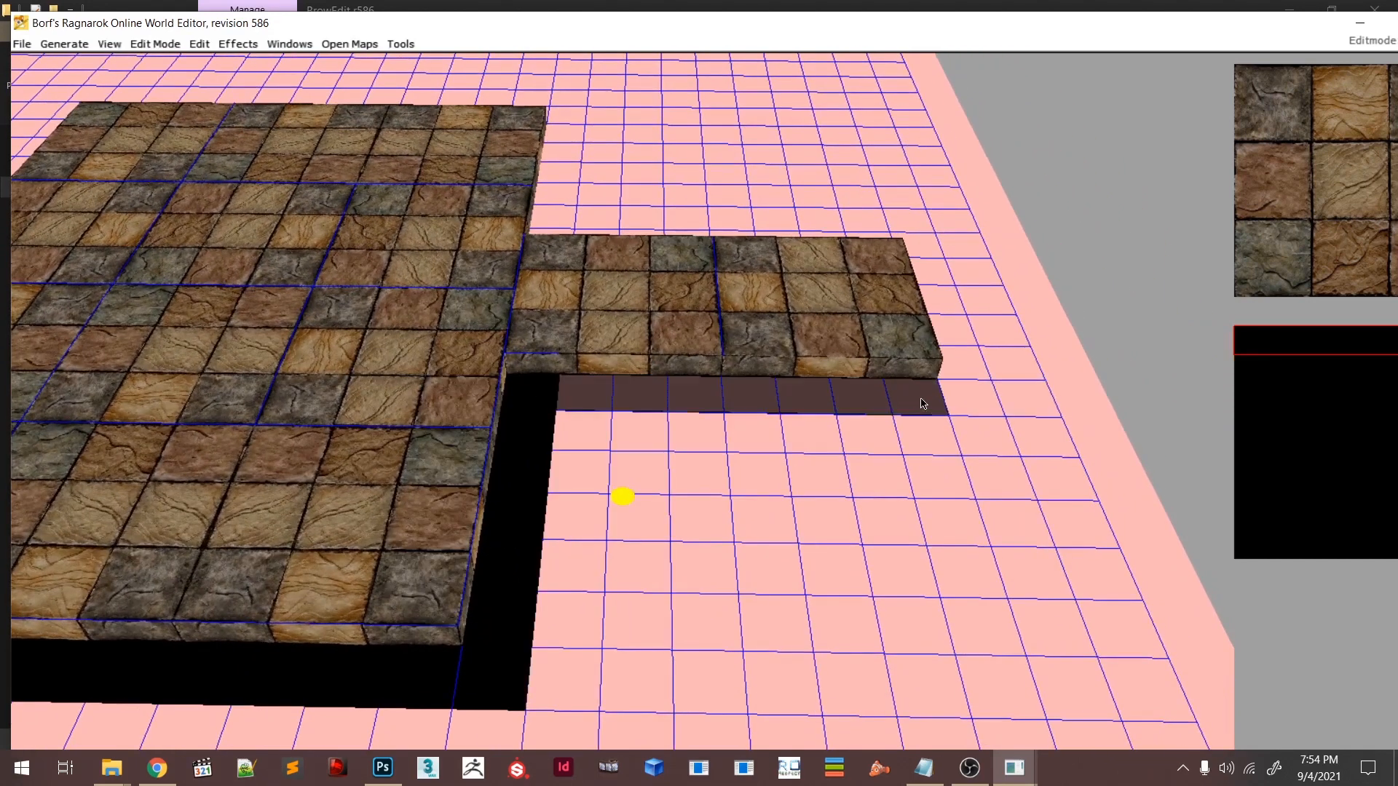
click(921, 403)
- Rotate the brush and paint a black ground strip along the arm's end wall
right_drag(907, 462, 864, 468)
key(space)
mouse_move(752, 404)
right_down()
mouse_move(713, 436)
mouse_move(758, 430)
right_up()
click(761, 428)
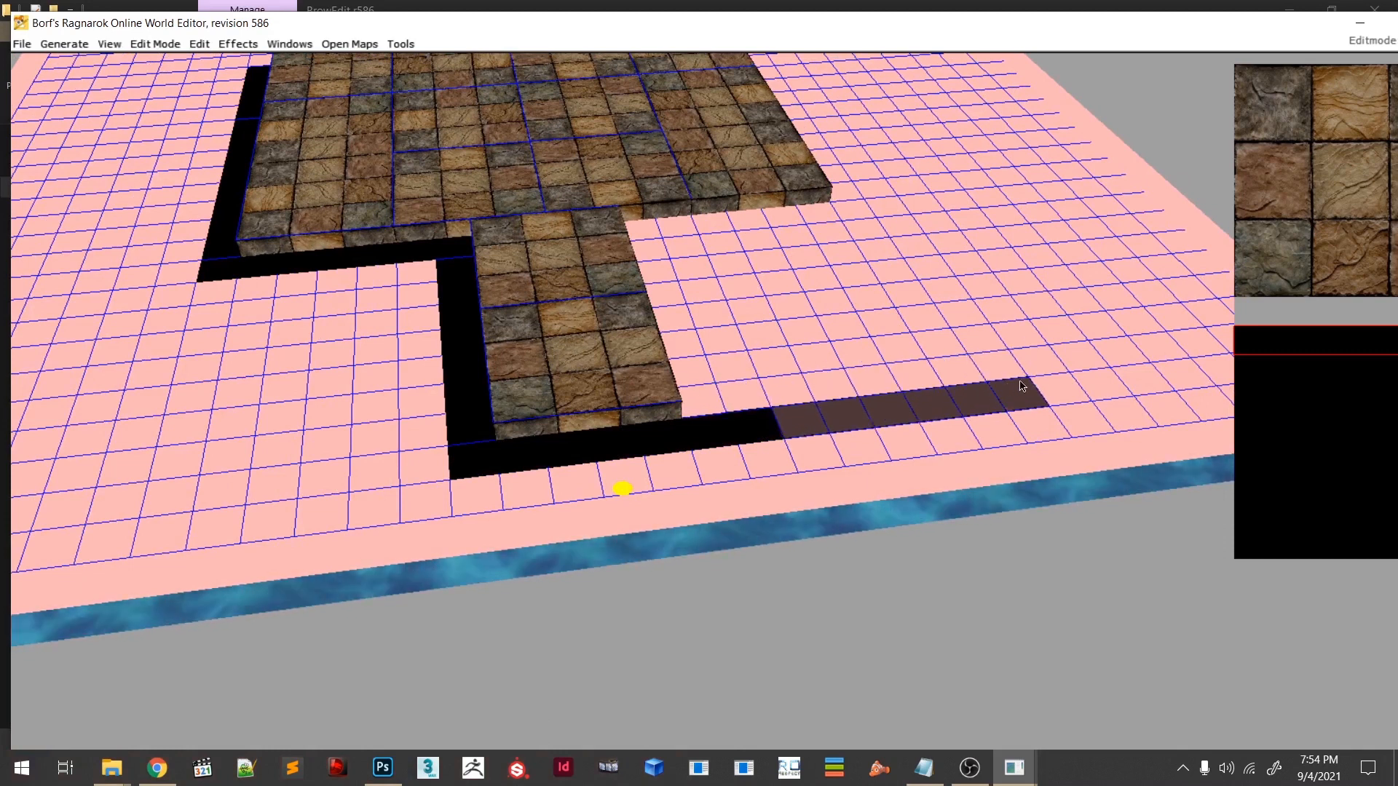
- Rotate the brush and paint a black ground strip along the arm's back wall
mouse_move(1070, 304)
right_down()
mouse_move(1024, 334)
mouse_move(904, 328)
mouse_move(693, 474)
right_up()
key(space)
click(366, 453)
- Rotate the brush and paint a black ground strip beside the platform's side wall from the arm to the back corner
key(space)
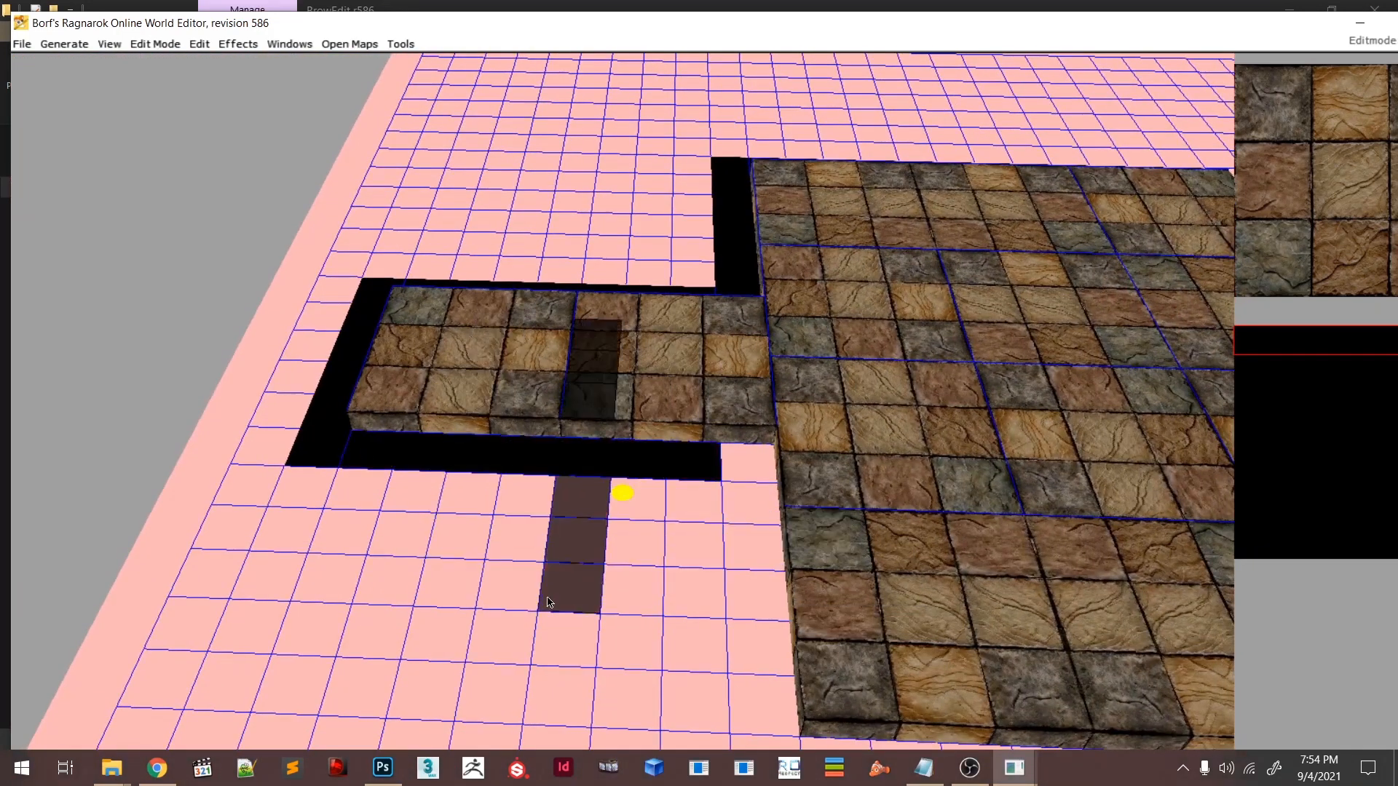
right_drag(547, 602, 499, 490)
click(584, 325)
- Paint black ground strips along the platform's back edge and beside its other side wall up to the second arm
key(space)
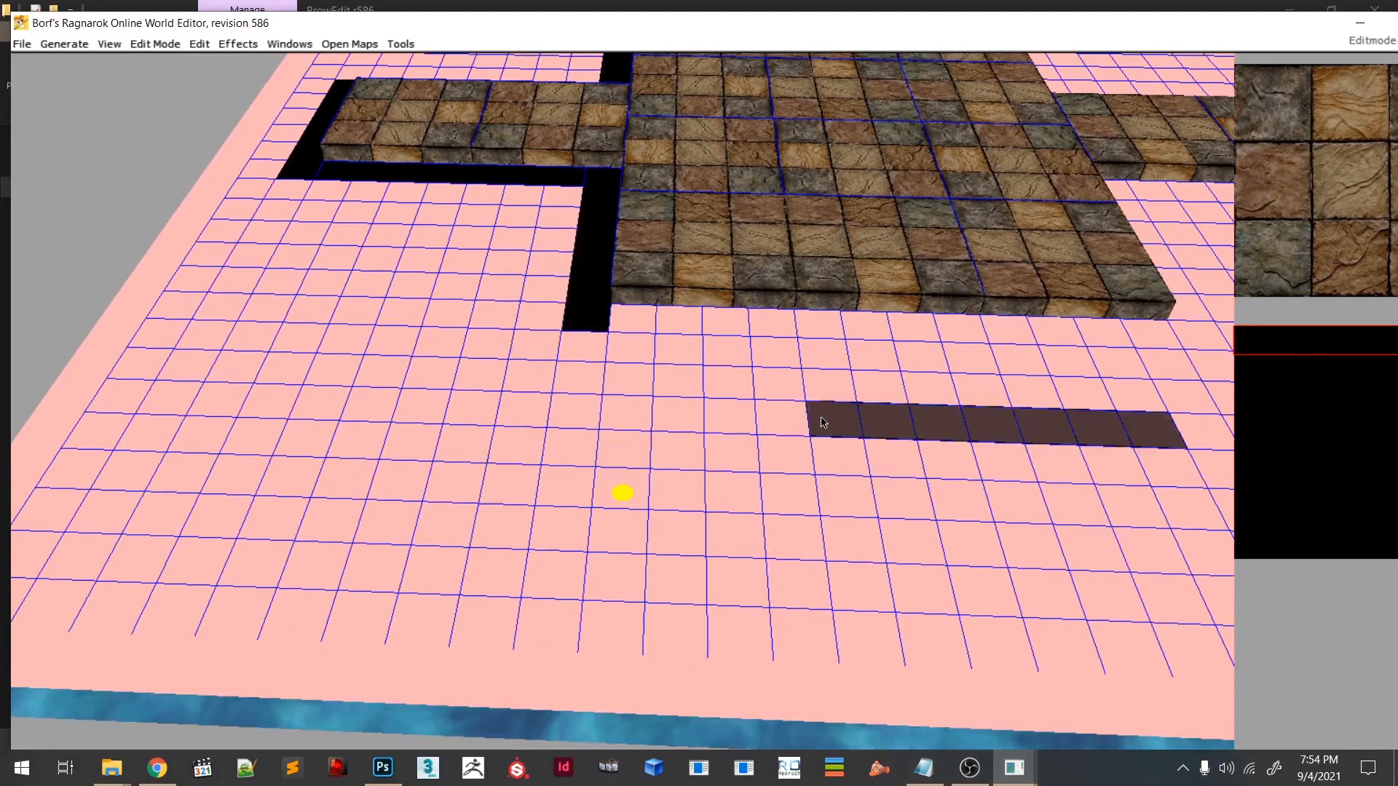
mouse_move(864, 461)
right_down()
mouse_move(288, 507)
mouse_move(316, 471)
right_up()
click(311, 459)
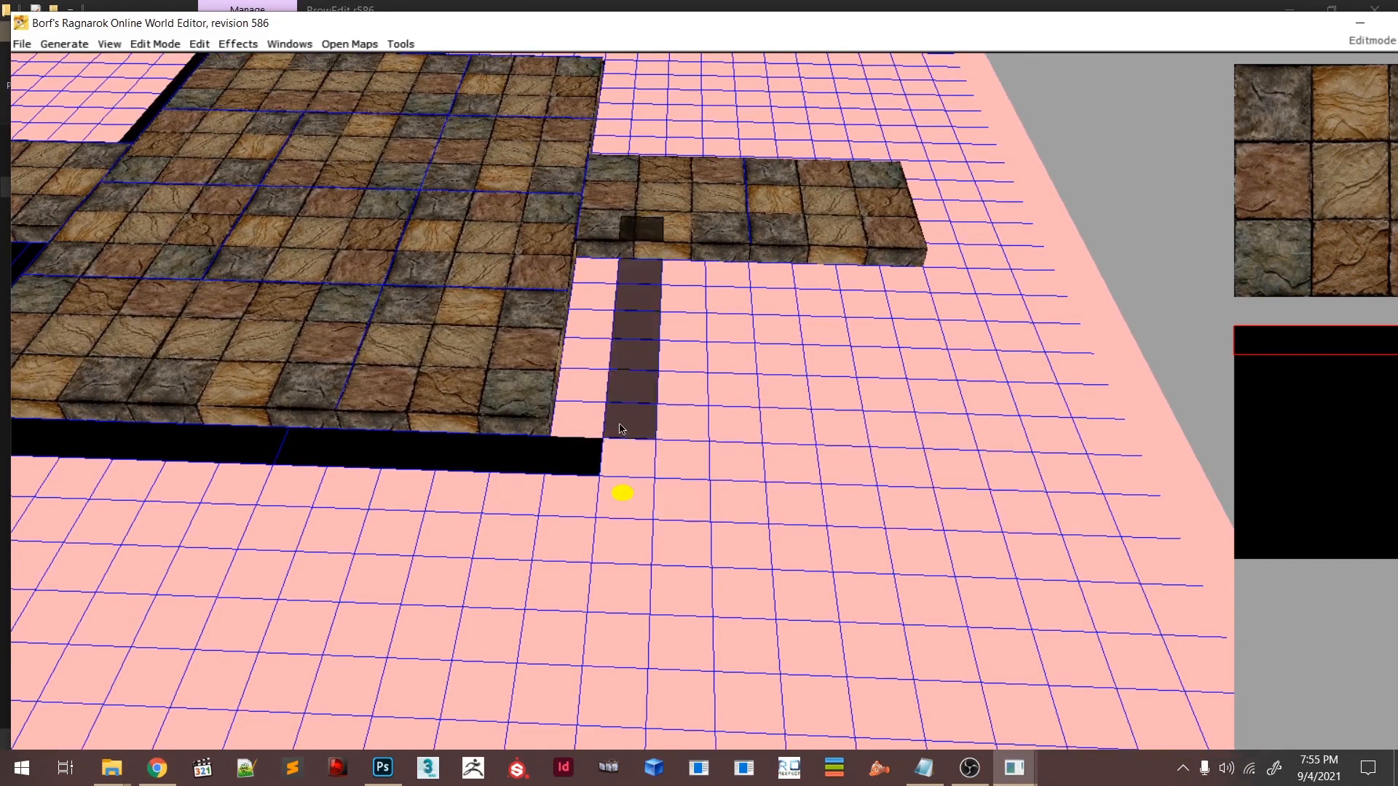
click(575, 466)
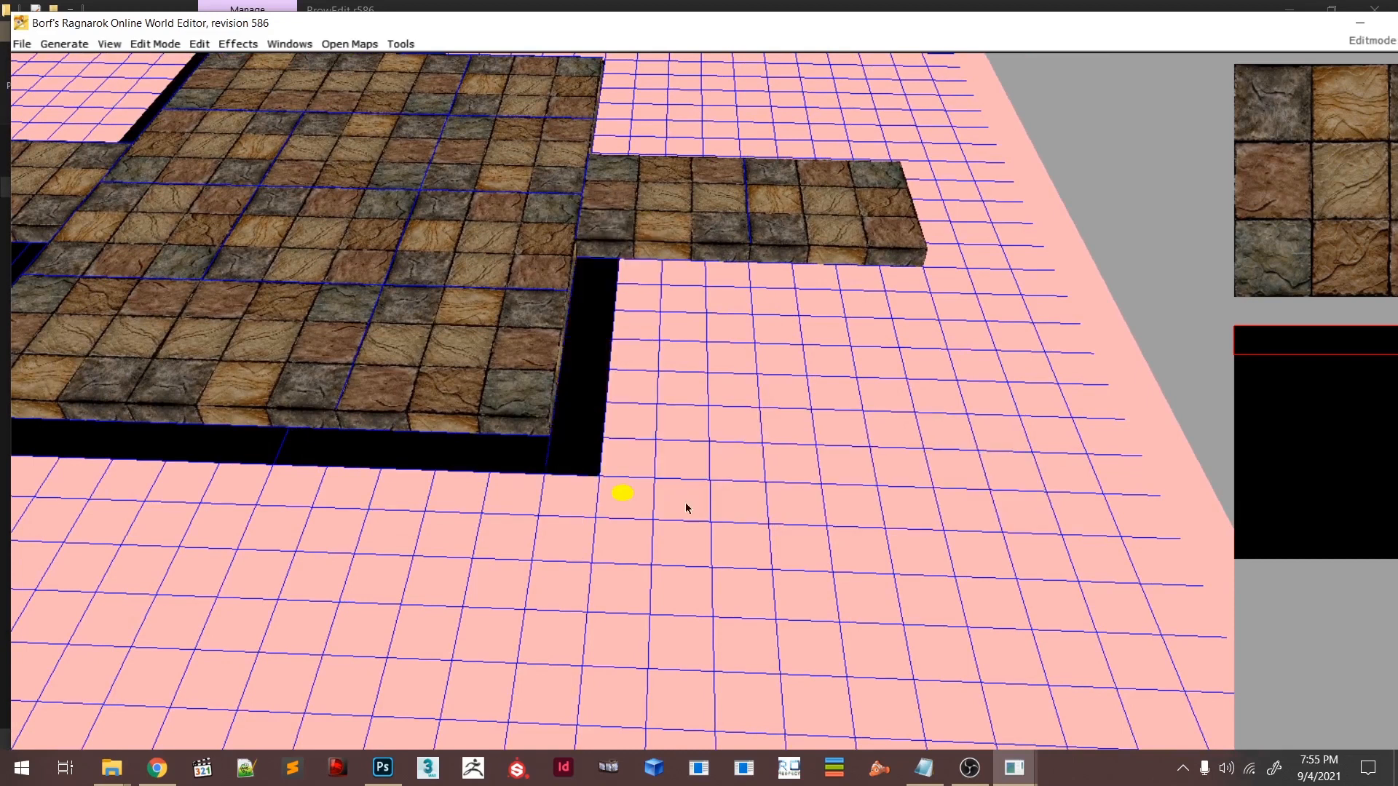
- Paint black ground strips along the second arm's back wall and end wall
click(662, 281)
mouse_move(1038, 288)
right_down()
mouse_move(806, 395)
mouse_move(712, 470)
mouse_move(457, 415)
mouse_move(400, 381)
mouse_move(368, 445)
right_up()
click(692, 418)
- Paint black ground strips along the second arm's front wall and the adjoining platform side wall to close the border
key(space)
click(707, 432)
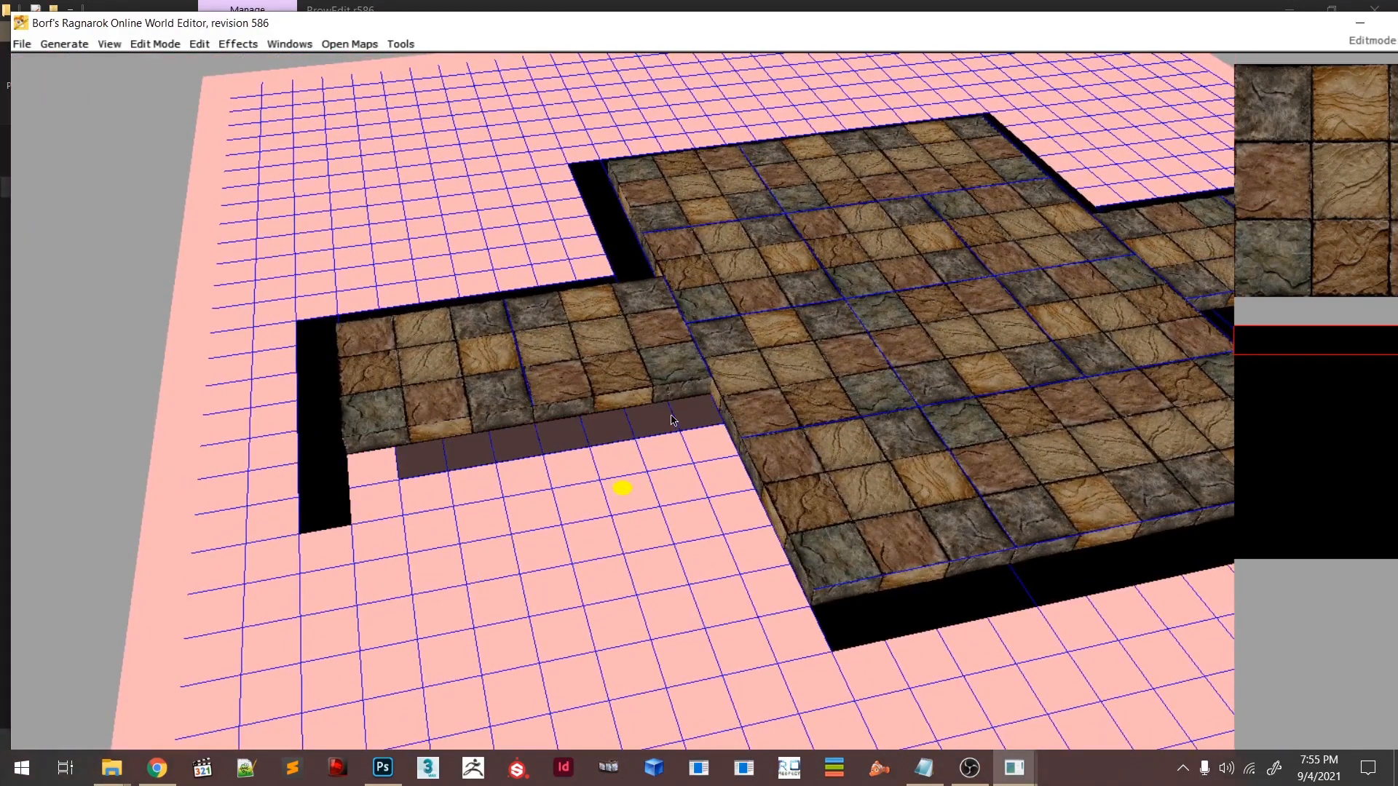
key(space)
click(701, 409)
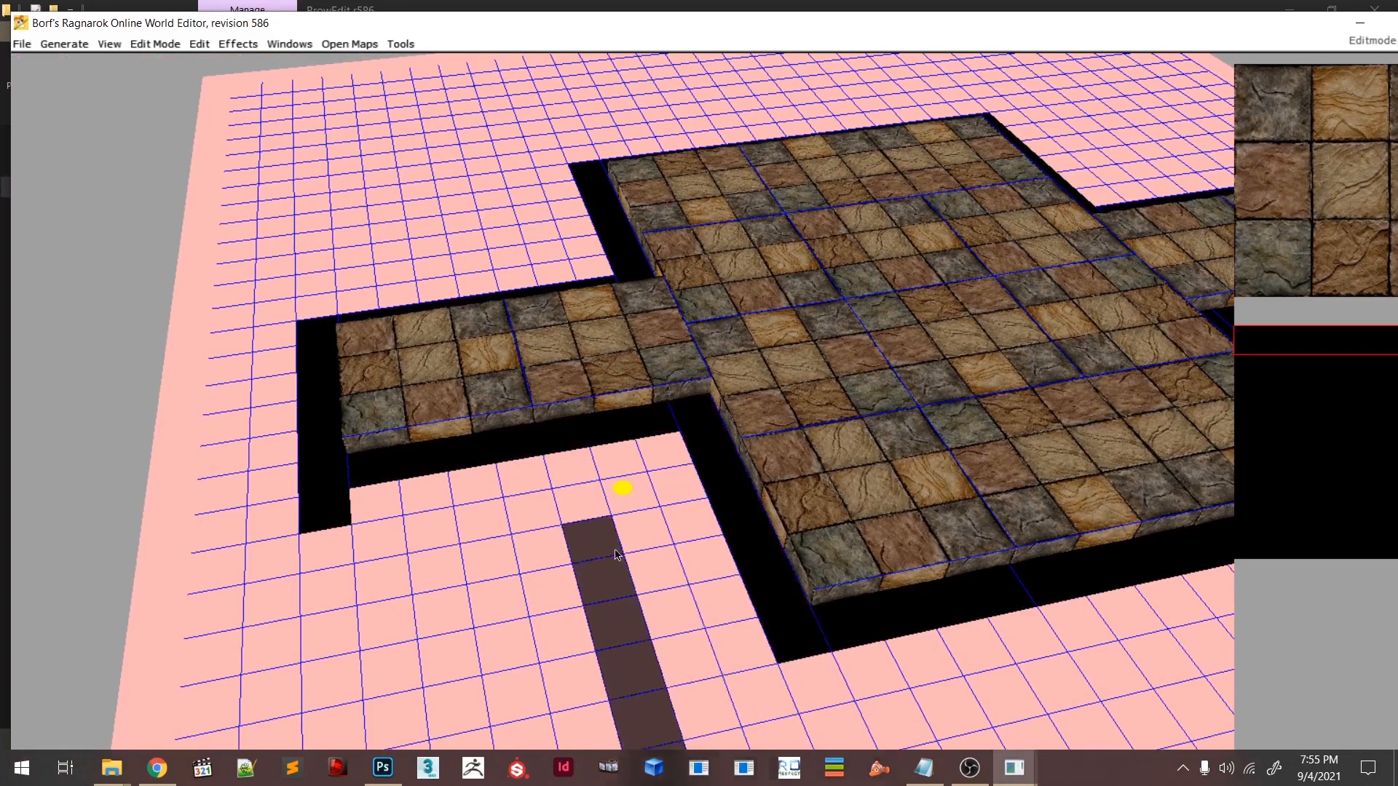
- Examine the complete black border around the platform from several viewpoints, with the grid hidden
right_drag(350, 546, 504, 406)
scroll(685, 415, down, 5)
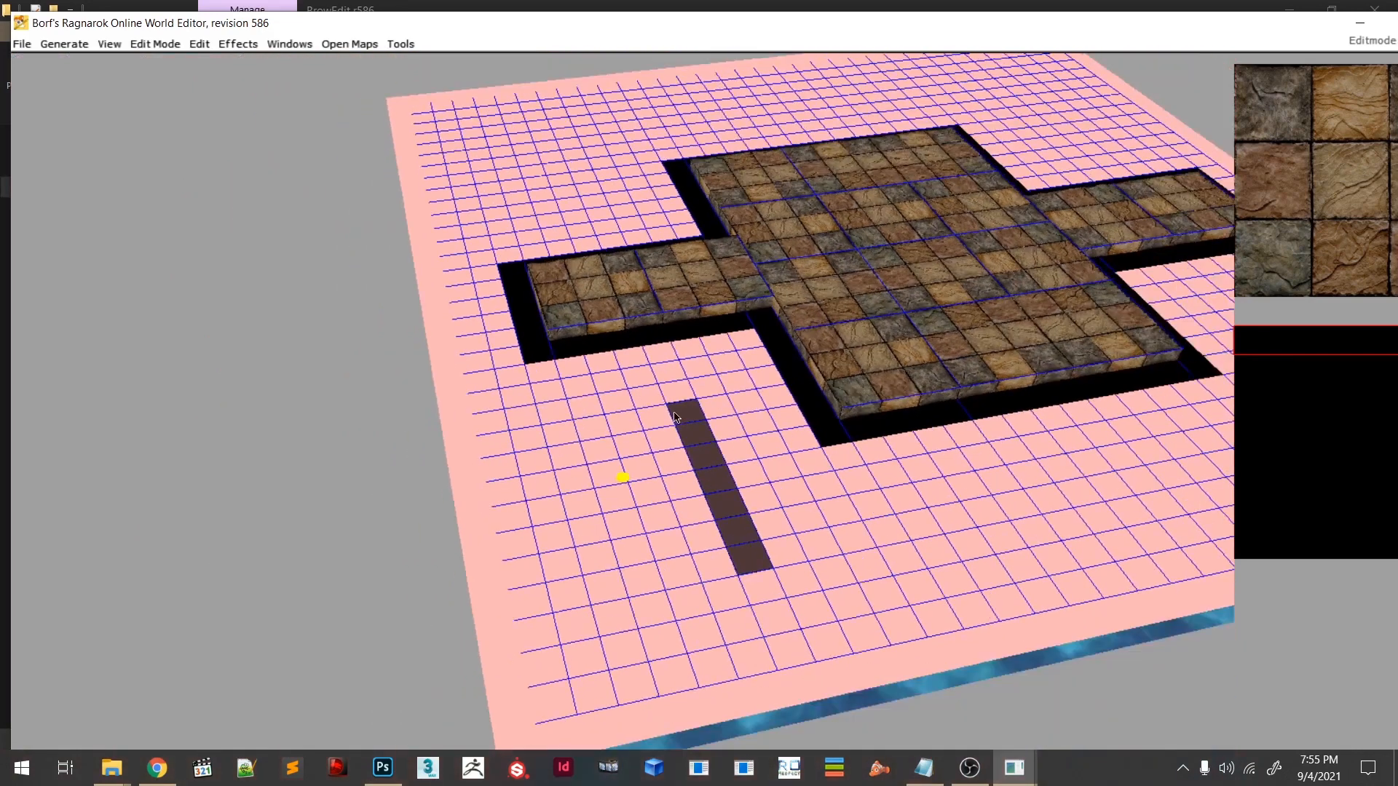
mouse_move(689, 415)
ctrl+right_down()
mouse_move(705, 479)
mouse_move(634, 463)
mouse_move(596, 493)
ctrl+right_up()
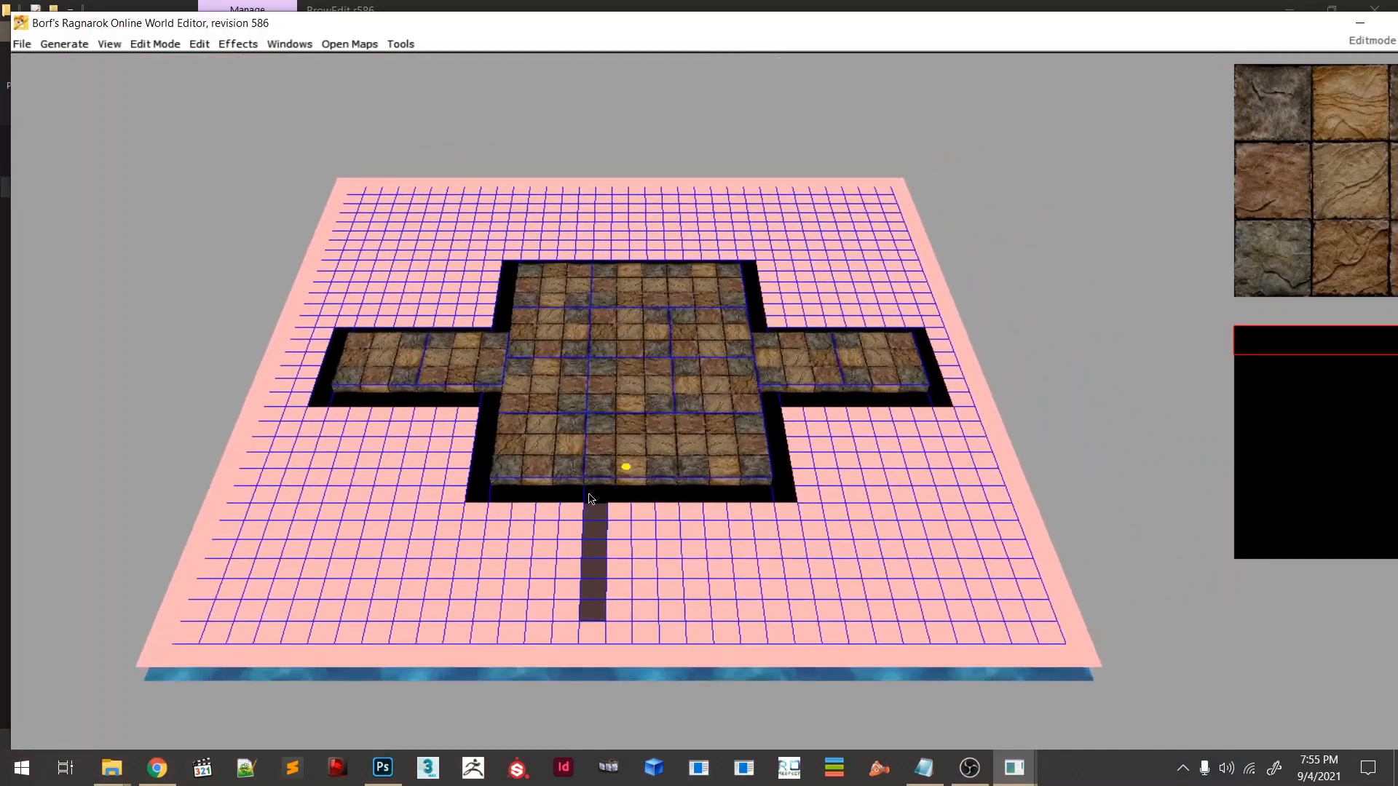
scroll(684, 444, up, 5)
right_drag(744, 487, 752, 472)
scroll(753, 472, down, 5)
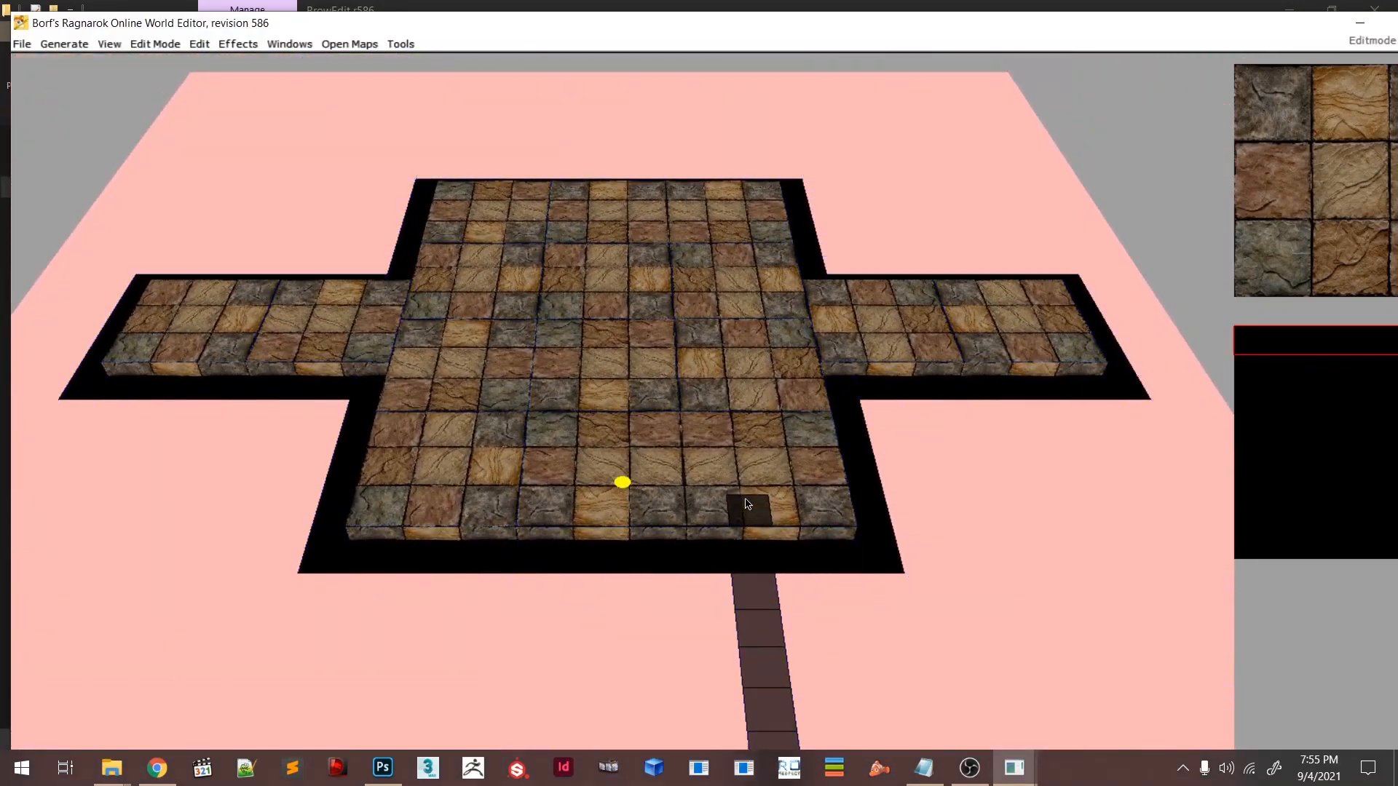
- Save the map with the completed stone platform and black ground border
mouse_move(747, 504)
right_down()
mouse_move(743, 371)
mouse_move(735, 553)
mouse_move(834, 486)
mouse_move(752, 485)
right_up()
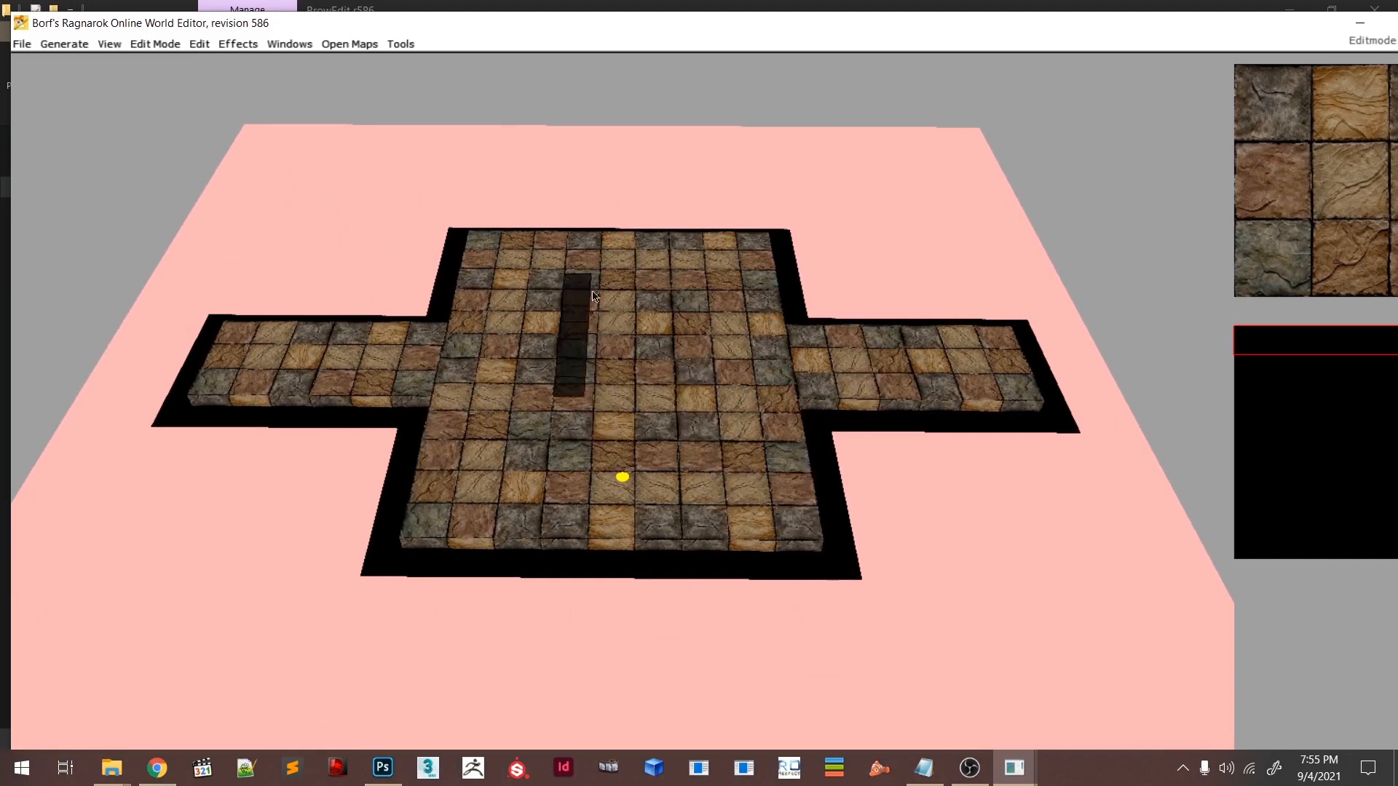
click(22, 43)
click(50, 142)
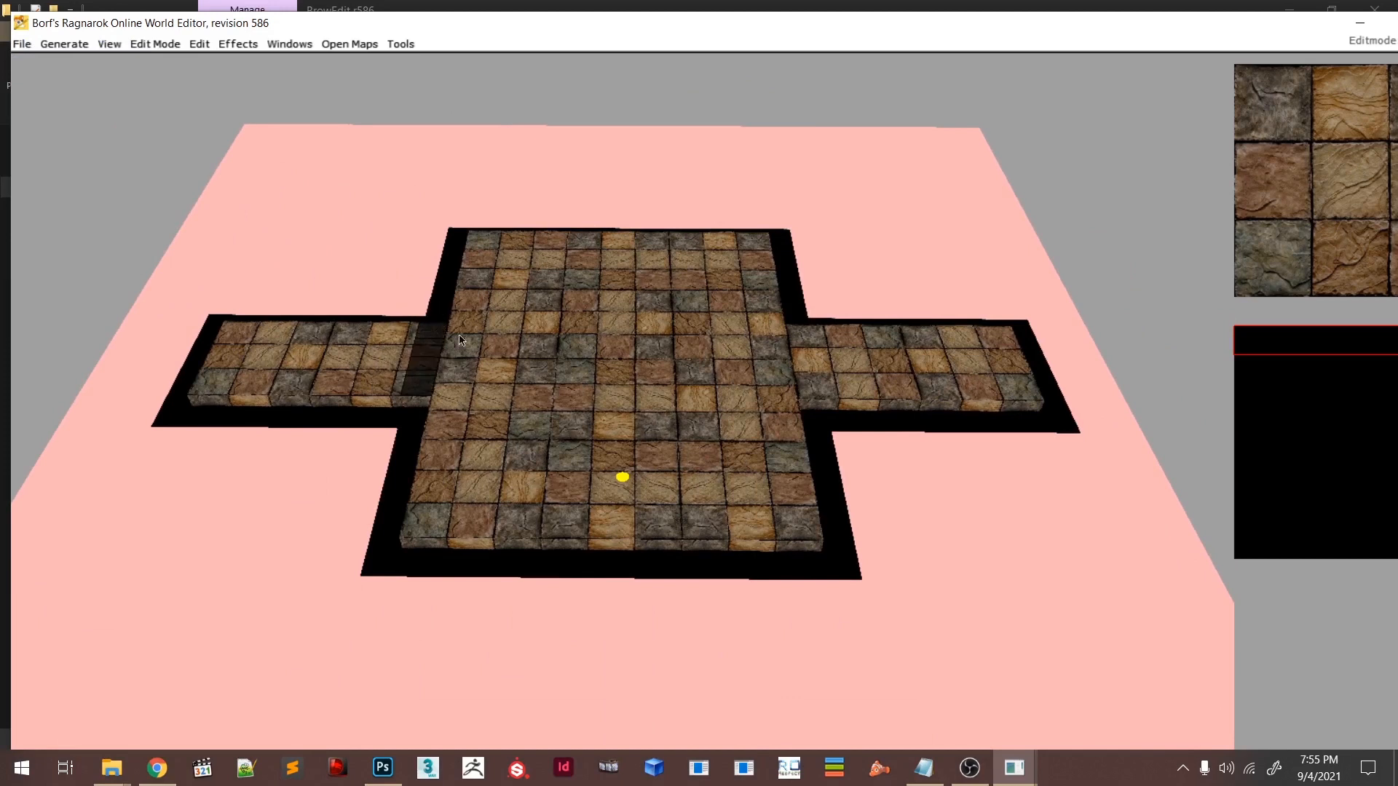
- Switch to GAT editing and bring the whole platform with its cell overlay into view
right_drag(281, 546, 326, 406)
scroll(326, 406, up, 10)
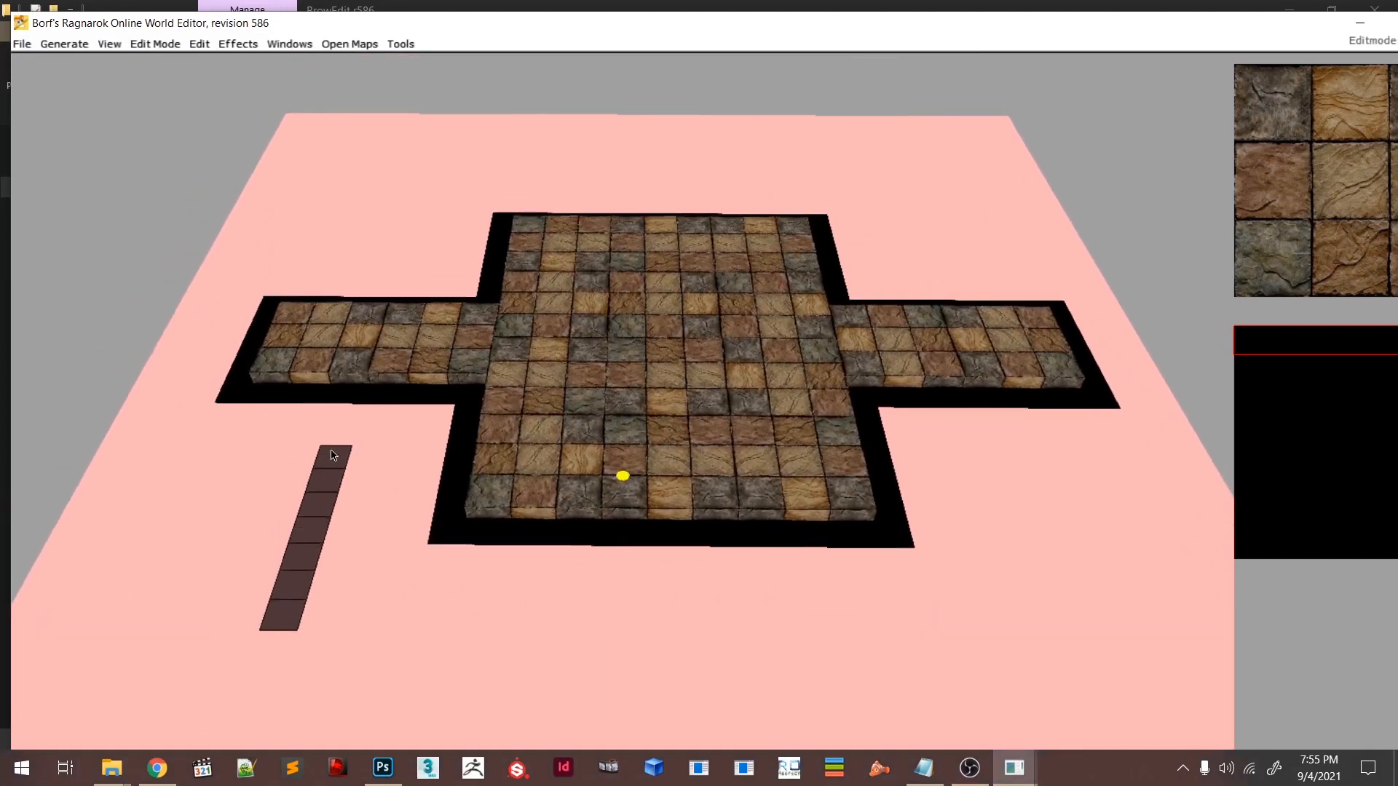
scroll(680, 484, down, 1)
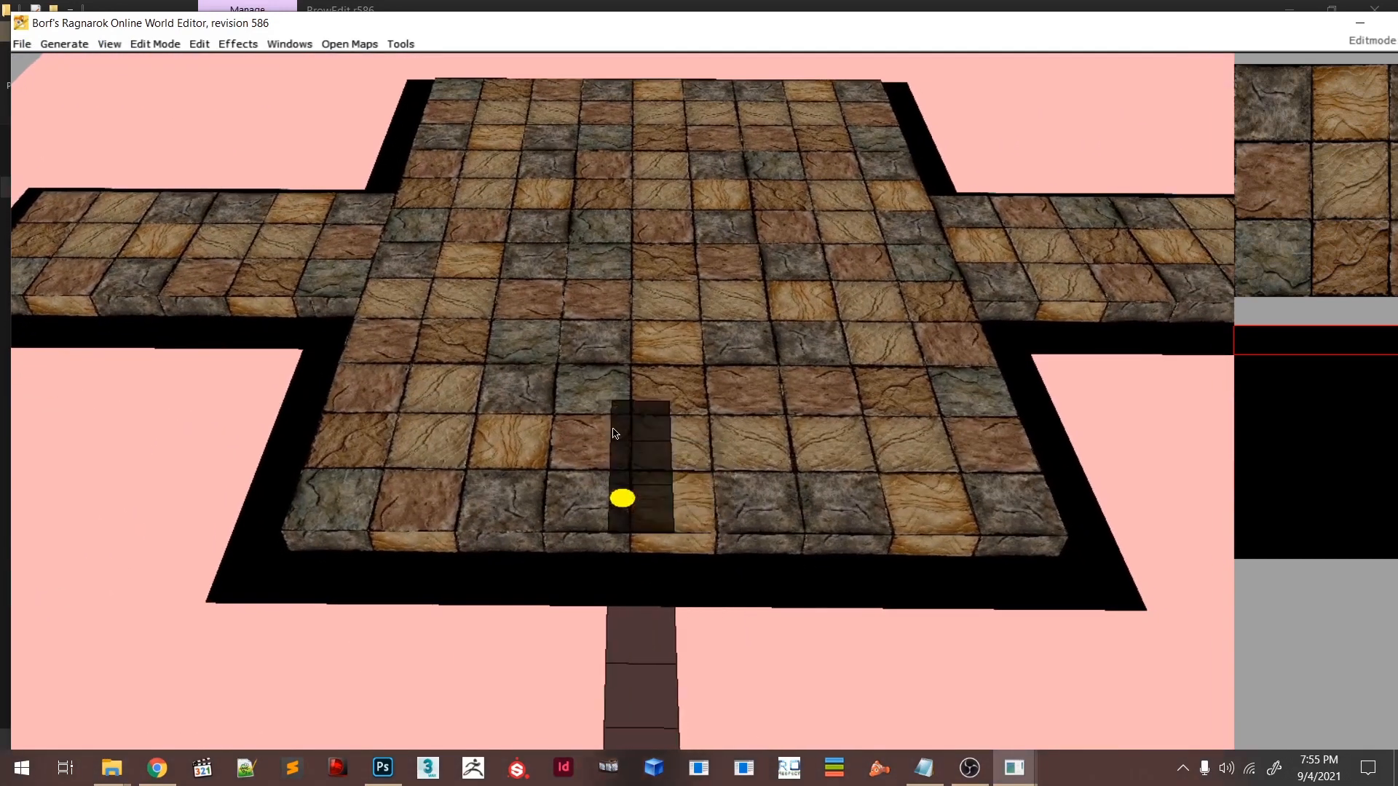
key(F4)
key(F5)
right_drag(619, 464, 656, 452)
scroll(661, 426, down, 3)
scroll(620, 526, down, 1)
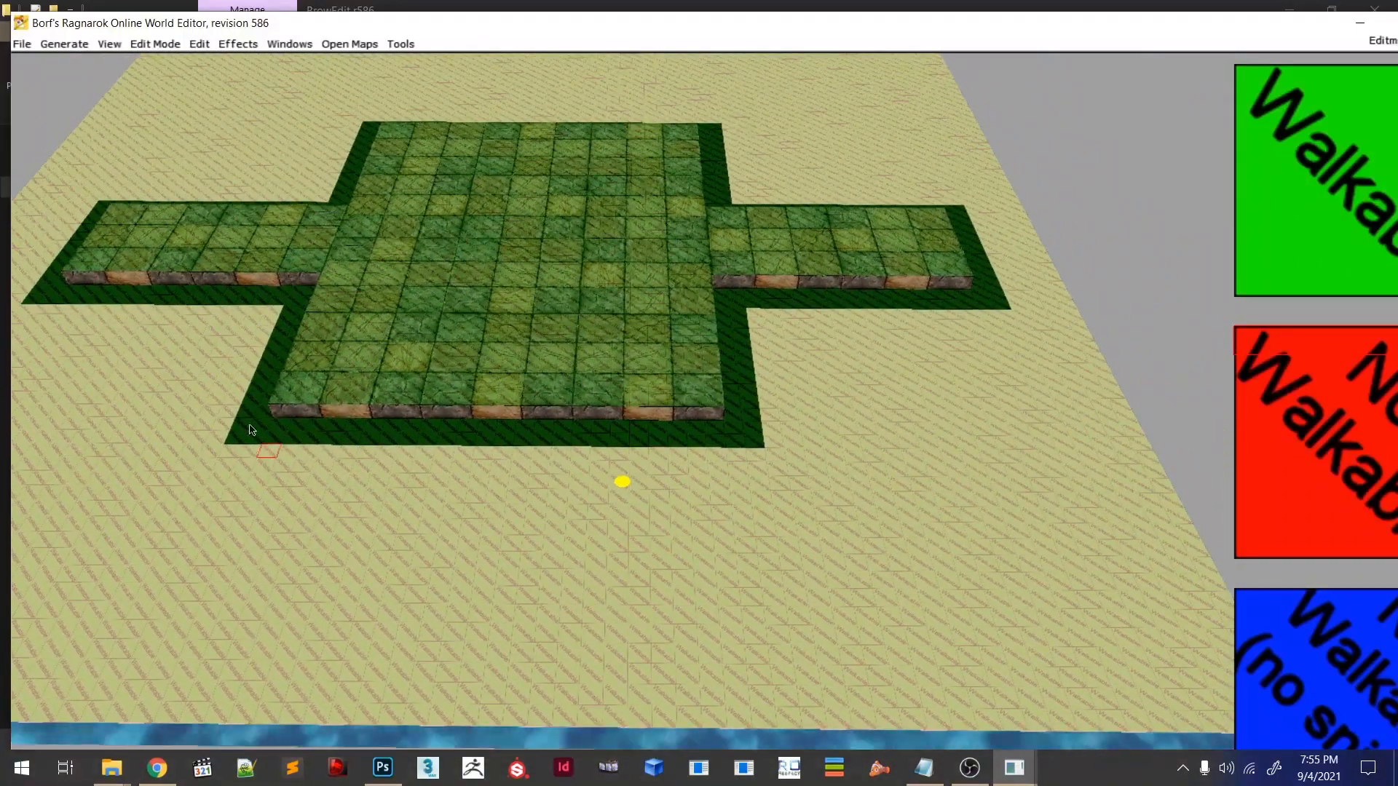
right_drag(266, 404, 302, 464)
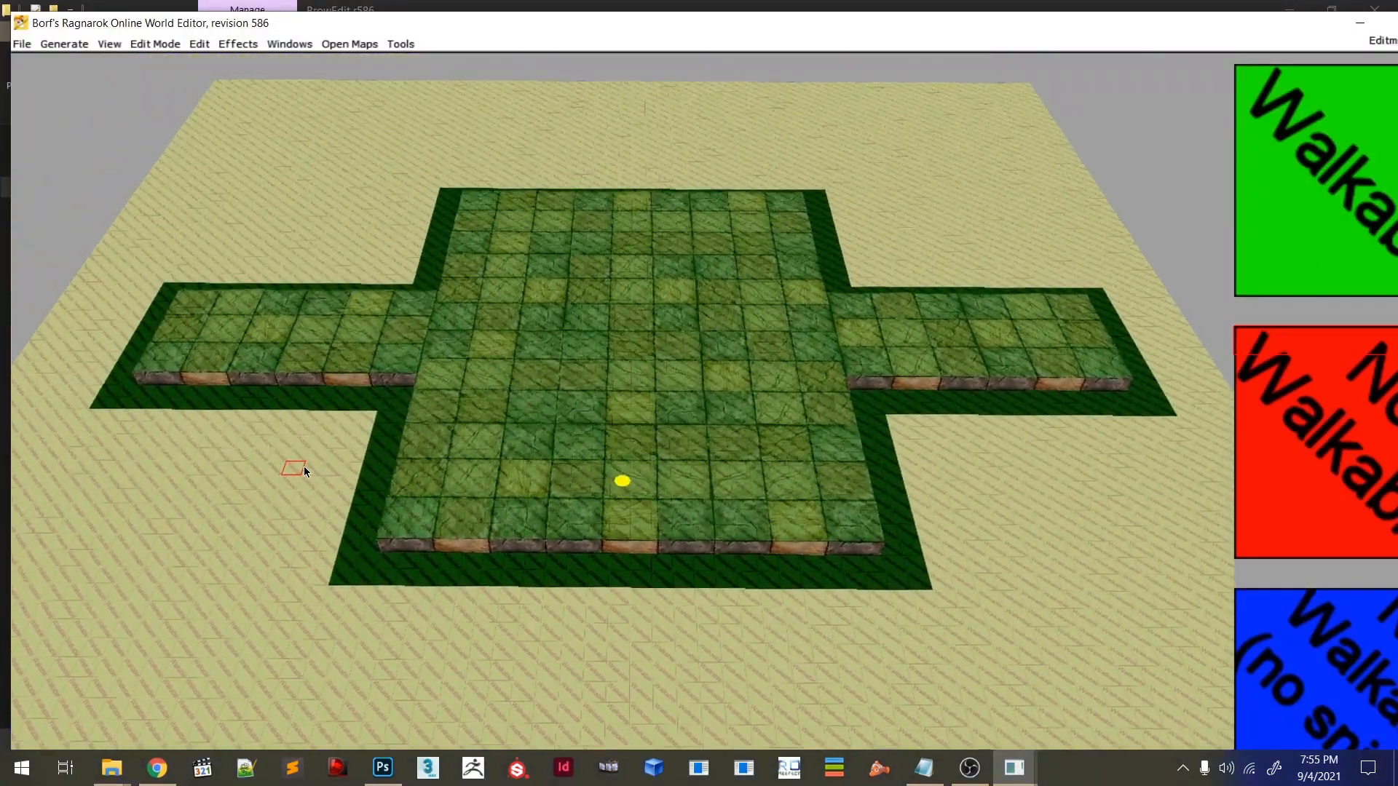
scroll(303, 464, up, 2)
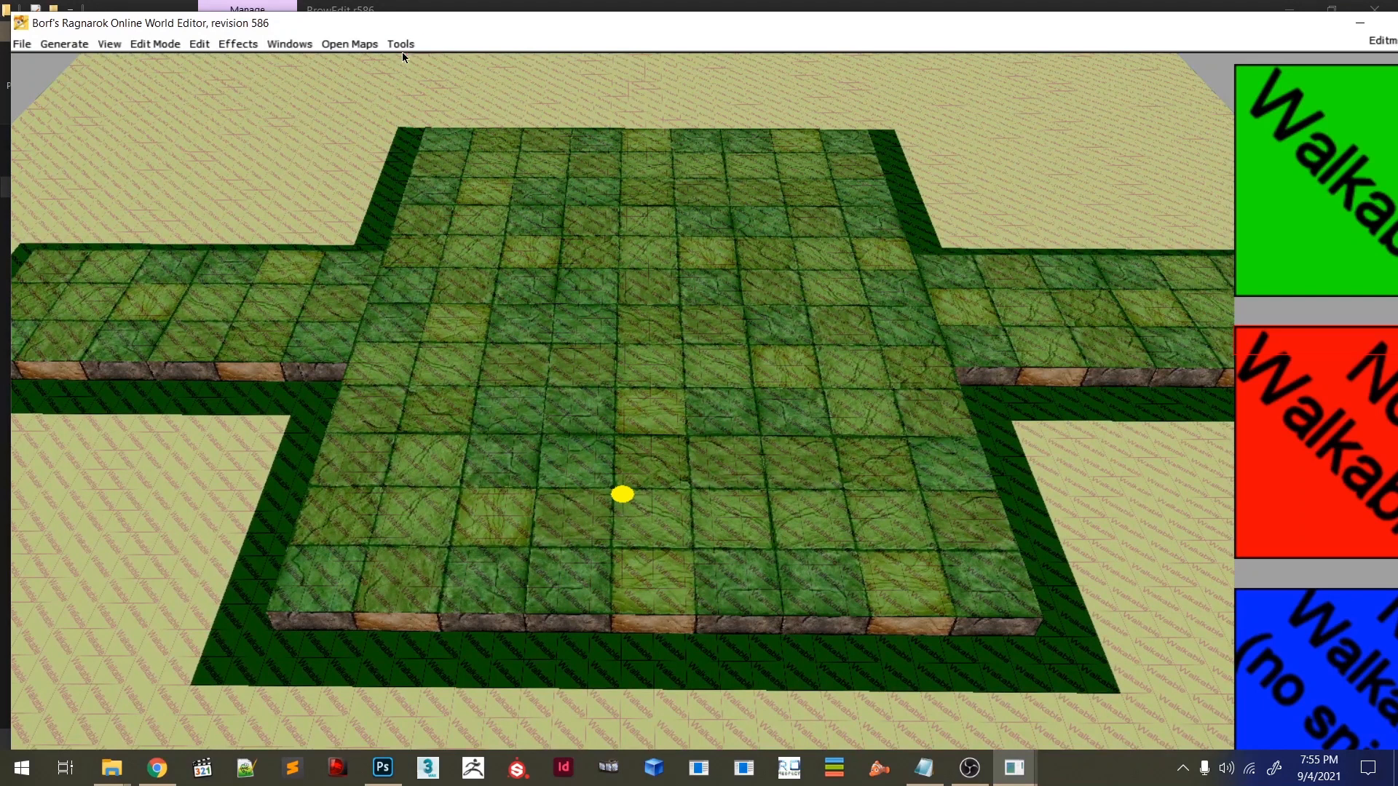
- Clear the map's Gat data with the Clear Map tool
click(400, 45)
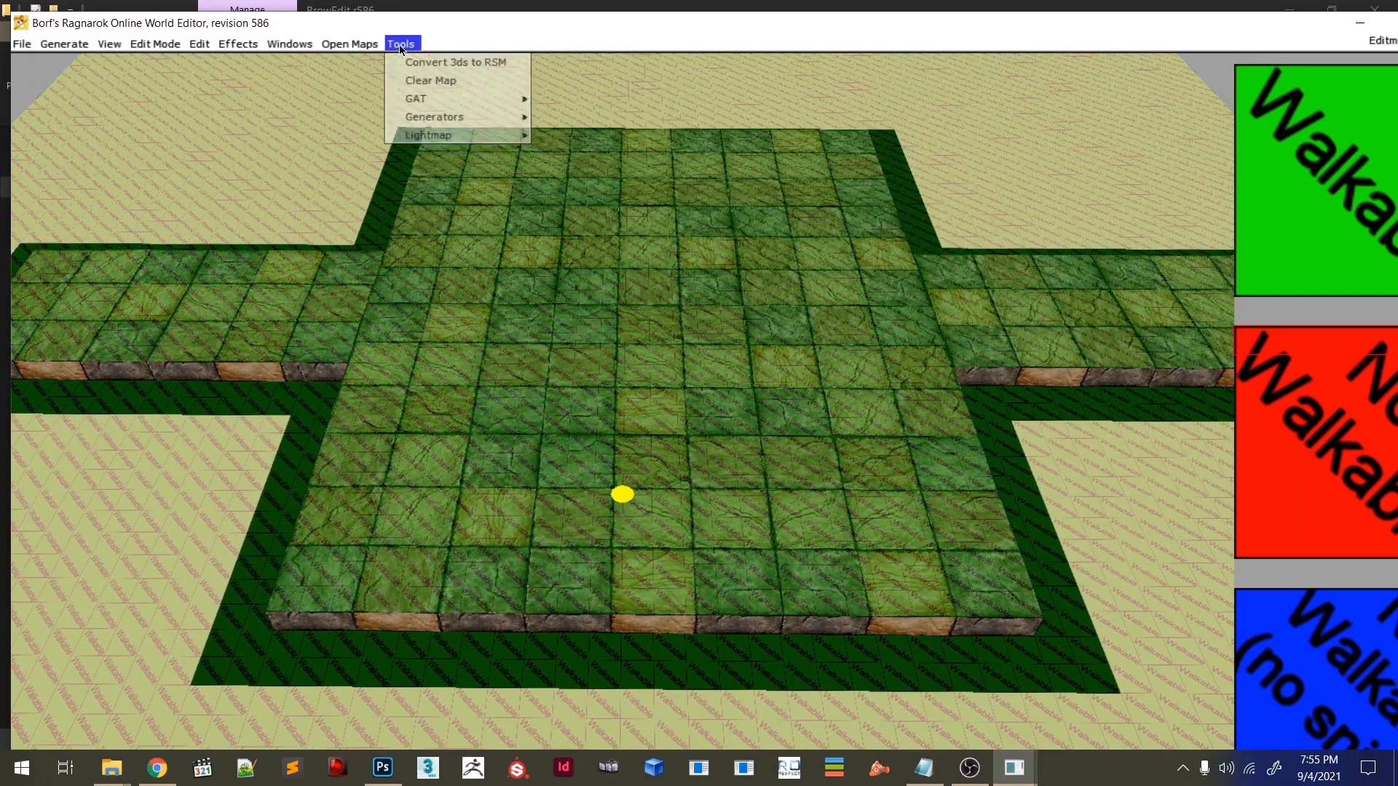
click(413, 81)
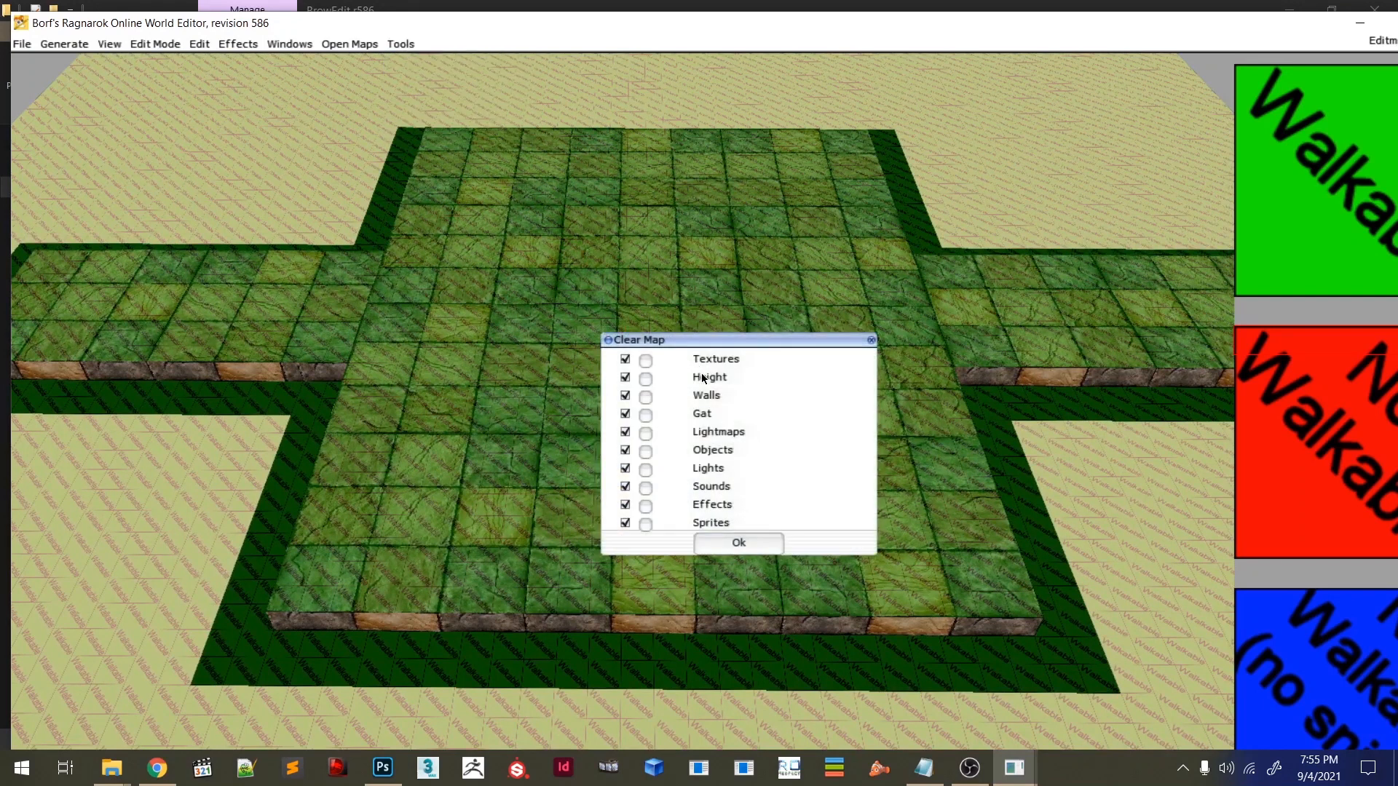
click(646, 416)
click(738, 543)
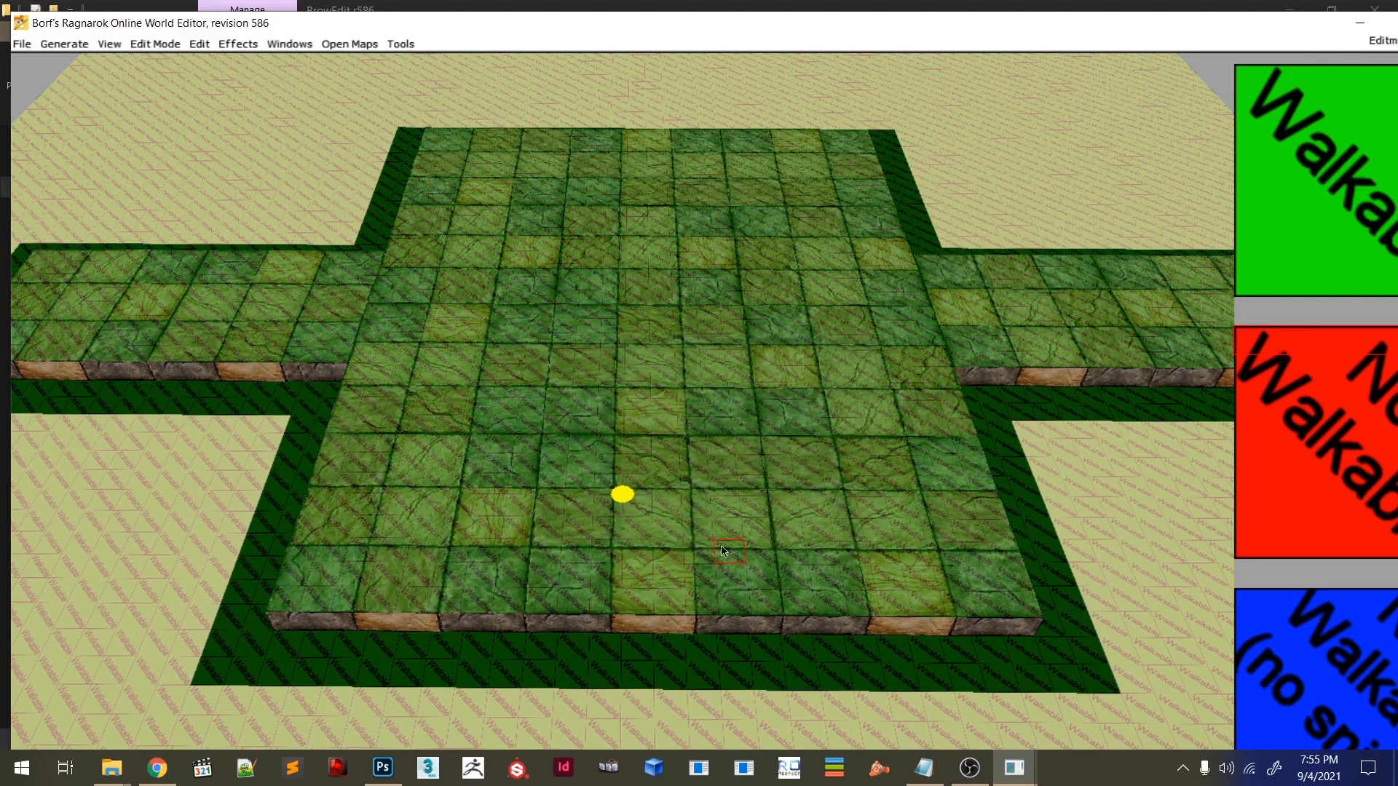
- Enlarge the GAT brush until it spans the whole map and mark every cell as not walkable
scroll(671, 513, down, 6)
scroll(662, 452, up, 2)
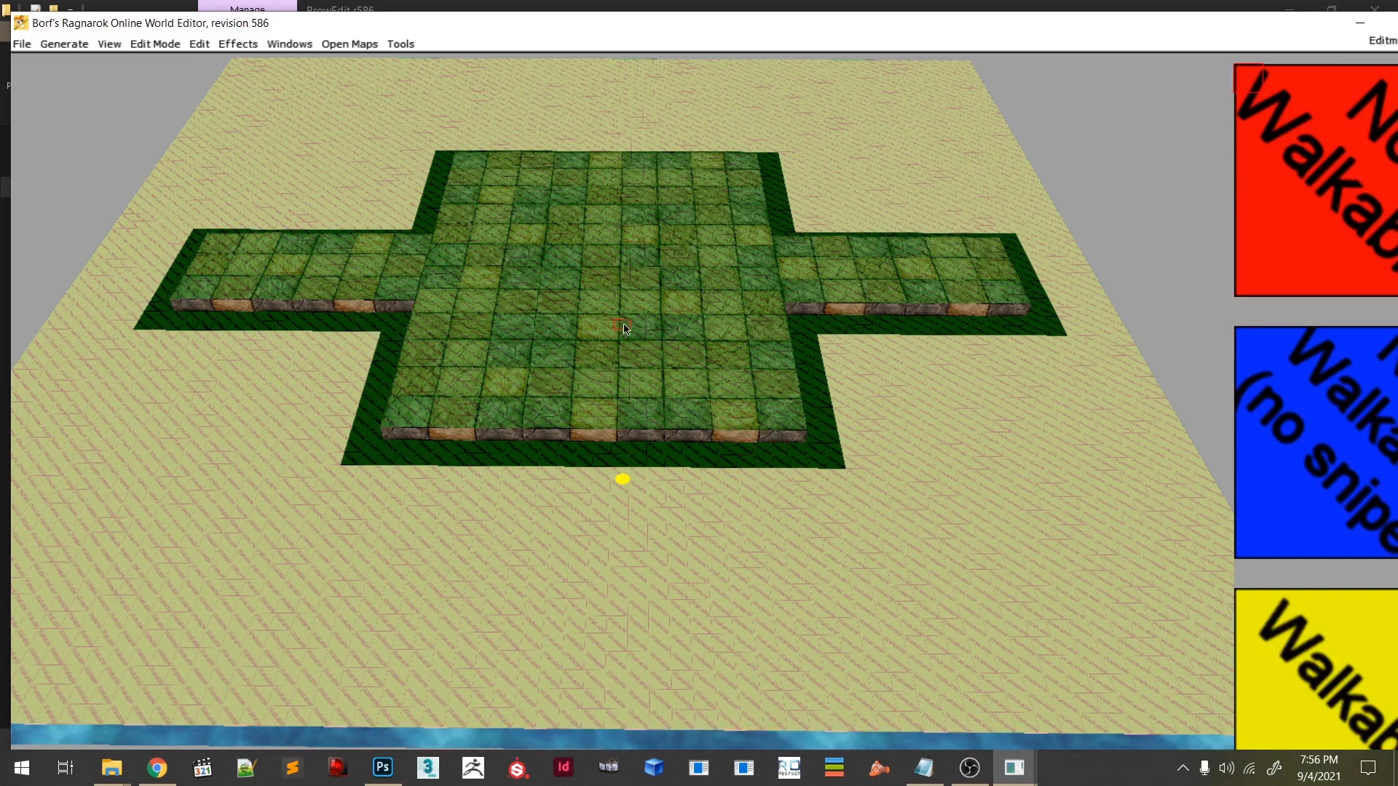
key(plus)
key(plus)
key(plus)
key(plus)
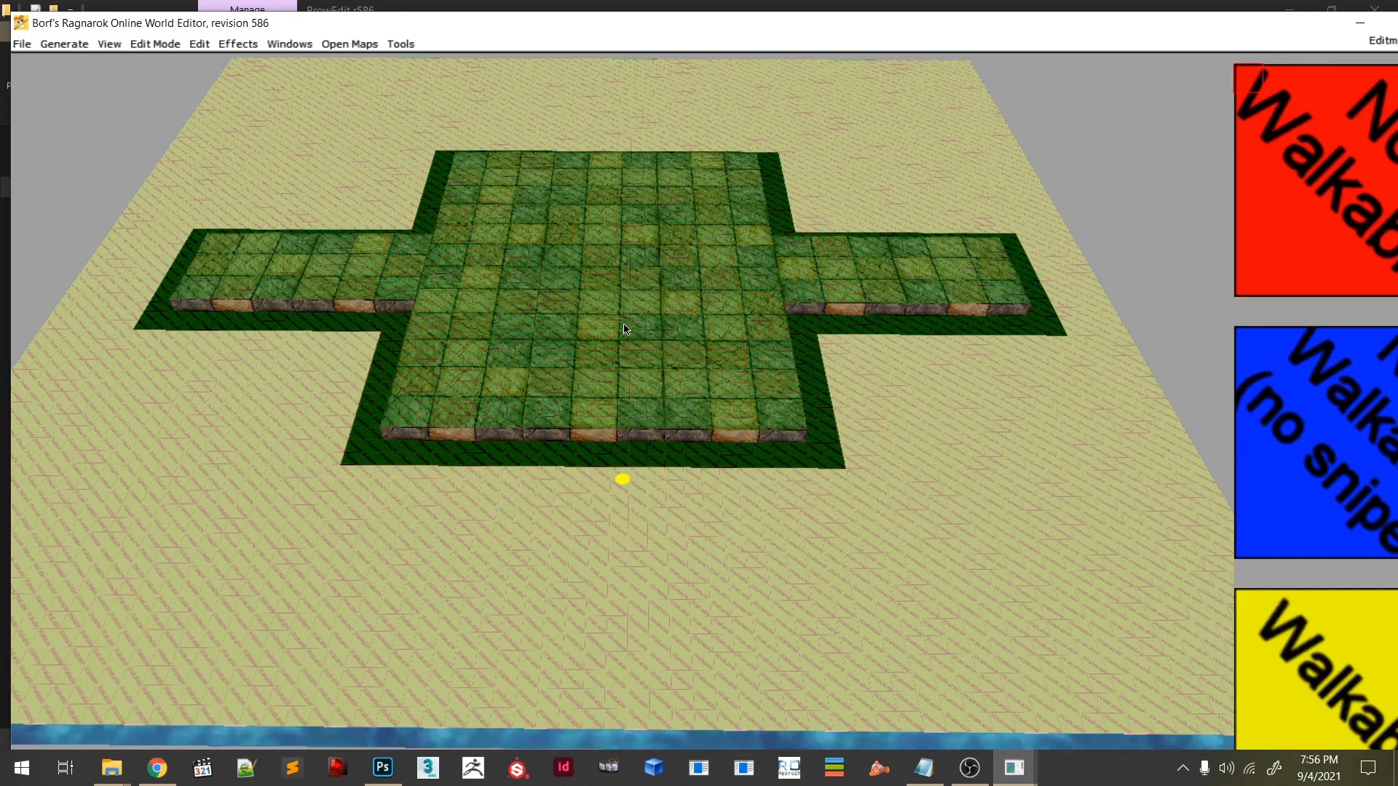
click(621, 324)
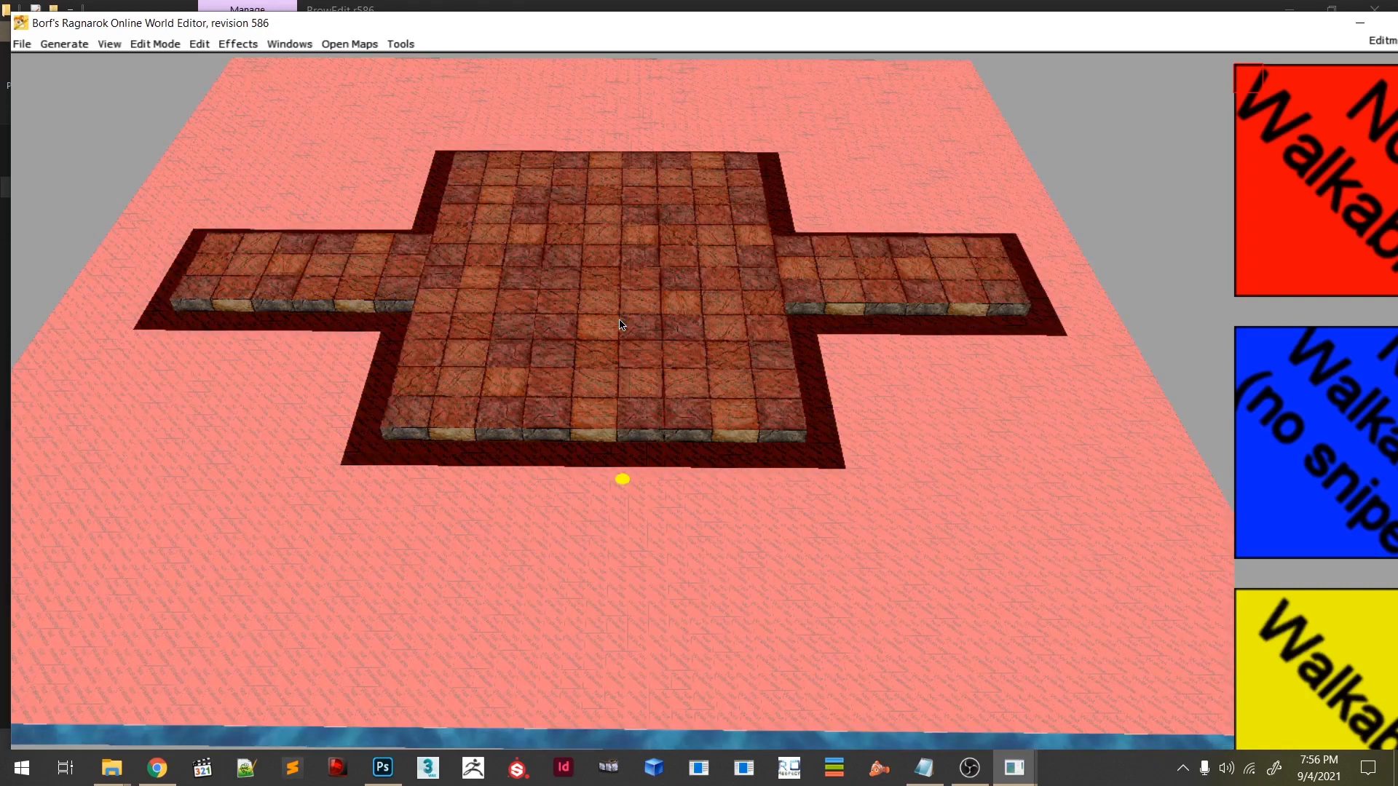
- Paint walkable cells with a smaller brush over the first side arm and the adjoining part of the platform
key(minus)
key(minus)
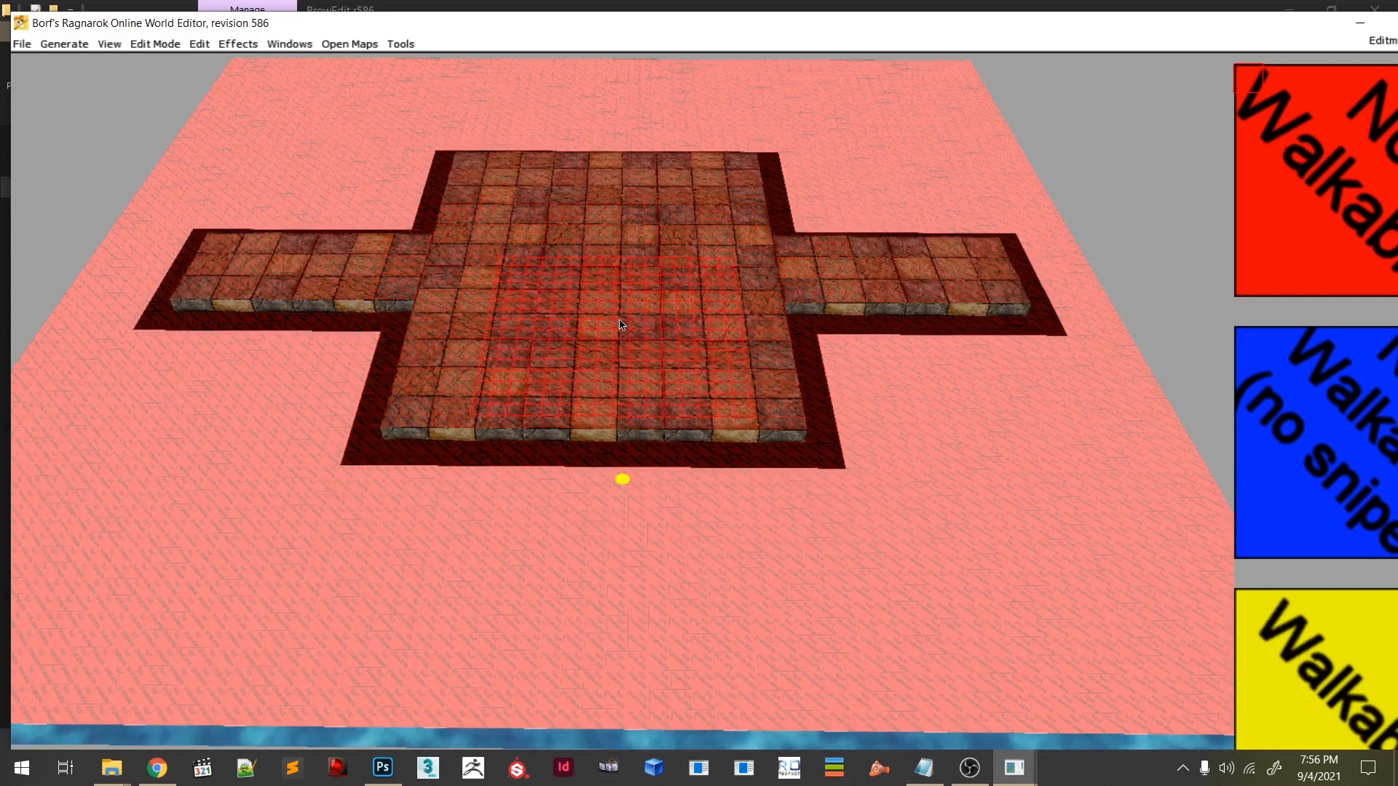
scroll(620, 324, up, 5)
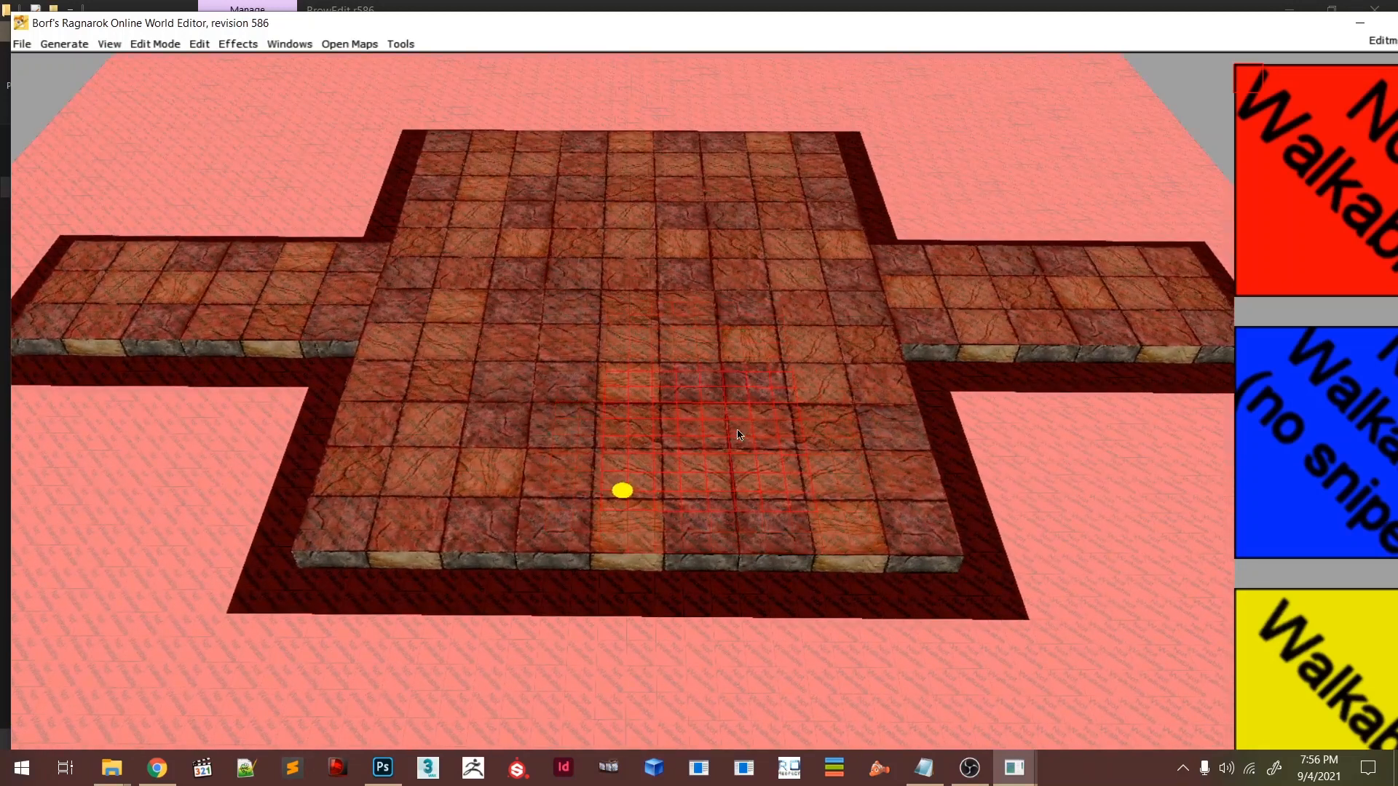
right_drag(723, 406, 736, 402)
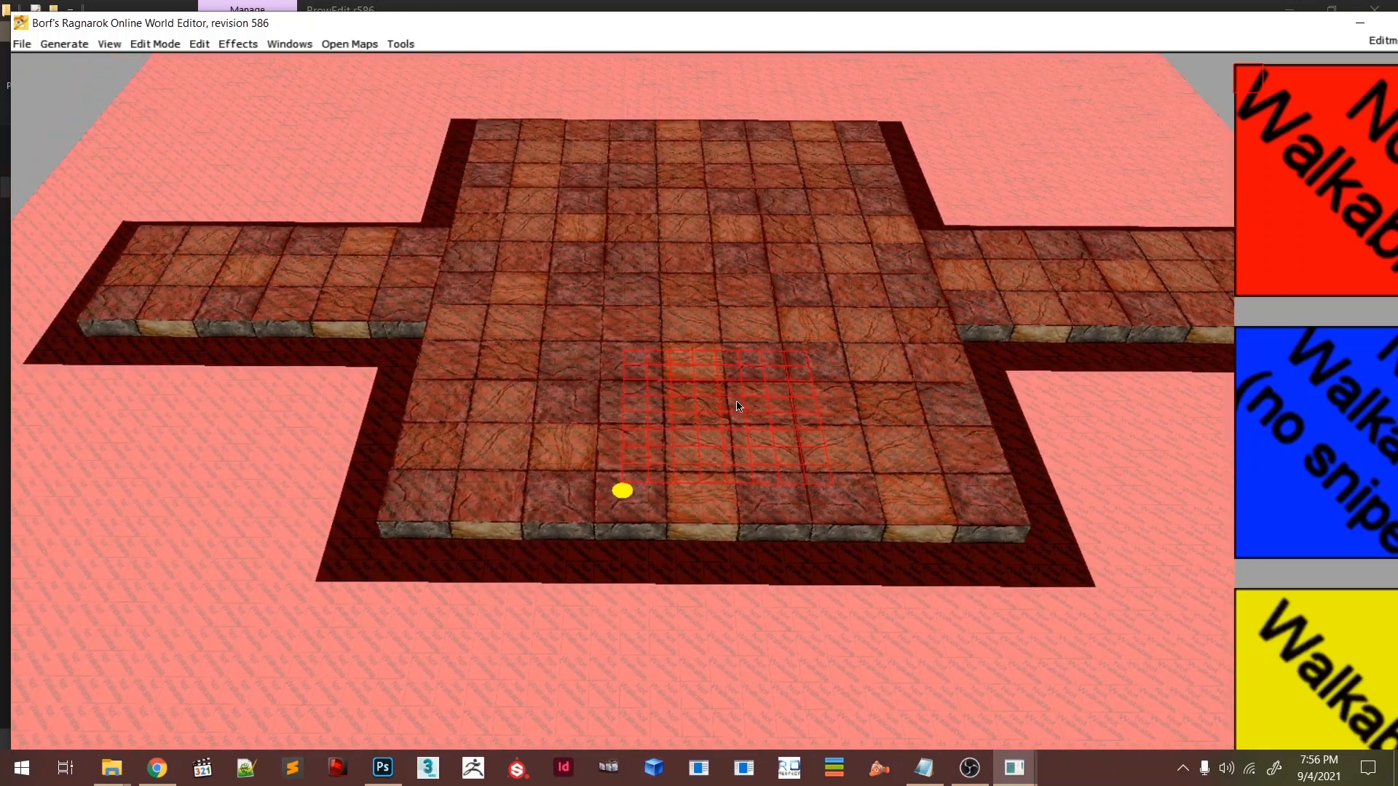
key(bracketleft)
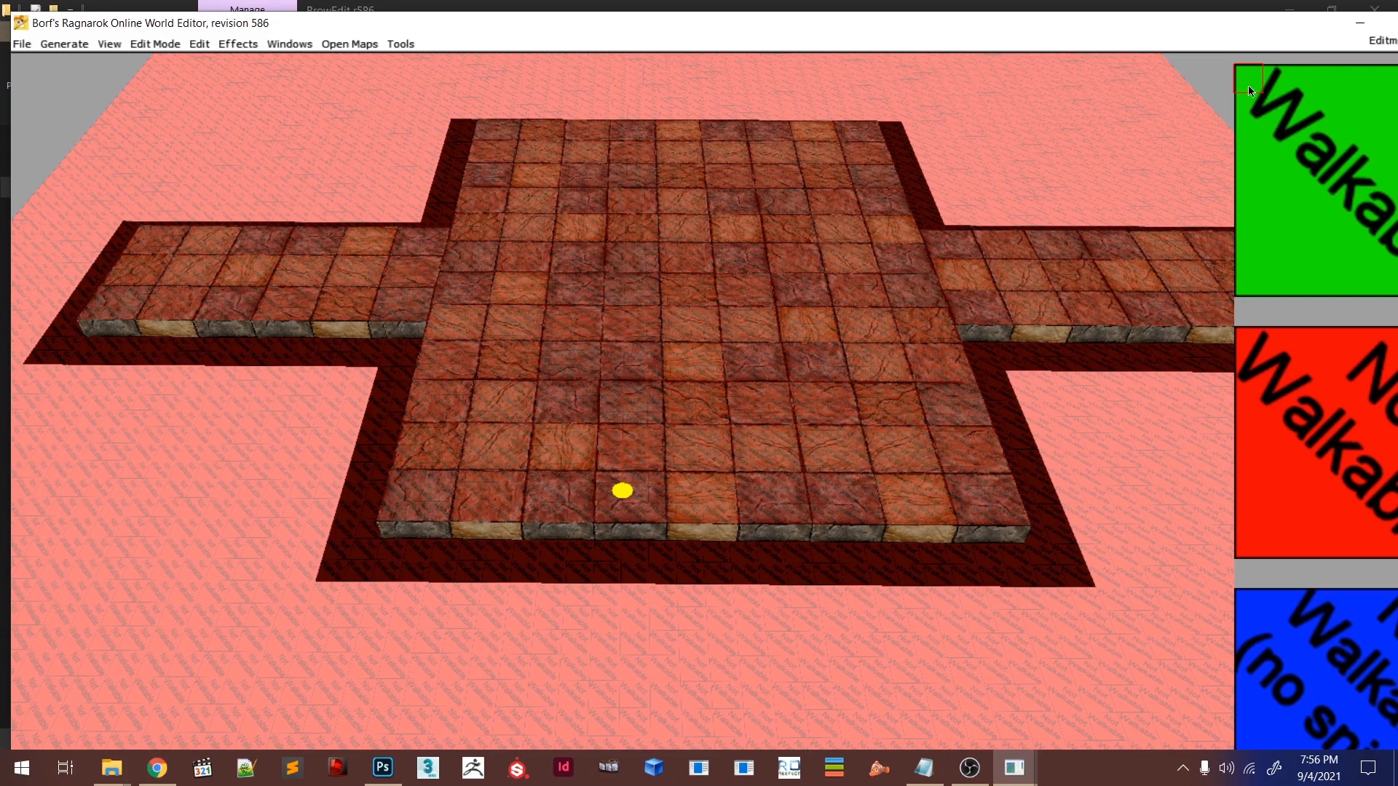
scroll(674, 426, up, 5)
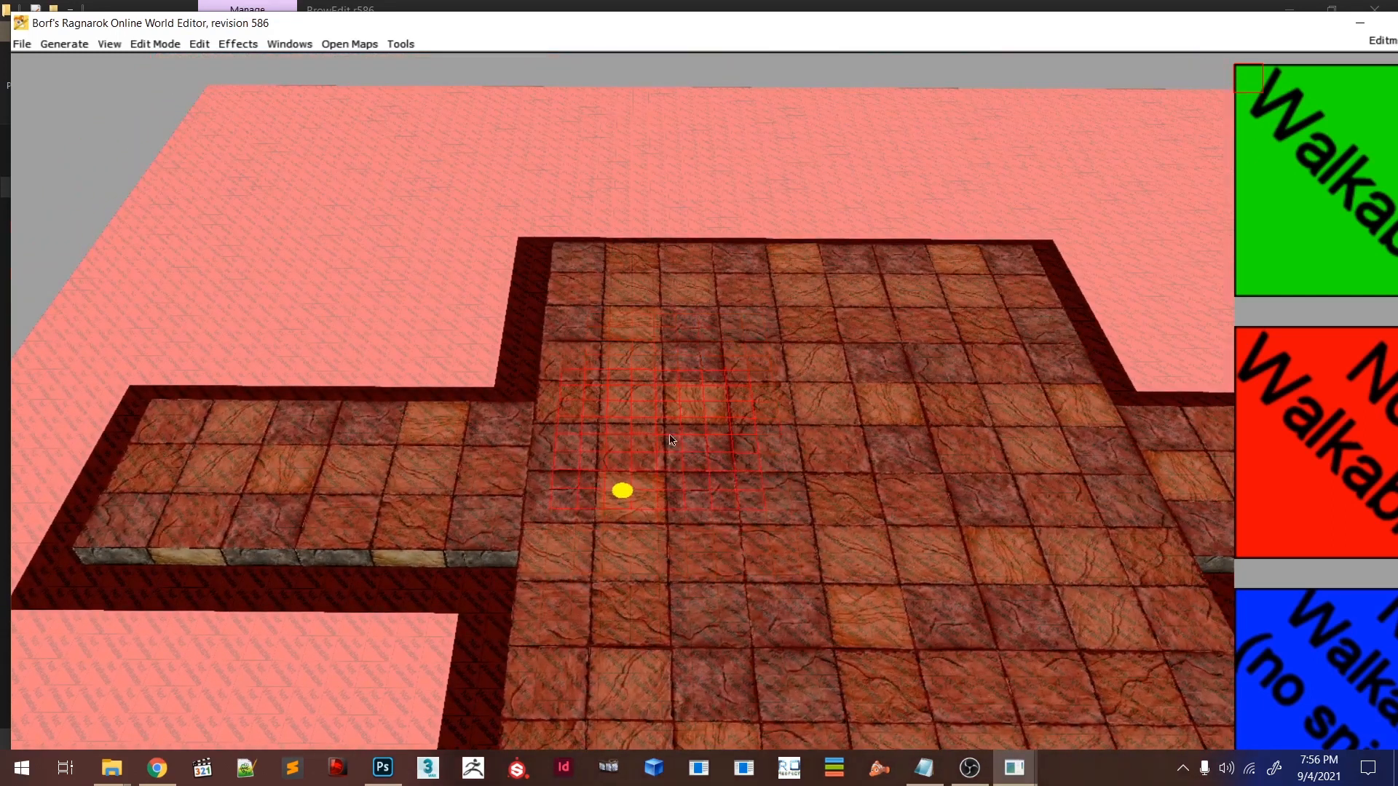
click(645, 468)
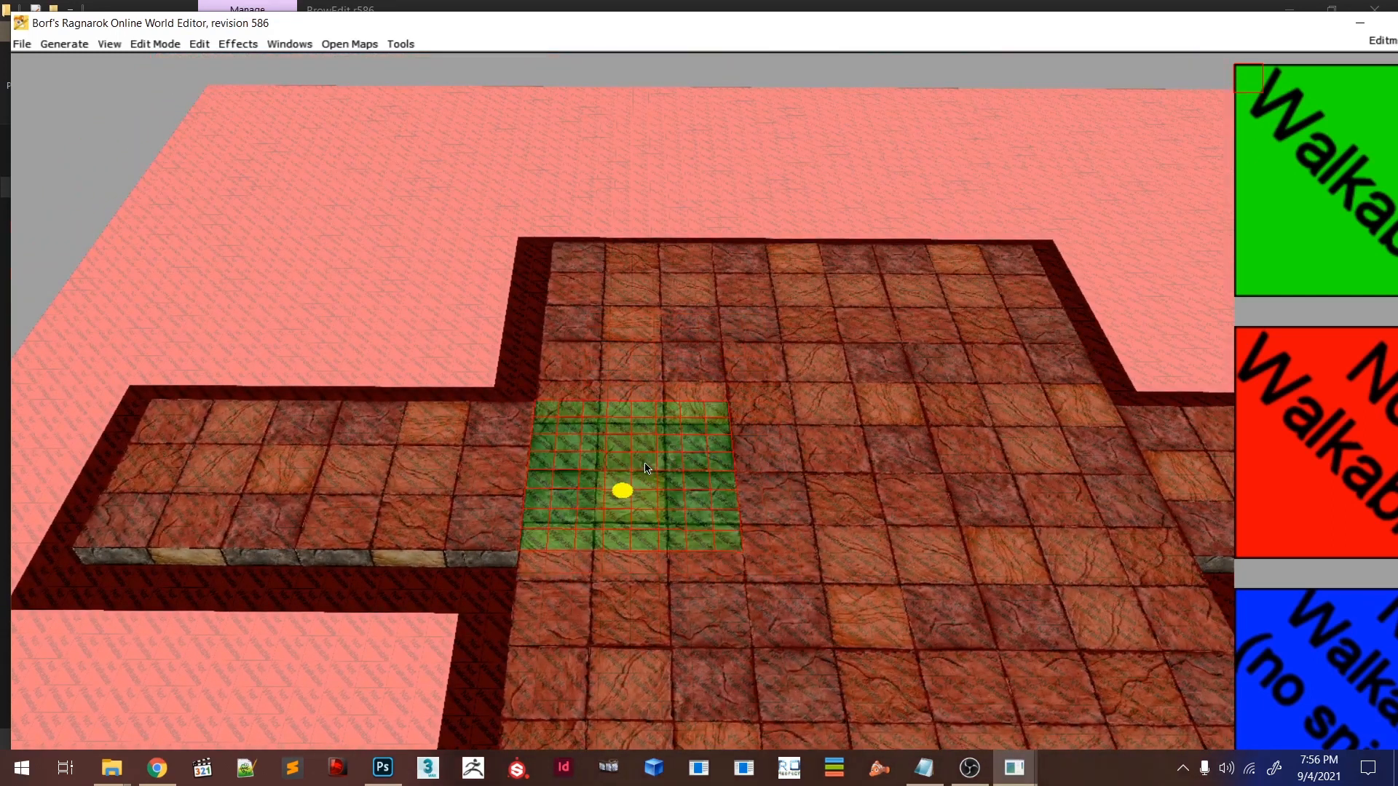
click(438, 465)
right_drag(446, 488, 709, 486)
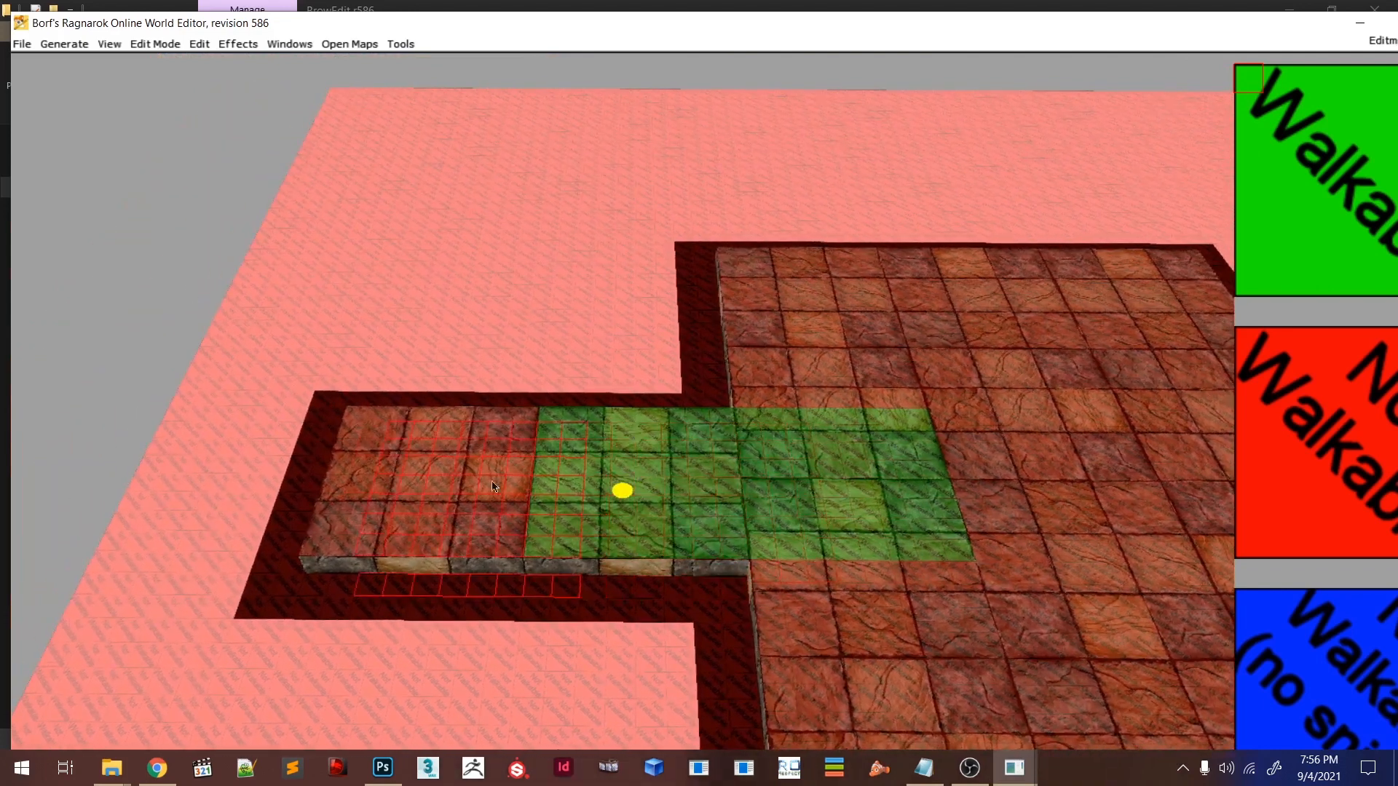
click(453, 462)
- Enlarge the brush and paint walkable cells over the entire top of the main platform
mouse_move(1092, 379)
right_down()
mouse_move(936, 447)
mouse_move(816, 474)
right_up()
right_drag(848, 564, 758, 452)
key(plus)
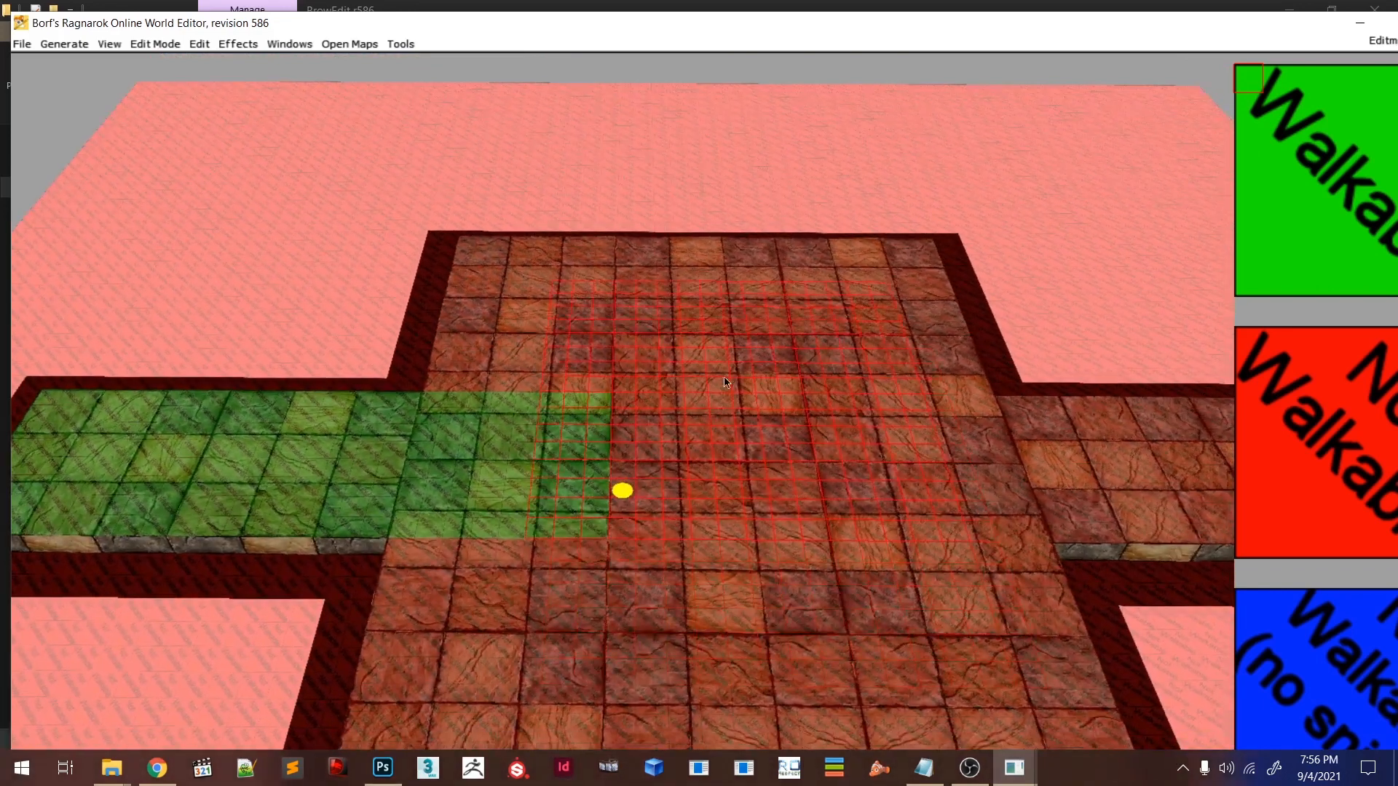
click(630, 339)
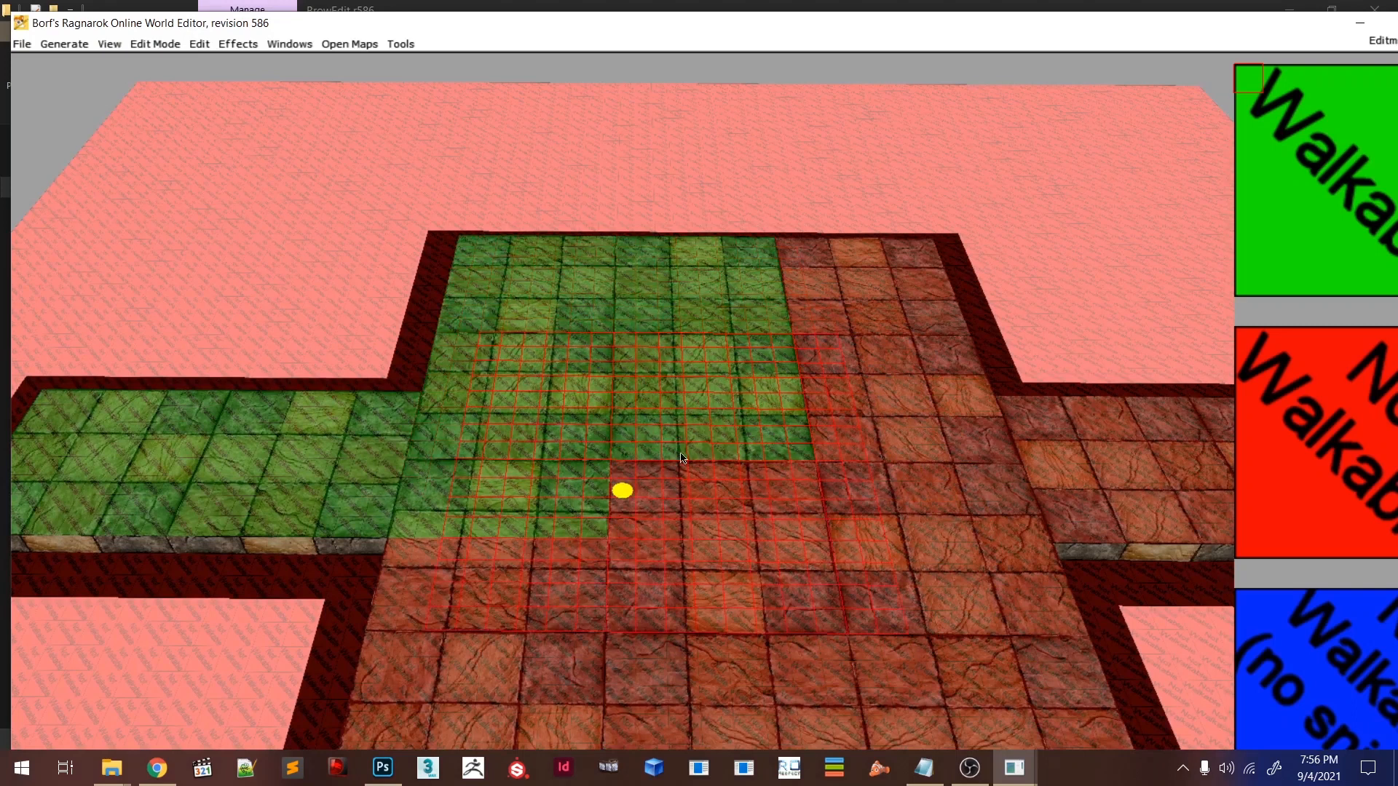
click(801, 339)
right_drag(801, 339, 667, 315)
click(619, 328)
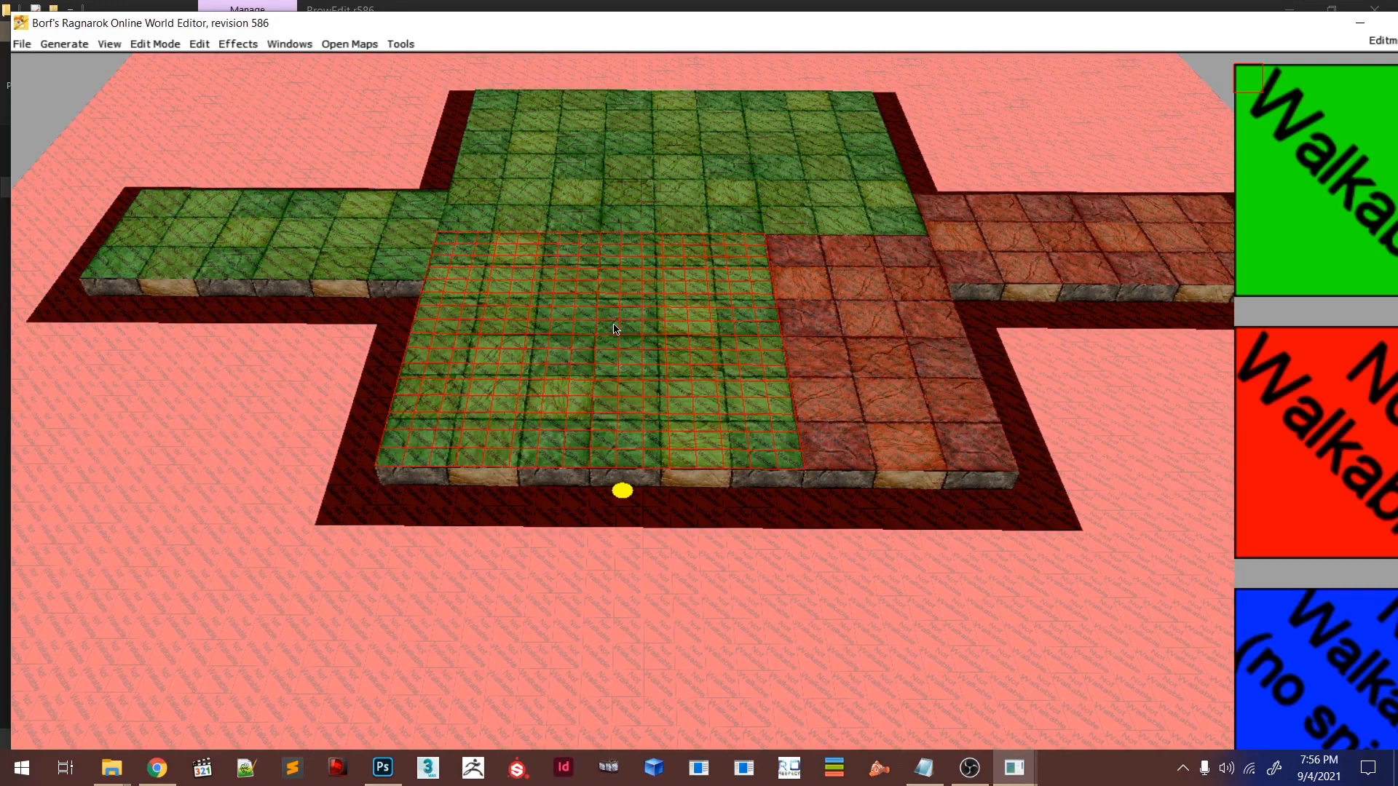
click(784, 328)
mouse_move(784, 328)
right_down()
mouse_move(715, 350)
mouse_move(627, 326)
right_up()
- Paint walkable cells over the top of the second side arm
click(775, 357)
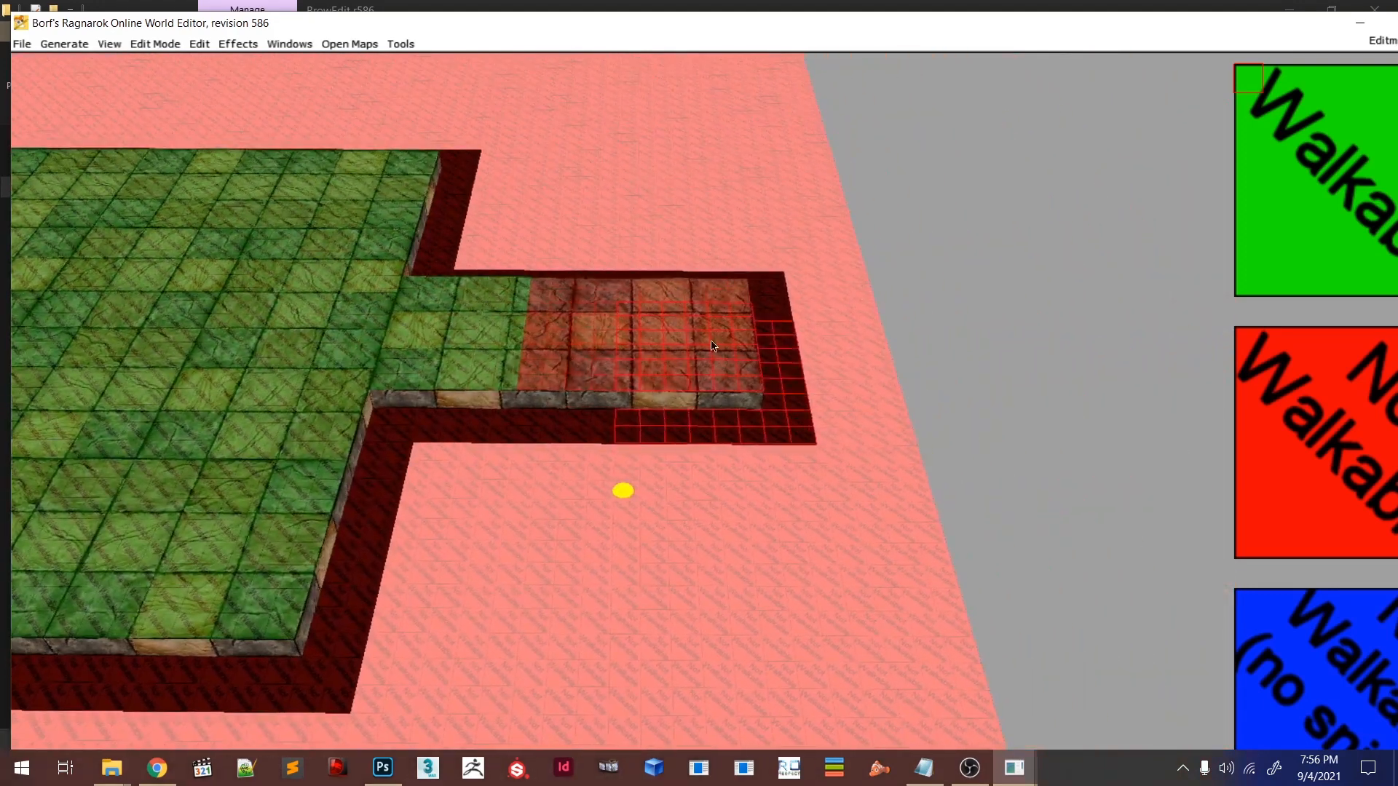
click(627, 327)
click(660, 333)
mouse_move(672, 327)
right_down()
mouse_move(601, 359)
mouse_move(631, 374)
right_up()
- Return to texture editing, reduce the brush to two by two tiles, and save the map
key(F1)
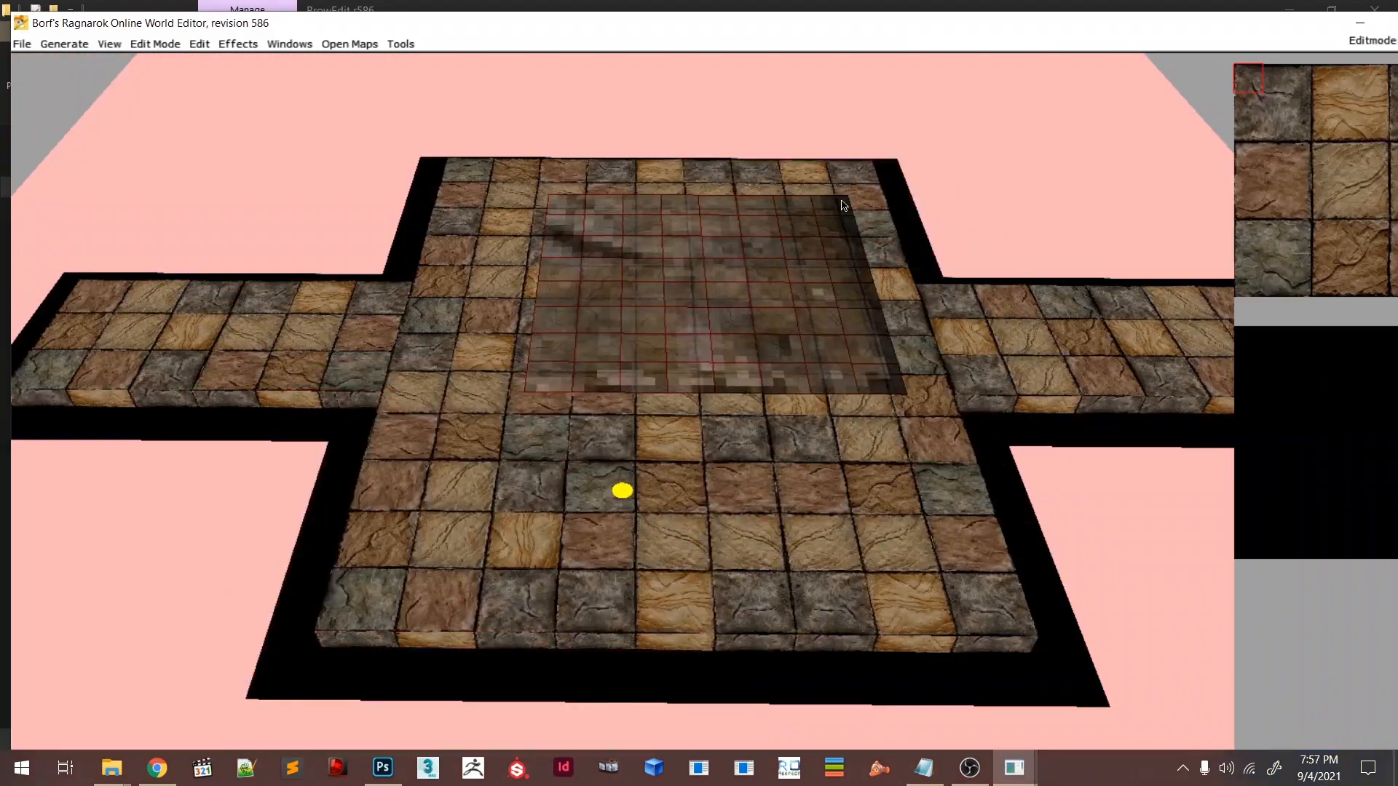
click(146, 45)
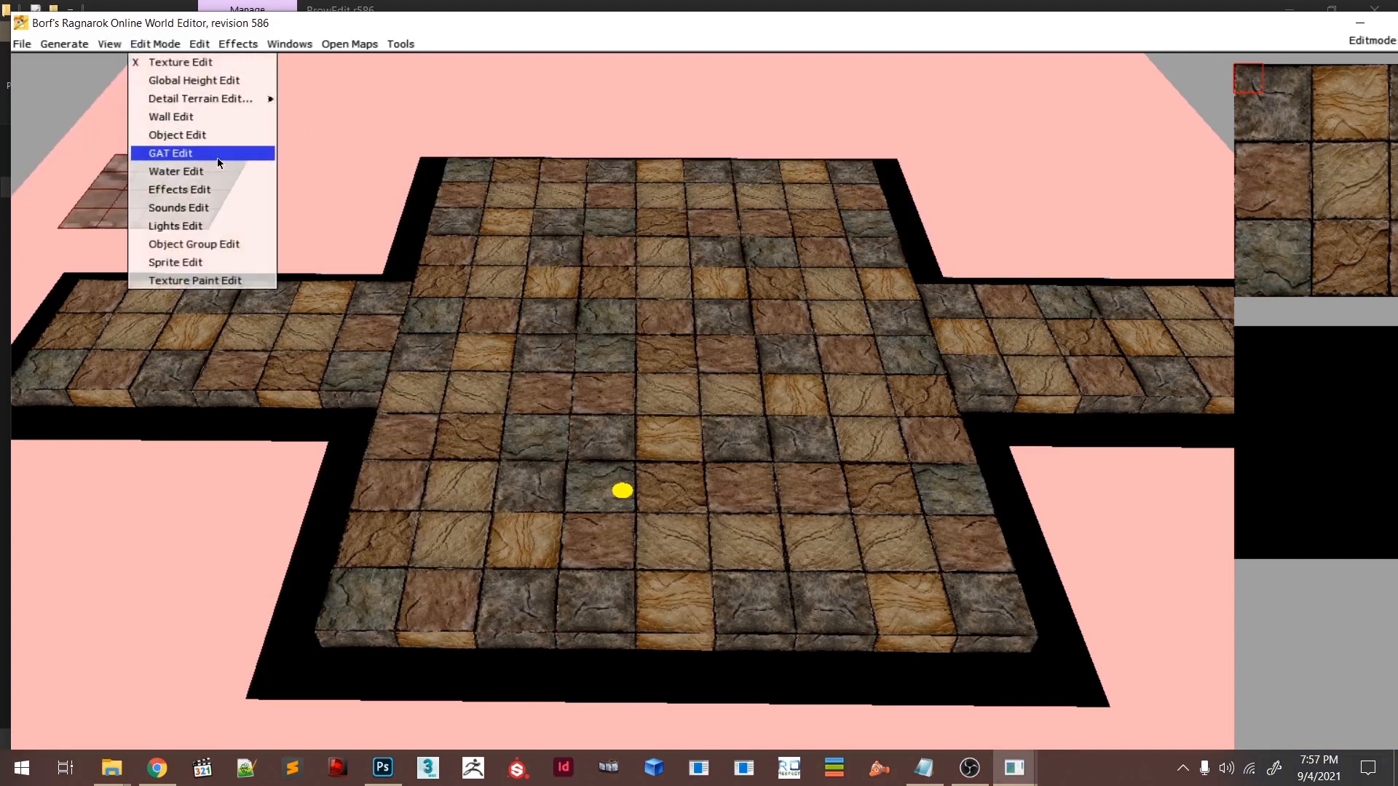
click(194, 280)
mouse_move(590, 405)
right_down()
mouse_move(645, 382)
mouse_move(644, 412)
right_up()
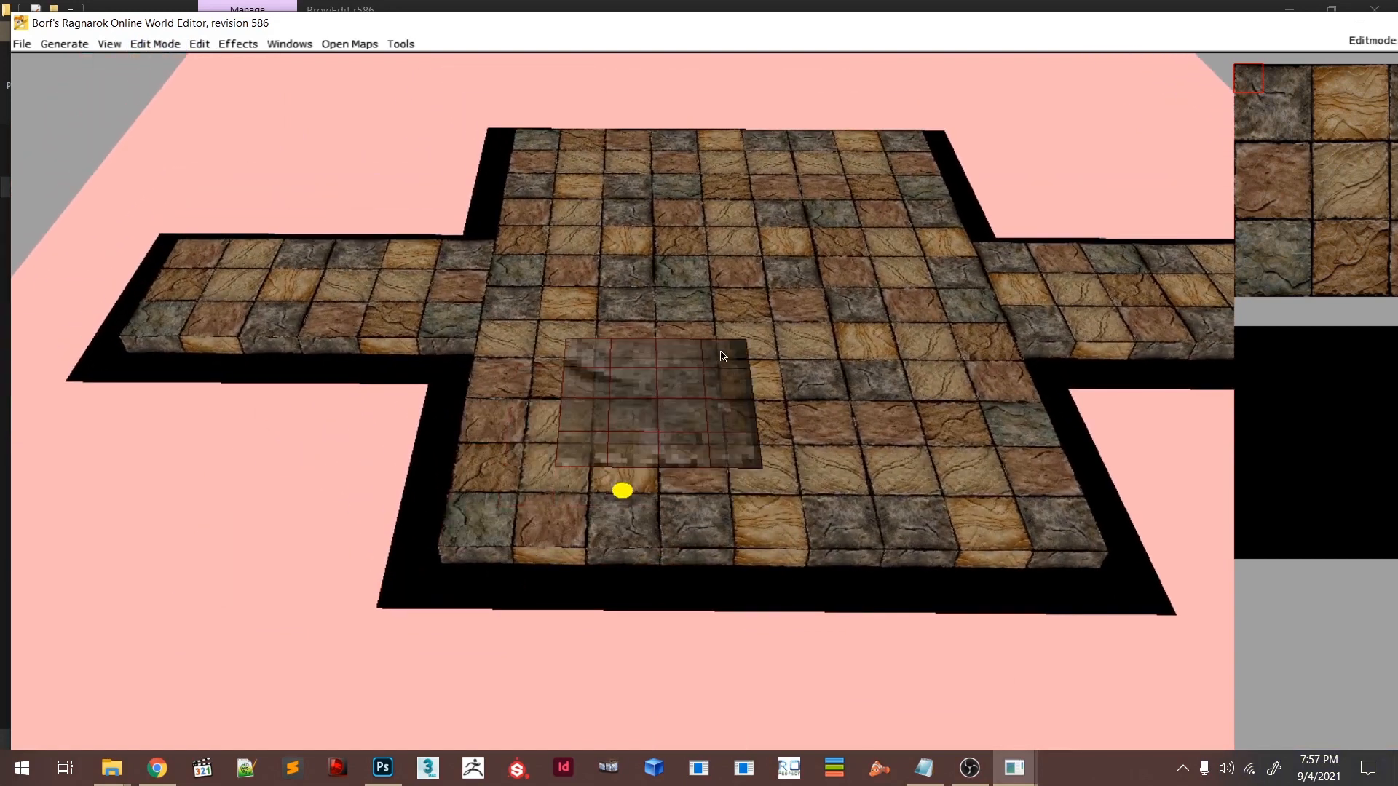
key(minus)
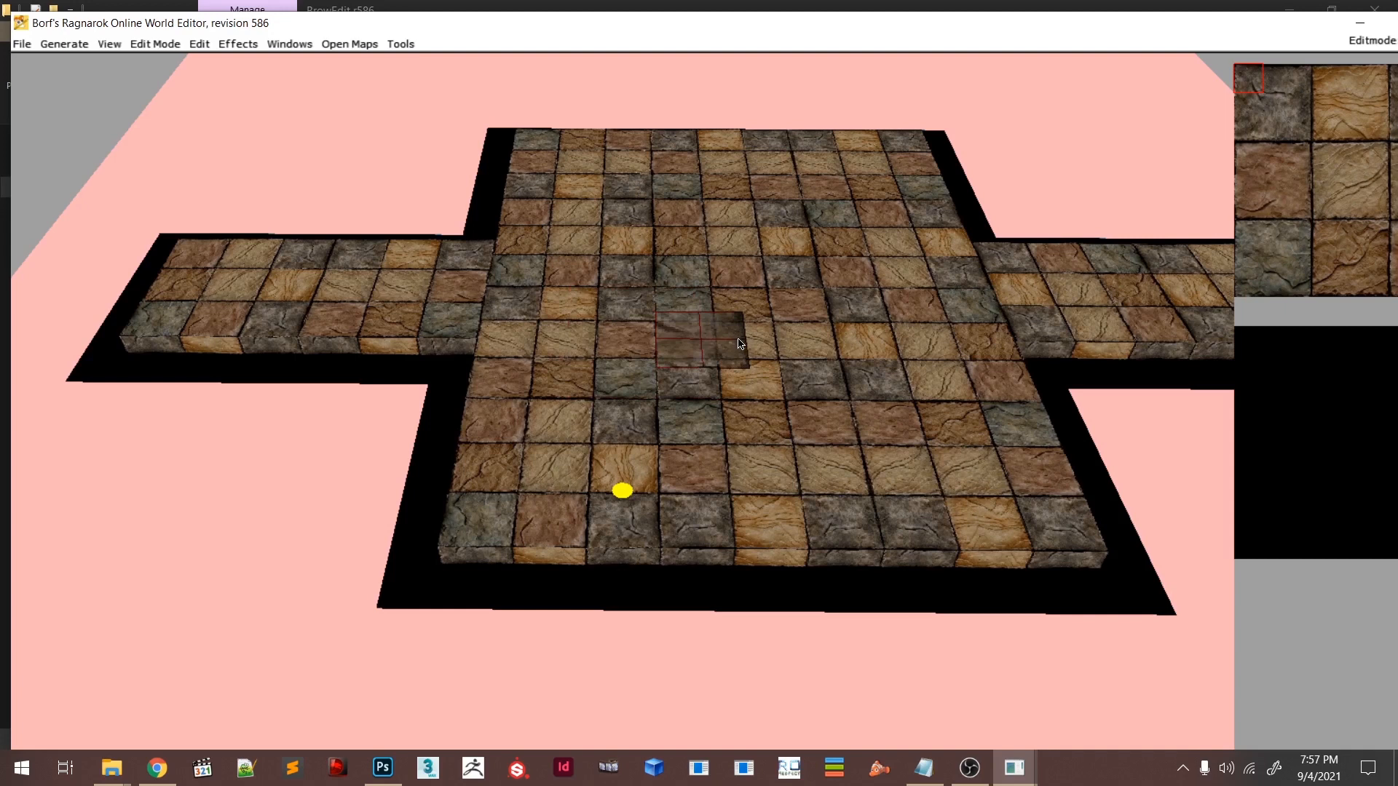
click(22, 44)
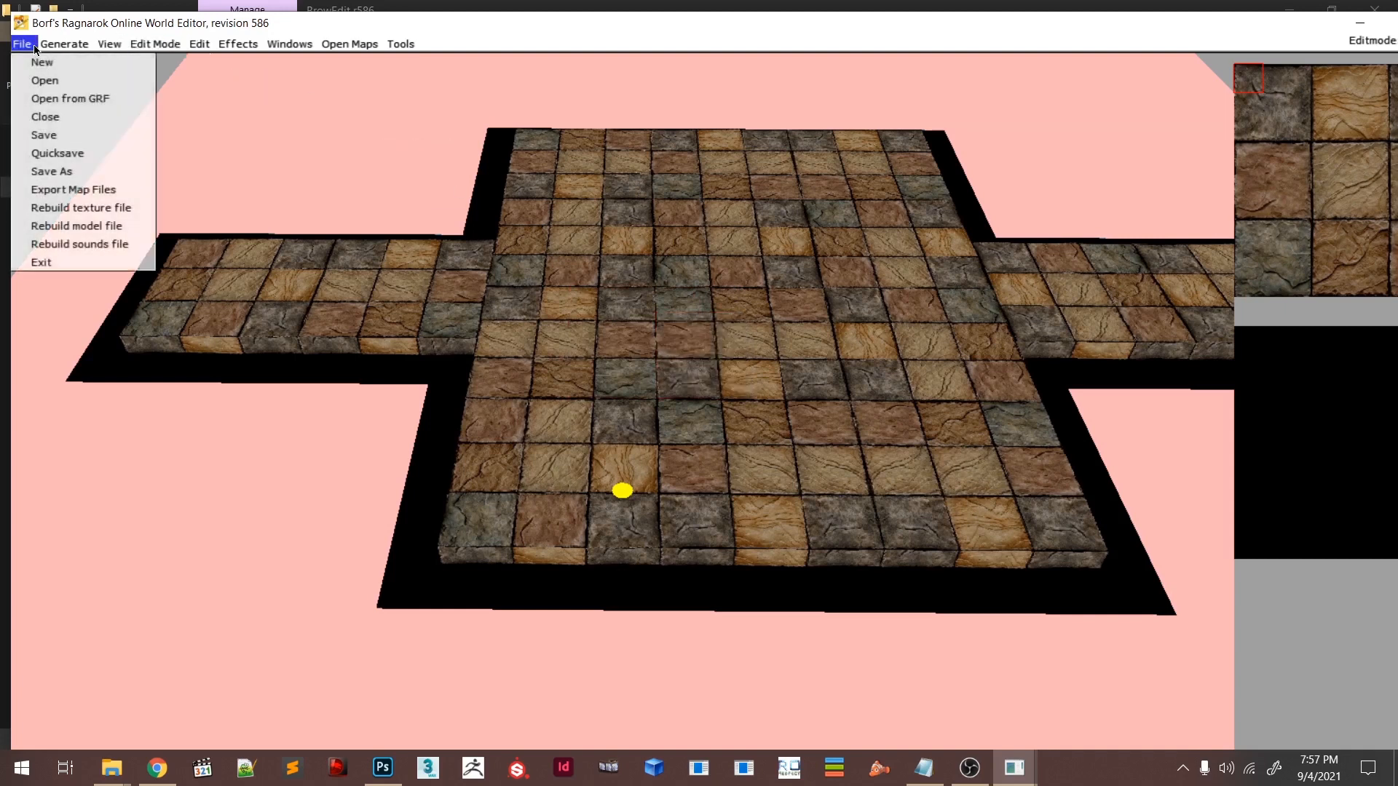
click(73, 136)
- Open the model library and browse to the wooden floor models under Main, Architecture, Floor
right_drag(804, 412, 827, 439)
scroll(774, 446, up, 2)
scroll(827, 439, down, 2)
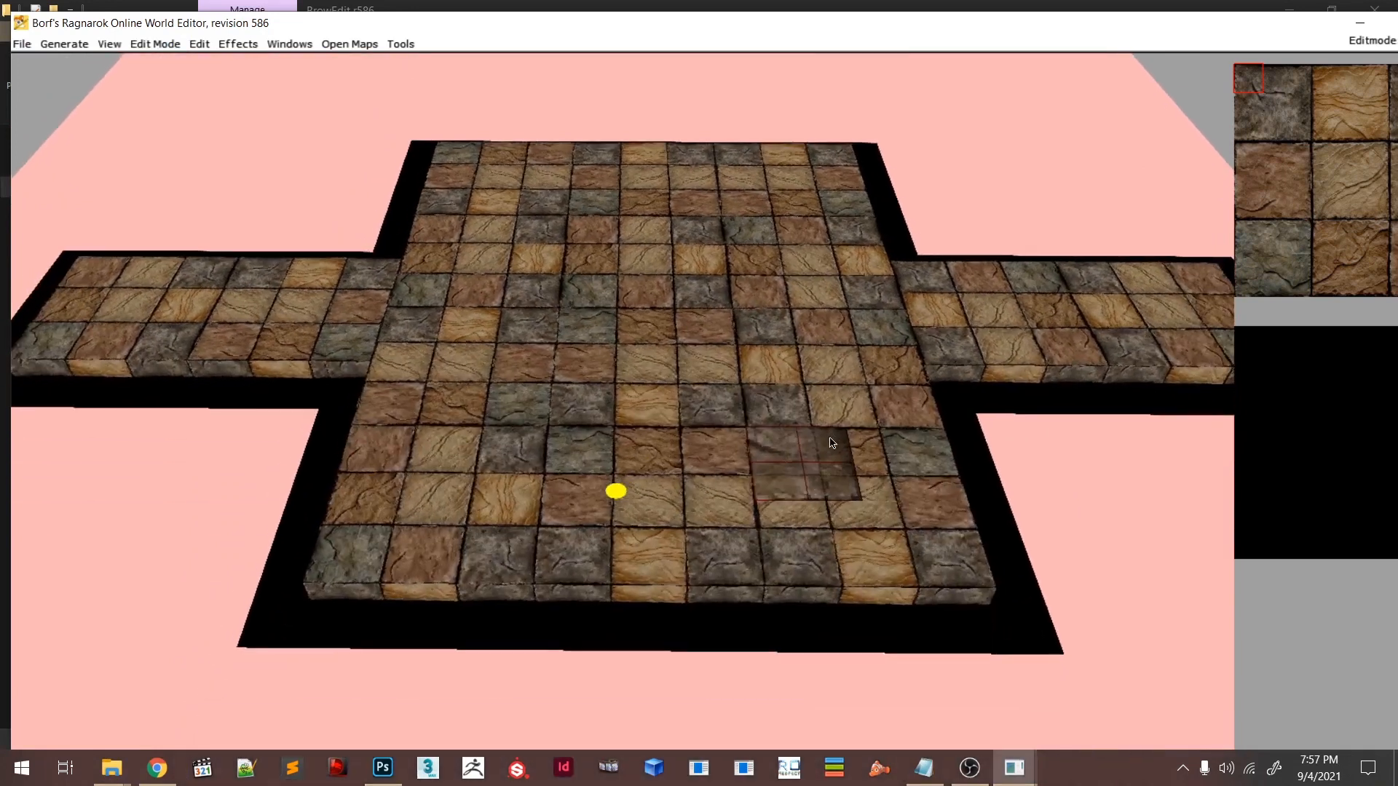
scroll(741, 401, up, 2)
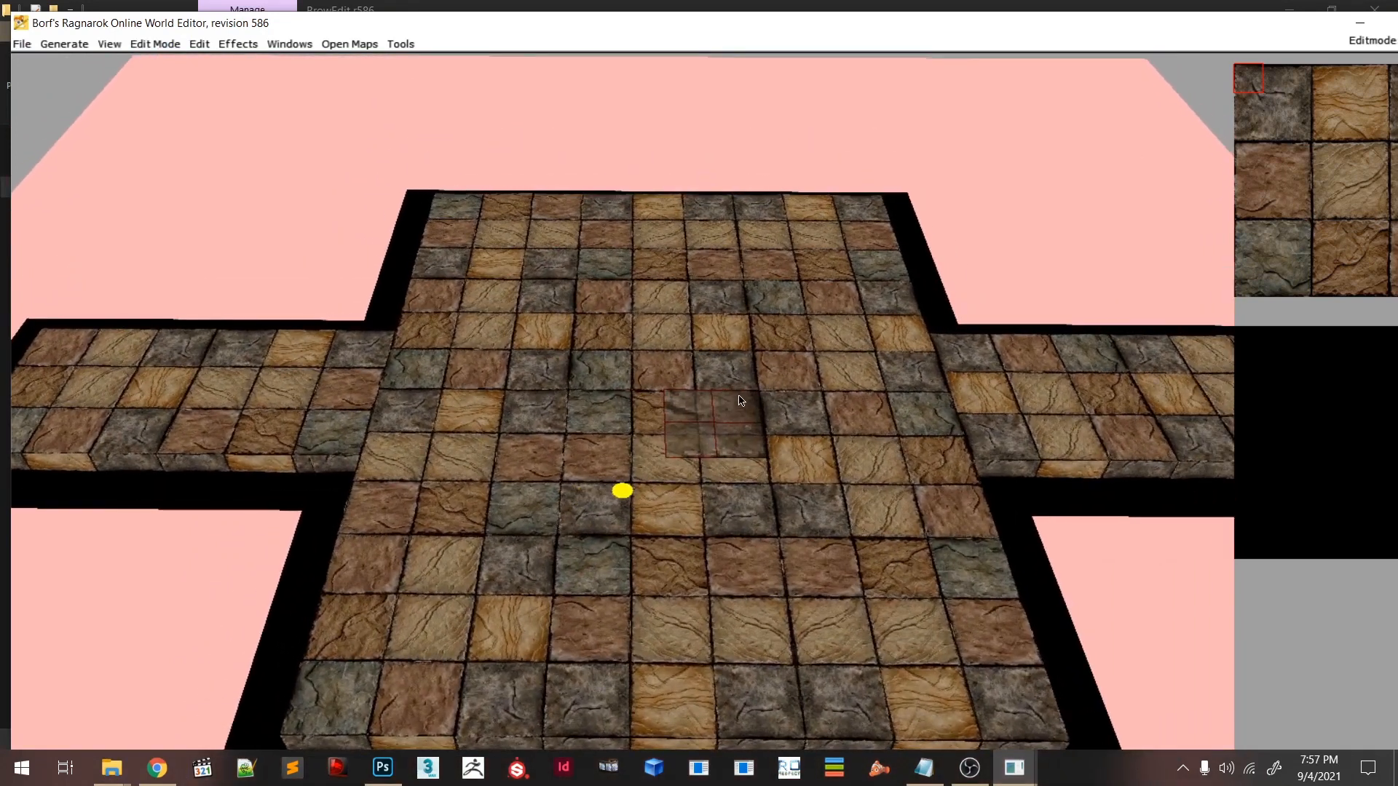
key(m)
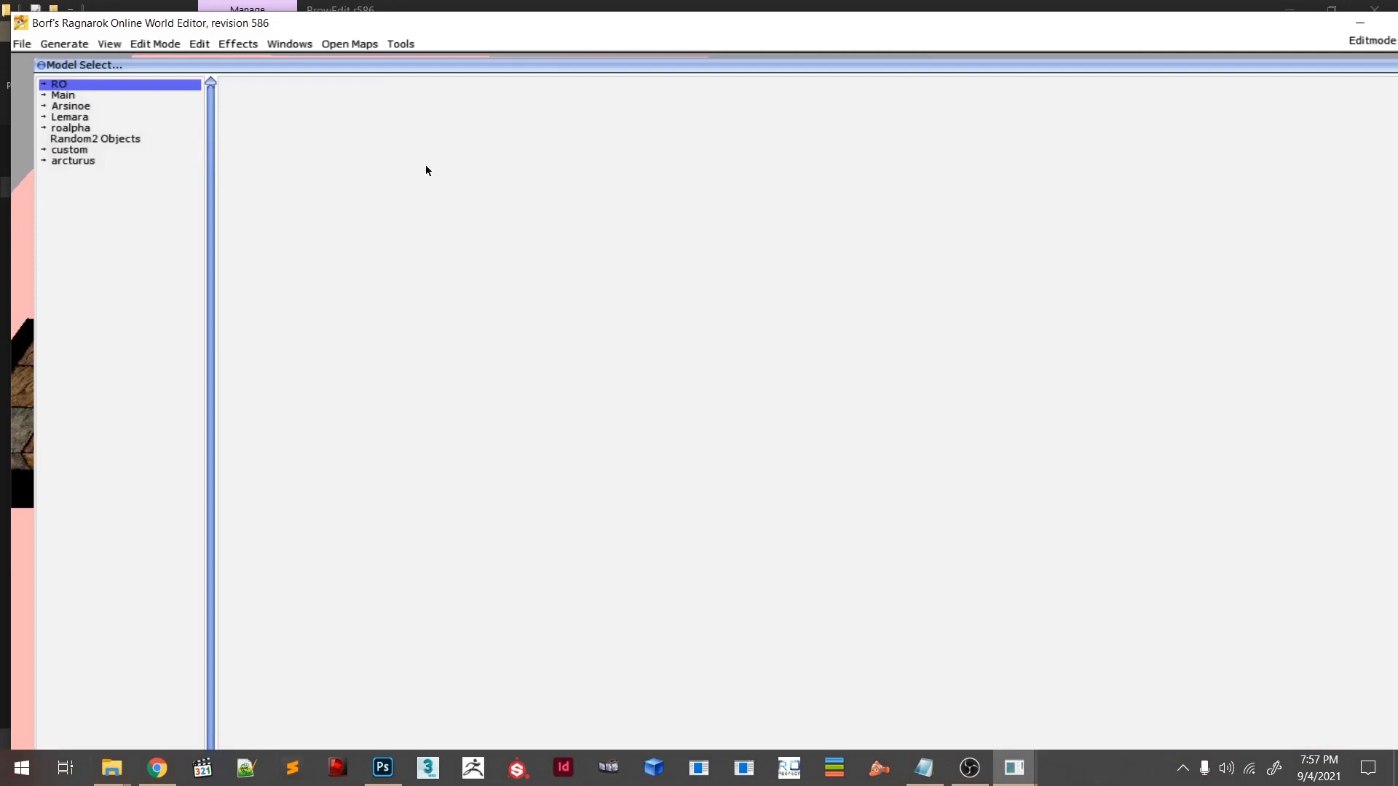
double_click(55, 97)
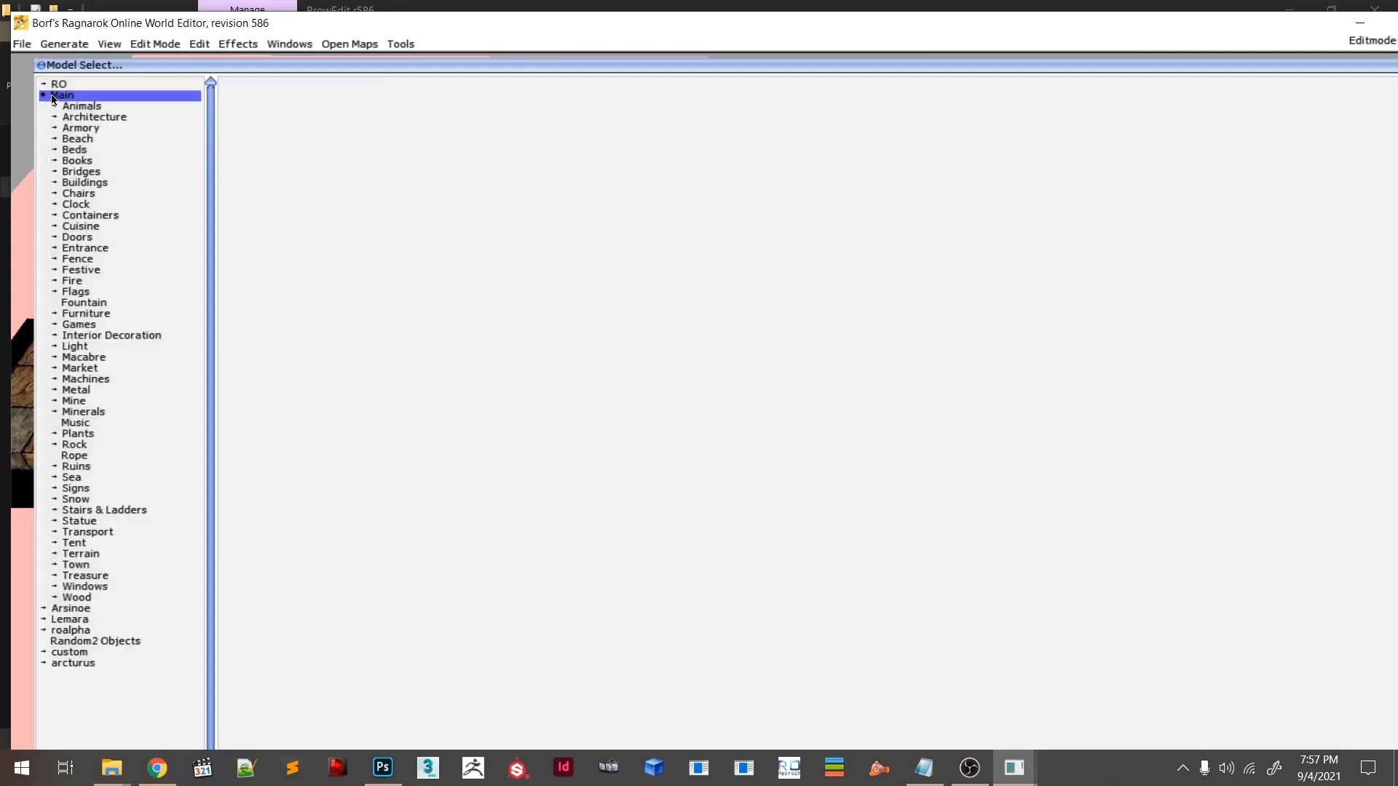
double_click(83, 120)
double_click(83, 172)
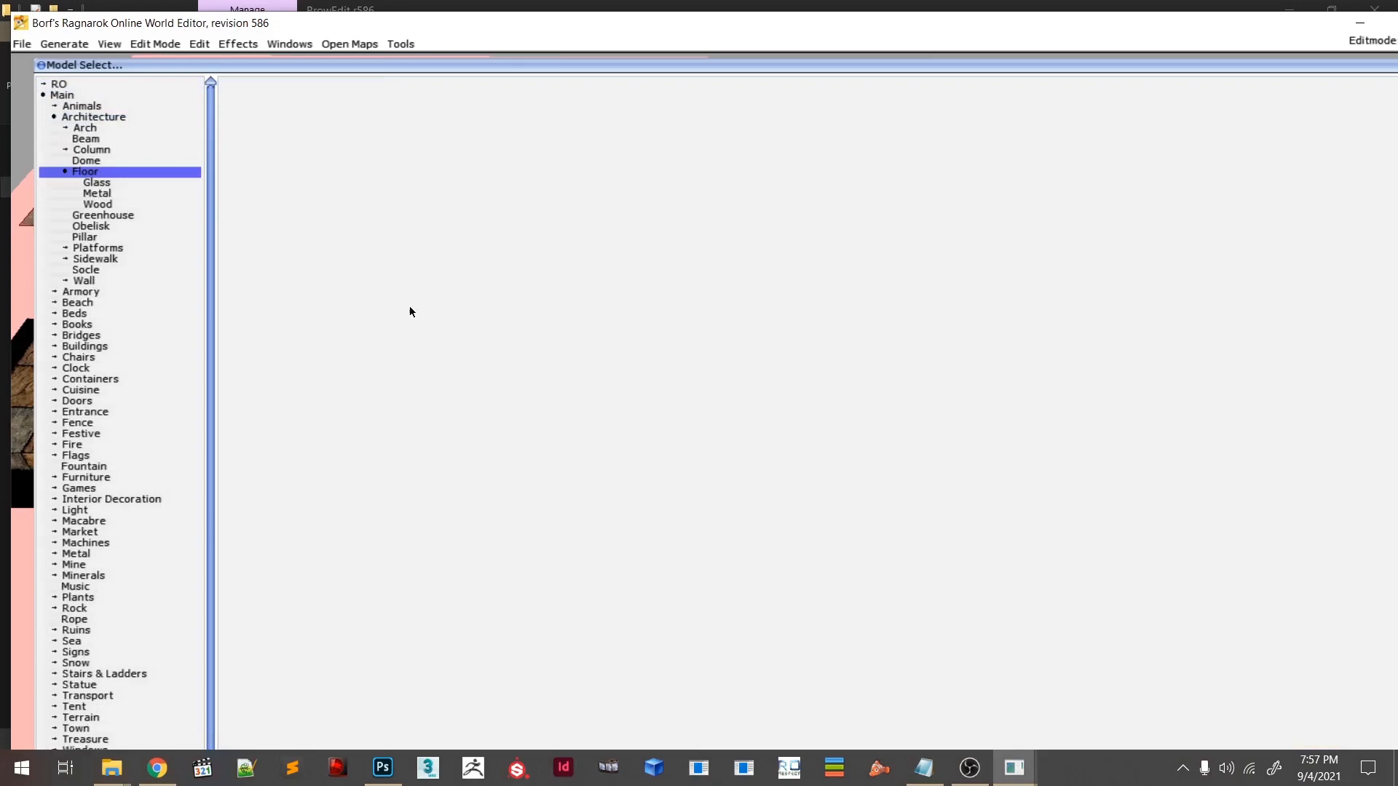
click(95, 205)
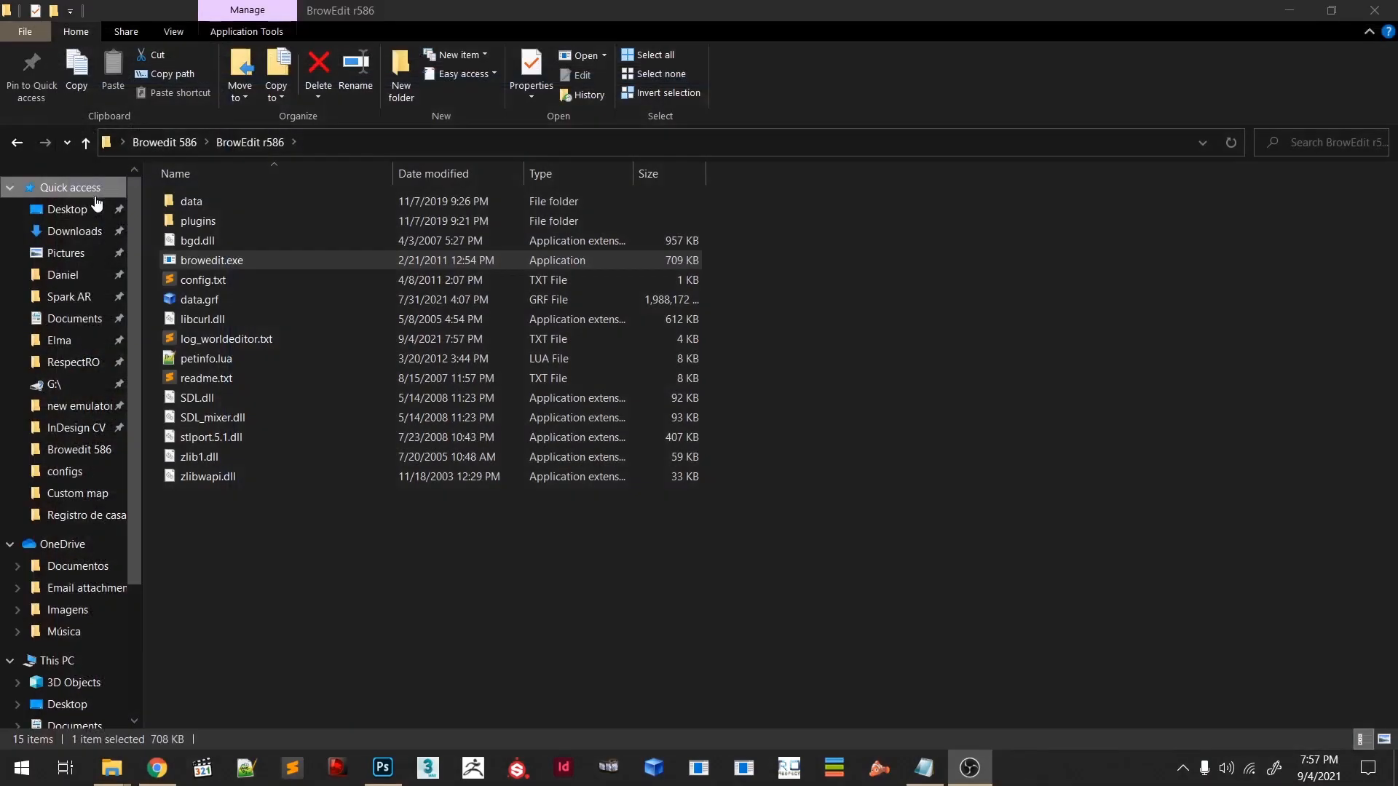
- Launch browedit.exe again and reopen the map with the stone platform
click(531, 546)
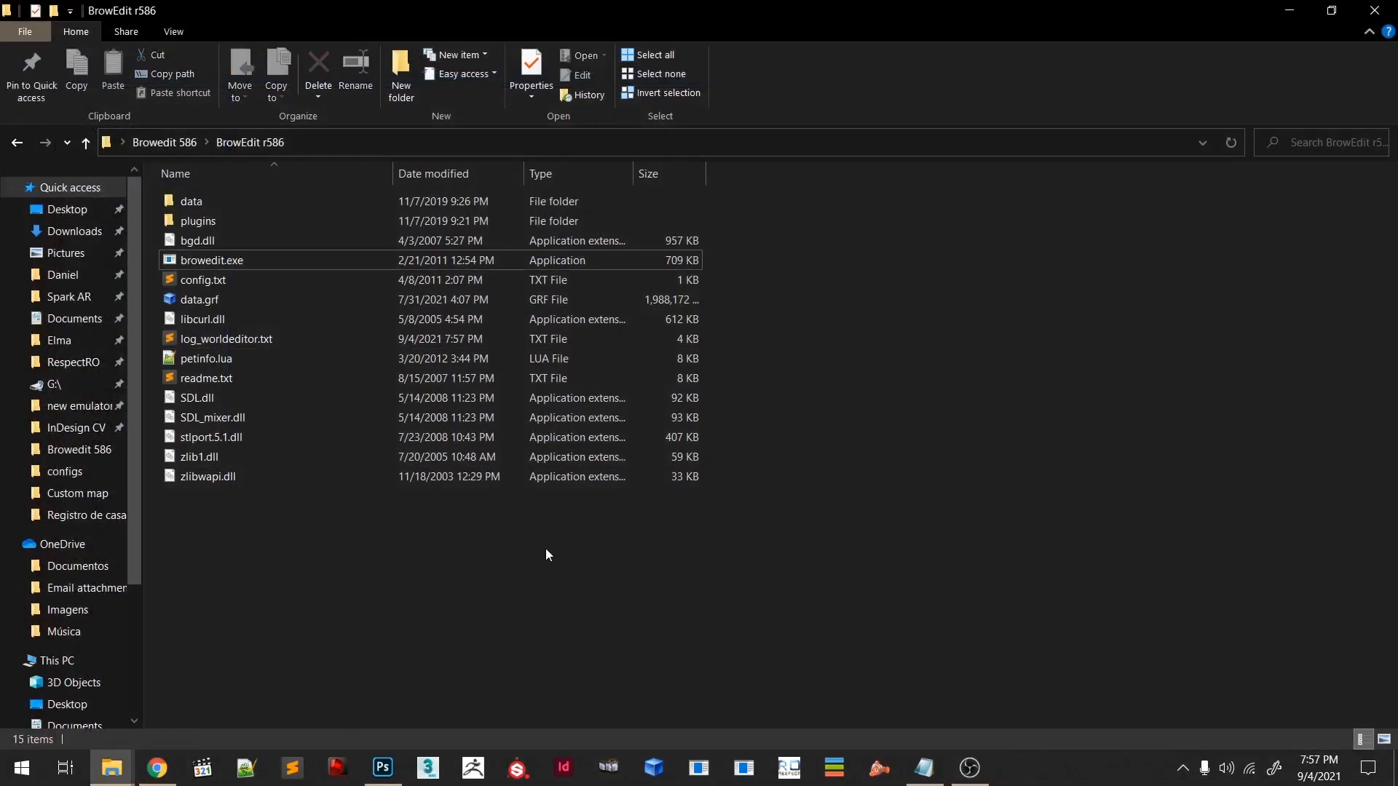
double_click(233, 260)
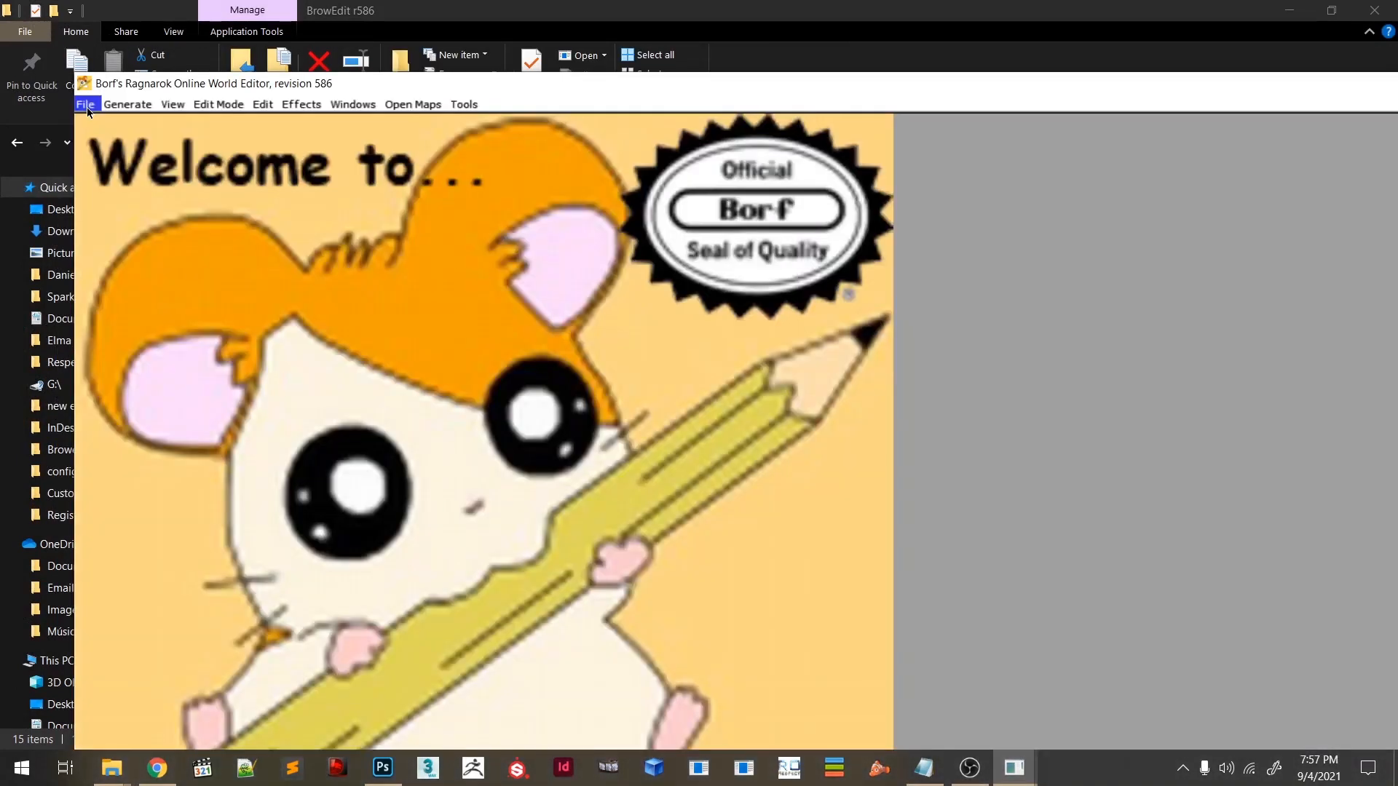
click(85, 105)
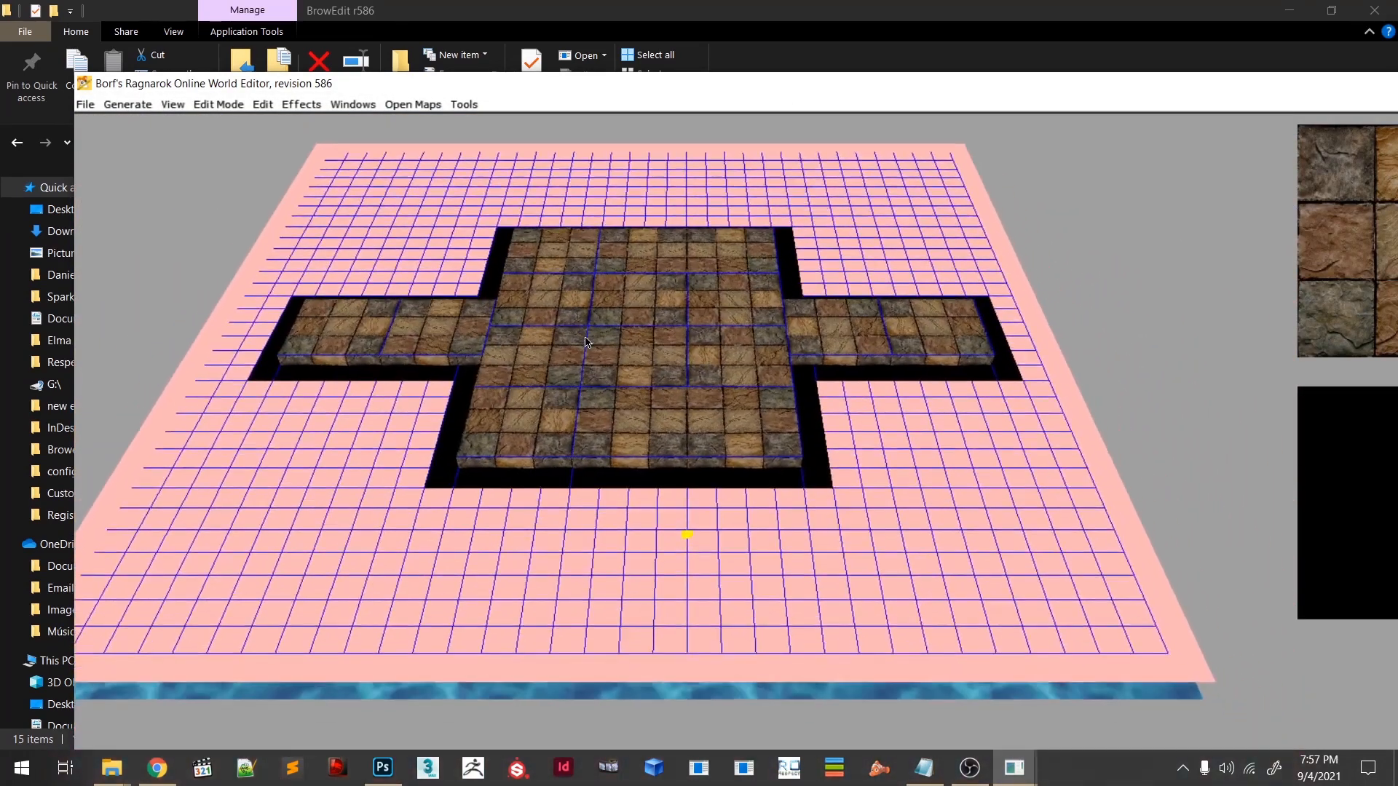
scroll(418, 212, up, 3)
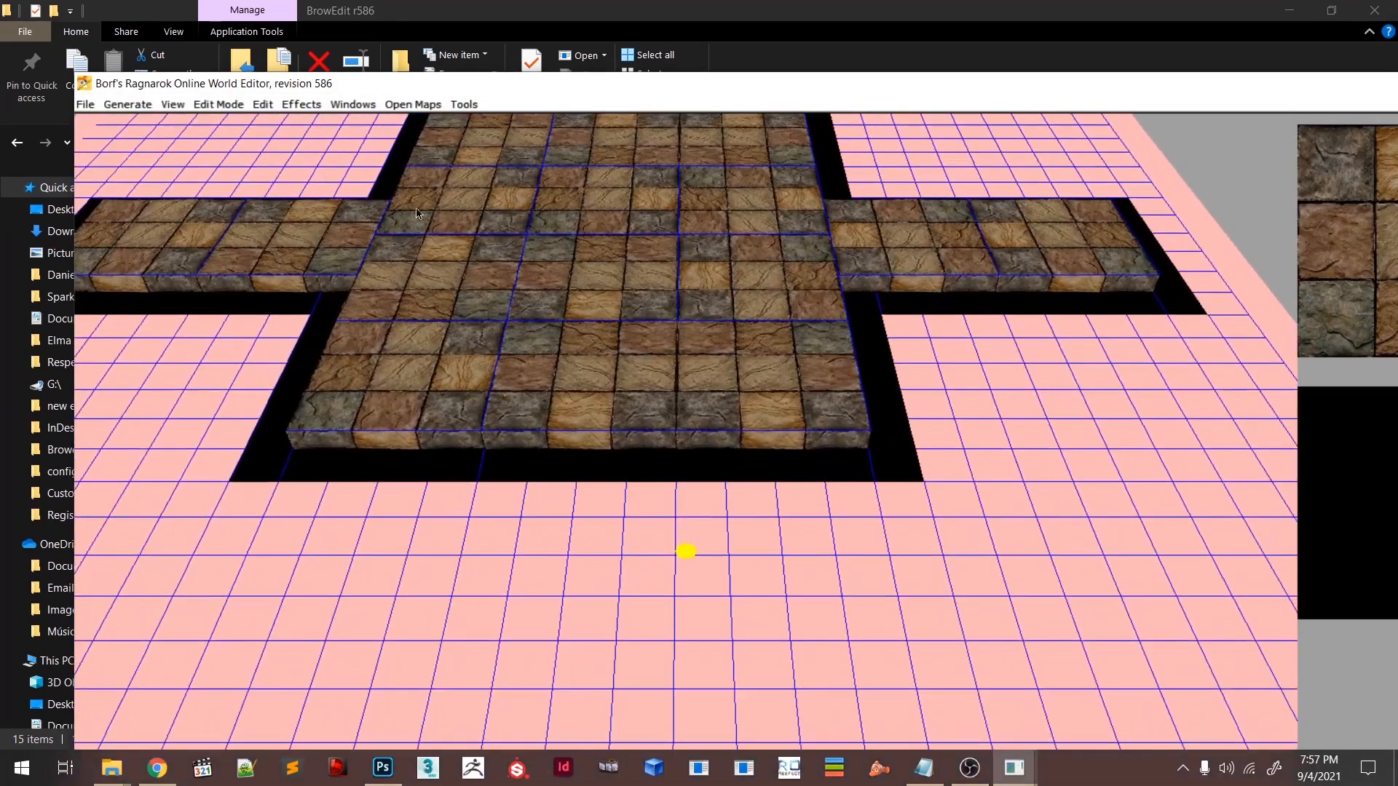
- Switch to object editing and browse the model library's custom category and the dicastes and hero folders under RO
click(218, 104)
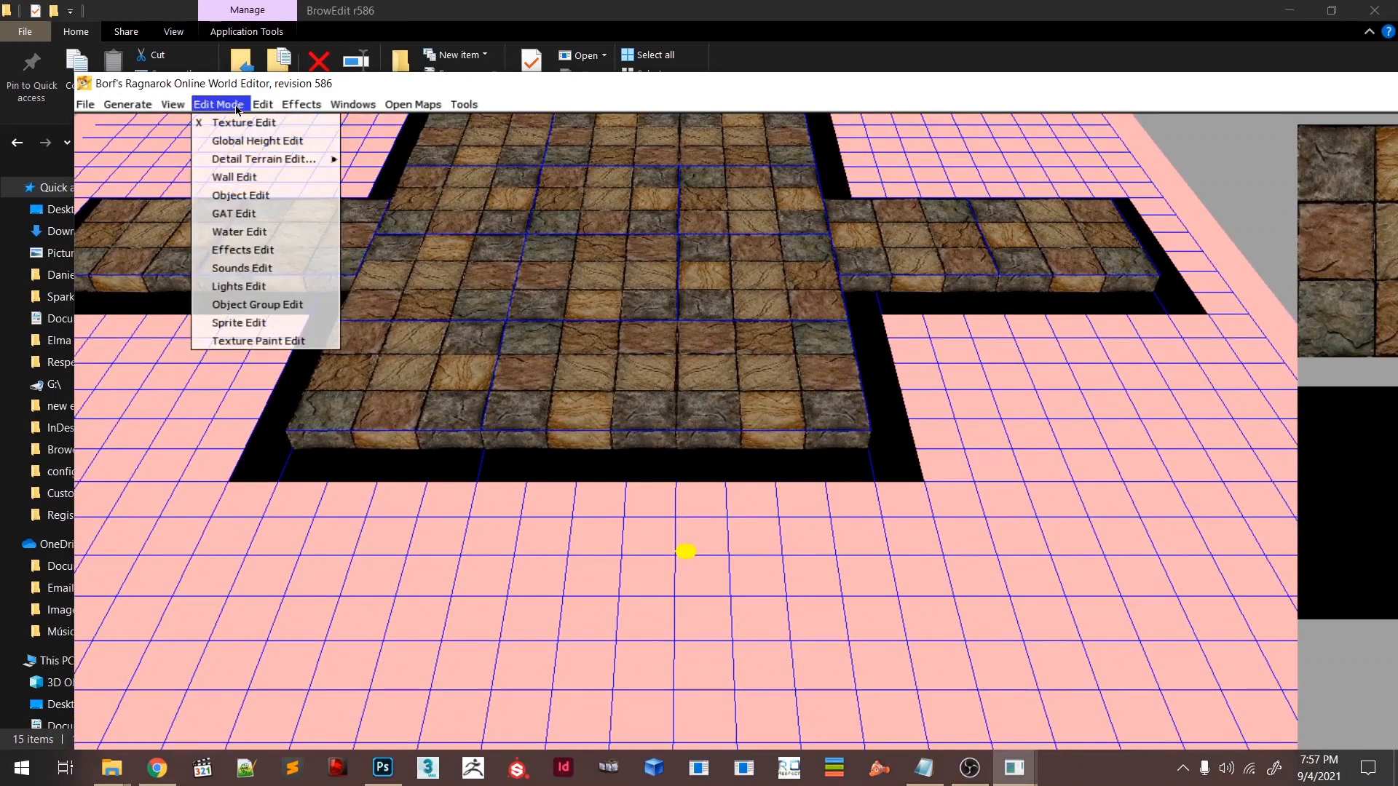
click(241, 195)
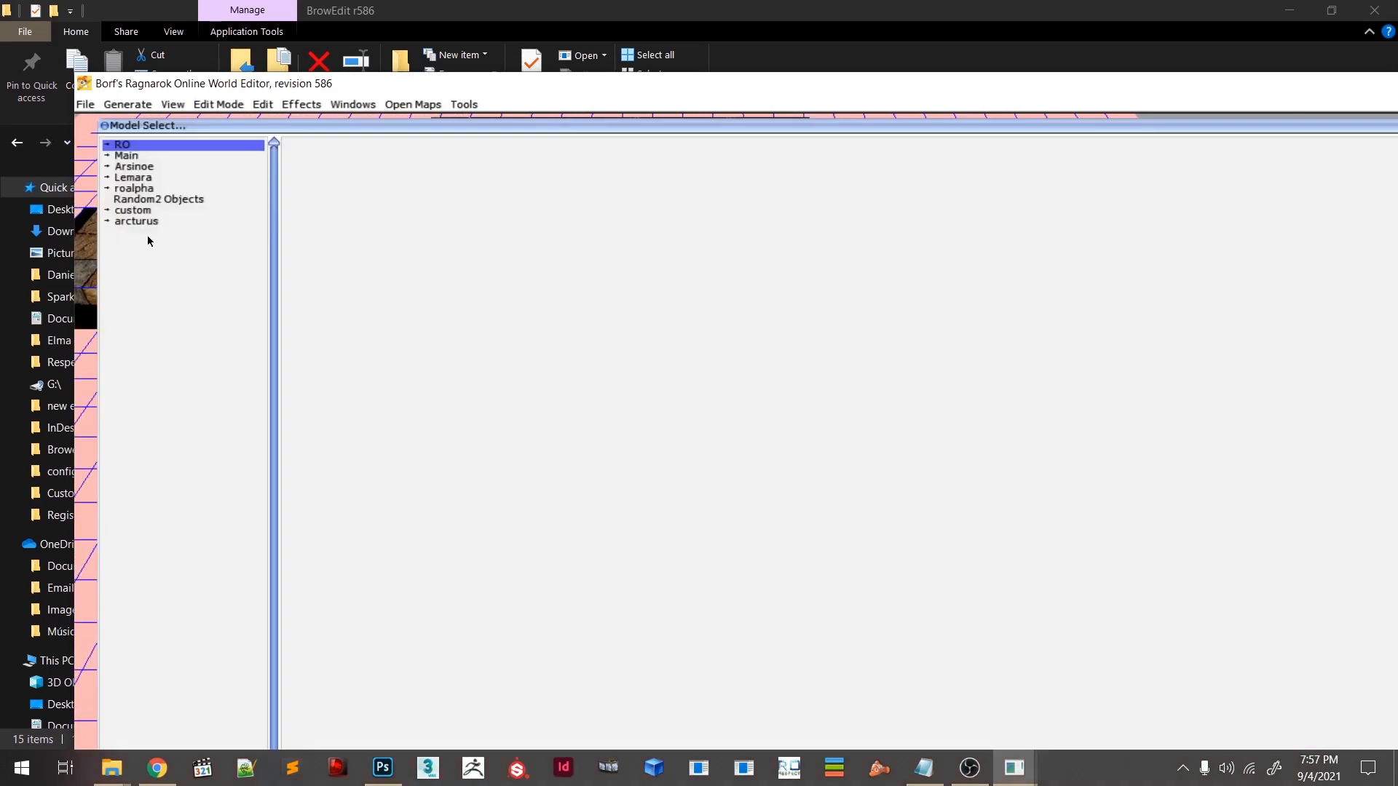
click(123, 211)
click(106, 211)
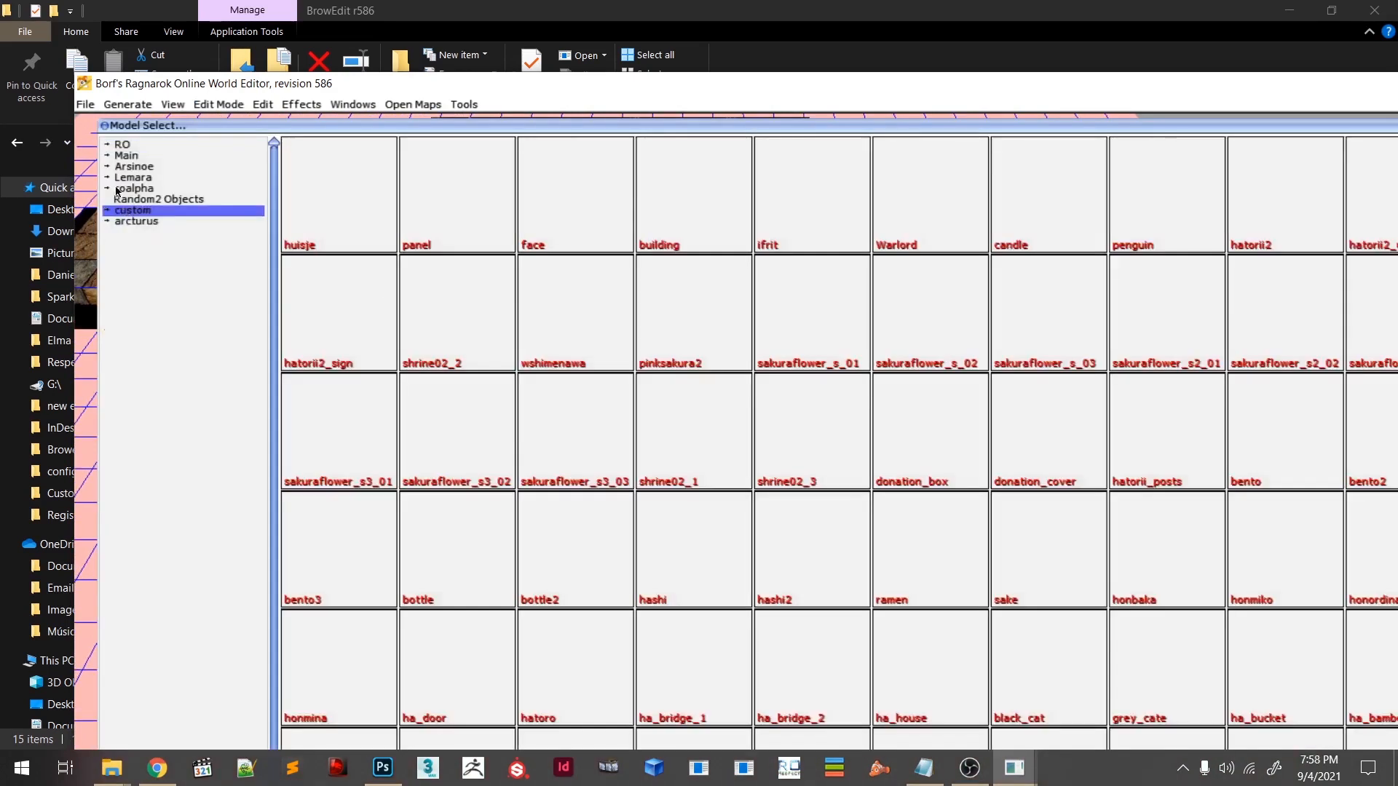
click(121, 145)
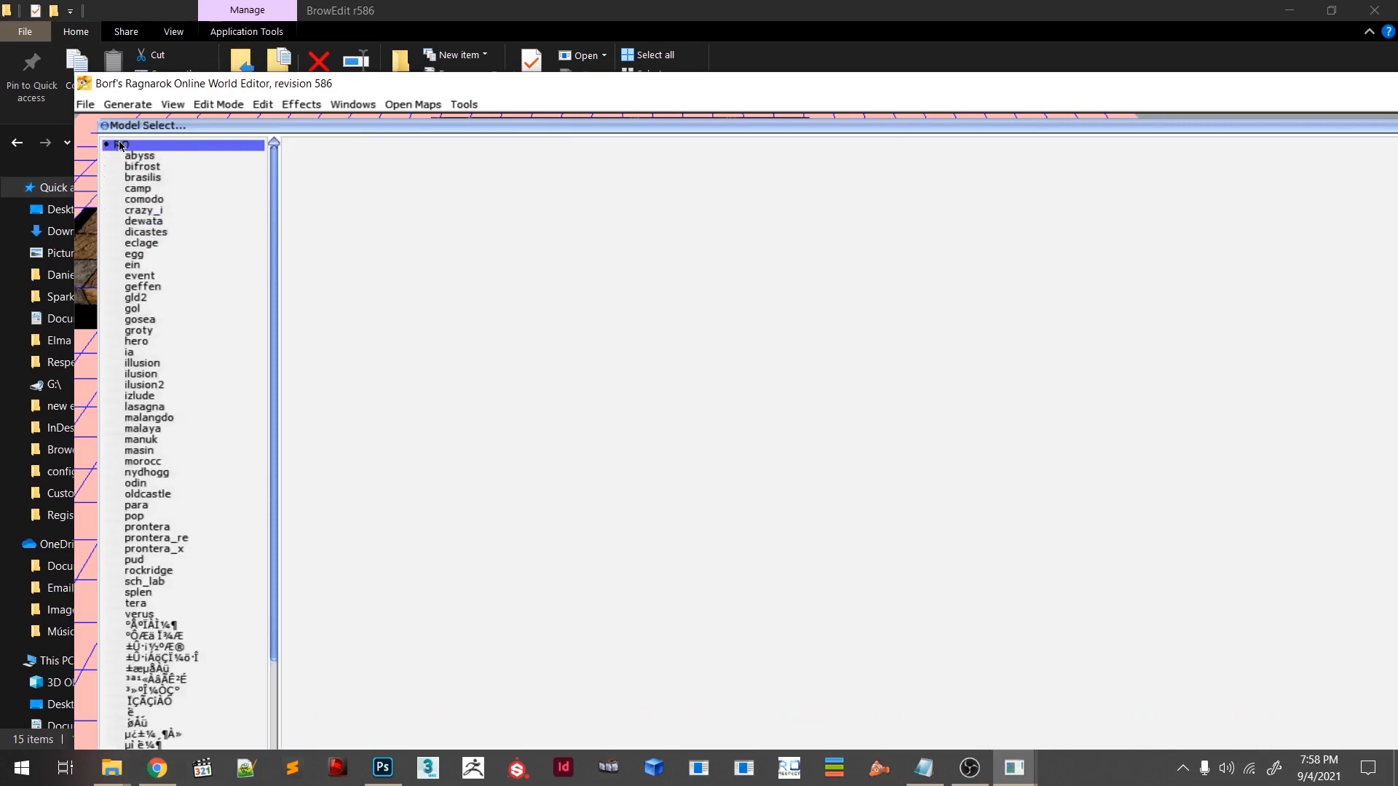
click(142, 232)
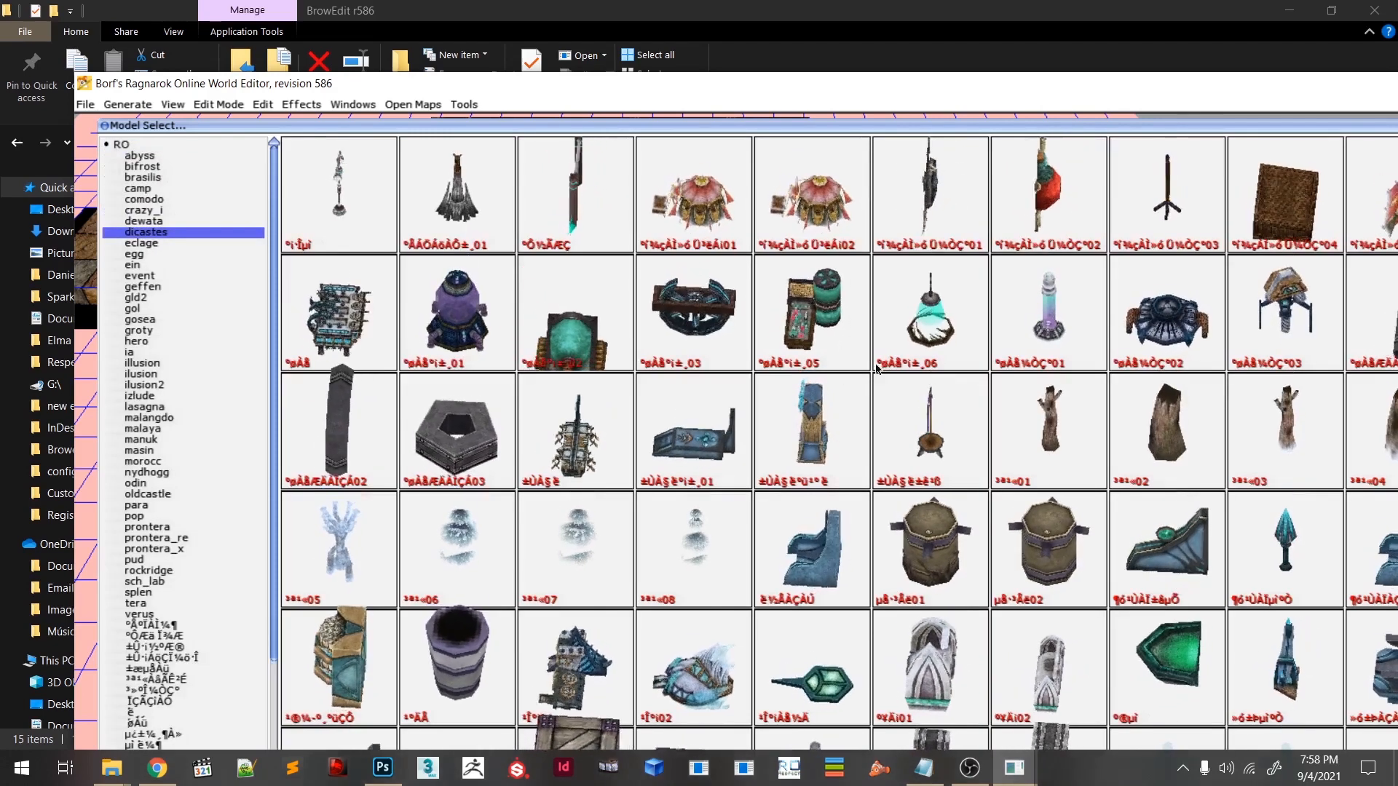
scroll(144, 372, down, 7)
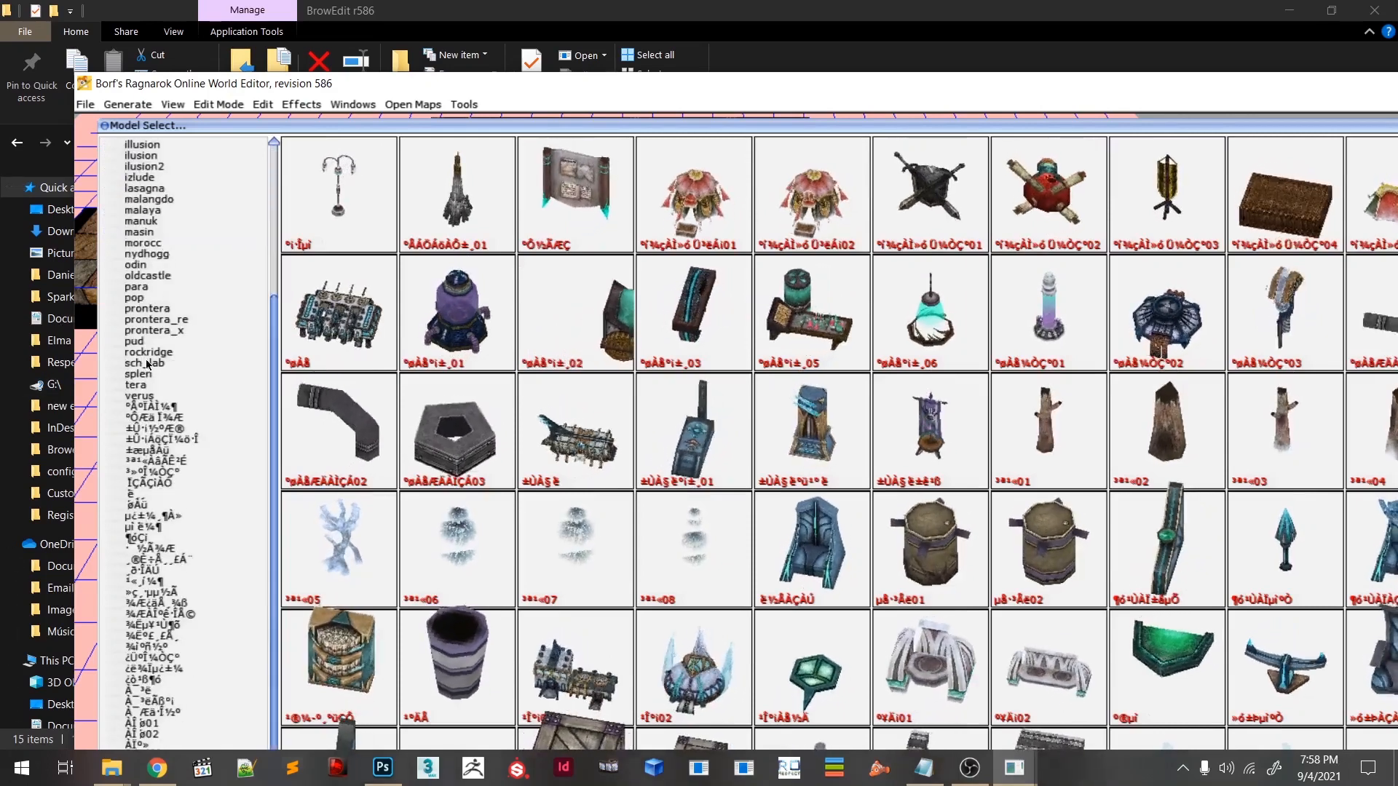
scroll(145, 368, down, 4)
scroll(180, 350, up, 4)
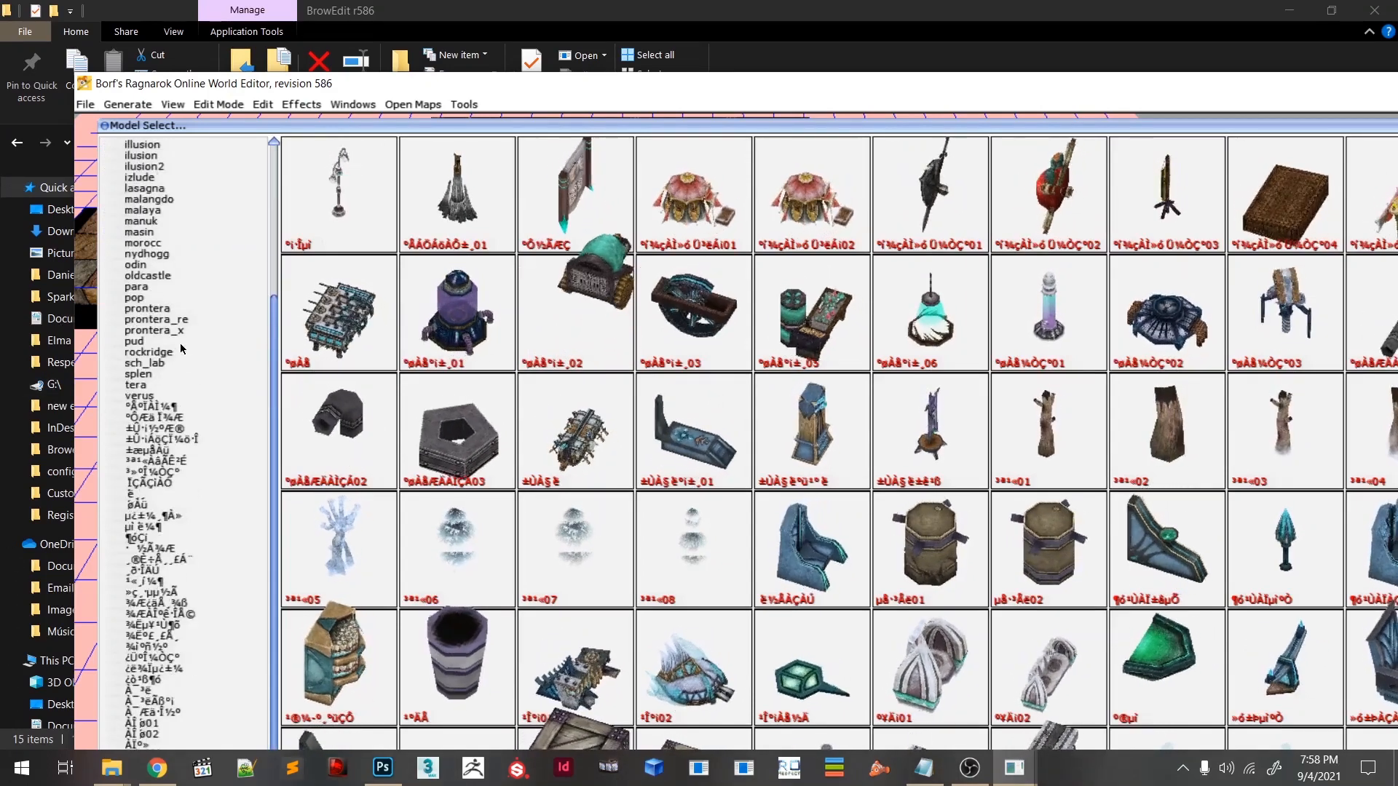
scroll(181, 350, up, 7)
click(155, 339)
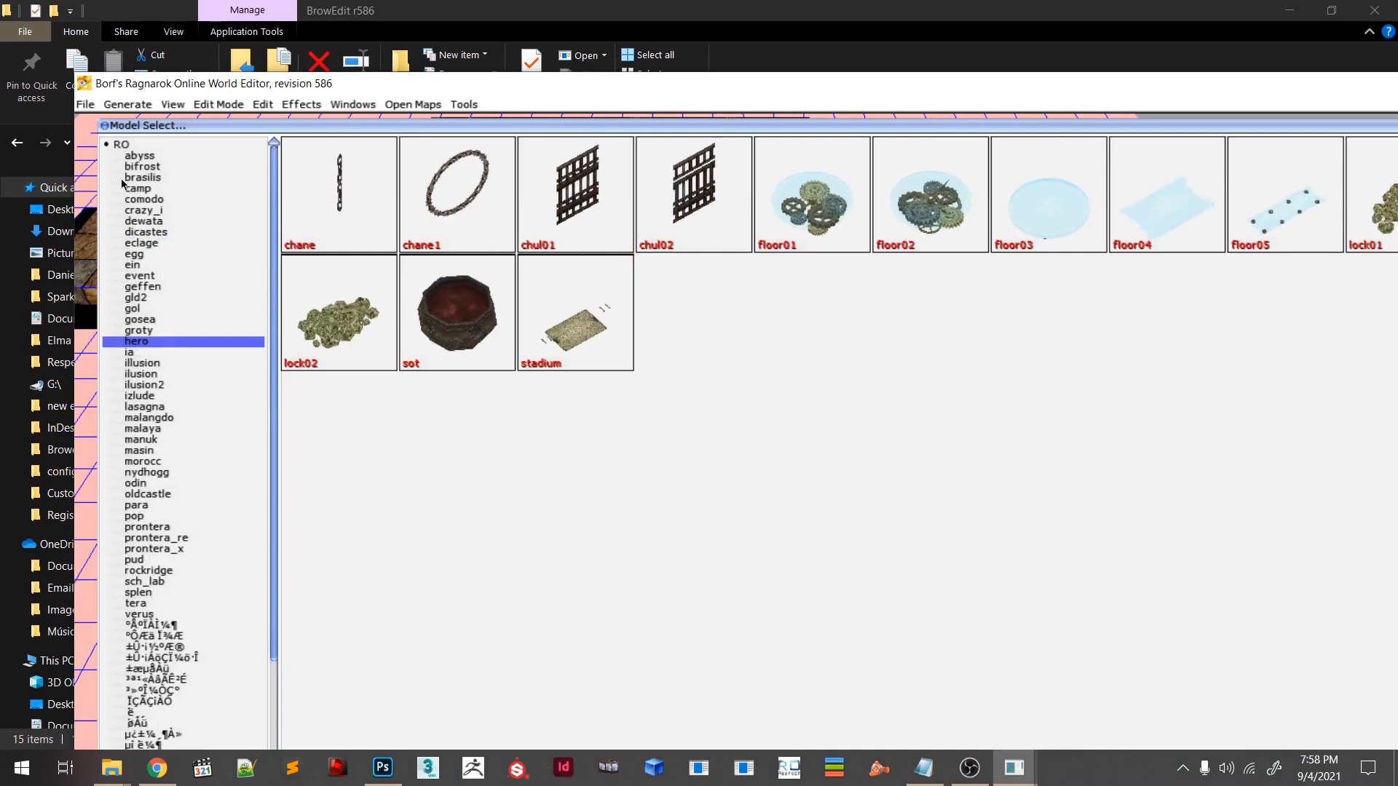
- Choose the first arch model in the Main, Architecture, Arch category of the model library
click(112, 145)
click(109, 157)
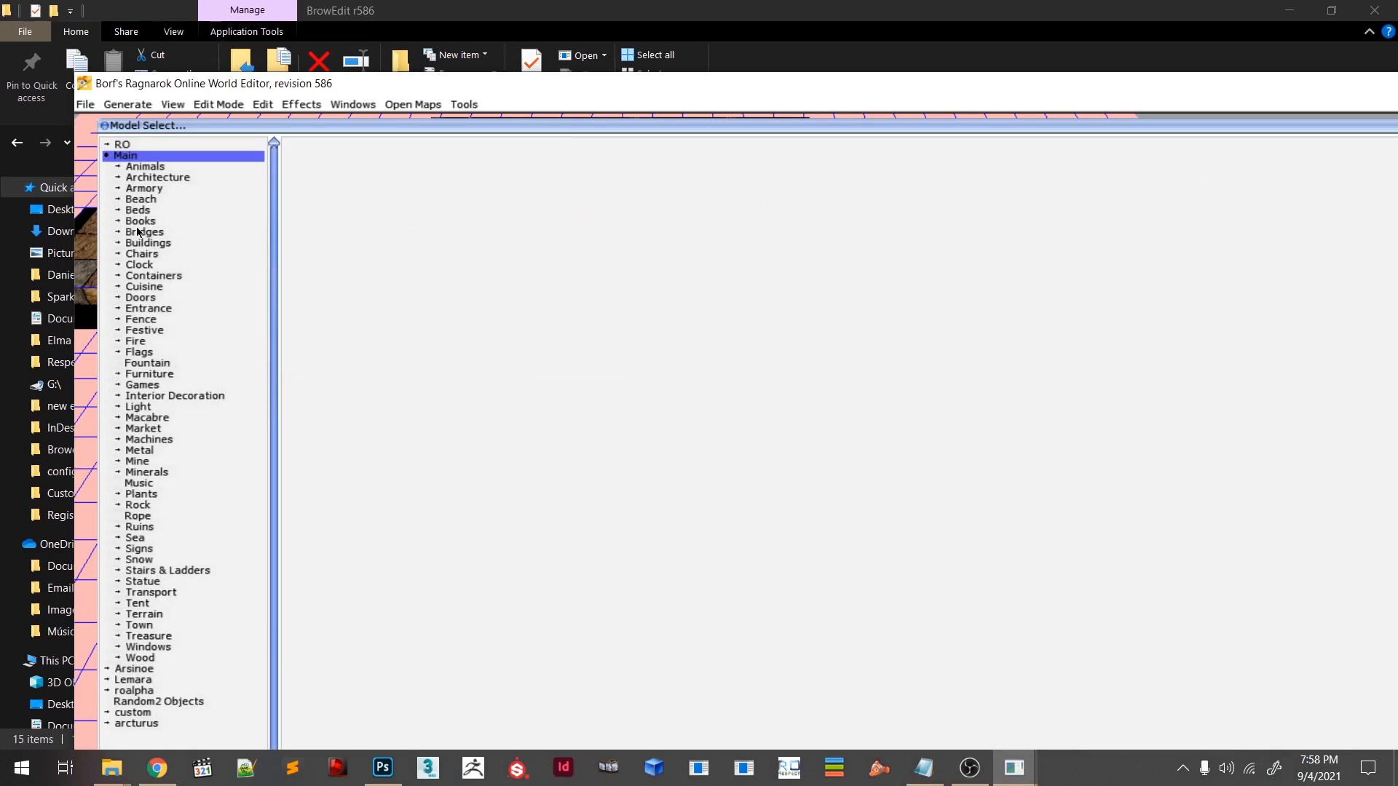
click(107, 157)
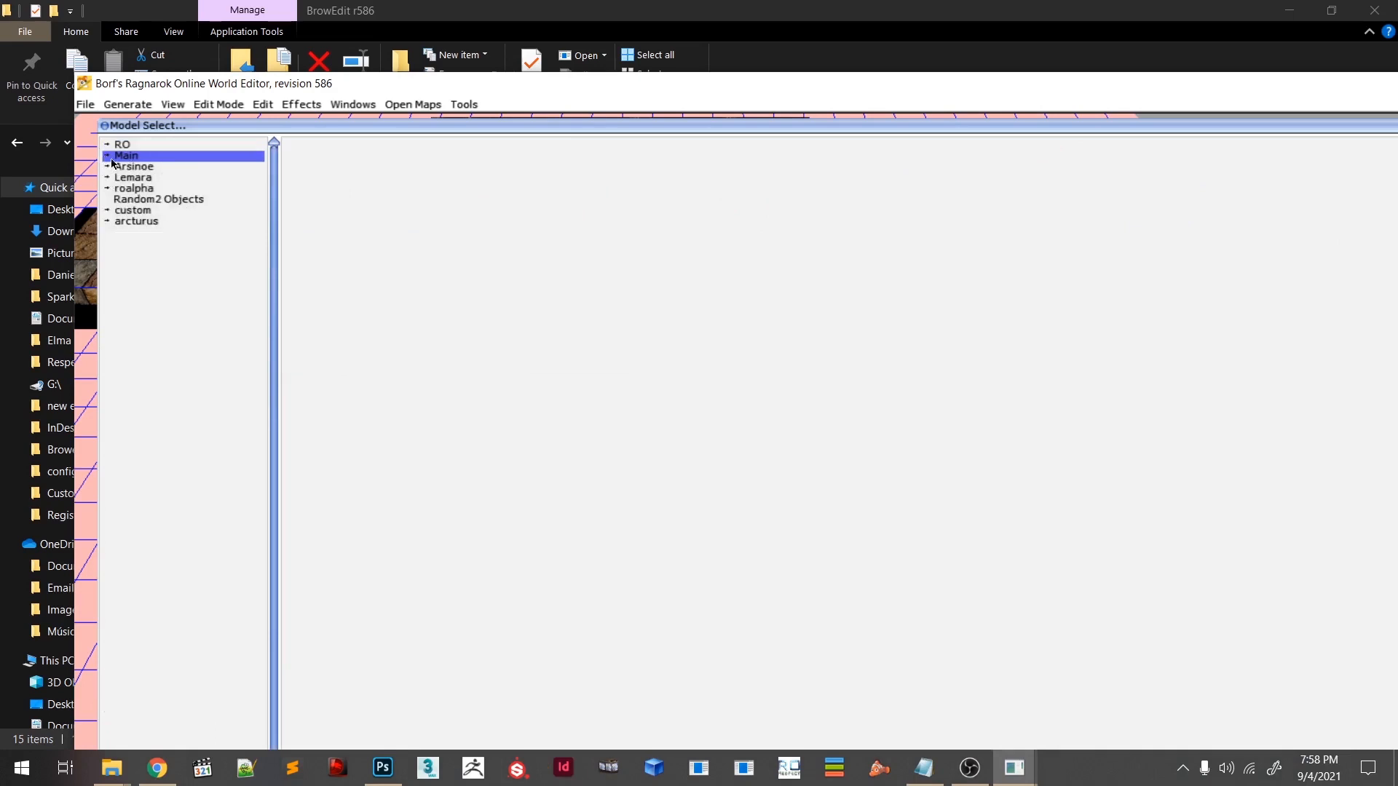
click(110, 157)
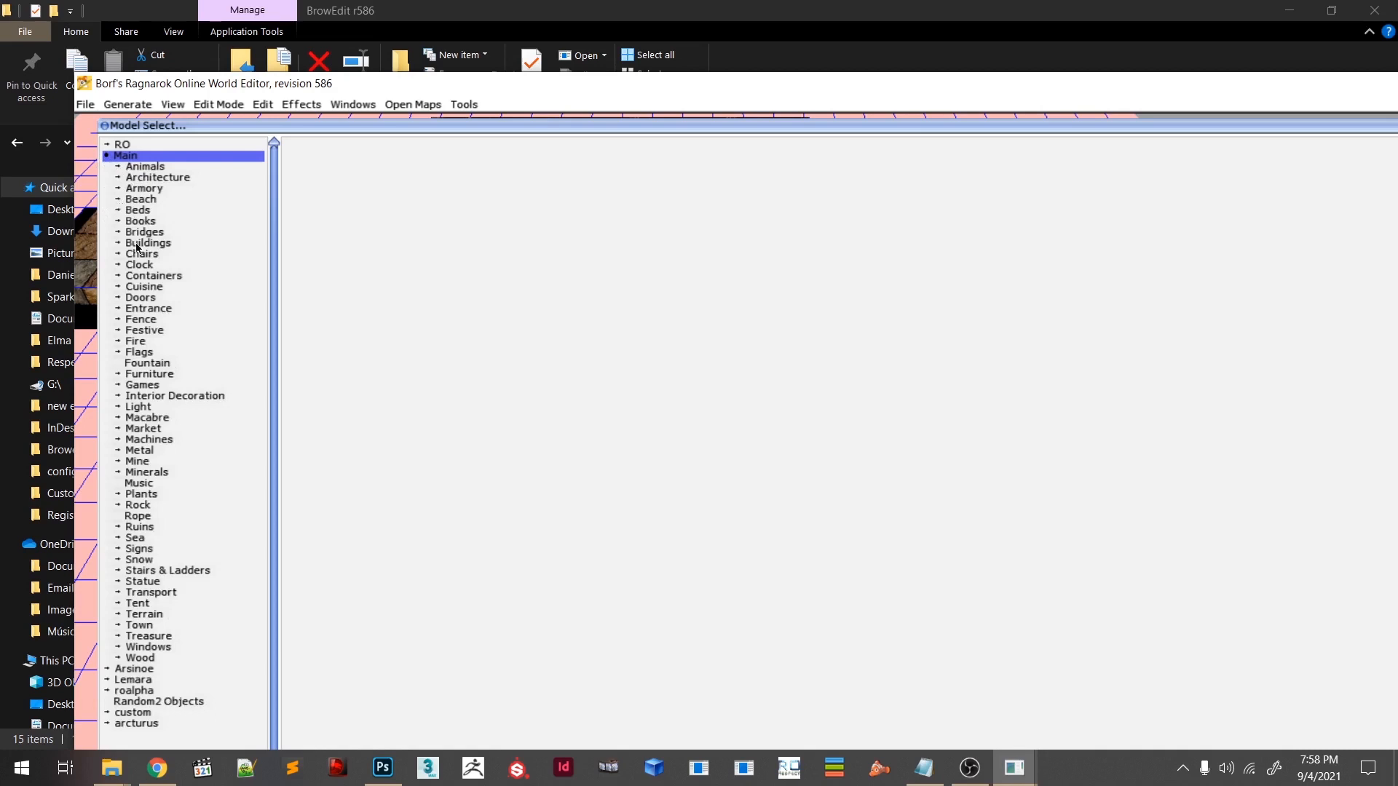
click(125, 179)
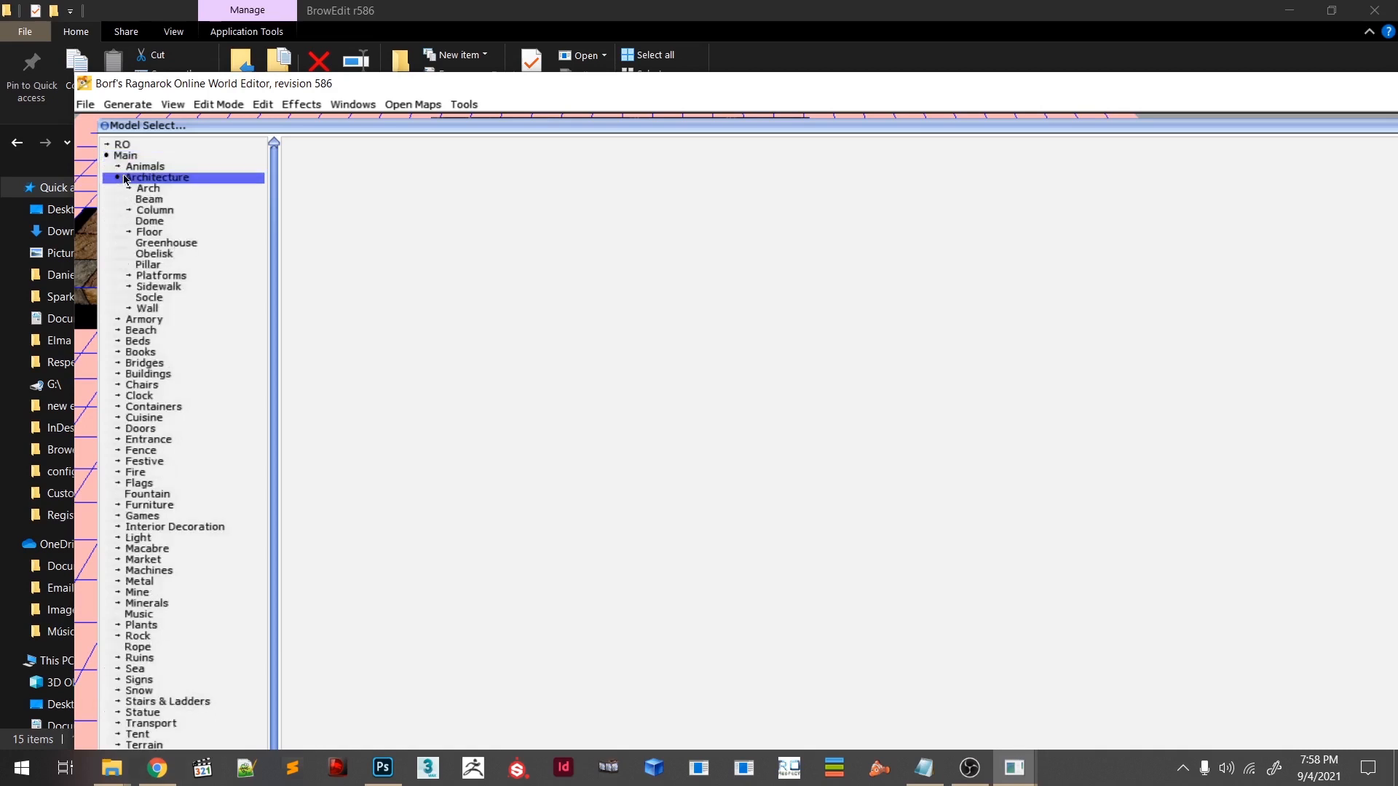
click(150, 189)
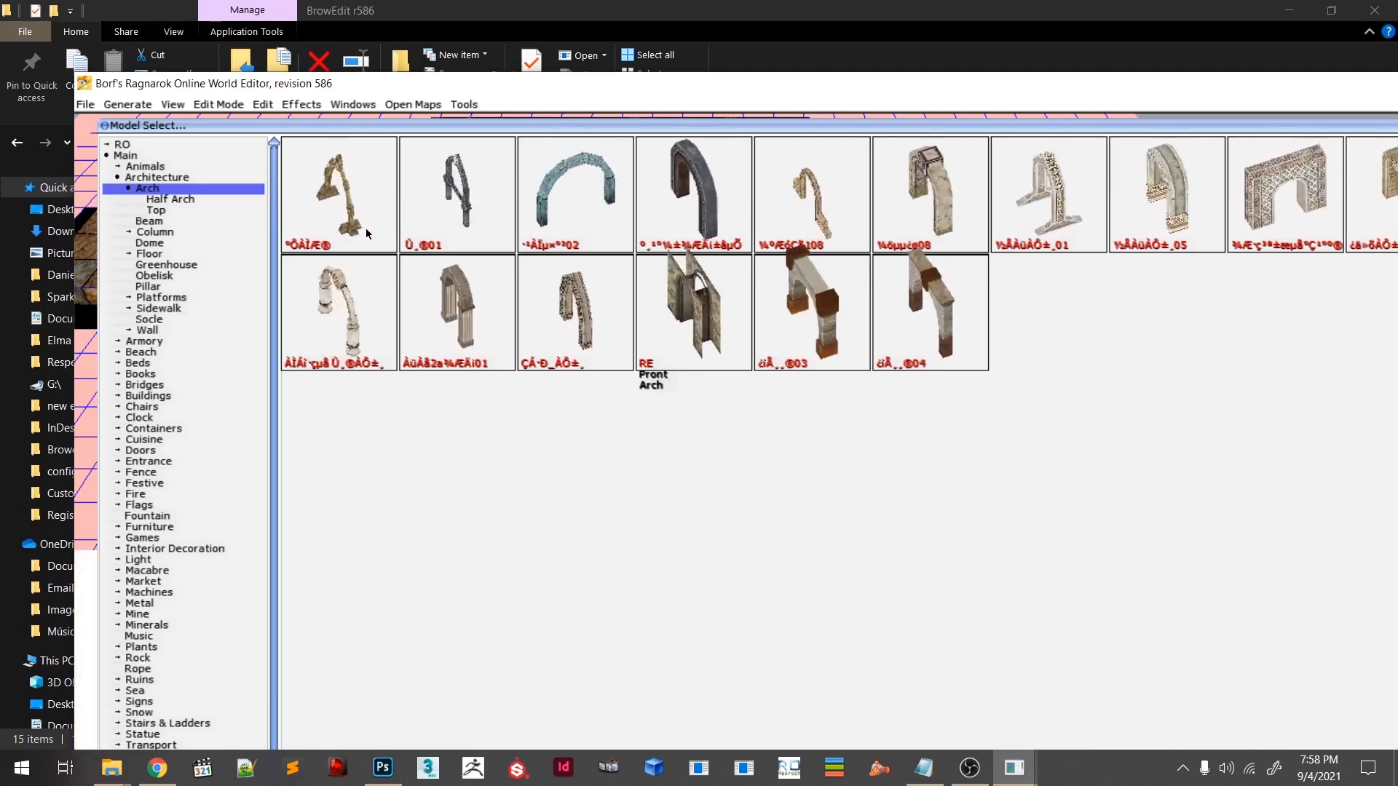
click(349, 206)
right_drag(542, 394, 560, 380)
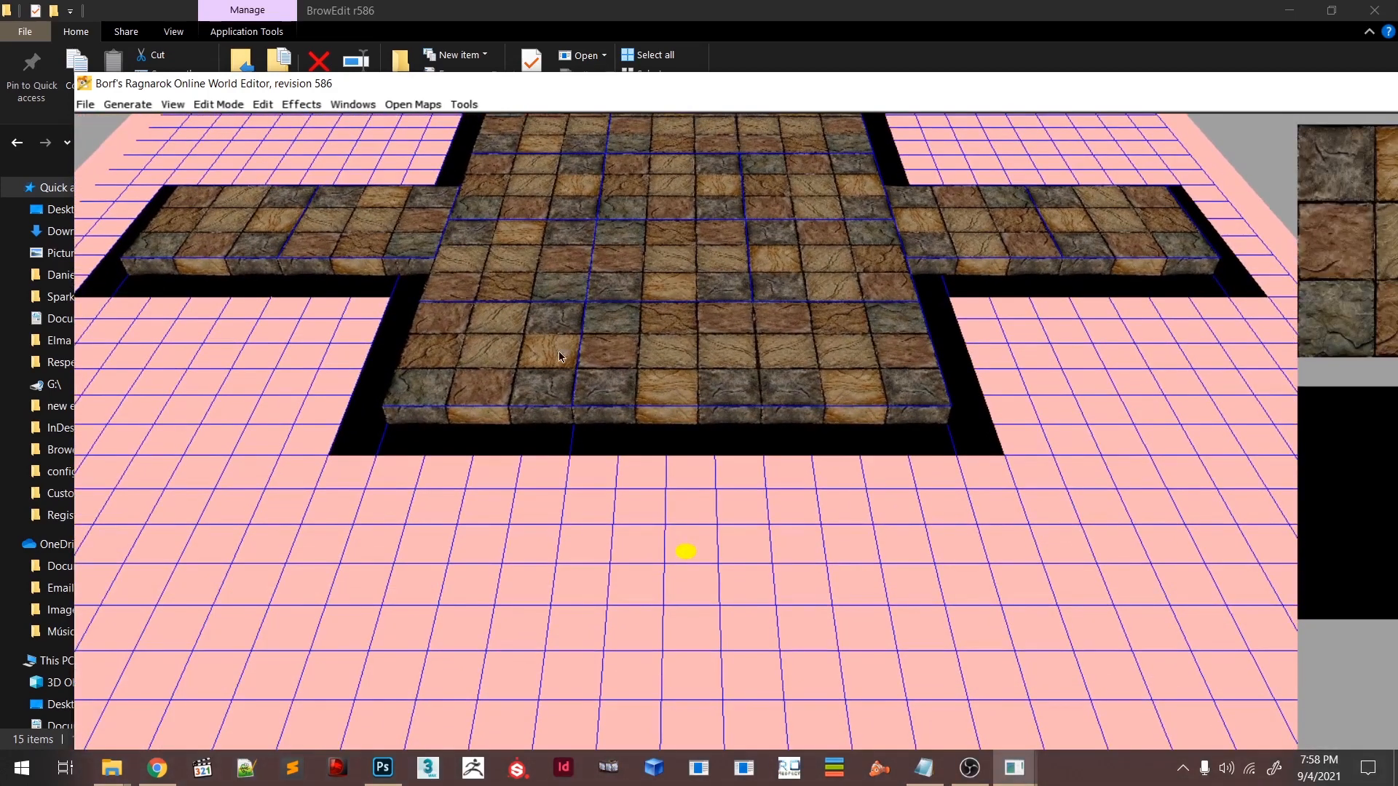
- In Object Edit mode, place the arch in the middle of the main platform and shift it slightly
click(217, 106)
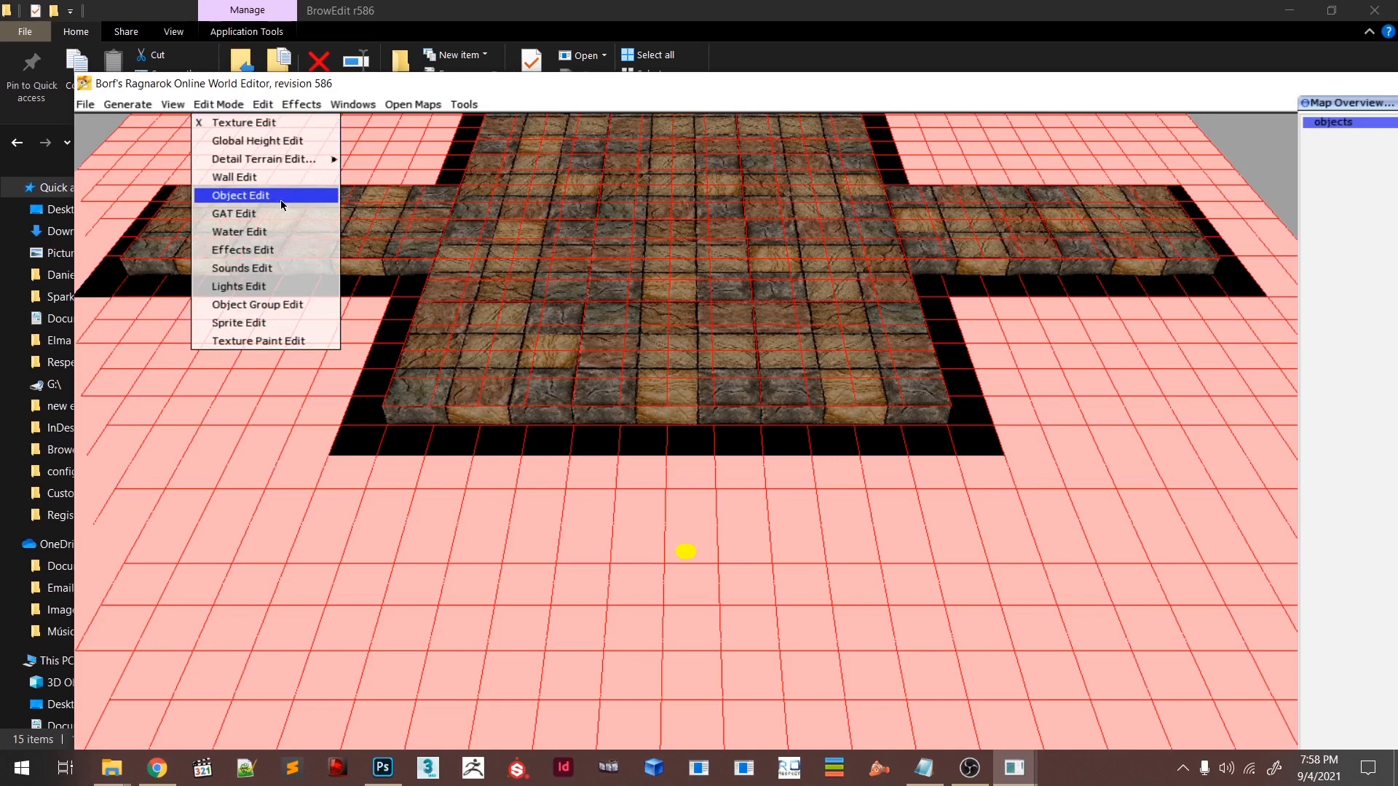
click(477, 265)
scroll(598, 379, up, 5)
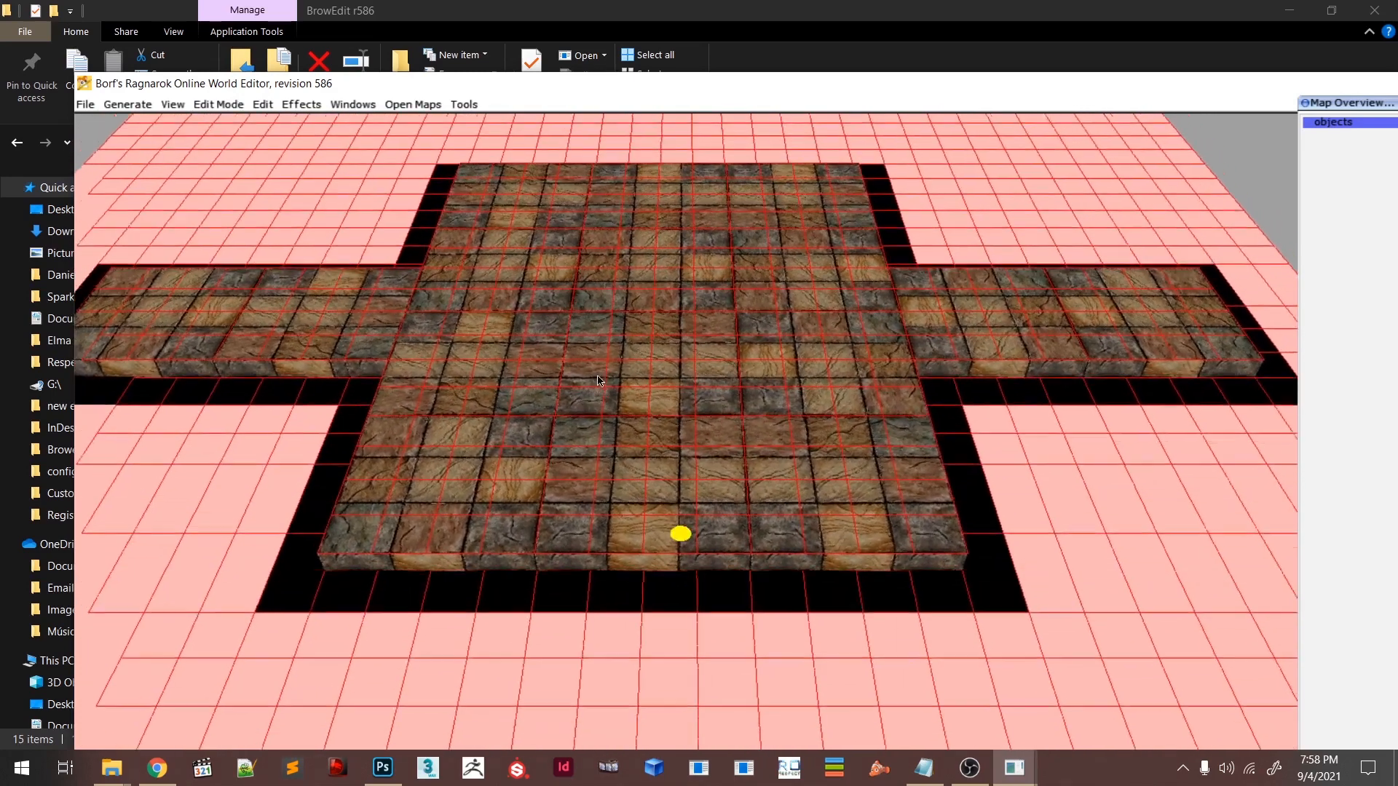
right_drag(598, 380, 639, 477)
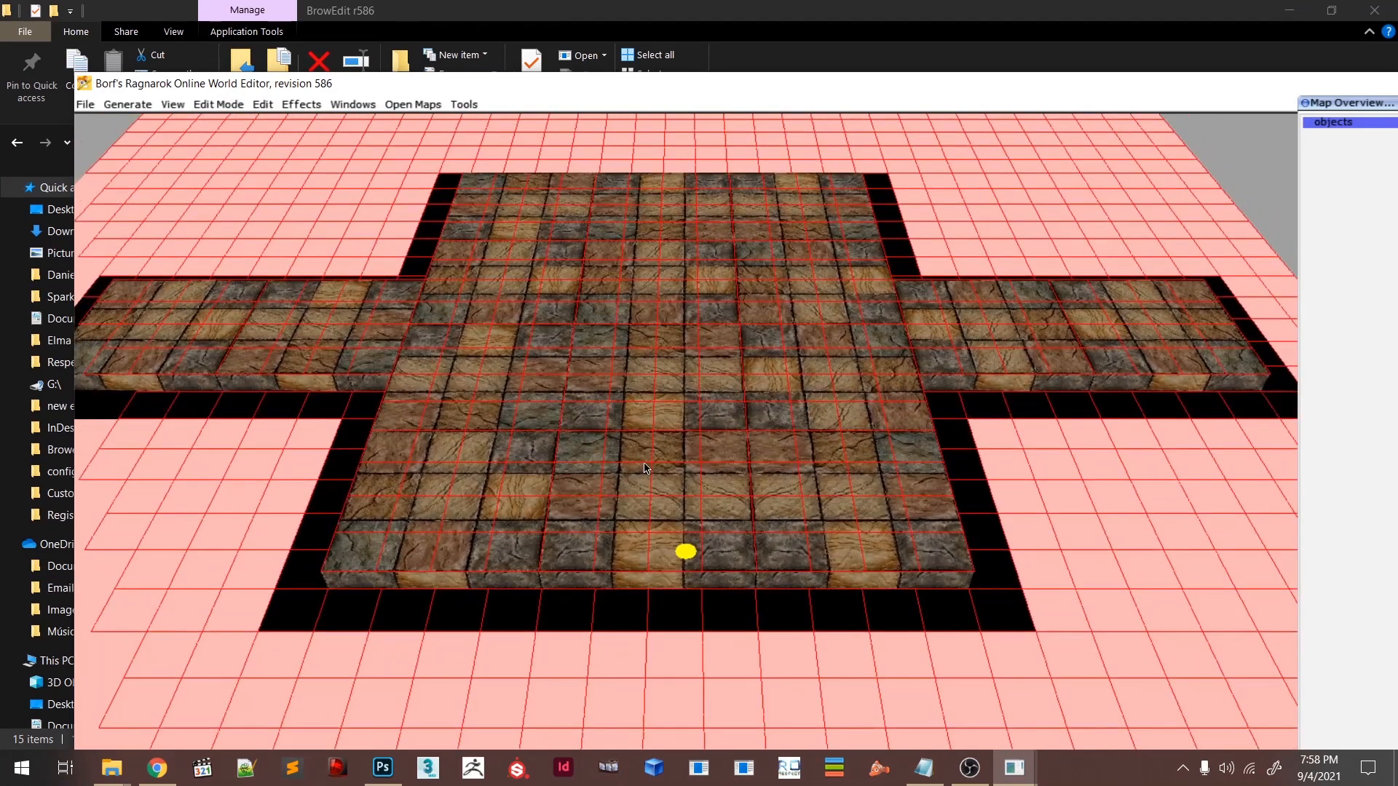
click(649, 446)
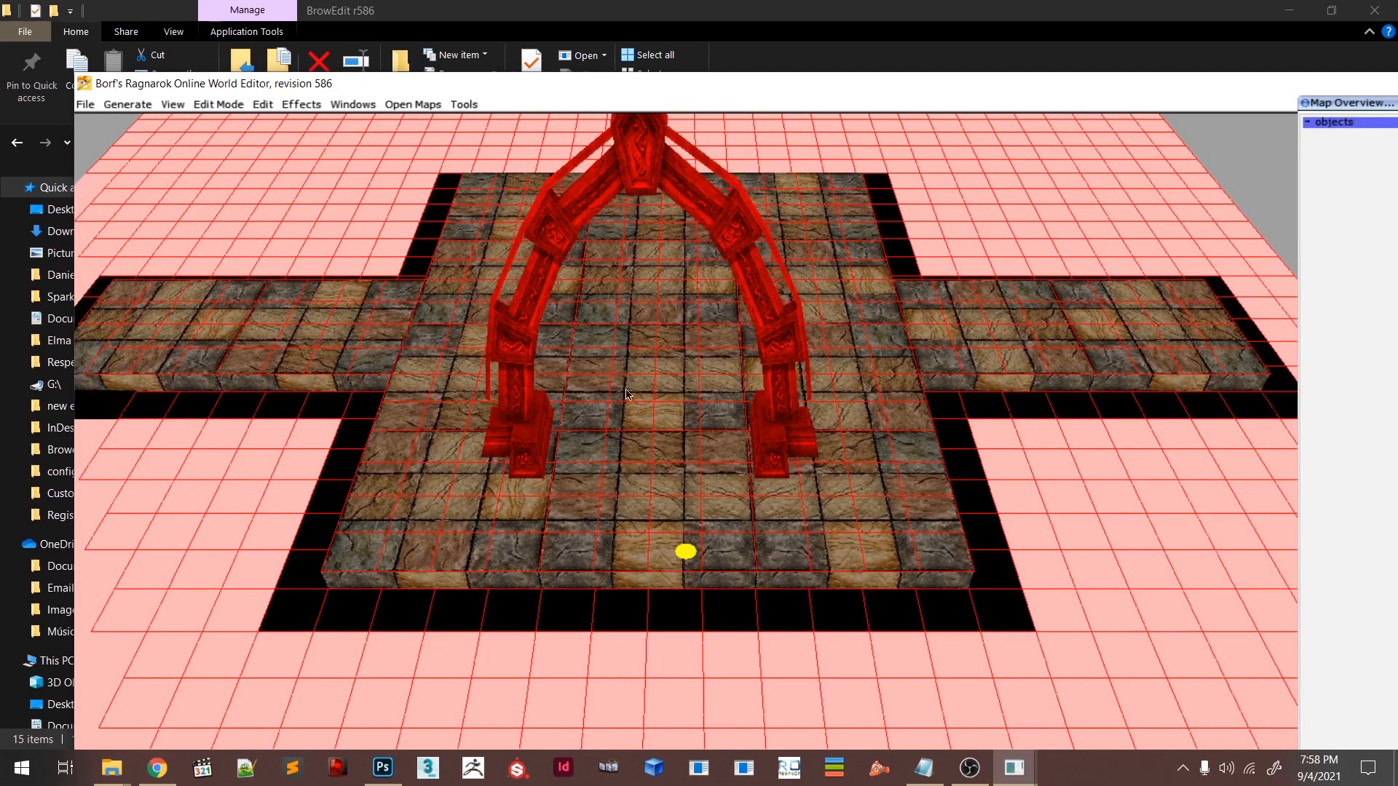
mouse_move(644, 443)
mouse_down()
mouse_move(546, 371)
mouse_move(562, 295)
mouse_move(625, 326)
mouse_move(647, 426)
mouse_up()
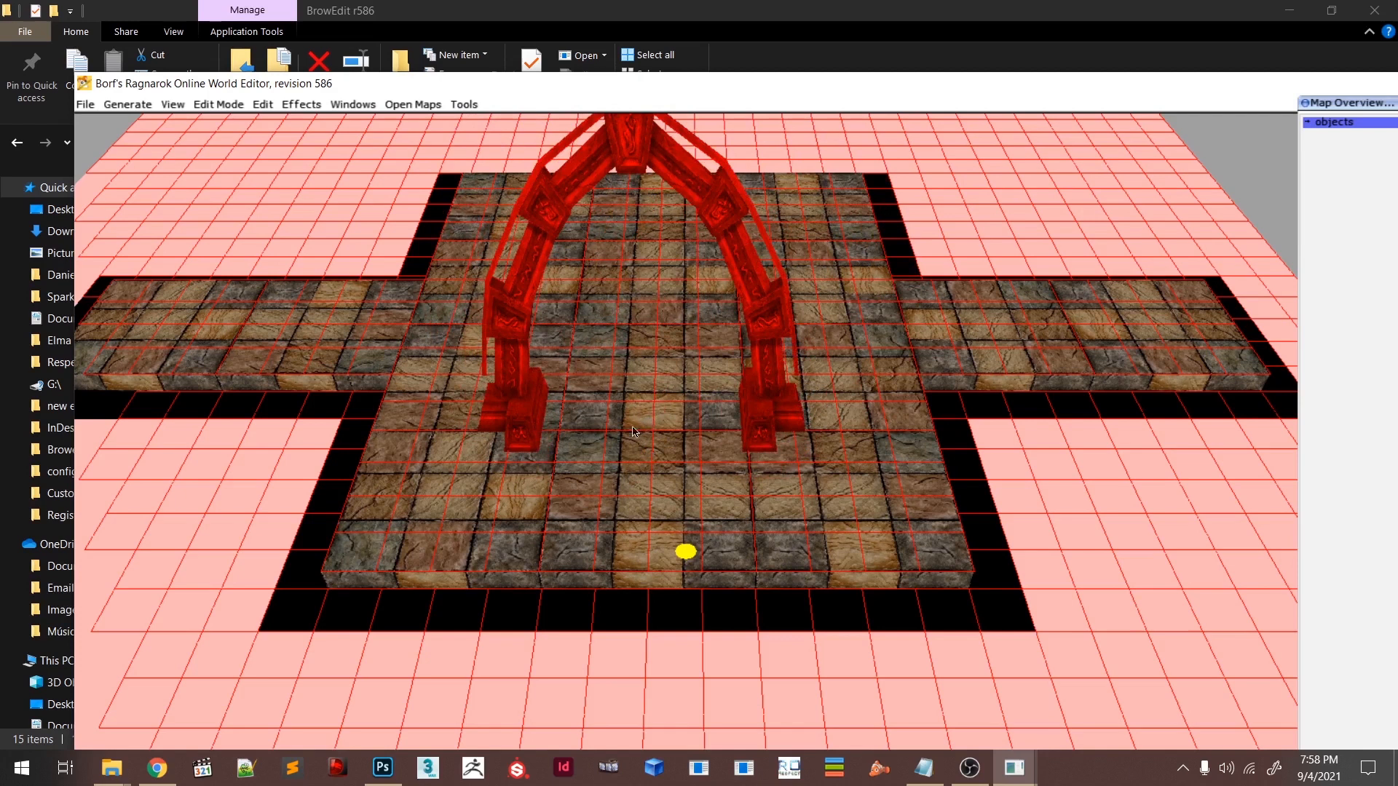
- Paste a copy of the arch, rotated a quarter turn, where one side arm joins the main platform
key(ctrl+v)
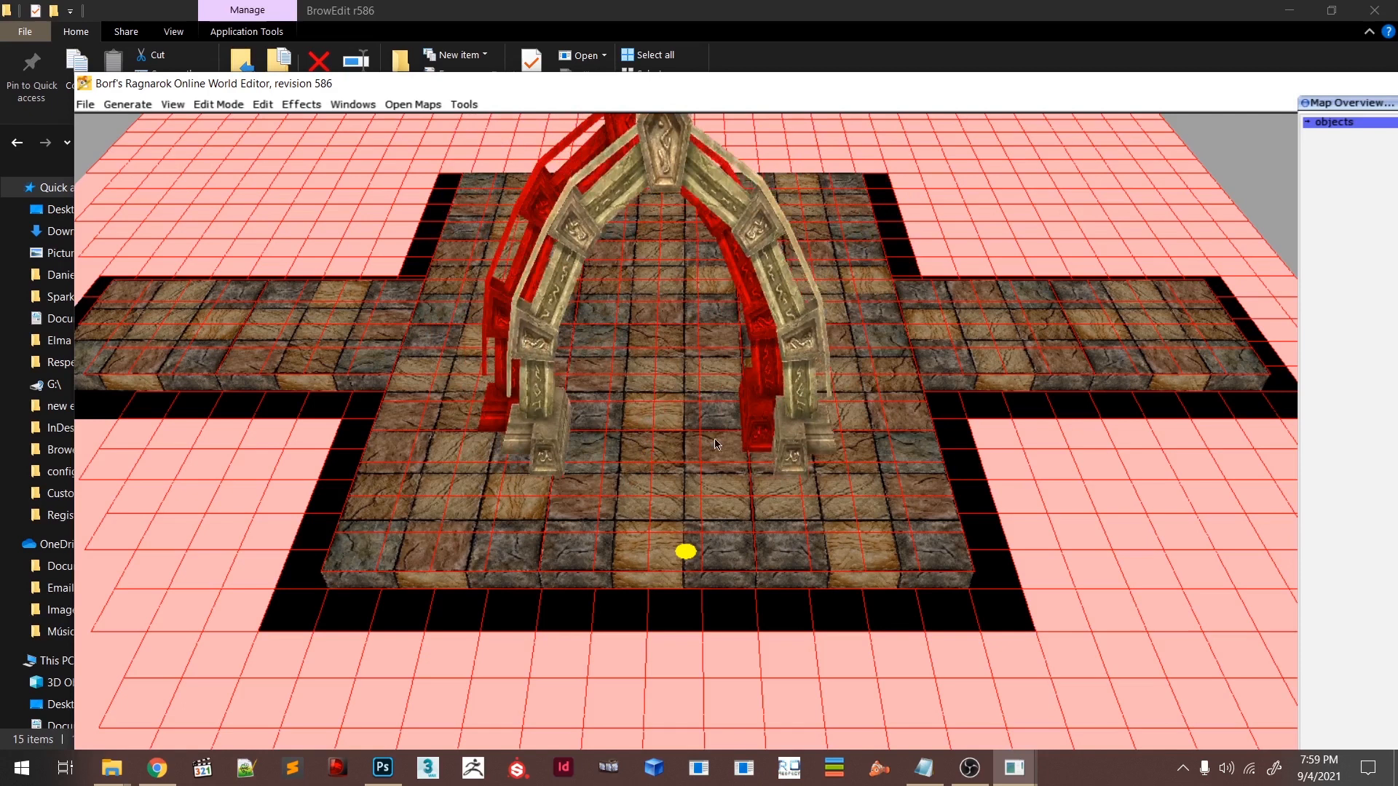
key(space)
key(space)
key(space)
key(space)
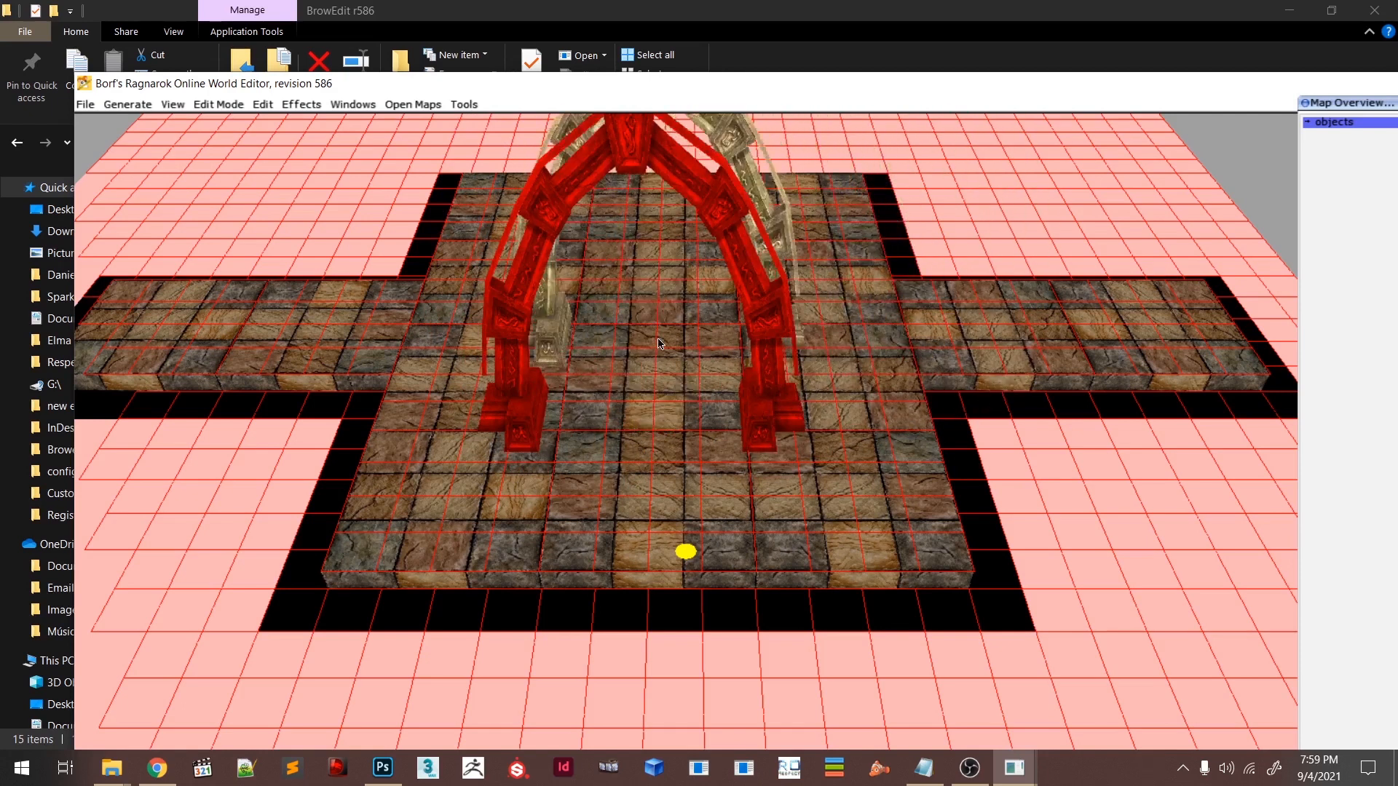
key(space)
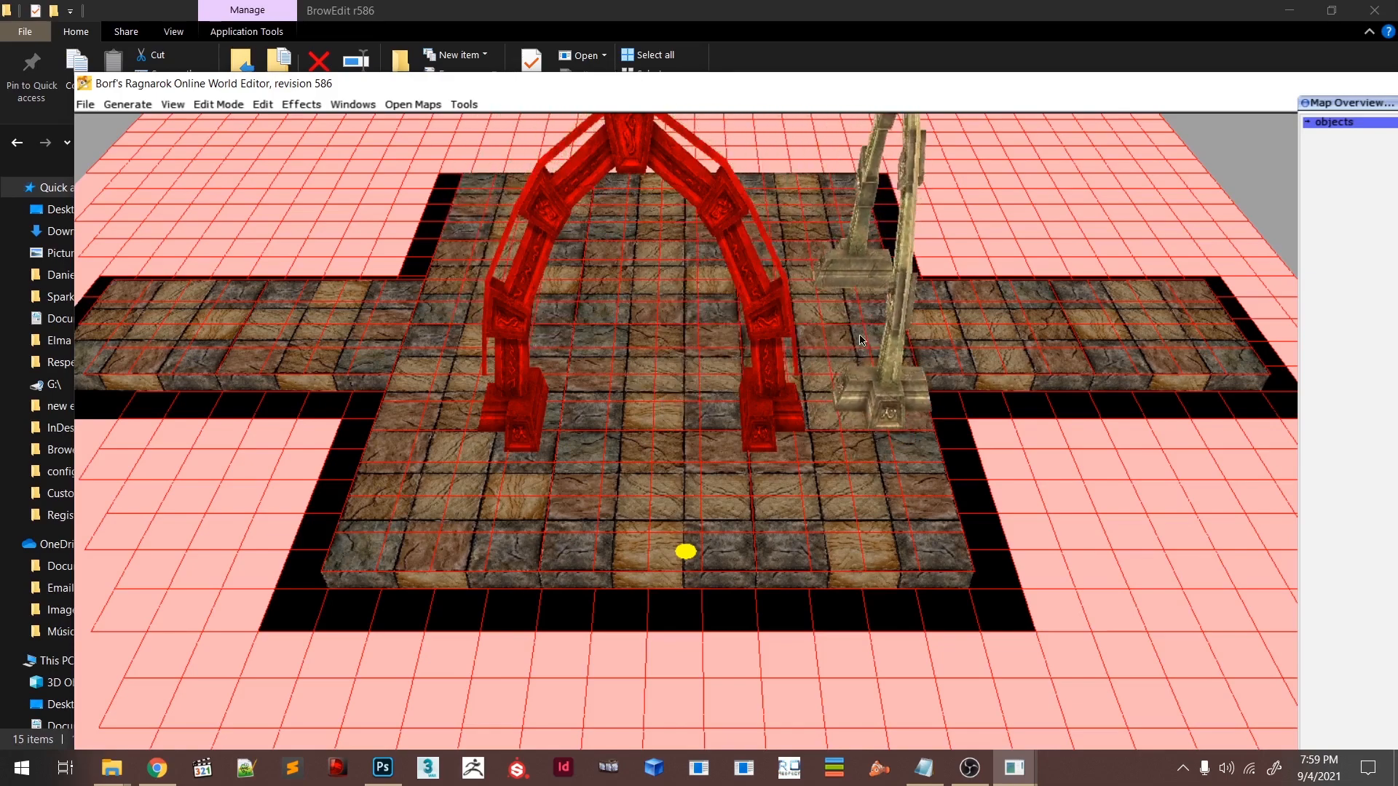
click(859, 340)
- Nudge the rotated arch sideways in small increments to centre it over the side arm's entrance
right_drag(844, 405, 622, 420)
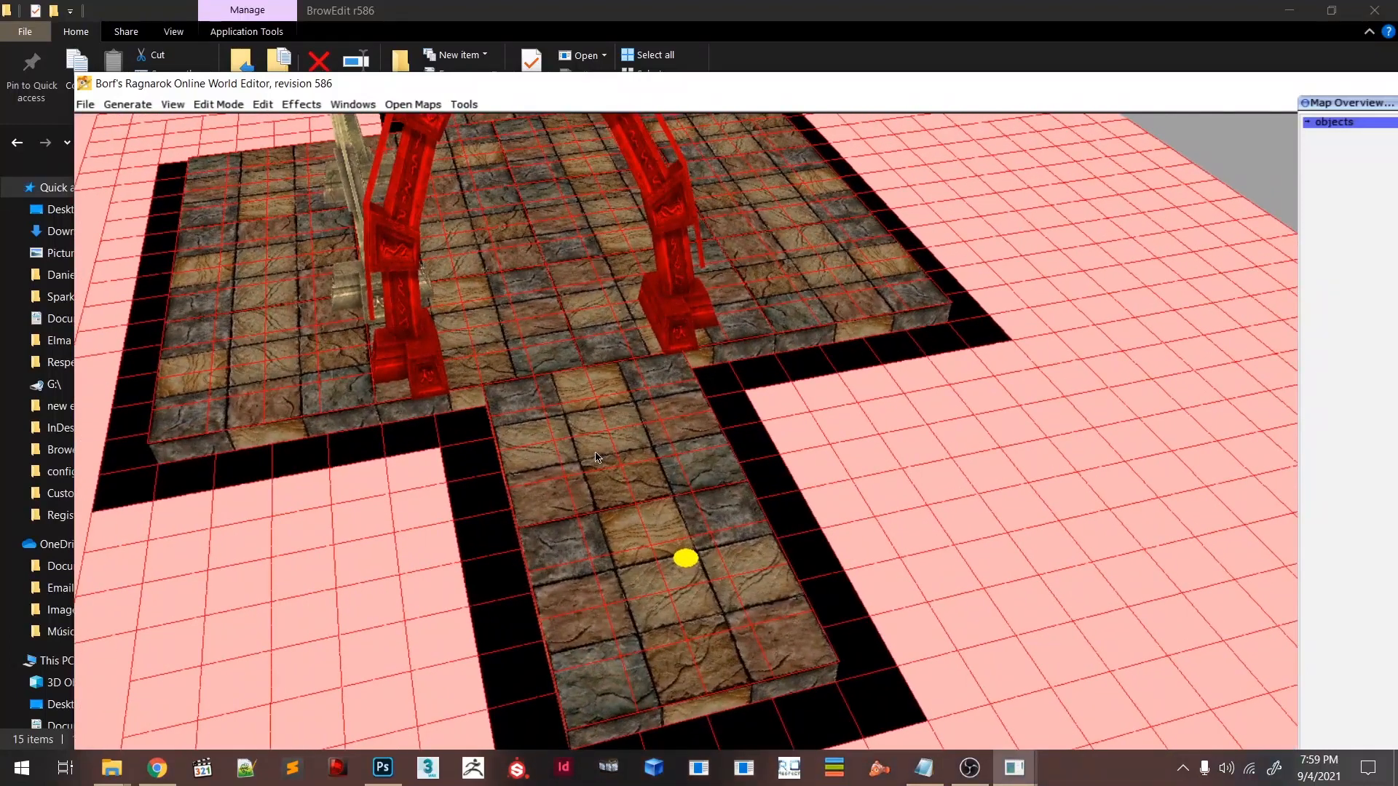
key(Right)
key(Right)
key(Right)
key(Right)
key(Right)
key(Right)
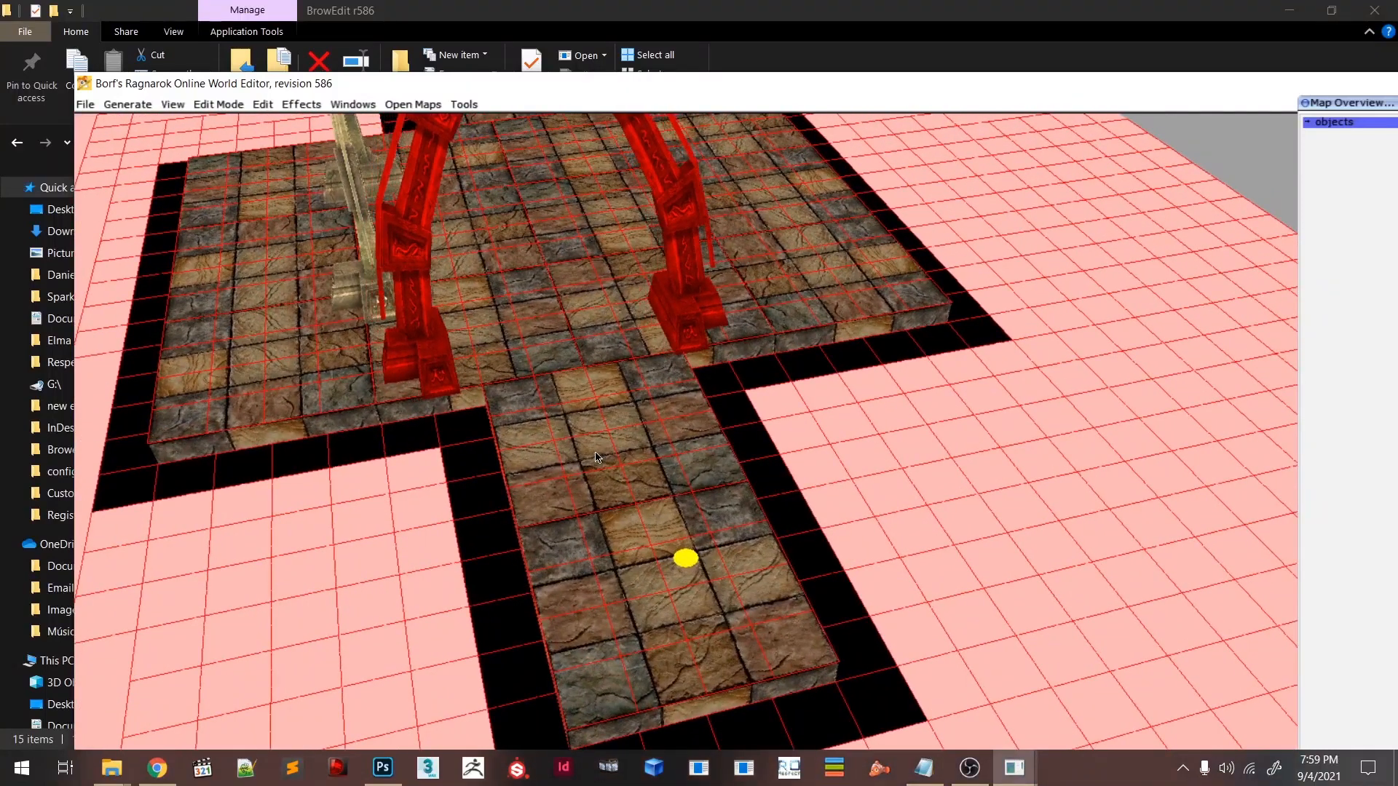
key(Right)
key(Right)
key(Right)
key(Right)
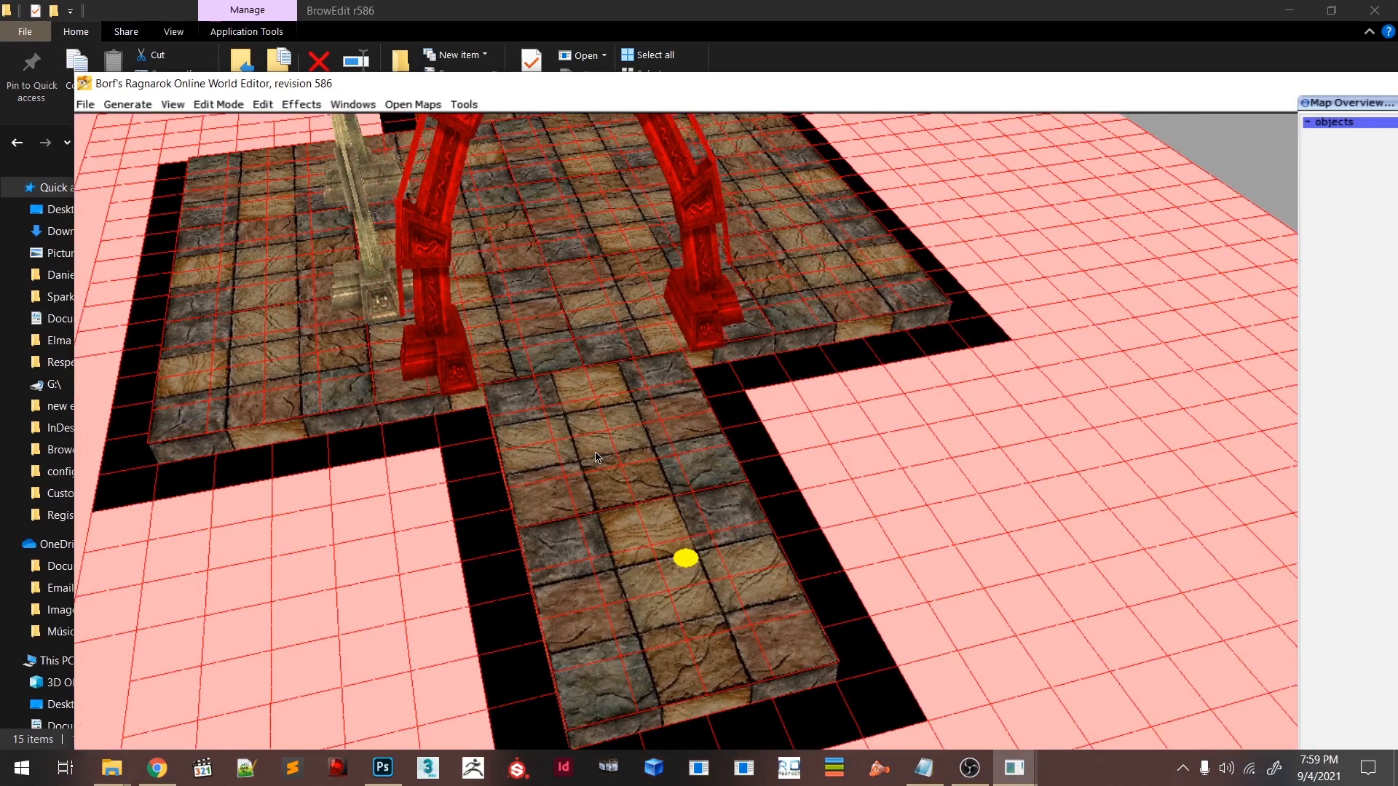
key(Right)
key(Left)
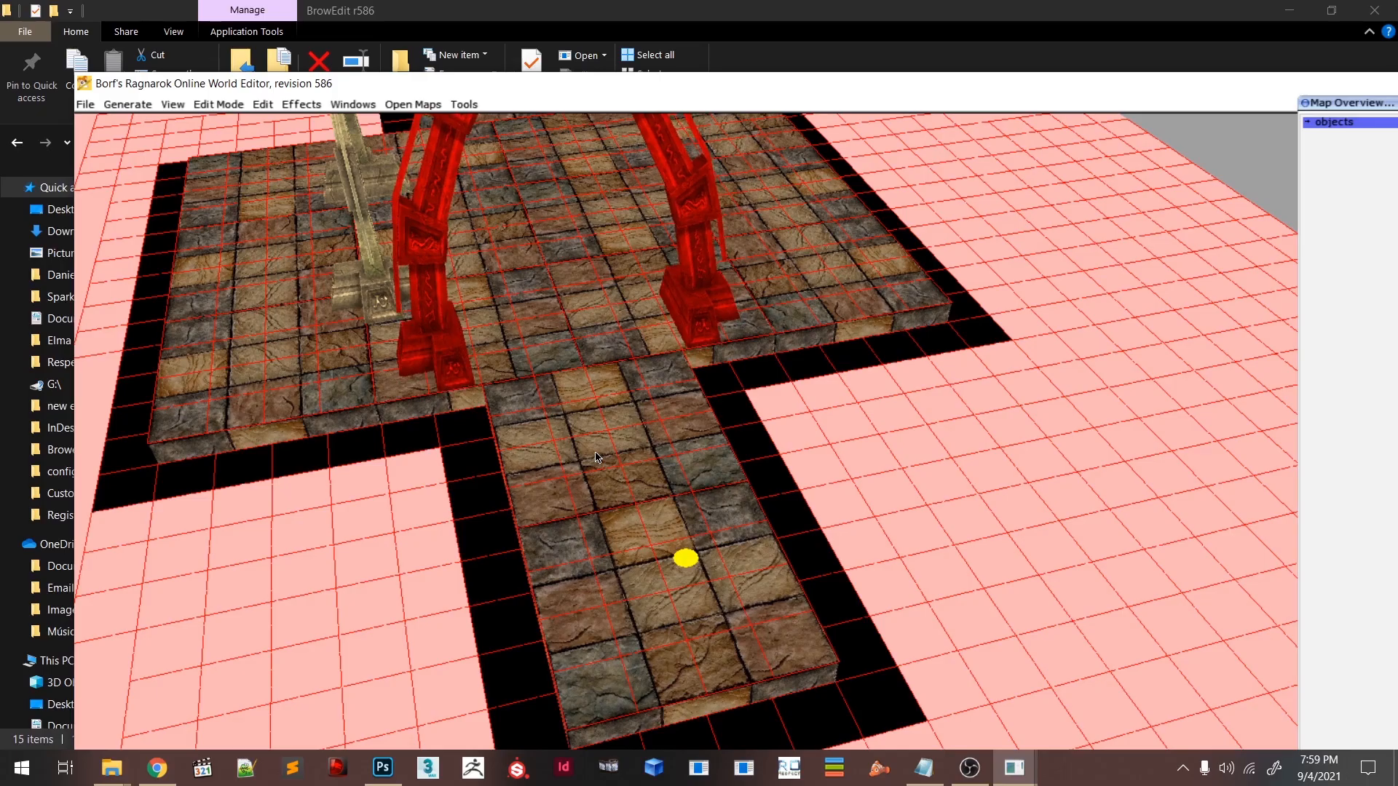
- Paste another copy of the rotated arch at the entrance of the opposite side arm and inspect its alignment
scroll(315, 337, down, 3)
right_drag(316, 337, 543, 222)
scroll(499, 323, down, 3)
key(ctrl+v)
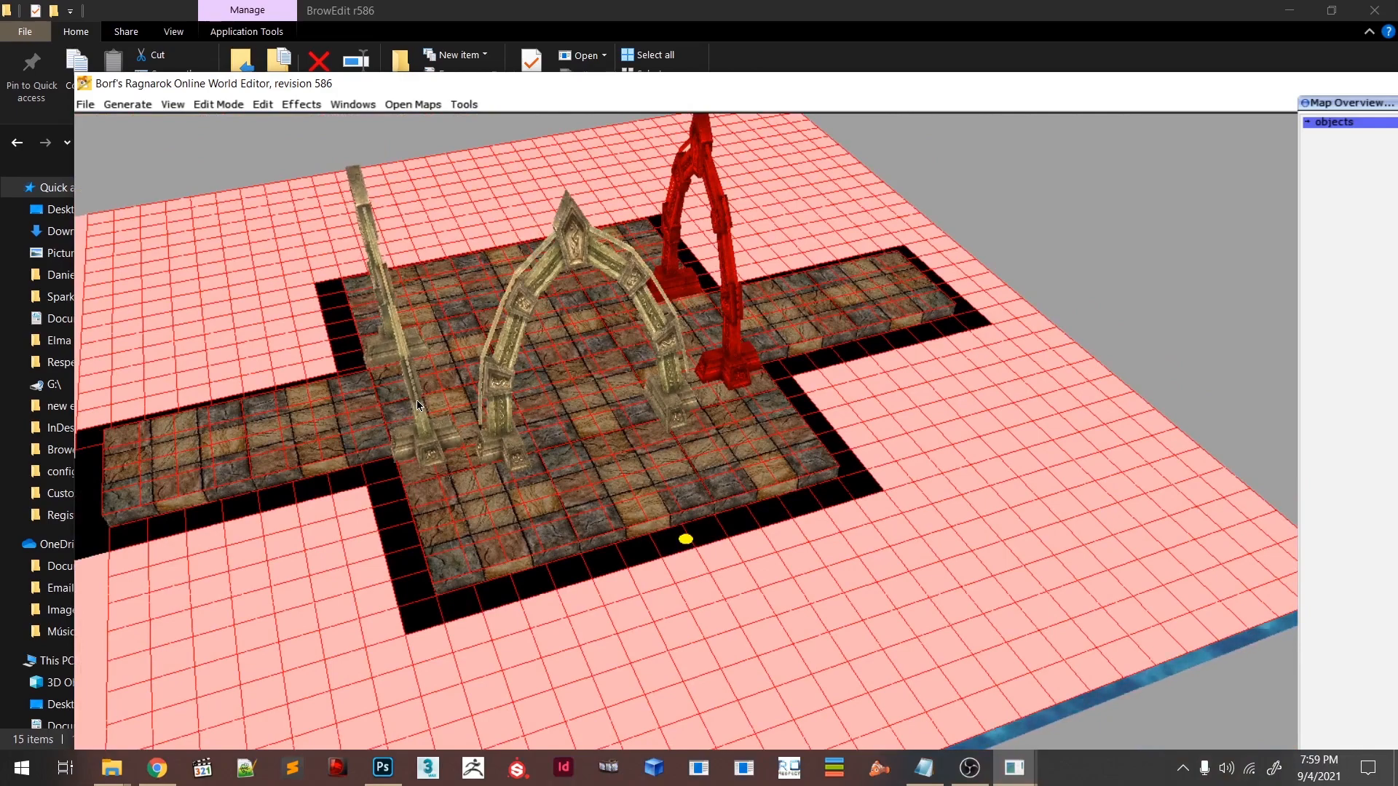
click(417, 399)
shift+right_drag(372, 461, 521, 332)
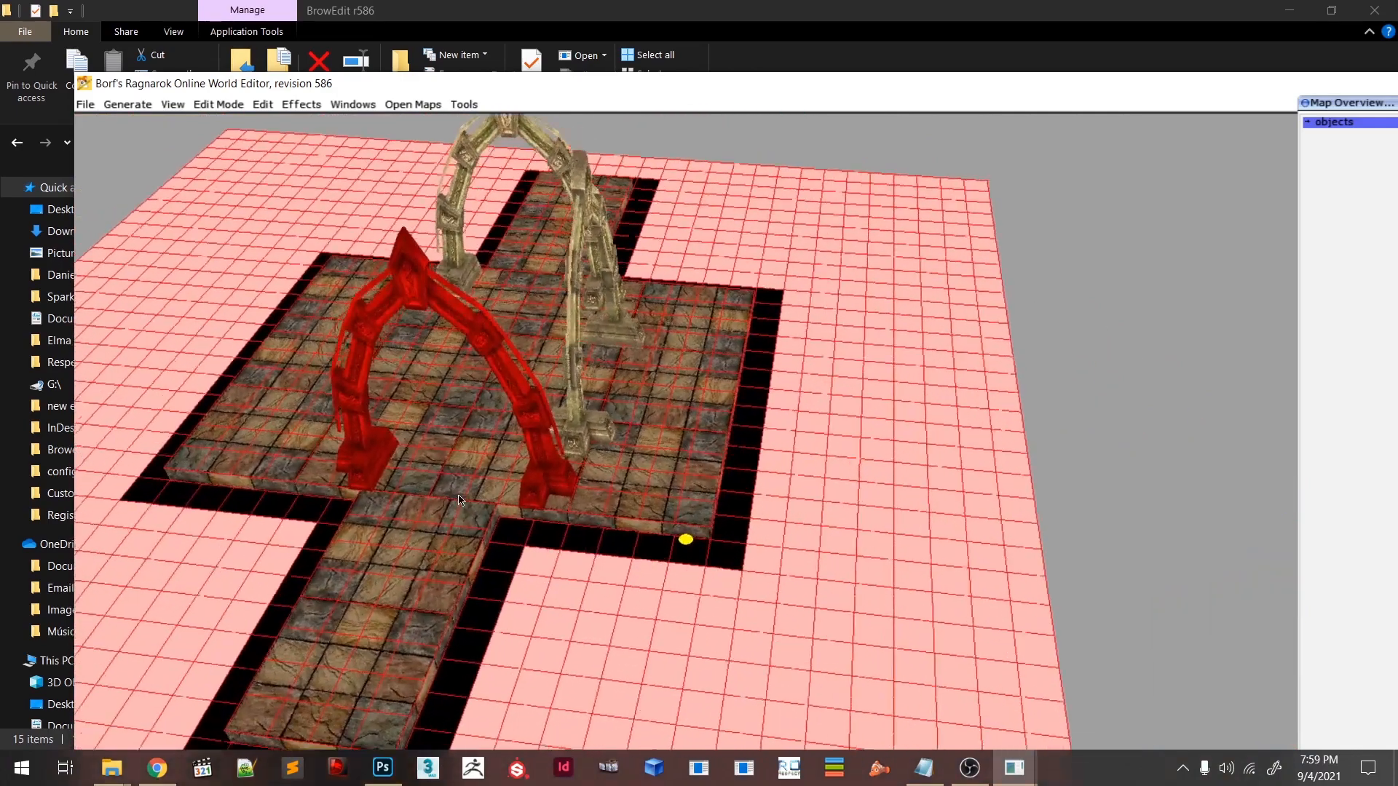
scroll(466, 415, up, 4)
right_drag(407, 502, 500, 490)
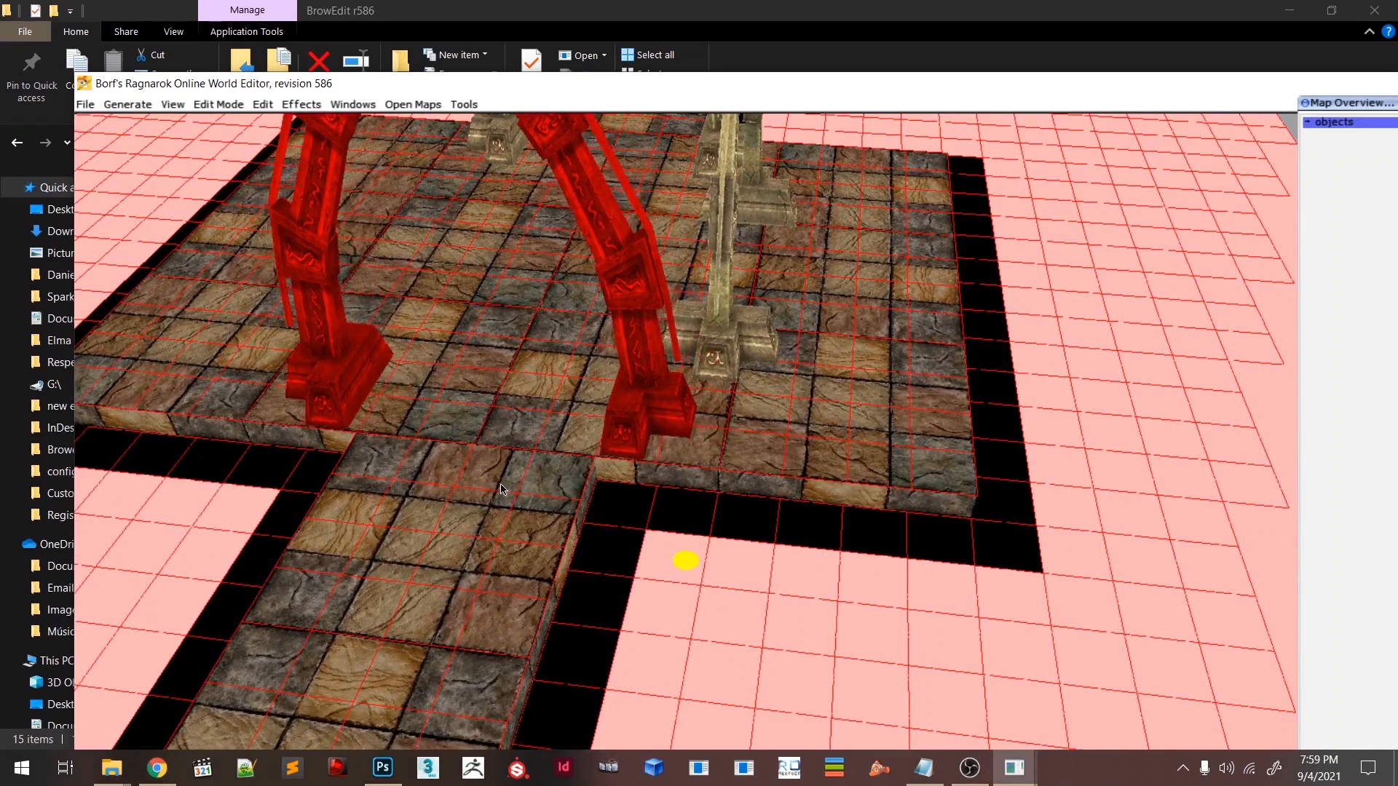
- Delete the original arch standing in the middle of the main platform
scroll(501, 486, down, 6)
right_drag(801, 466, 757, 510)
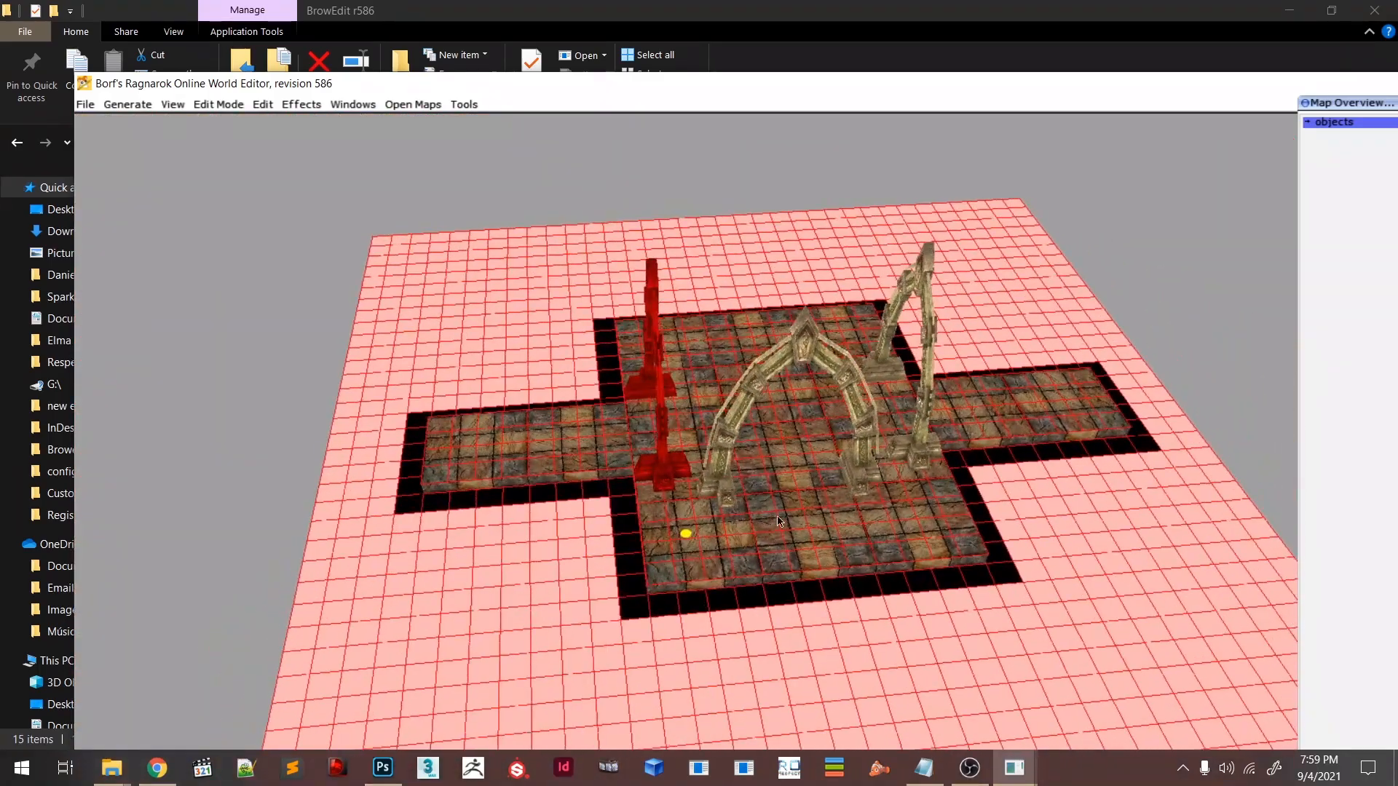
click(777, 517)
key(Delete)
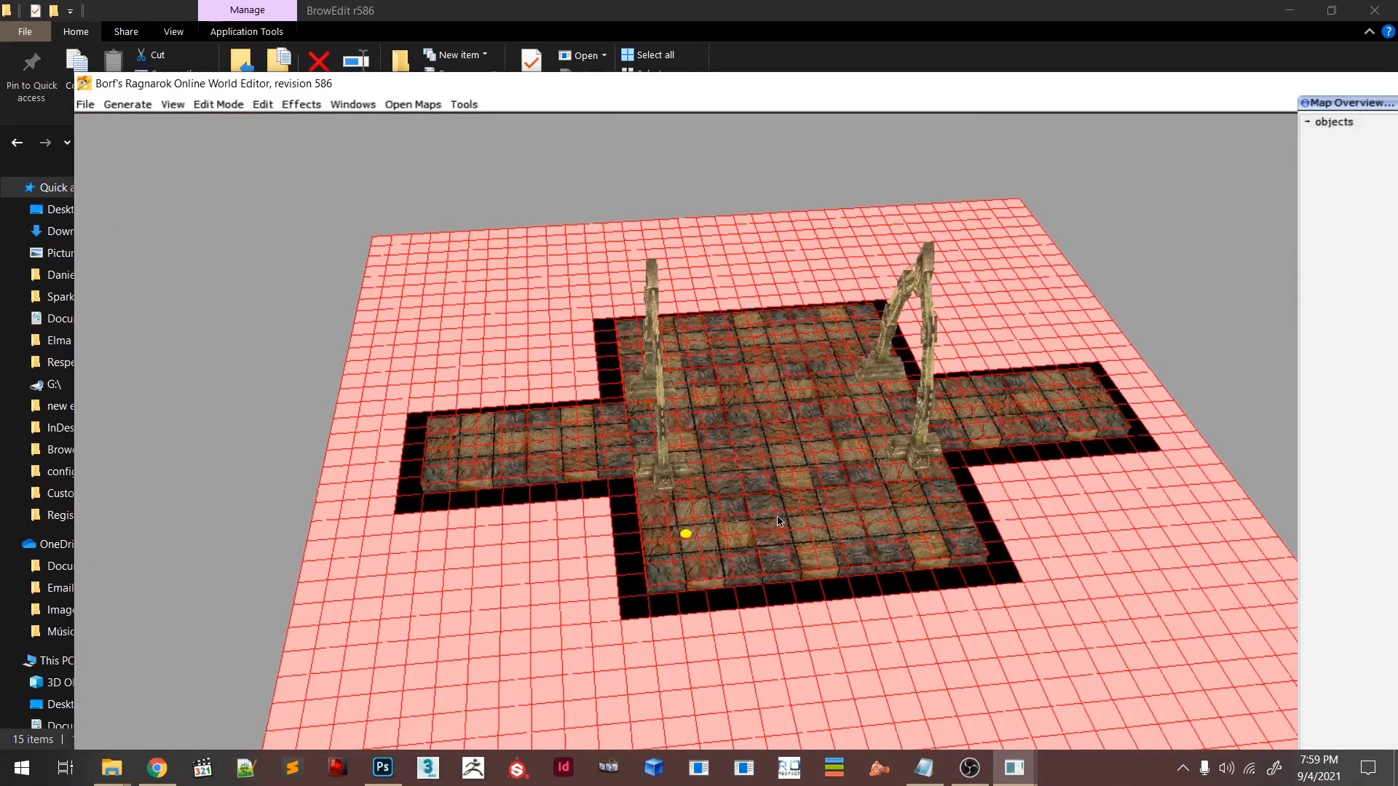
- Inspect the position, scale and rotation properties of the arch at one side arm's entrance
right_drag(774, 485, 778, 380)
click(750, 388)
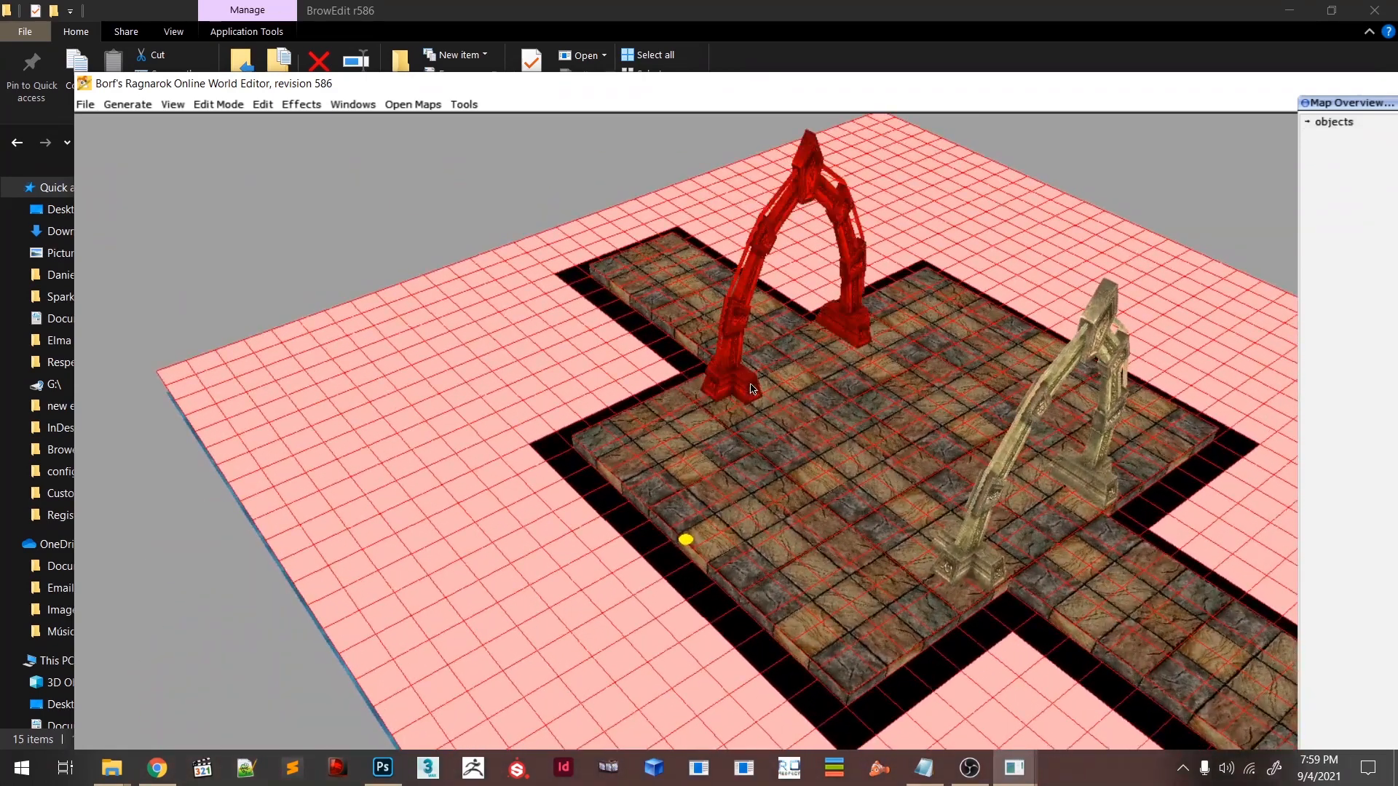
double_click(751, 388)
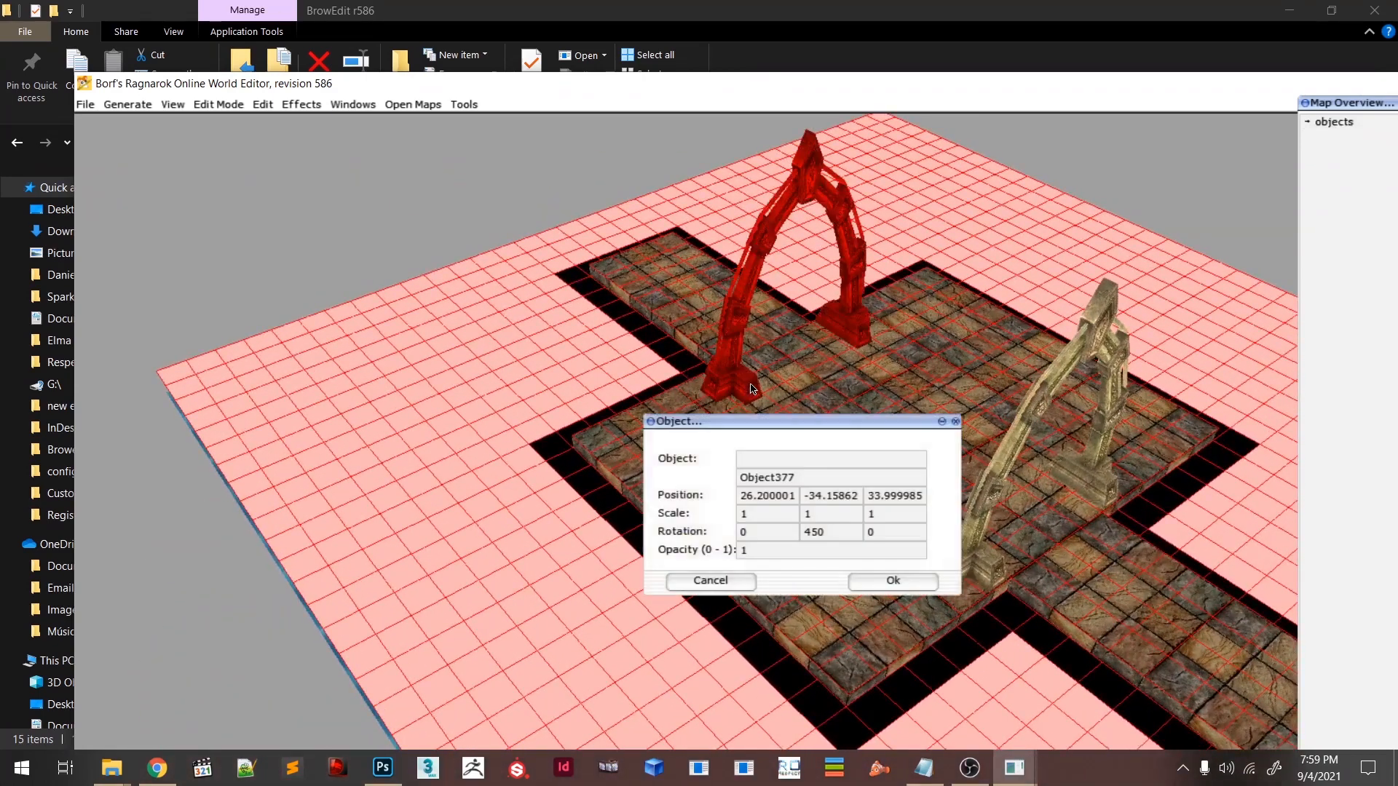
double_click(744, 513)
click(894, 578)
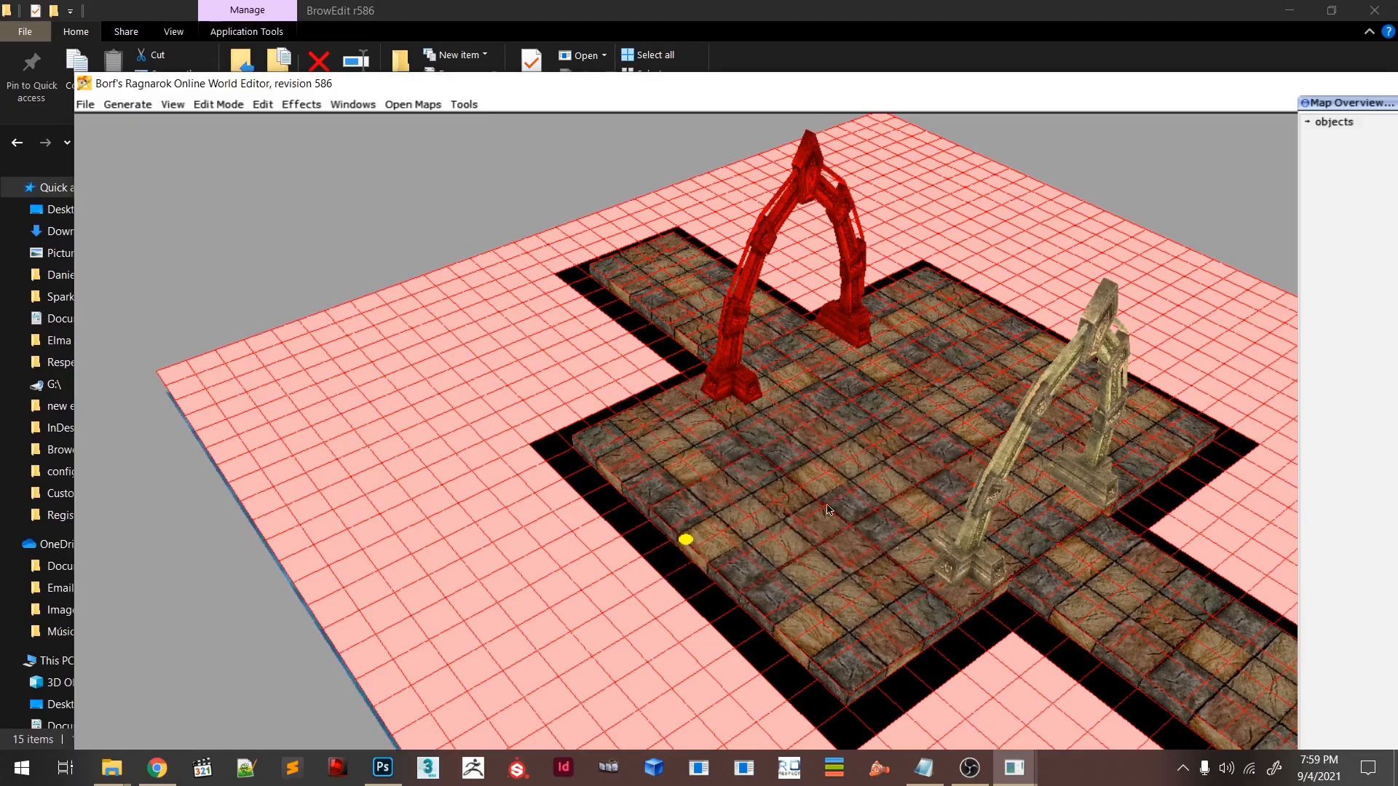
- Save the map with both side-arm arches in place
mouse_move(826, 505)
right_down()
mouse_move(915, 535)
mouse_move(935, 475)
mouse_move(854, 506)
mouse_move(863, 526)
mouse_move(822, 507)
right_up()
key(m)
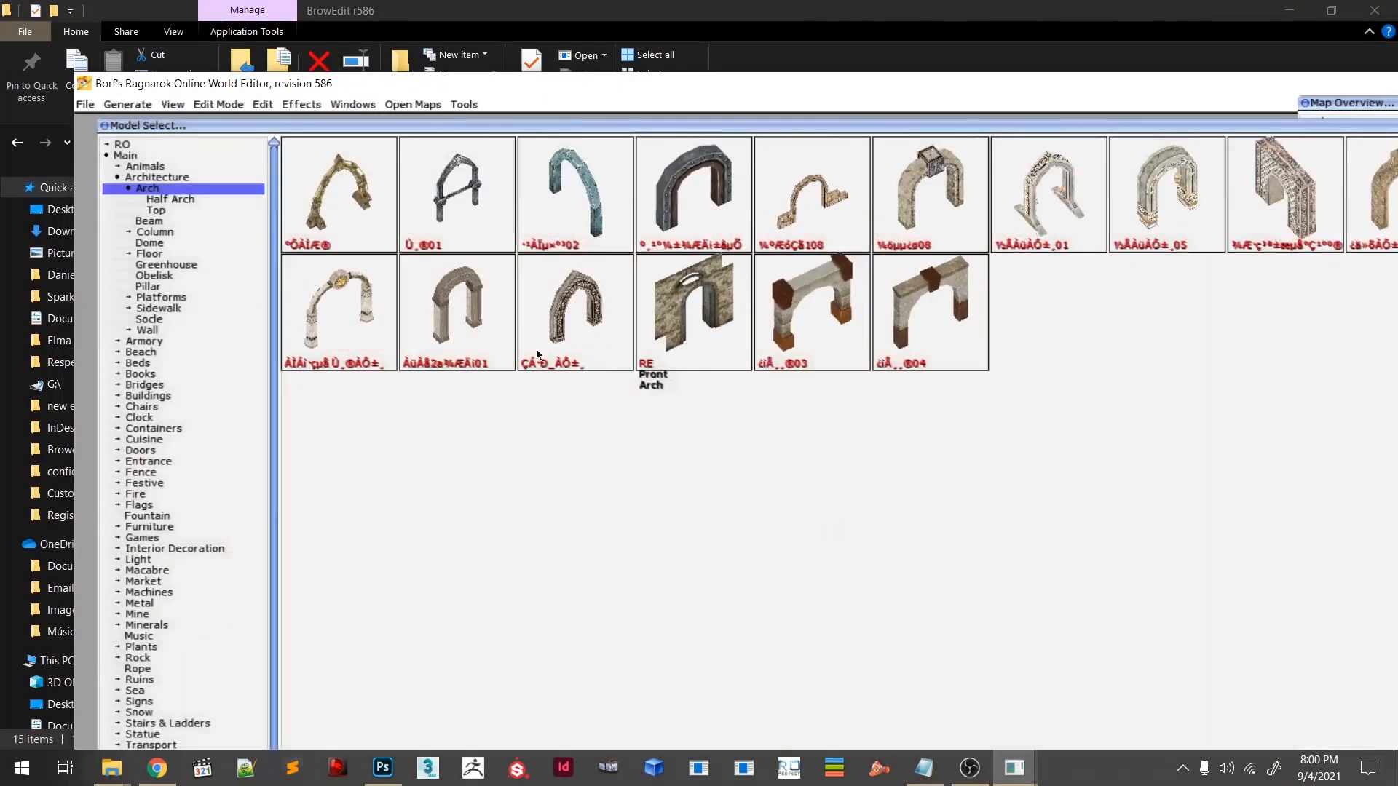
key(m)
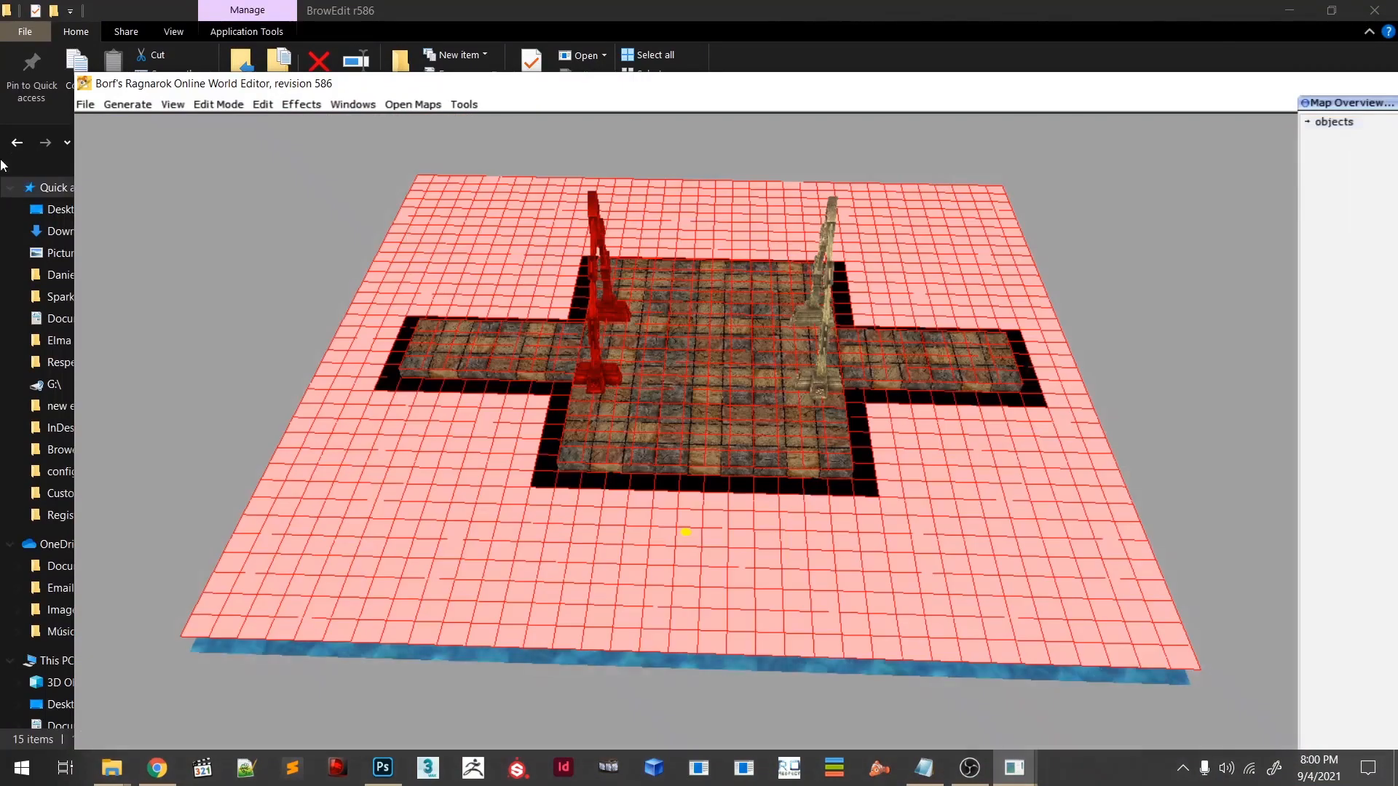
click(85, 104)
click(129, 196)
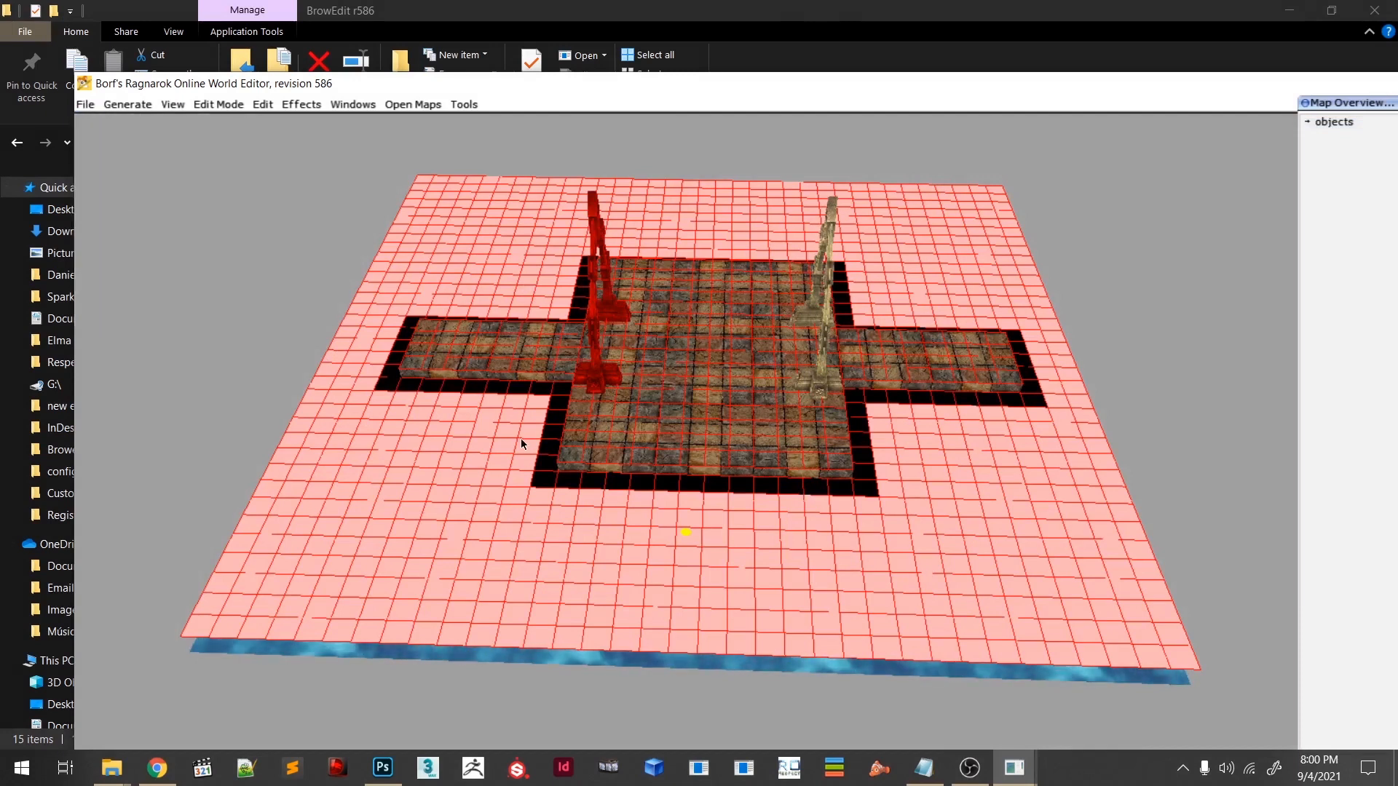
- Place the fanged rock cave entrance model from the Entrance > Stone category on the main platform
key(m)
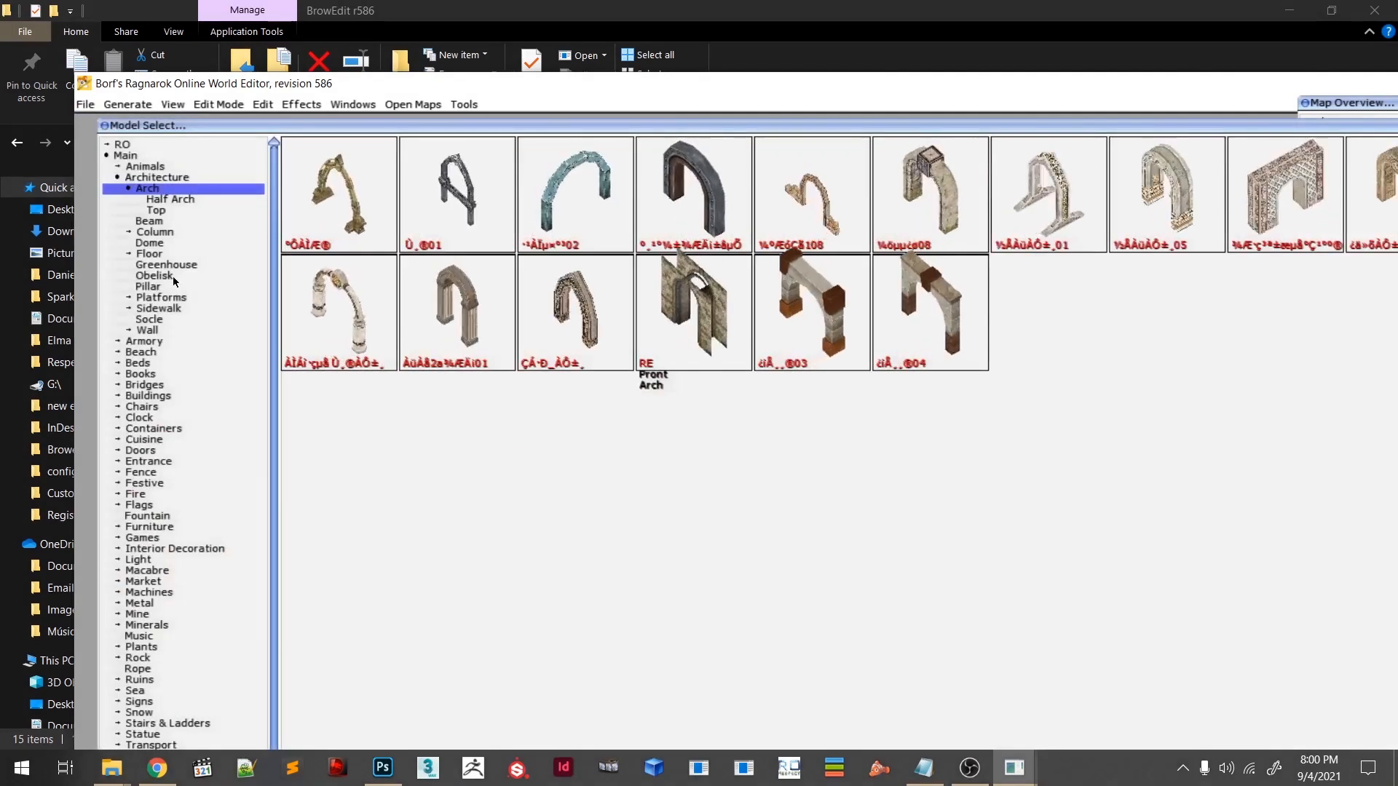
click(123, 464)
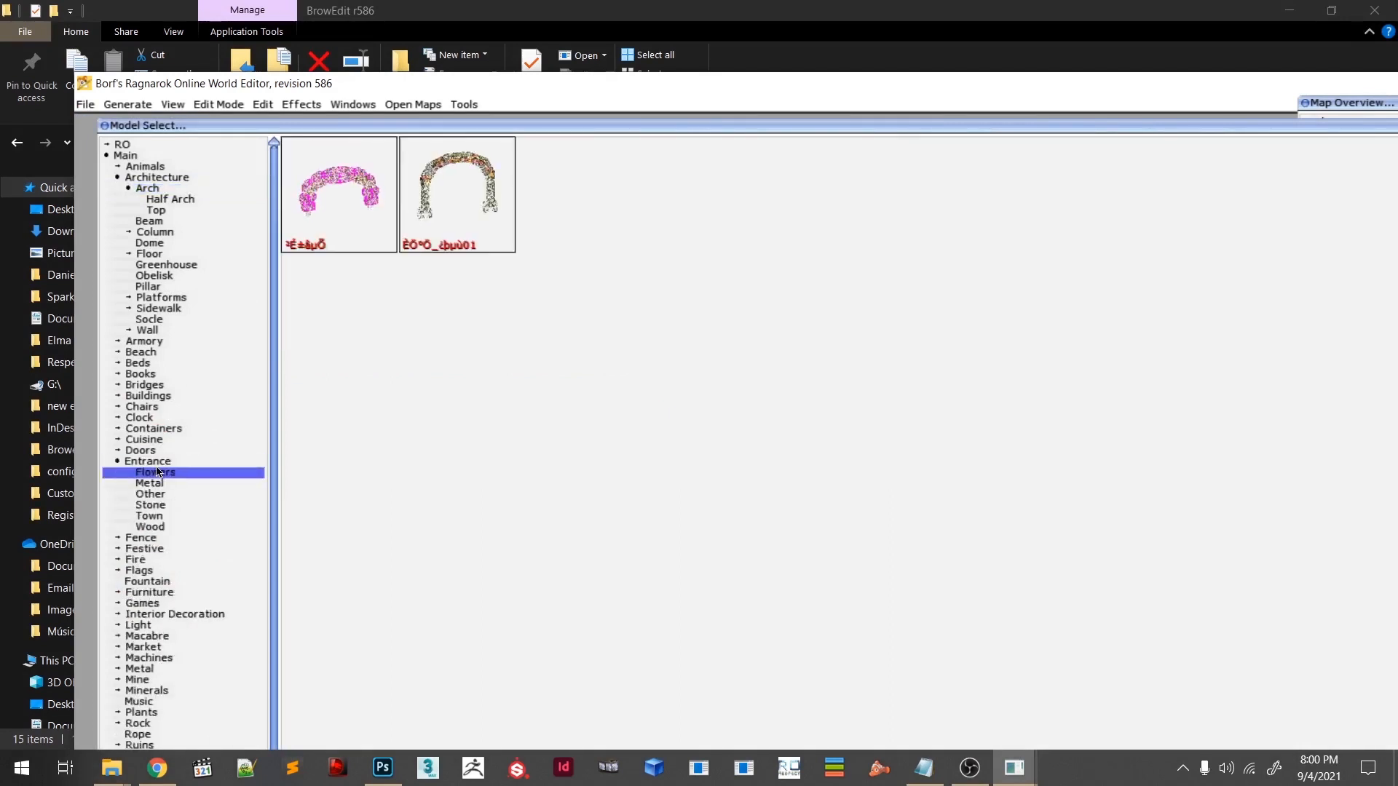
click(156, 508)
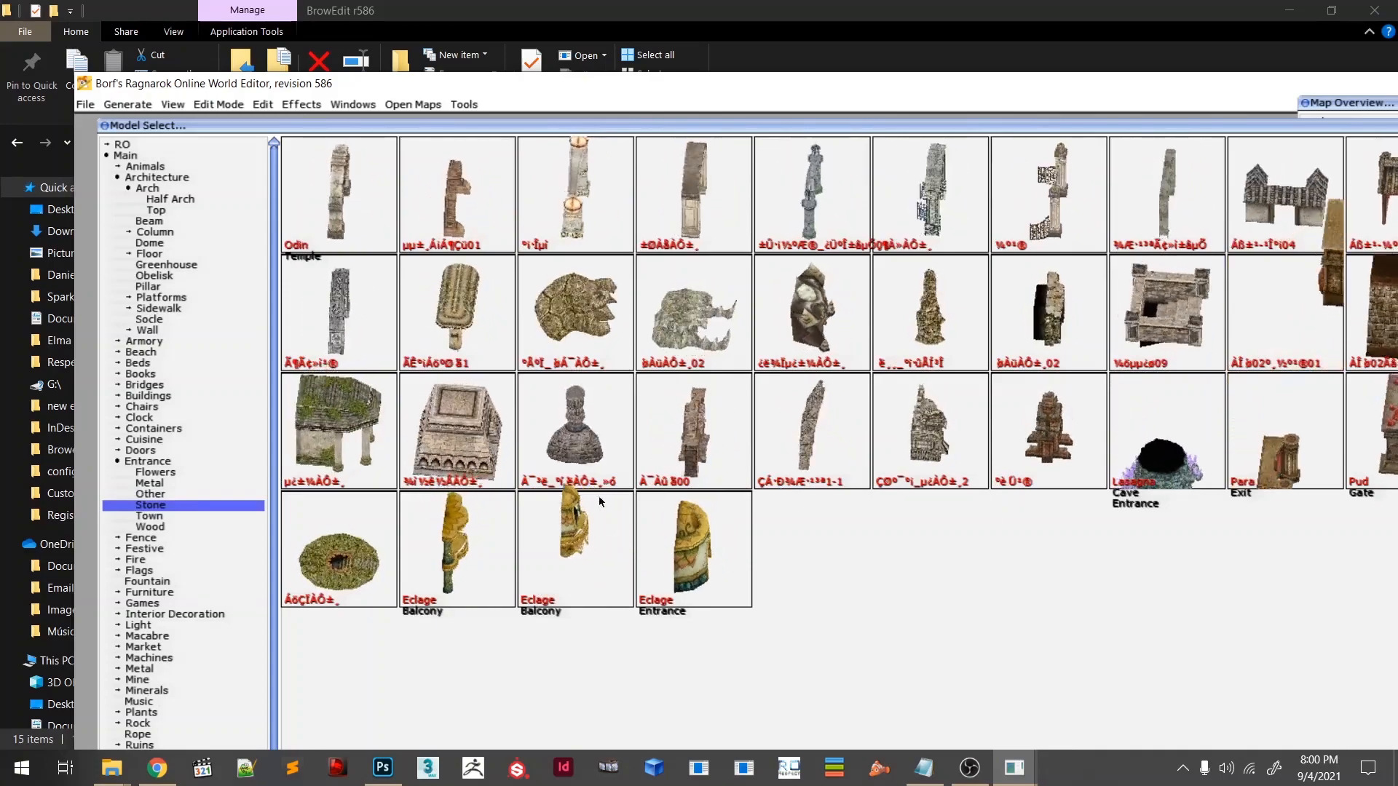
click(711, 330)
key(m)
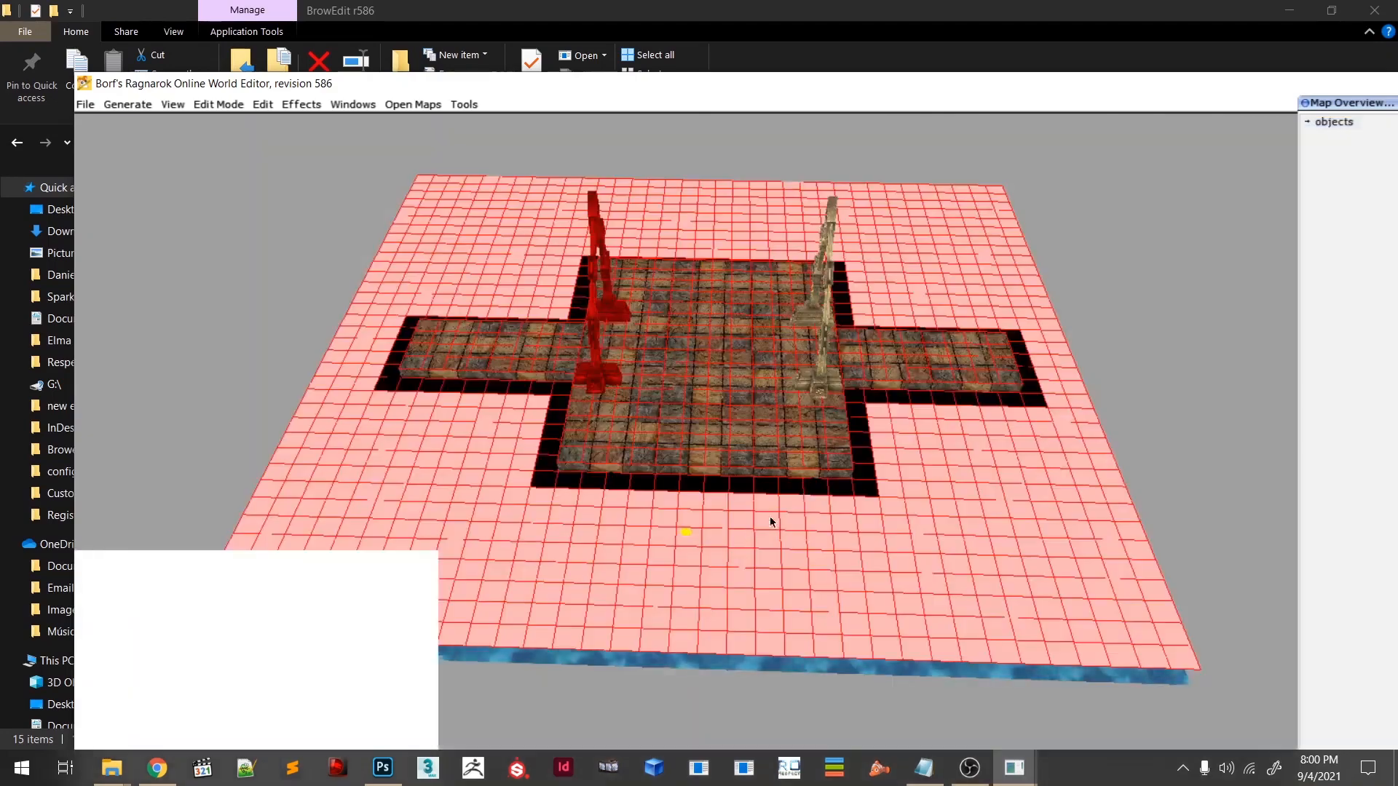
click(758, 387)
scroll(776, 422, down, 2)
scroll(795, 465, up, 8)
scroll(801, 470, up, 4)
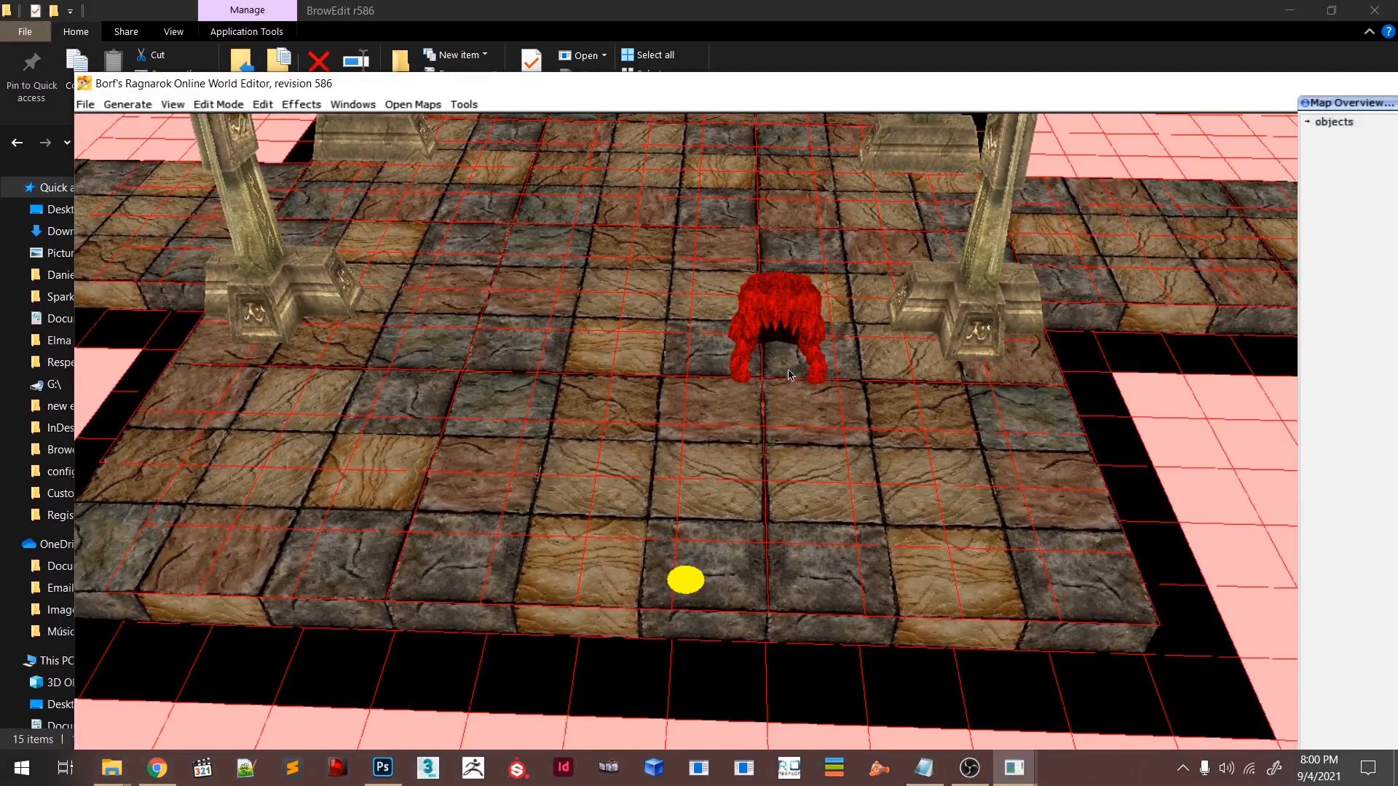
- Set the cave entrance's second rotation value to 90 and its scale to 5 on all three axes
double_click(772, 413)
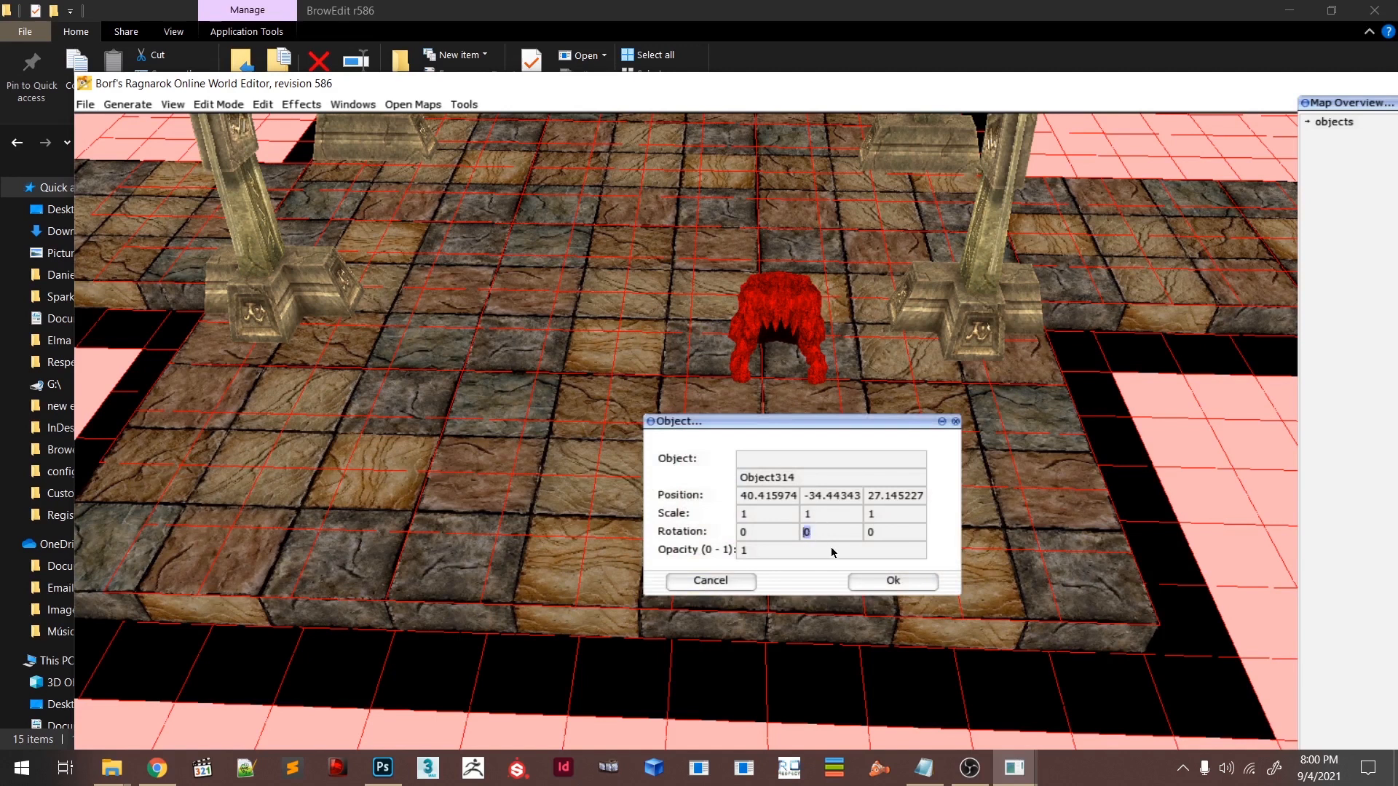
text(0)
click(891, 580)
scroll(890, 579, down, 2)
double_click(772, 367)
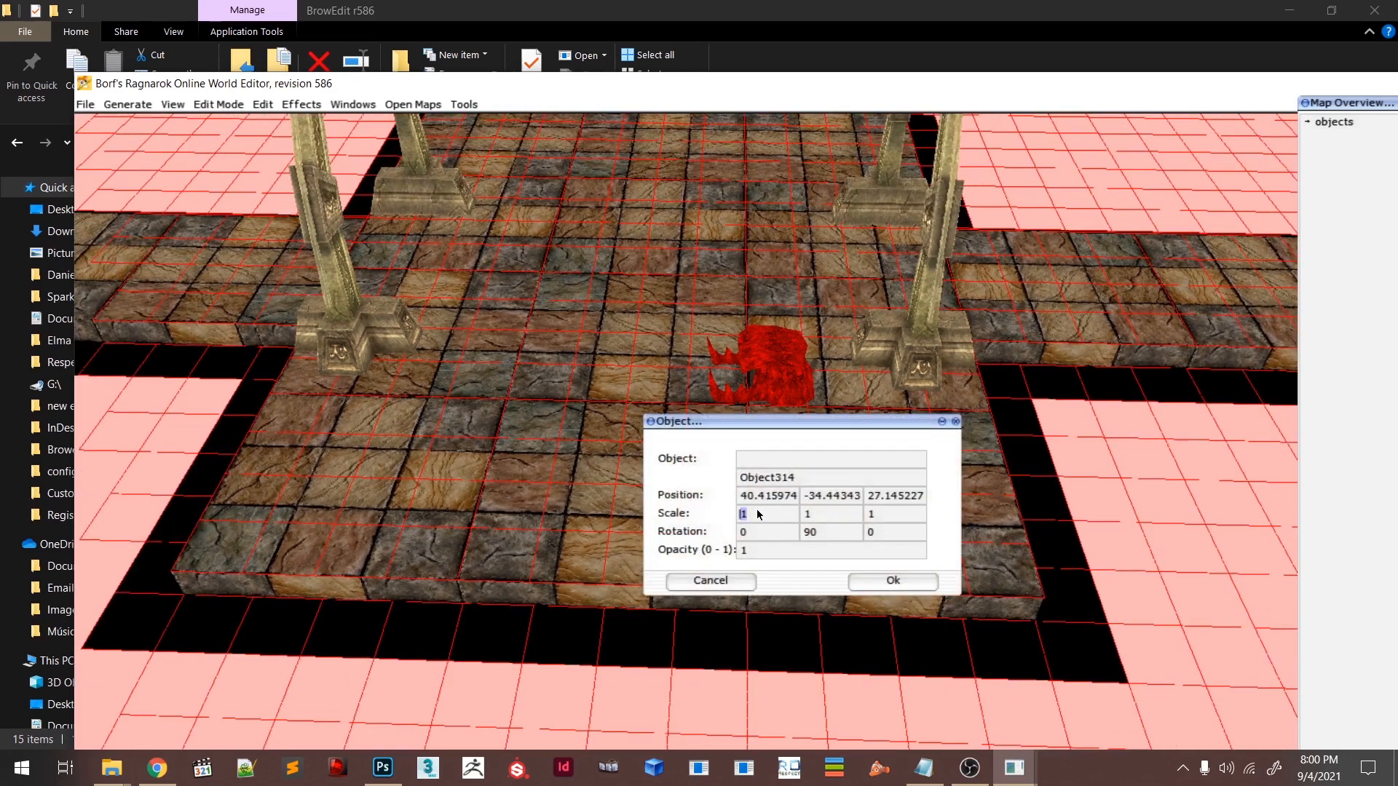
text(5)
click(892, 581)
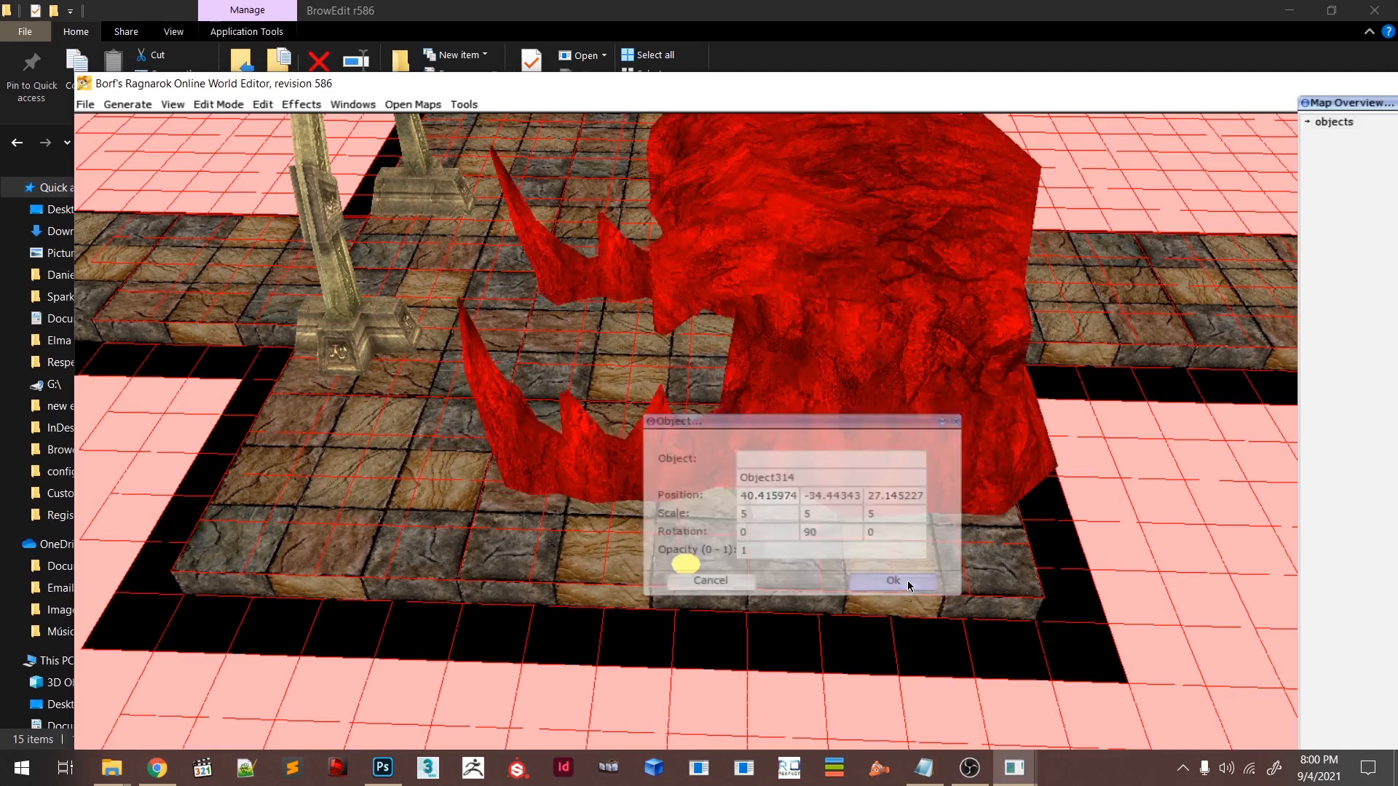
- Move the enlarged cave entrance to the end of the side arm with its mouth facing the main platform, and inspect its fit
scroll(869, 529, down, 3)
drag(765, 386, 986, 354)
shift+right_drag(1005, 397, 1092, 412)
right_drag(910, 444, 783, 401)
drag(860, 338, 783, 333)
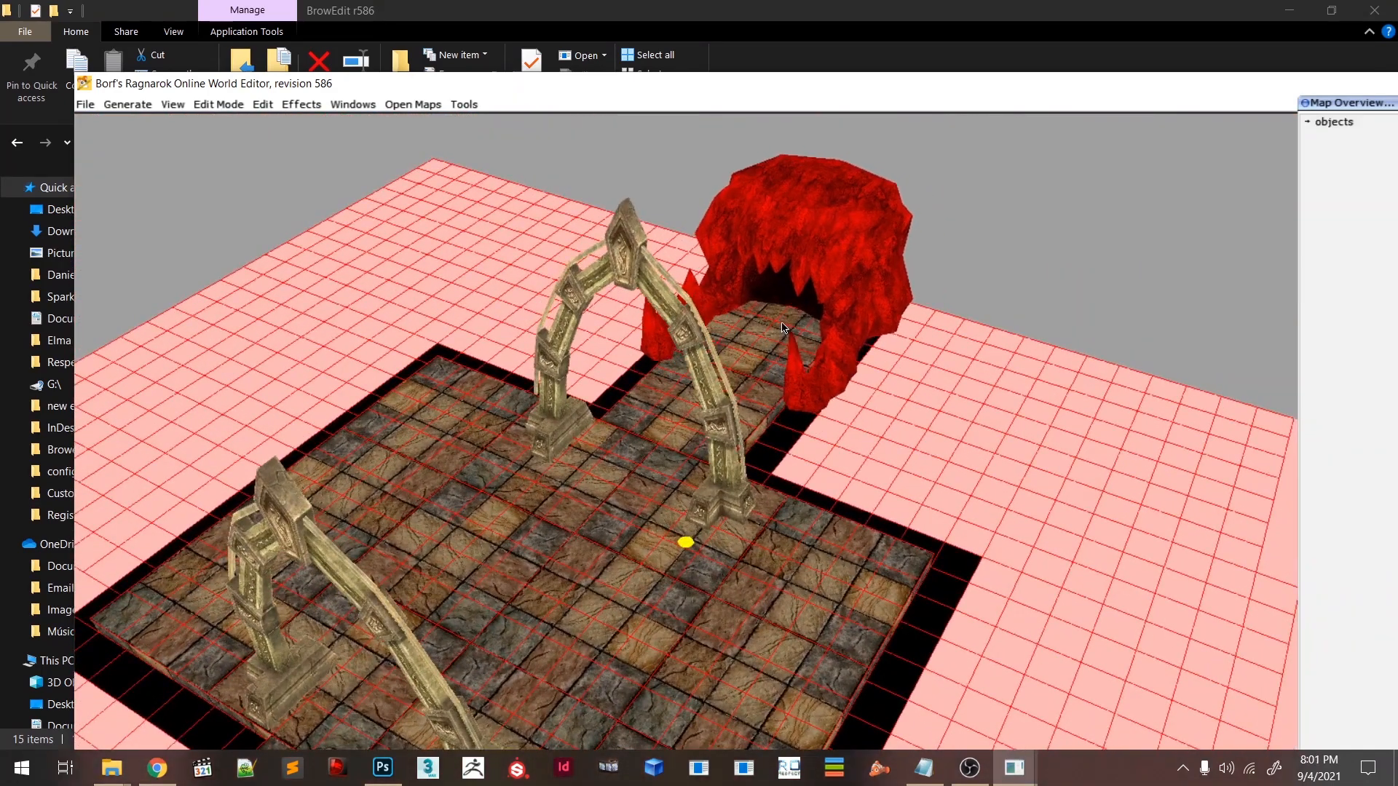
scroll(780, 332, up, 3)
shift+right_drag(780, 331, 458, 454)
scroll(919, 327, up, 3)
right_drag(631, 468, 305, 168)
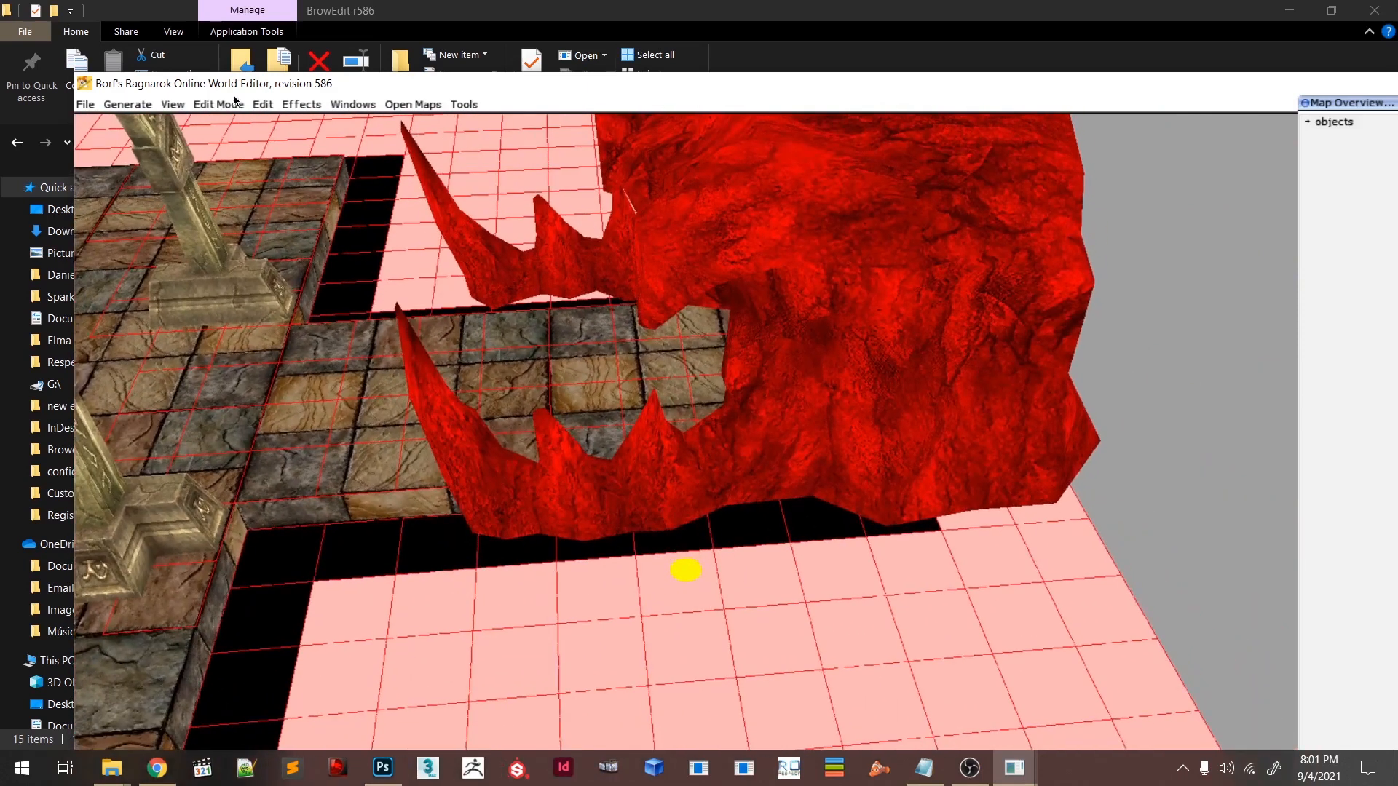
- Turn off snapping of objects to the floor
click(303, 105)
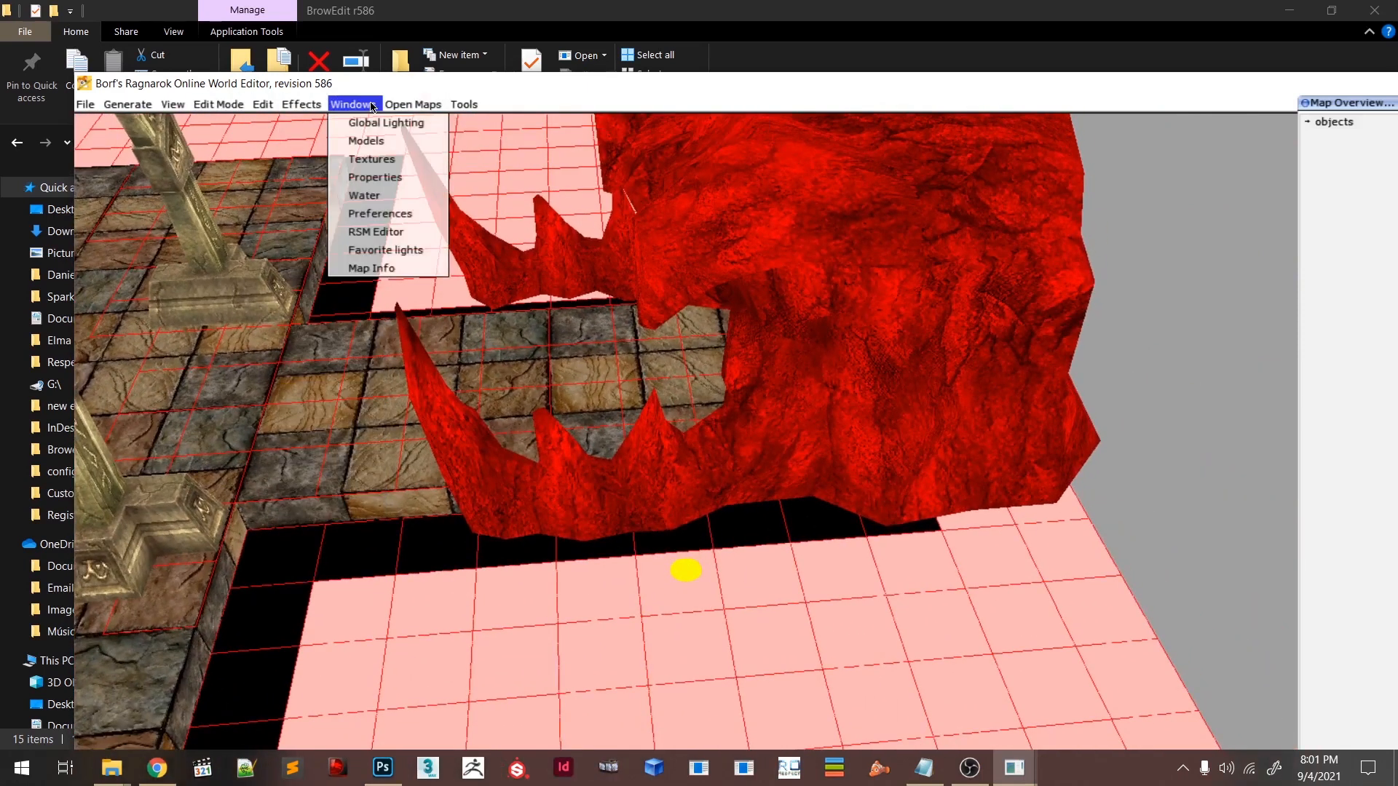
mouse_move(261, 113)
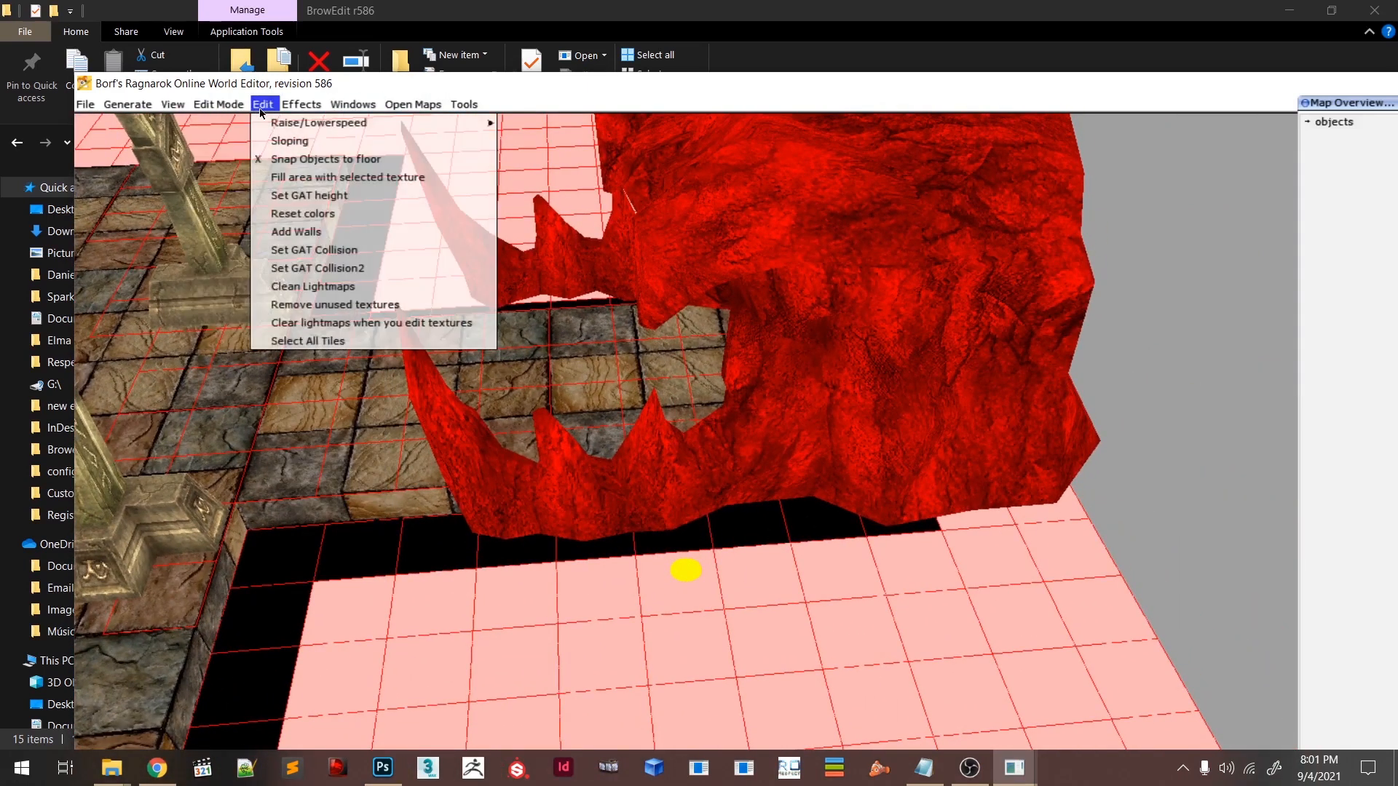
click(271, 158)
right_drag(284, 193, 498, 322)
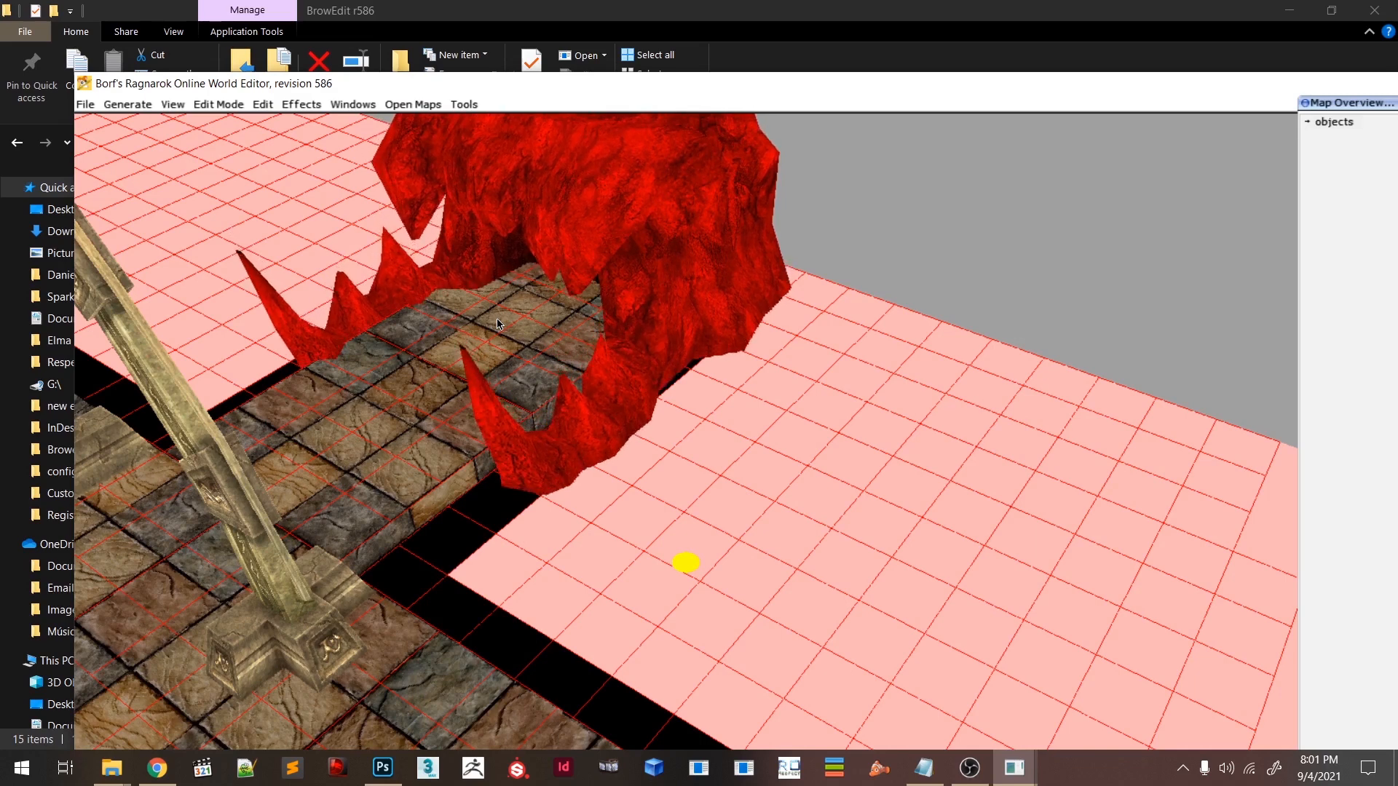
- Paste a copy of the cave entrance, turned around to face the platform, at the end of the opposite side arm
scroll(842, 185, down, 6)
right_drag(706, 350, 547, 445)
key(ctrl+v)
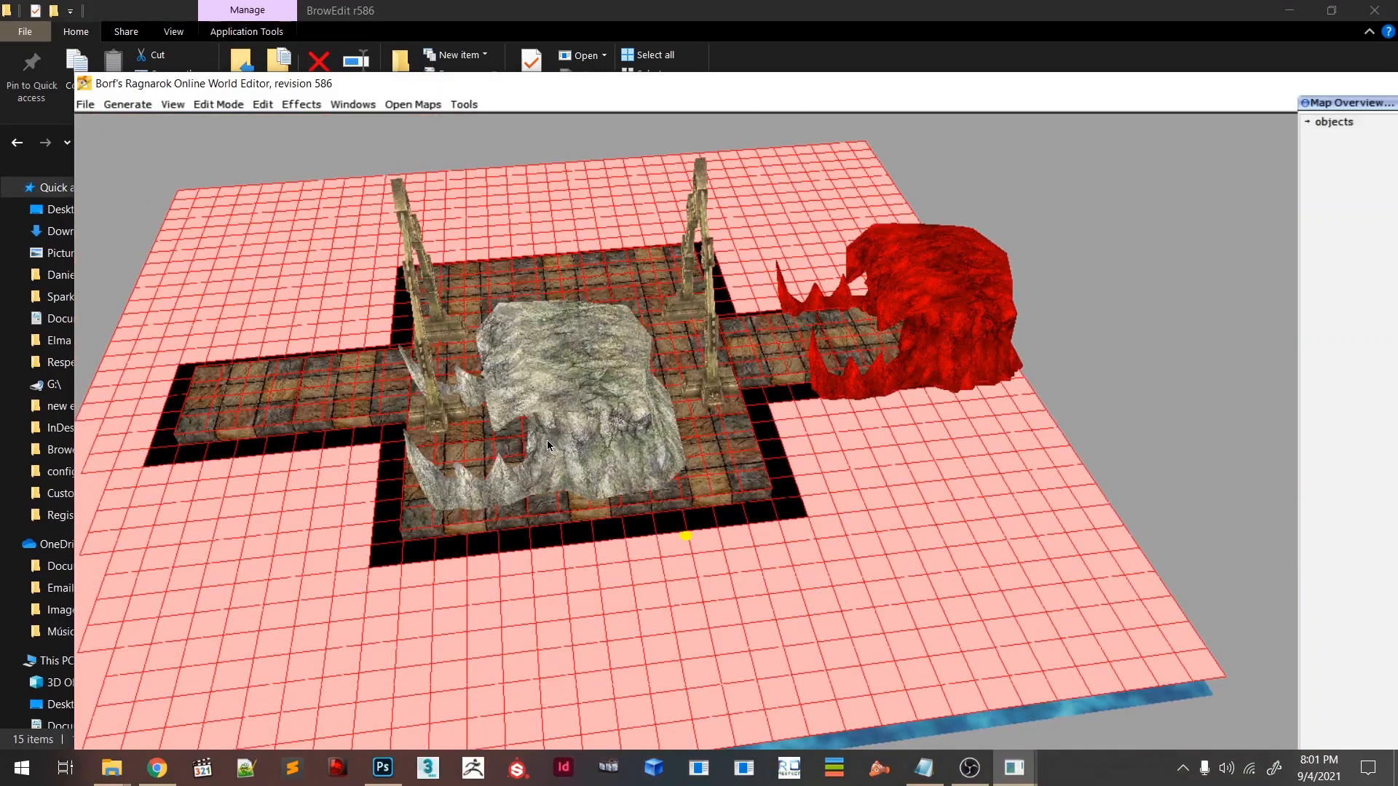
key(space)
key(space)
right_drag(548, 441, 674, 473)
right_drag(582, 475, 698, 429)
scroll(698, 429, up, 8)
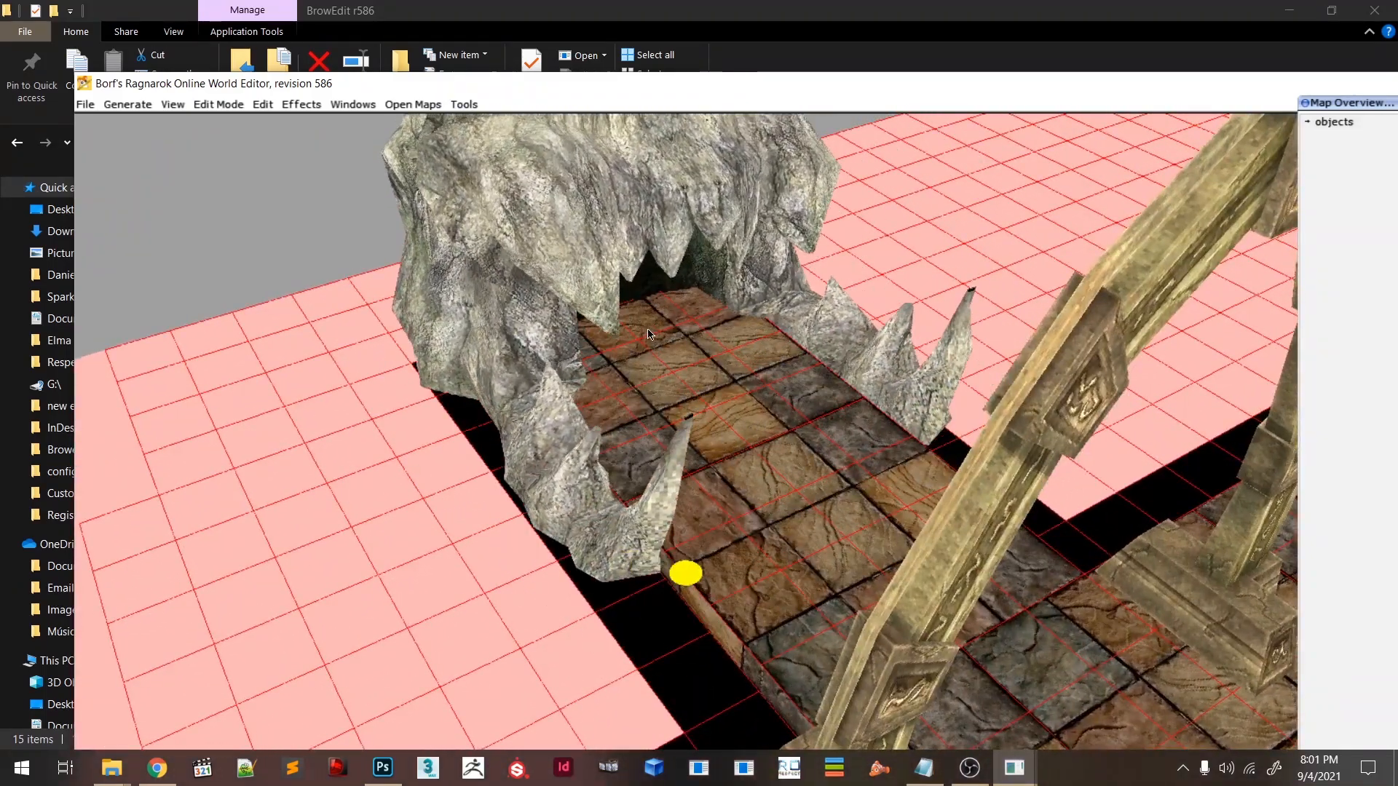
right_drag(633, 321, 710, 357)
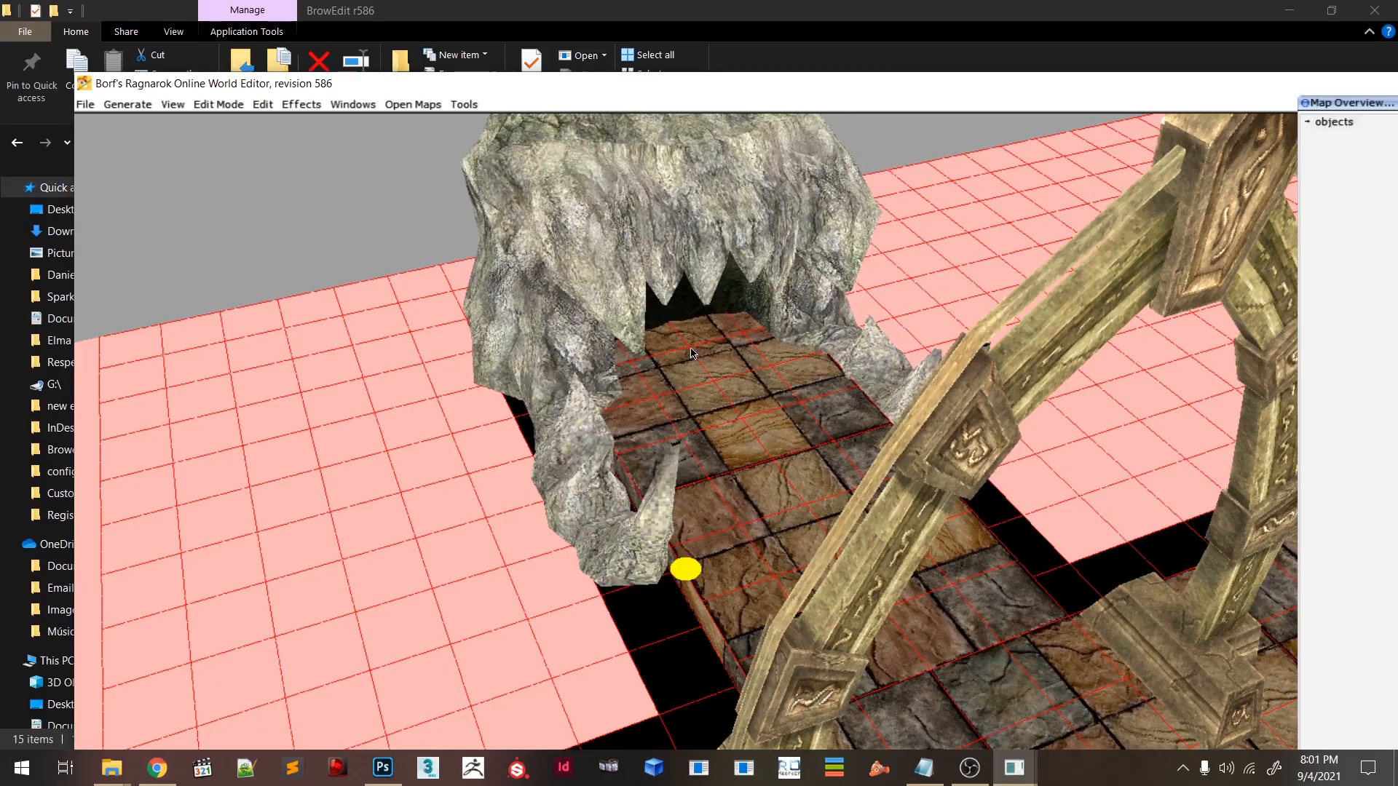
click(692, 353)
right_drag(723, 427, 746, 553)
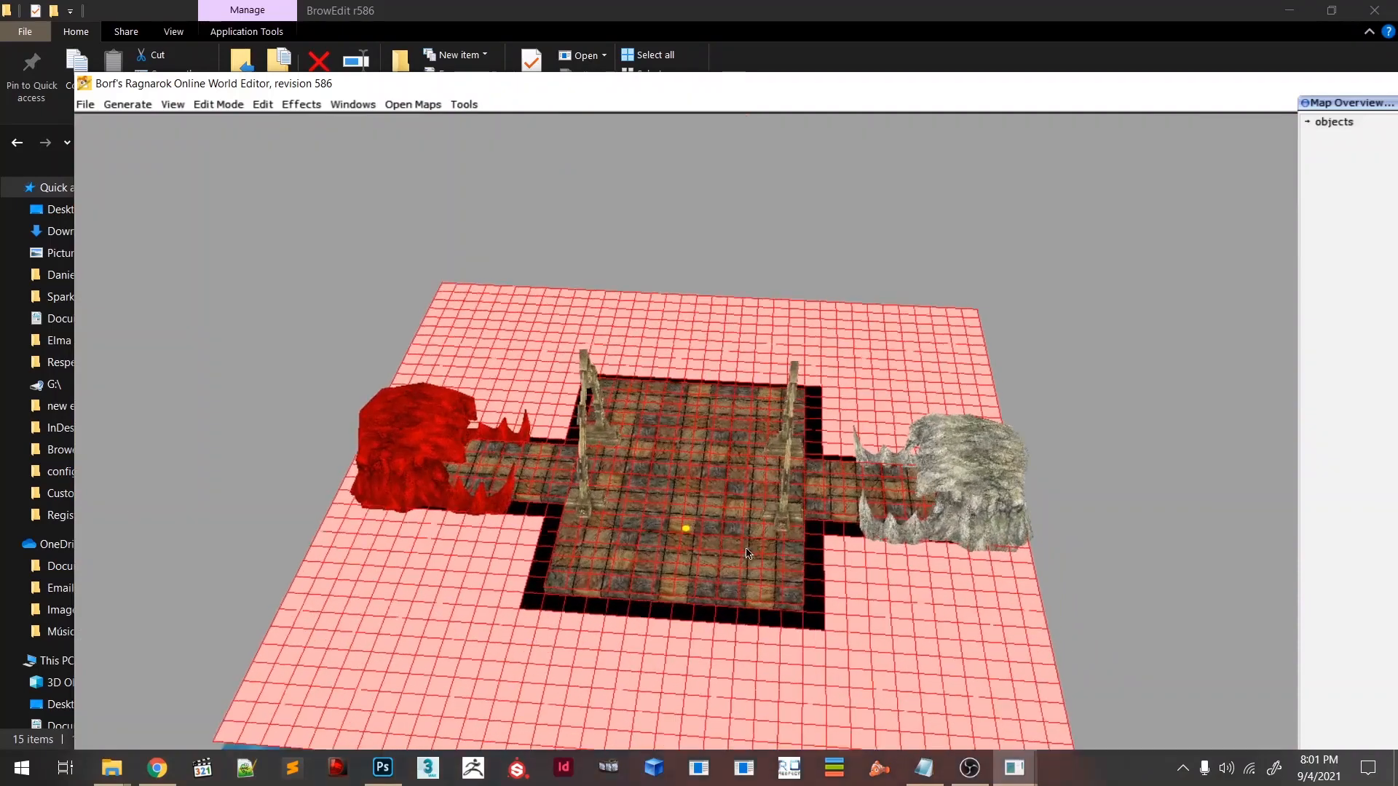
scroll(747, 554, up, 3)
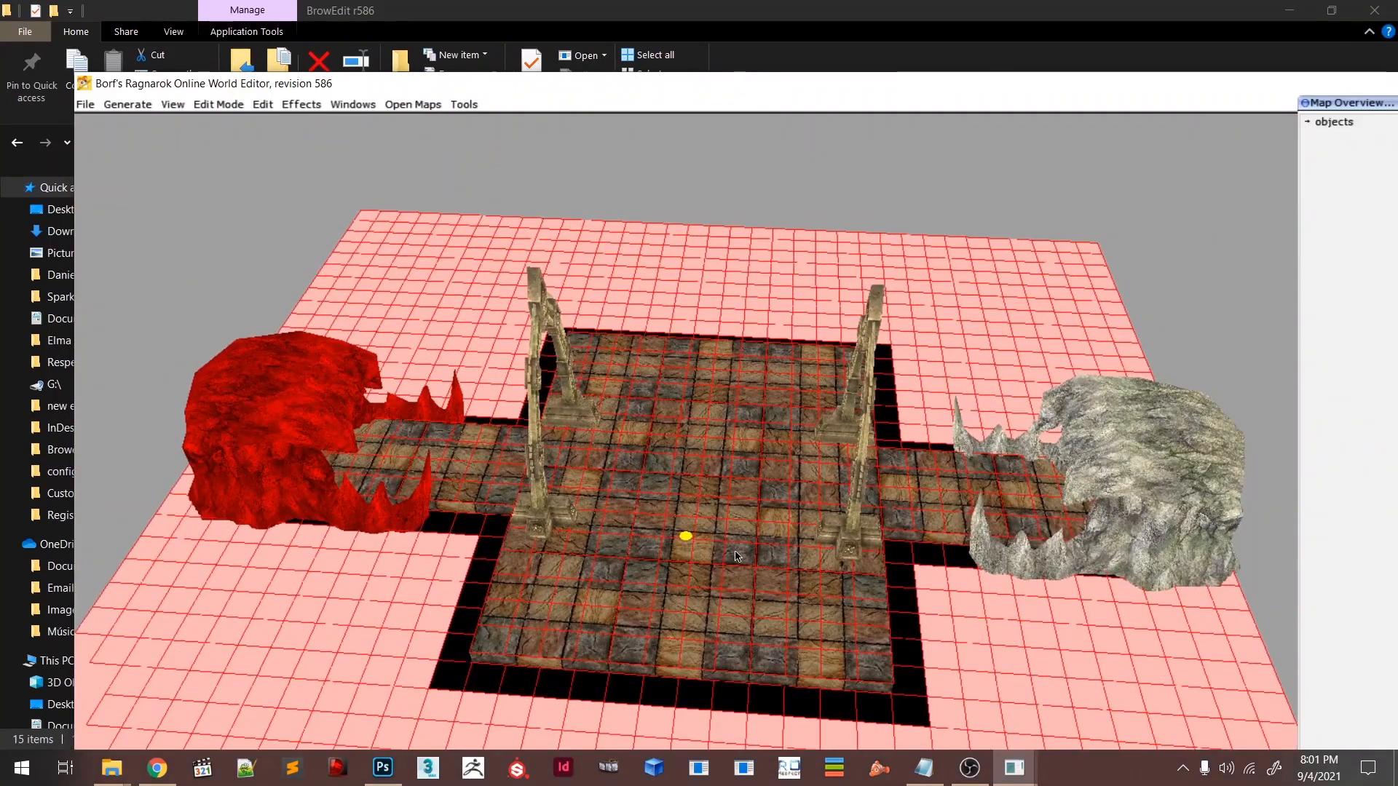
- Switch to editing the walkable cells, with the models shown over them, at the mouth of one cave
key(F1)
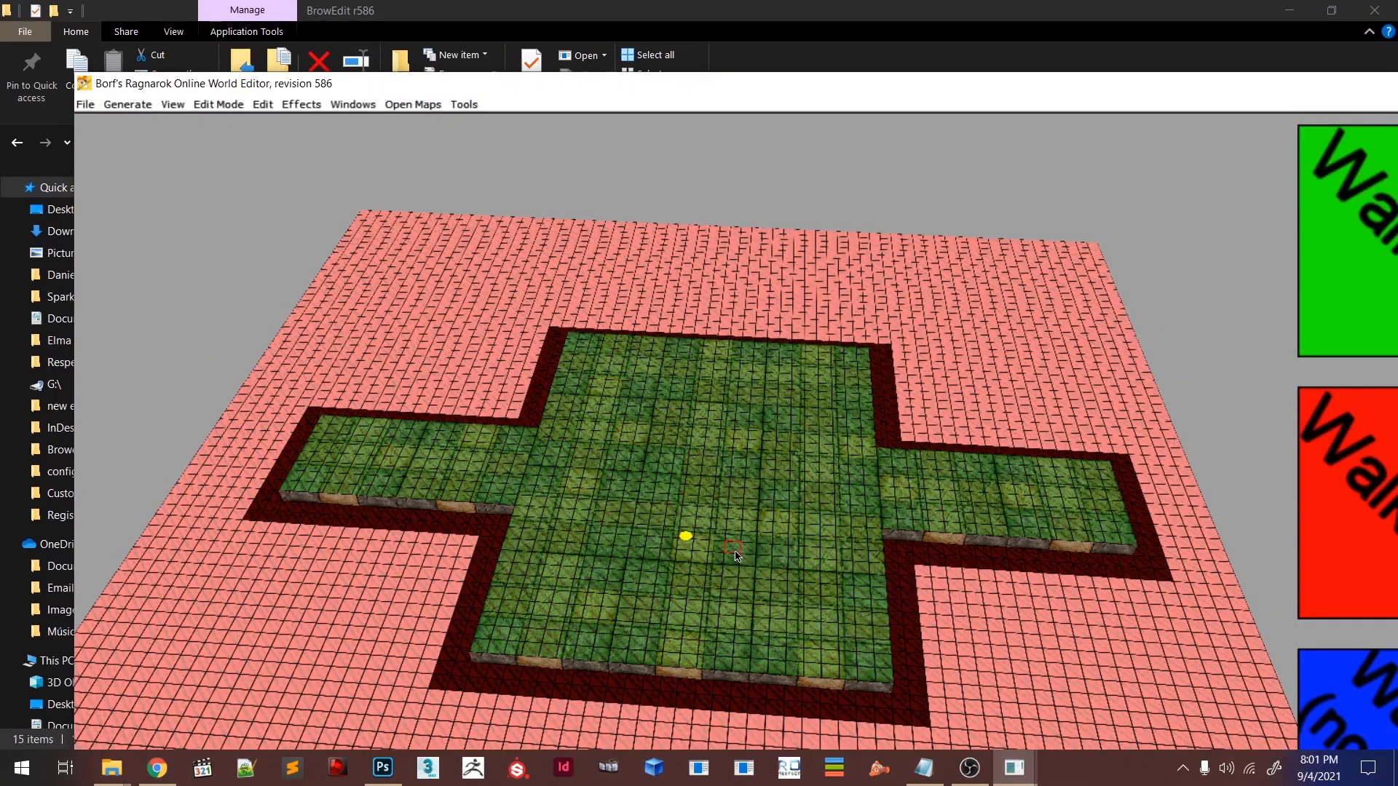
key(o)
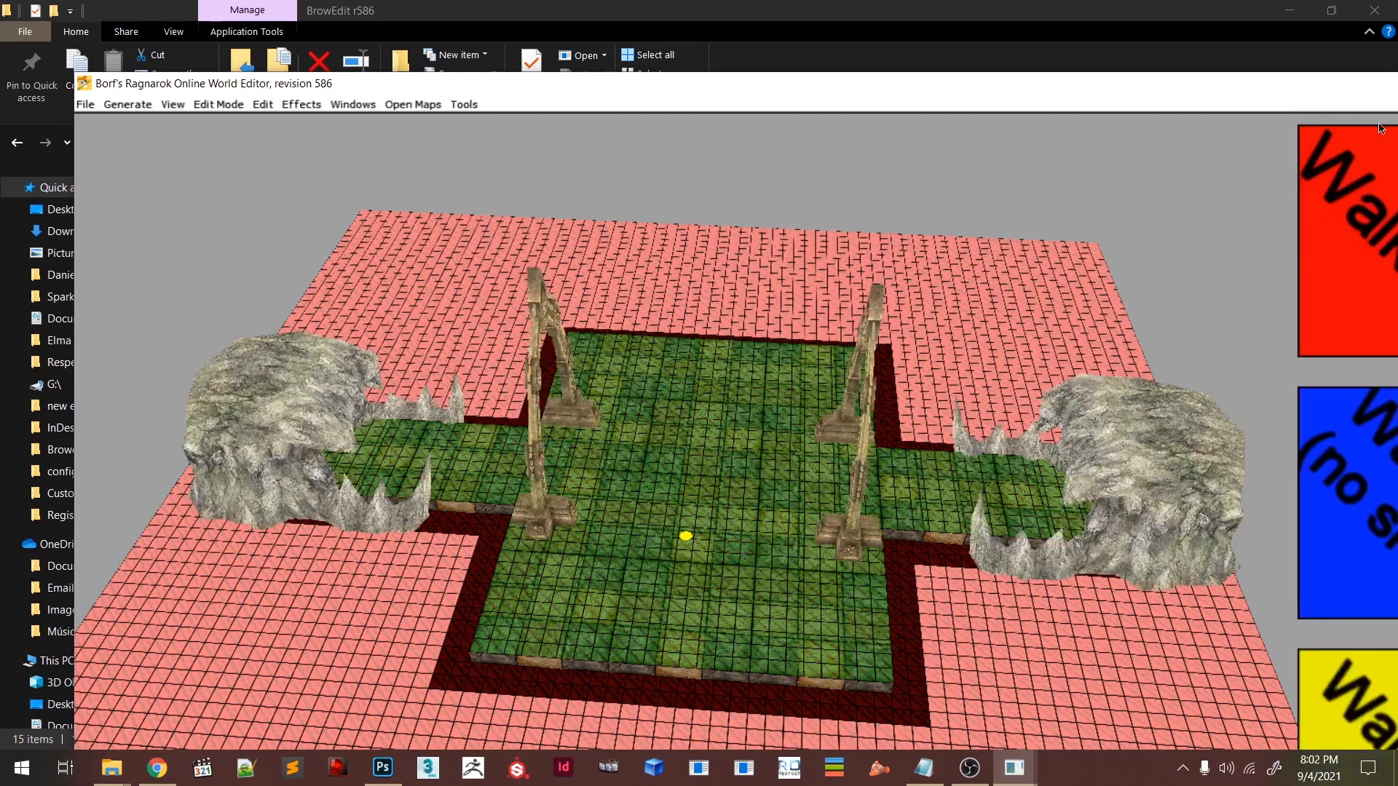
right_drag(612, 542, 532, 503)
scroll(622, 505, up, 5)
scroll(523, 513, up, 2)
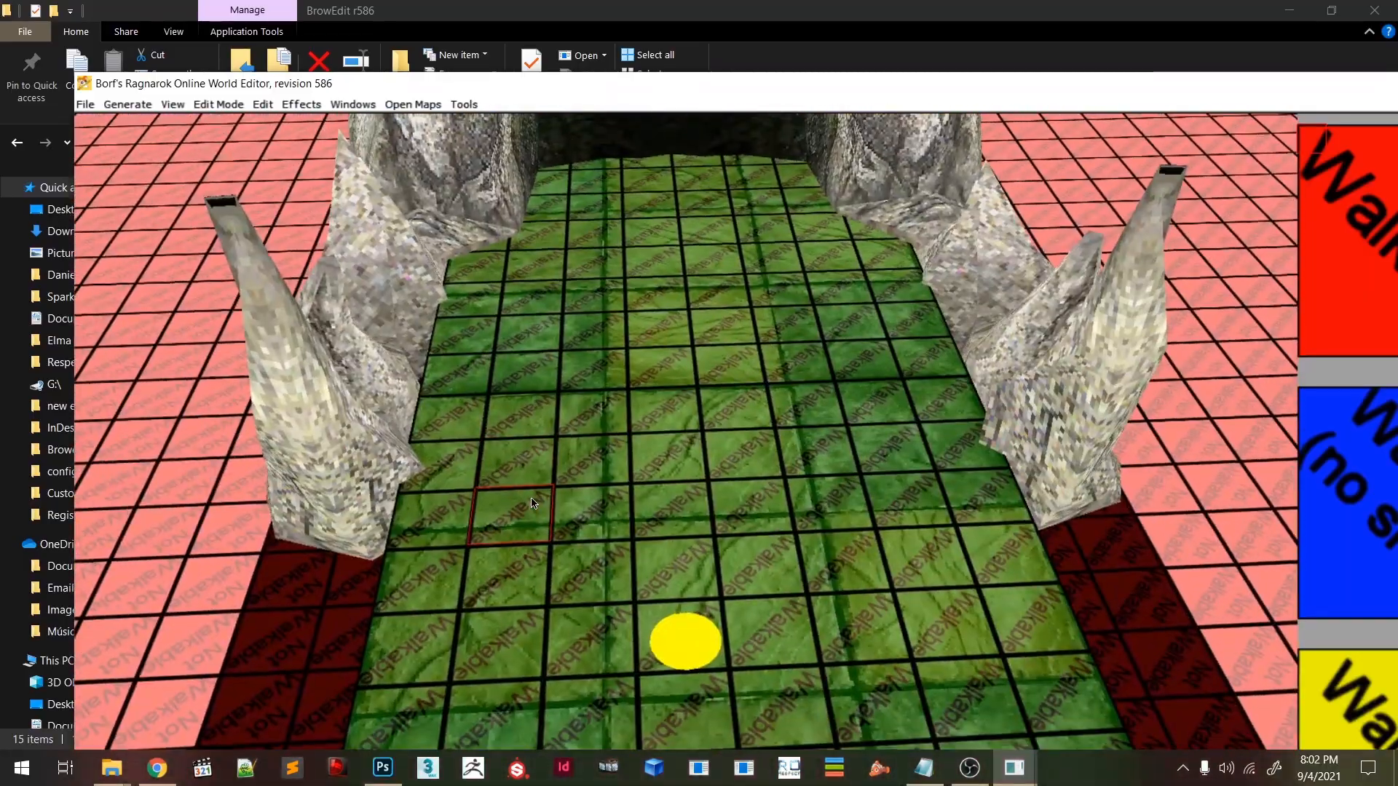
- Mark the cells touching the rock along one side and across the back of the cave mouth as not walkable
click(436, 467)
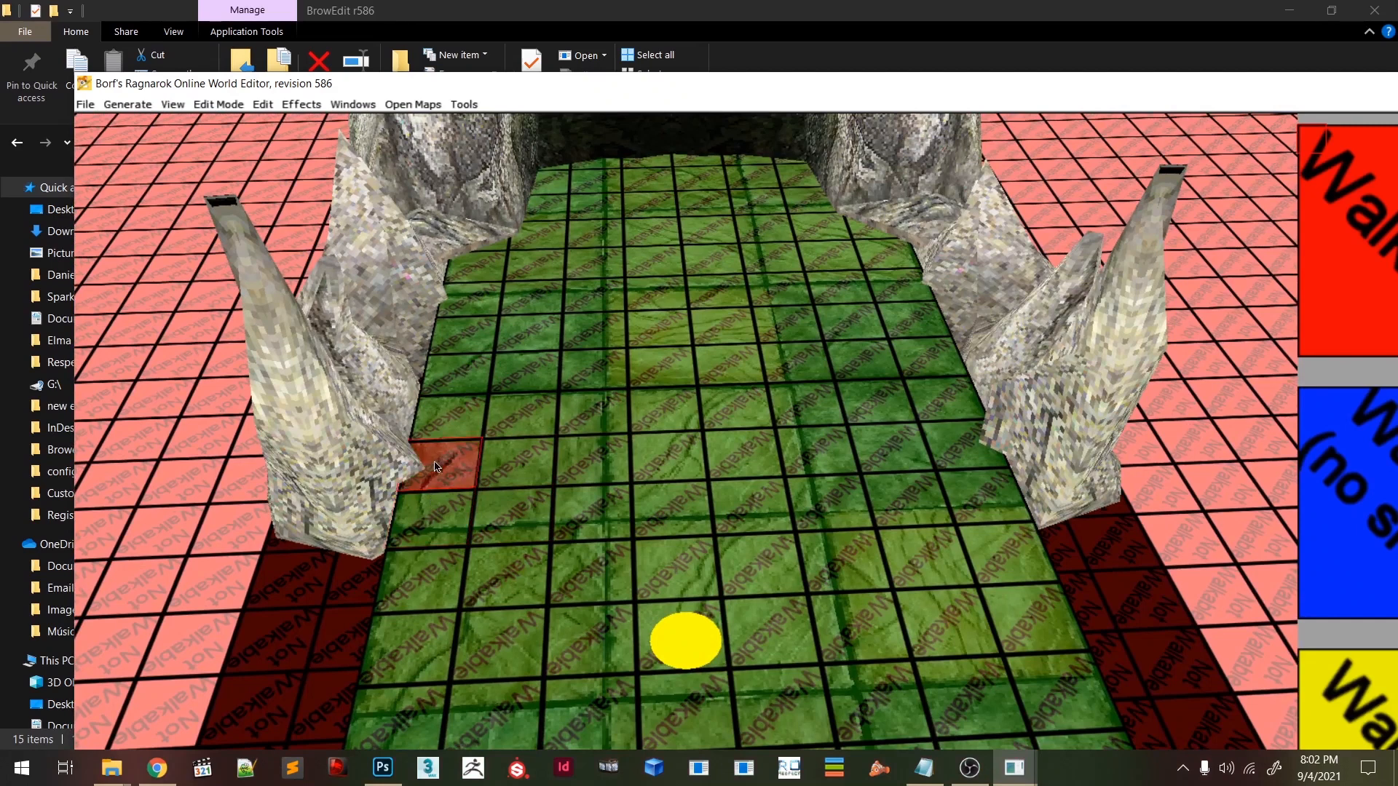
click(474, 269)
right_drag(544, 262, 466, 417)
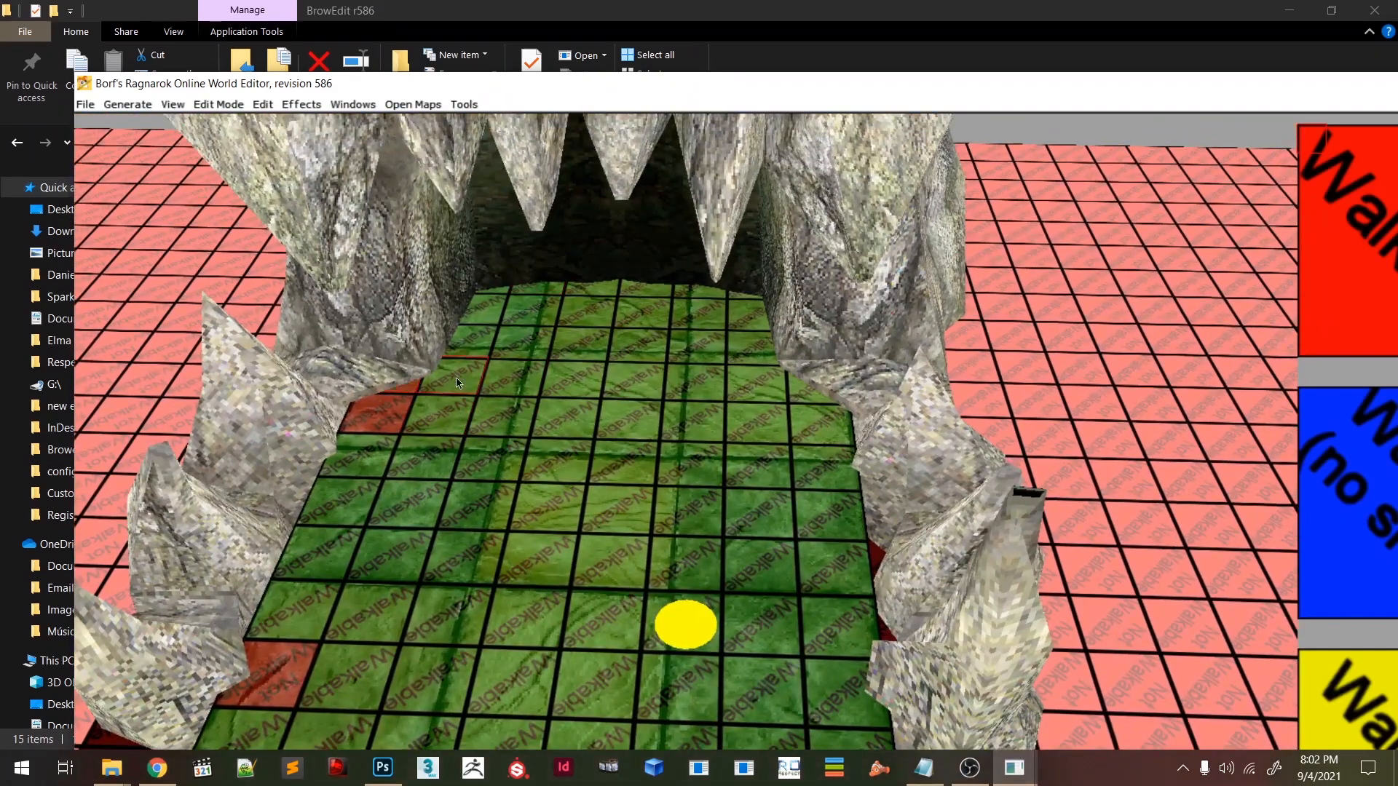
mouse_move(456, 377)
mouse_down()
mouse_move(473, 310)
mouse_move(595, 300)
mouse_up()
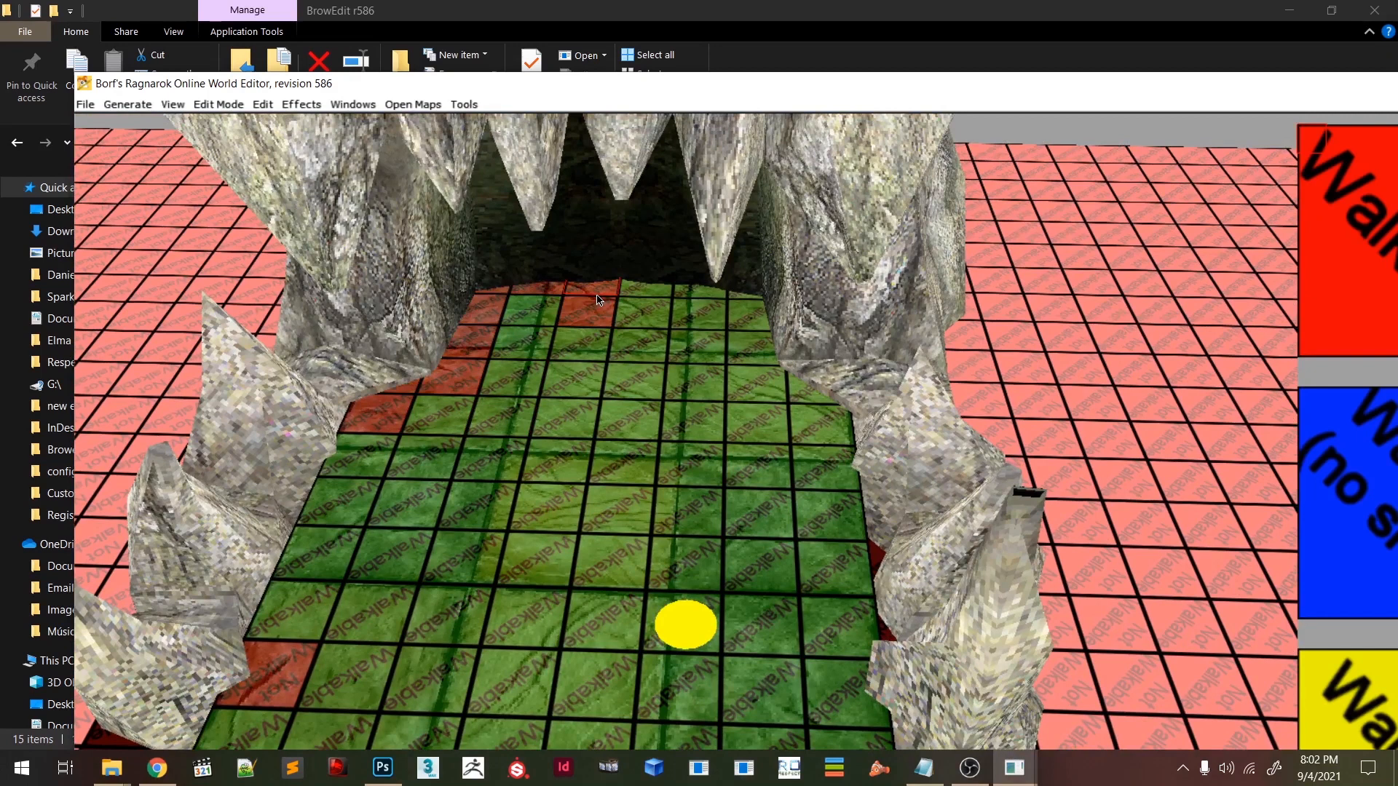
key(ctrl+z)
right_drag(768, 299, 818, 339)
click(666, 290)
click(673, 322)
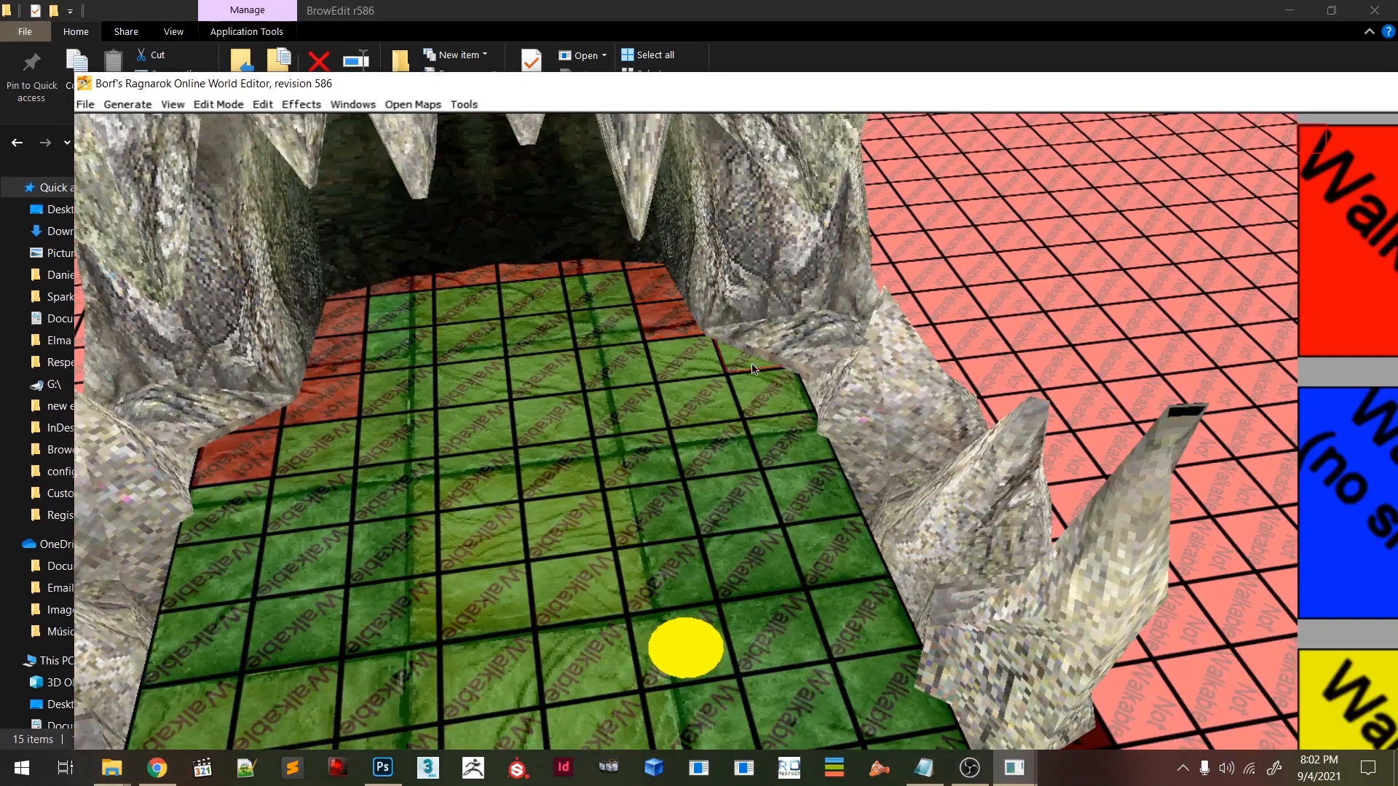
- Mark the cells along the remaining rock side of the same cave mouth as not walkable
click(768, 395)
click(799, 438)
click(838, 506)
click(874, 586)
click(910, 660)
click(865, 541)
scroll(656, 477, down, 3)
right_drag(656, 478, 684, 437)
click(608, 342)
click(641, 304)
click(648, 275)
- Mark the cells along one rock side and across the back of the second cave mouth as not walkable
right_drag(697, 445, 541, 509)
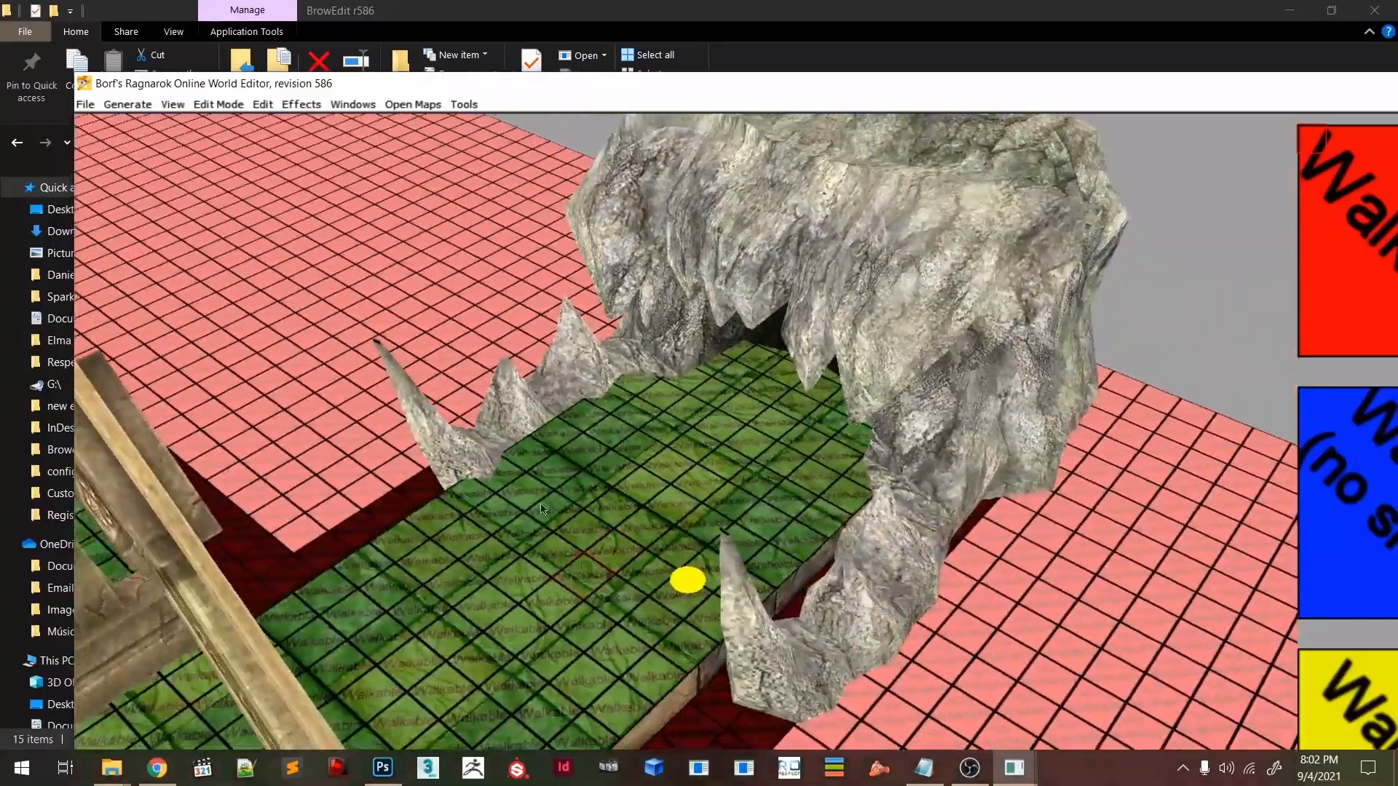
click(489, 466)
click(472, 491)
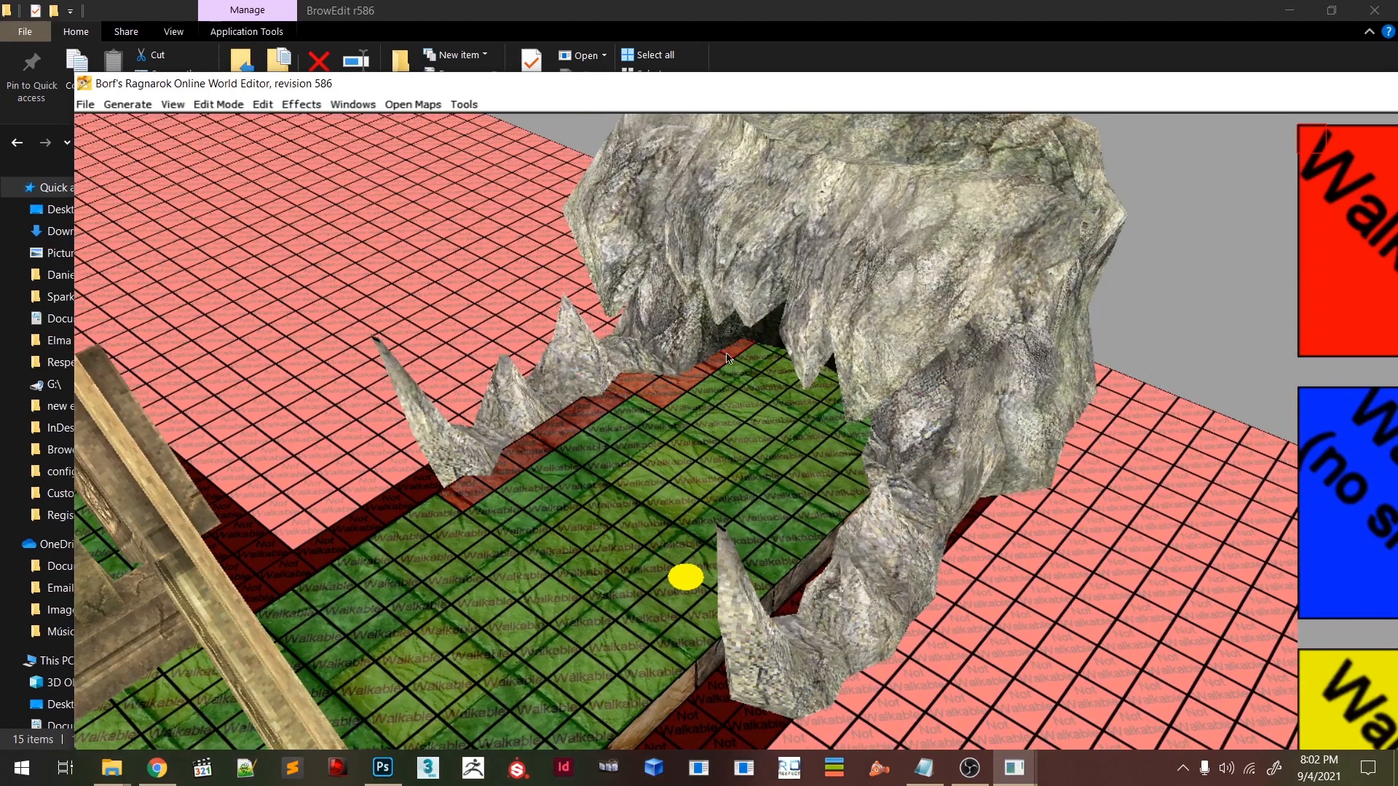
right_drag(664, 404, 745, 440)
scroll(746, 439, up, 3)
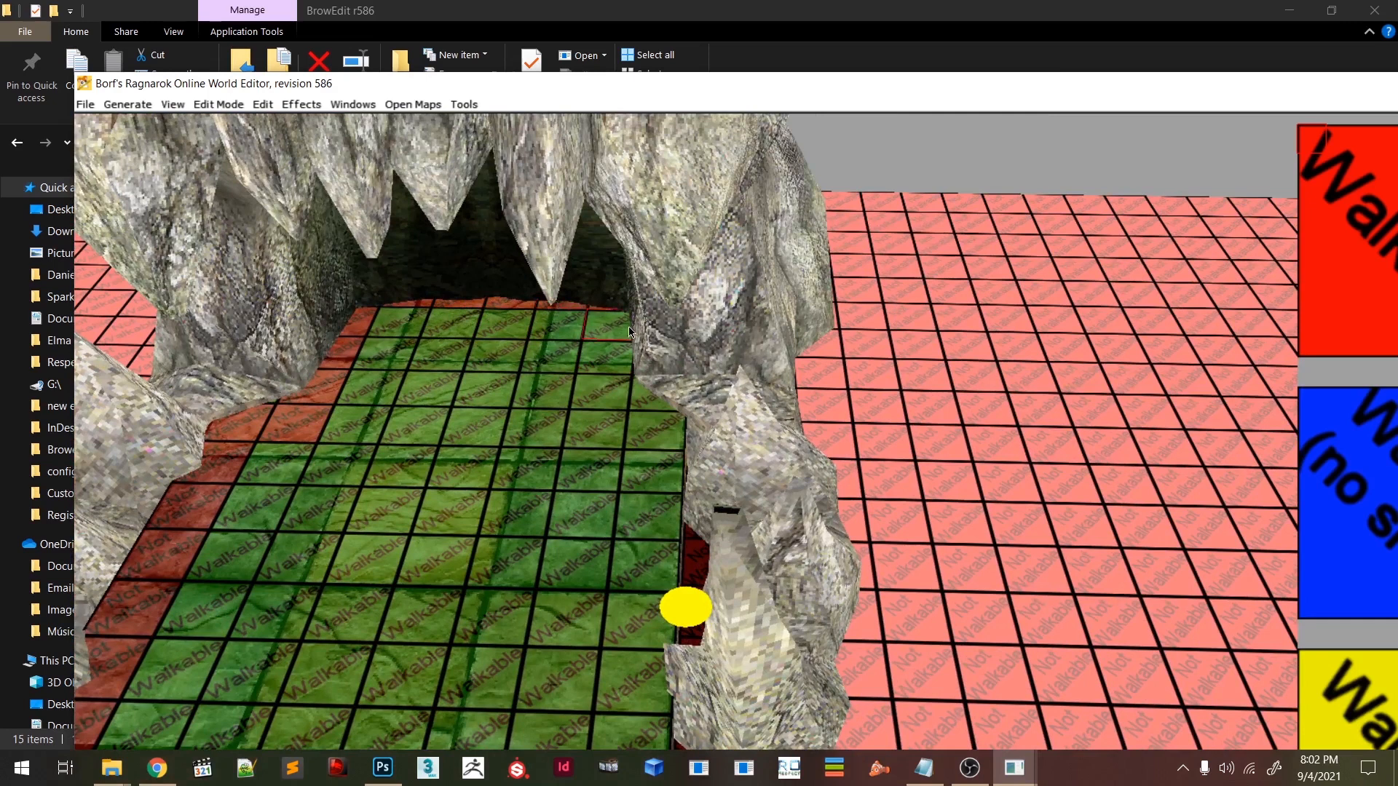
- Mark the cells touching the rock on the other side of the second cave mouth as not walkable
right_drag(641, 361, 607, 384)
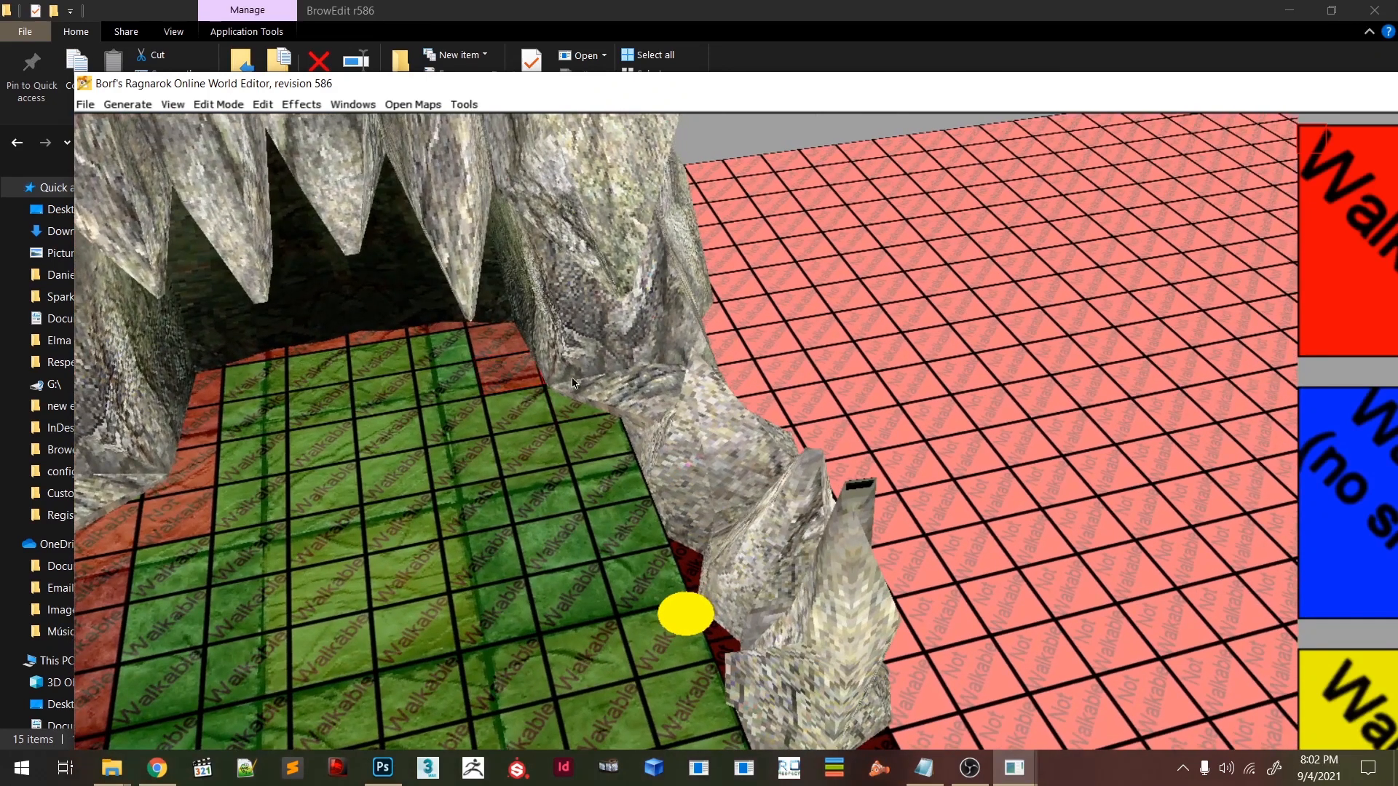
click(593, 446)
click(611, 482)
click(627, 525)
- Mark the cells around and beneath one foot of the first arch as not walkable
mouse_move(645, 594)
right_down()
mouse_move(662, 512)
mouse_move(644, 547)
mouse_move(629, 517)
mouse_move(596, 502)
mouse_move(616, 504)
mouse_move(632, 466)
mouse_move(820, 488)
mouse_move(713, 509)
mouse_move(732, 489)
mouse_move(713, 344)
right_up()
scroll(655, 504, down, 3)
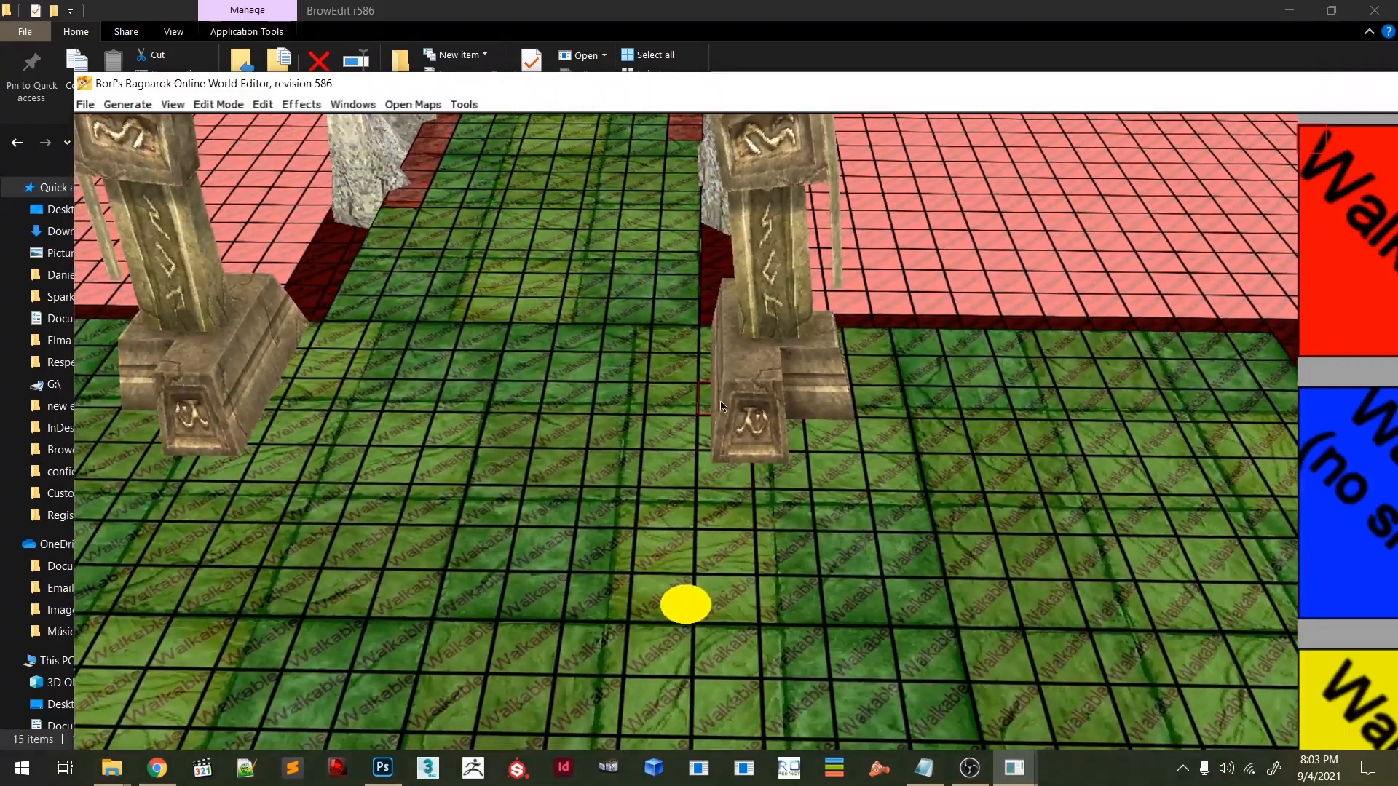
click(793, 429)
right_drag(830, 430, 710, 375)
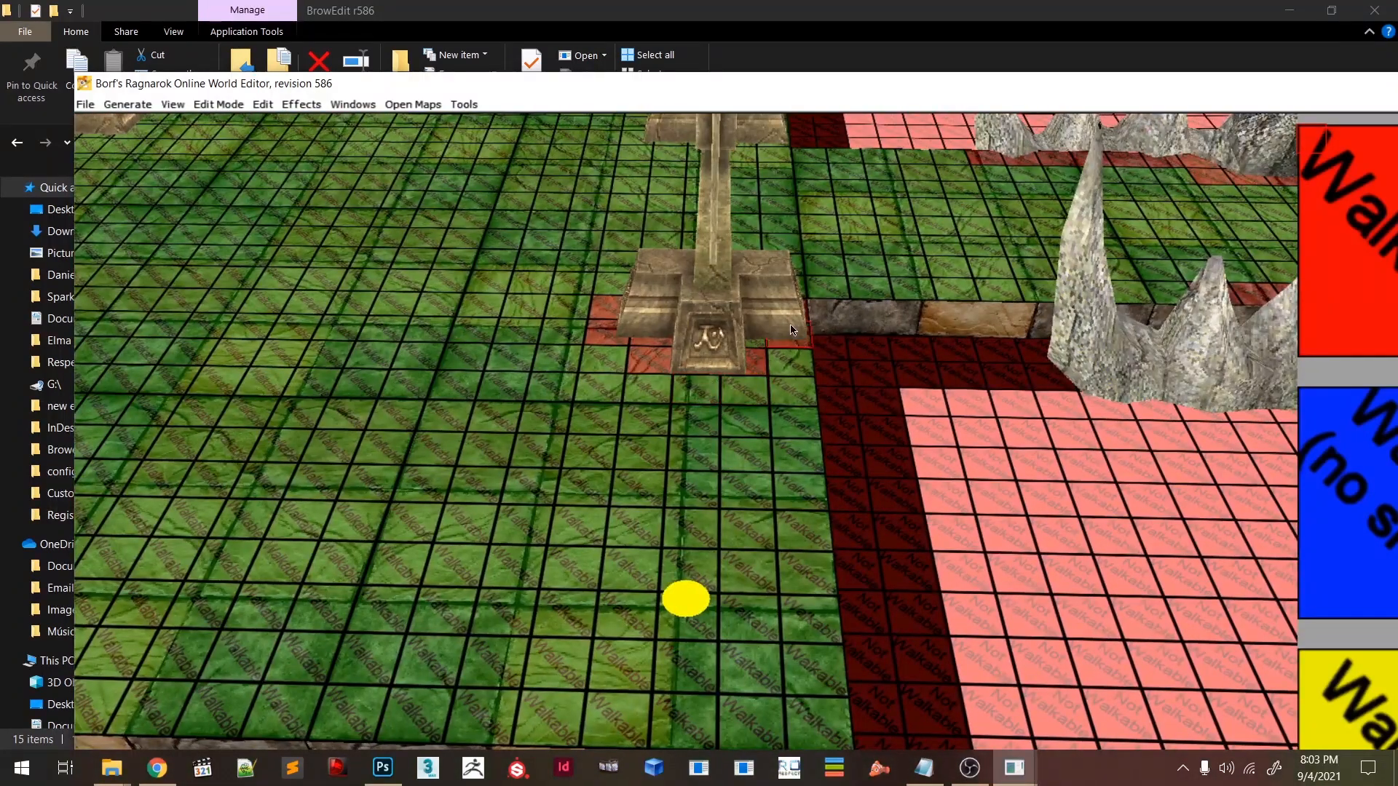
key(o)
click(706, 334)
key(o)
- Mark the cells beneath the first arch's other foot as not walkable and check both feet with the models hidden and shown
right_drag(706, 336, 623, 487)
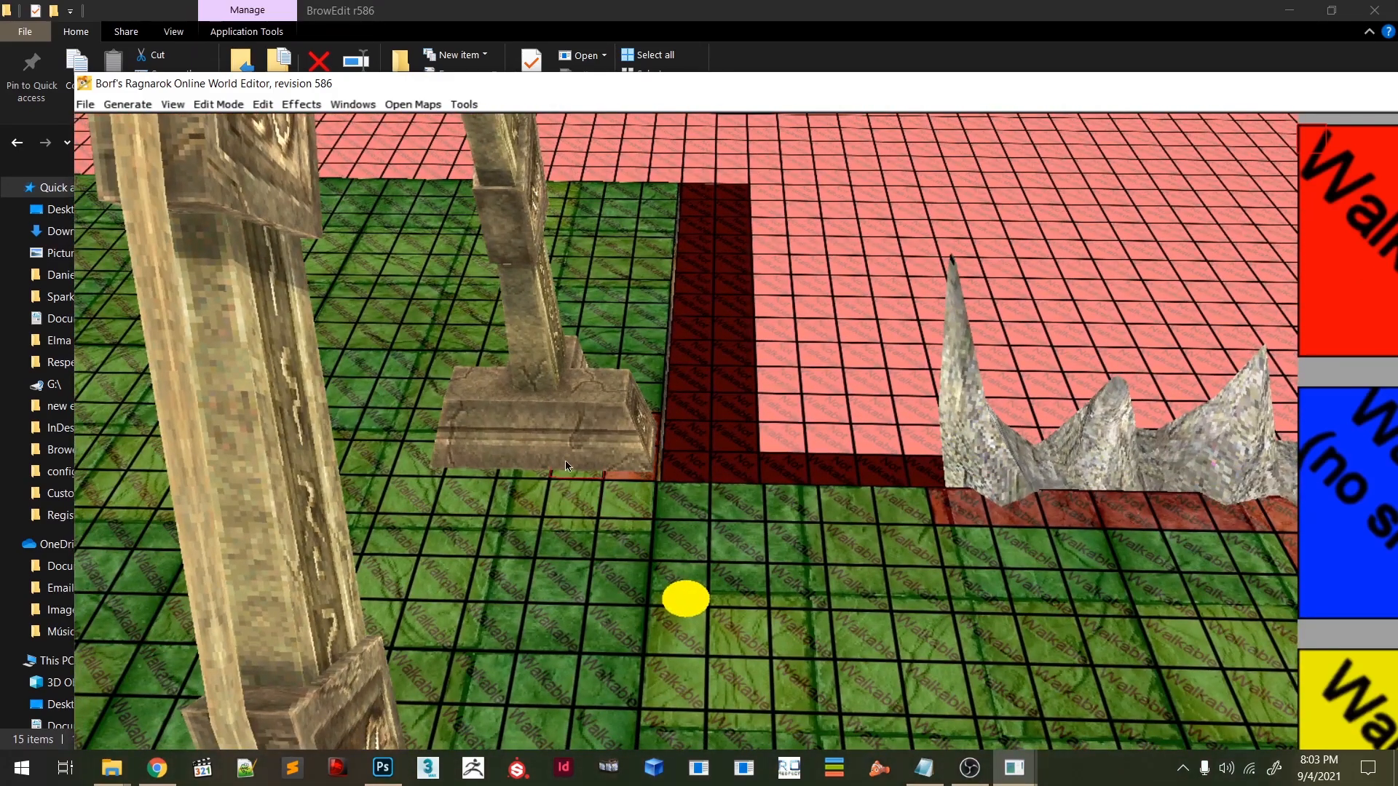
click(437, 431)
key(o)
key(o)
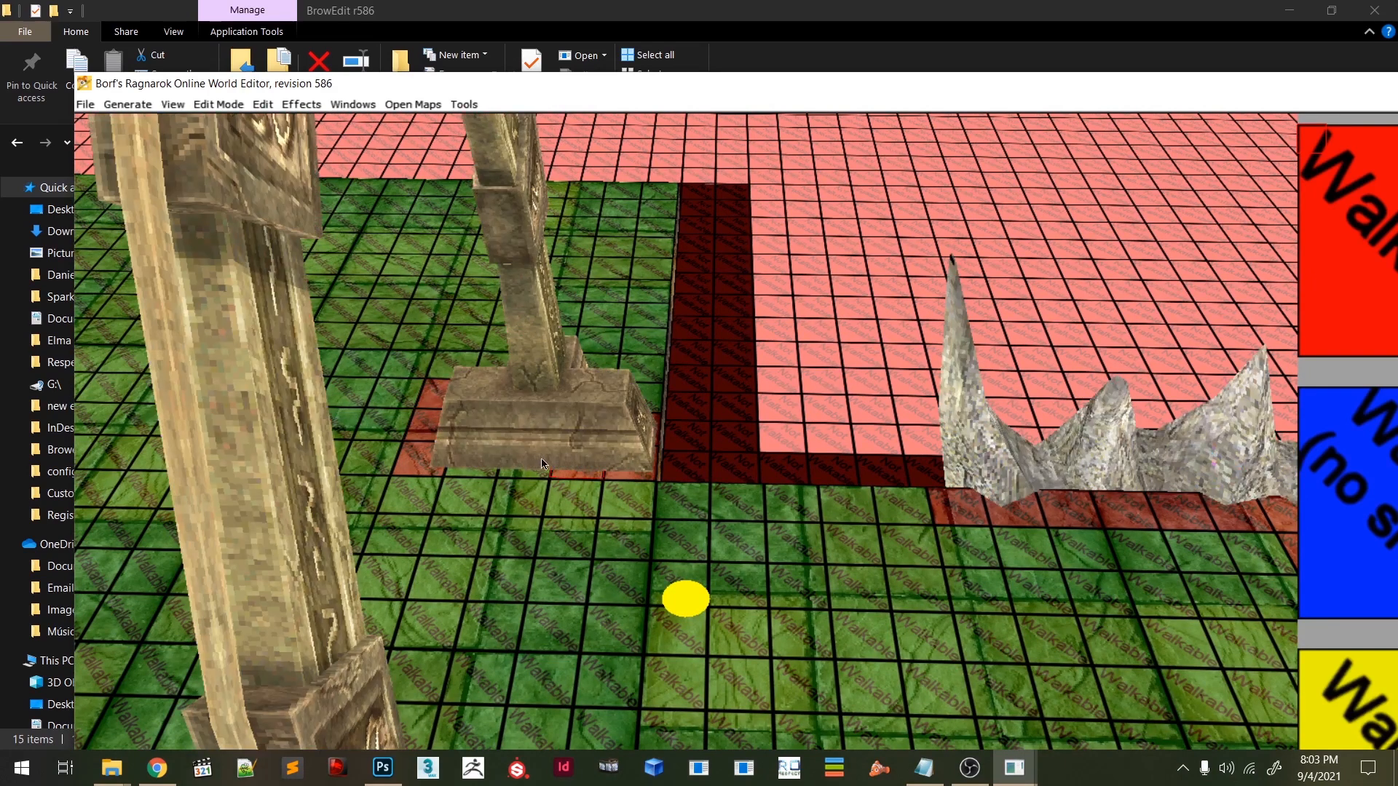
mouse_move(561, 480)
right_down()
mouse_move(466, 479)
mouse_move(562, 477)
right_up()
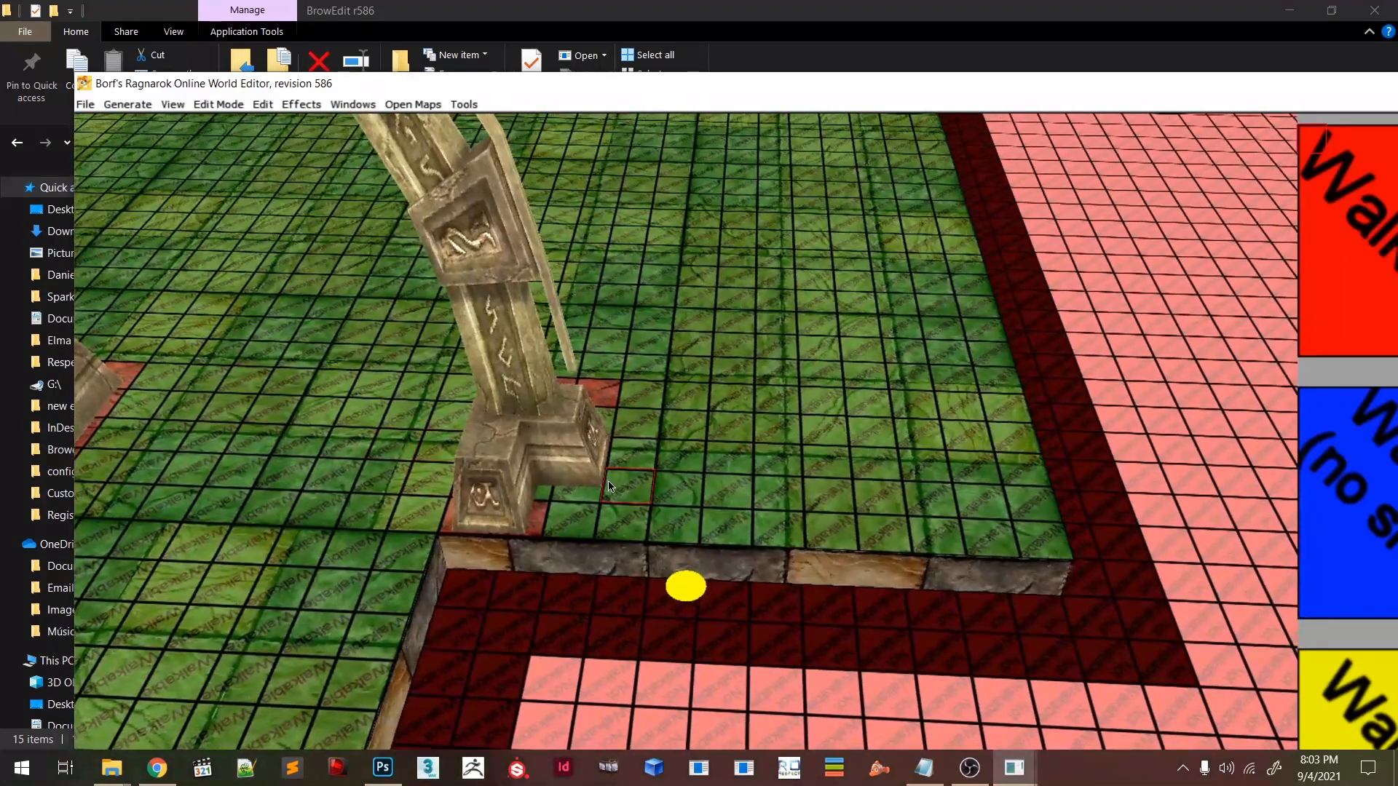
right_drag(590, 423, 551, 478)
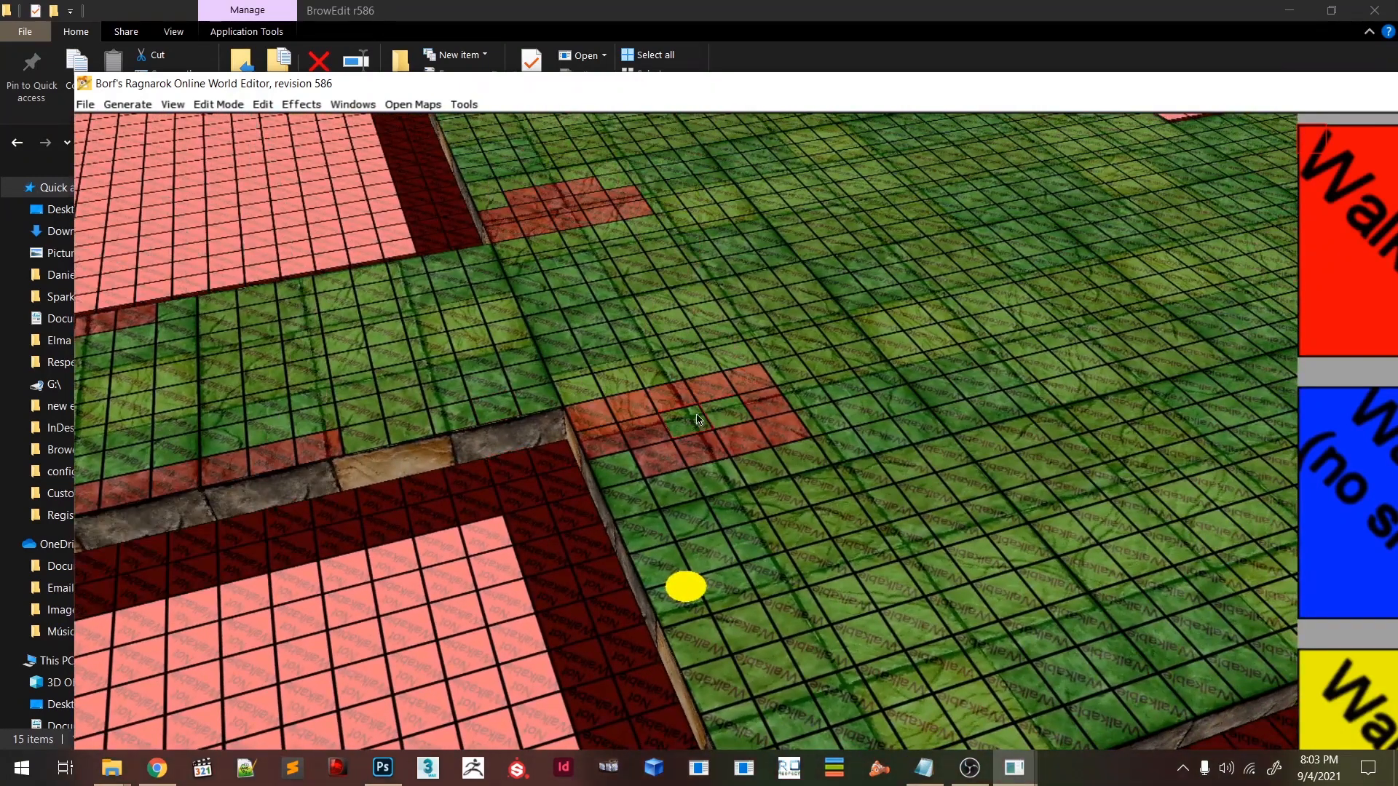
key(o)
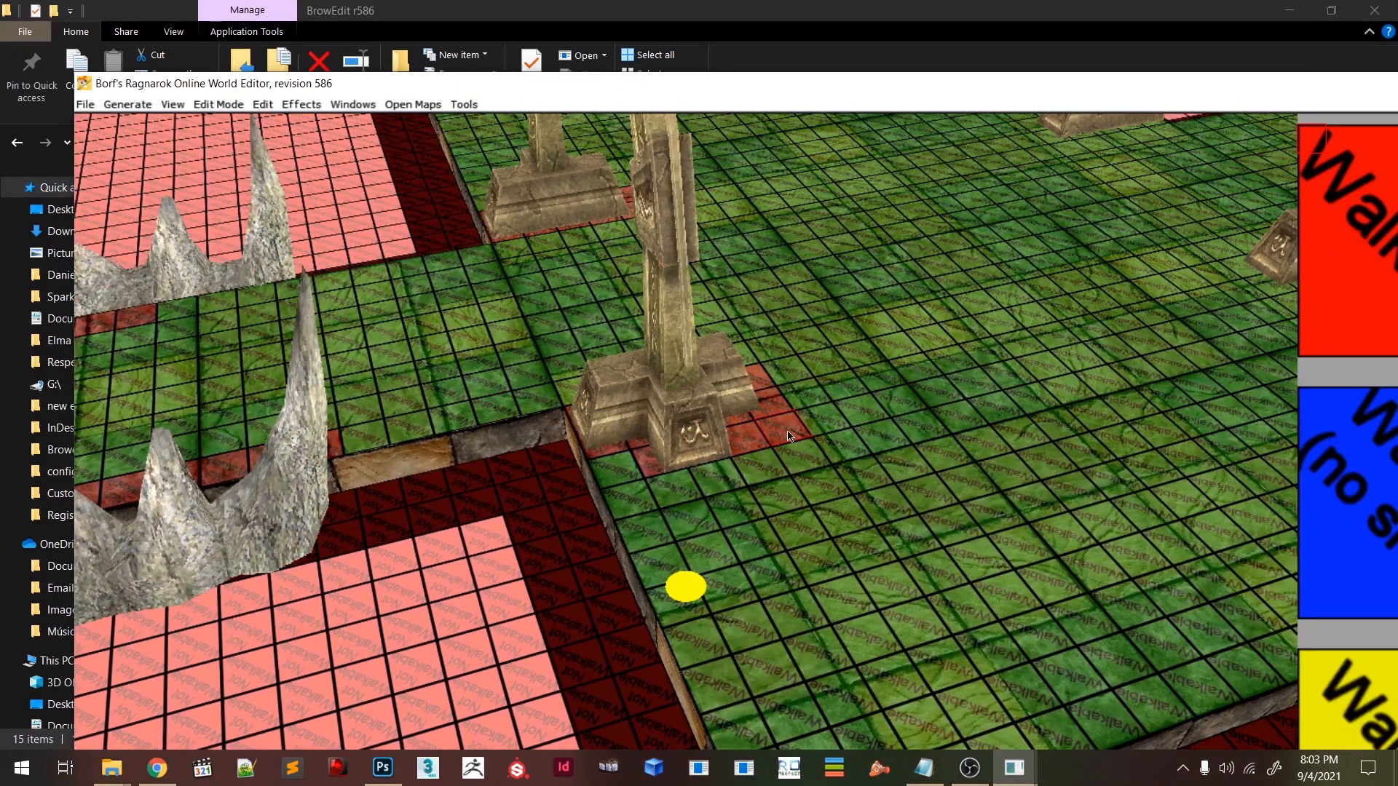
- Mark the cells around and beneath one foot of the opposite arch as not walkable
key(bracketleft)
right_drag(820, 479, 778, 554)
key(bracketright)
drag(759, 514, 815, 495)
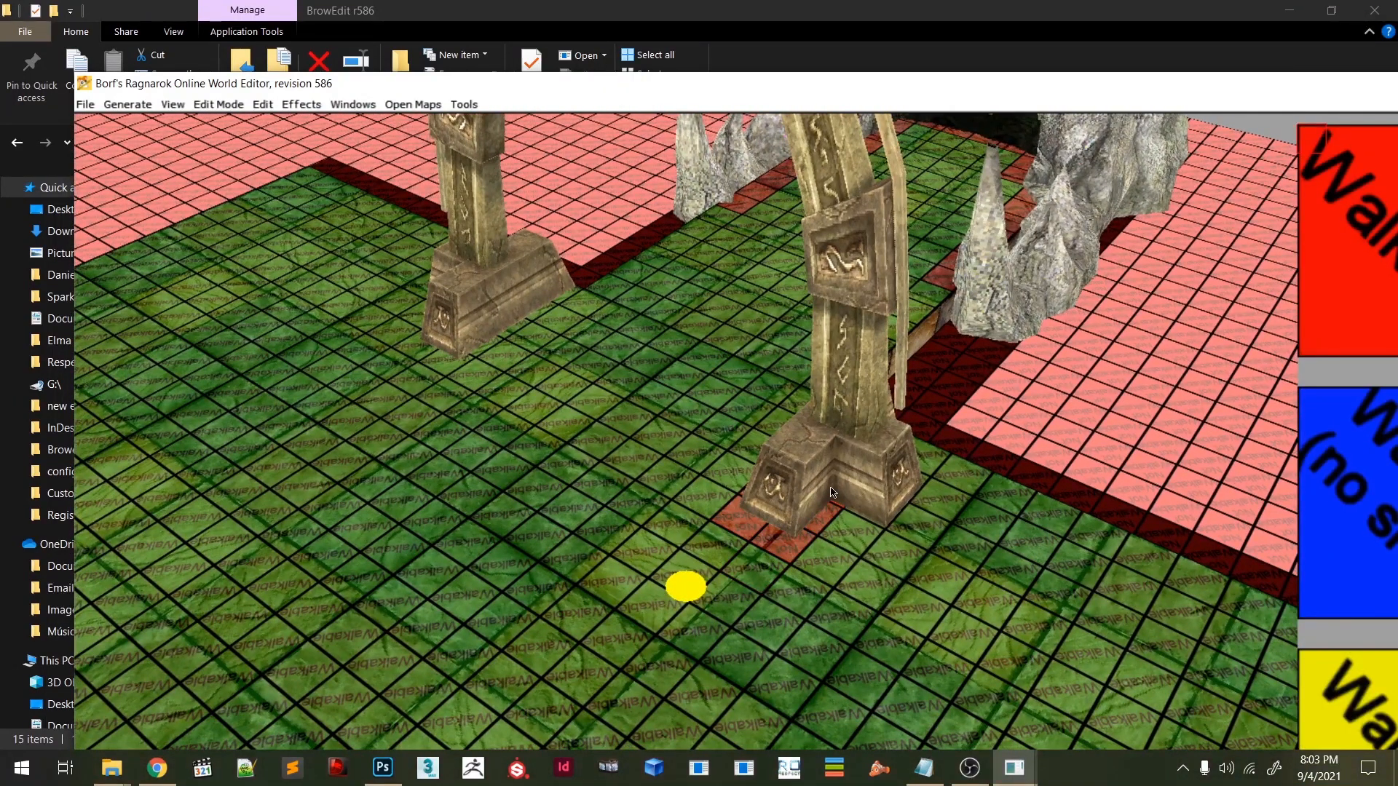
key(o)
drag(836, 495, 804, 477)
click(861, 497)
drag(868, 471, 897, 483)
key(o)
mouse_move(932, 526)
right_down()
mouse_move(745, 521)
mouse_move(730, 701)
right_up()
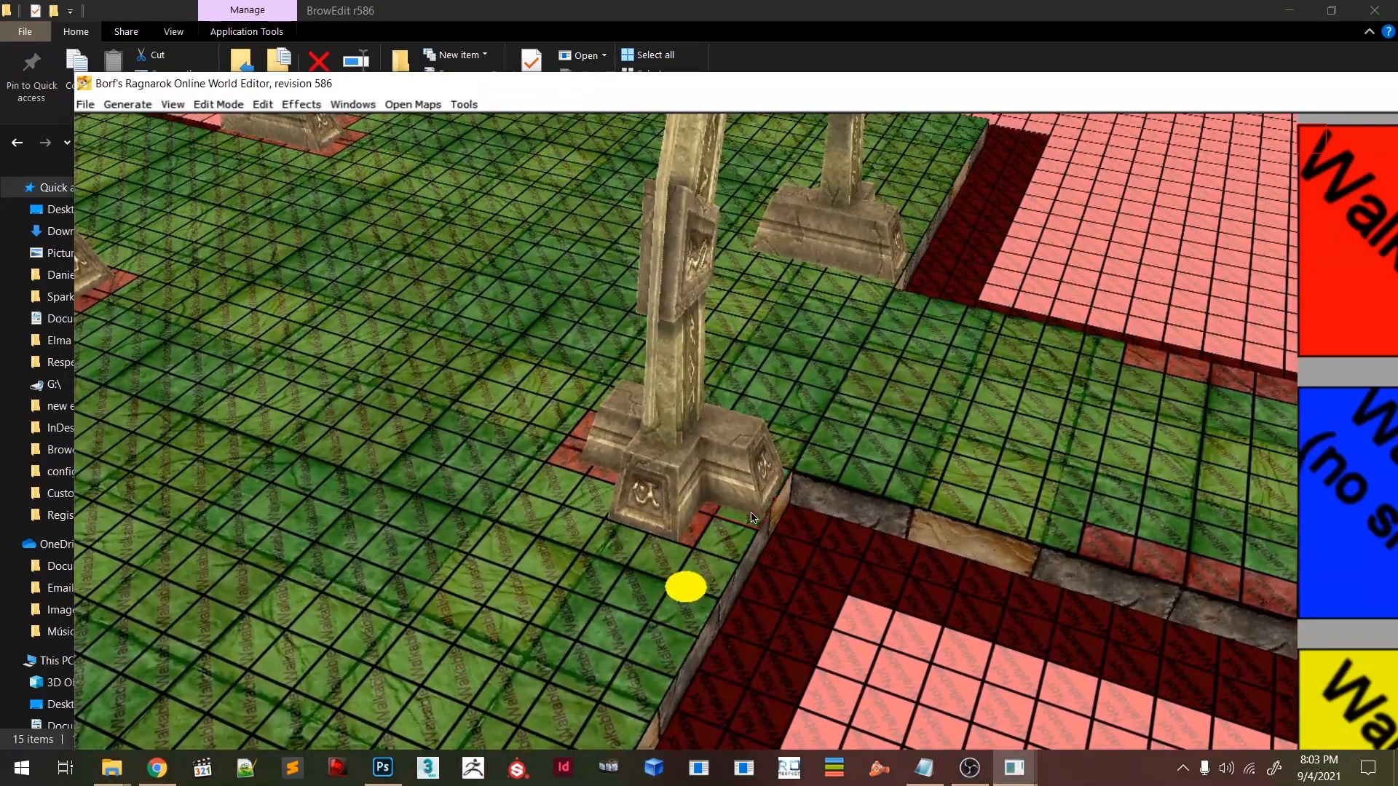
- Mark the cells beneath the opposite arch's second foot as not walkable, hiding the models while painting
right_drag(908, 476, 765, 501)
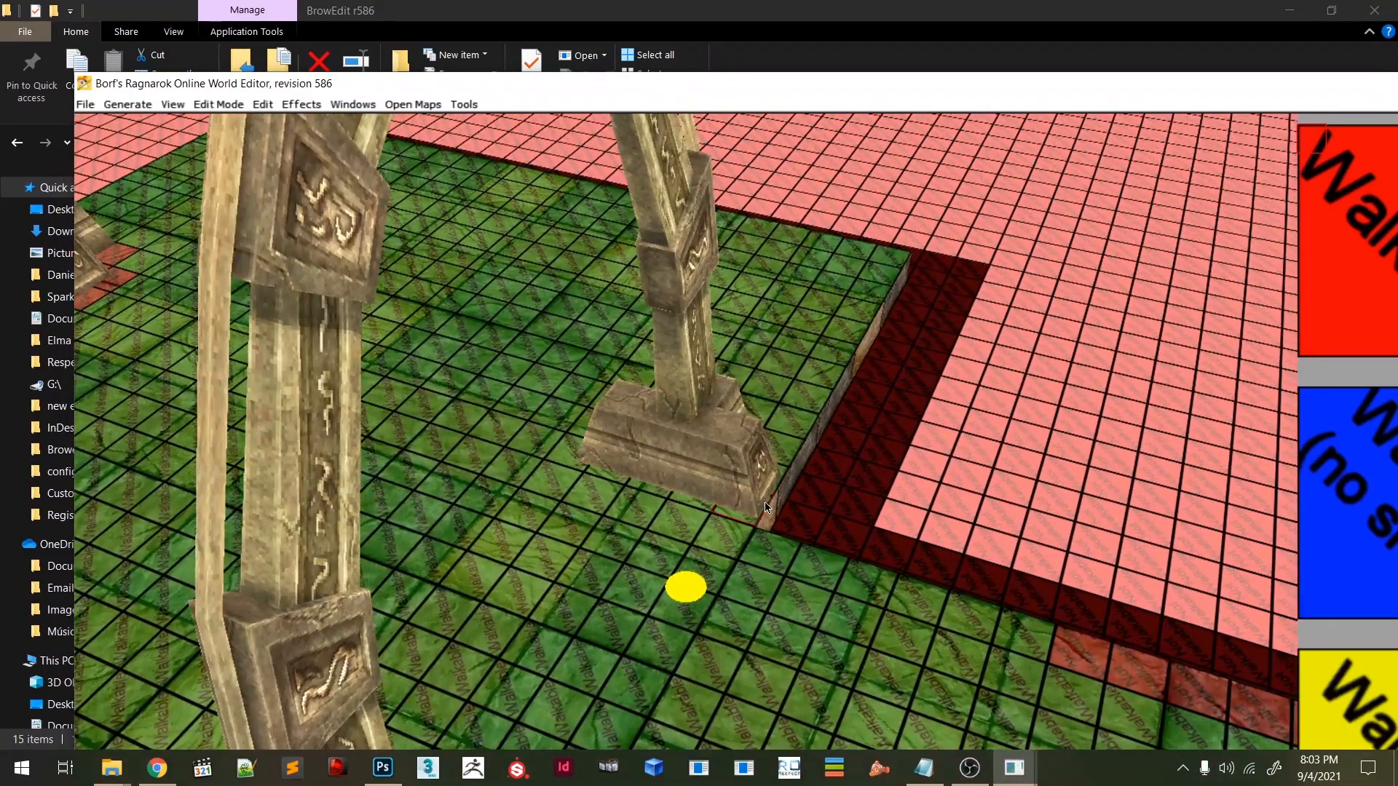
key(o)
drag(763, 482, 673, 466)
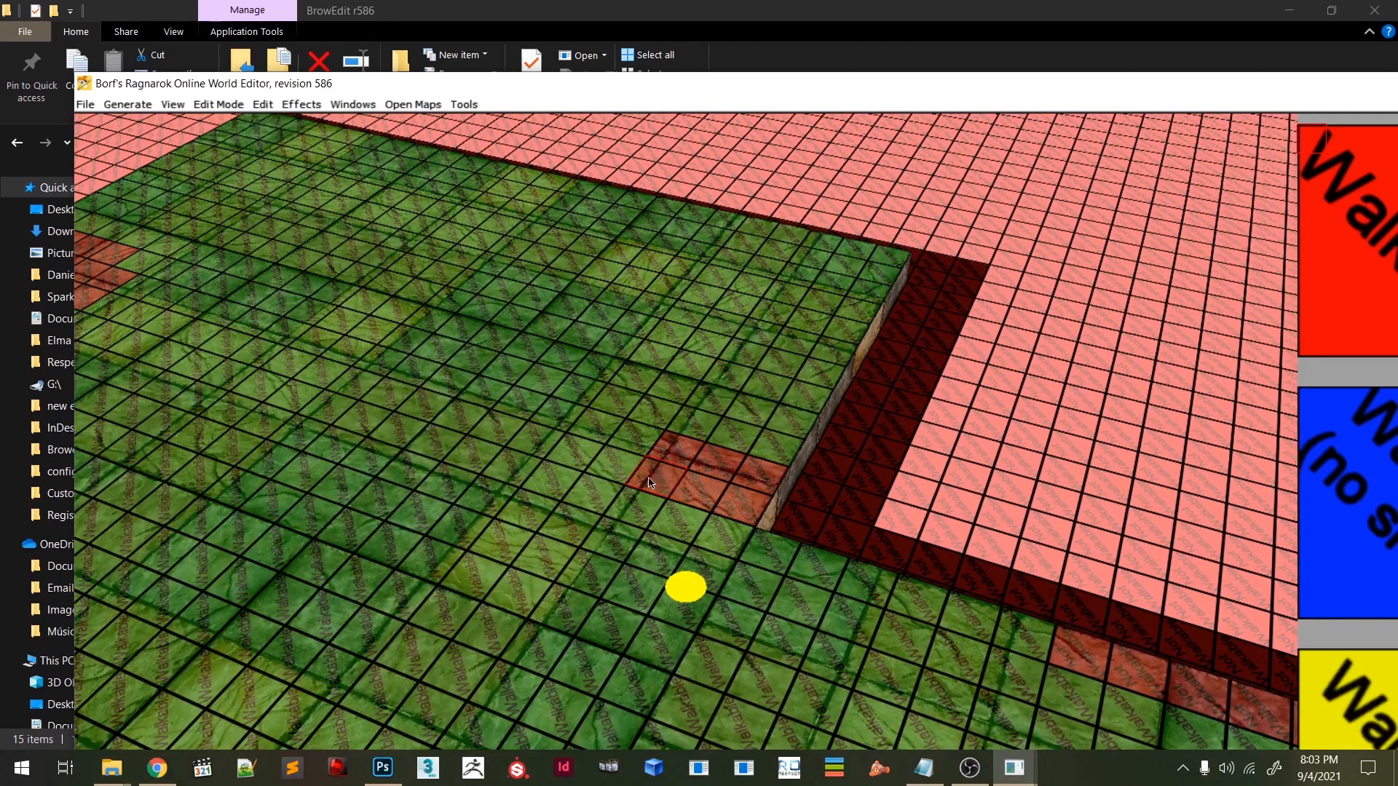
key(o)
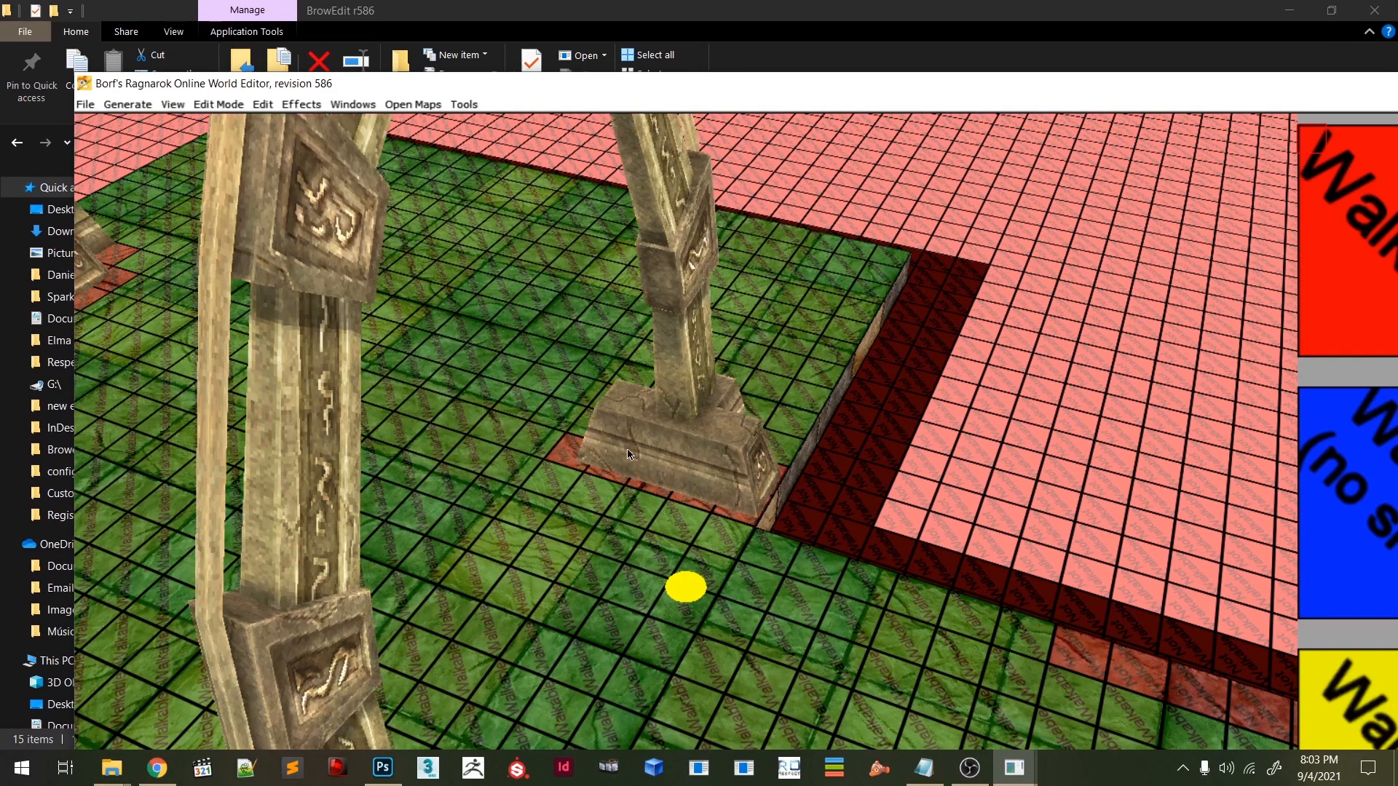
- Mark the leftover walkable cells covered by the cave rock at the ends of the side arms as not walkable
mouse_move(809, 493)
right_down()
mouse_move(645, 499)
mouse_move(695, 532)
mouse_move(747, 603)
mouse_move(803, 557)
mouse_move(772, 386)
mouse_move(933, 440)
mouse_move(1026, 349)
mouse_move(655, 506)
mouse_move(783, 625)
right_up()
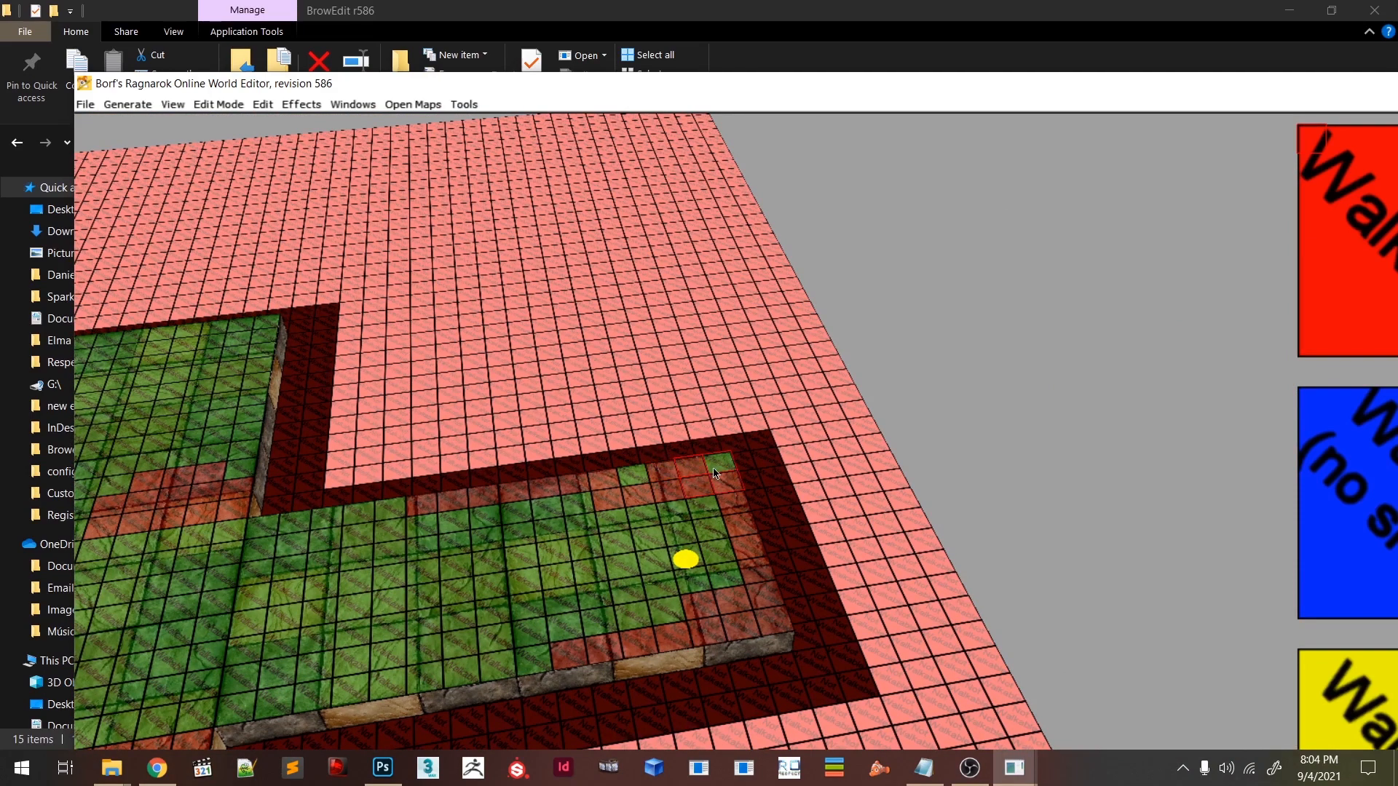
mouse_move(530, 495)
right_down()
mouse_move(752, 436)
mouse_move(932, 477)
right_up()
drag(609, 599, 569, 605)
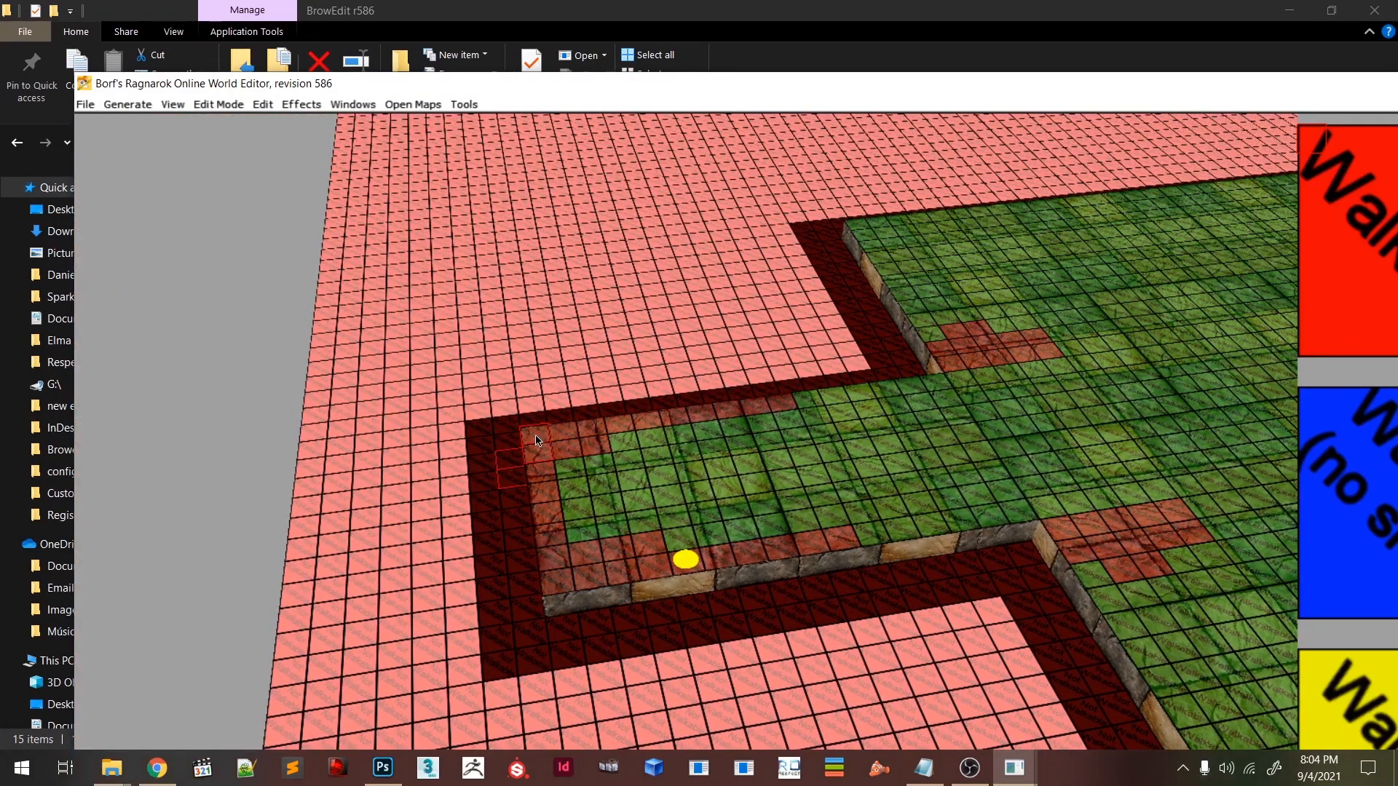
- Show the models again and view the whole map in texture editing without the grid
scroll(516, 684, down, 3)
right_drag(603, 614, 820, 532)
key(o)
scroll(667, 561, down, 3)
key(F1)
key(g)
scroll(764, 495, up, 4)
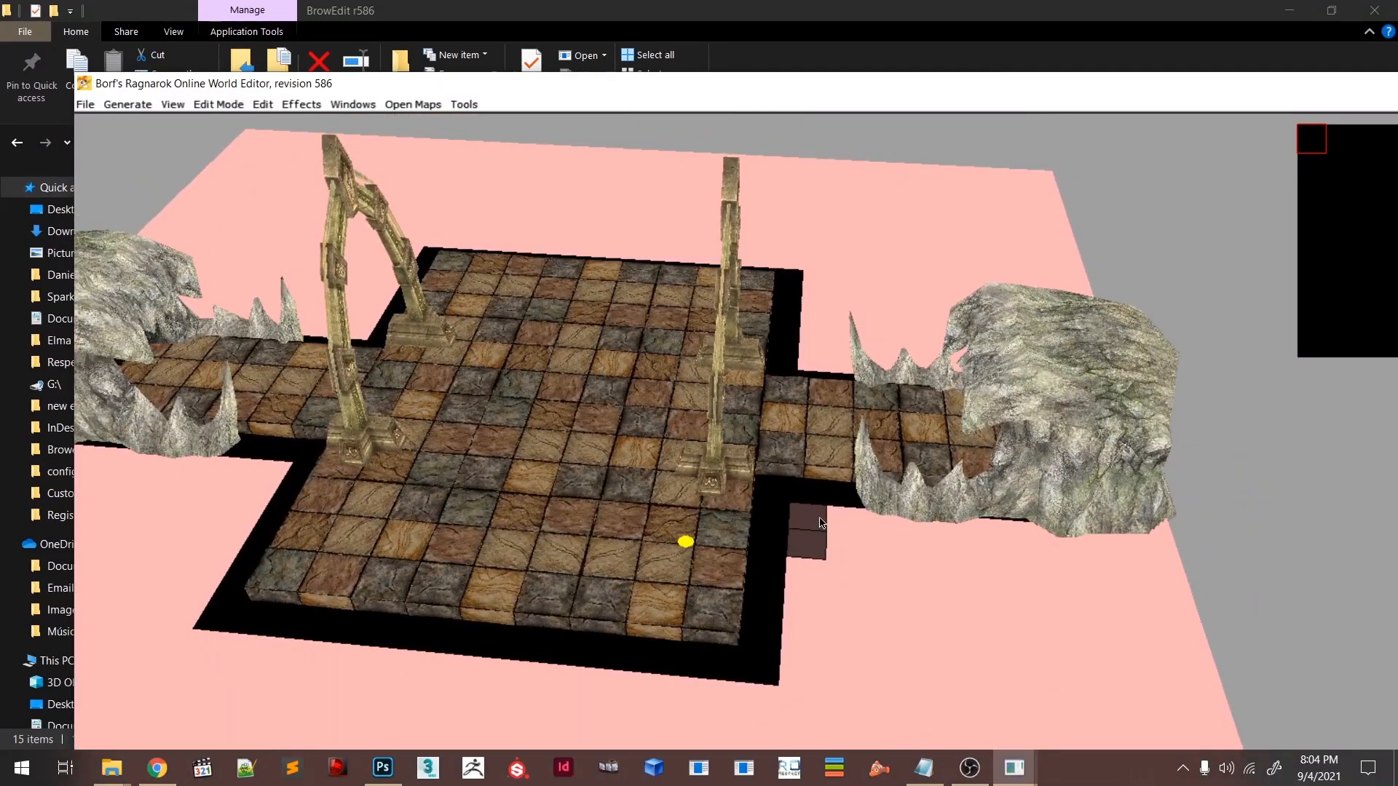
scroll(820, 522, down, 5)
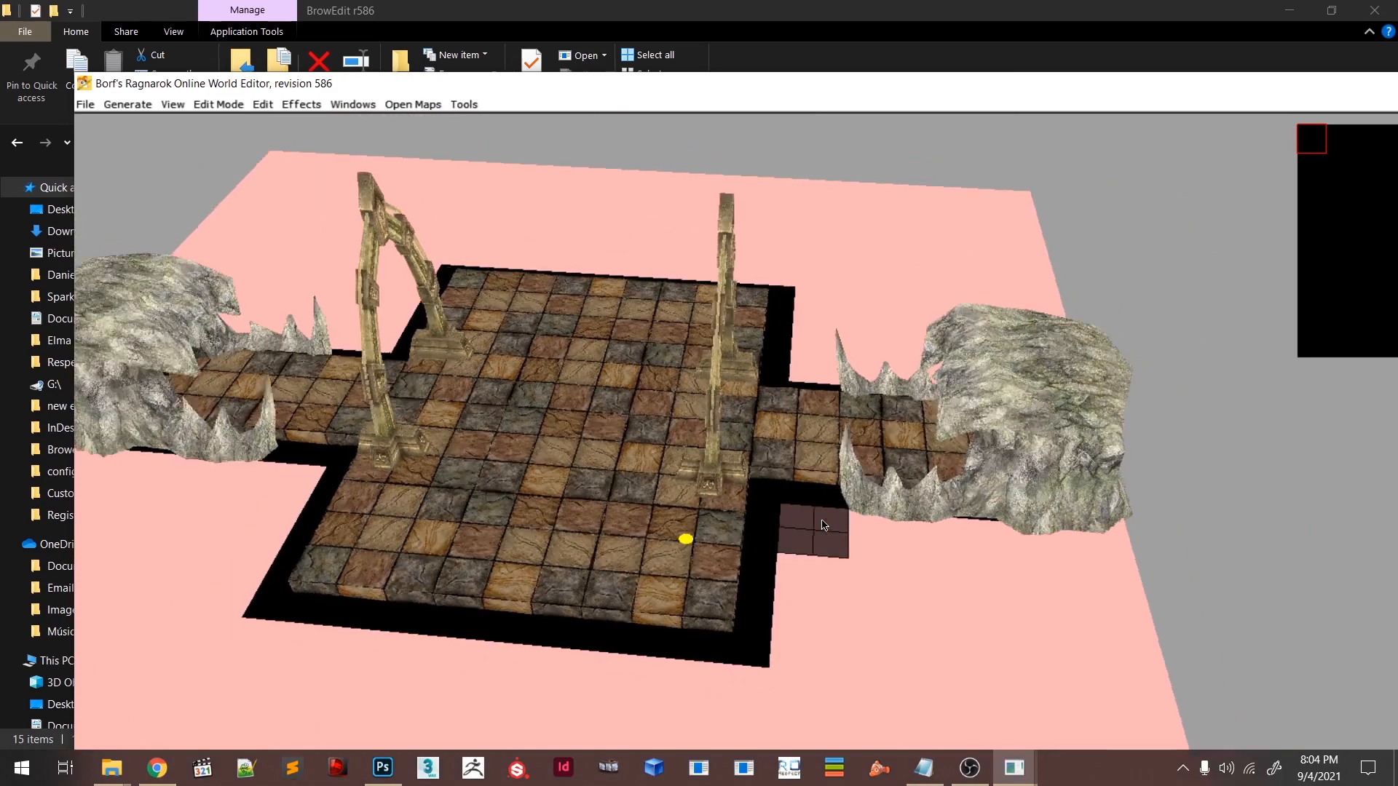
scroll(786, 516, up, 8)
- Switch to object editing and nudge the selected cave entrance slightly along its side arm towards the platform
shift+right_drag(787, 516, 914, 331)
key(F5)
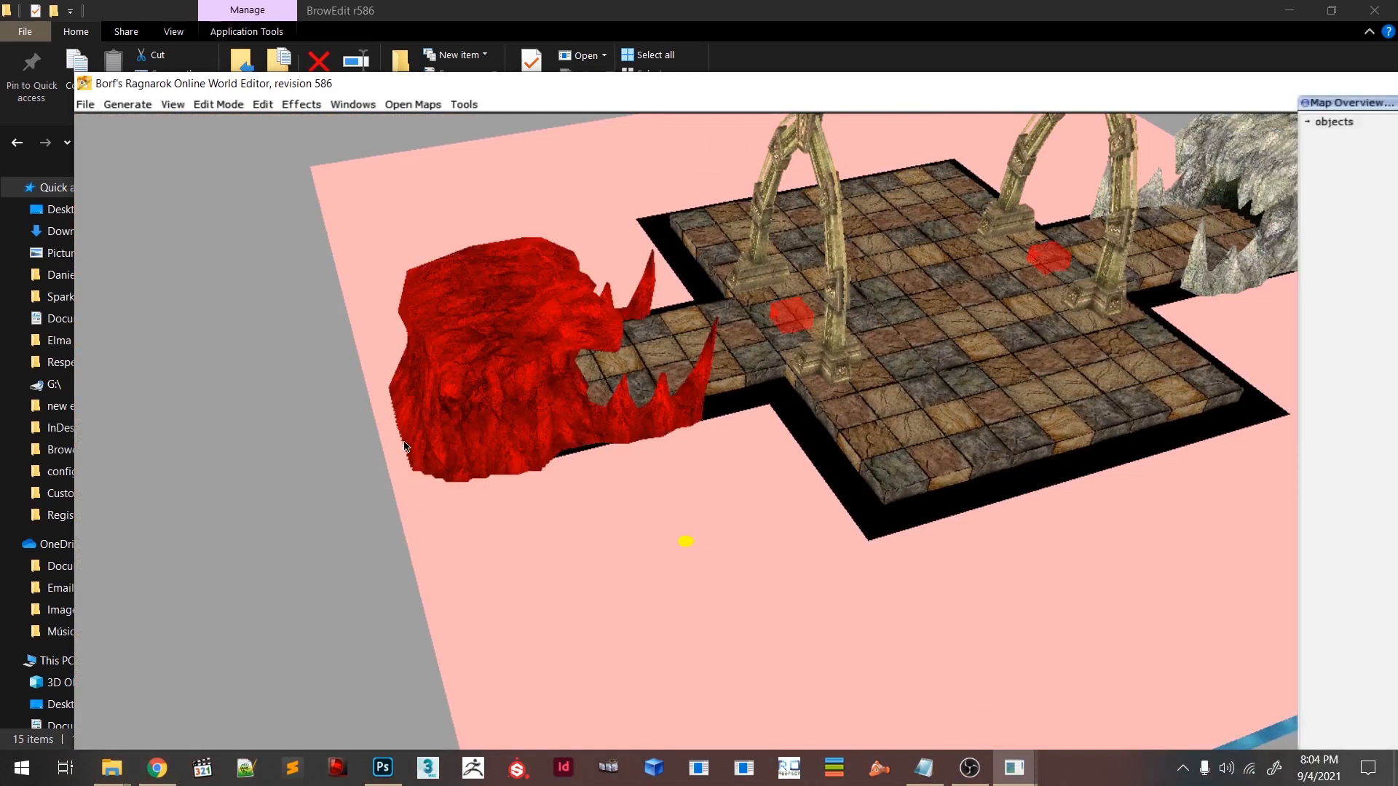
shift+right_drag(403, 439, 737, 495)
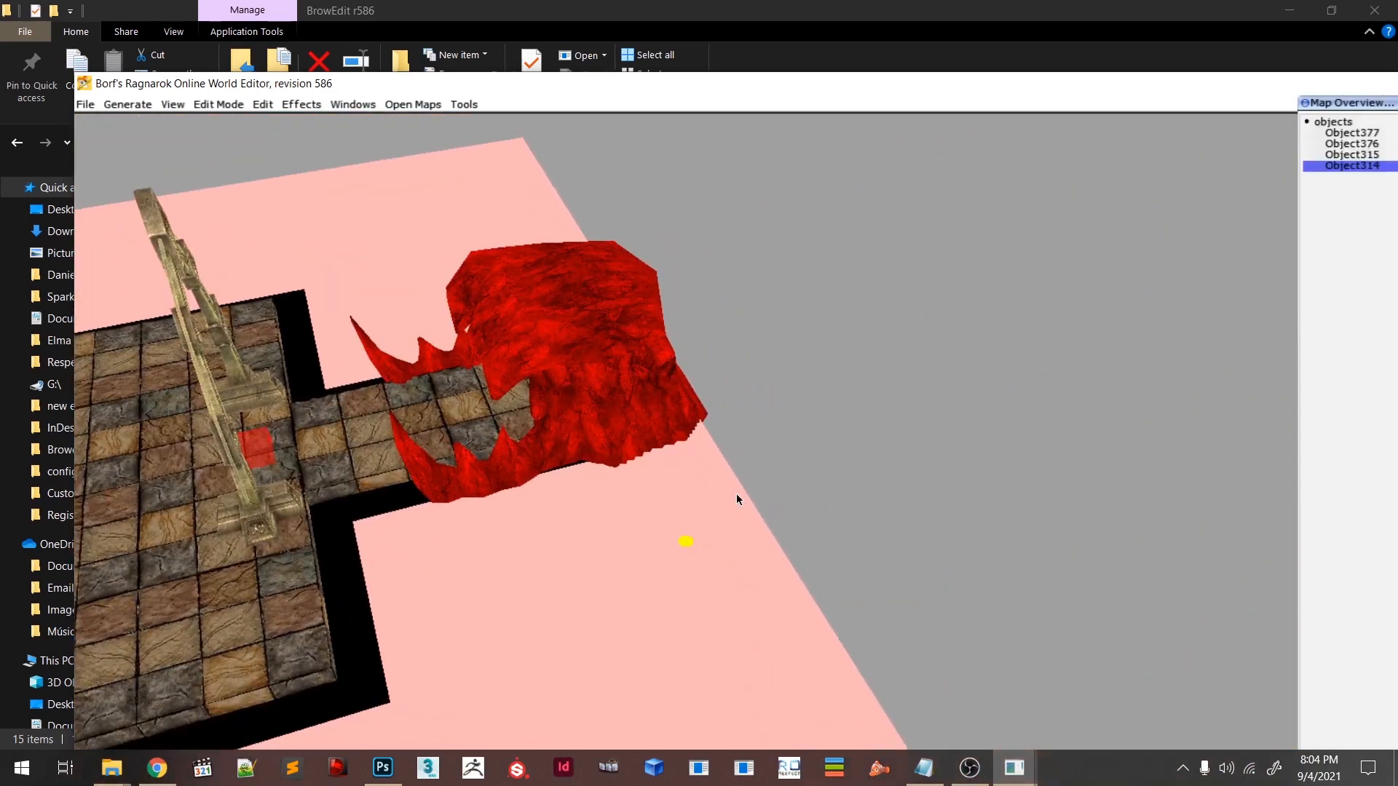
key(Left)
key(Left)
key(Left)
key(Left)
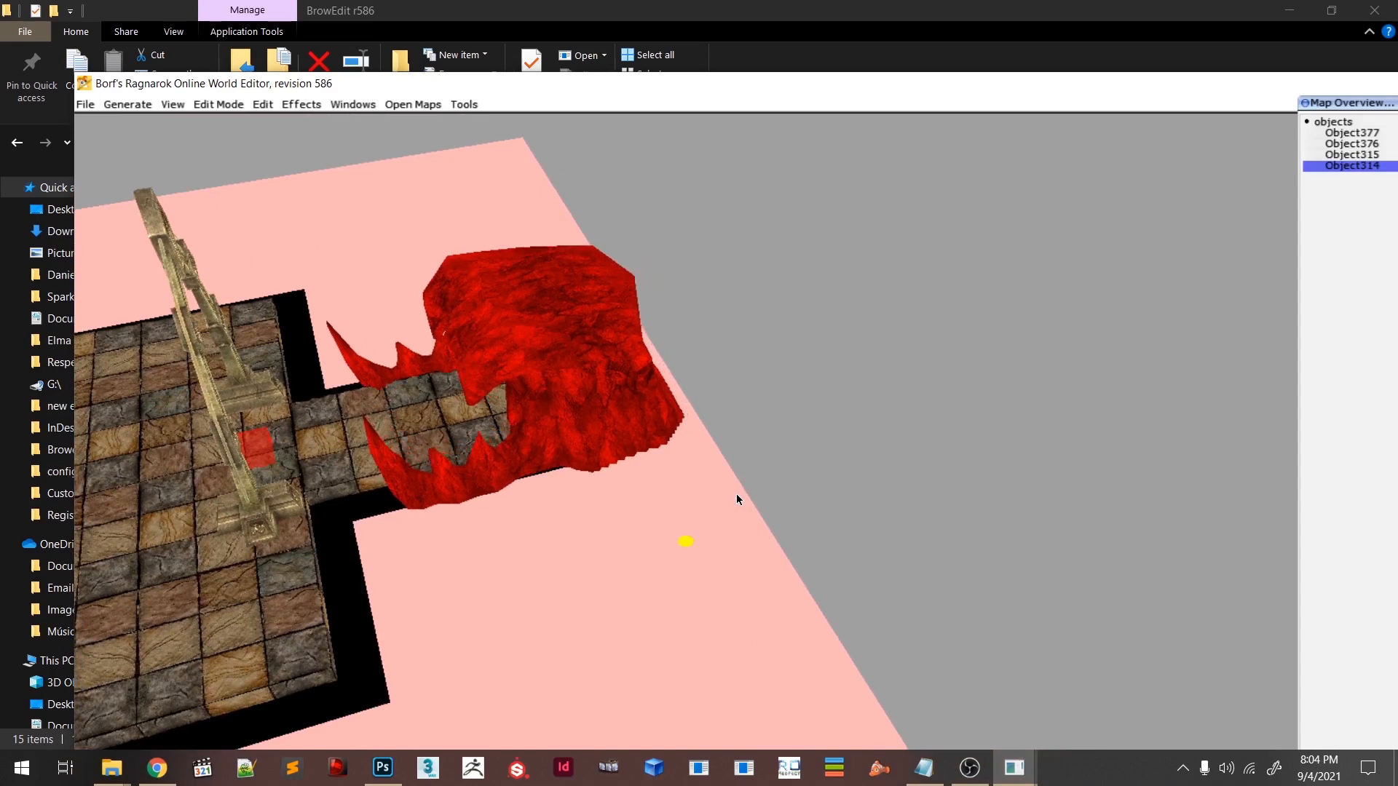
- Return to editing the walkable cells and make the blocked spot beside the front rock spikes of the cave mouth walkable
scroll(714, 506, down, 1)
scroll(522, 543, up, 3)
right_drag(521, 548, 667, 506)
key(F6)
scroll(511, 532, up, 3)
scroll(511, 526, down, 1)
right_drag(511, 526, 520, 489)
scroll(433, 267, up, 3)
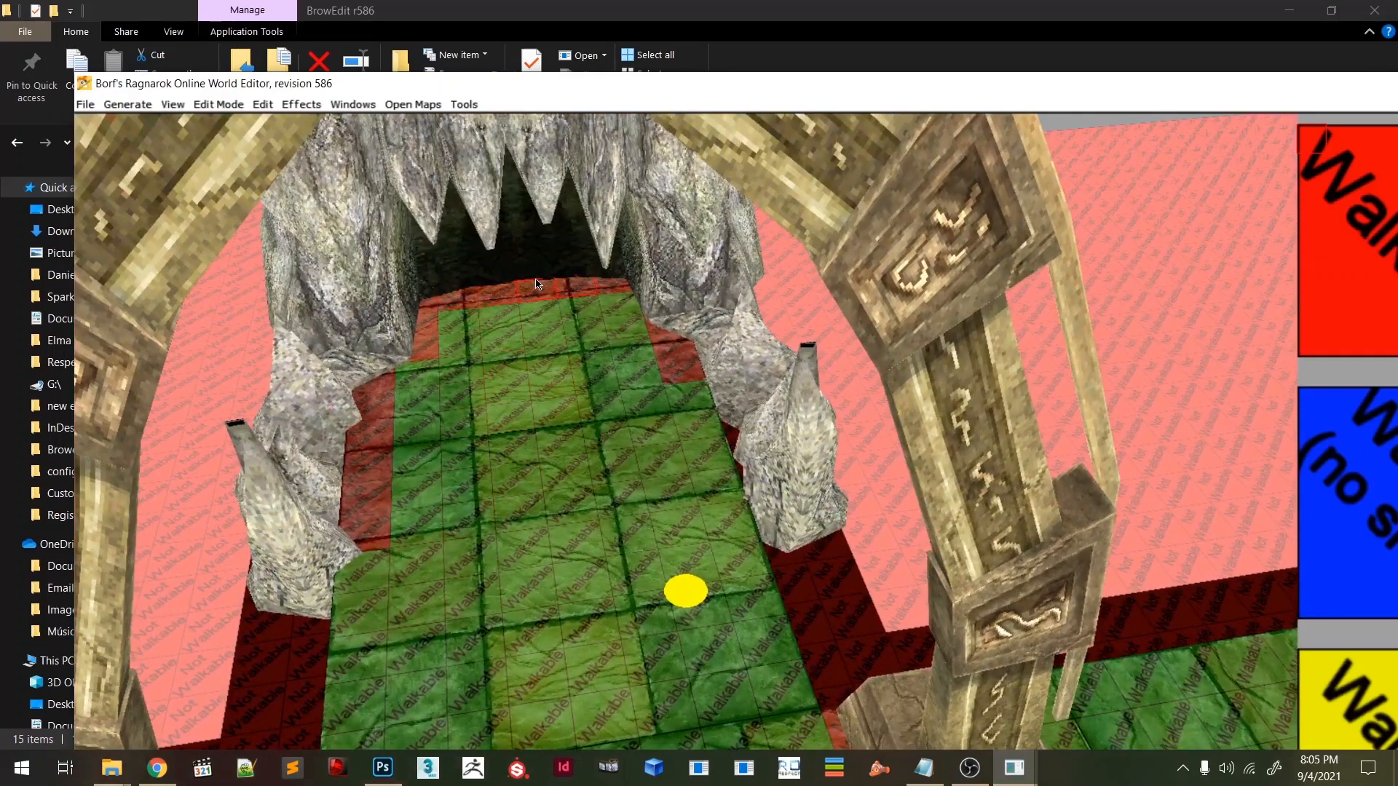
key(o)
key(o)
key(bracketleft)
click(389, 476)
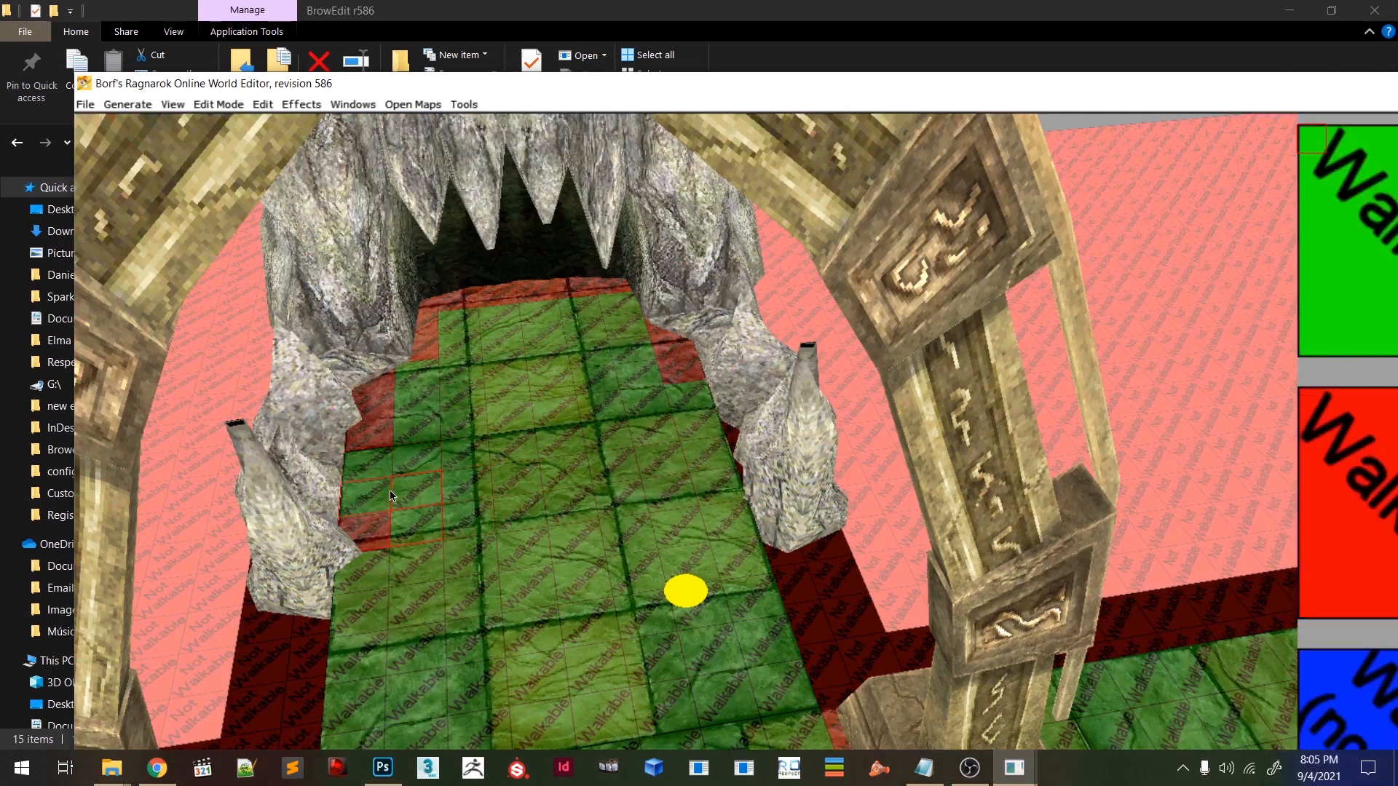
key(bracketright)
- Return to the textured view of the whole map and save the map
right_drag(590, 455, 485, 546)
scroll(732, 532, down, 3)
key(F1)
right_drag(721, 530, 413, 463)
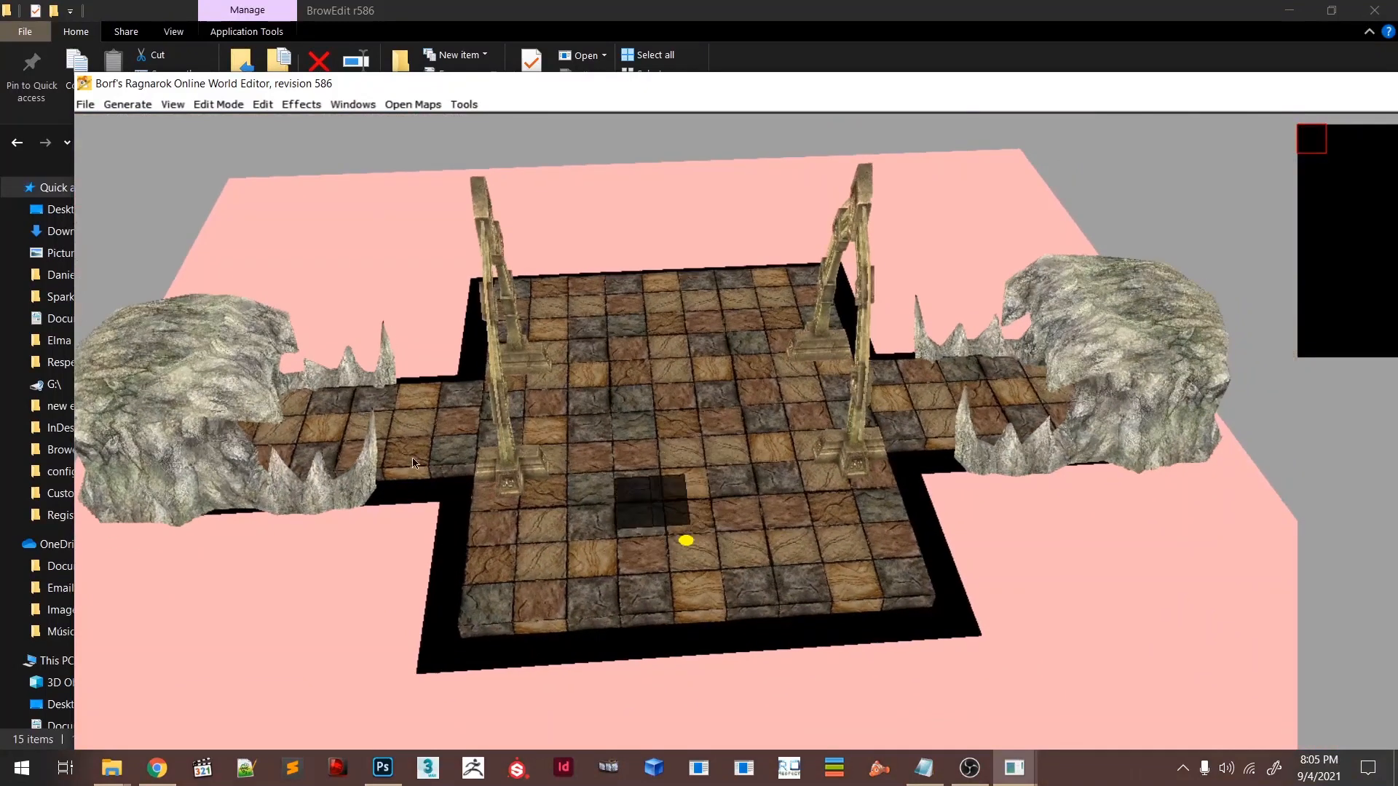
click(85, 104)
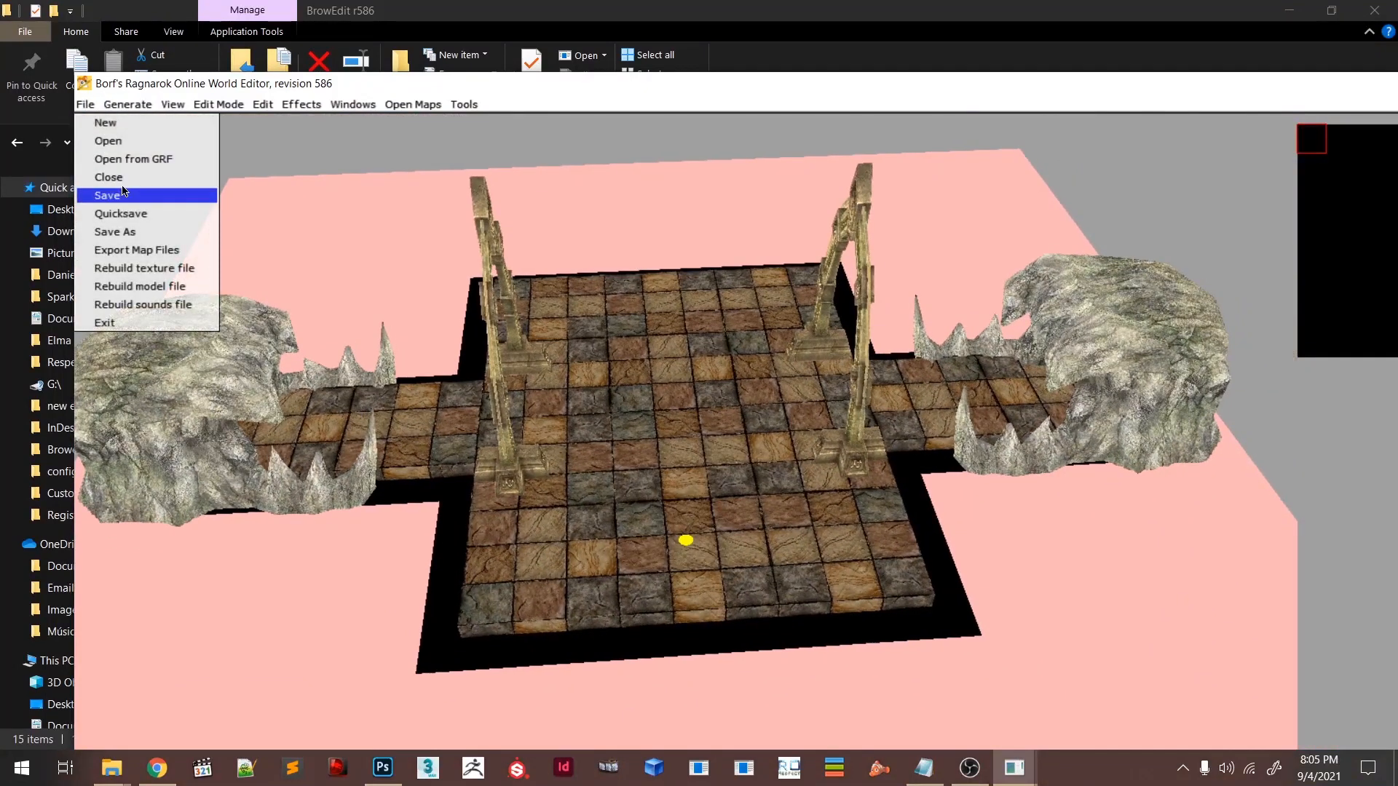
click(108, 195)
right_drag(669, 420, 676, 425)
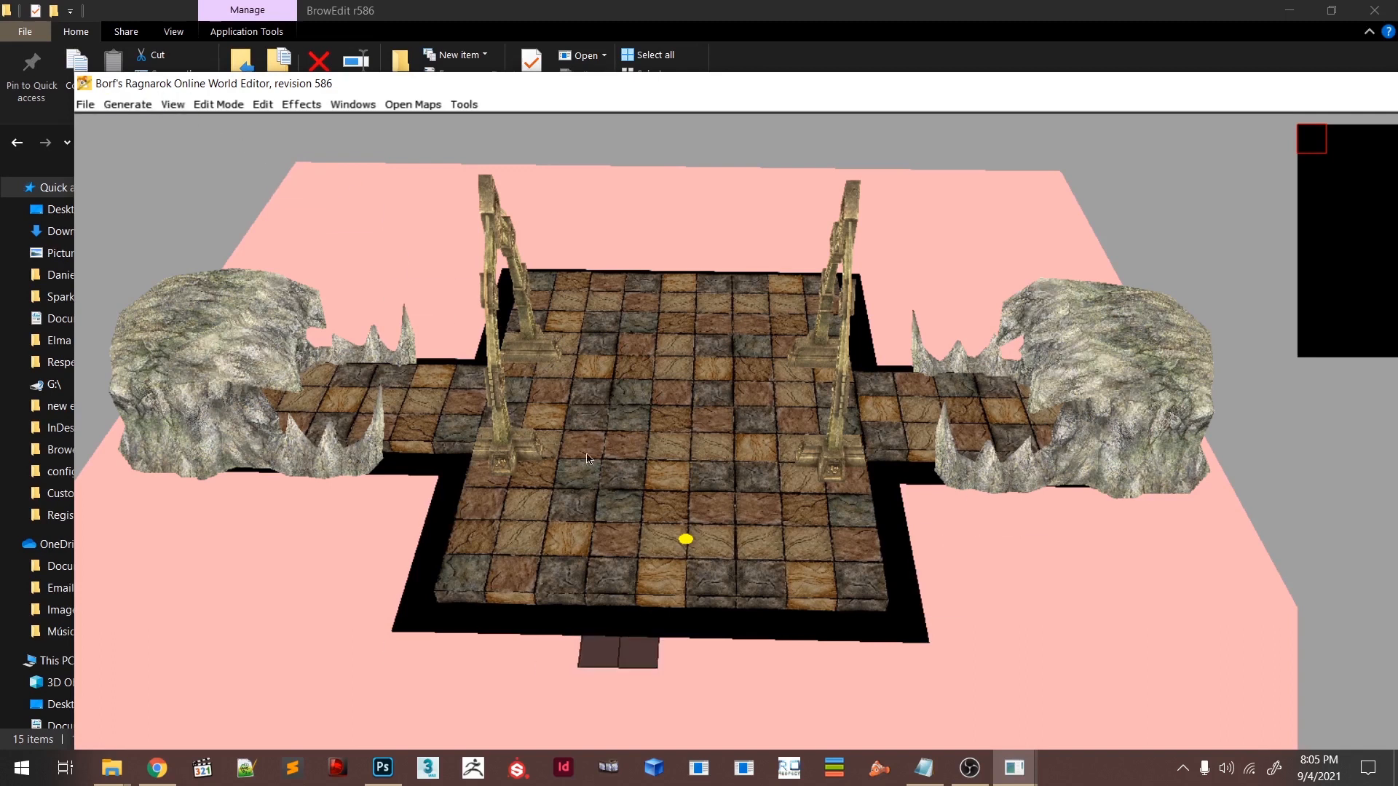
- Generate the map's quadtree and inspect the floor around the arches and cave entrances
click(128, 106)
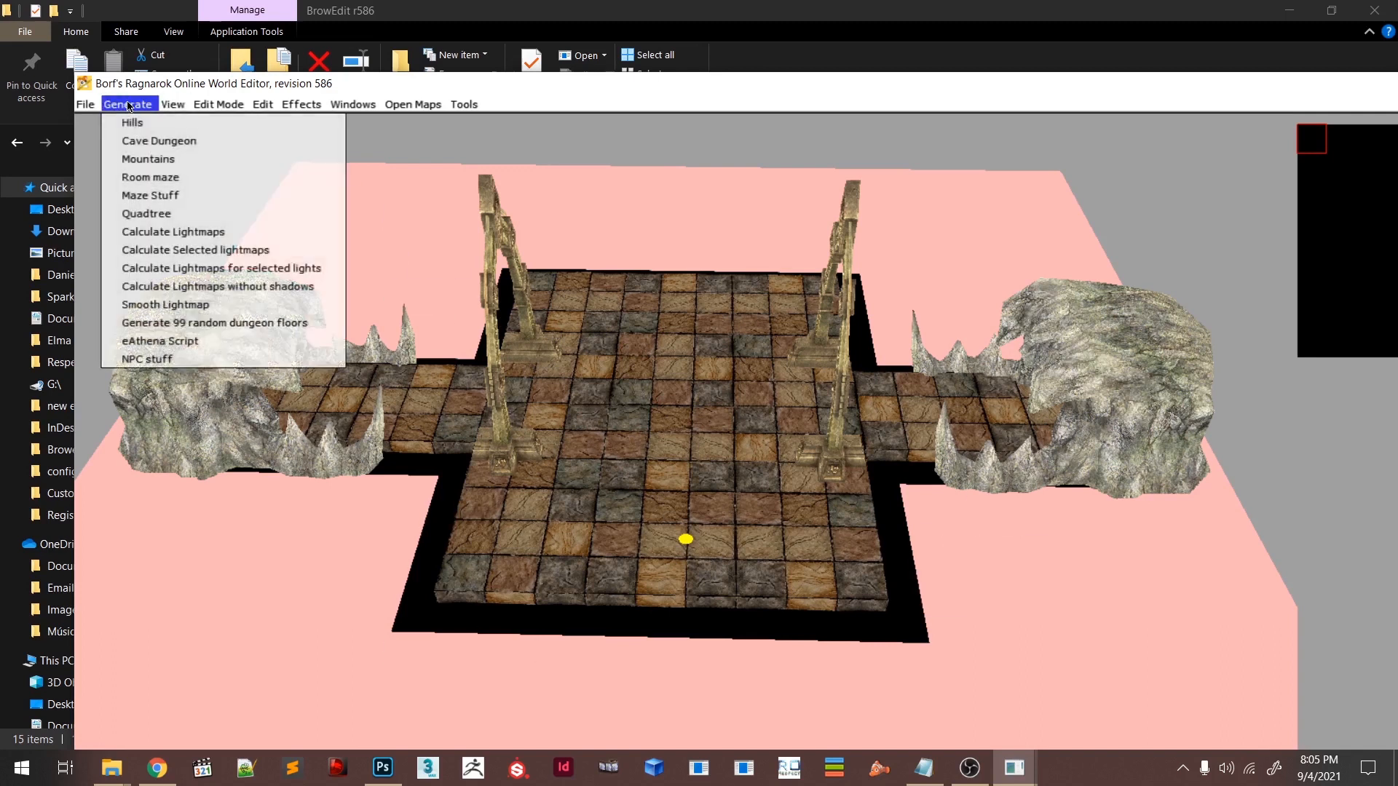
click(162, 216)
right_drag(692, 503, 817, 509)
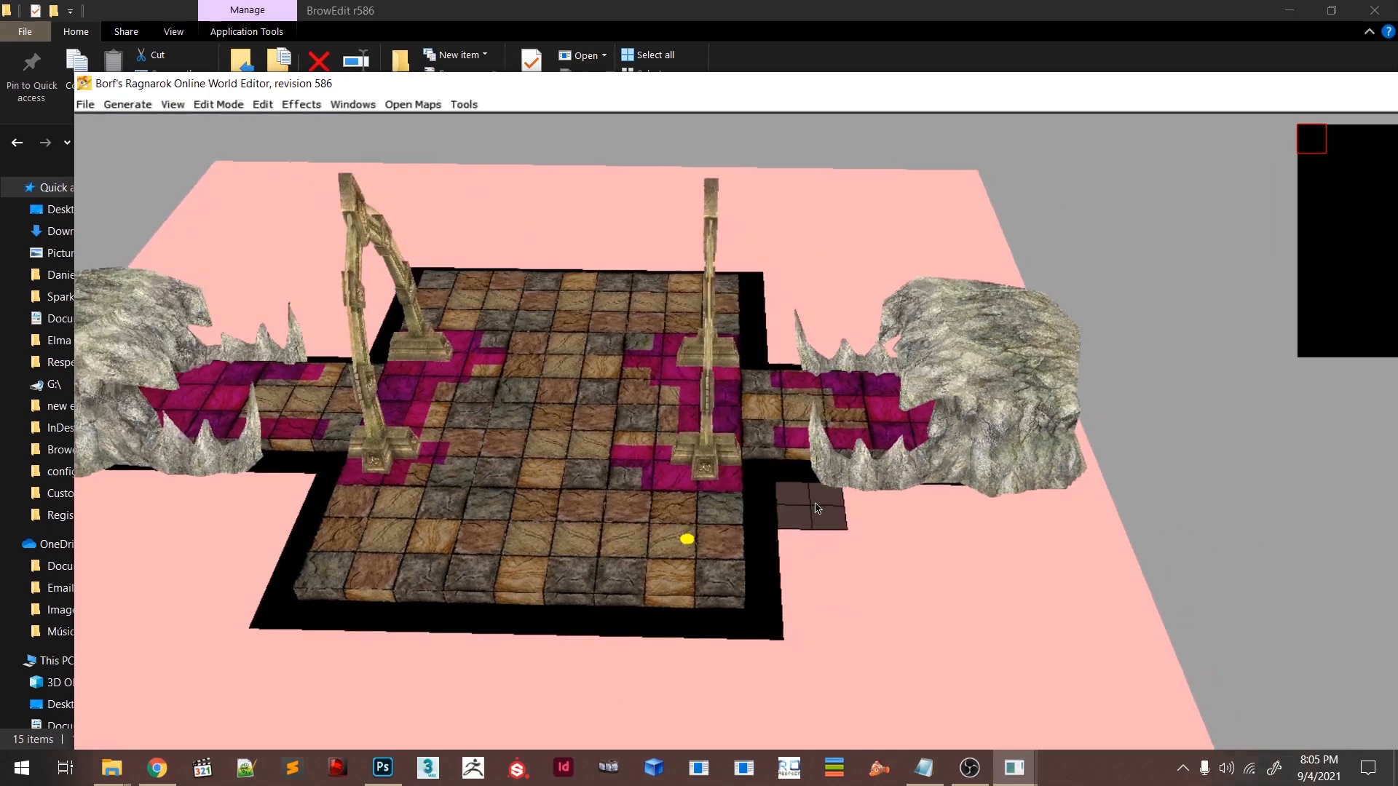
scroll(818, 509, up, 6)
scroll(815, 562, up, 2)
right_drag(815, 562, 417, 512)
right_drag(621, 524, 440, 362)
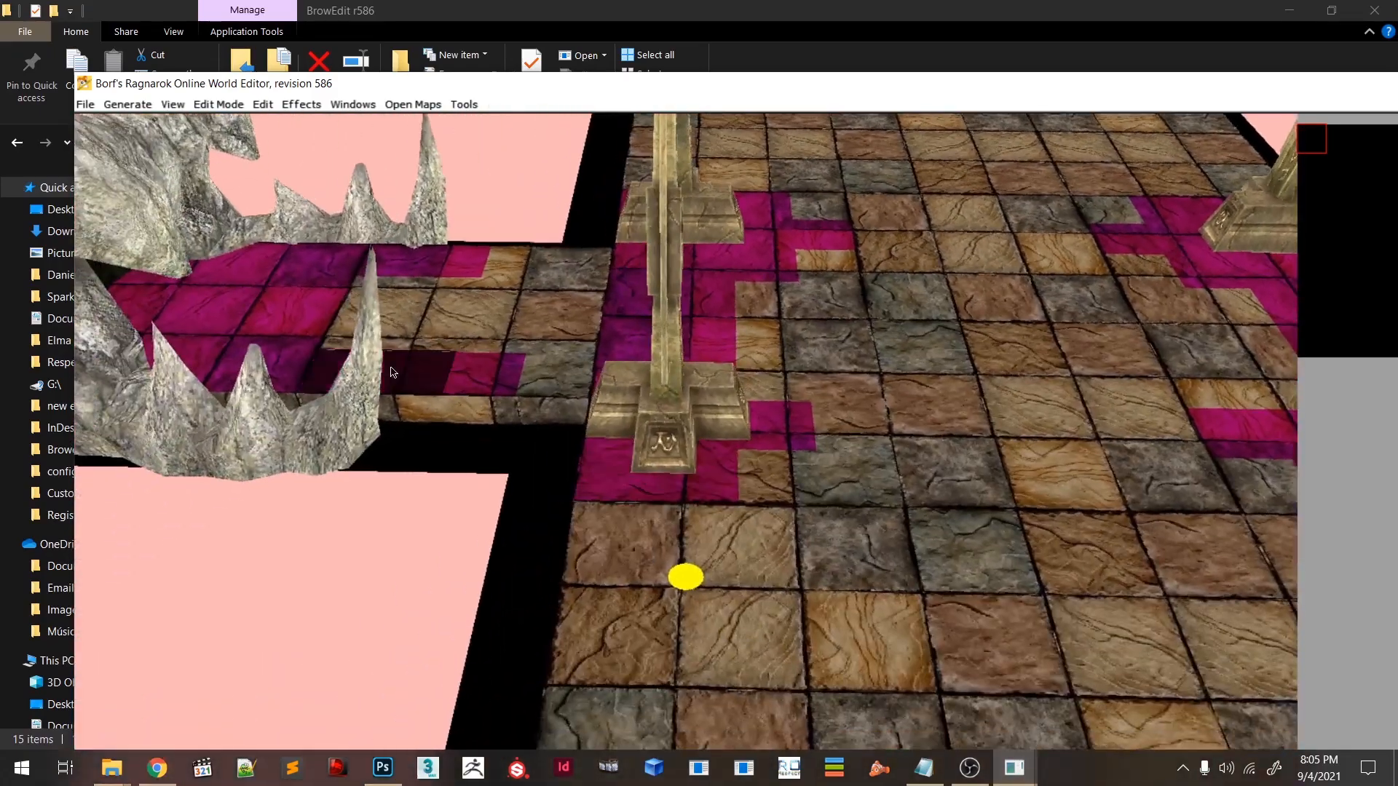
right_drag(777, 506, 422, 313)
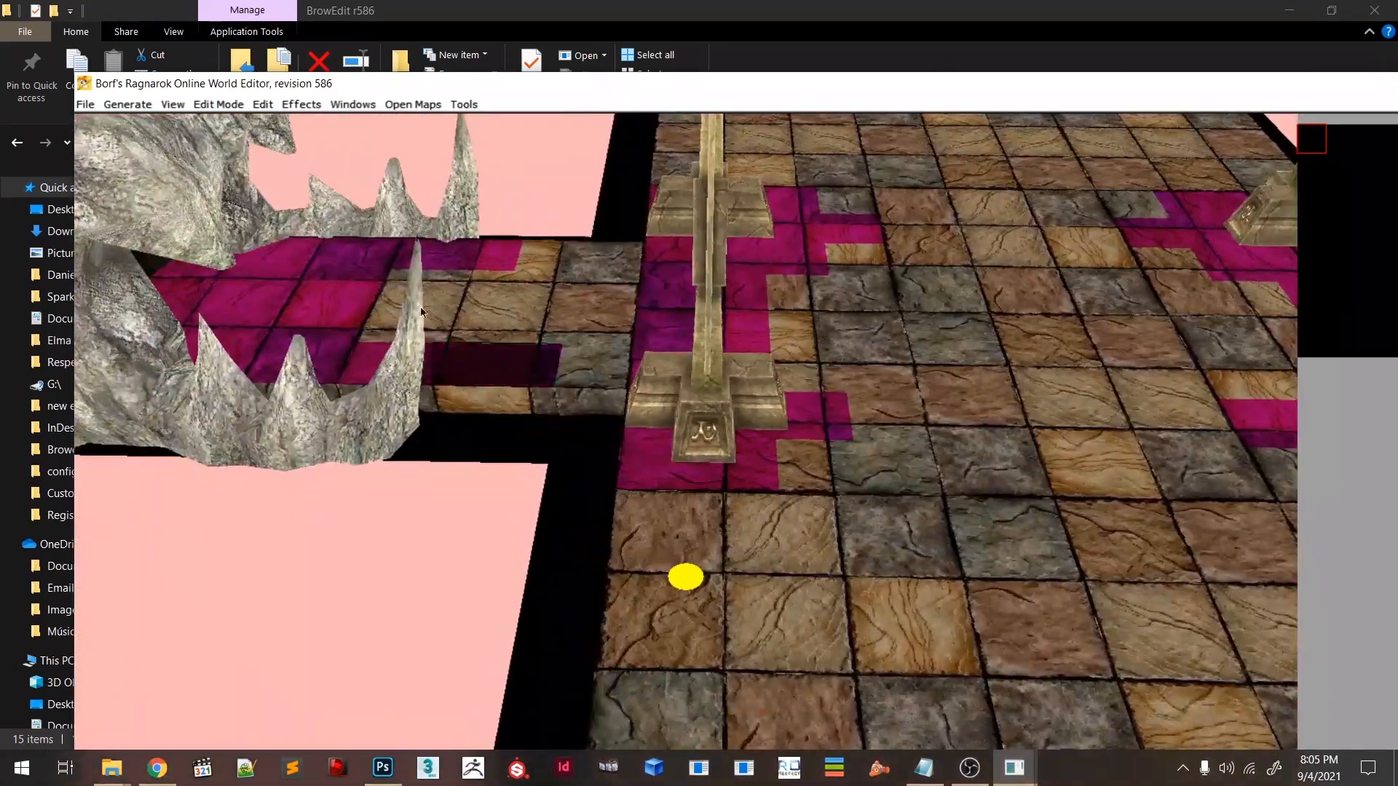
- Save the map again and look over the complete platform
click(85, 105)
click(145, 235)
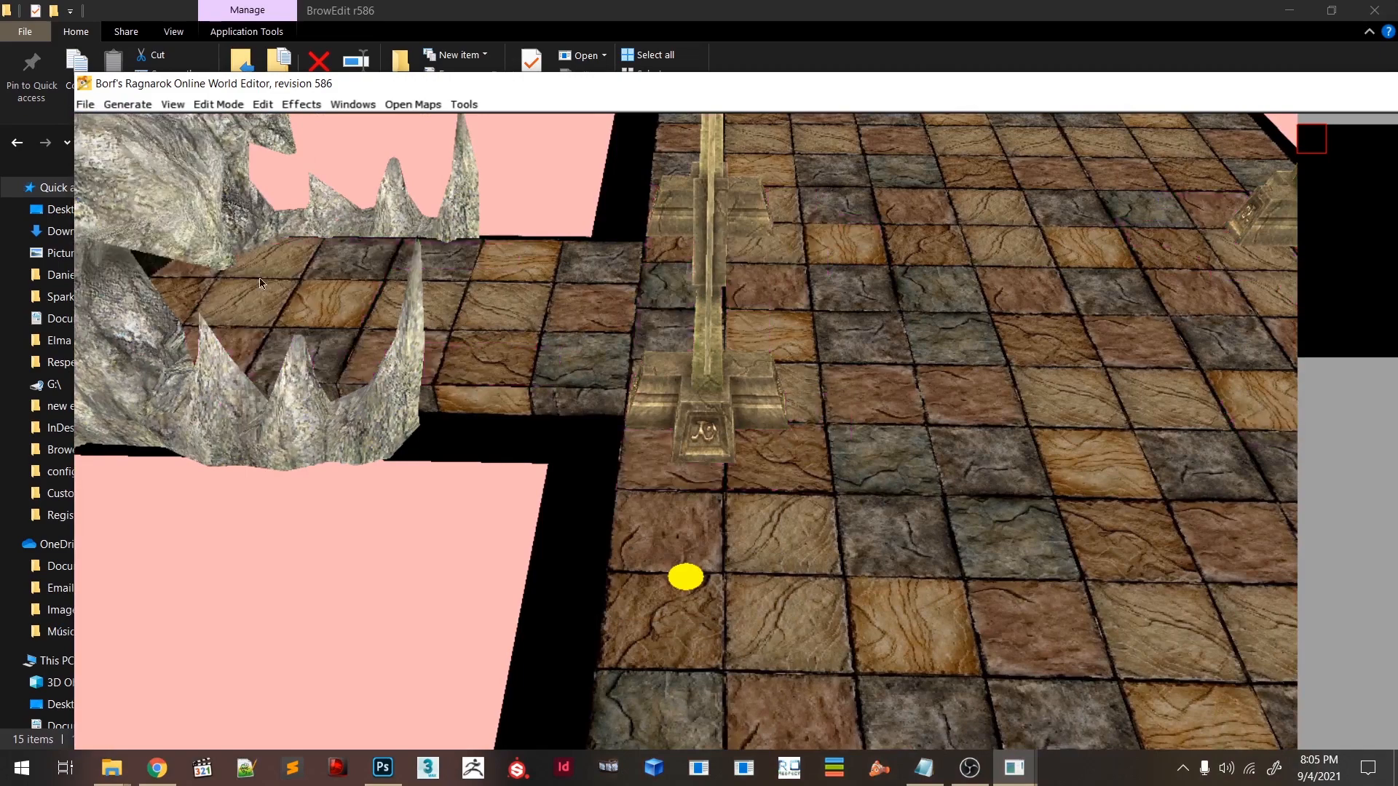
scroll(770, 495, down, 4)
mouse_move(783, 565)
right_down()
mouse_move(775, 492)
mouse_move(775, 562)
right_up()
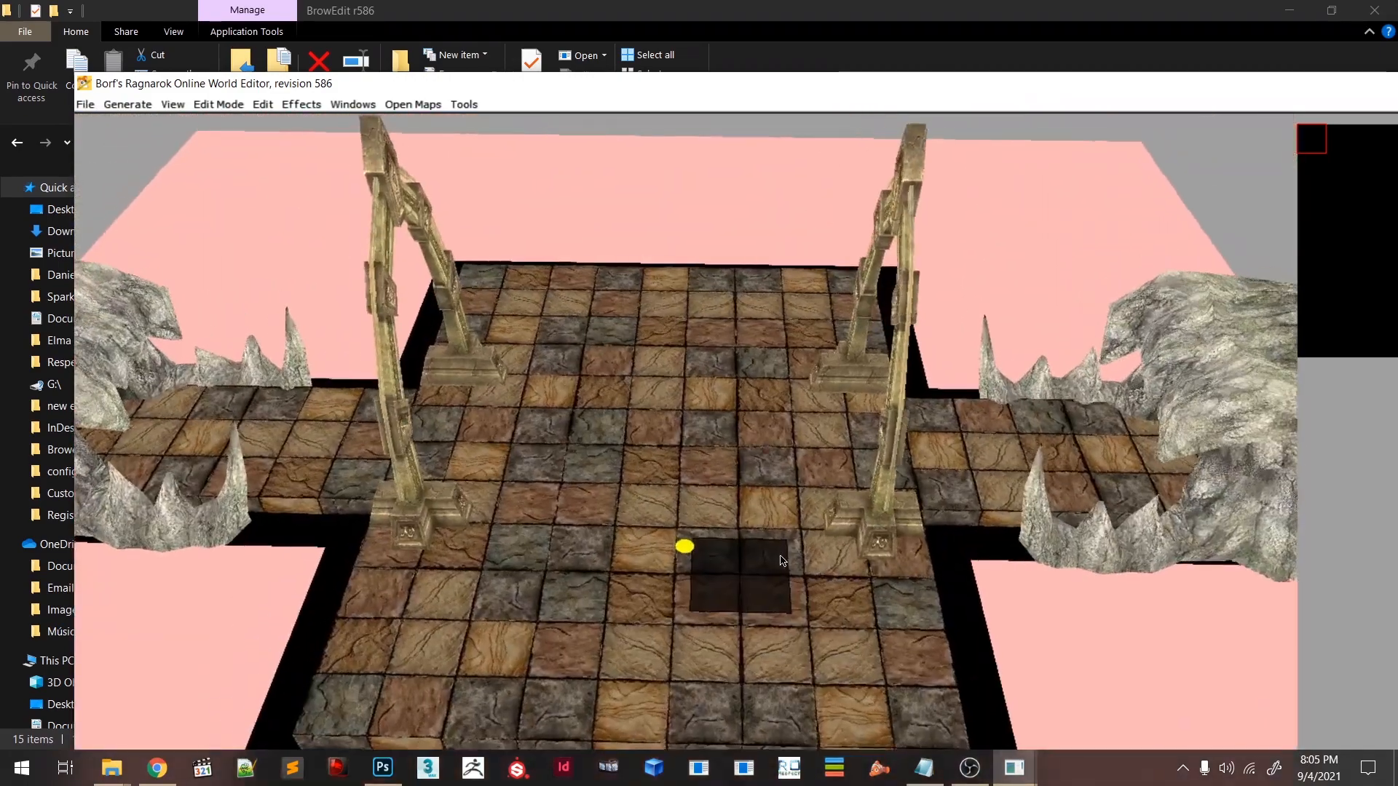
scroll(777, 566, down, 2)
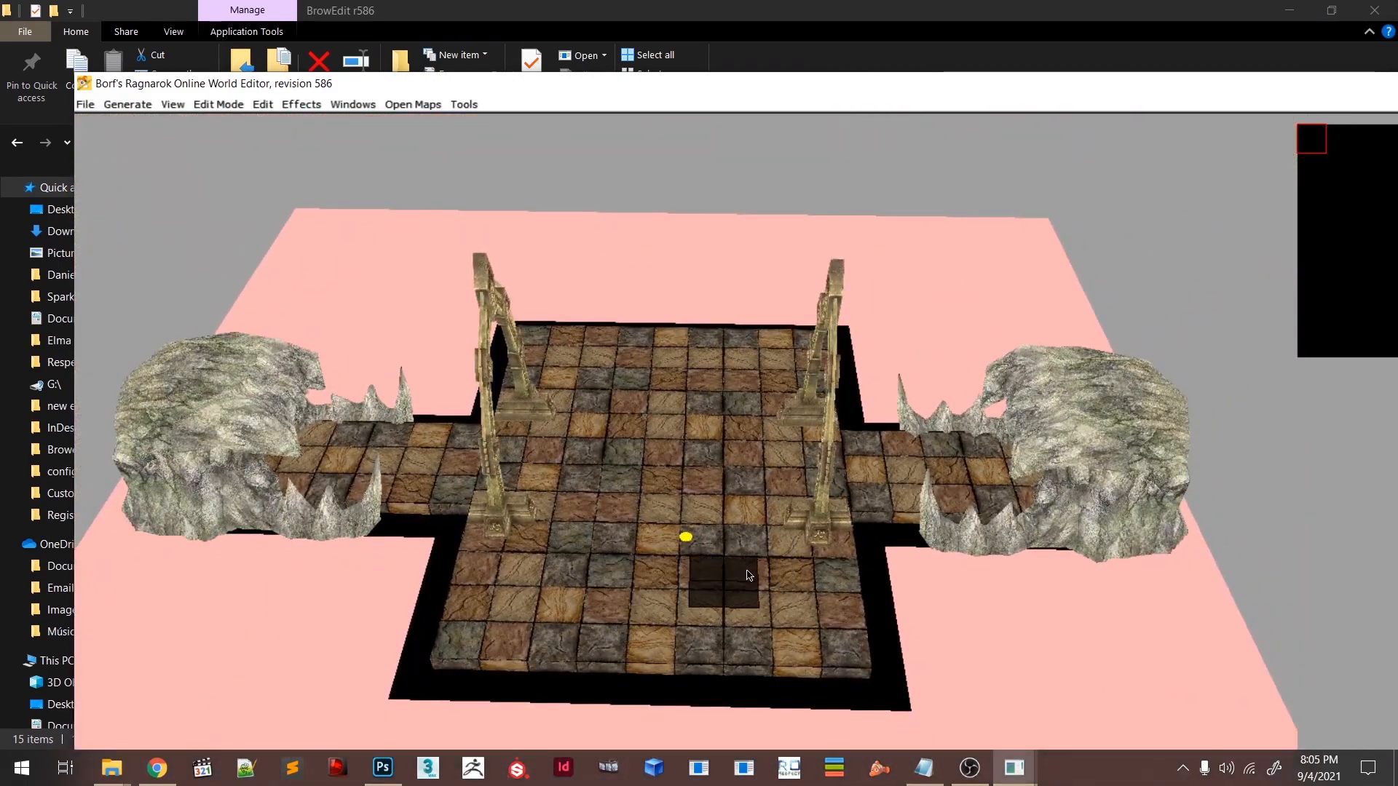
mouse_move(711, 580)
right_down()
mouse_move(723, 568)
mouse_move(715, 595)
right_up()
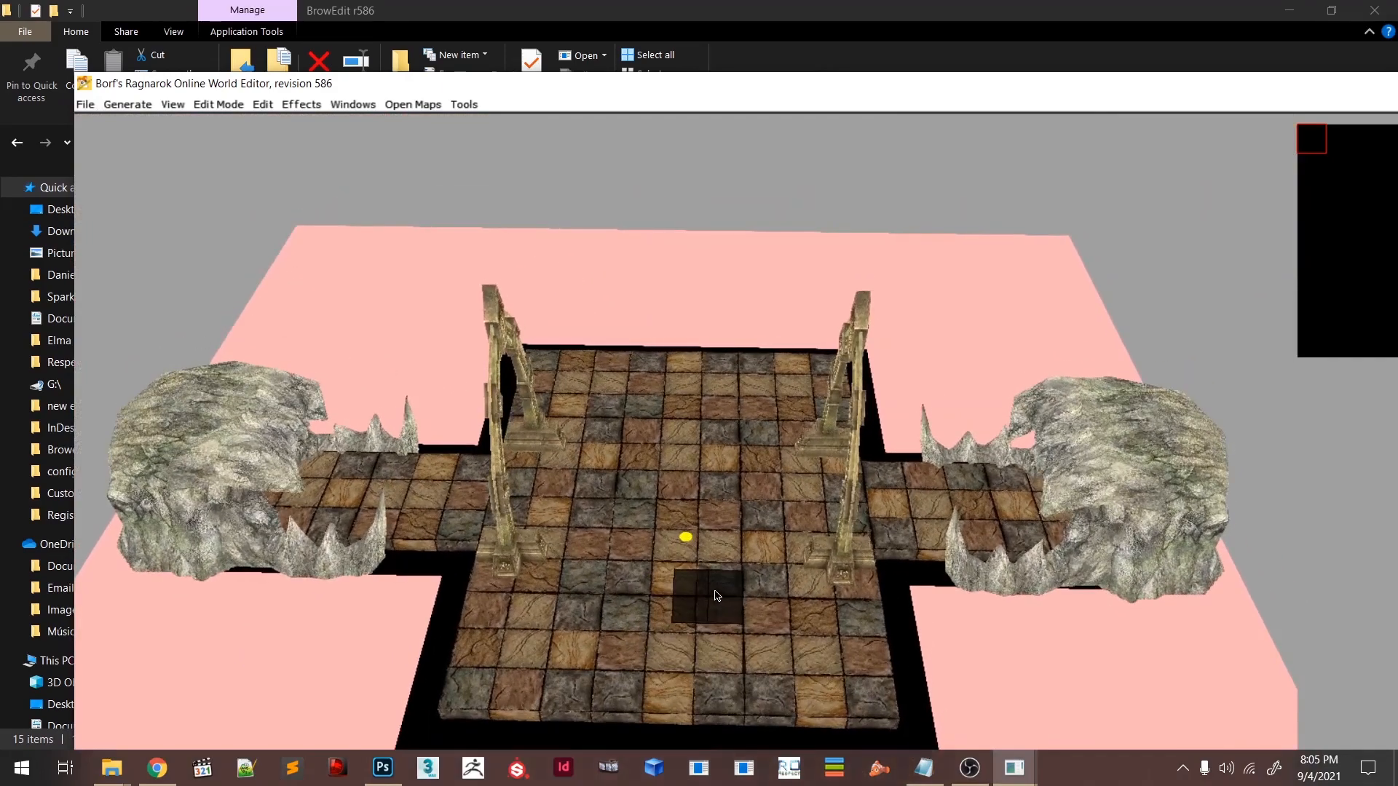
scroll(717, 582, up, 3)
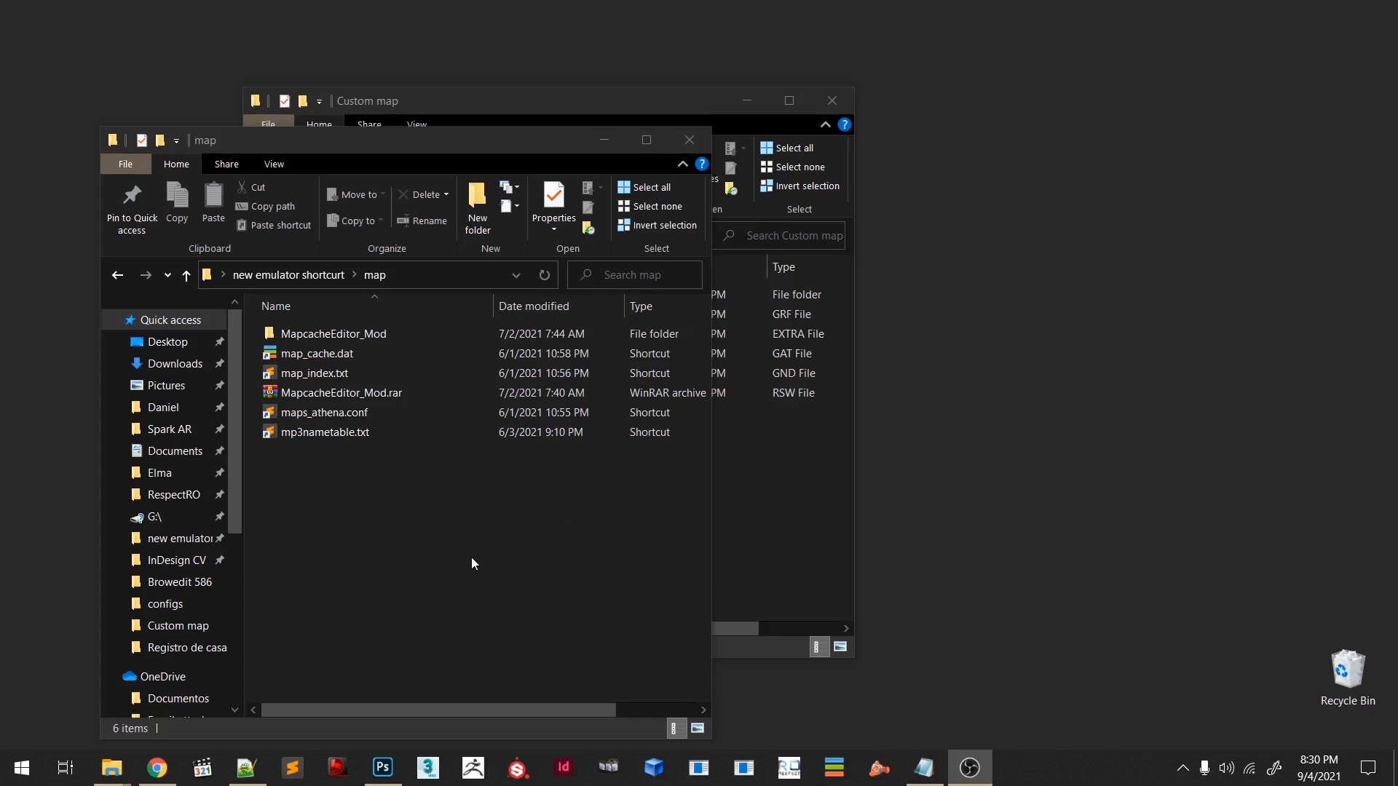
- Switch to Notepad++ and insert a new line below pallet_land in map_index.txt
click(472, 558)
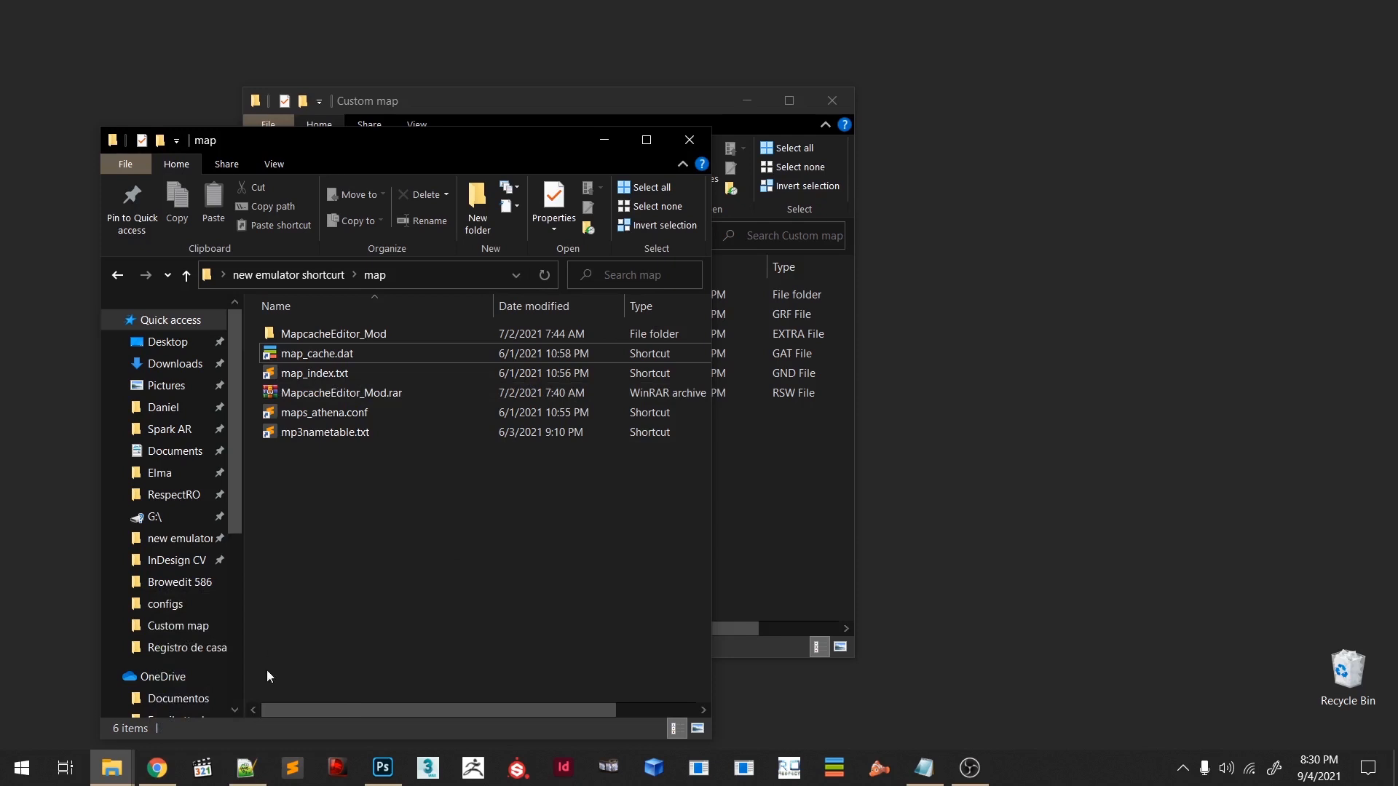
click(246, 768)
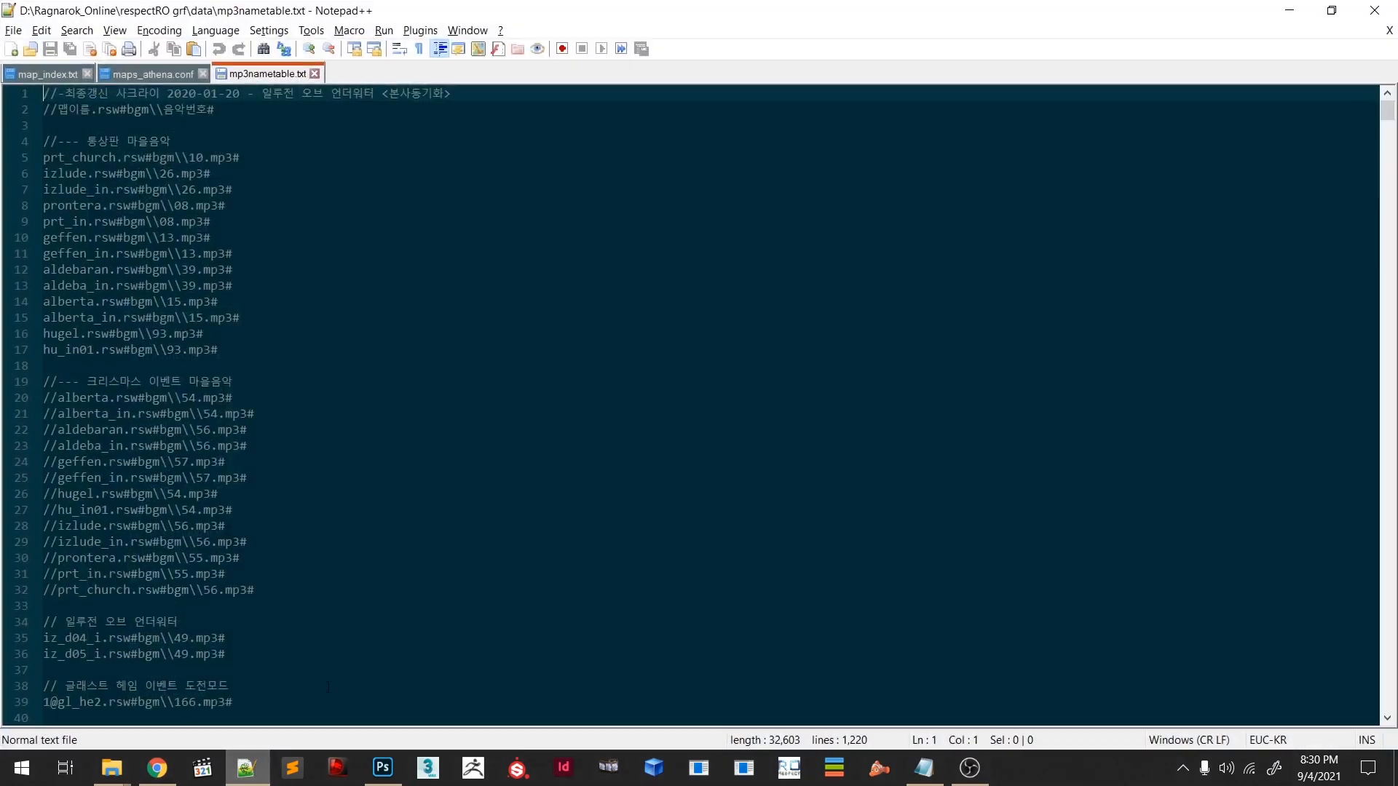
click(61, 75)
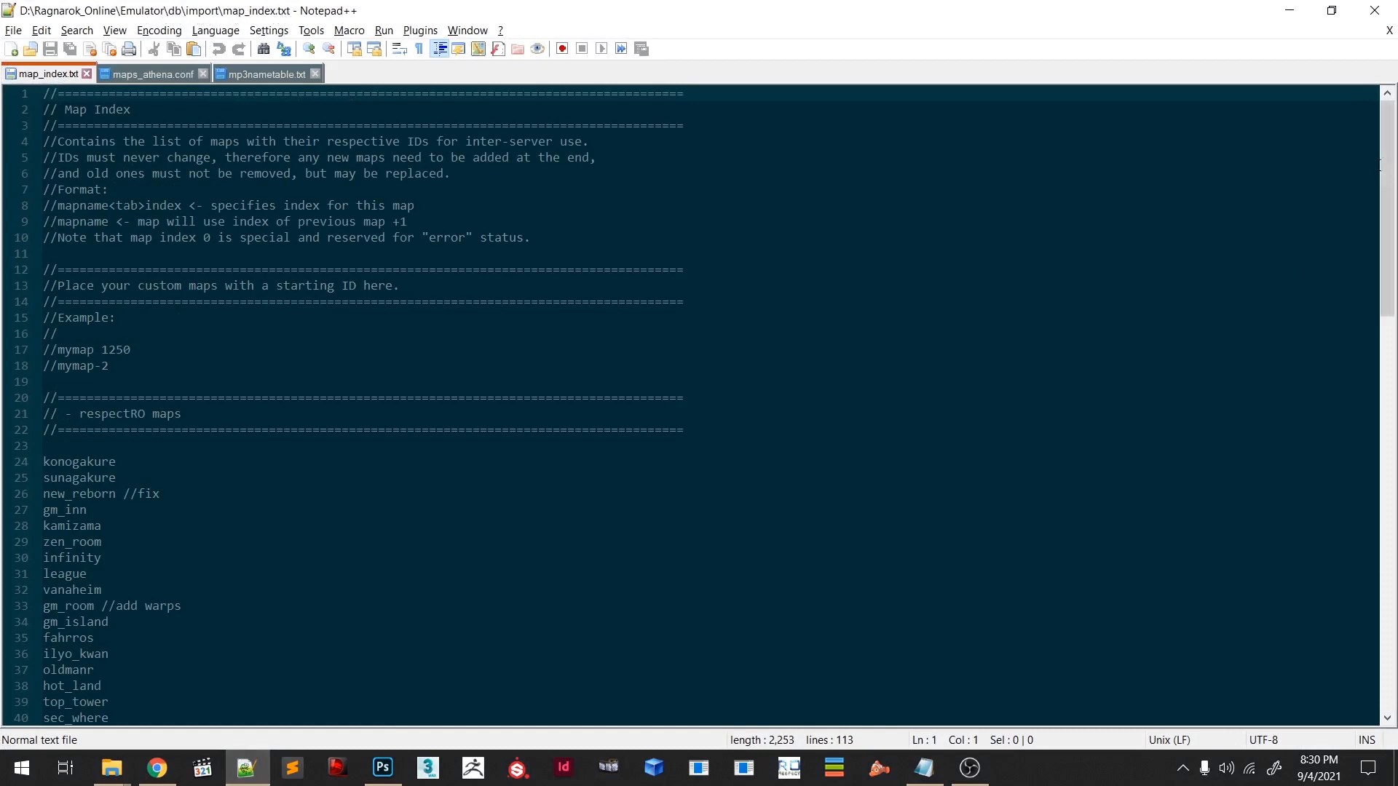
scroll(130, 653, down, 20)
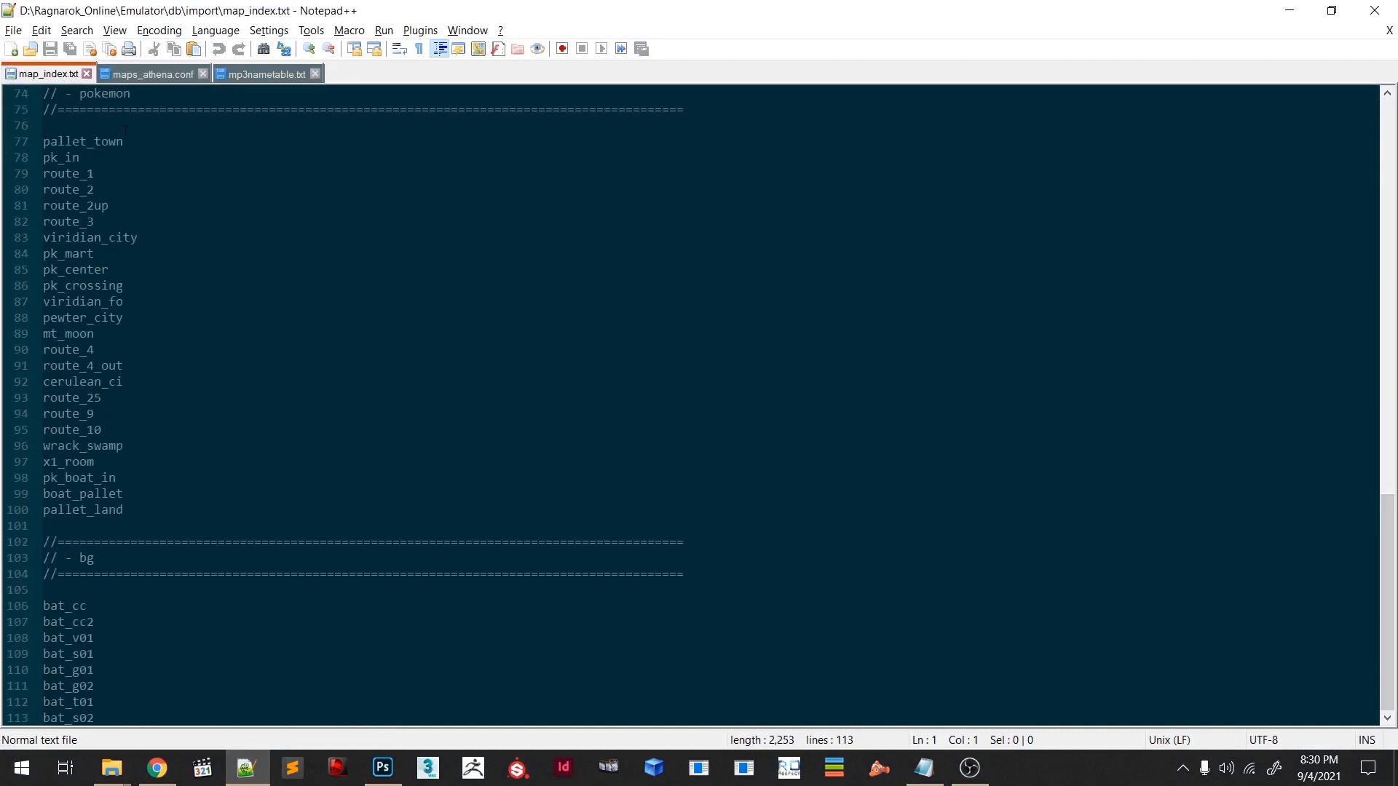
click(136, 516)
key(Return)
- Check the new map's file names in the Custom map folder, enter ro_room on the new line of map_index.txt and save it
key(alt+Tab)
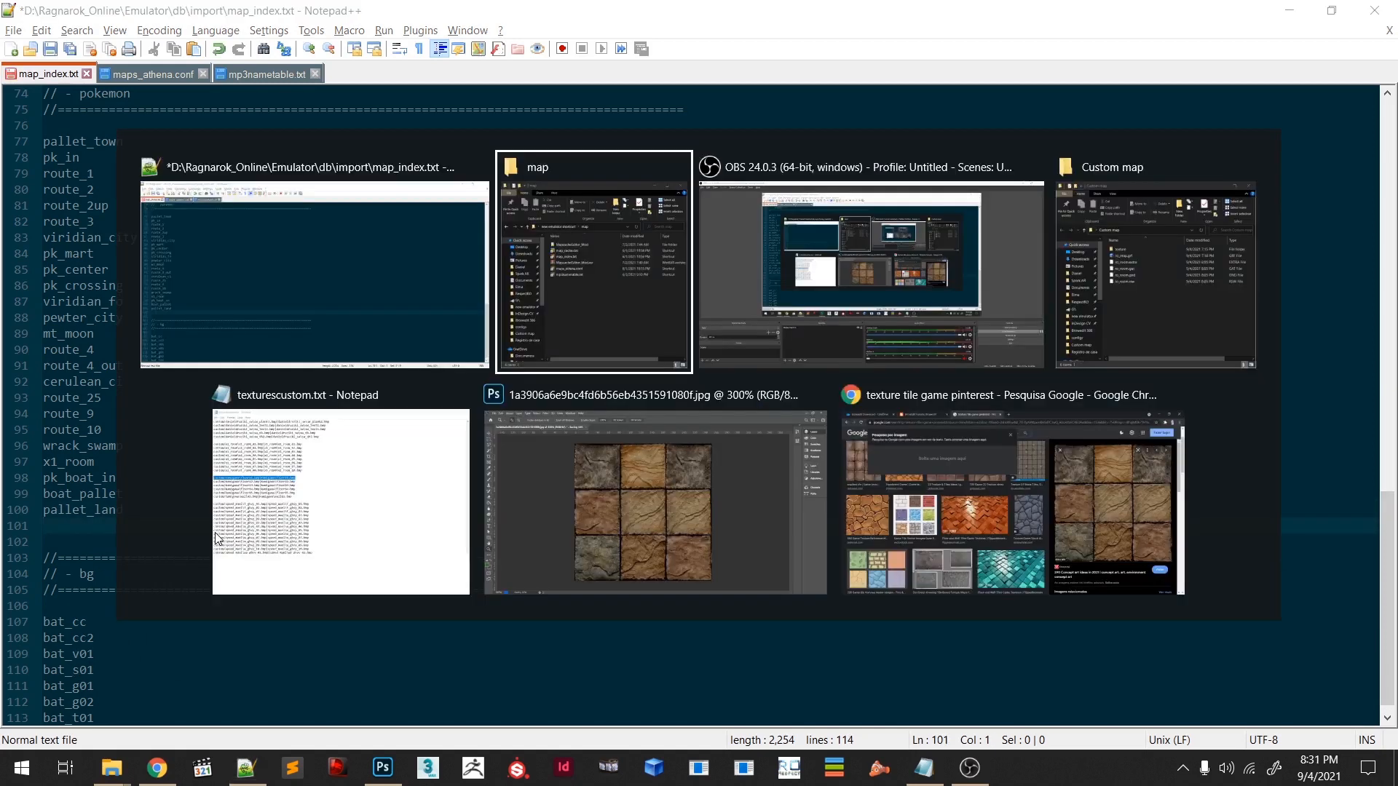
key(alt+Tab)
key(alt+Tab)
key(alt+Tab)
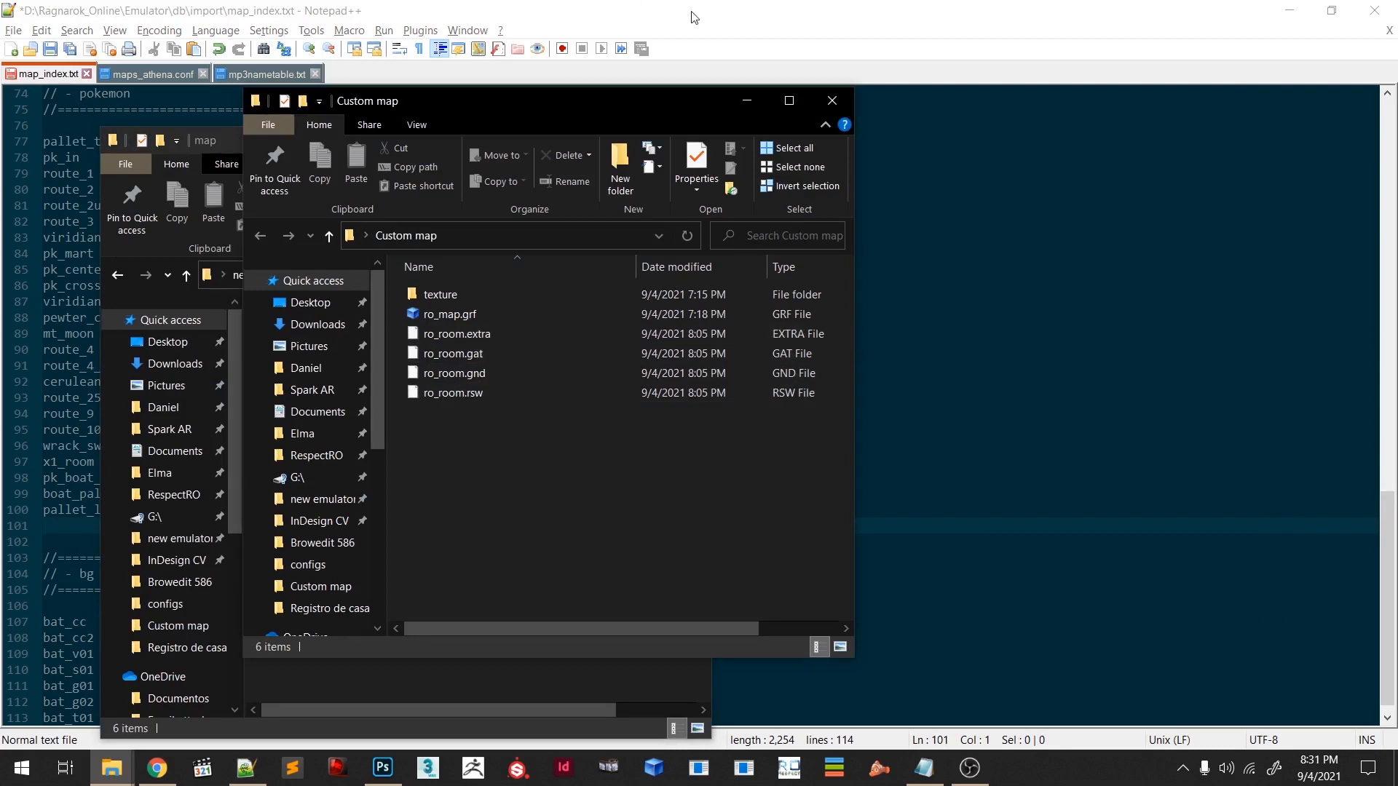
drag(481, 445, 549, 294)
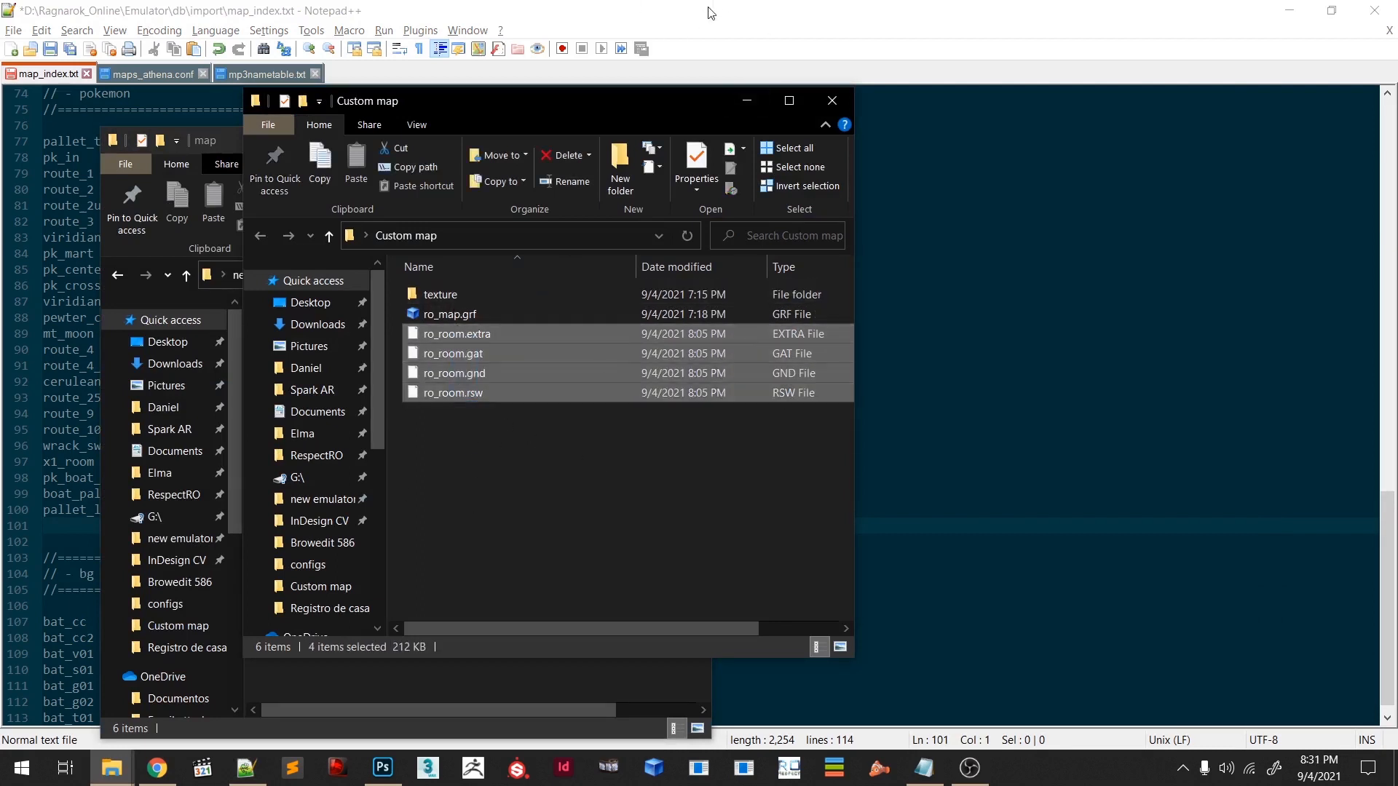
click(710, 12)
text(ro)
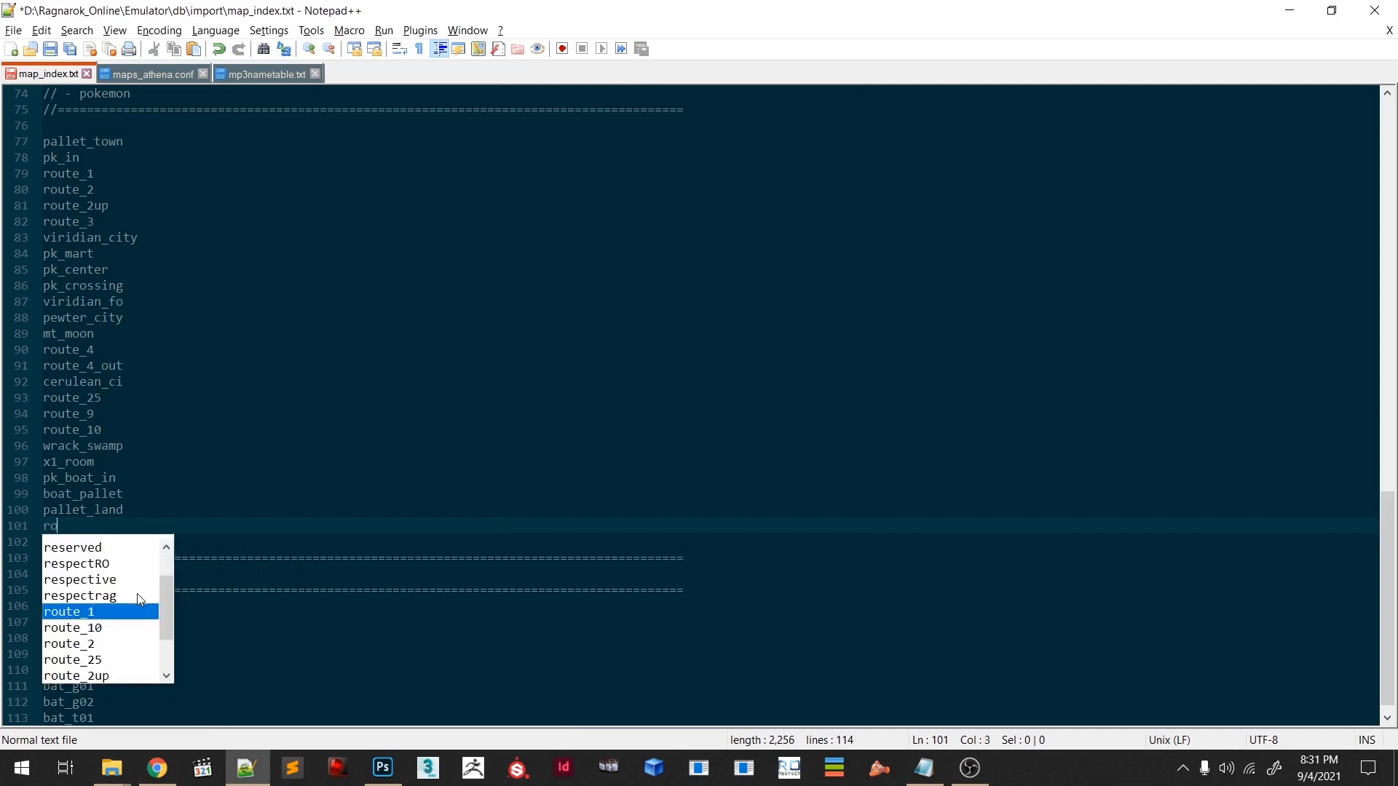
text(_room)
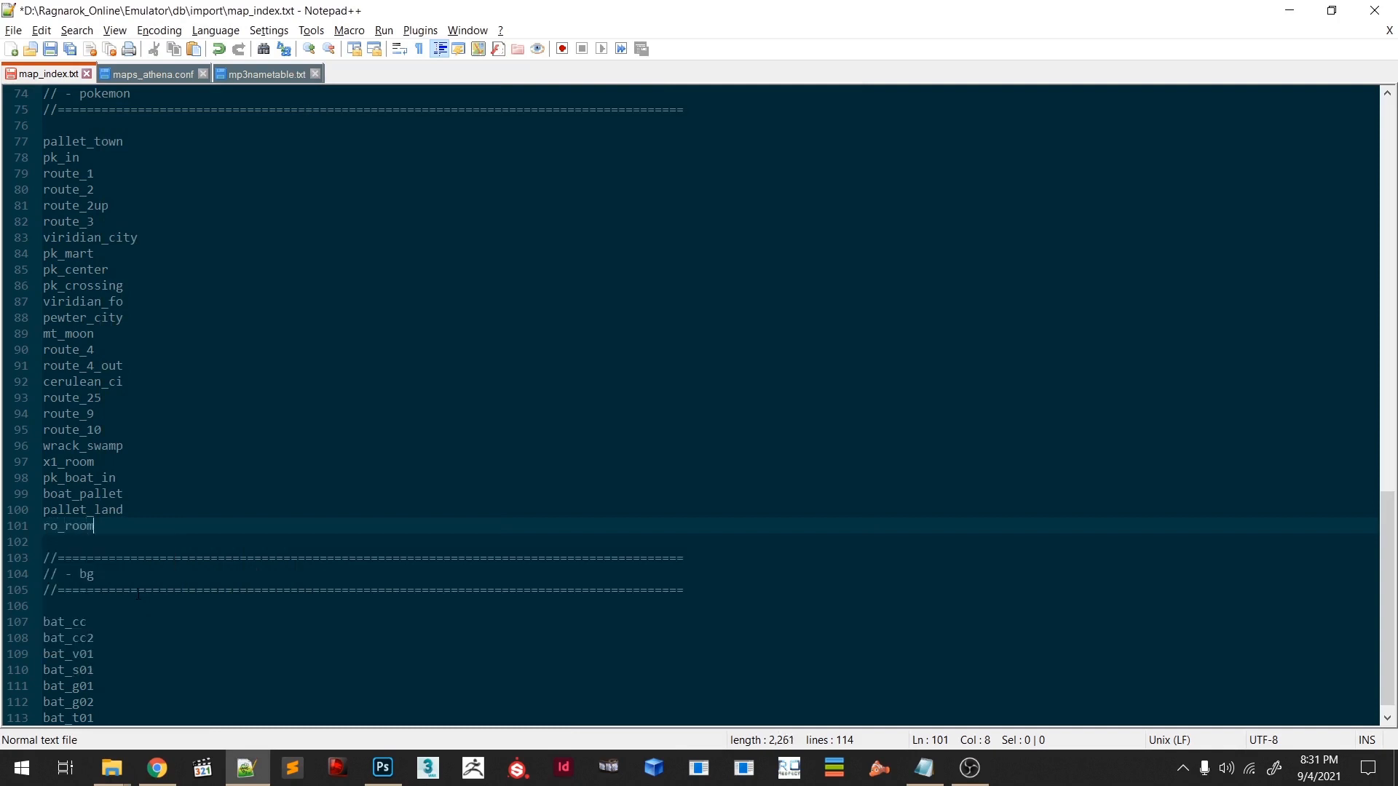
key(ctrl+s)
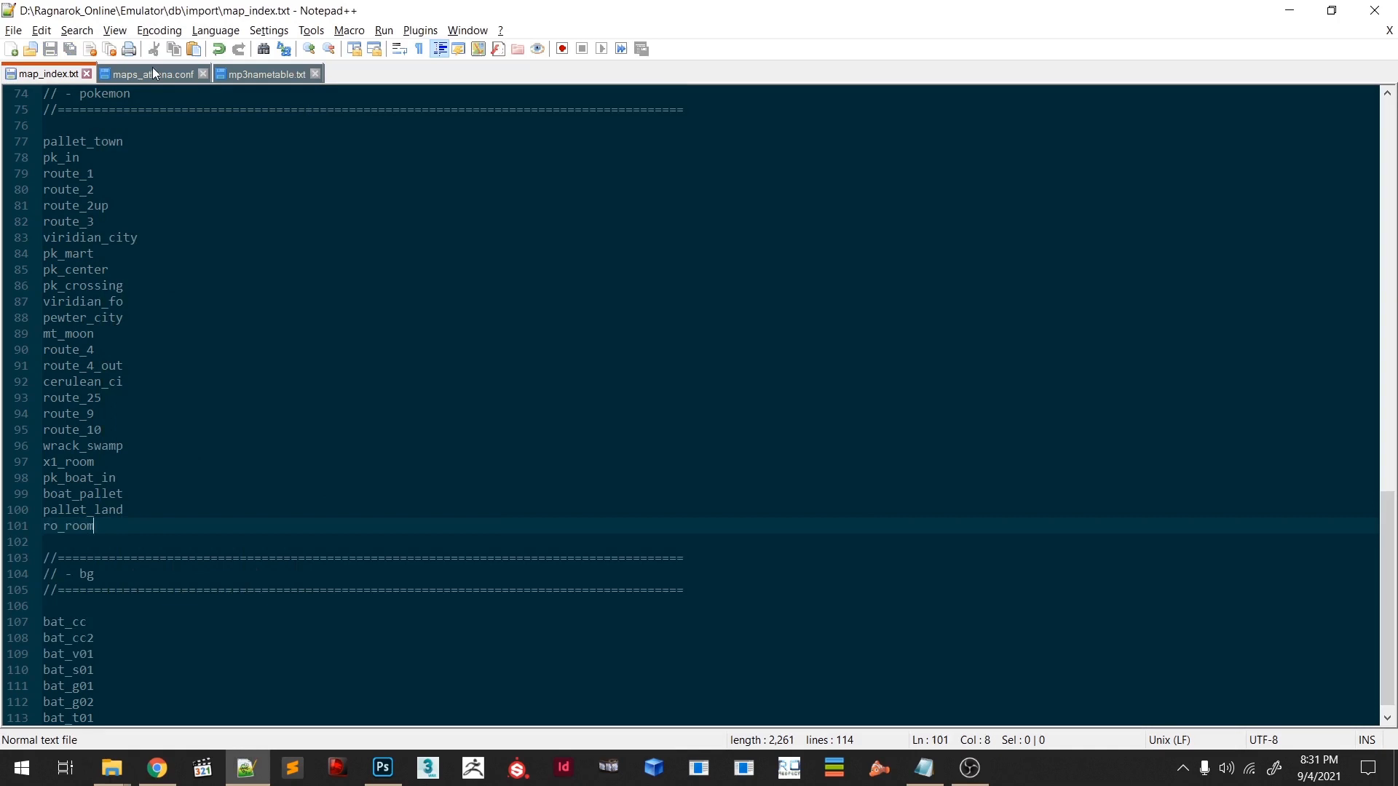
- Add the line "map: ro_room" below the pallet_land entry in maps_athena.conf and save the file
click(153, 72)
drag(1387, 110, 1388, 703)
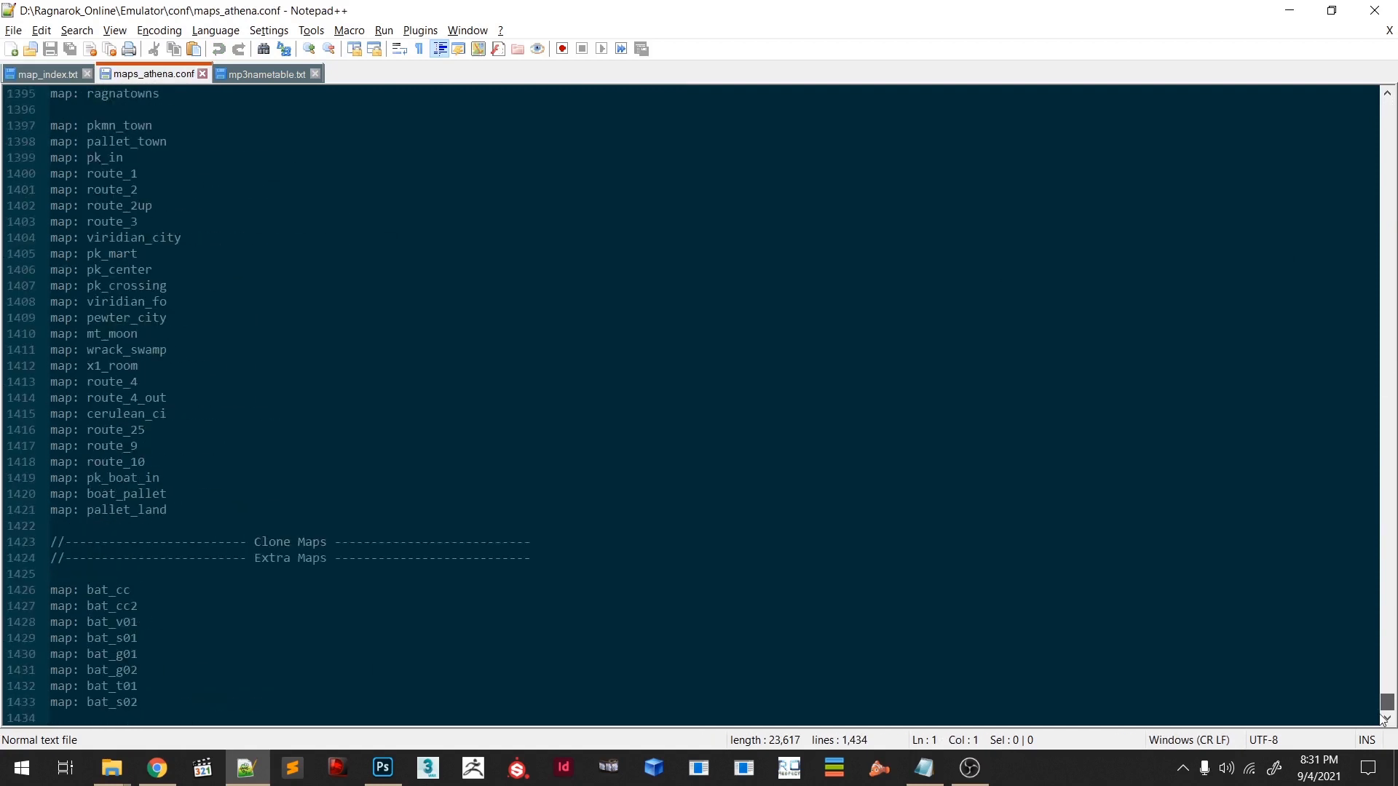
drag(218, 510, 59, 510)
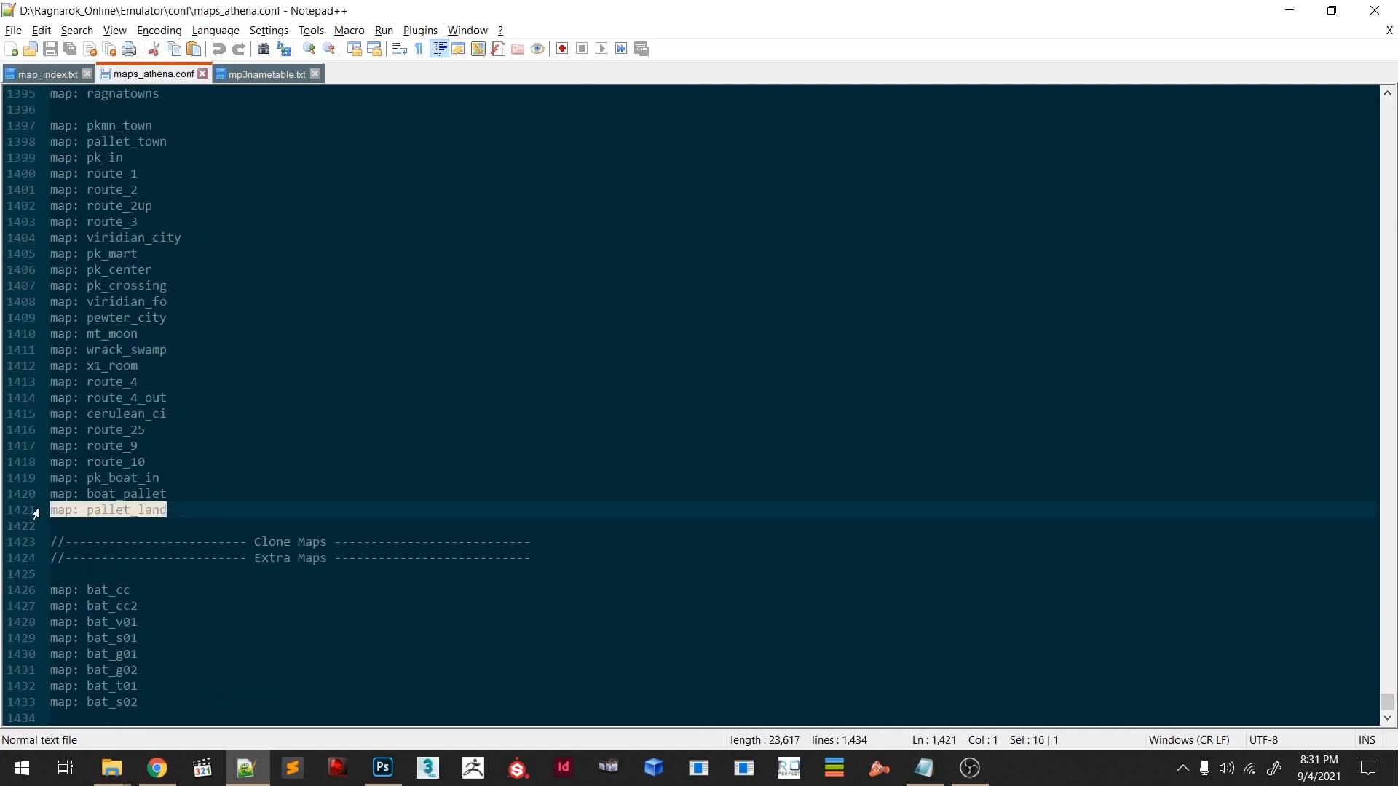
click(206, 512)
key(Return)
text(map:)
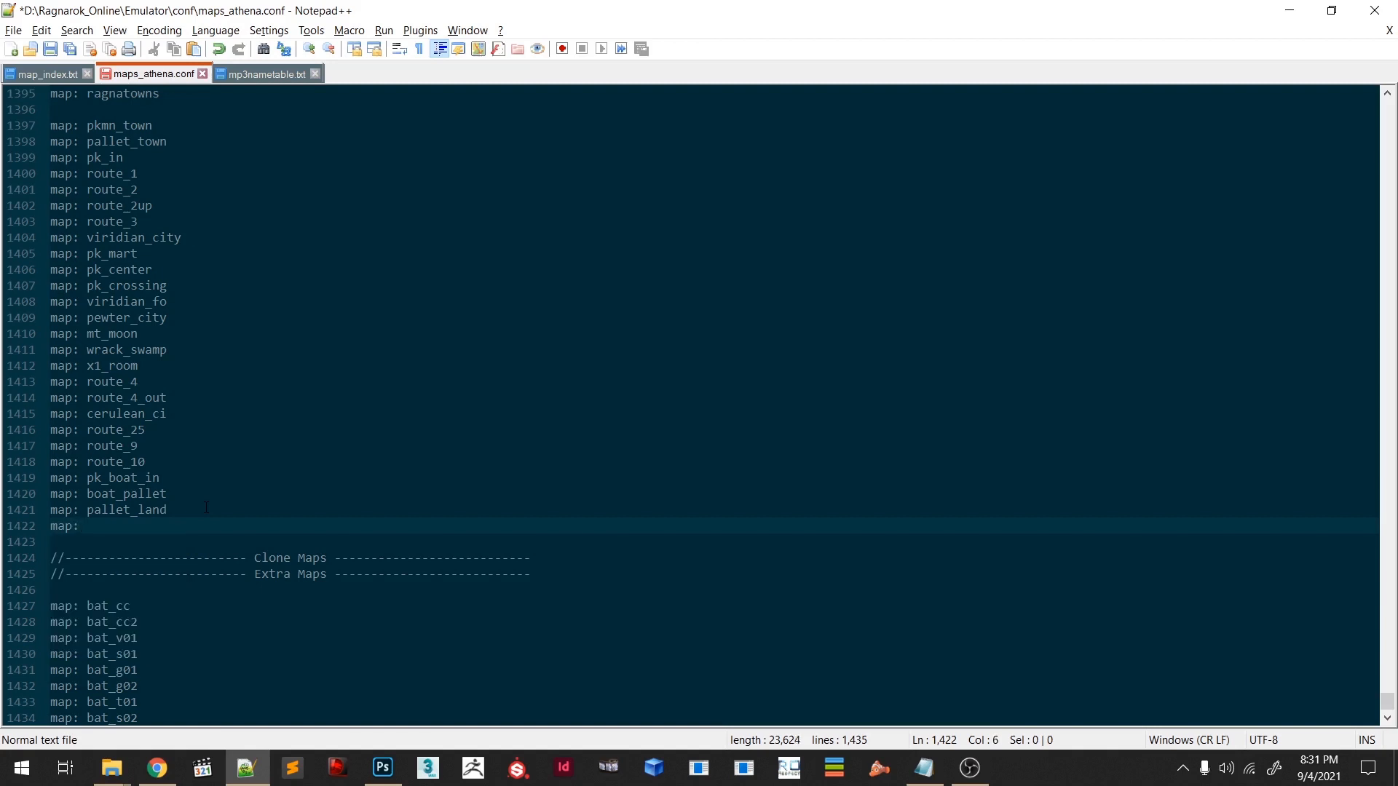
text( ro_room)
key(ctrl+s)
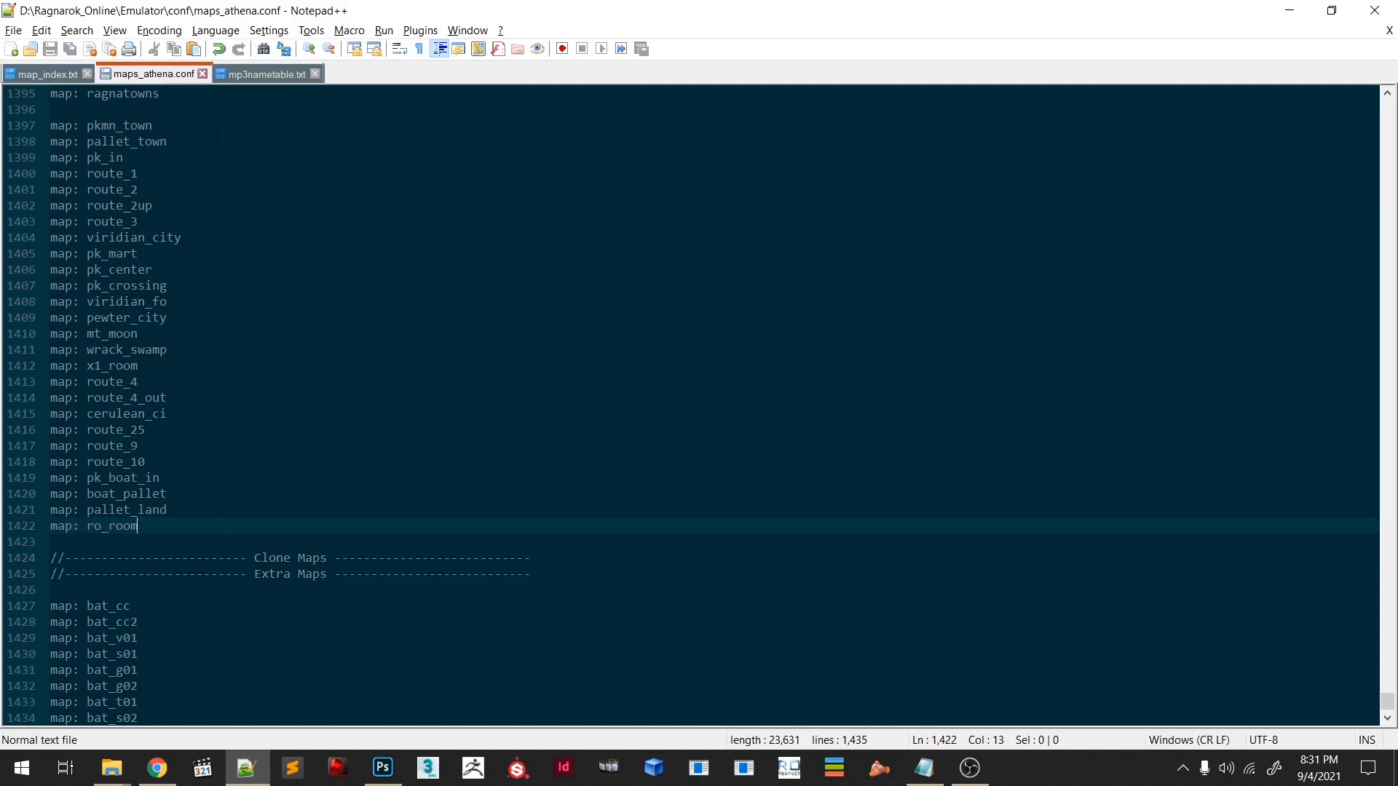
- Duplicate the pk_boat_in music entry onto a new line at the end of mp3nametable.txt
click(234, 76)
click(153, 76)
click(265, 75)
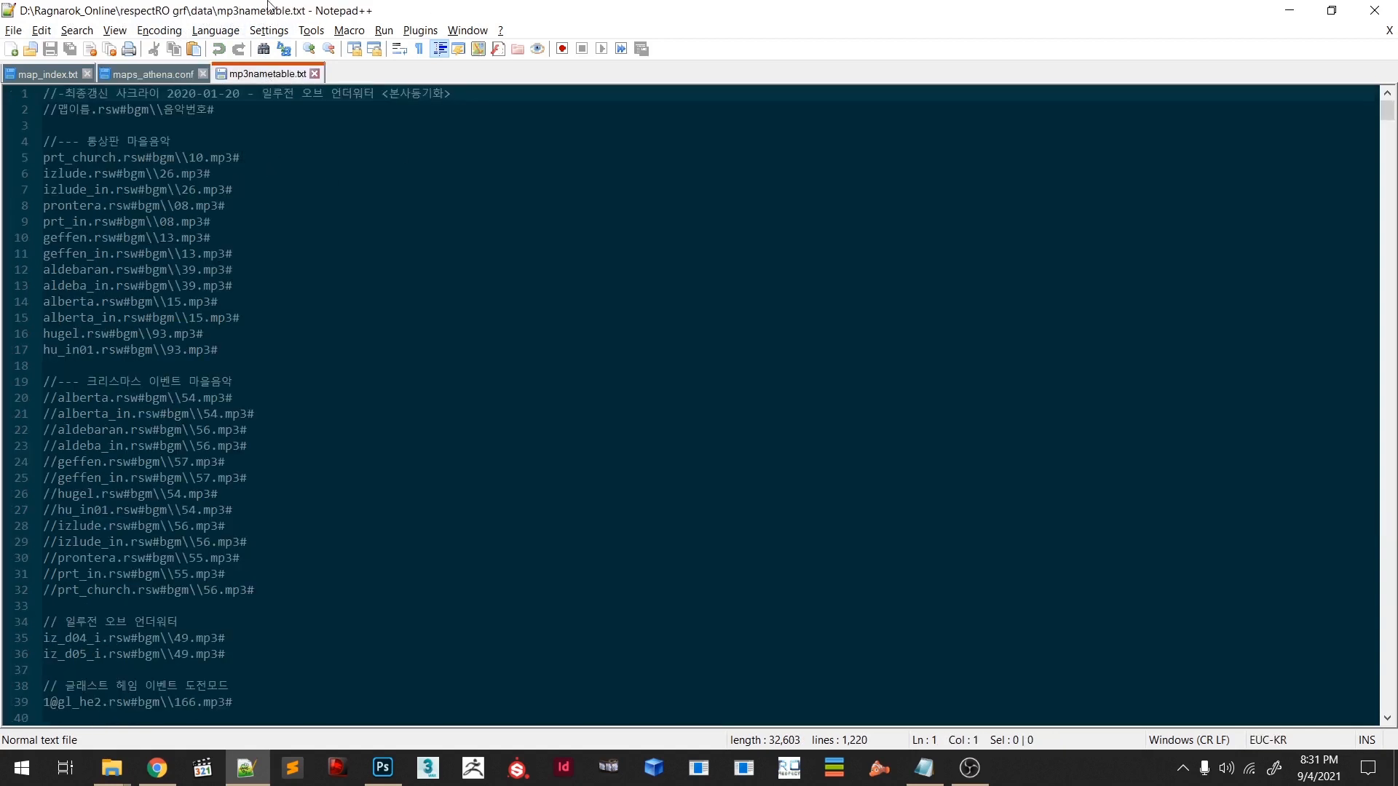
scroll(460, 402, down, 8)
drag(1389, 125, 1388, 224)
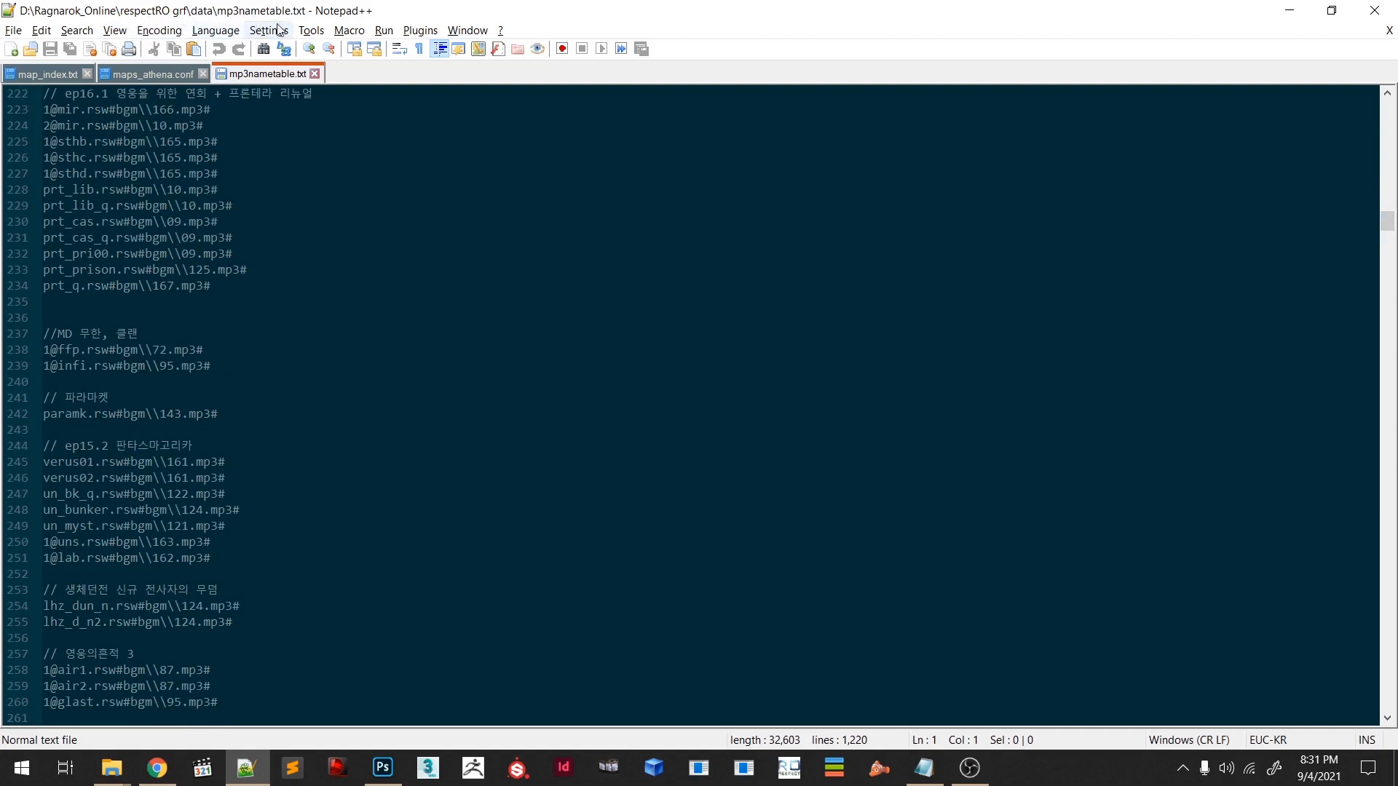
drag(1385, 241, 1387, 723)
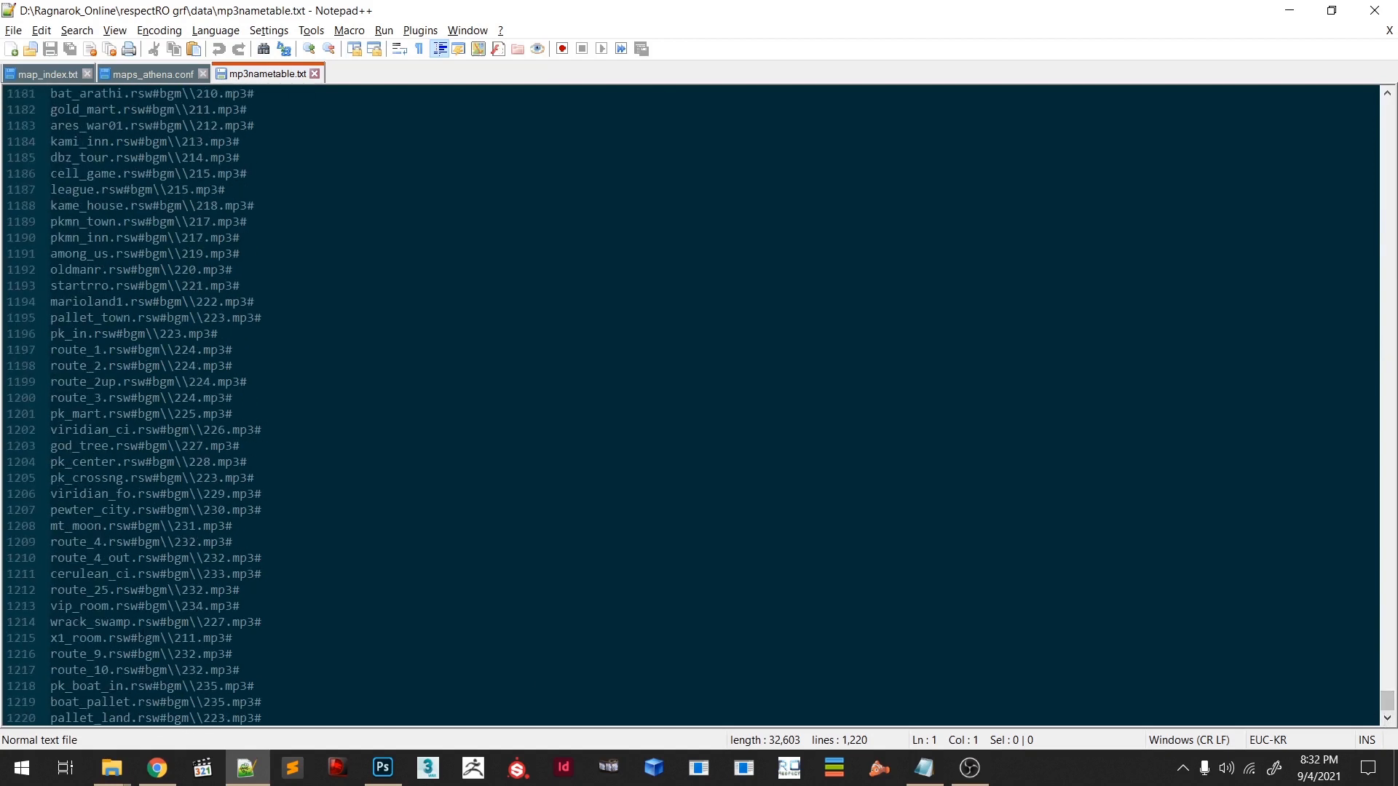
drag(264, 718, 2, 721)
click(300, 708)
key(Down)
key(Up)
key(Up)
drag(269, 679, 38, 683)
key(ctrl+c)
click(284, 718)
key(Return)
key(ctrl+v)
- Replace the map name in the duplicated last music entry with ro_room and save mp3nametable.txt
drag(123, 718, 52, 730)
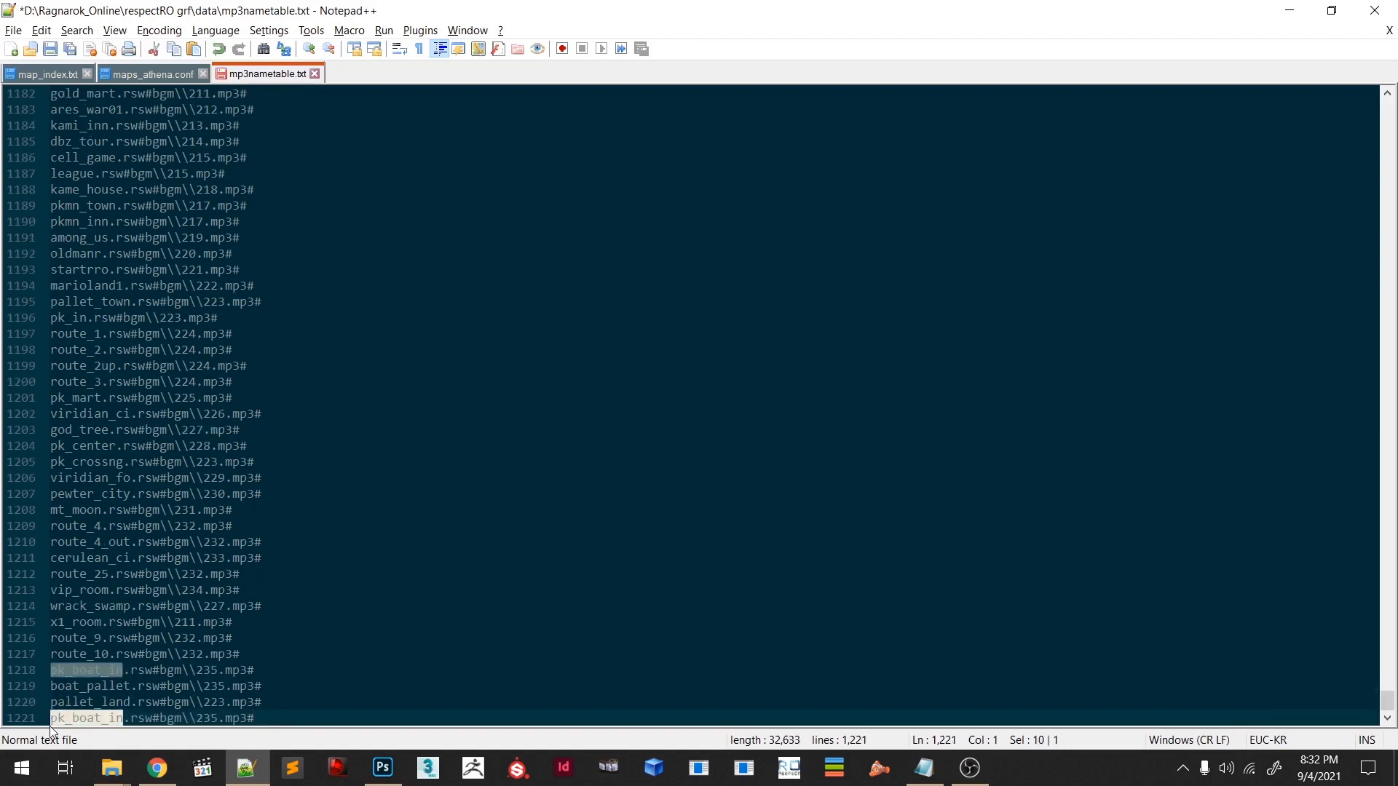
text(ro)
text(_room)
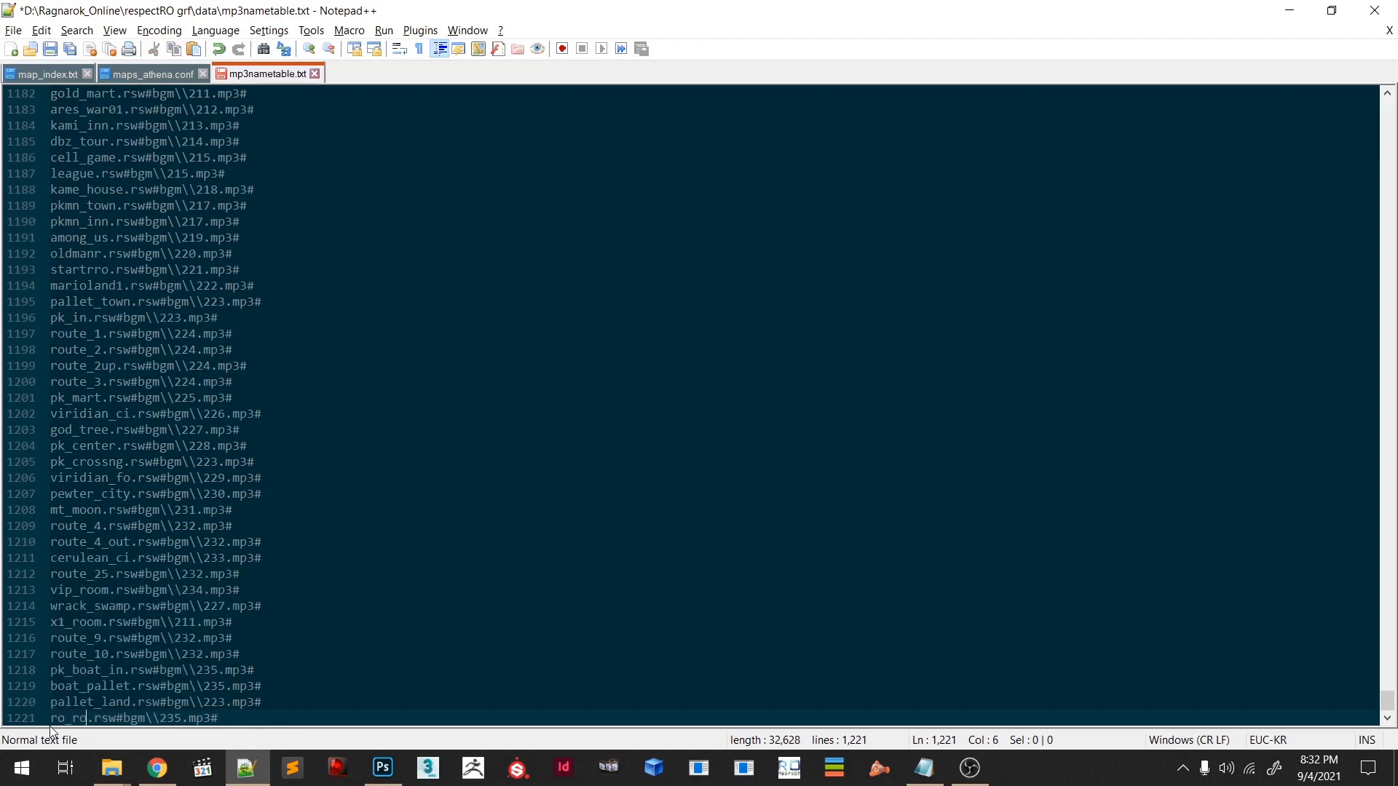
key(ctrl+s)
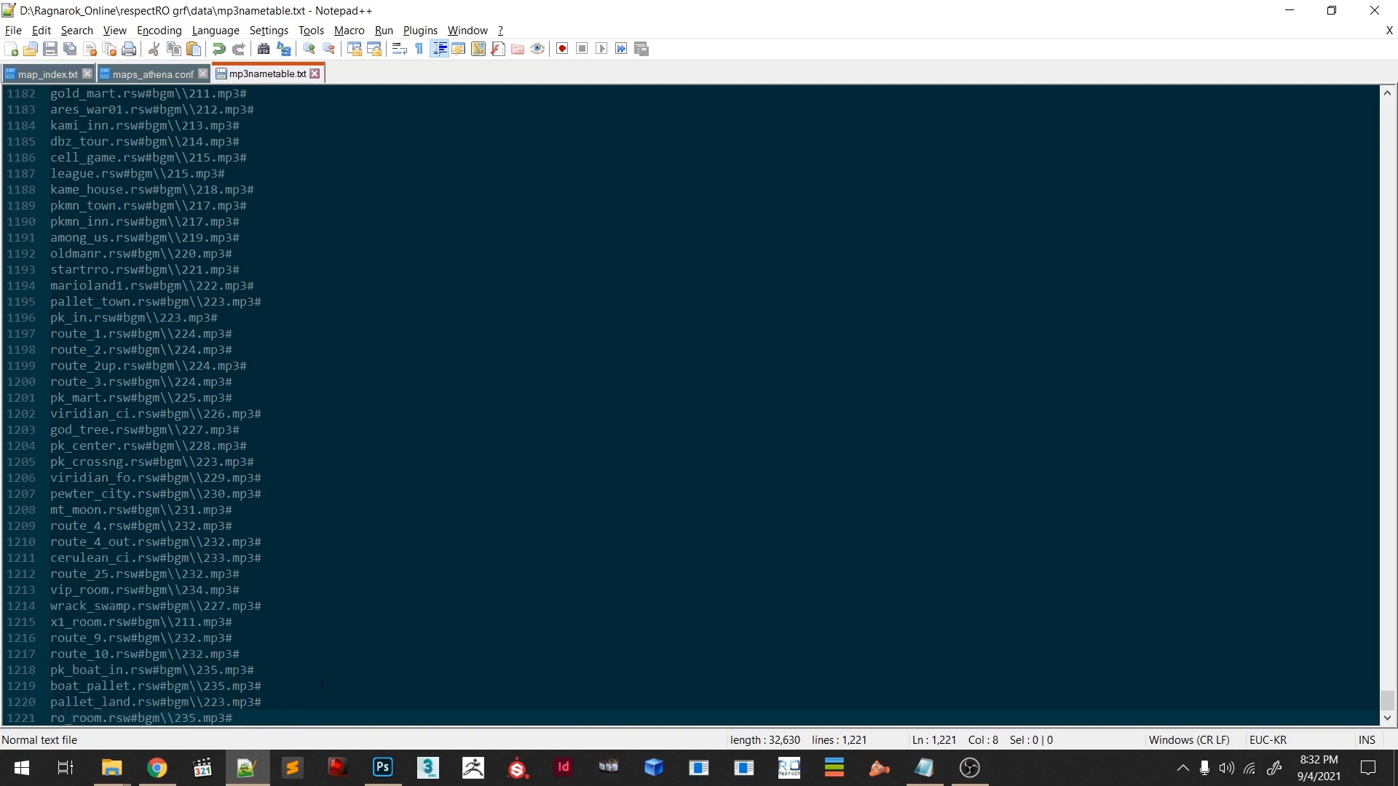
- Minimize the text editor, open map_cache.dat from the map folder in the Mapcache editor and minimize that folder
drag(1265, 11, 1283, 11)
click(1283, 11)
click(559, 500)
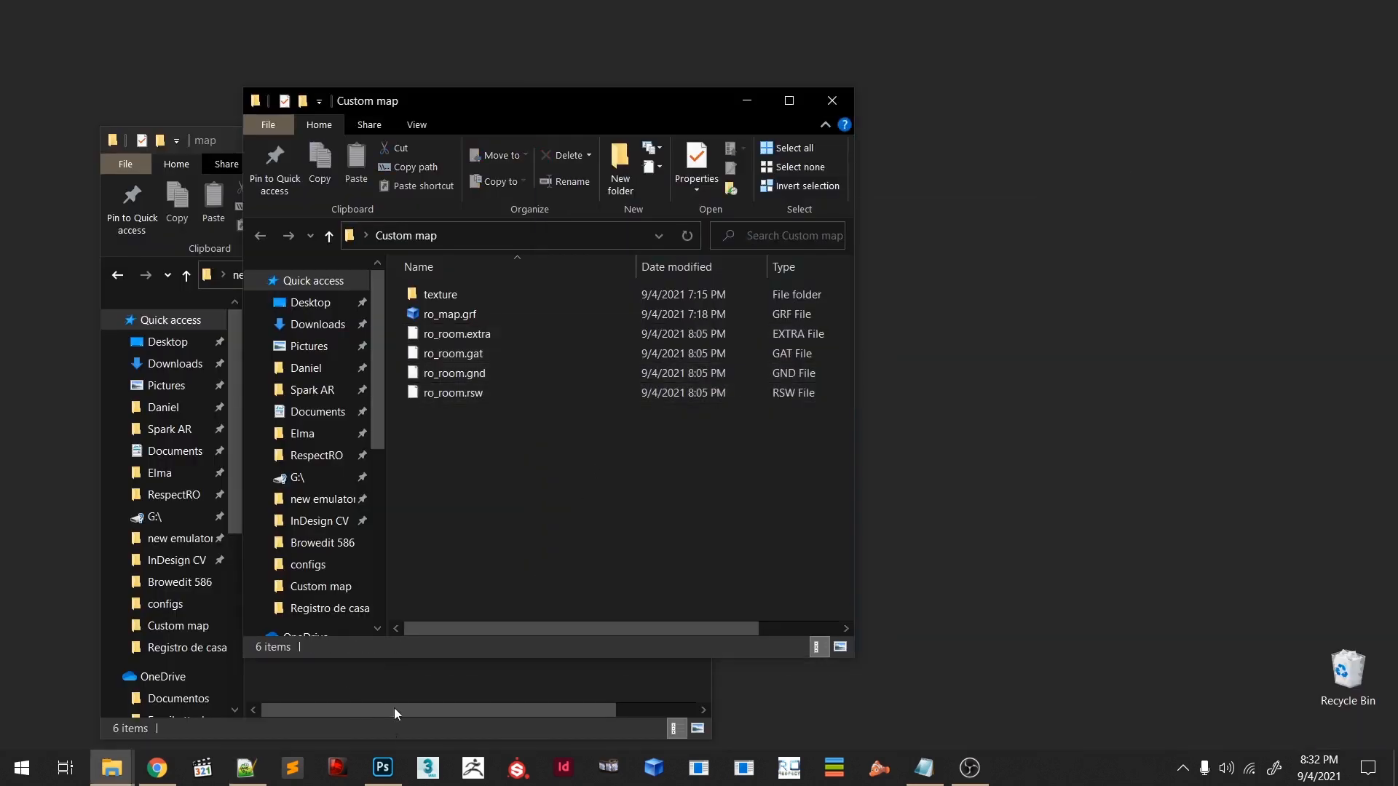
click(390, 725)
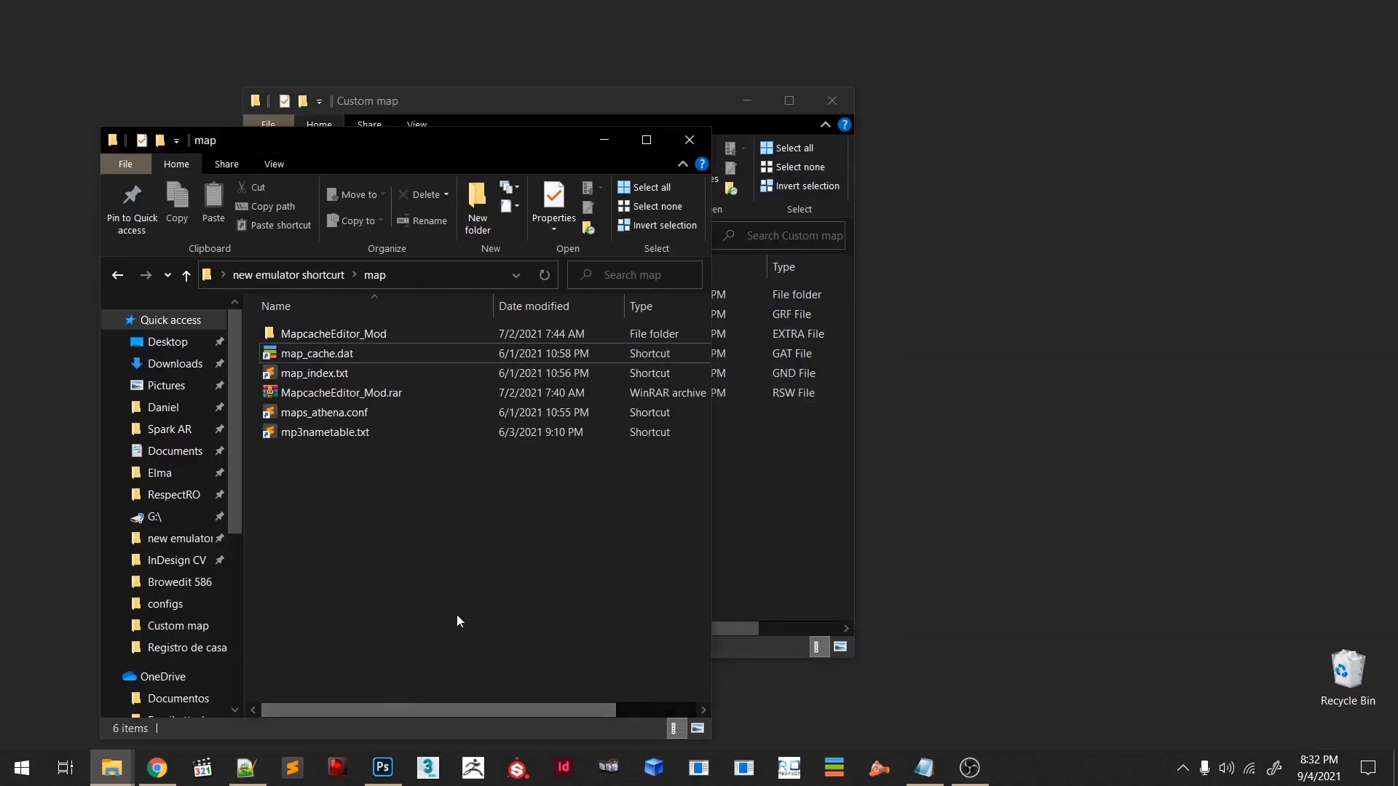
click(312, 357)
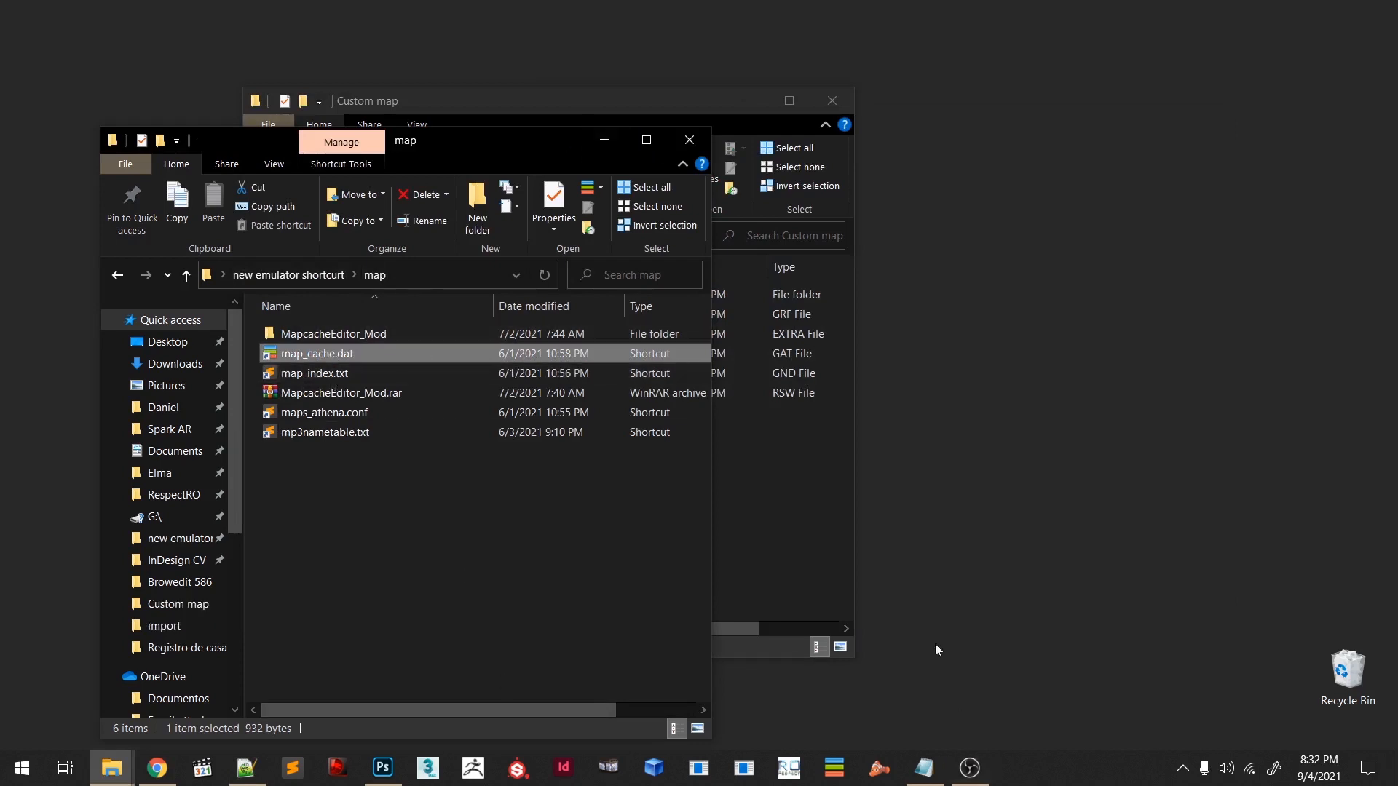
click(615, 142)
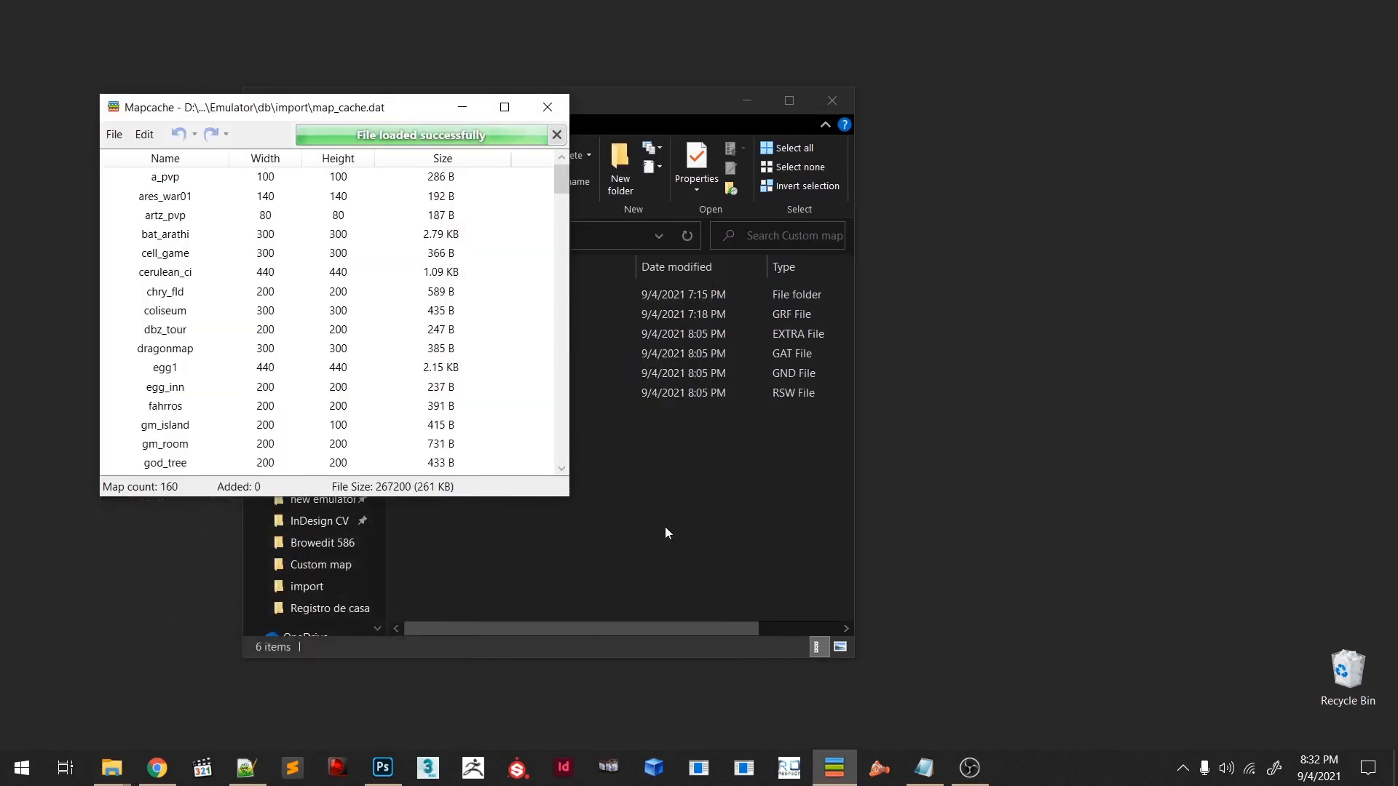
- Add ro_room.rsw from the Custom map folder to the map cache list
double_click(282, 110)
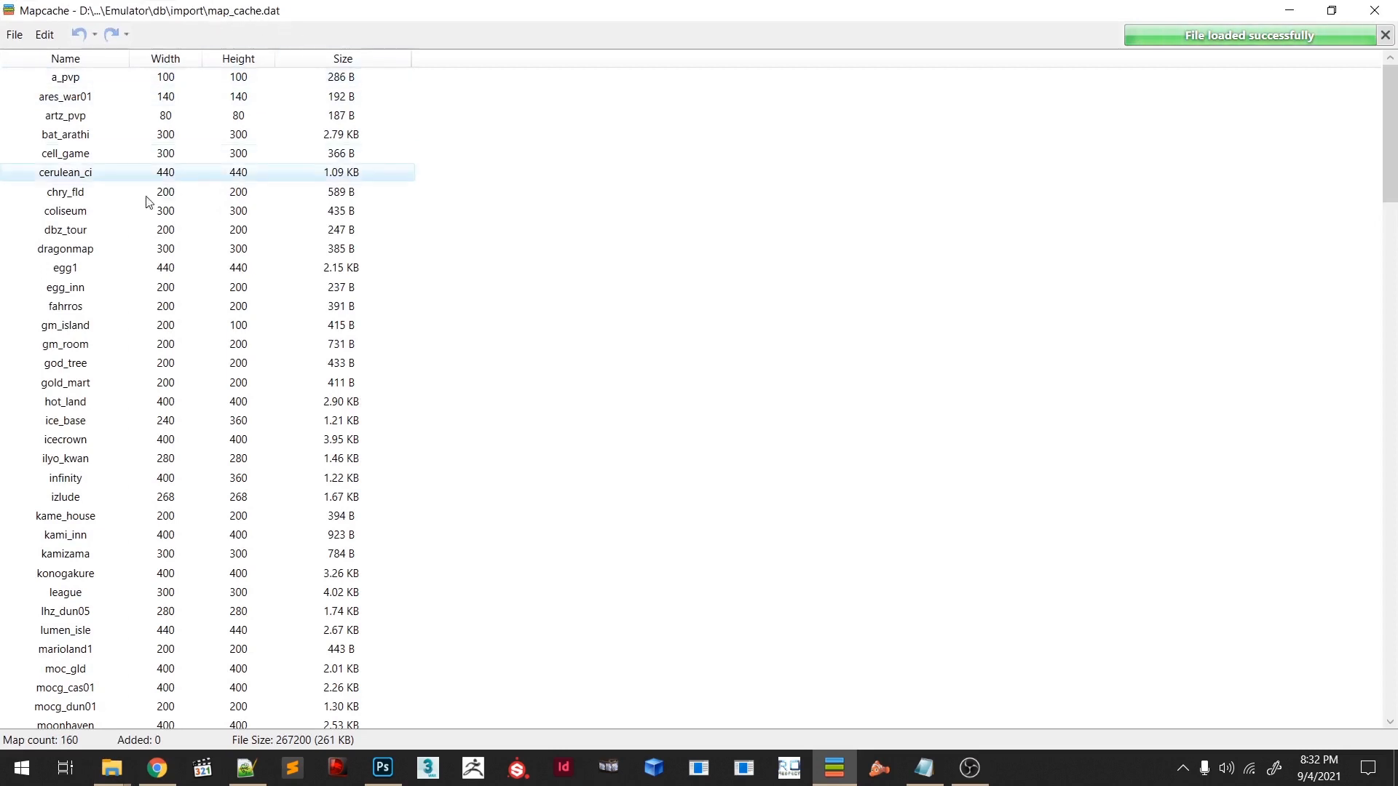
double_click(415, 9)
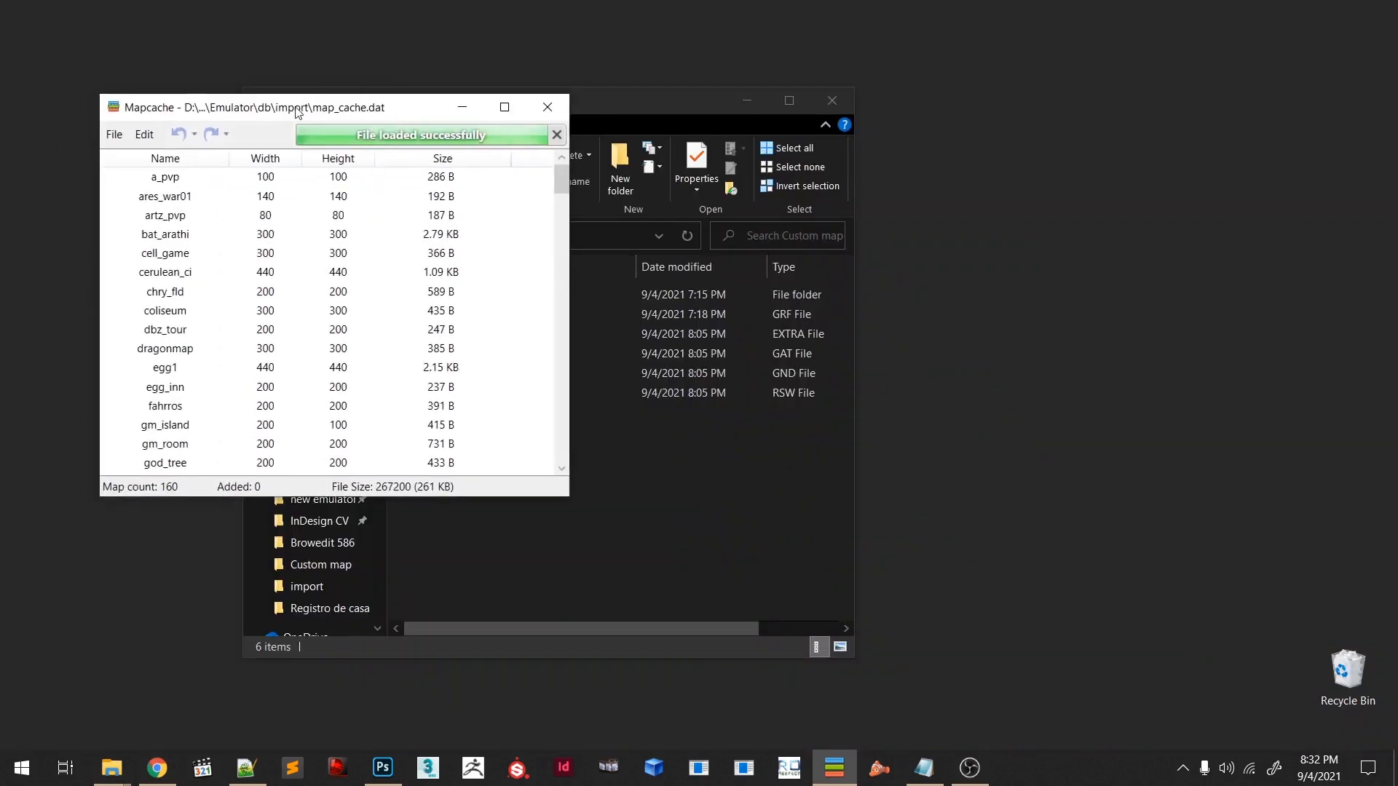
click(604, 419)
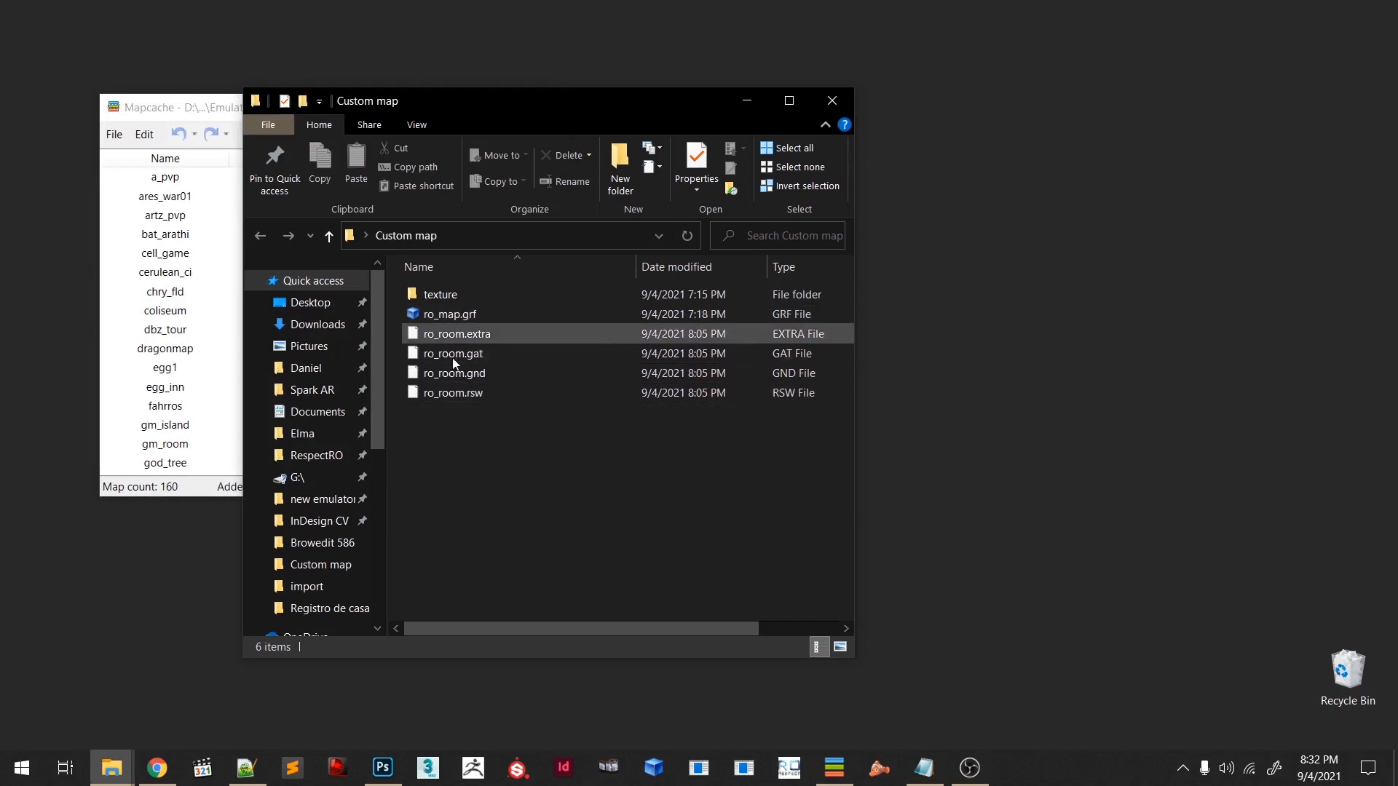
drag(456, 398, 209, 406)
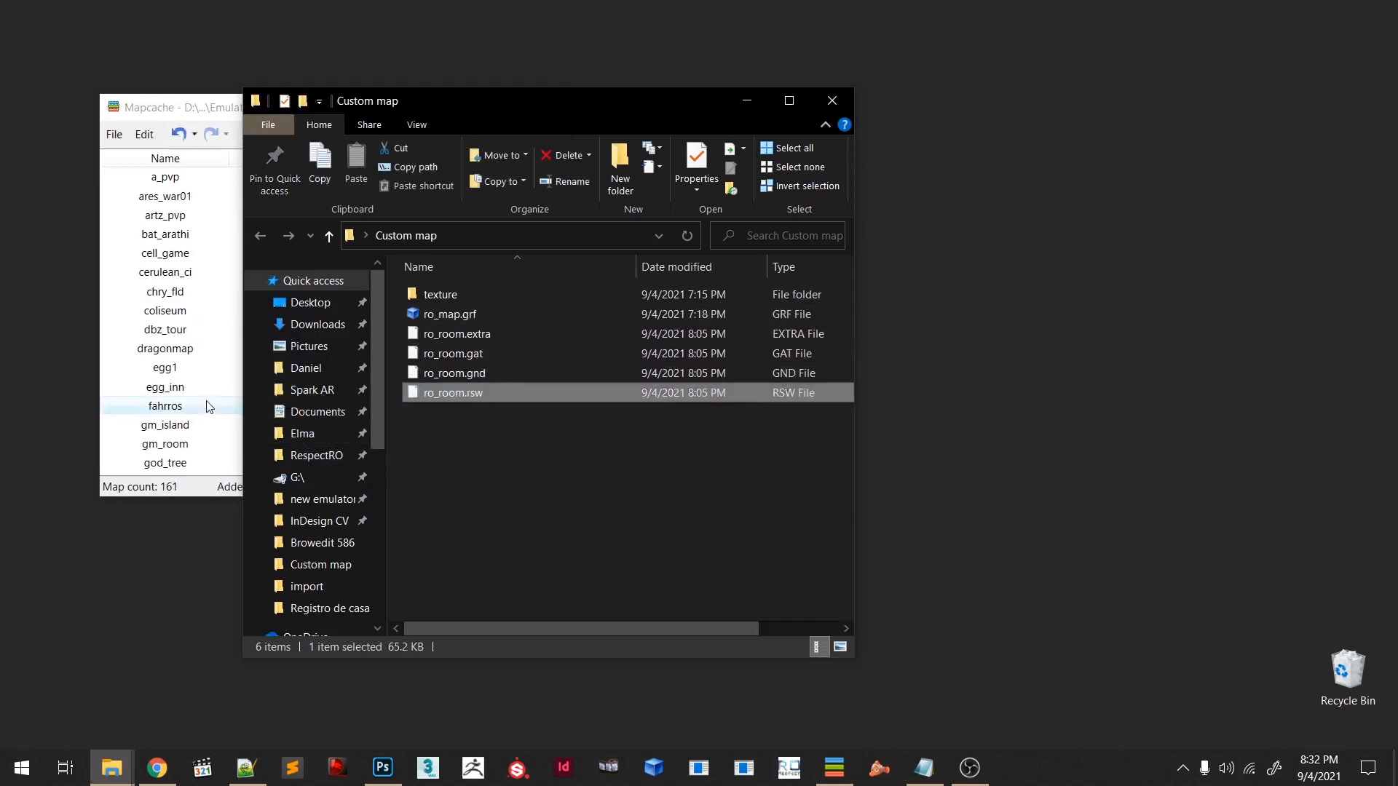
- Search the map cache list for the newly added ro_room entry
scroll(241, 372, down, 15)
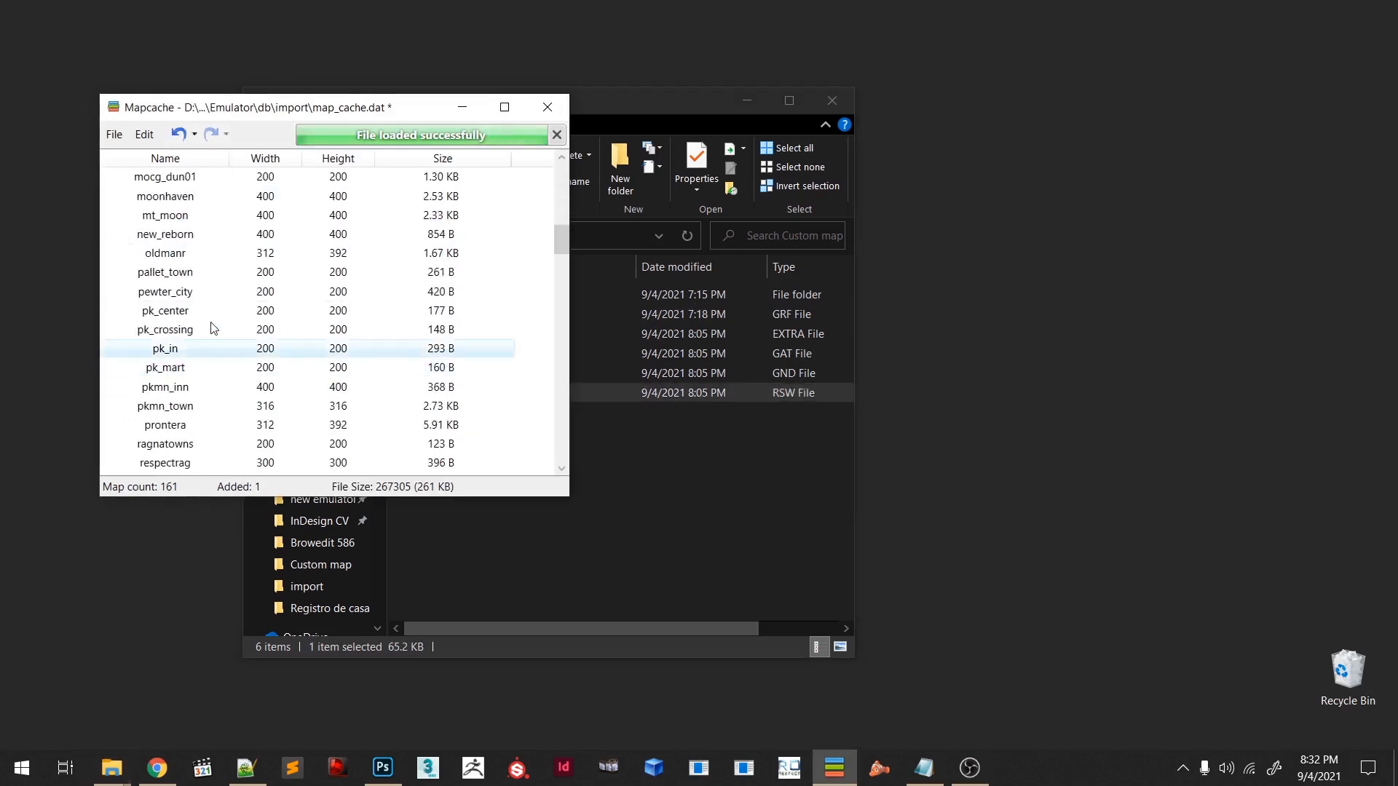
scroll(186, 364, down, 2)
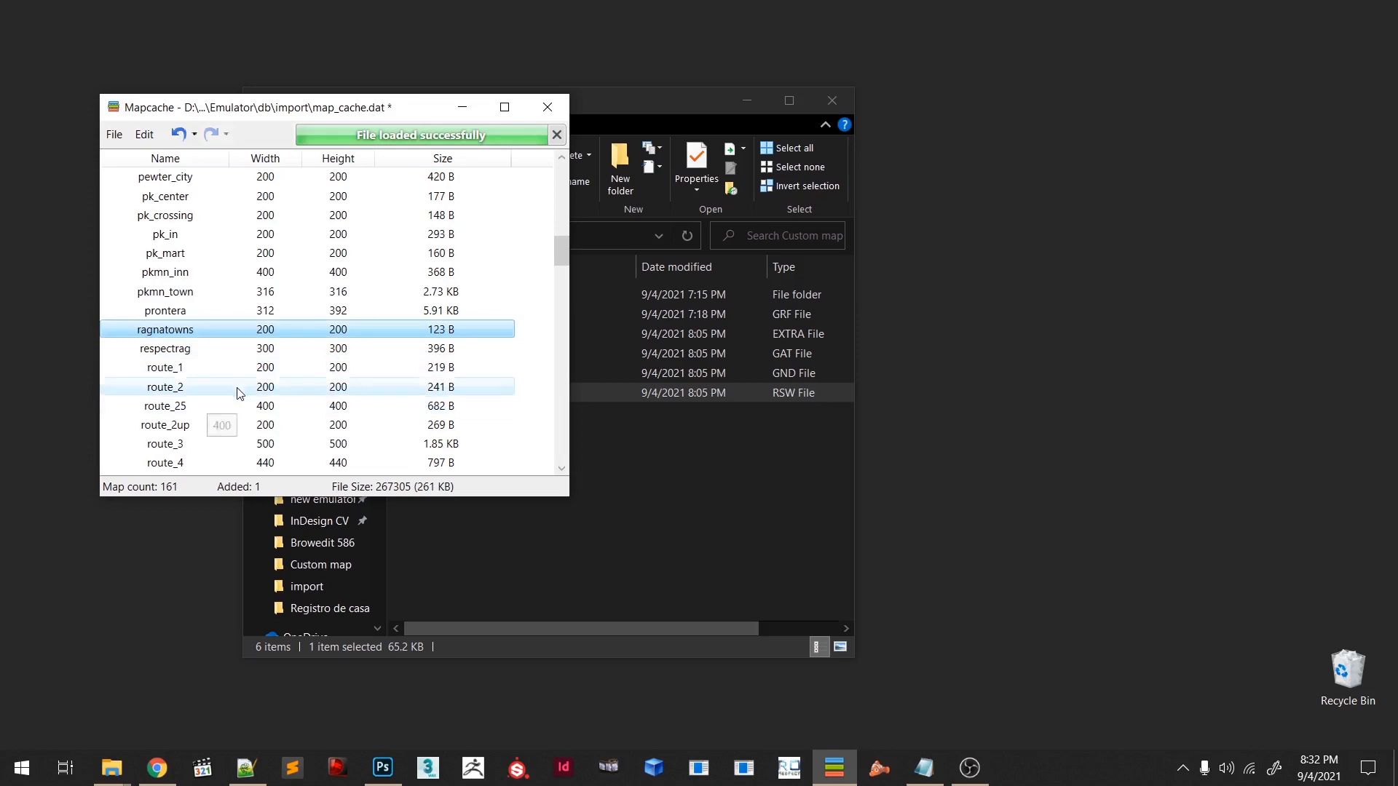
click(205, 347)
click(249, 425)
scroll(249, 427, down, 2)
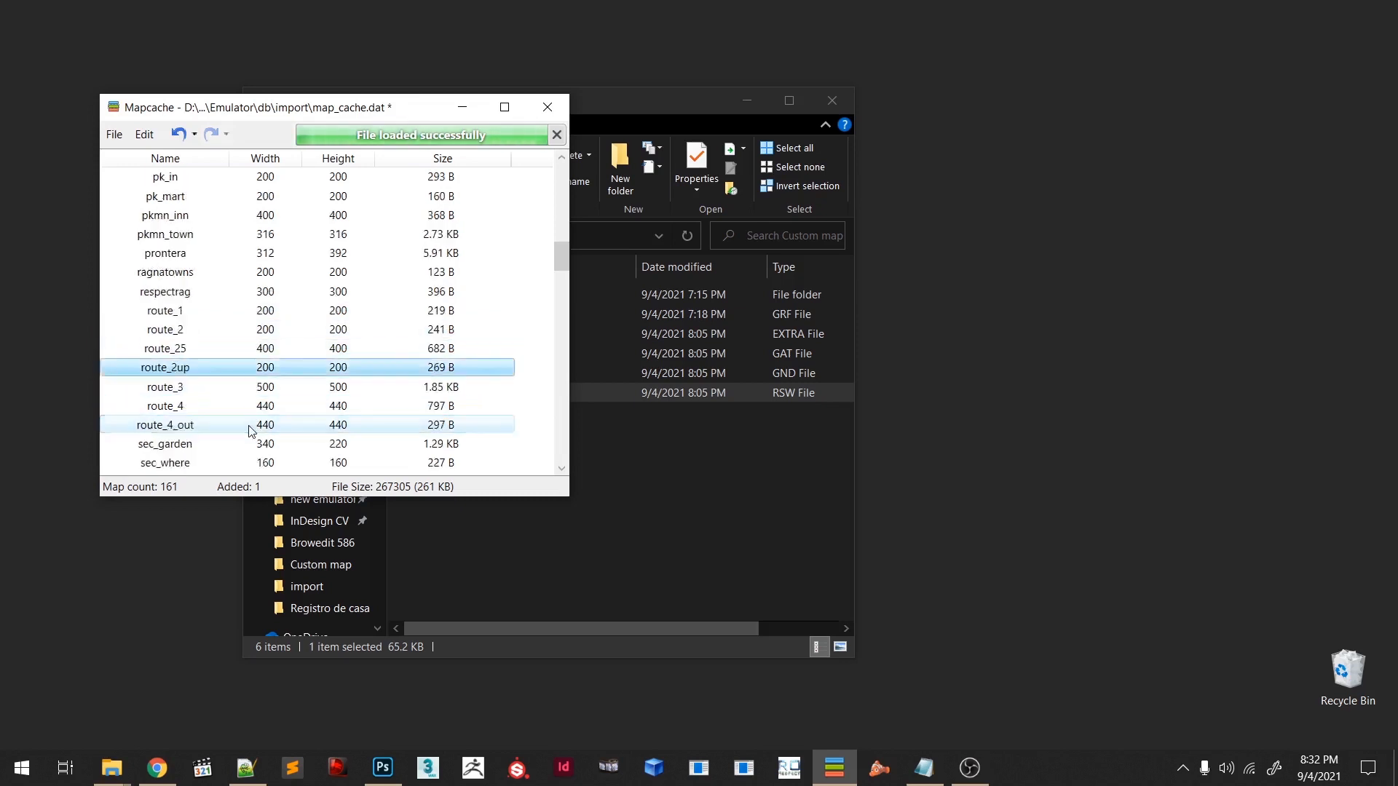
key(r)
key(e)
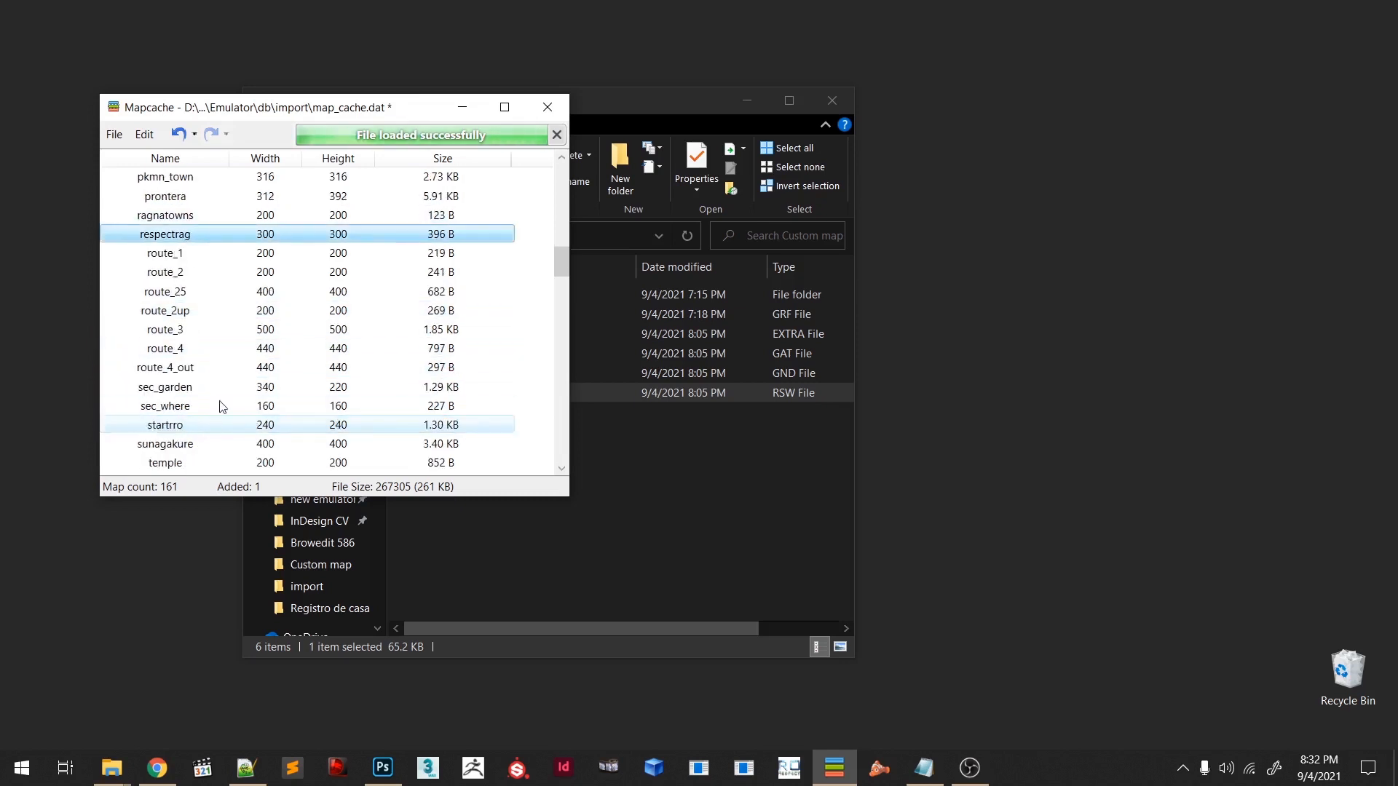
key(r)
key(Down)
key(Down)
key(Down)
key(Down)
key(Down)
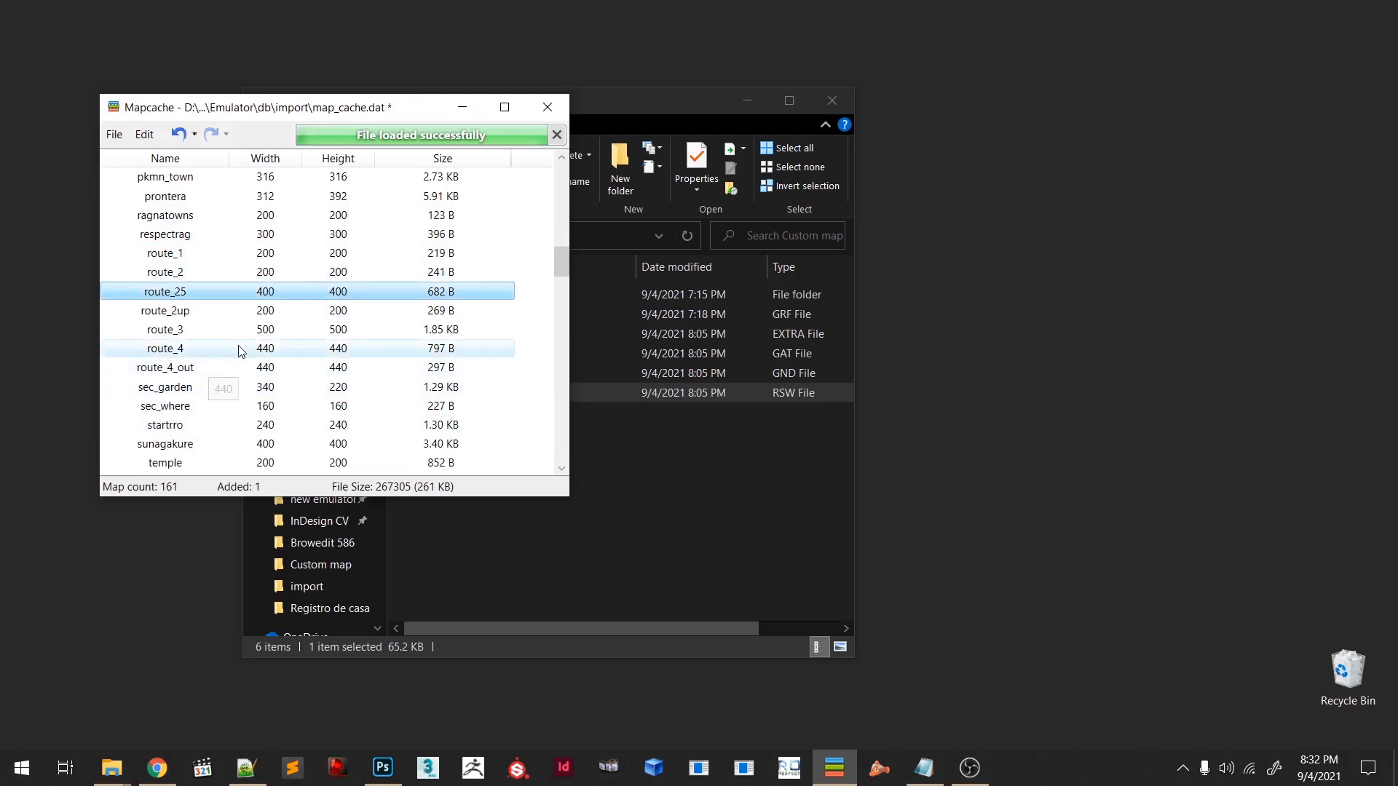
key(Down)
key(Down)
key(Down)
key(Down)
key(Down)
key(Down)
key(Down)
key(Down)
key(Down)
key(Down)
key(Down)
key(Down)
key(Down)
key(Down)
key(Down)
key(Down)
key(Down)
key(Down)
key(Down)
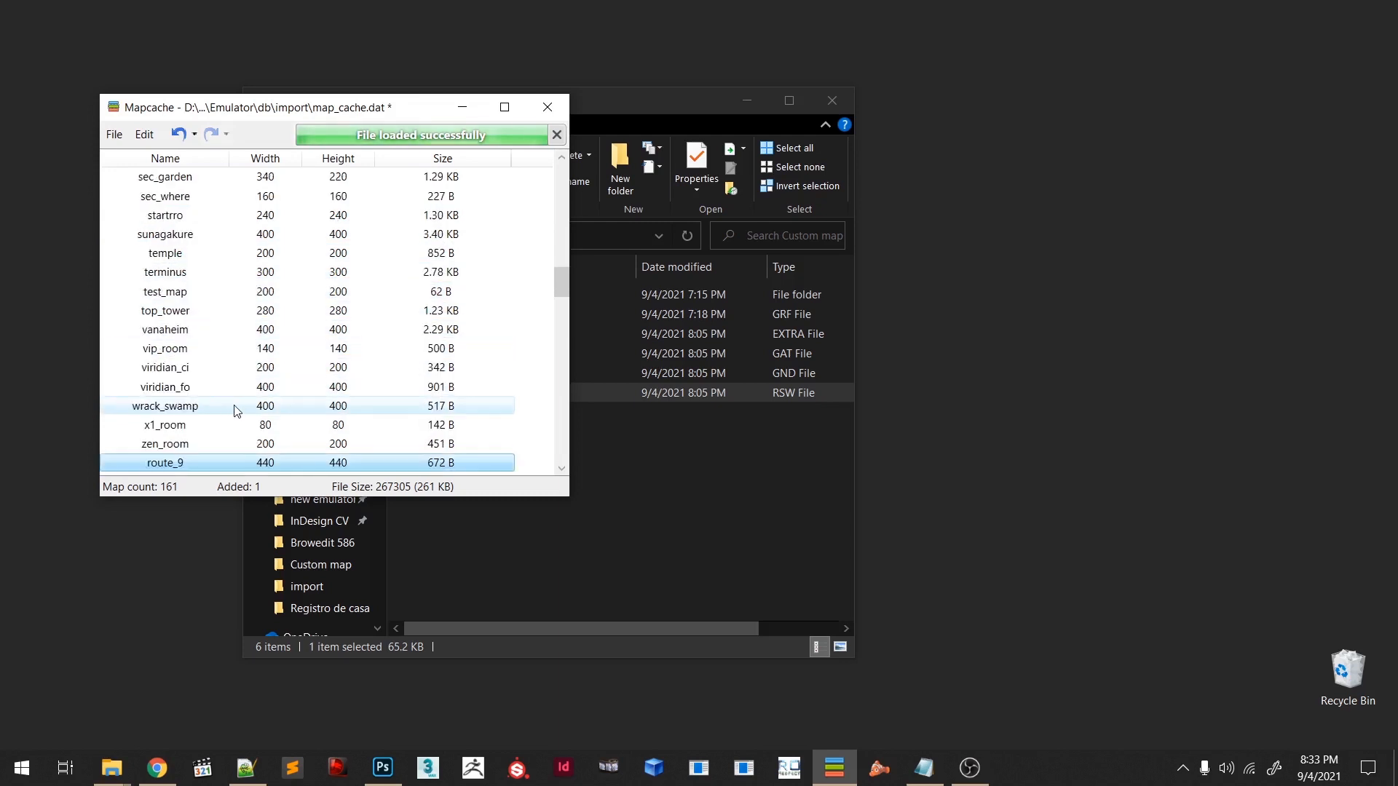
key(r)
key(r)
key(r)
key(r)
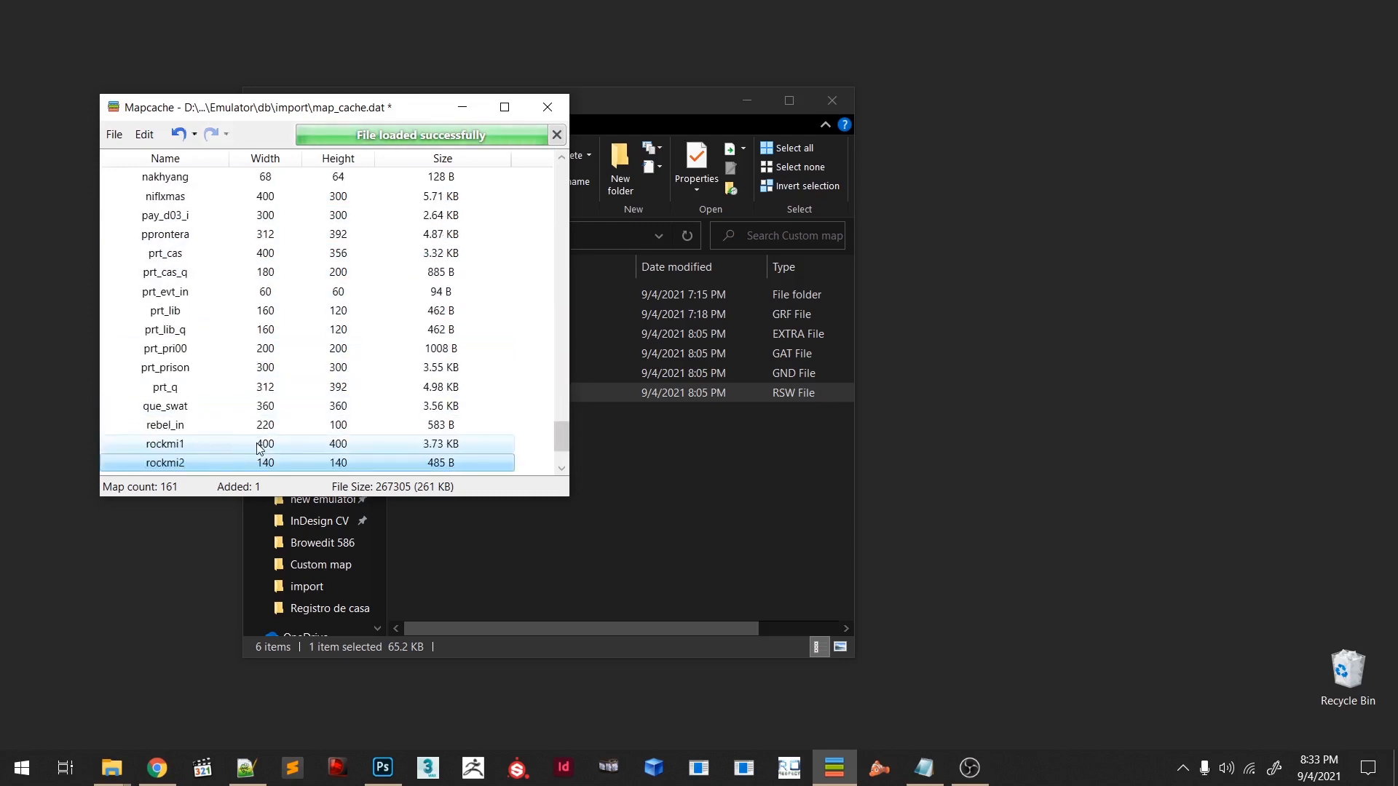
key(r)
key(r)
key(r)
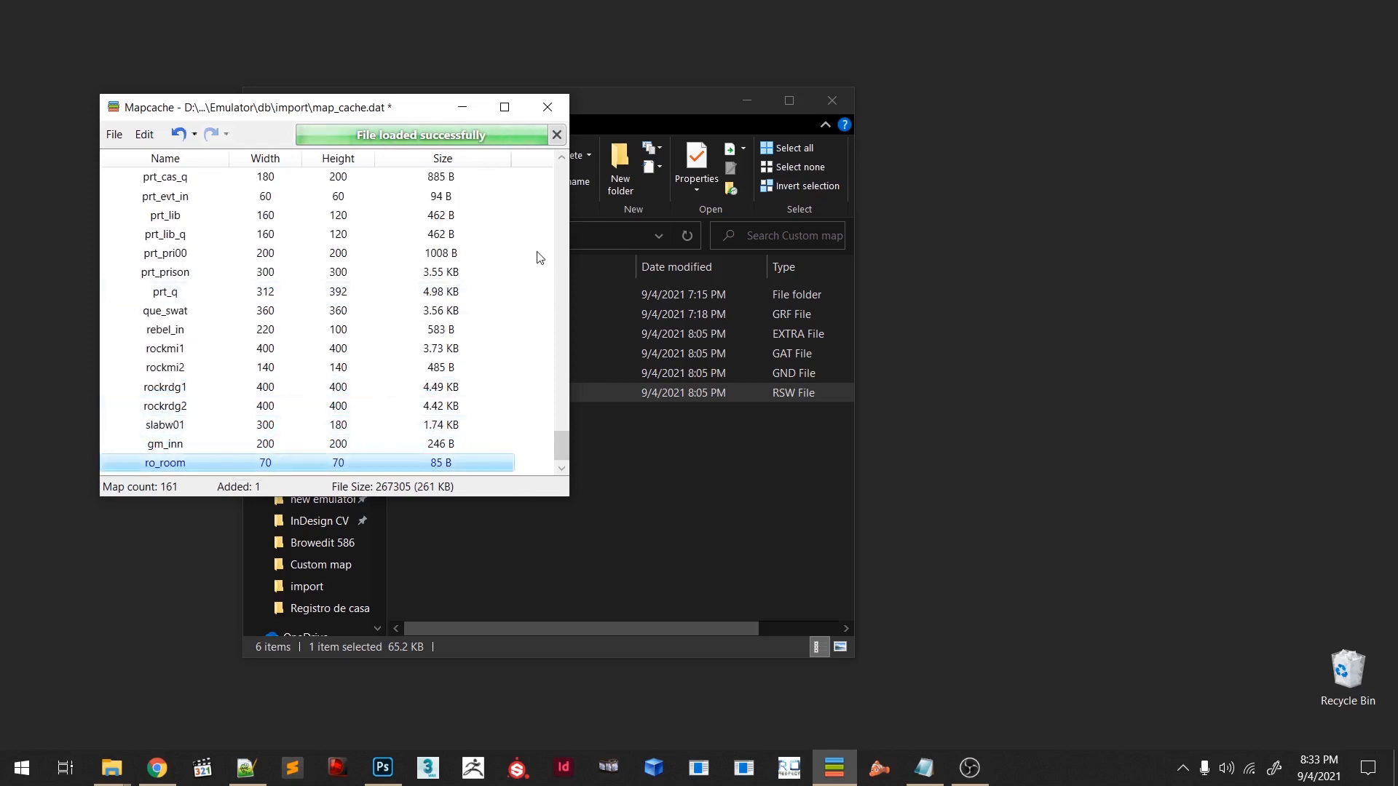
- Save map_cache.dat and close the Mapcache editor
key(ctrl+s)
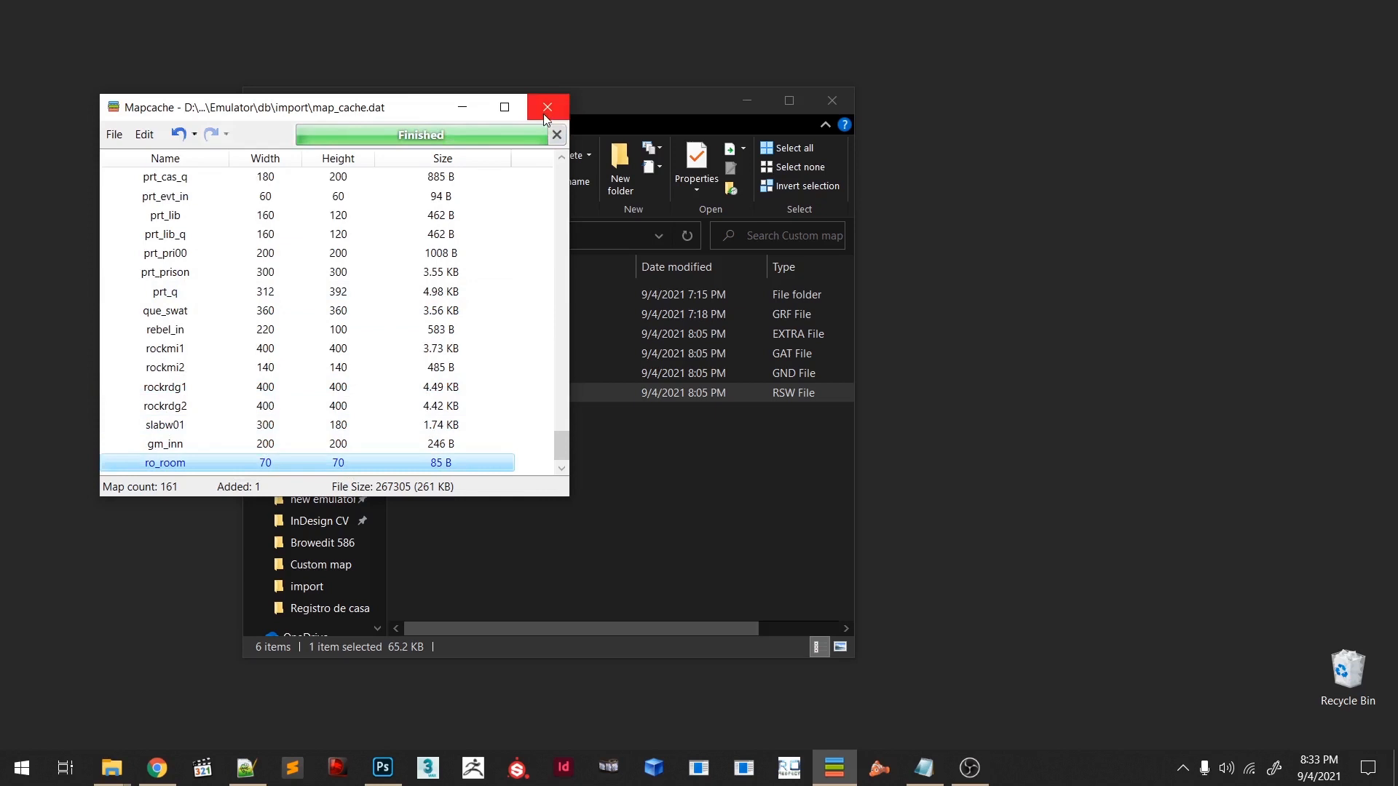
click(543, 116)
click(510, 492)
- Review the four ro_room map files and the ro_room texture subfolder in the Custom map folder
drag(495, 425, 466, 332)
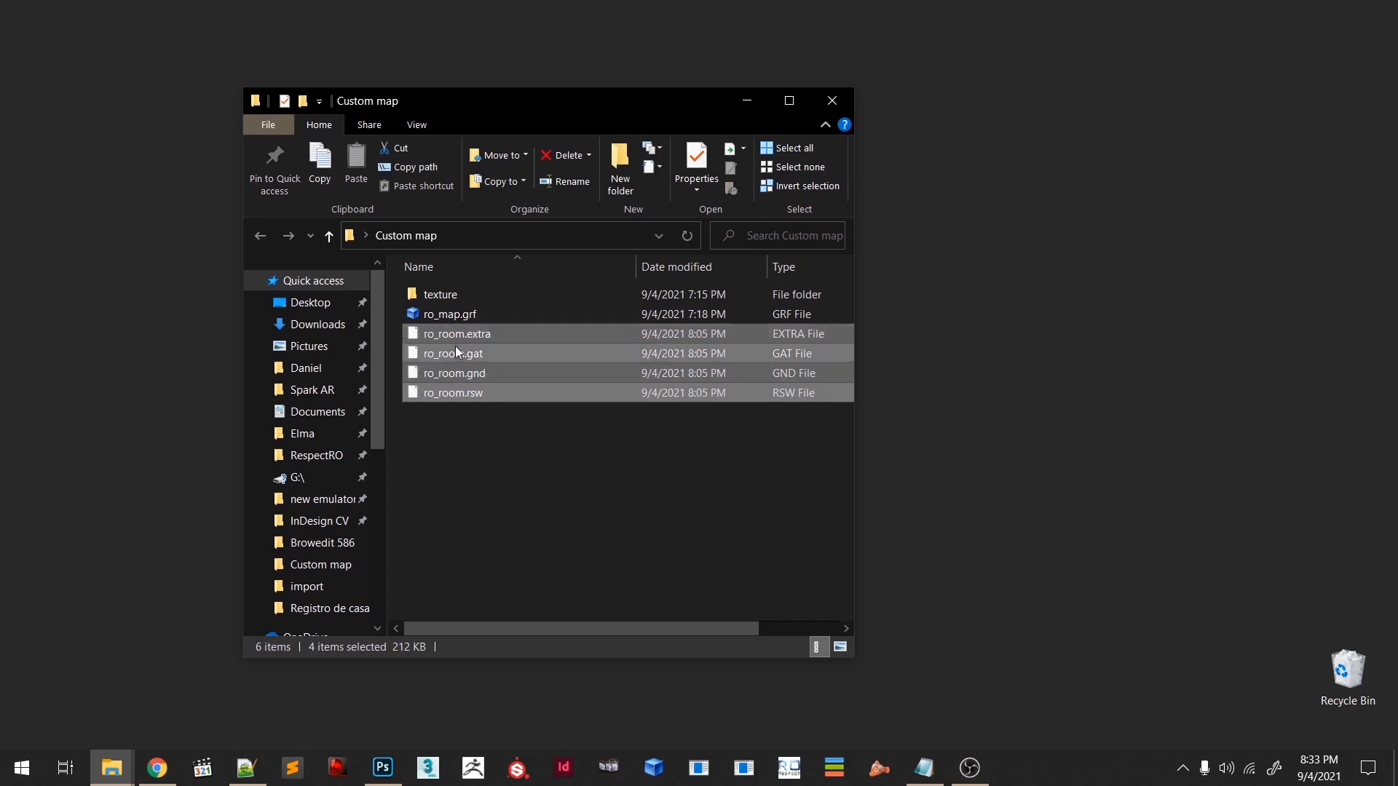
click(437, 294)
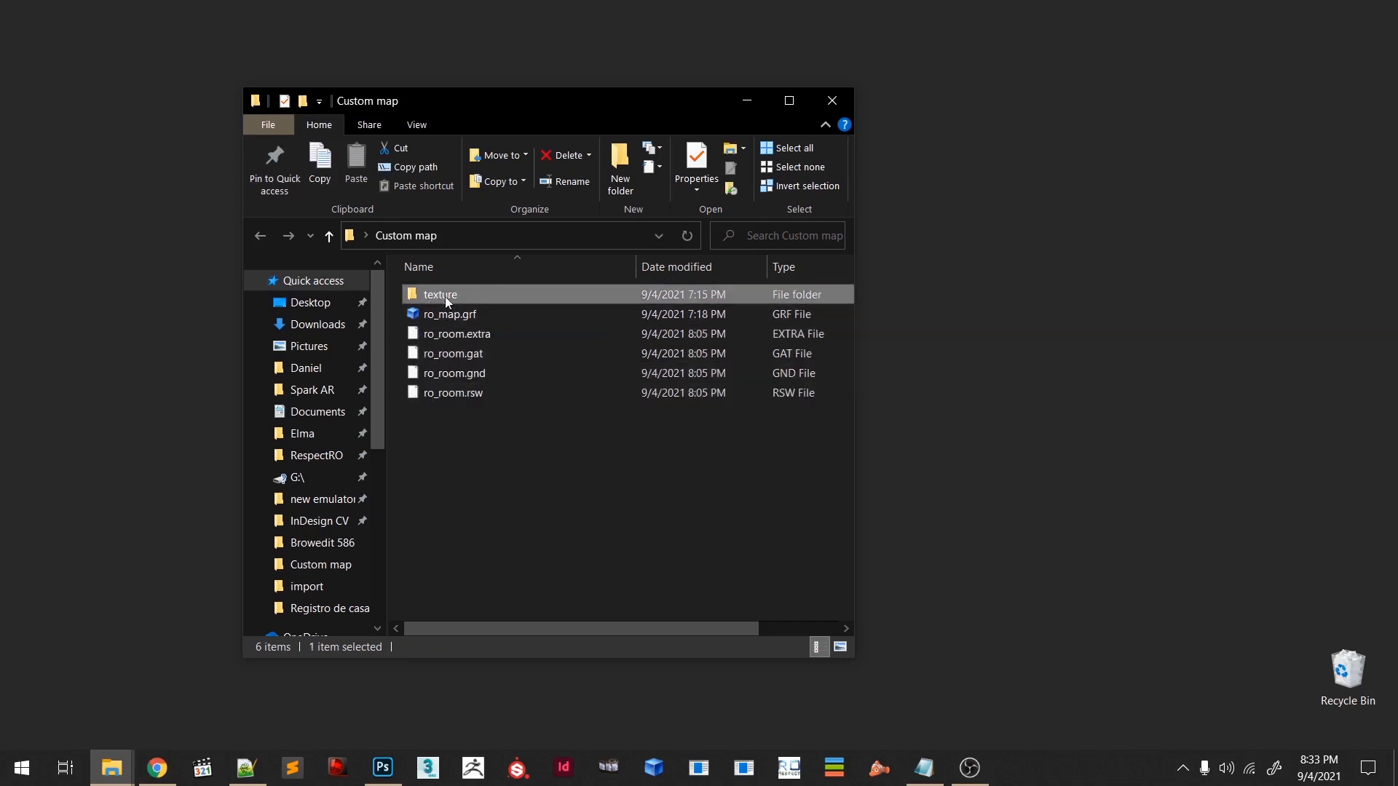
double_click(443, 294)
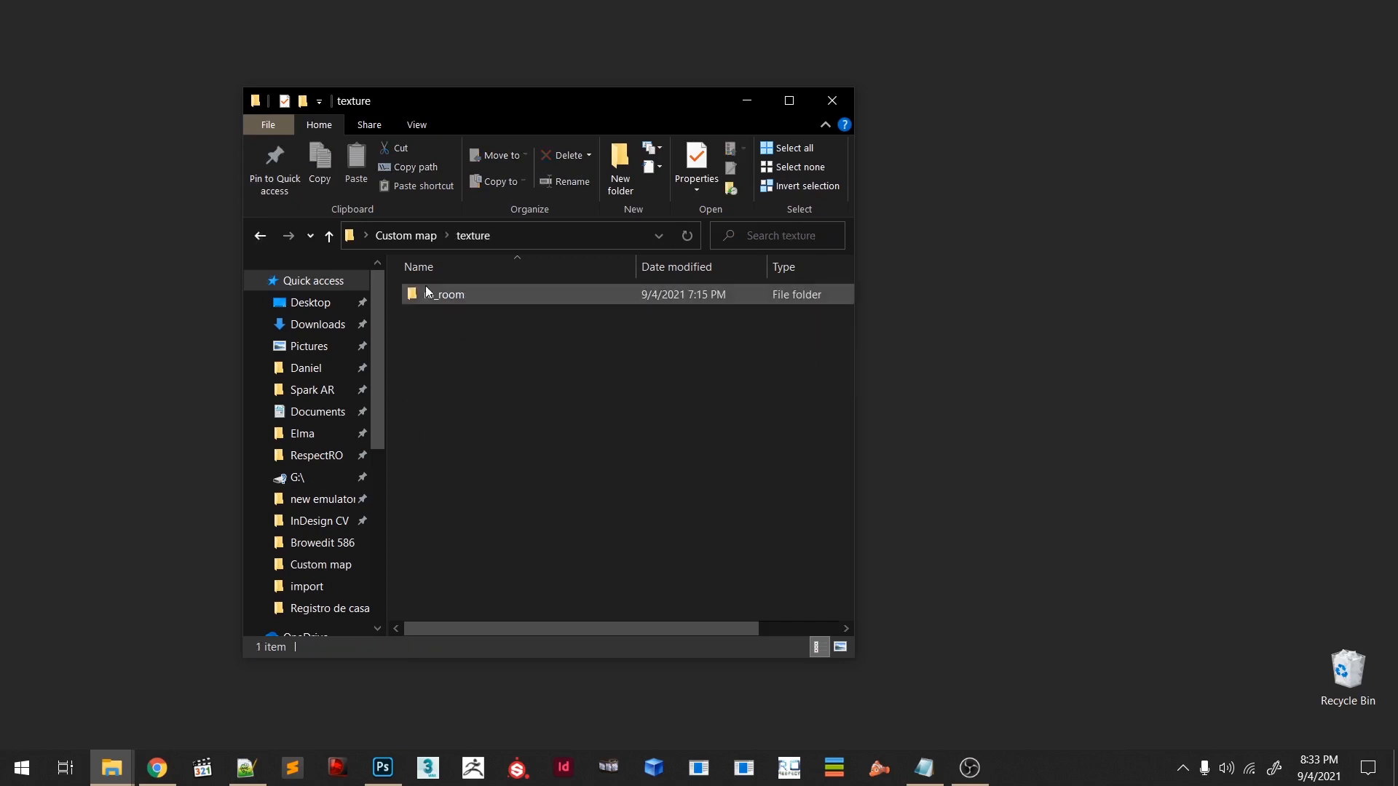
double_click(452, 293)
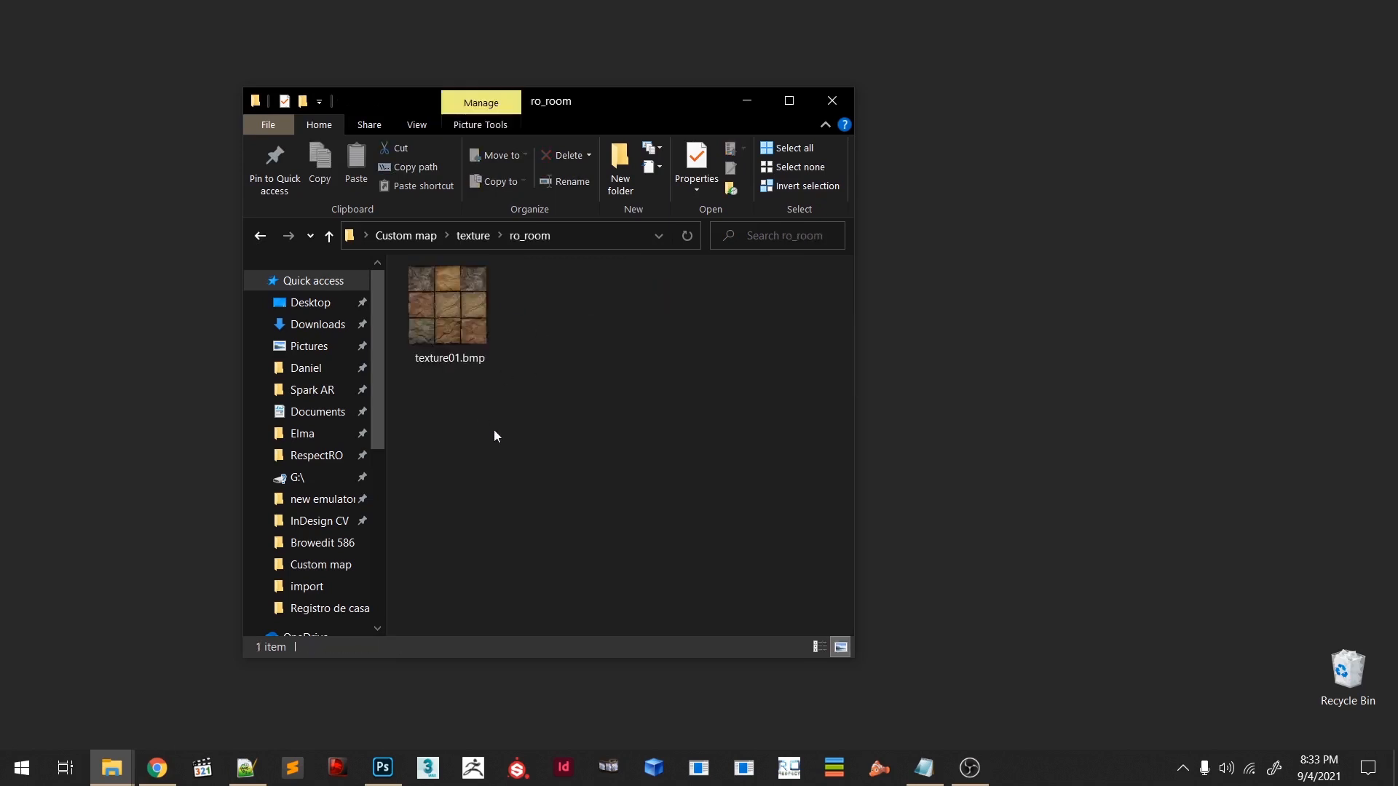
click(260, 235)
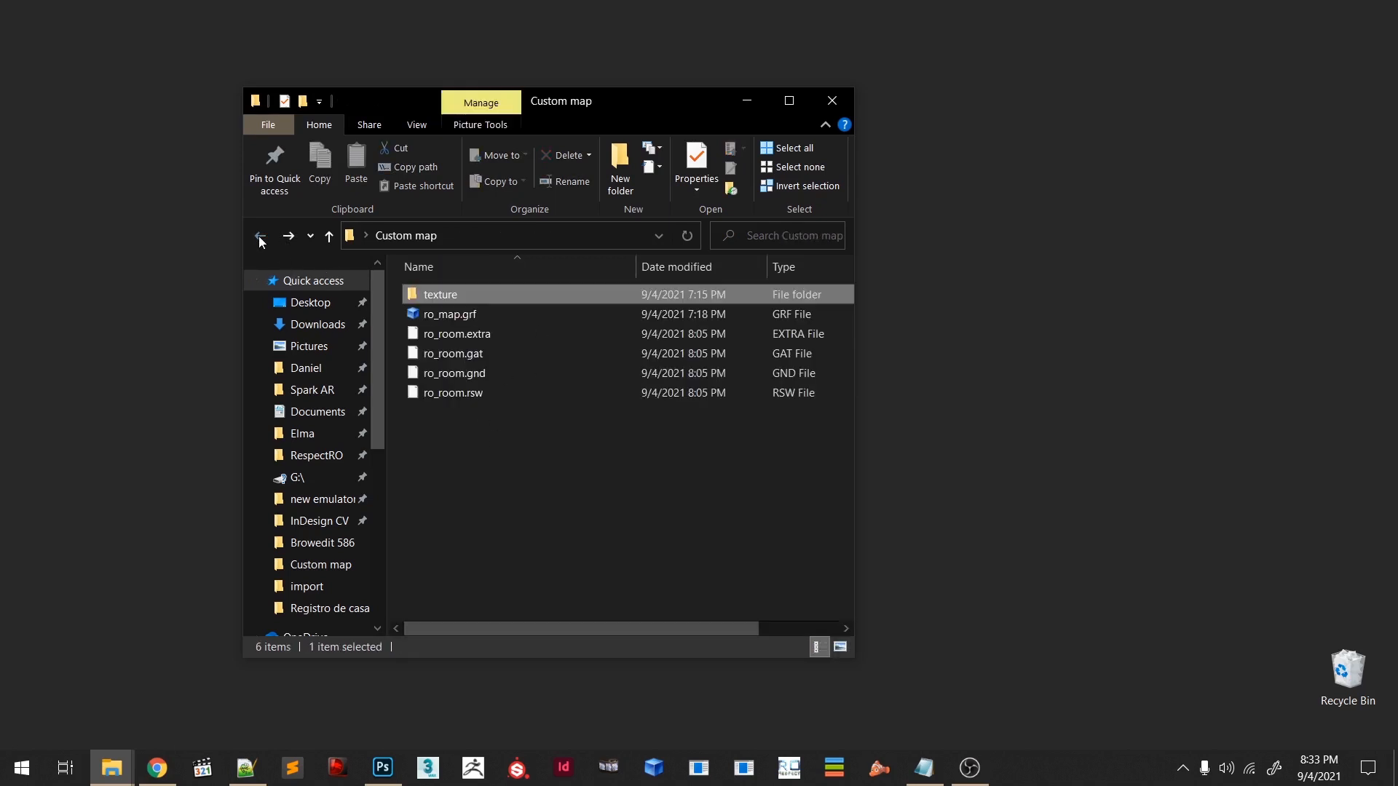
click(521, 466)
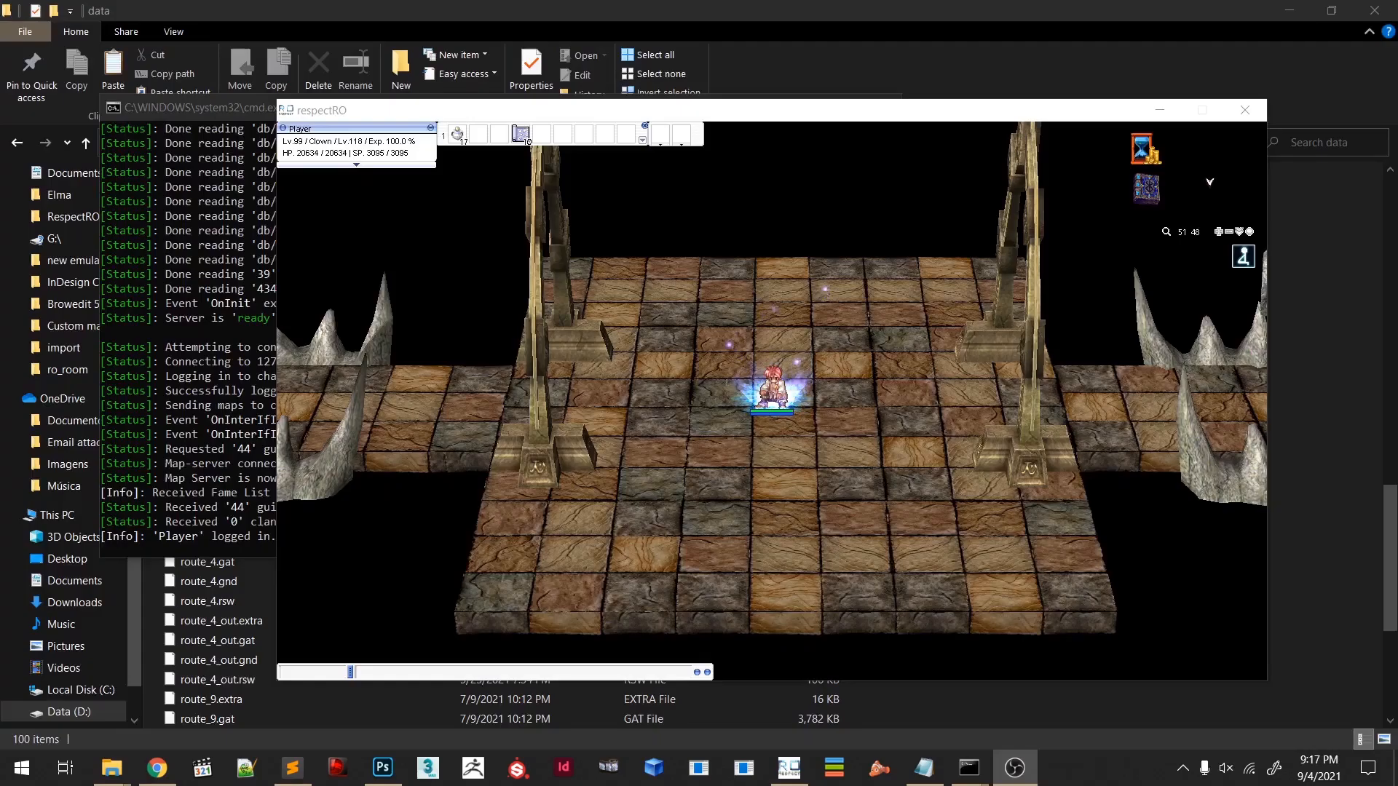
- Inspect the platform, arches and caves around the character's starting position in the respectRO game client
scroll(749, 484, down, 10)
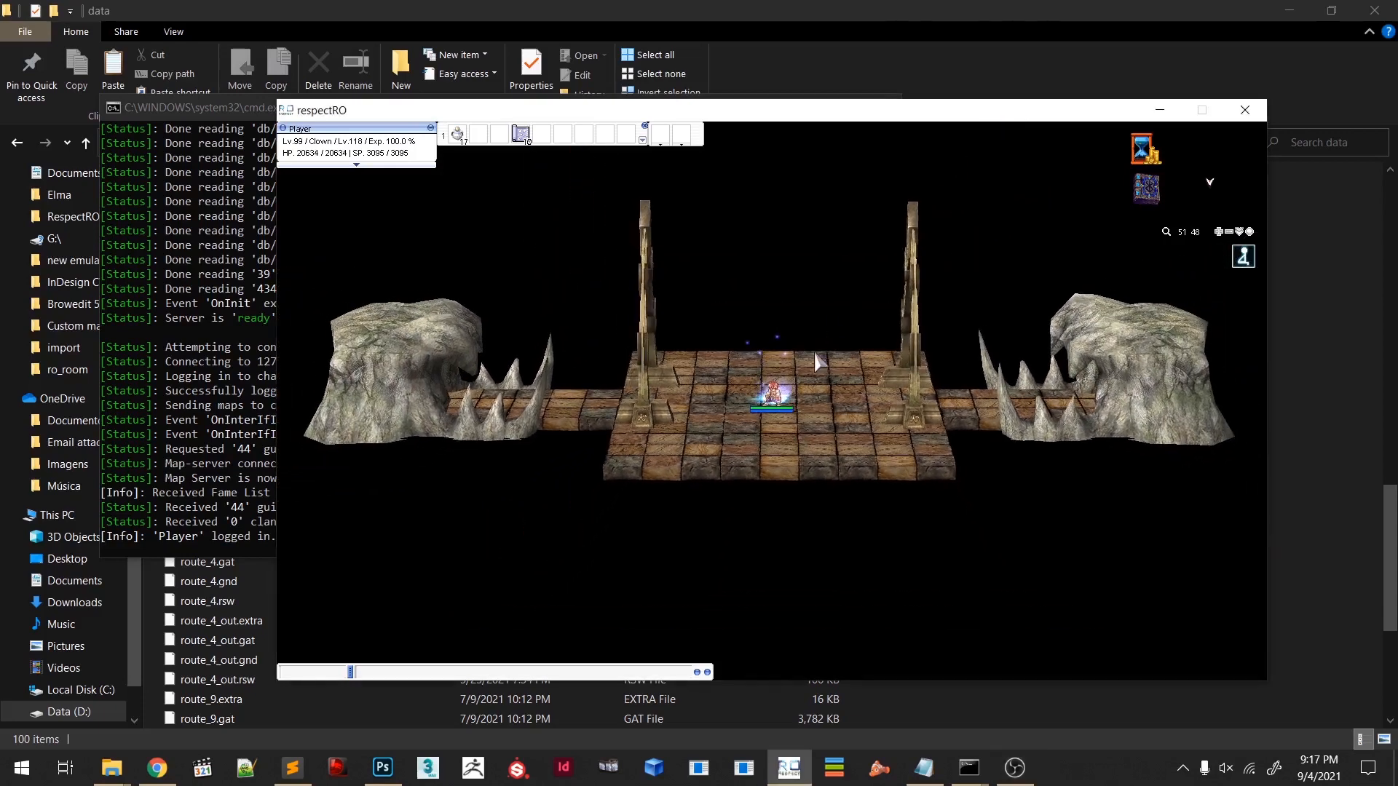
right_drag(815, 361, 804, 475)
scroll(805, 474, up, 8)
scroll(805, 471, down, 5)
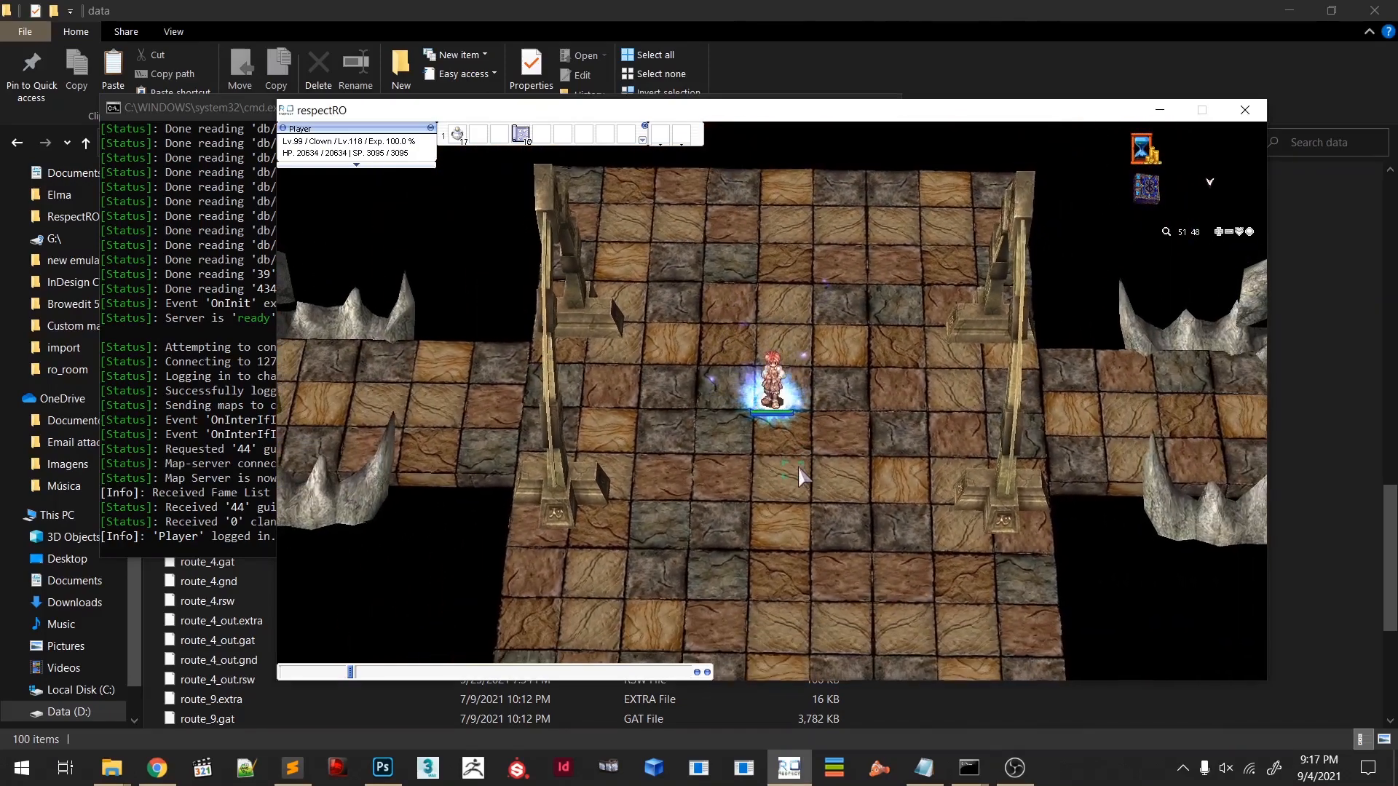
- Walk the character through the arch to the western cave and back onto the platform to test that path
click(639, 392)
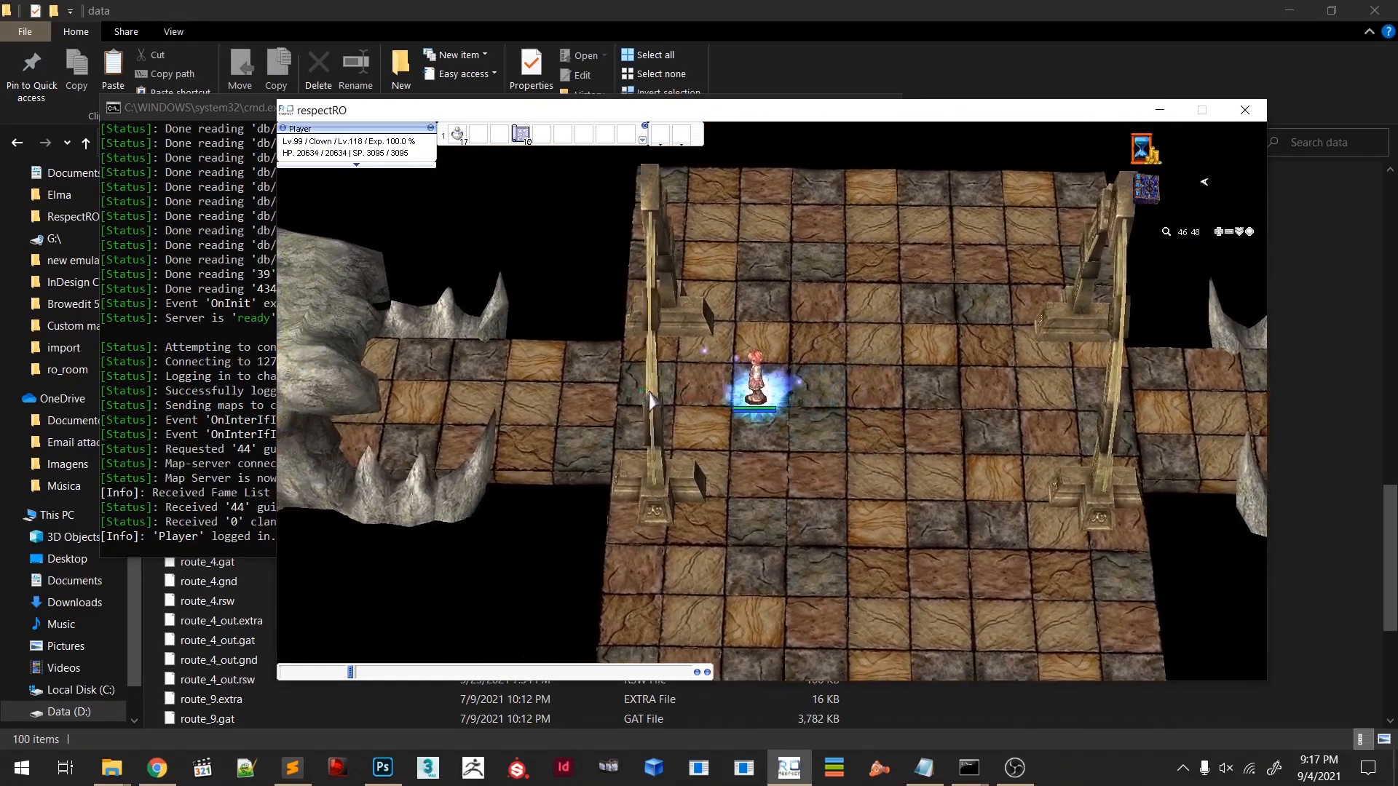
right_drag(649, 395, 690, 357)
click(690, 358)
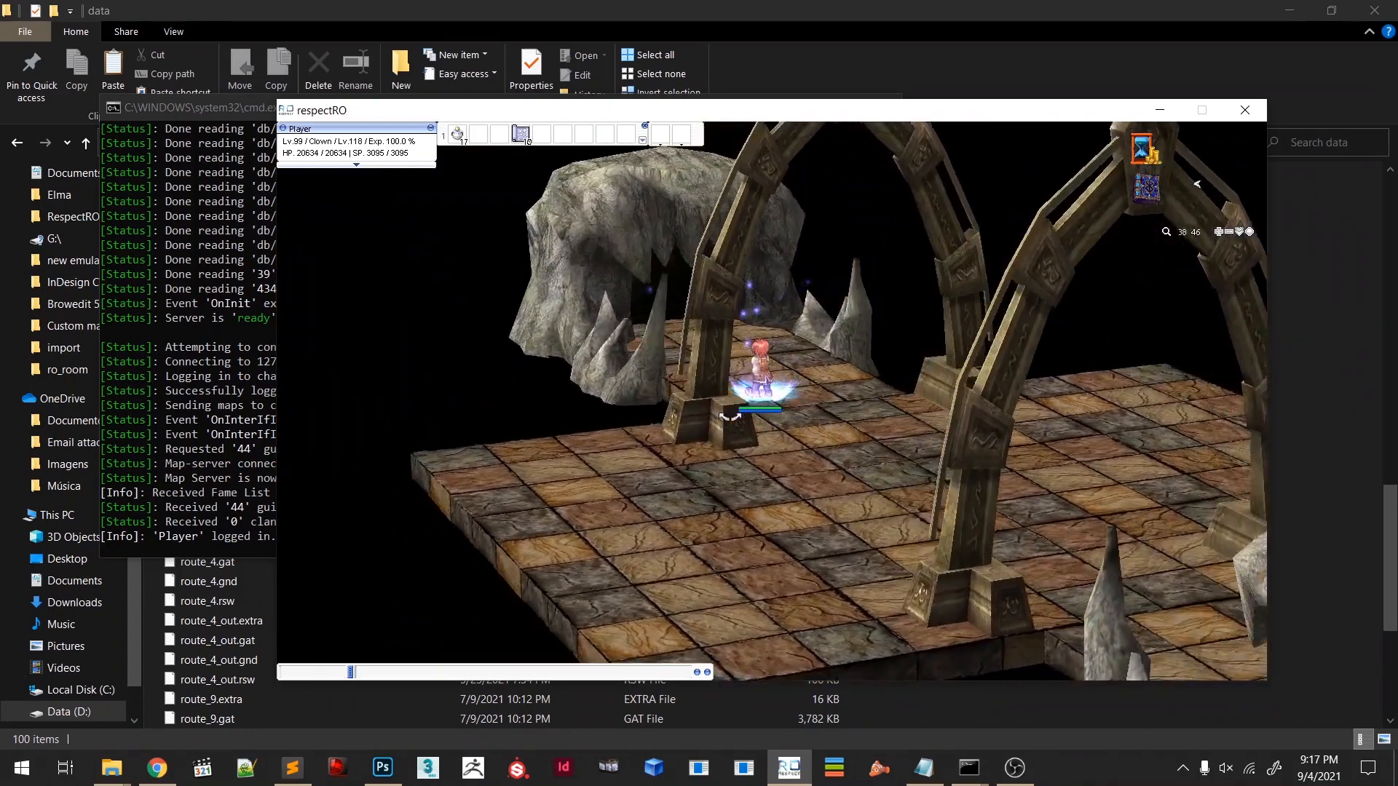
click(734, 353)
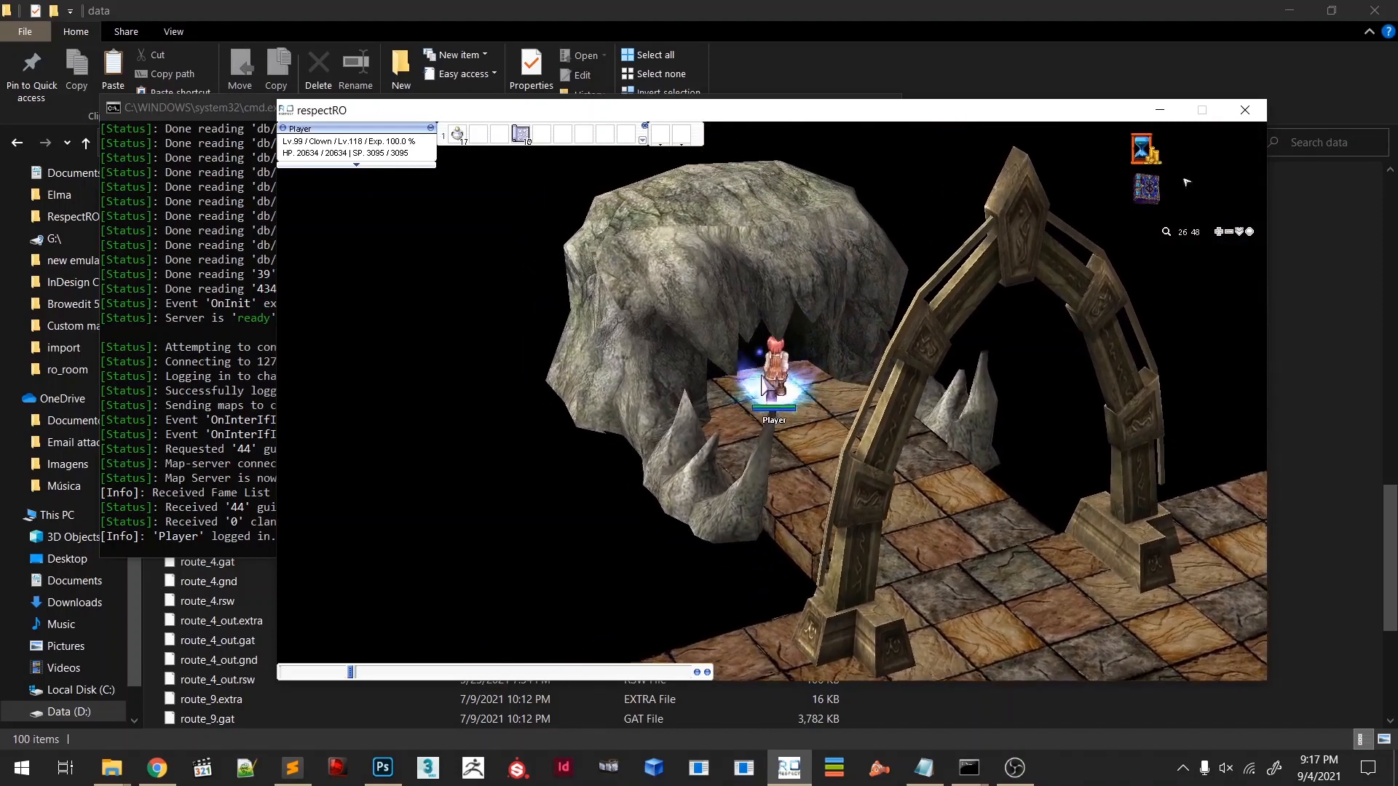
right_drag(763, 385, 644, 475)
click(737, 478)
click(592, 445)
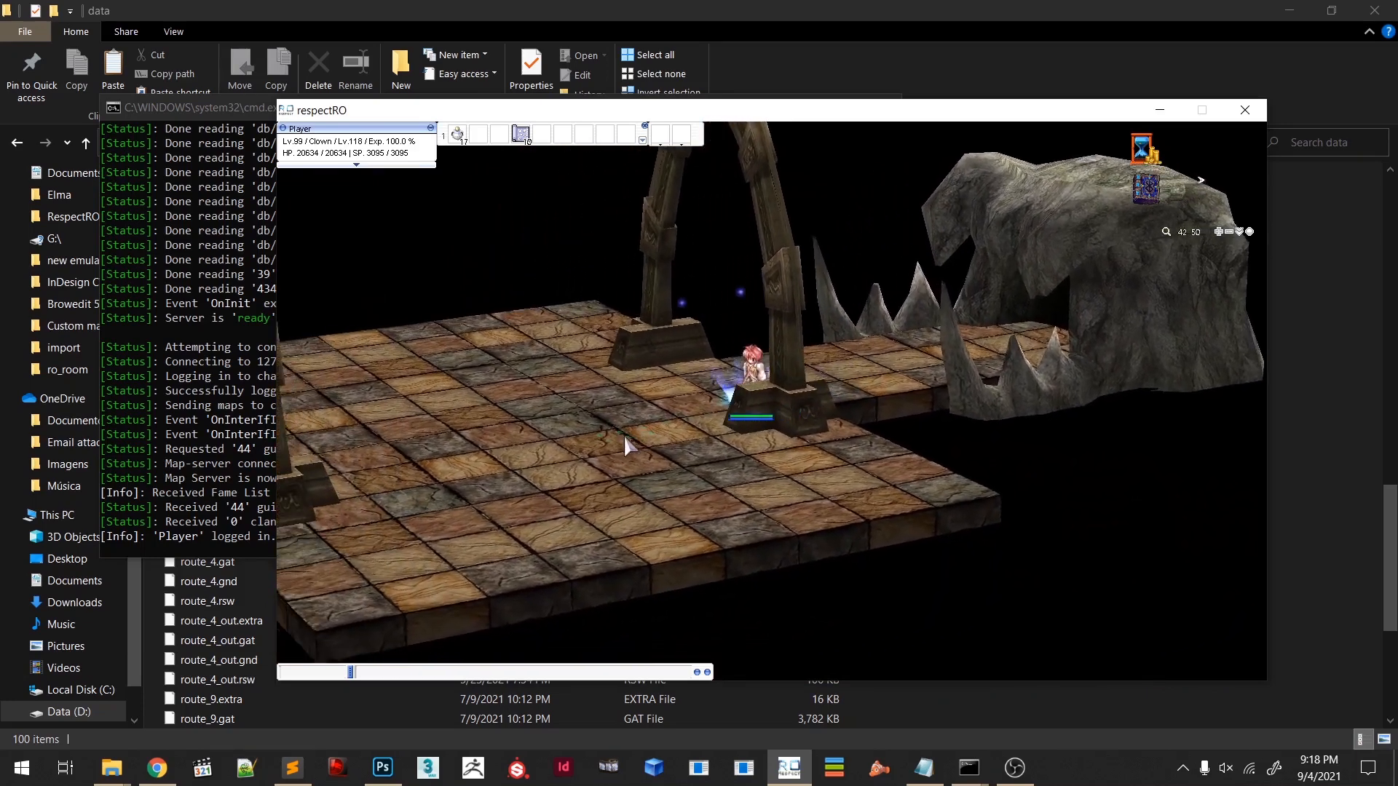
- Walk the character across the platform to the eastern cave to test the opposite path
right_drag(643, 437, 593, 468)
click(669, 335)
right_drag(668, 335, 842, 382)
click(651, 353)
click(856, 334)
click(780, 309)
right_drag(1034, 379, 1070, 455)
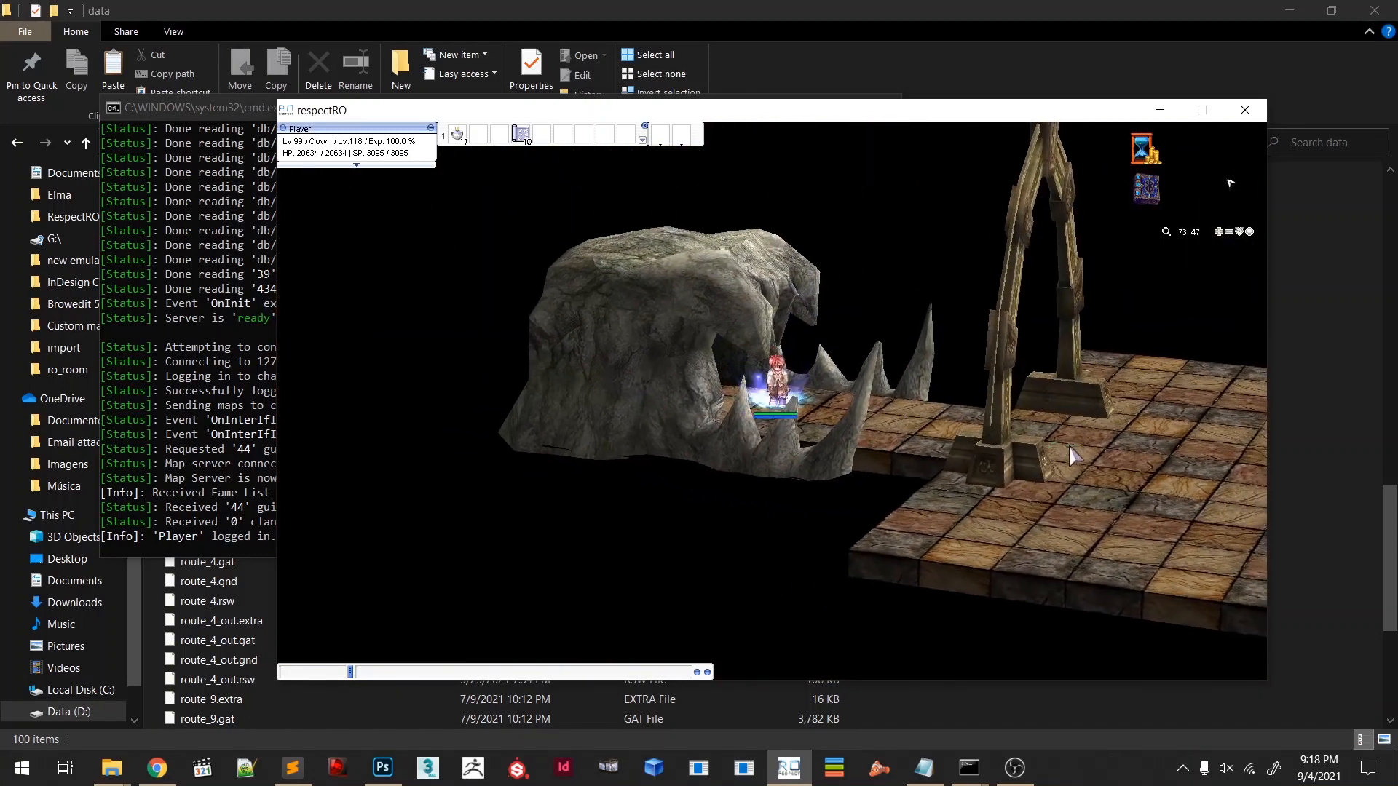
- Walk the character back to the platform's centre and on to its northern edge, checking the arches from both sides
click(1069, 455)
scroll(1055, 456, up, 3)
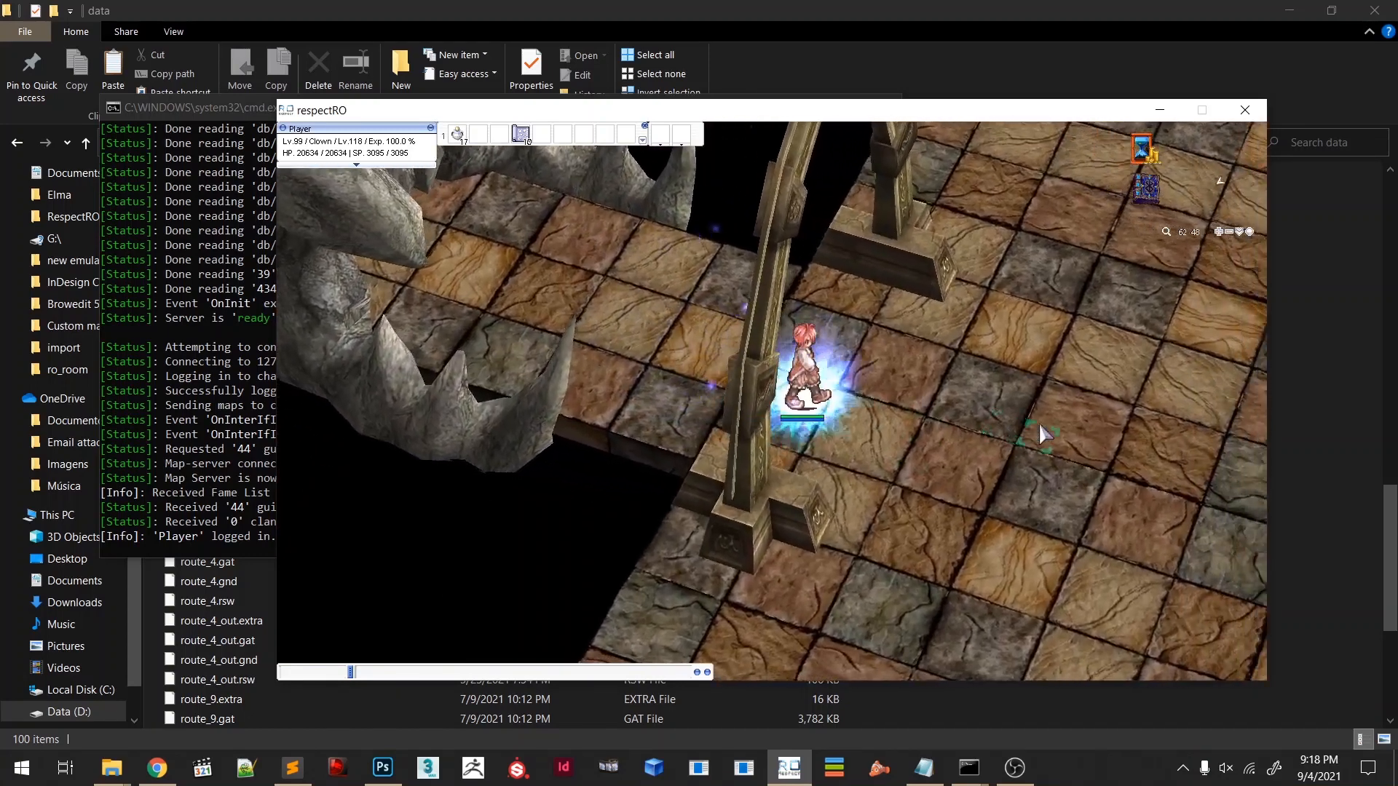
right_drag(1040, 434, 986, 479)
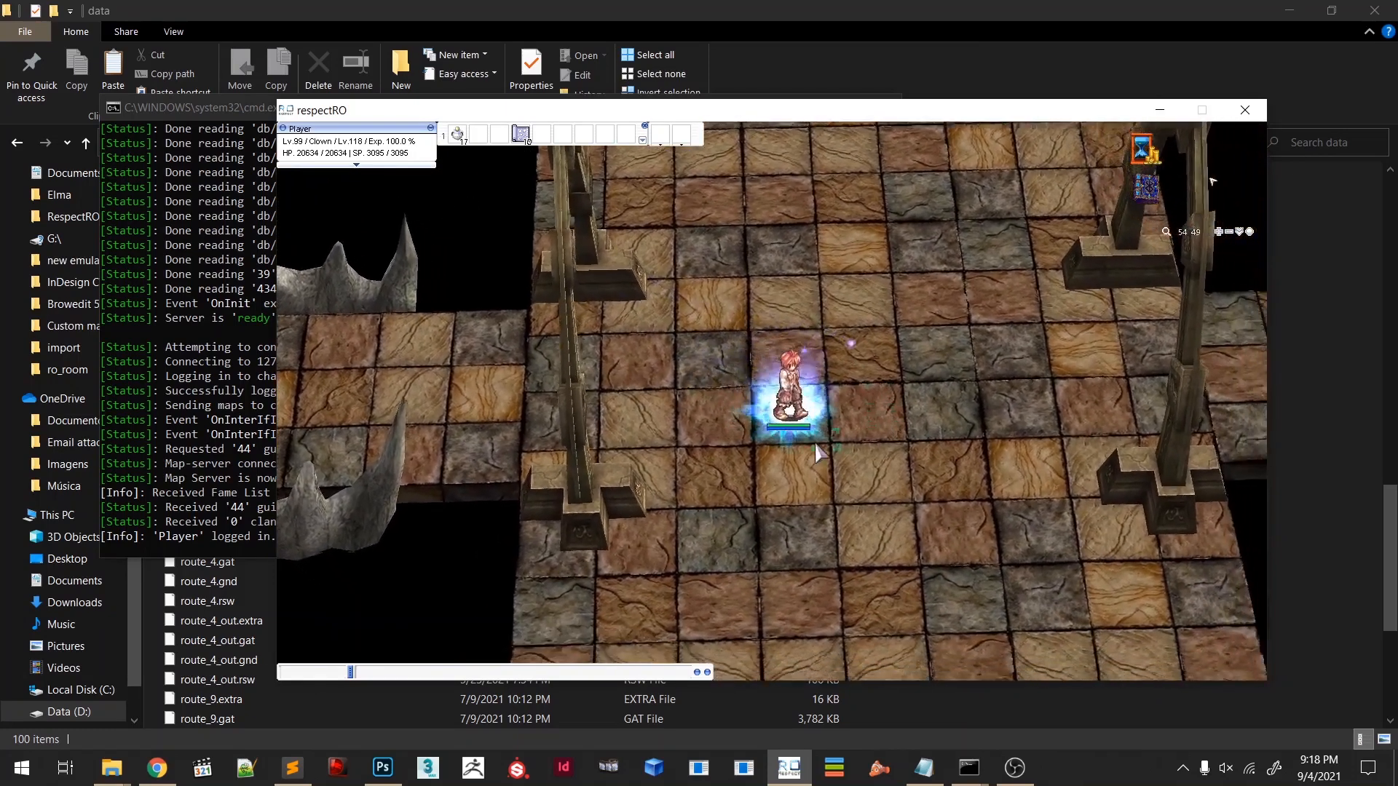
scroll(795, 435, down, 5)
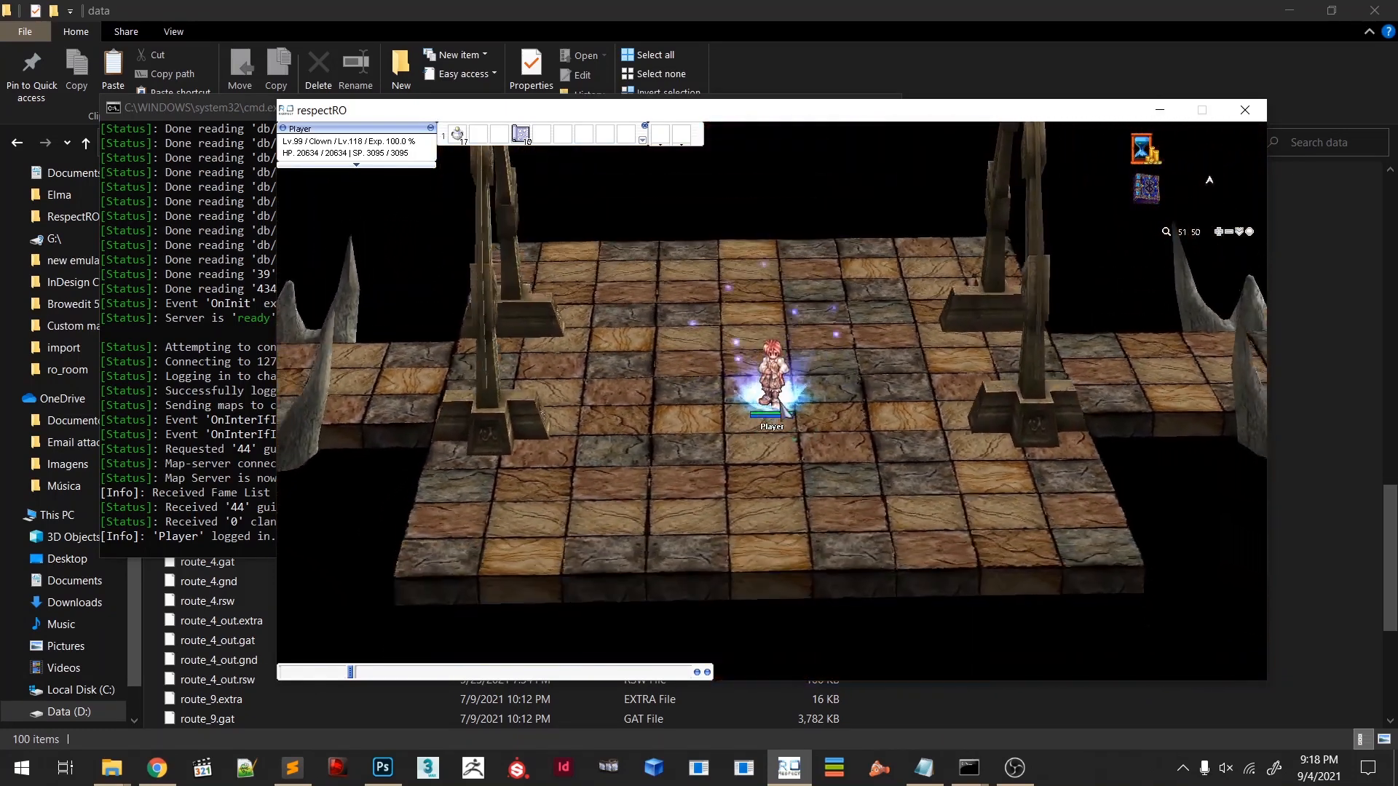
click(763, 430)
right_drag(714, 456, 914, 415)
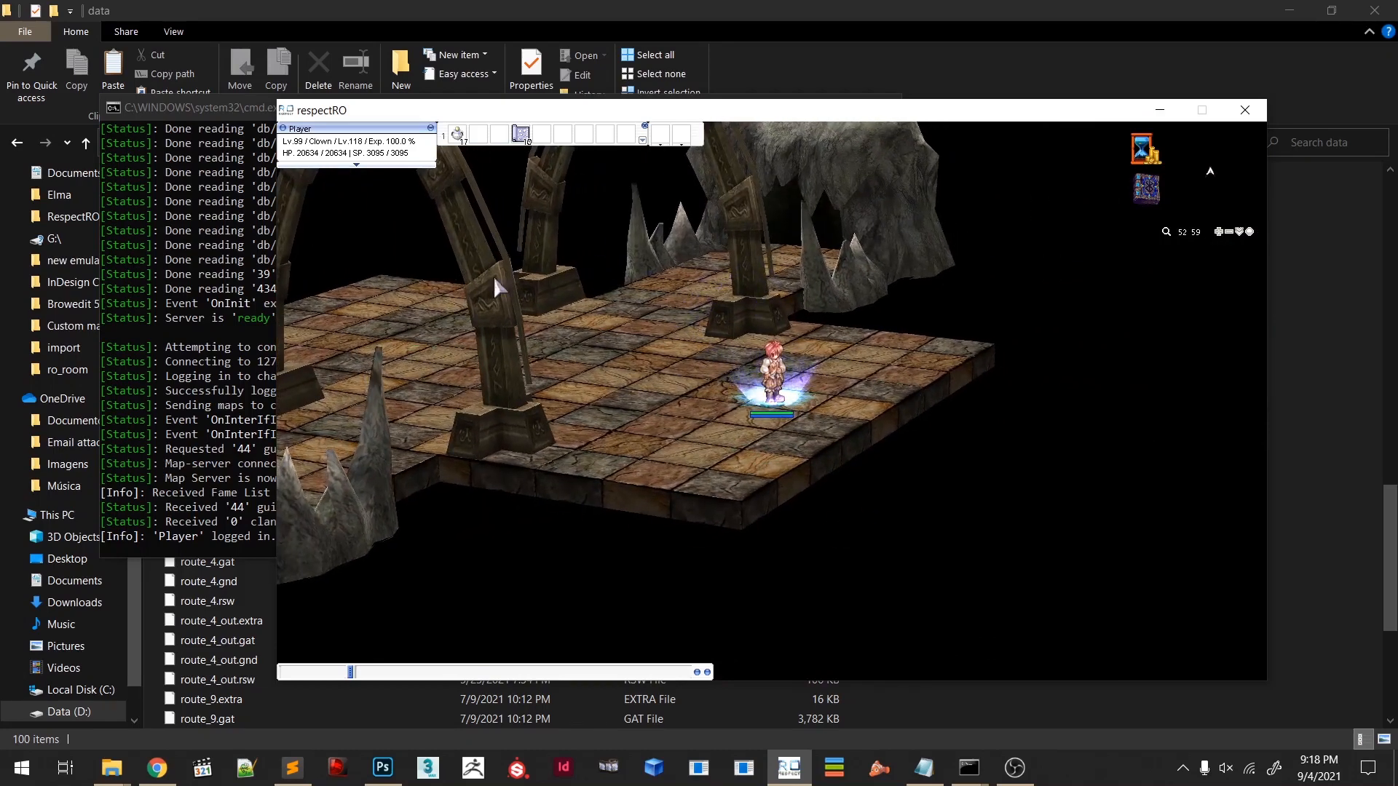
right_click(794, 386)
right_click(794, 386)
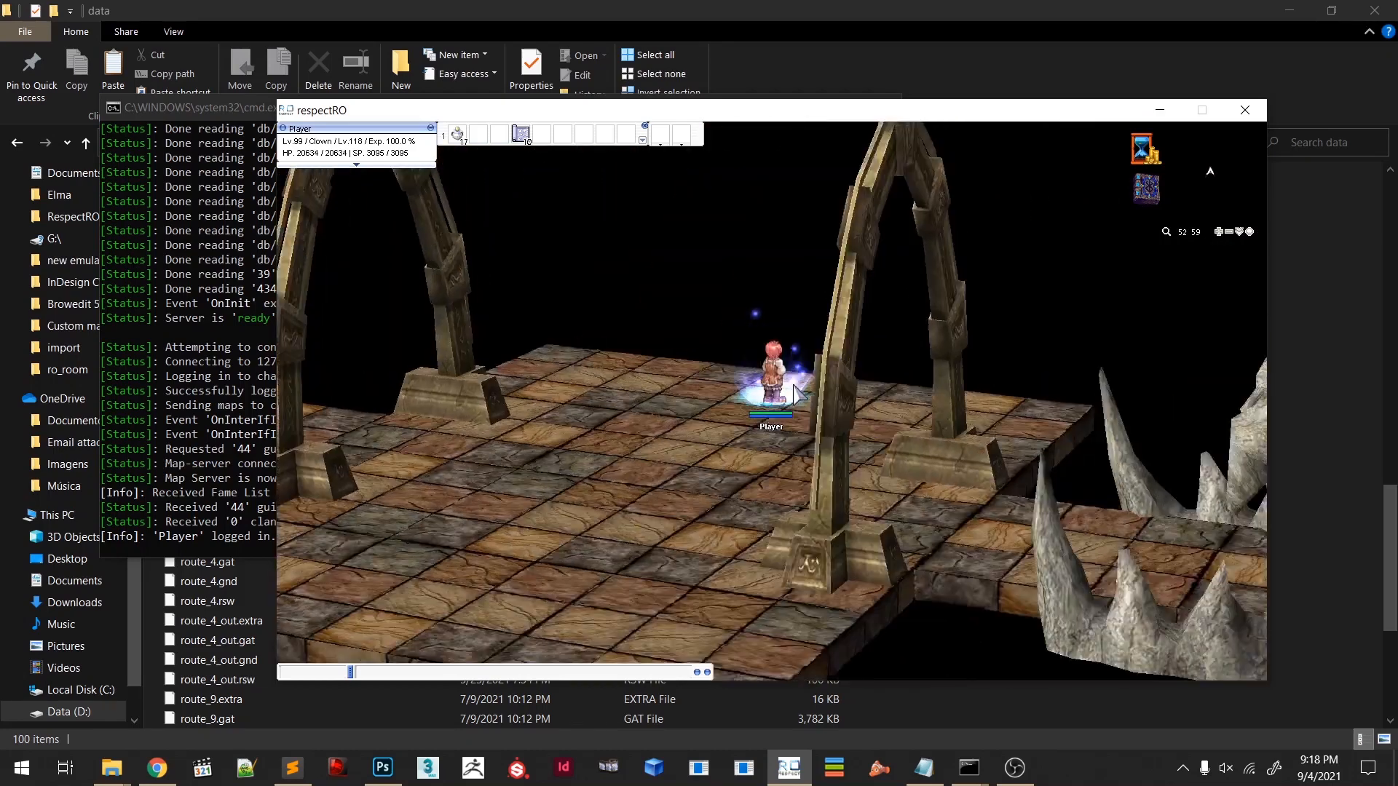
- Walk the character to the platform's southern edge and view the whole map from an angle
click(760, 523)
click(770, 550)
shift+right_drag(771, 549, 788, 472)
scroll(787, 472, down, 3)
shift+right_drag(786, 422, 776, 463)
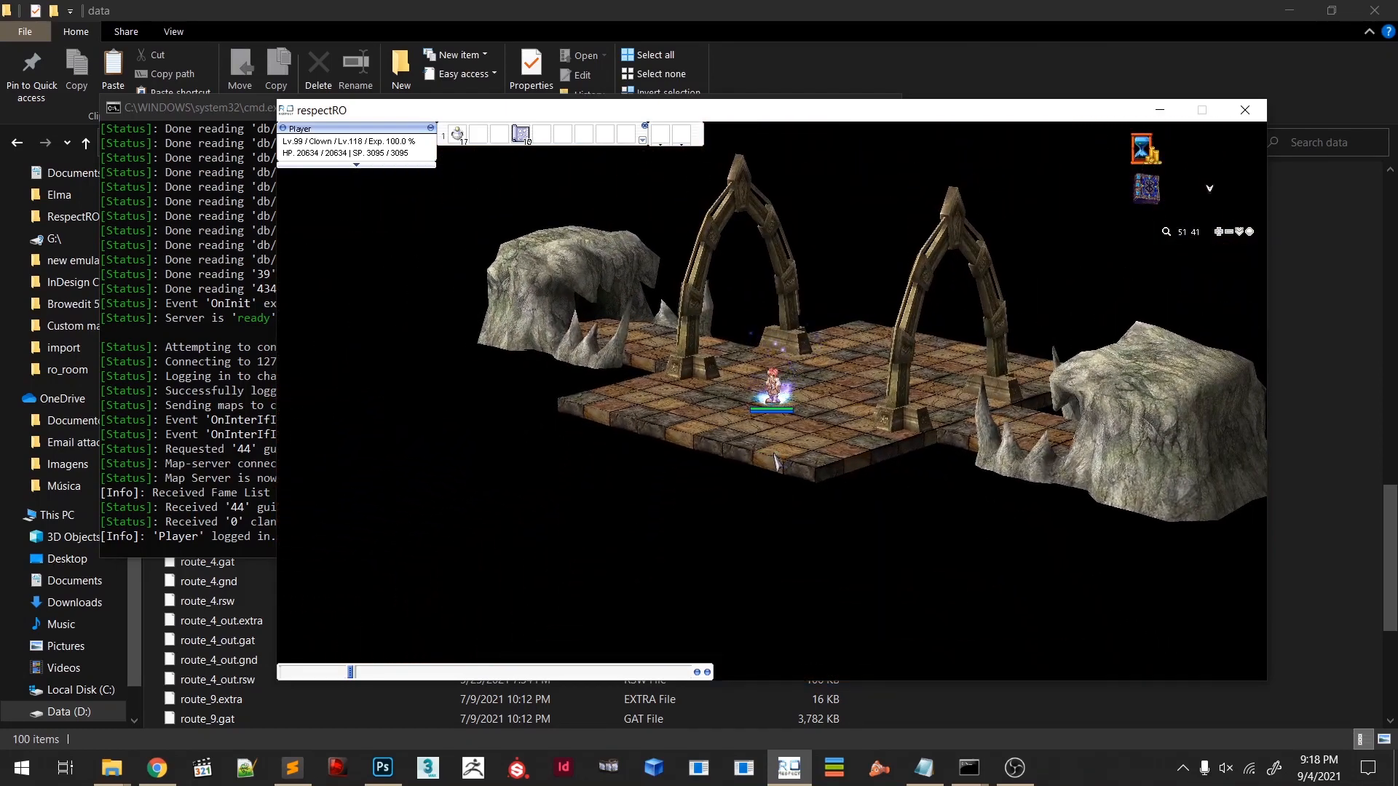